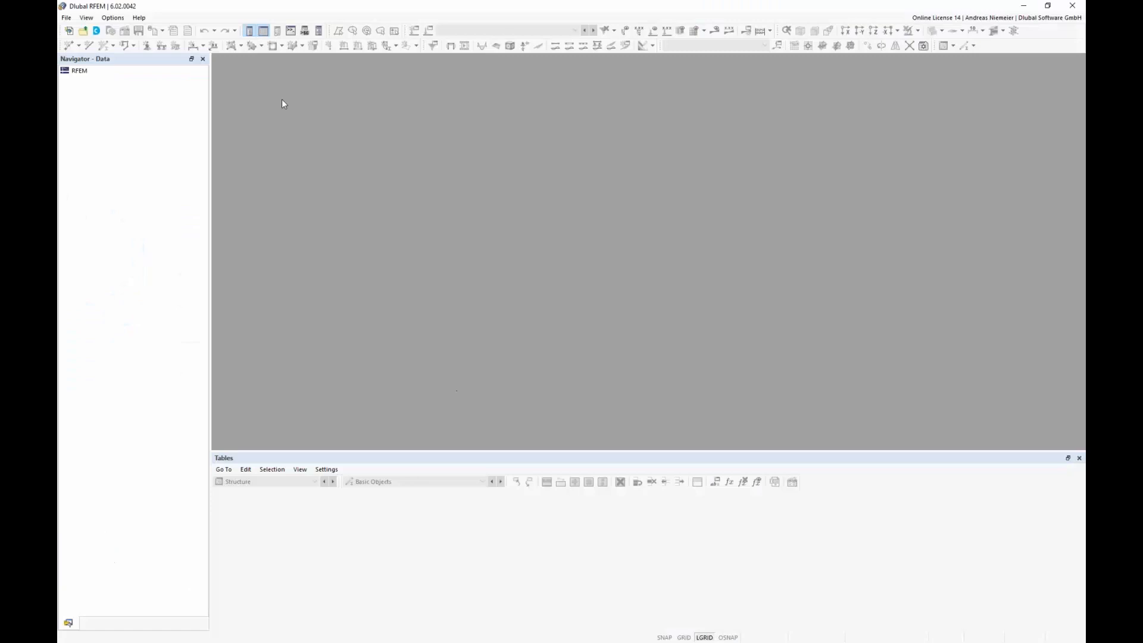
Step: Create a 3D model named BU and enable its Nonlinear Material Behavior and Stress-Strain Analysis add-ons
{"action": "left_click", "coordinate": [66, 17]}
{"action": "left_click", "coordinate": [78, 30]}
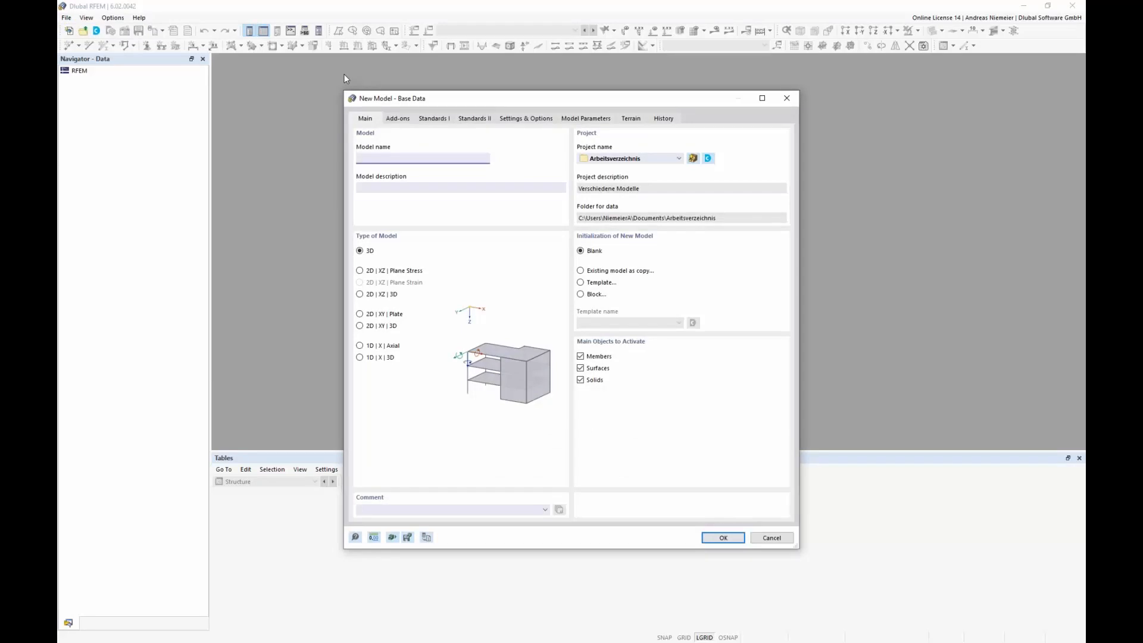
{"action": "type", "text": "BU"}
{"action": "left_click", "coordinate": [405, 120]}
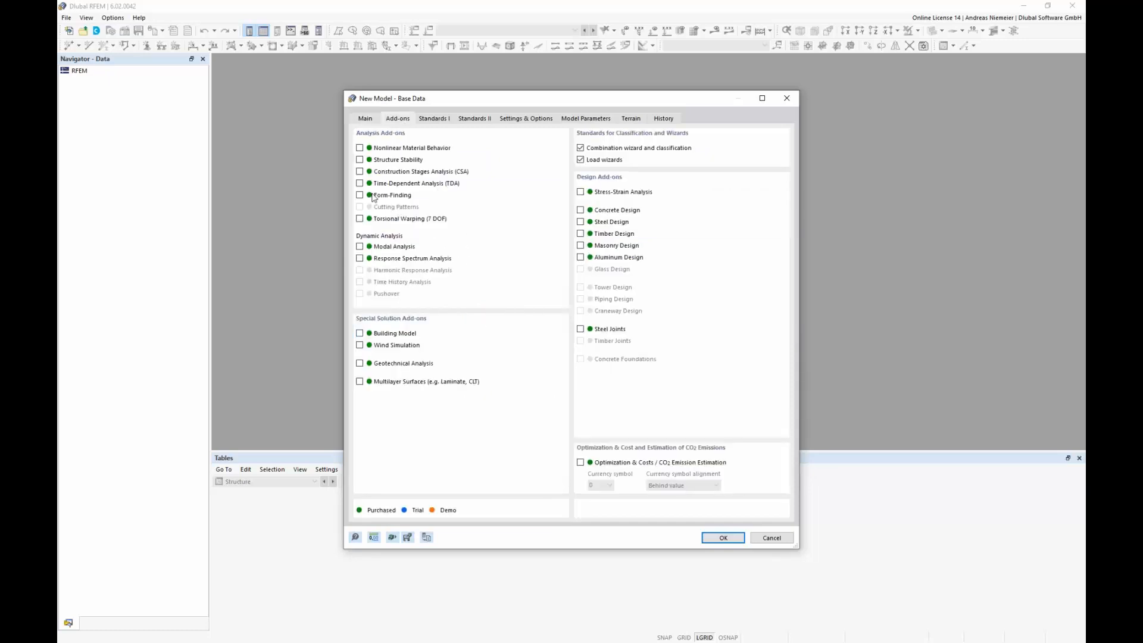
{"action": "left_click", "coordinate": [360, 149]}
{"action": "left_click", "coordinate": [580, 192]}
Step: Orient the new model's global Z axis upward and accept the base data
{"action": "left_click", "coordinate": [541, 121]}
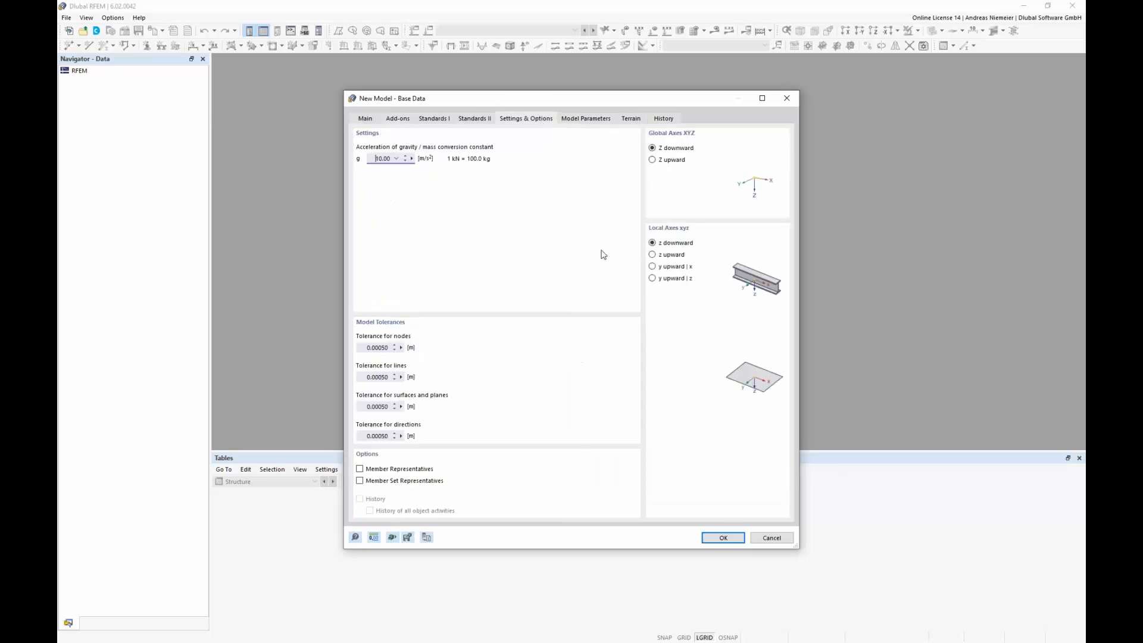
{"action": "left_click", "coordinate": [653, 161]}
{"action": "left_click", "coordinate": [653, 160]}
{"action": "key", "text": "Return"}
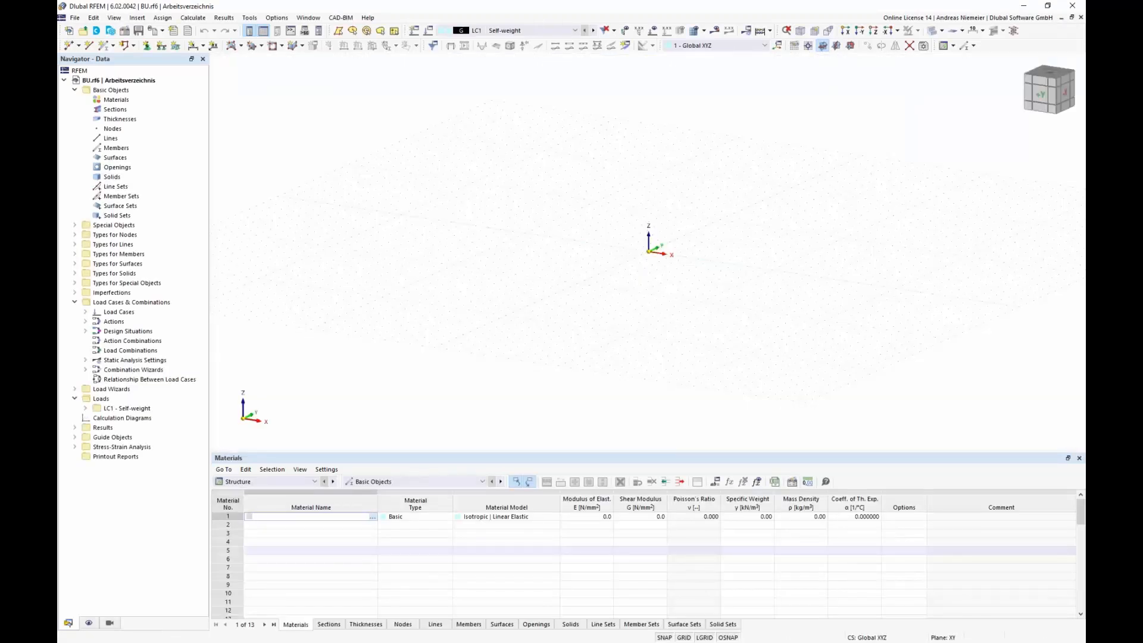
Step: Switch to the PowerPoint slide show, view the vaulted head drawing on the Content slide, and return to RFEM
{"action": "middle_click_drag", "start_coordinate": [627, 245], "coordinate": [655, 259]}
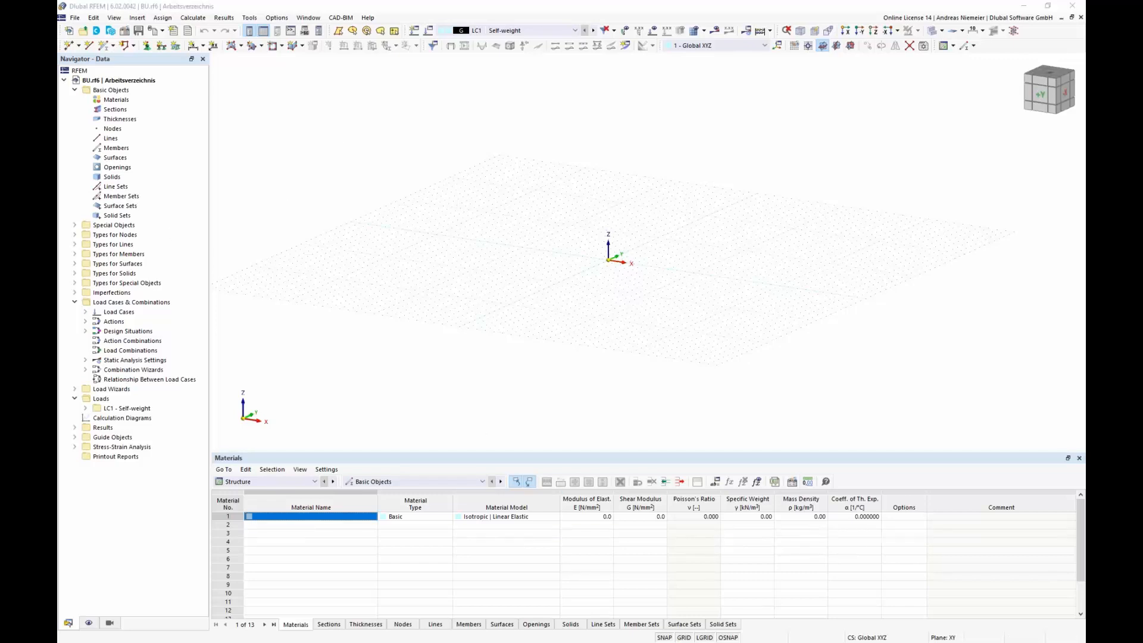
{"action": "key", "text": "alt+Tab"}
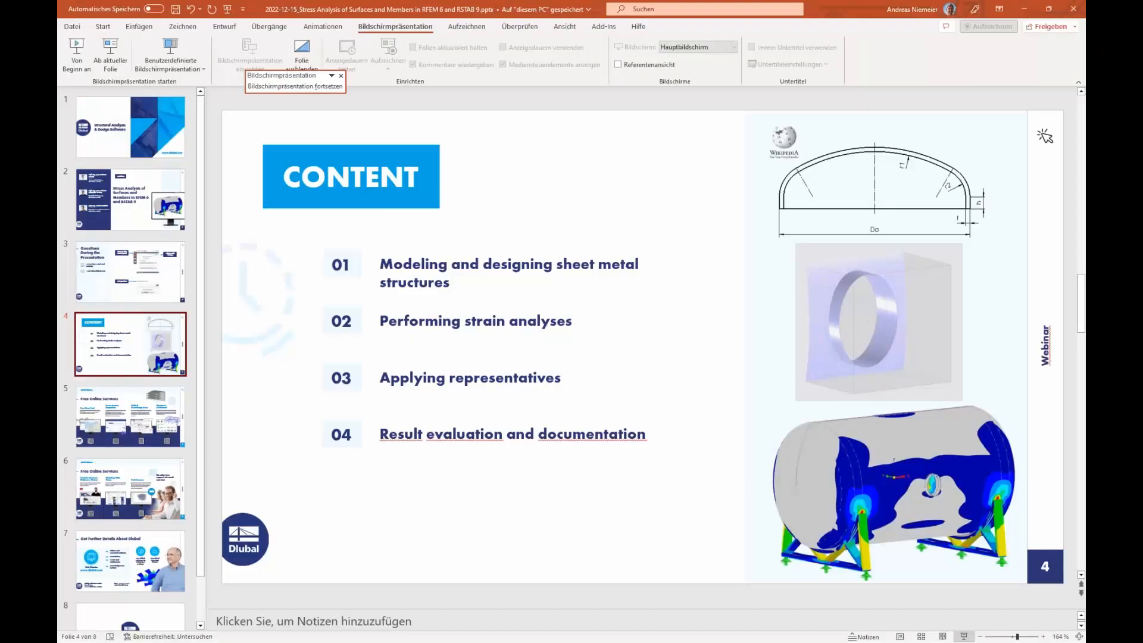
{"action": "left_click", "coordinate": [295, 86]}
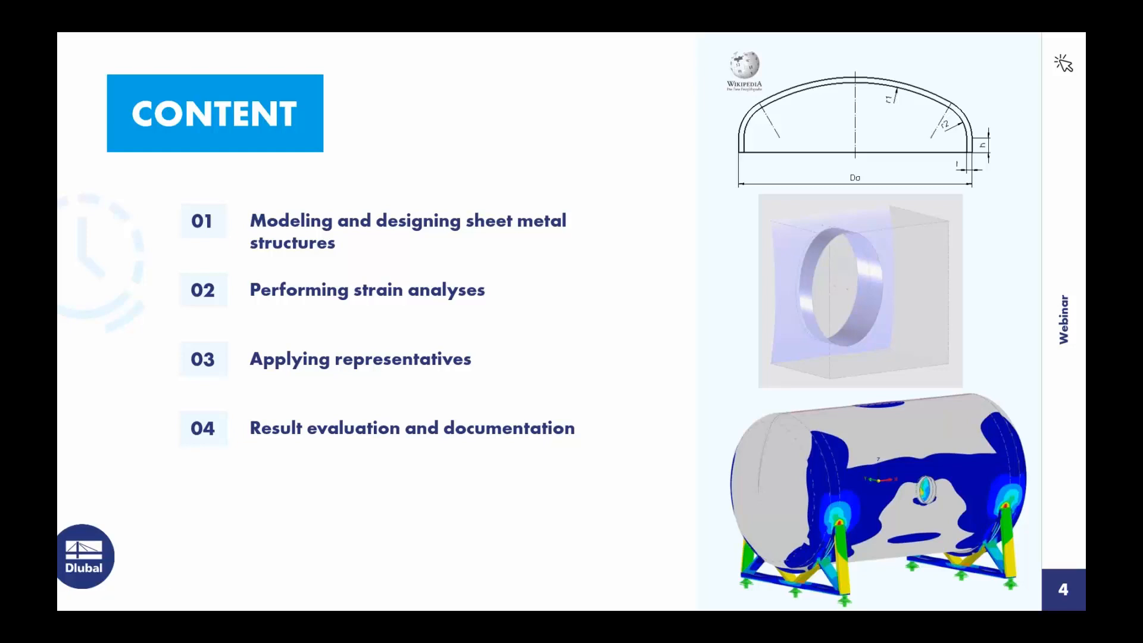
{"action": "key", "text": "alt+Tab"}
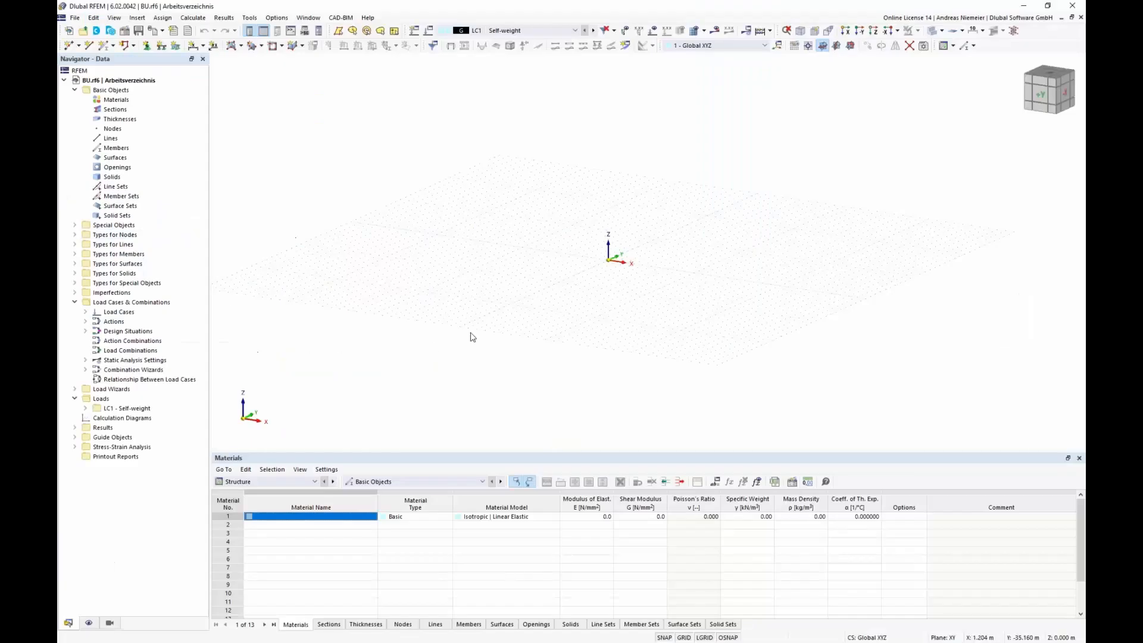
Step: Set the XZ plane as the current work plane
{"action": "middle_click_drag", "start_coordinate": [577, 297], "coordinate": [602, 310]}
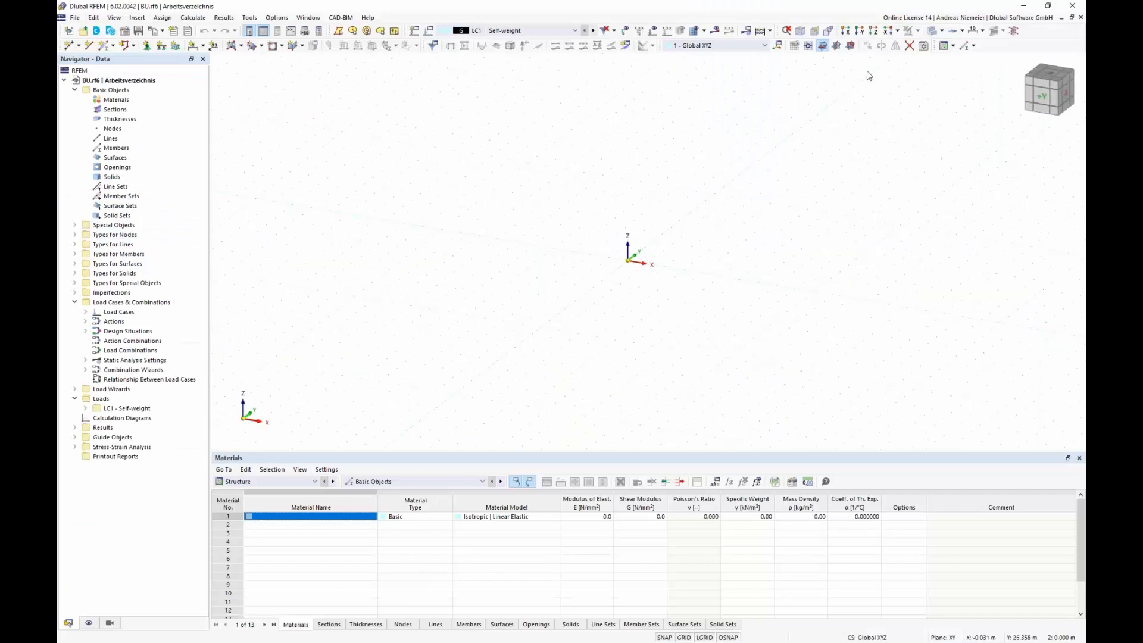
{"action": "left_click", "coordinate": [850, 46]}
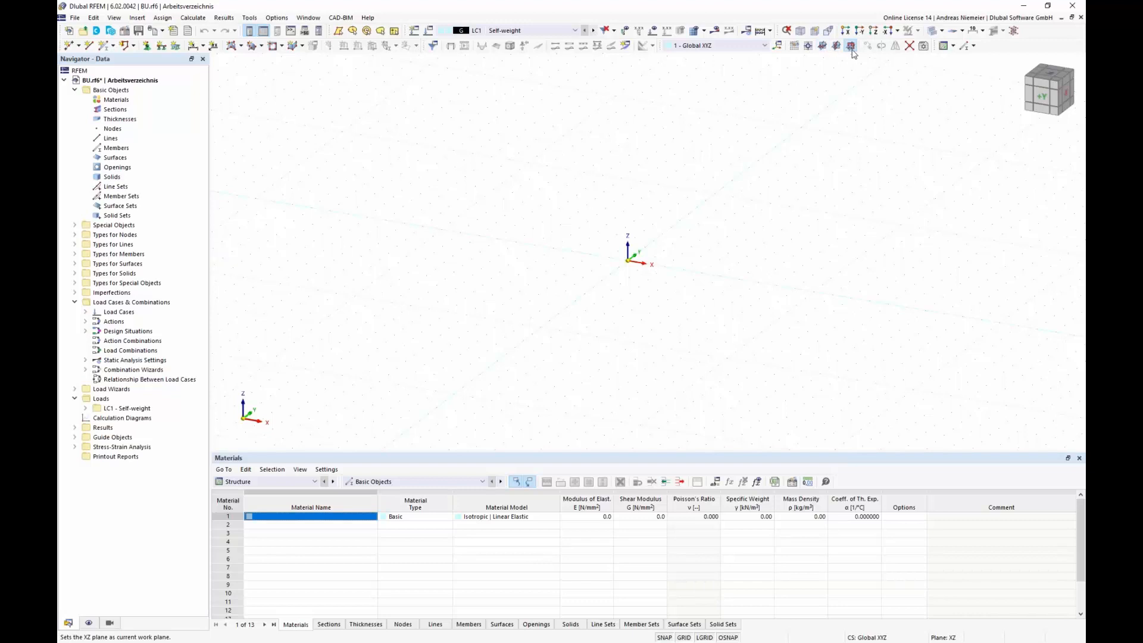
Step: Draw a trial arc spanning the origin in the XZ plane and delete it
{"action": "right_click", "coordinate": [112, 139]}
{"action": "mouse_move", "coordinate": [177, 158]}
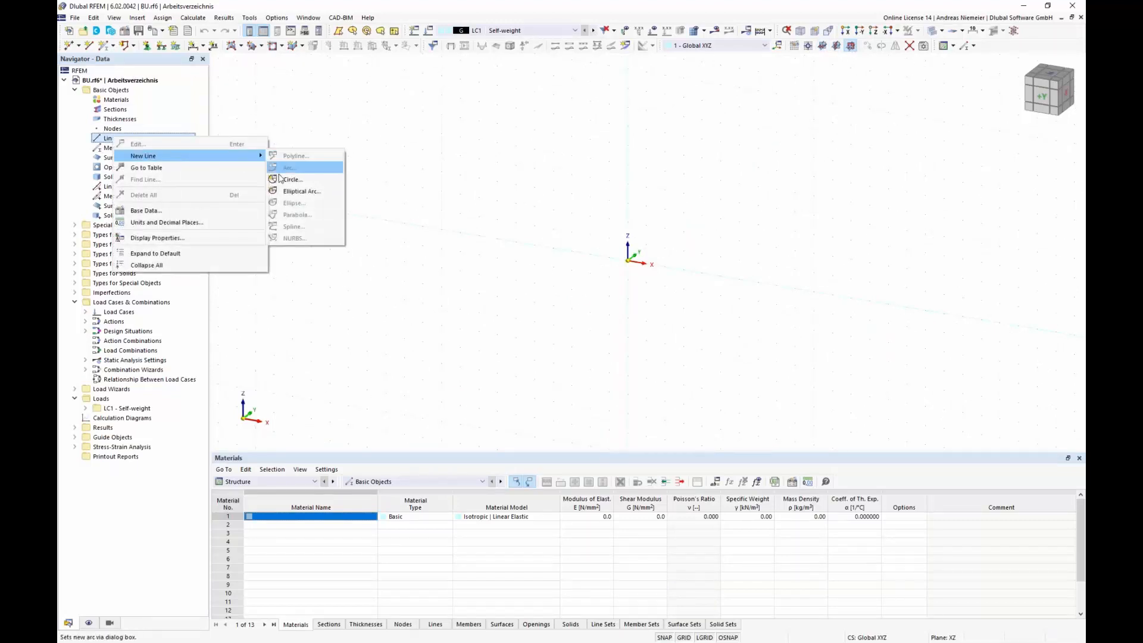
{"action": "left_click", "coordinate": [134, 45]}
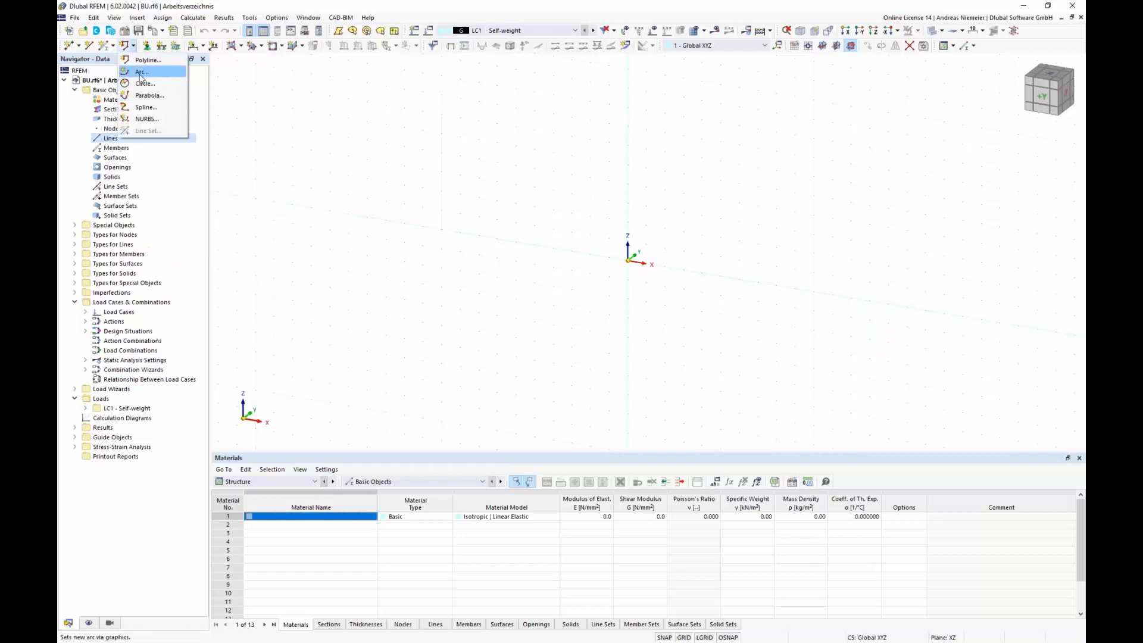
{"action": "left_click", "coordinate": [141, 73]}
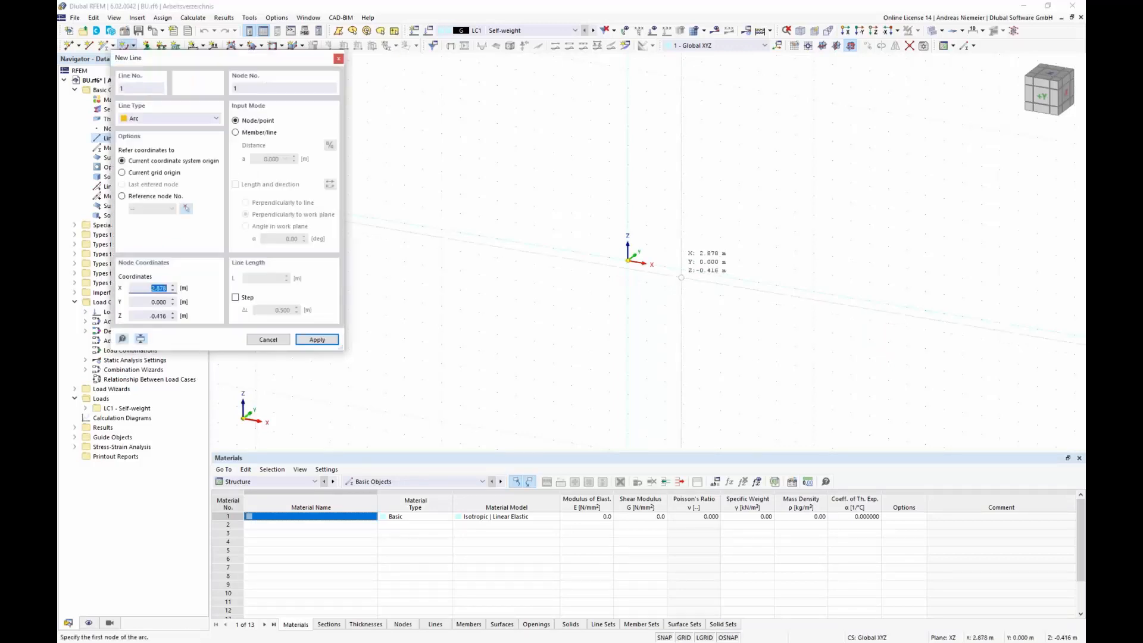
{"action": "left_click", "coordinate": [531, 241]}
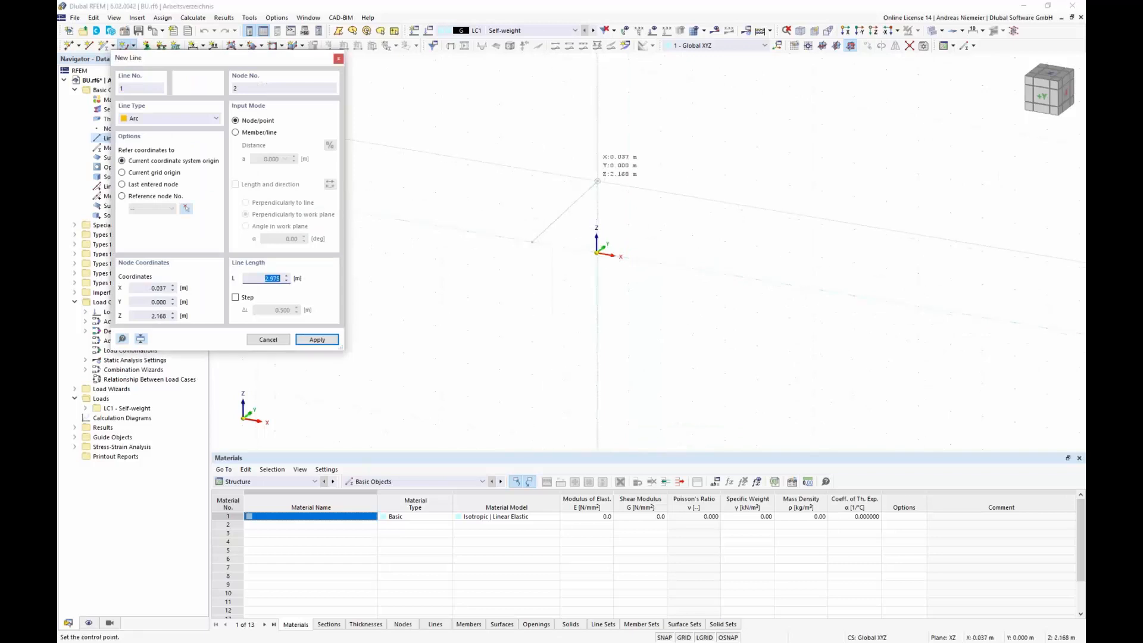
{"action": "left_click", "coordinate": [660, 263]}
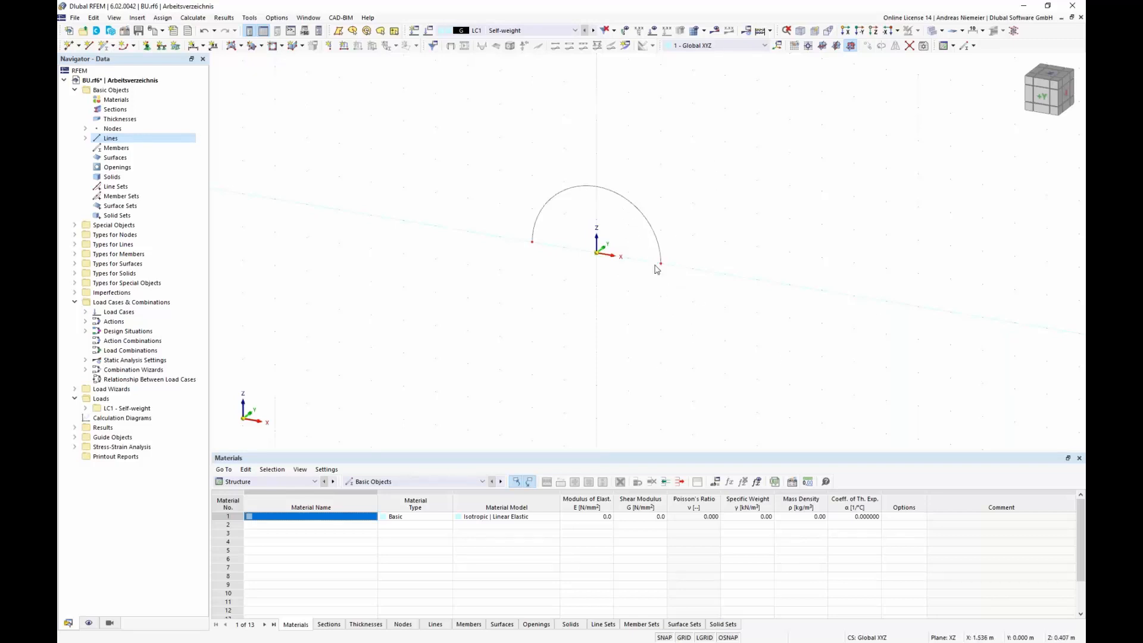
{"action": "left_click_drag", "start_coordinate": [463, 151], "coordinate": [768, 368]}
{"action": "key", "text": "Delete"}
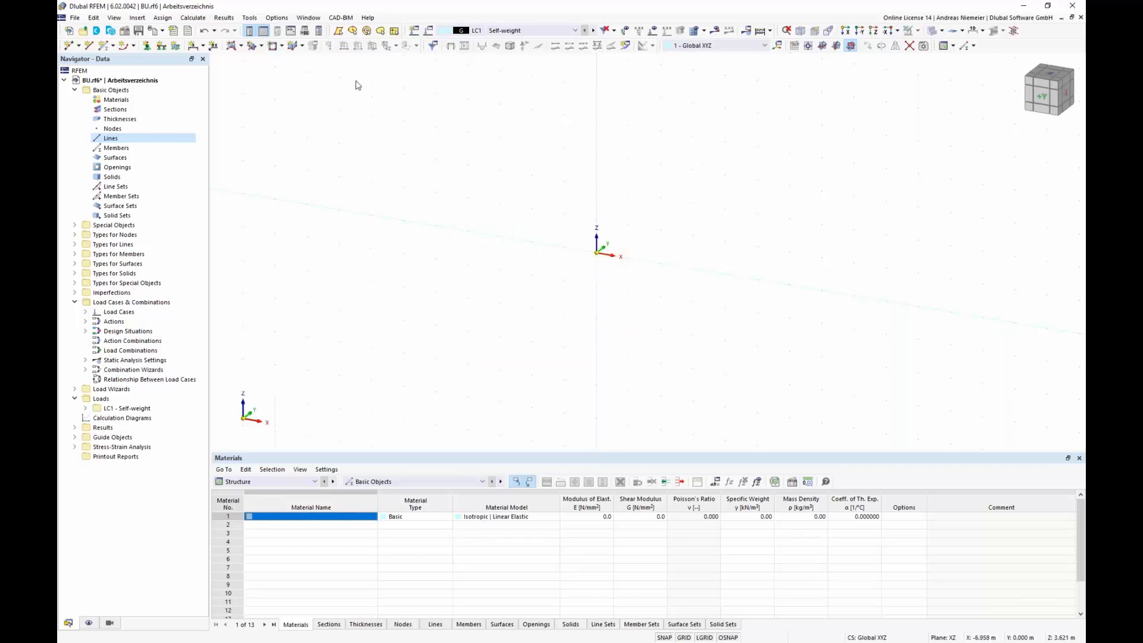
Step: Run the Vaulted Head script from the Script Manager with outer diameter 1 m, thickness 0.01 m and shape 2 (Round)
{"action": "left_click", "coordinate": [304, 30]}
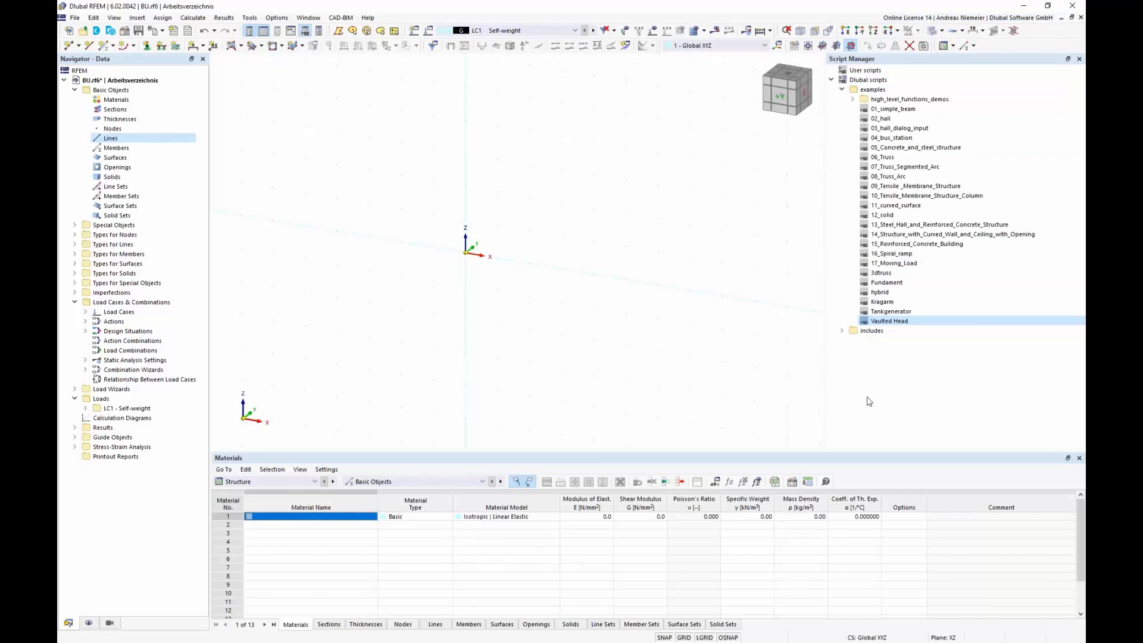
{"action": "double_click", "coordinate": [906, 323]}
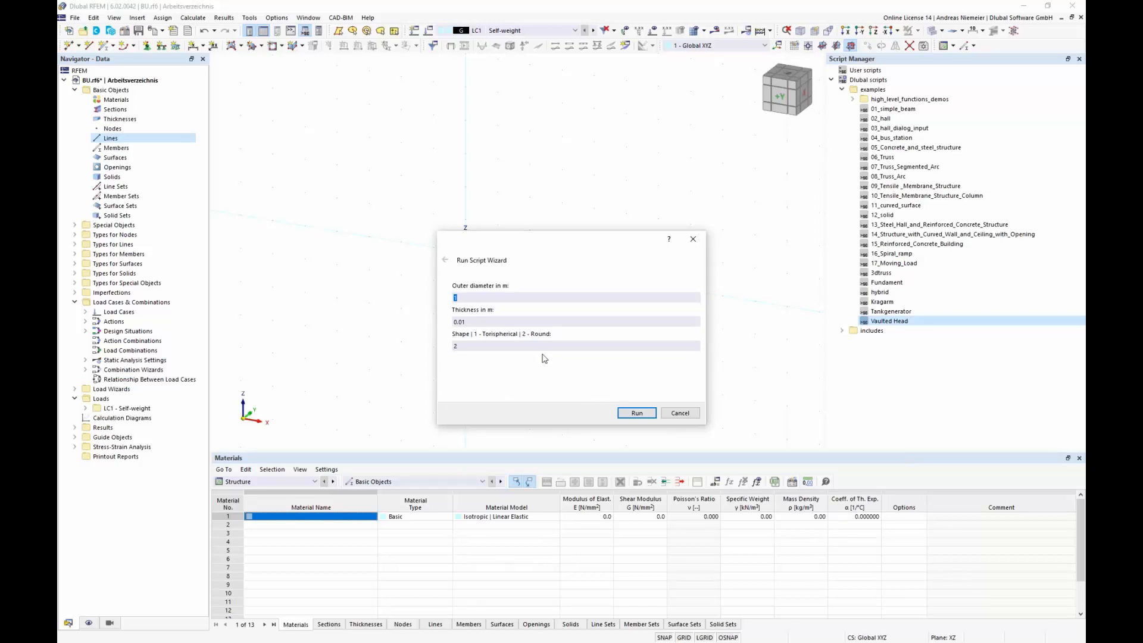
{"action": "double_click", "coordinate": [463, 322]}
{"action": "left_click", "coordinate": [644, 419]}
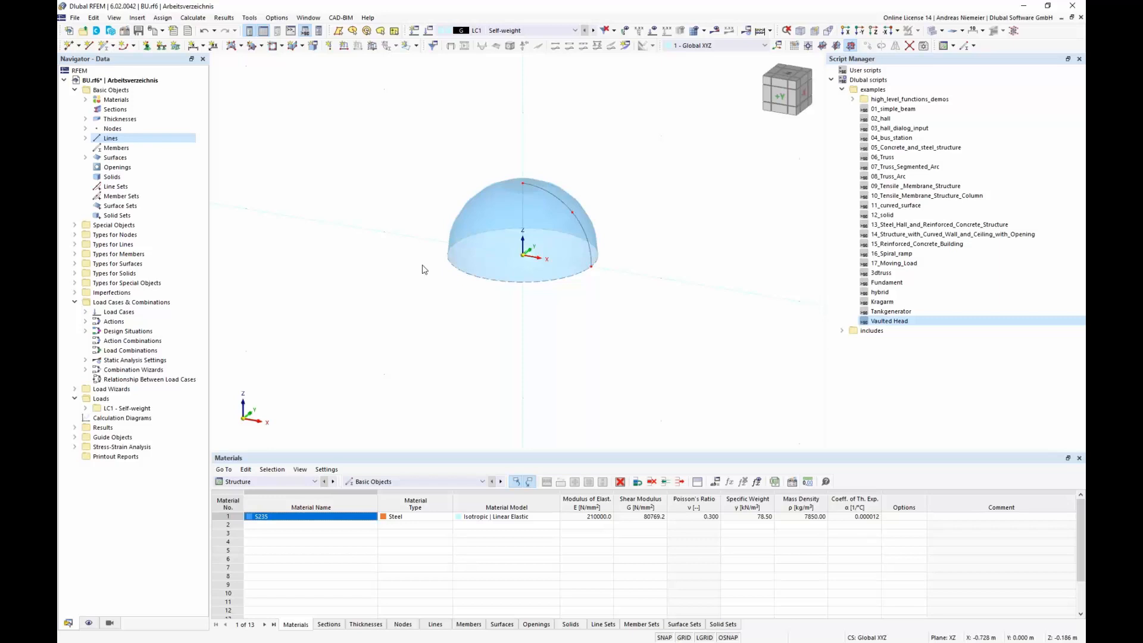
Step: Delete all basic objects of the generated round head from the model
{"action": "right_click", "coordinate": [112, 90]}
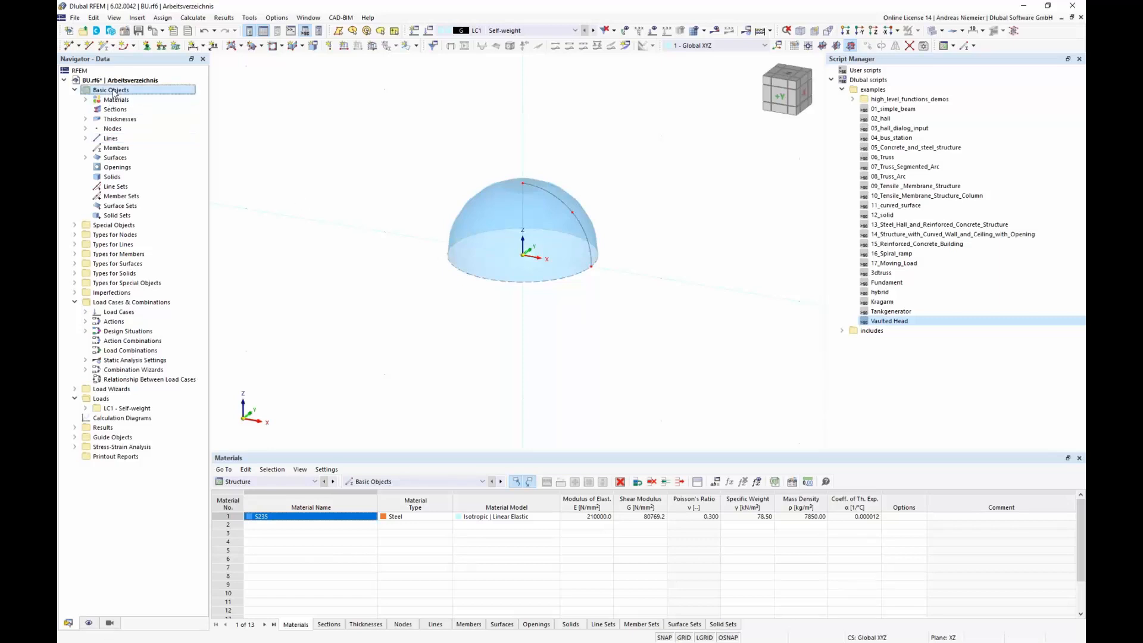
{"action": "left_click", "coordinate": [127, 136]}
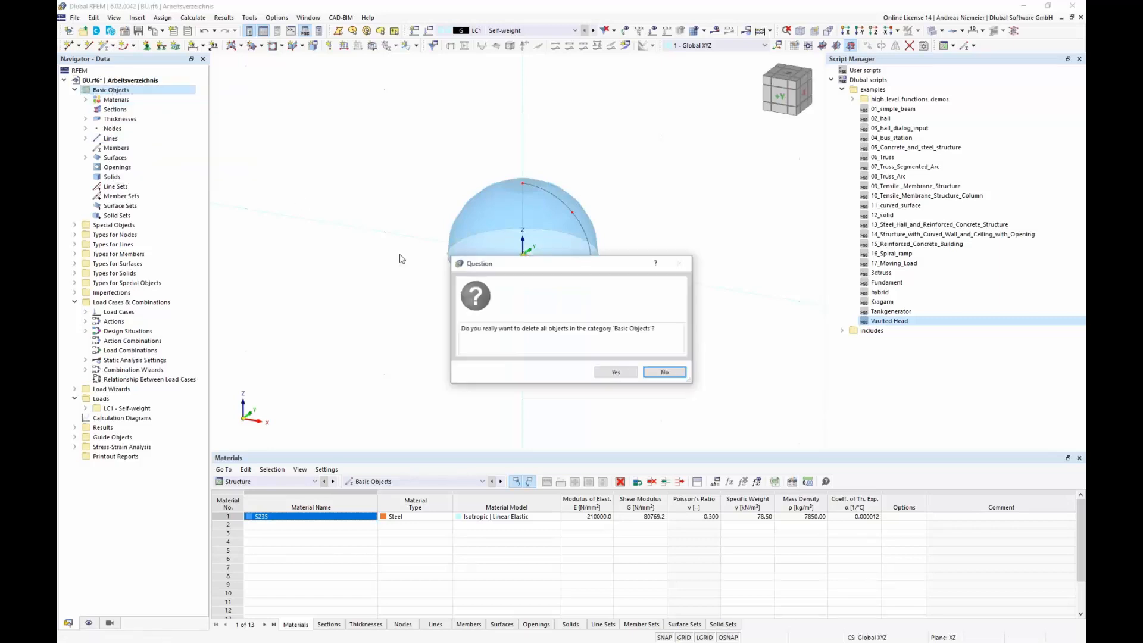
{"action": "left_click", "coordinate": [607, 370]}
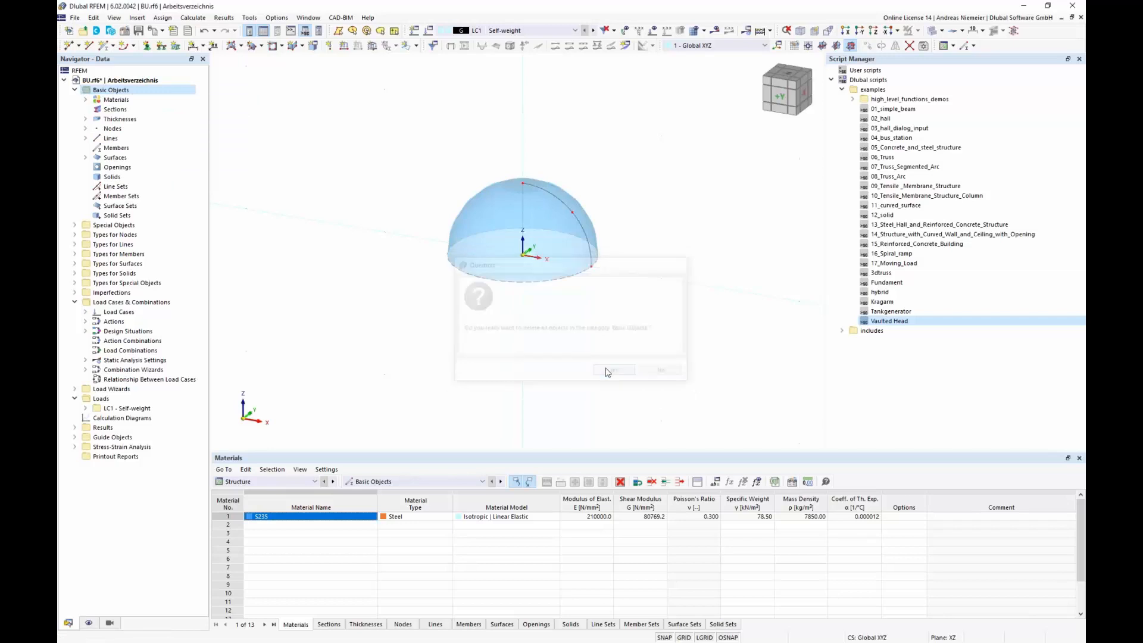
Step: Run the Vaulted Head script with outer diameter 2.3 m, thickness 0.029 m and shape 1 (Torispherical)
{"action": "double_click", "coordinate": [893, 321]}
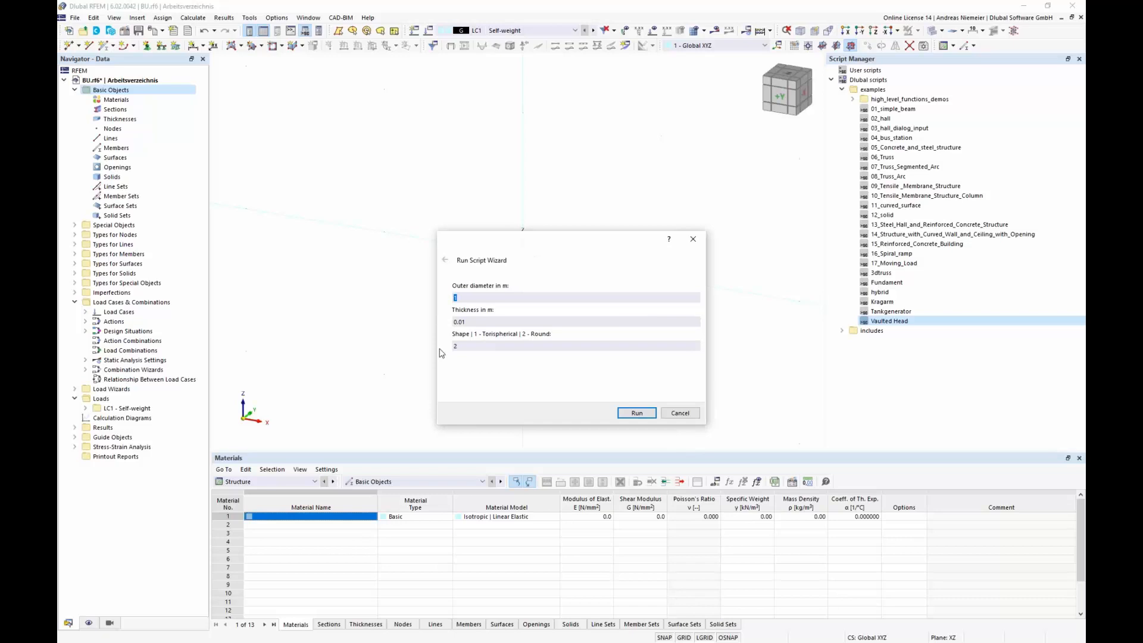
{"action": "type", "text": "2.3"}
{"action": "double_click", "coordinate": [472, 323]}
{"action": "type", "text": "0.029"}
{"action": "double_click", "coordinate": [456, 346]}
{"action": "type", "text": "1"}
{"action": "left_click", "coordinate": [636, 414]}
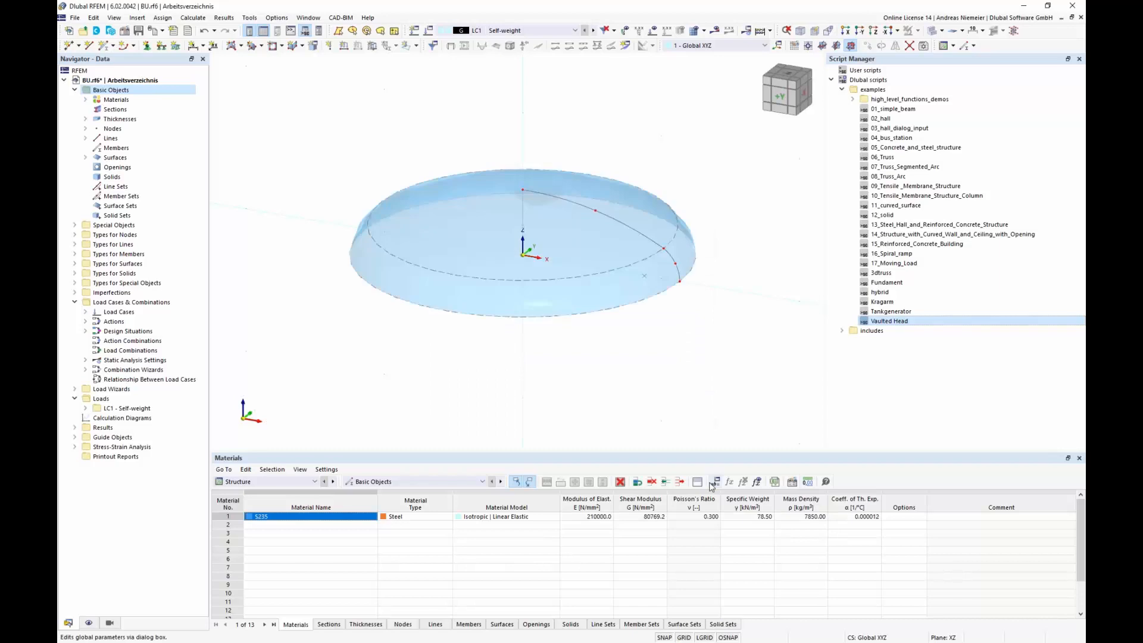
Step: Inspect the arc parameters of the crown line on the generated torispherical head and close them without changes
{"action": "middle_click_drag", "start_coordinate": [504, 391], "coordinate": [560, 262], "text": "ctrl"}
{"action": "scroll", "coordinate": [559, 261], "scroll_direction": "up", "scroll_amount": 3}
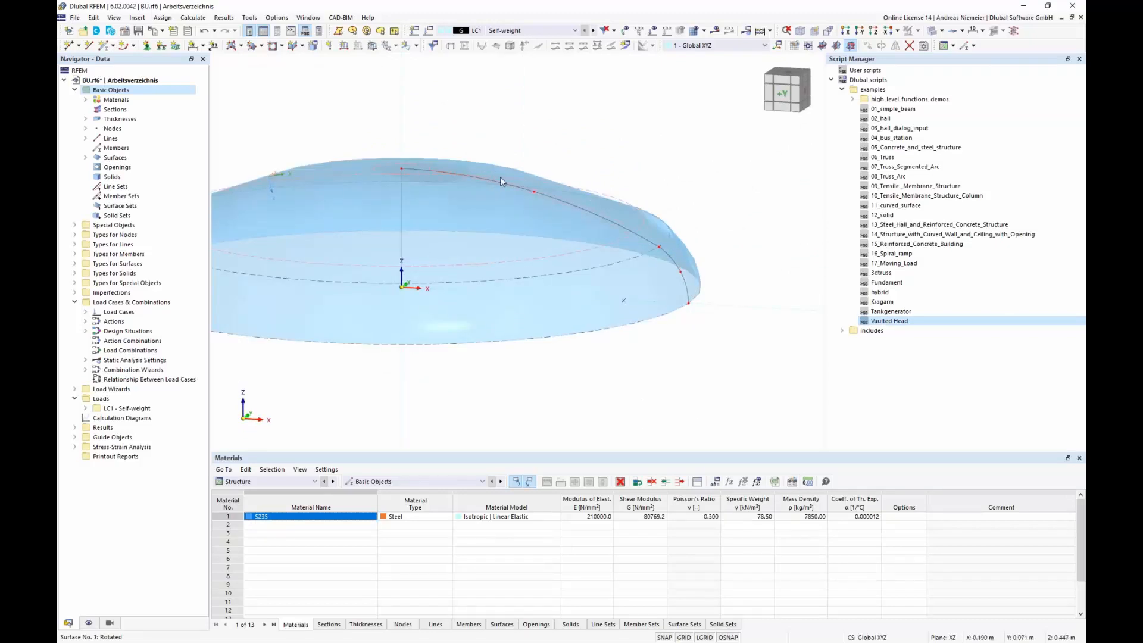
{"action": "double_click", "coordinate": [652, 244]}
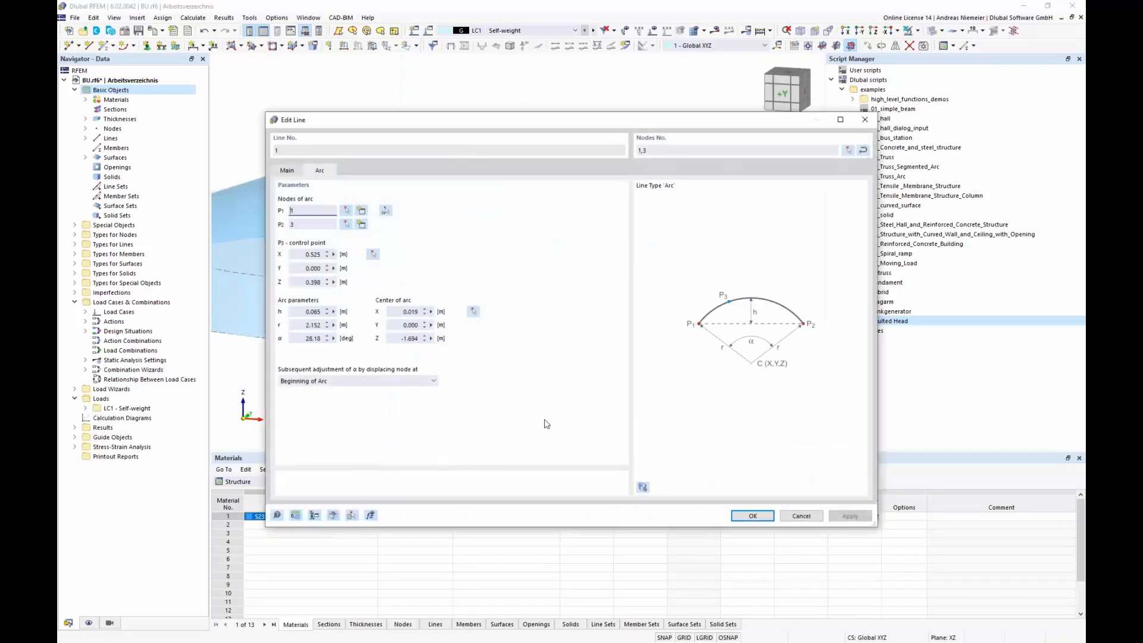
{"action": "left_click", "coordinate": [800, 515]}
{"action": "scroll", "coordinate": [578, 329], "scroll_direction": "down", "scroll_amount": 4}
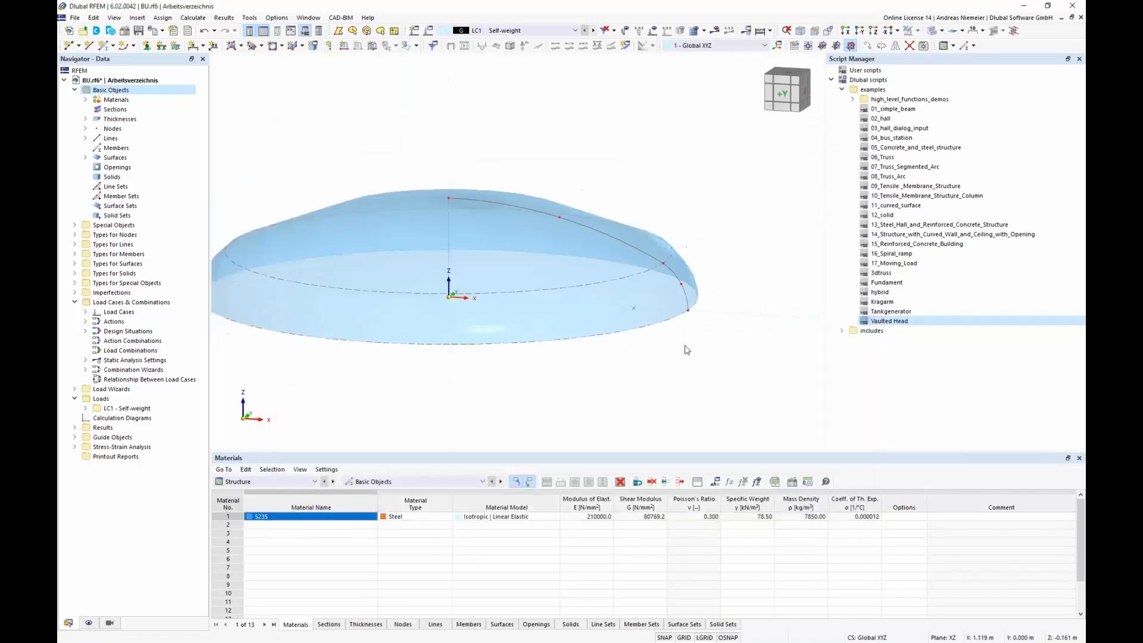
{"action": "scroll", "coordinate": [578, 329], "scroll_direction": "down", "scroll_amount": 1}
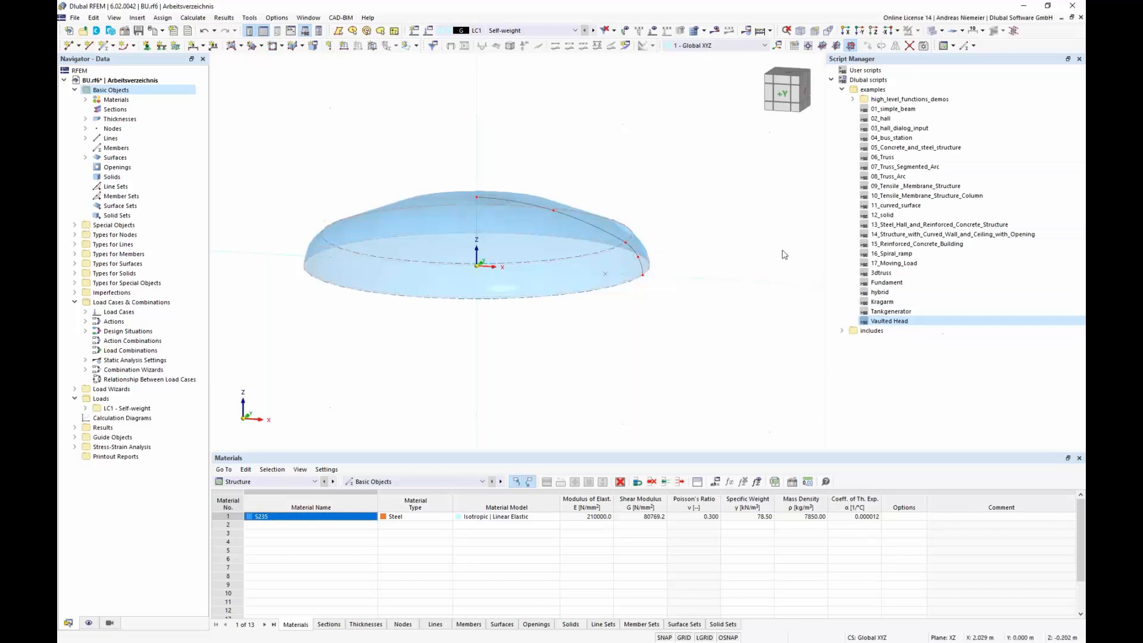
Step: Open the Vaulted Head script's source code in Notepad++ and decline the editor update
{"action": "right_click", "coordinate": [913, 326]}
{"action": "left_click", "coordinate": [929, 343]}
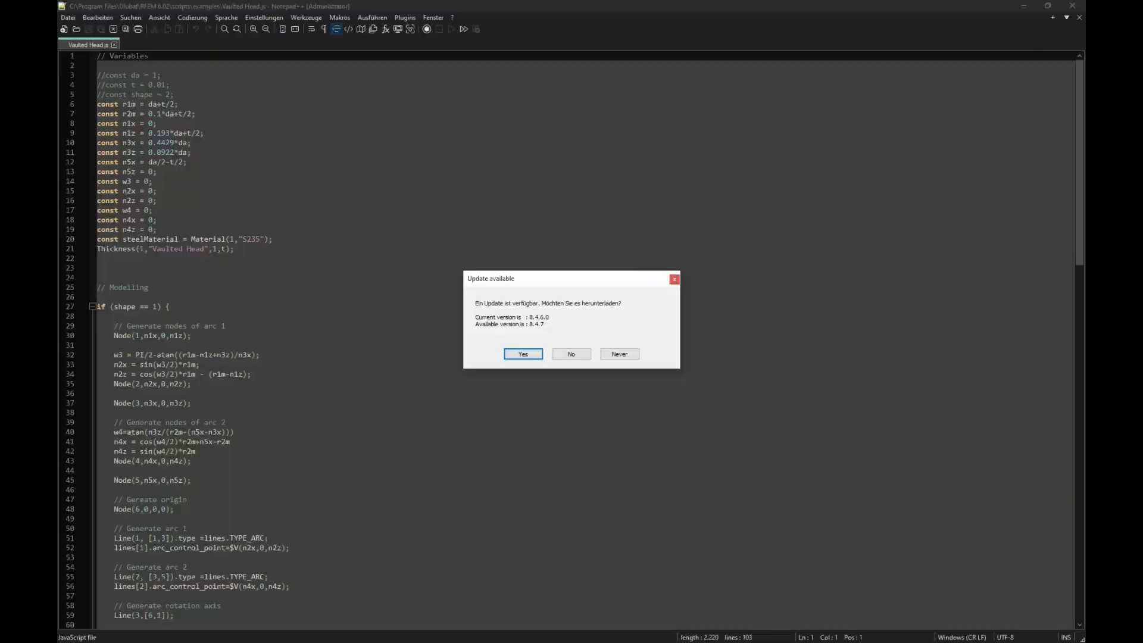
{"action": "left_click", "coordinate": [570, 355]}
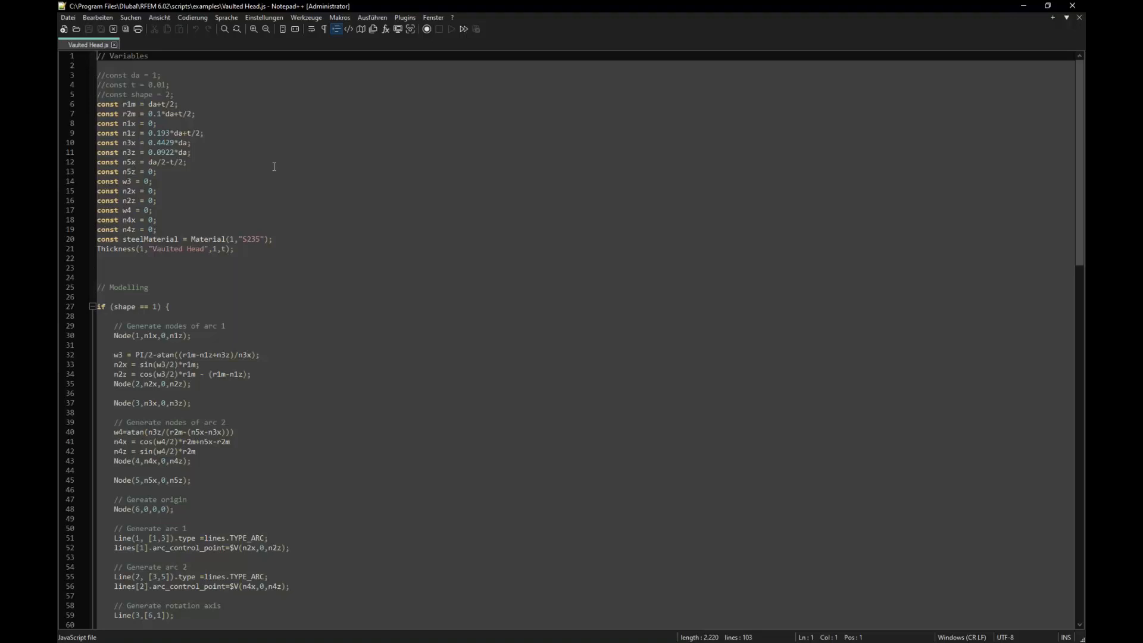
Step: Examine the script's variable declarations for the radii and node coordinates, plus the material and thickness definitions
{"action": "left_click_drag", "start_coordinate": [256, 248], "coordinate": [97, 171]}
{"action": "left_click", "coordinate": [127, 104]}
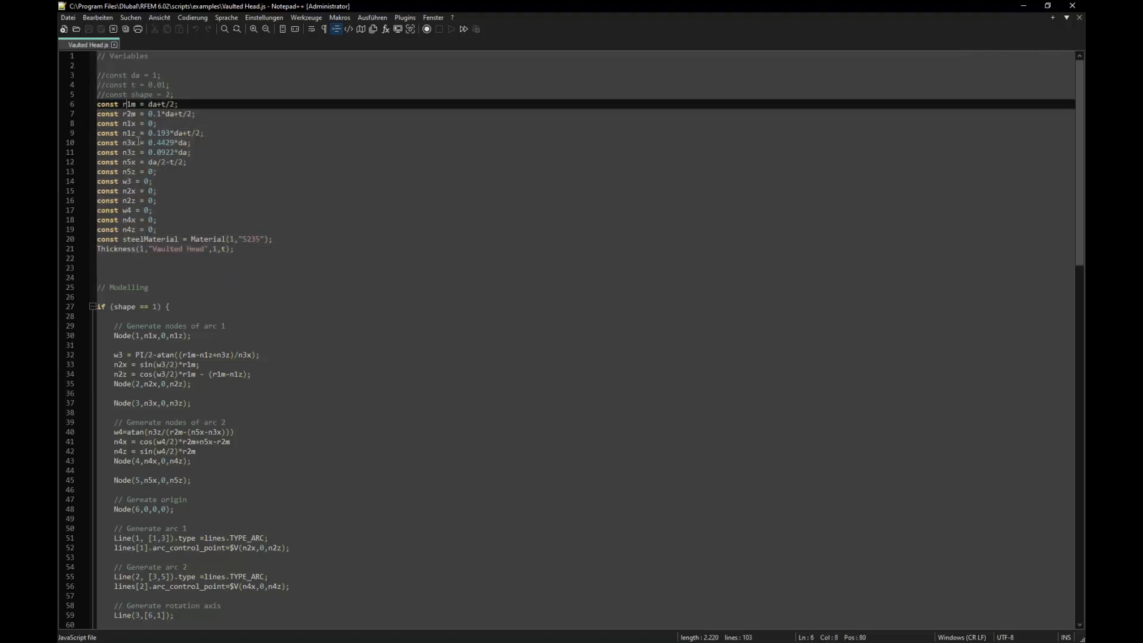
{"action": "left_click", "coordinate": [127, 116]}
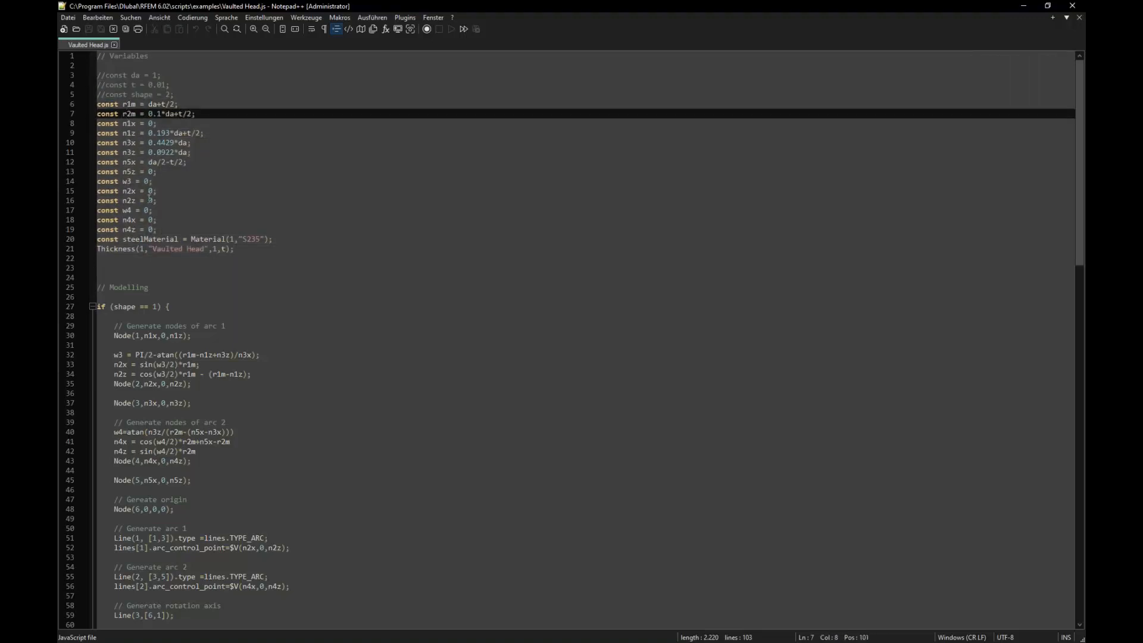
{"action": "left_click_drag", "start_coordinate": [222, 202], "coordinate": [223, 206]}
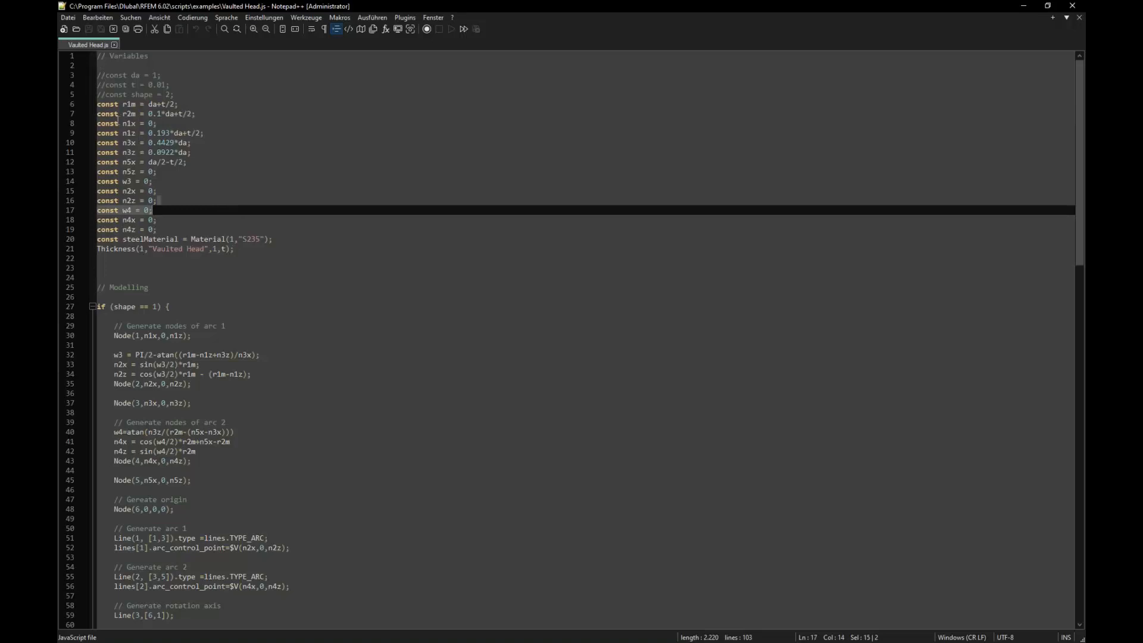
{"action": "left_click_drag", "start_coordinate": [279, 240], "coordinate": [96, 240]}
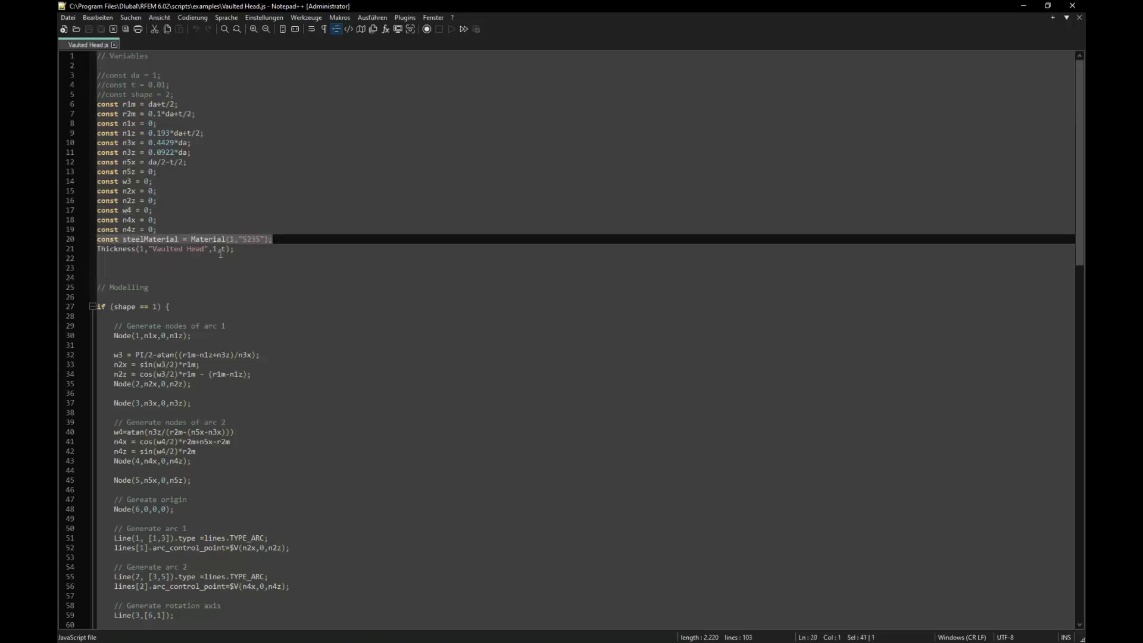
{"action": "left_click_drag", "start_coordinate": [264, 252], "coordinate": [97, 251]}
{"action": "scroll", "coordinate": [302, 251], "scroll_direction": "down", "scroll_amount": 4}
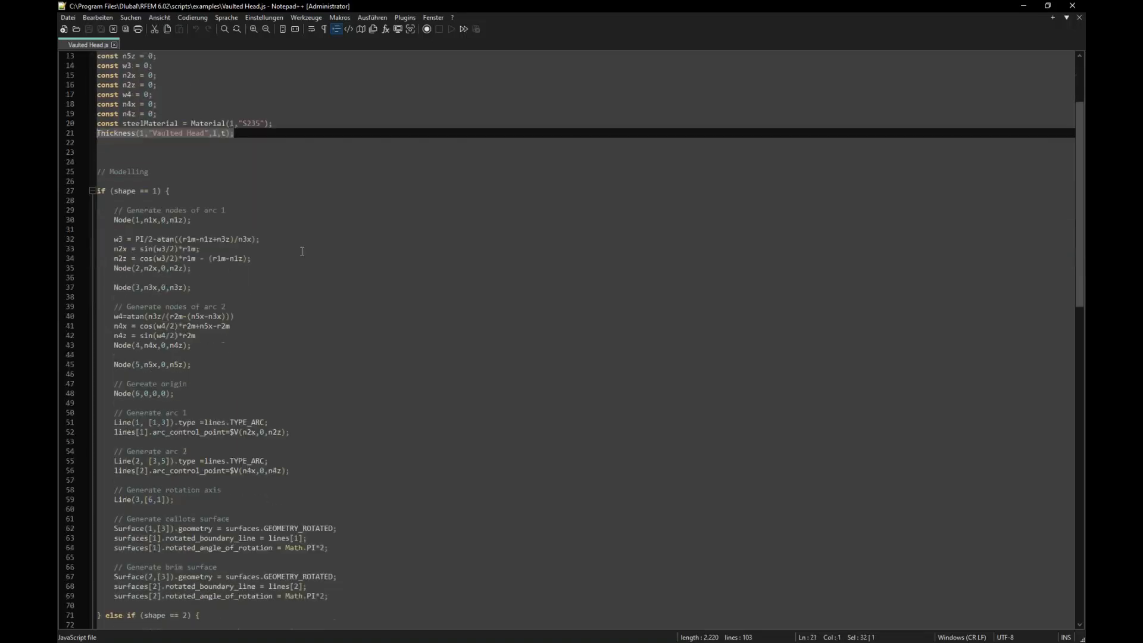
Step: Review the conditional branches of the Modelling section for shape 1 and shape 2
{"action": "left_click", "coordinate": [172, 180]}
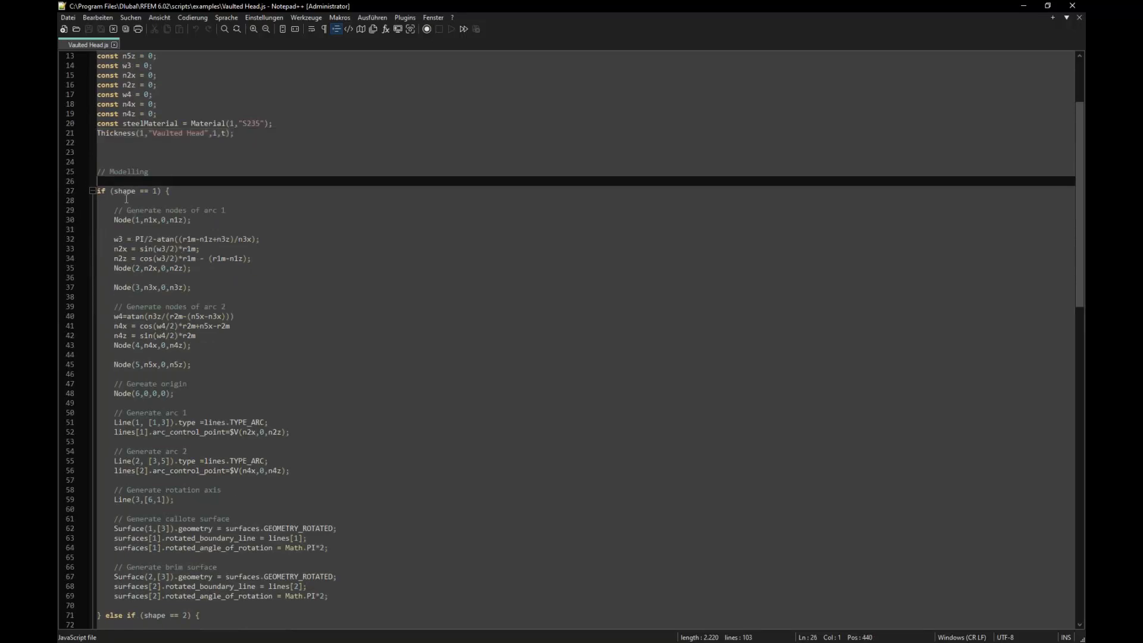
{"action": "left_click", "coordinate": [157, 191]}
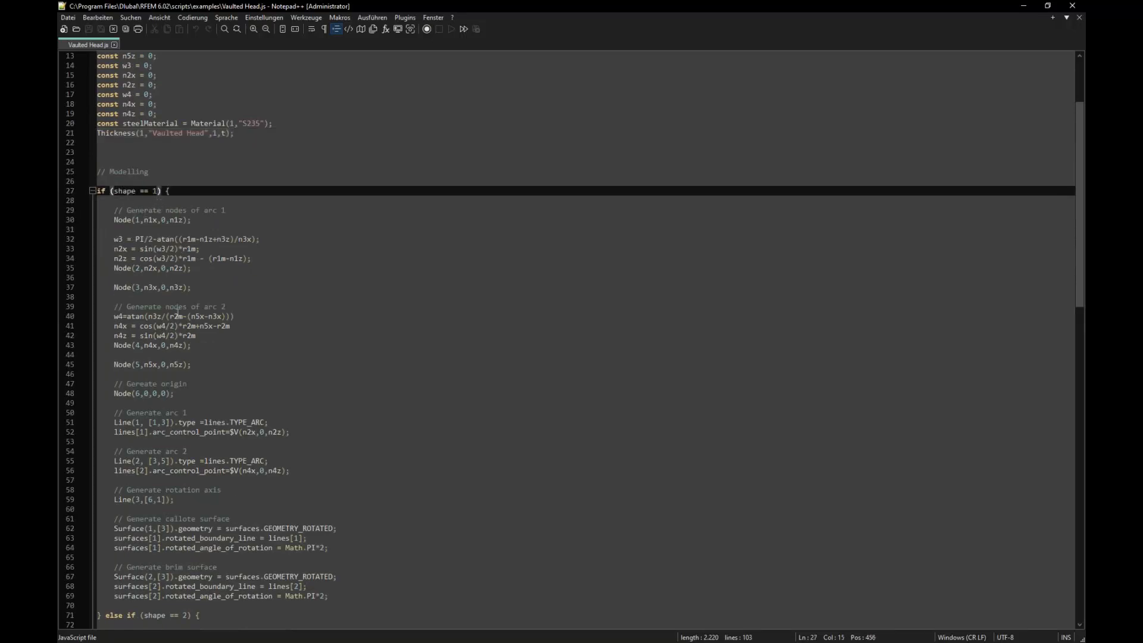
{"action": "scroll", "coordinate": [177, 314], "scroll_direction": "down", "scroll_amount": 5}
{"action": "left_click", "coordinate": [178, 462]}
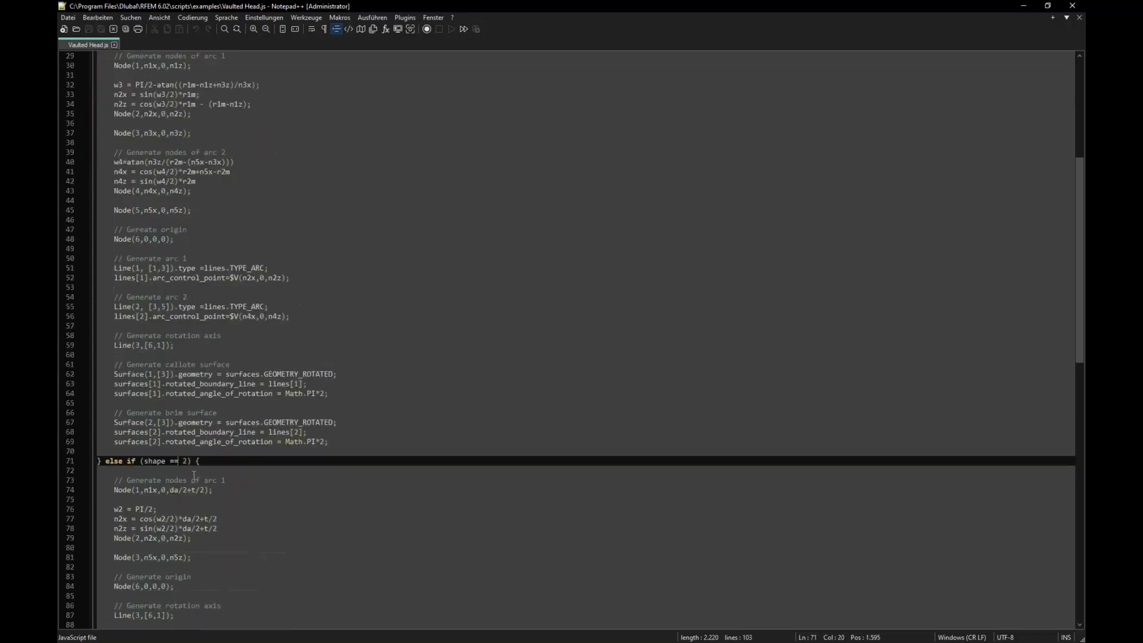
{"action": "scroll", "coordinate": [181, 539], "scroll_direction": "down", "scroll_amount": 4}
{"action": "scroll", "coordinate": [179, 532], "scroll_direction": "up", "scroll_amount": 8}
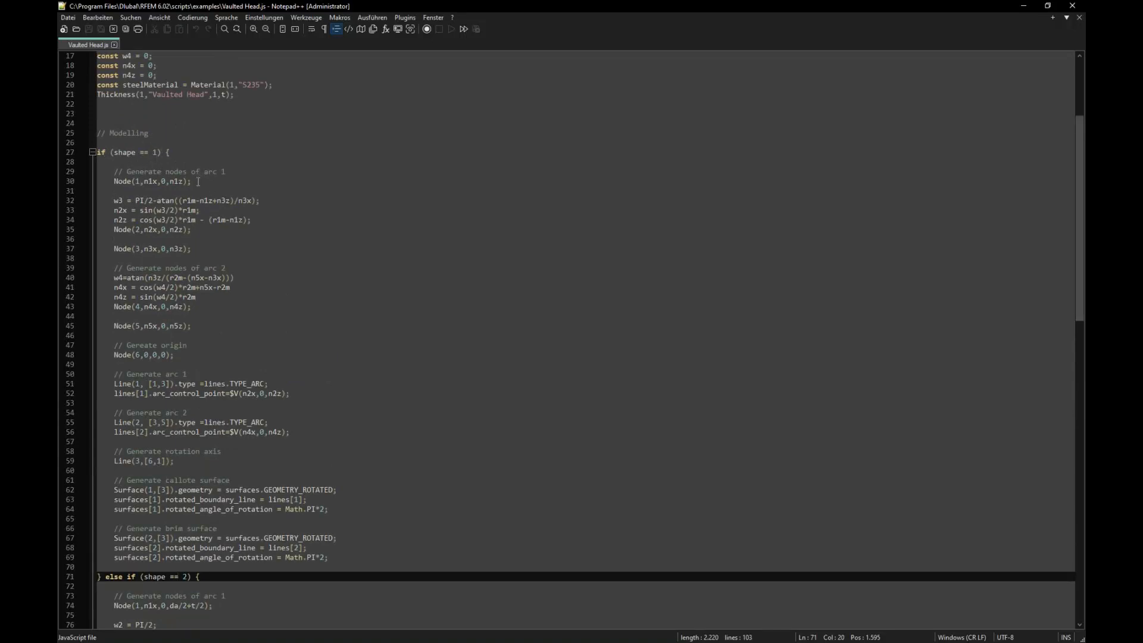
Step: Examine the code that generates the nodes, arcs and rotated surfaces, and close the editor to return to RFEM
{"action": "left_click_drag", "start_coordinate": [196, 181], "coordinate": [115, 184]}
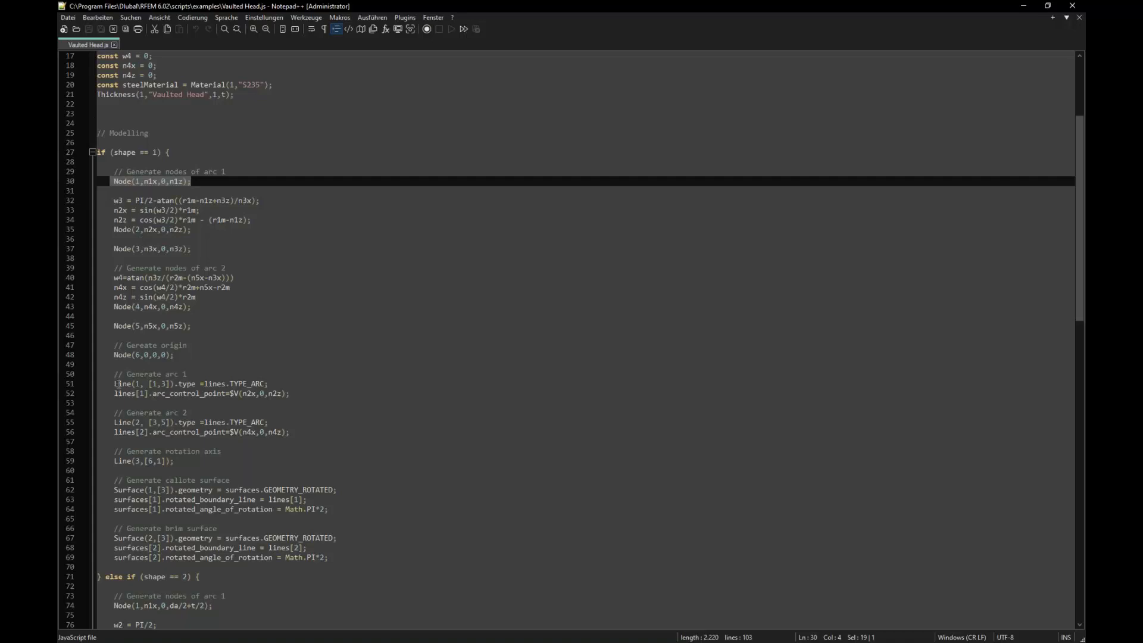
{"action": "left_click", "coordinate": [160, 383]}
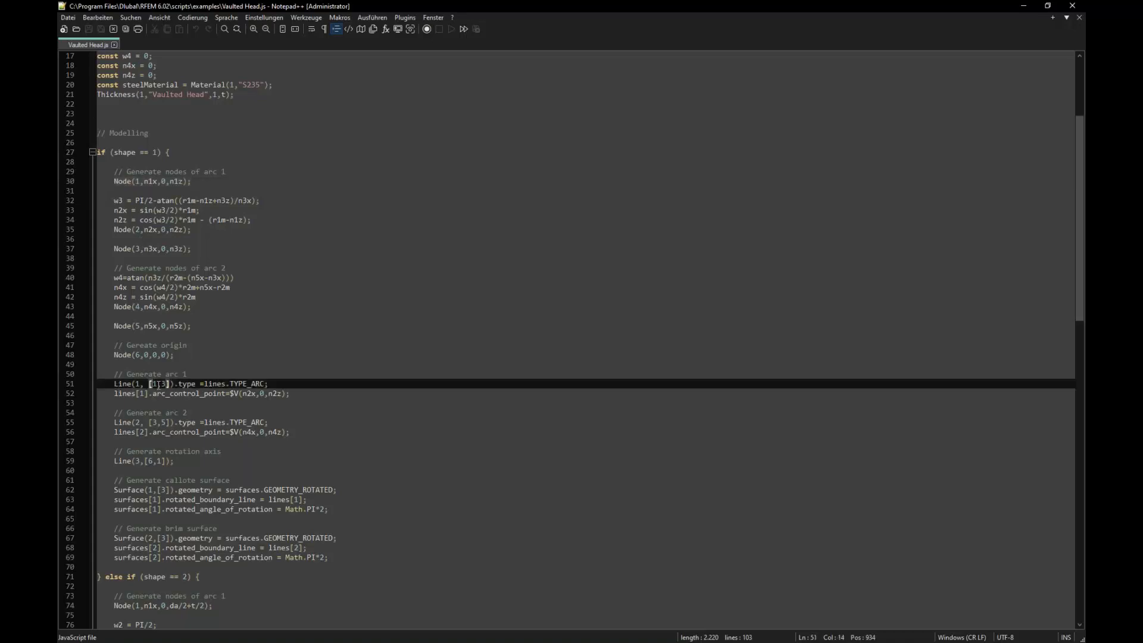
{"action": "left_click", "coordinate": [166, 423]}
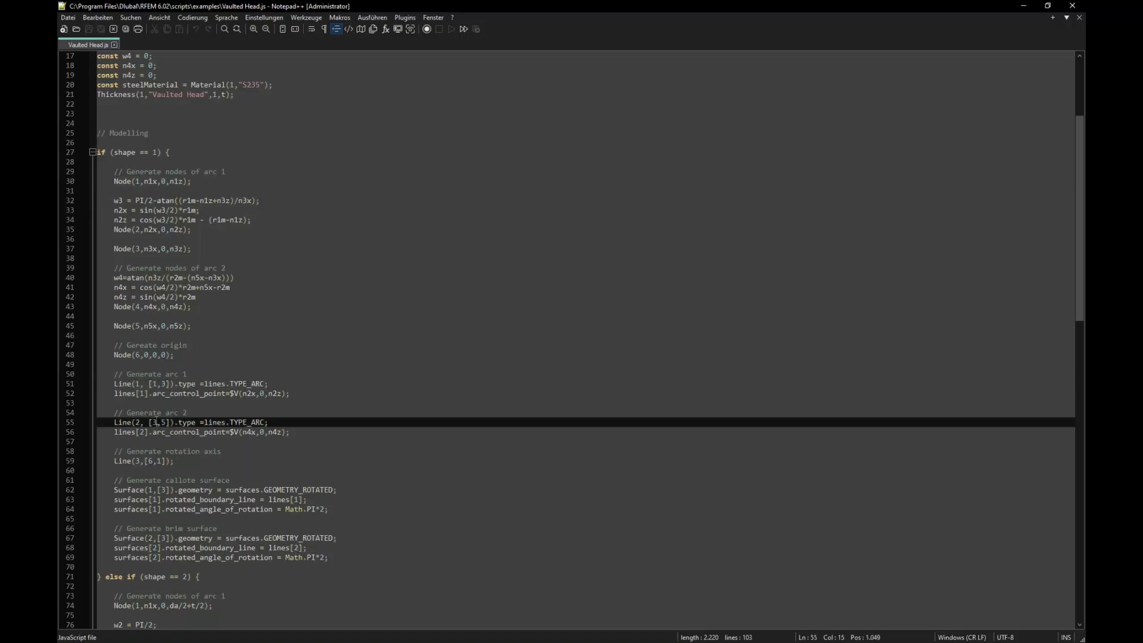
{"action": "scroll", "coordinate": [323, 389], "scroll_direction": "down", "scroll_amount": 3}
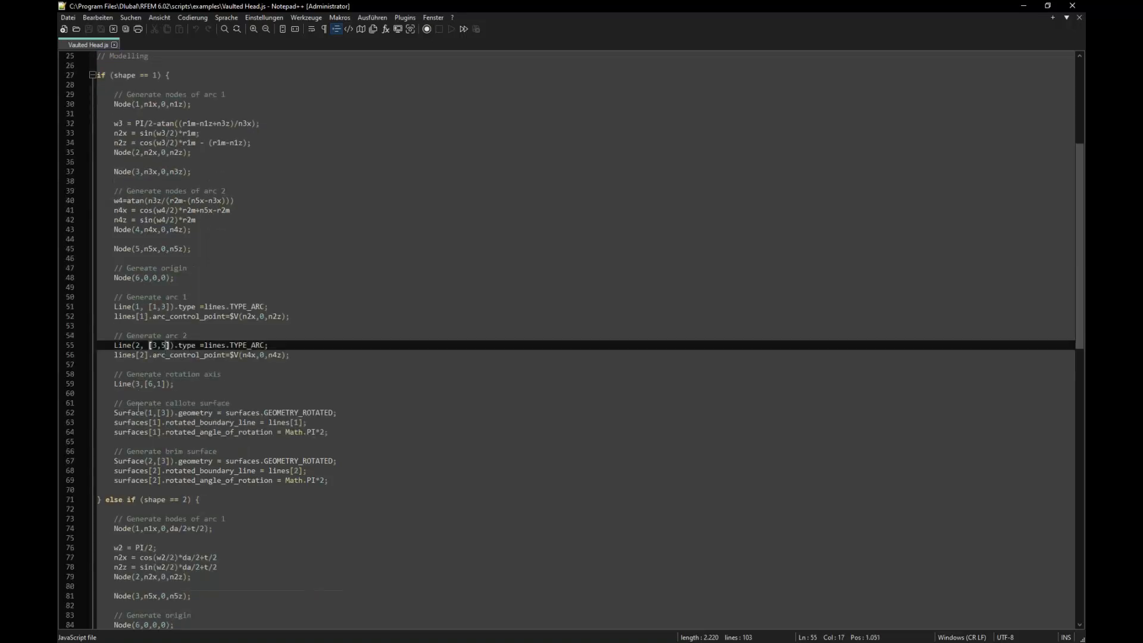
{"action": "left_click_drag", "start_coordinate": [140, 405], "coordinate": [238, 442]}
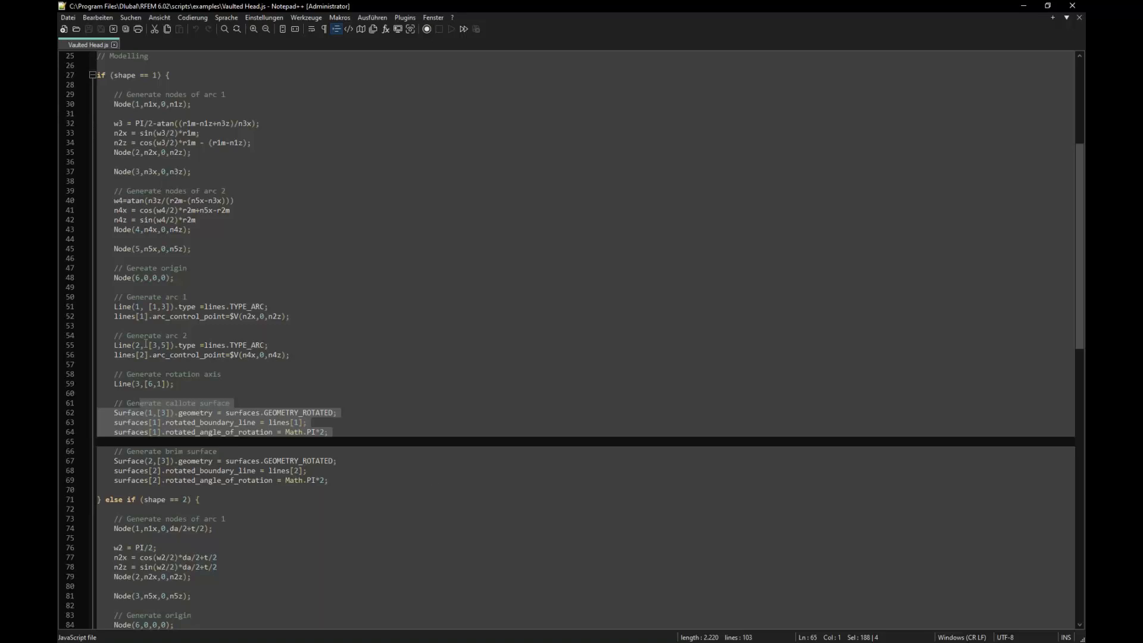
{"action": "scroll", "coordinate": [209, 368], "scroll_direction": "down", "scroll_amount": 11}
{"action": "scroll", "coordinate": [226, 409], "scroll_direction": "up", "scroll_amount": 3}
{"action": "left_click", "coordinate": [109, 435]}
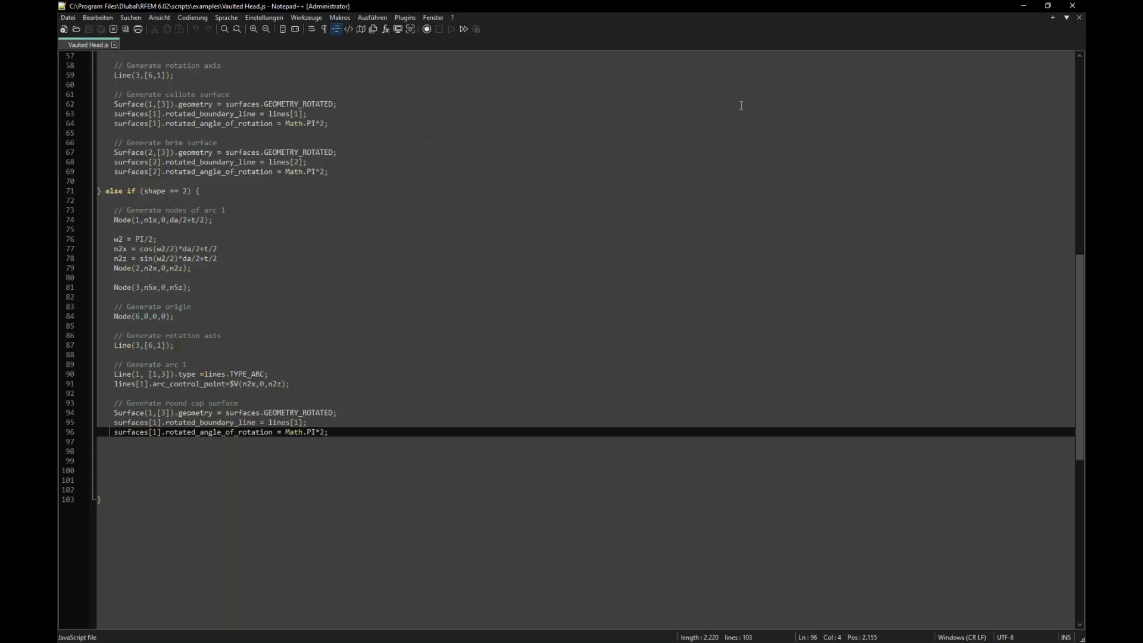
{"action": "left_click", "coordinate": [1072, 6]}
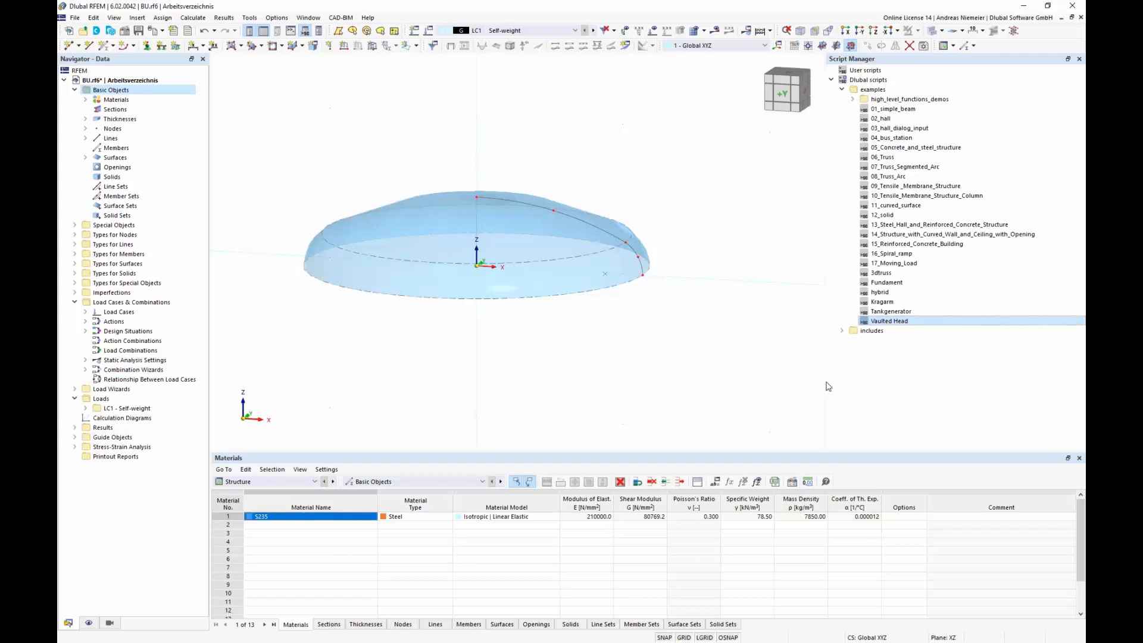
Step: Rotate the whole torispherical head by -90° about the Y axis through the origin
{"action": "scroll", "coordinate": [499, 271], "scroll_direction": "down", "scroll_amount": 2}
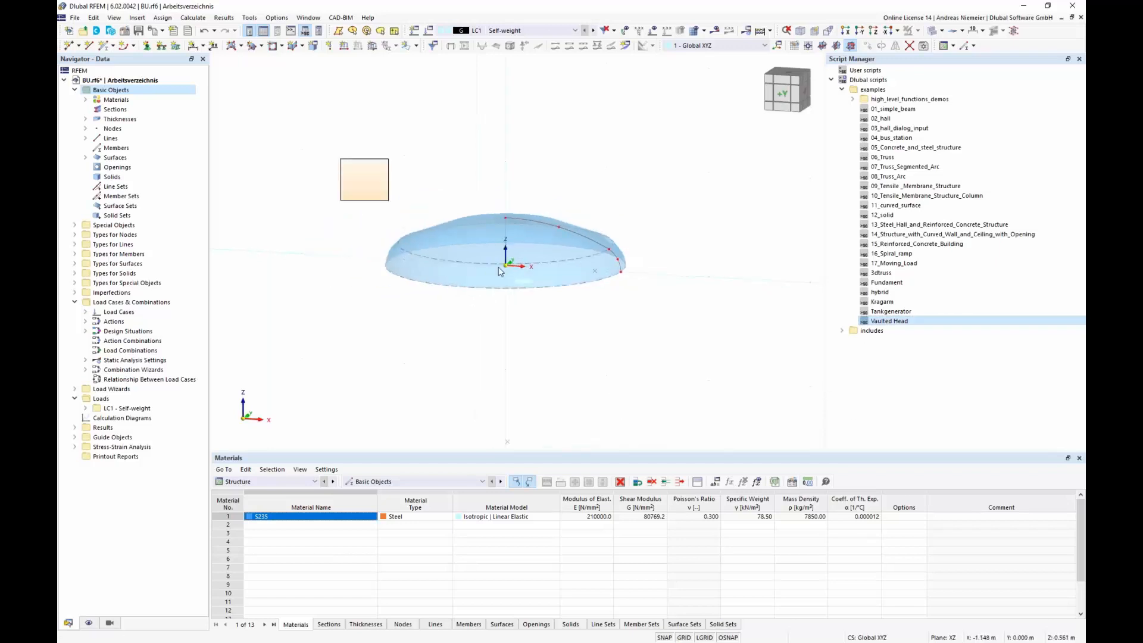
{"action": "left_click_drag", "start_coordinate": [499, 272], "coordinate": [674, 384]}
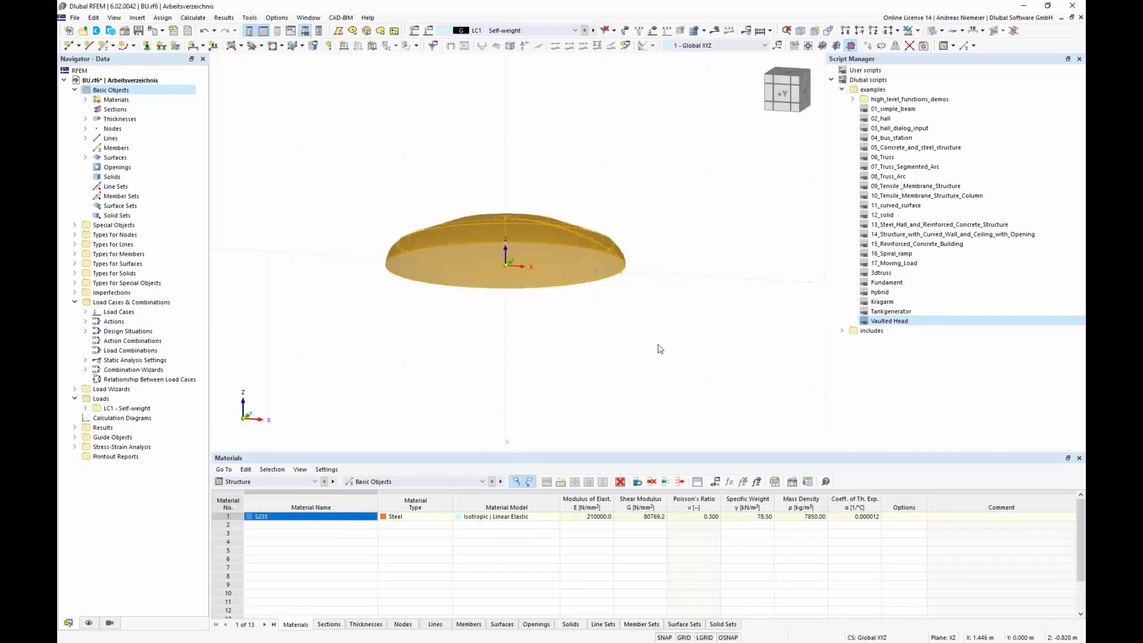
{"action": "left_click", "coordinate": [882, 46]}
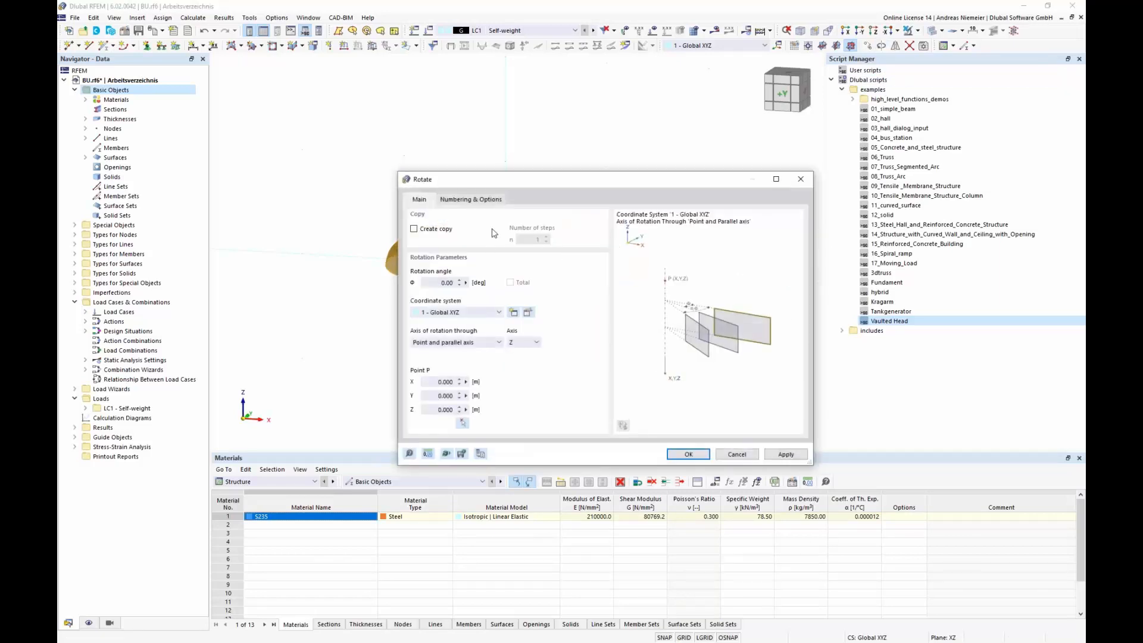
{"action": "left_click", "coordinate": [445, 282]}
{"action": "type", "text": "-90"}
{"action": "left_click", "coordinate": [517, 343]}
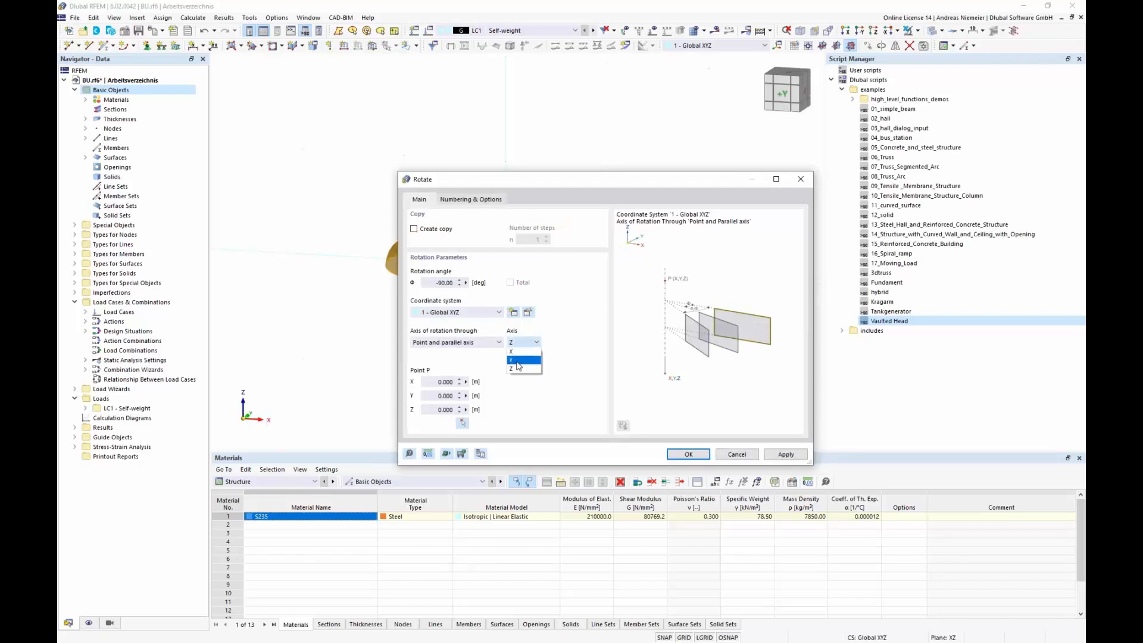
{"action": "left_click", "coordinate": [517, 361]}
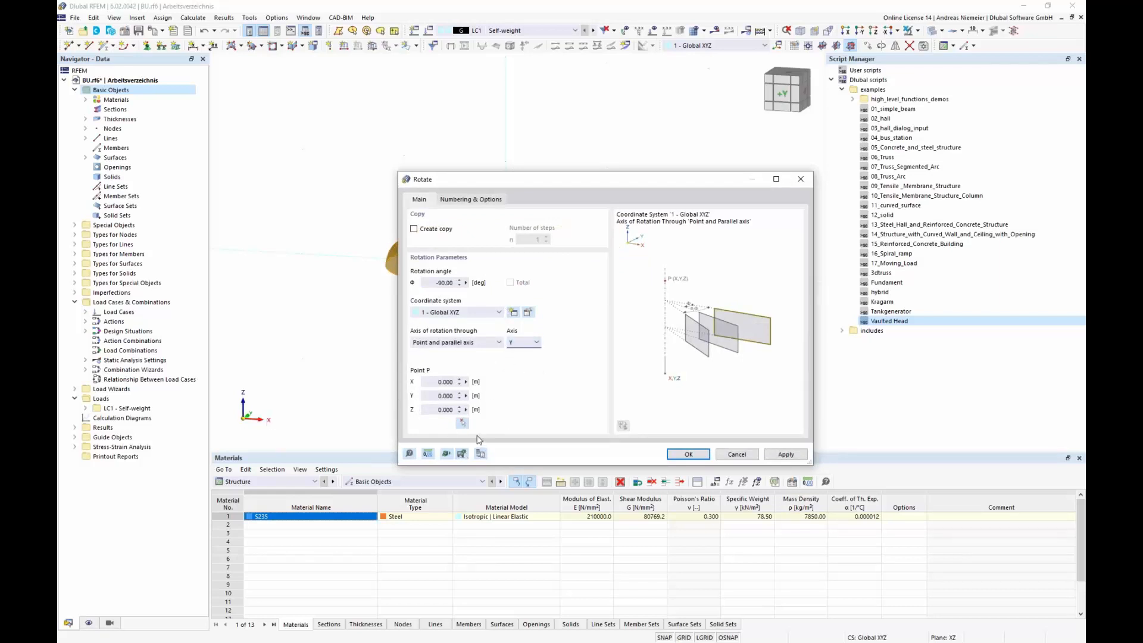
{"action": "left_click", "coordinate": [686, 455]}
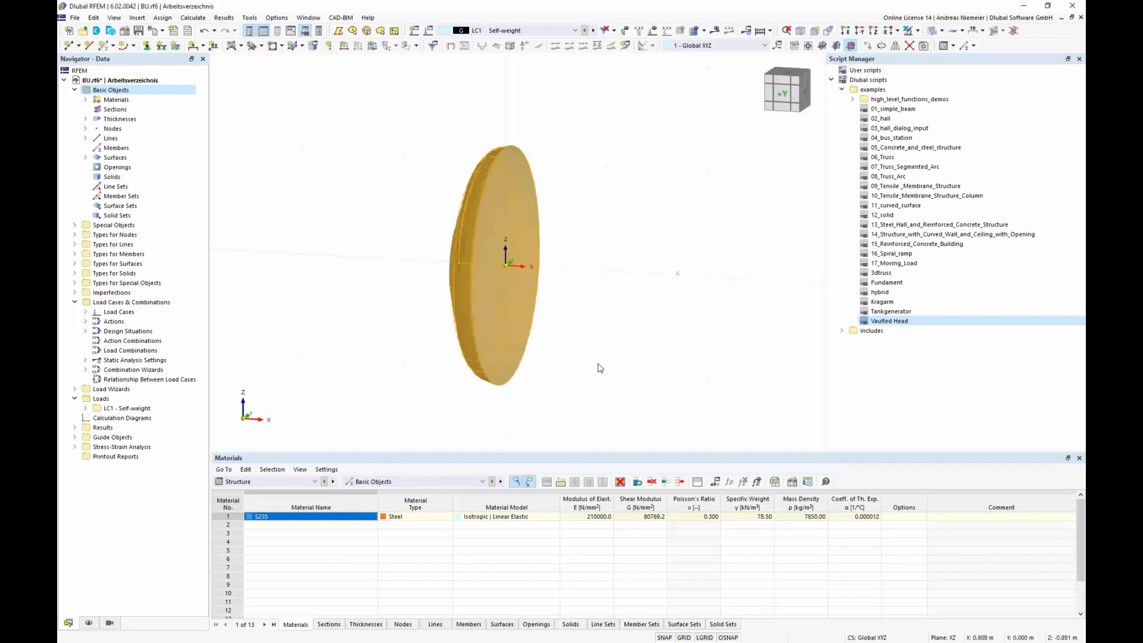
{"action": "left_click", "coordinate": [600, 367]}
Step: Select the whole rotated head and set up a move with an X displacement of -1.710 m
{"action": "scroll", "coordinate": [411, 364], "scroll_direction": "down", "scroll_amount": 4}
{"action": "middle_click_drag", "start_coordinate": [390, 362], "coordinate": [379, 331]}
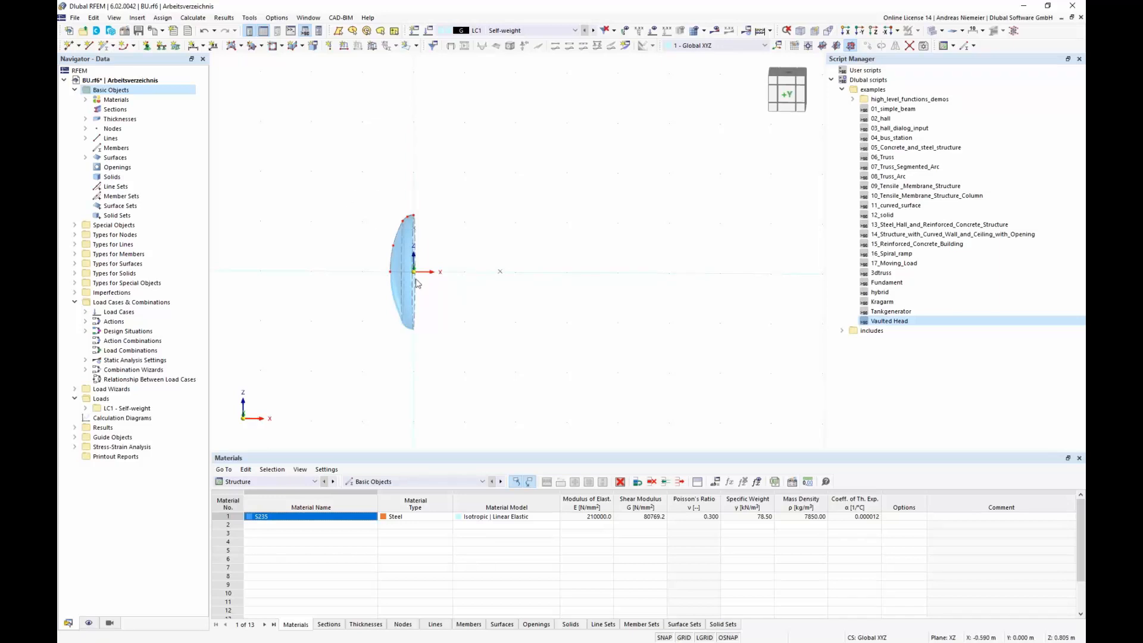
{"action": "left_click_drag", "start_coordinate": [408, 255], "coordinate": [523, 407]}
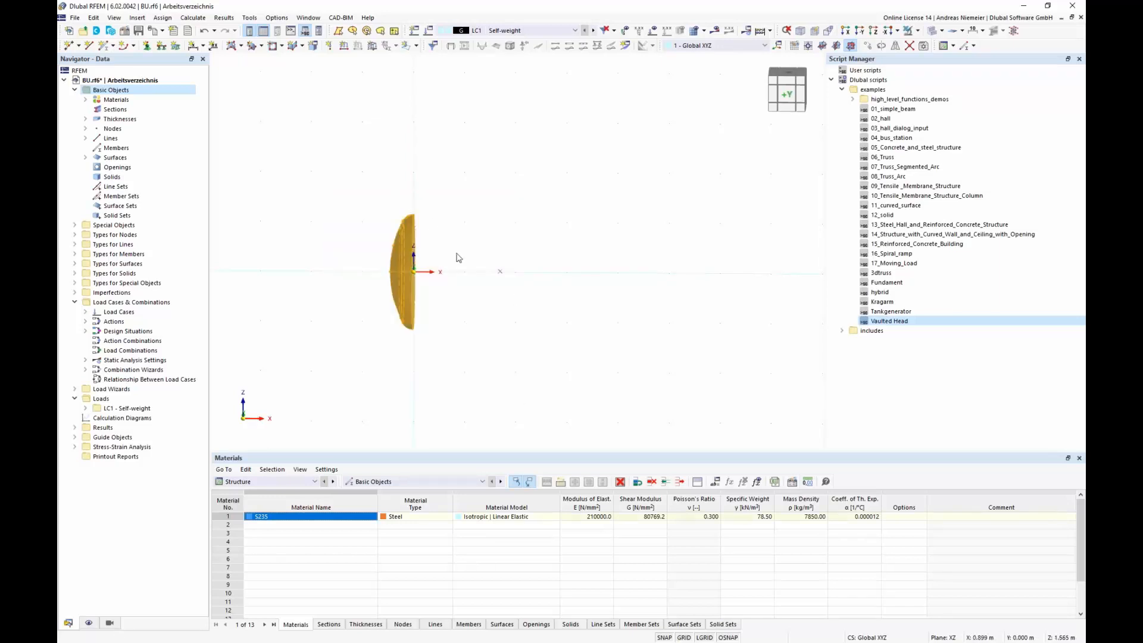
{"action": "left_click", "coordinate": [868, 46]}
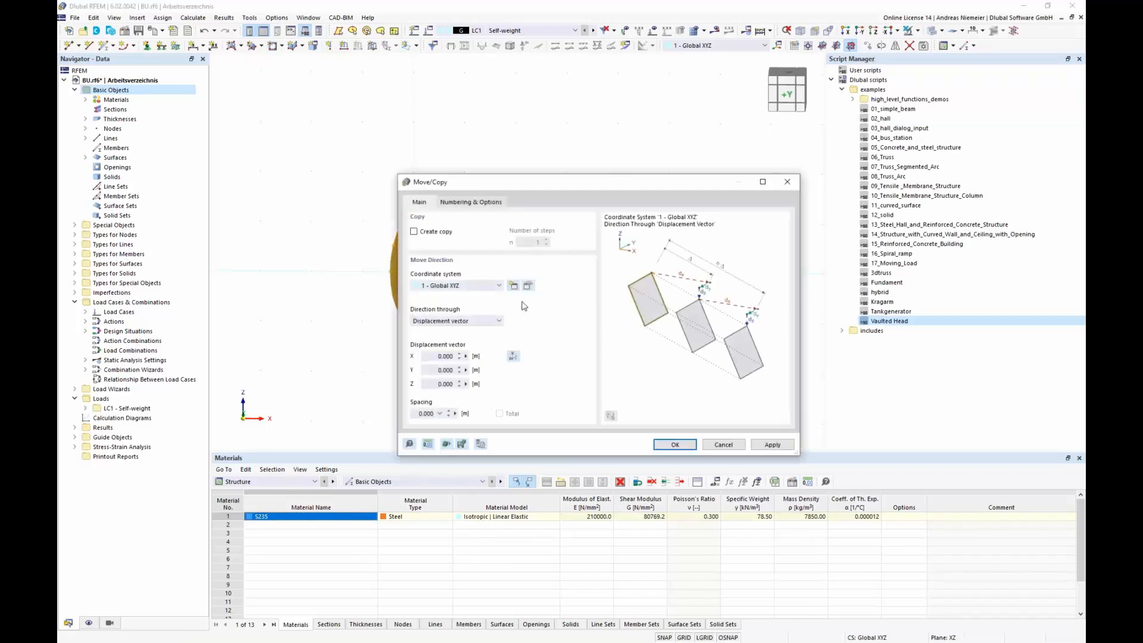
{"action": "left_click", "coordinate": [437, 357]}
{"action": "type", "text": "-1.710"}
Step: Change the model's length unit to mm and apply the head's move along X
{"action": "left_click", "coordinate": [428, 444]}
{"action": "left_click", "coordinate": [684, 186]}
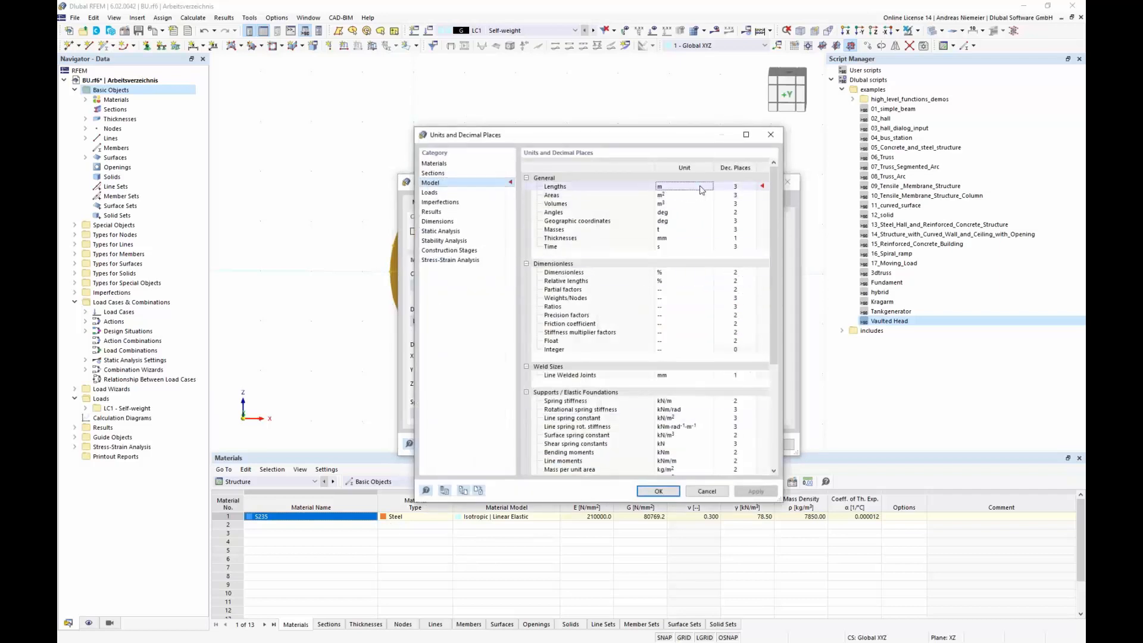
{"action": "left_click", "coordinate": [709, 186]}
{"action": "left_click", "coordinate": [703, 222]}
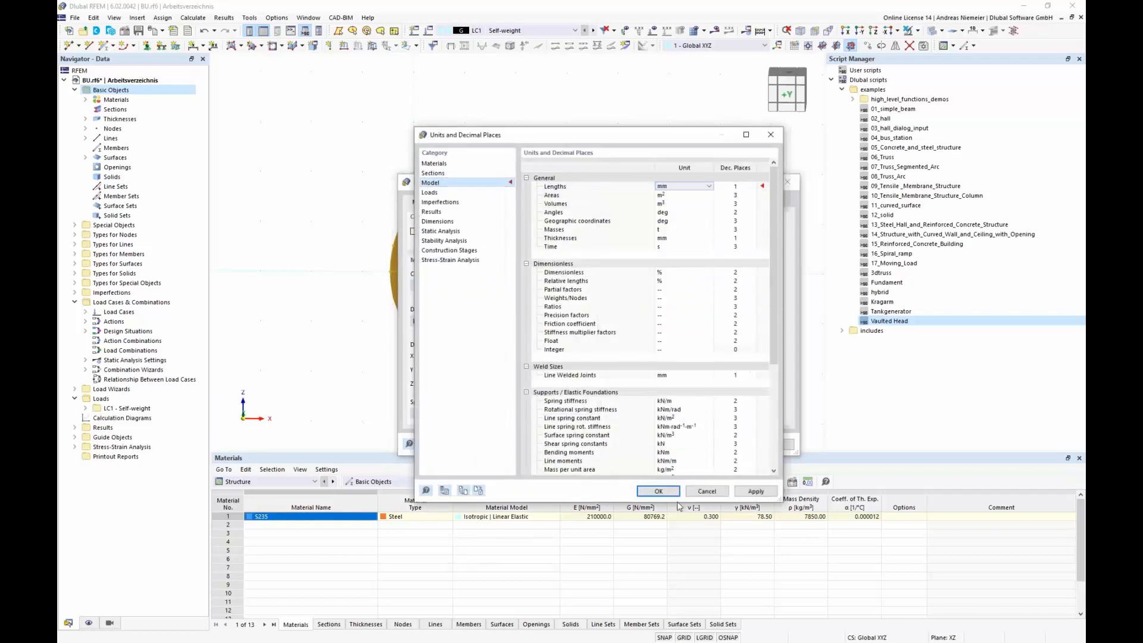
{"action": "left_click", "coordinate": [657, 491]}
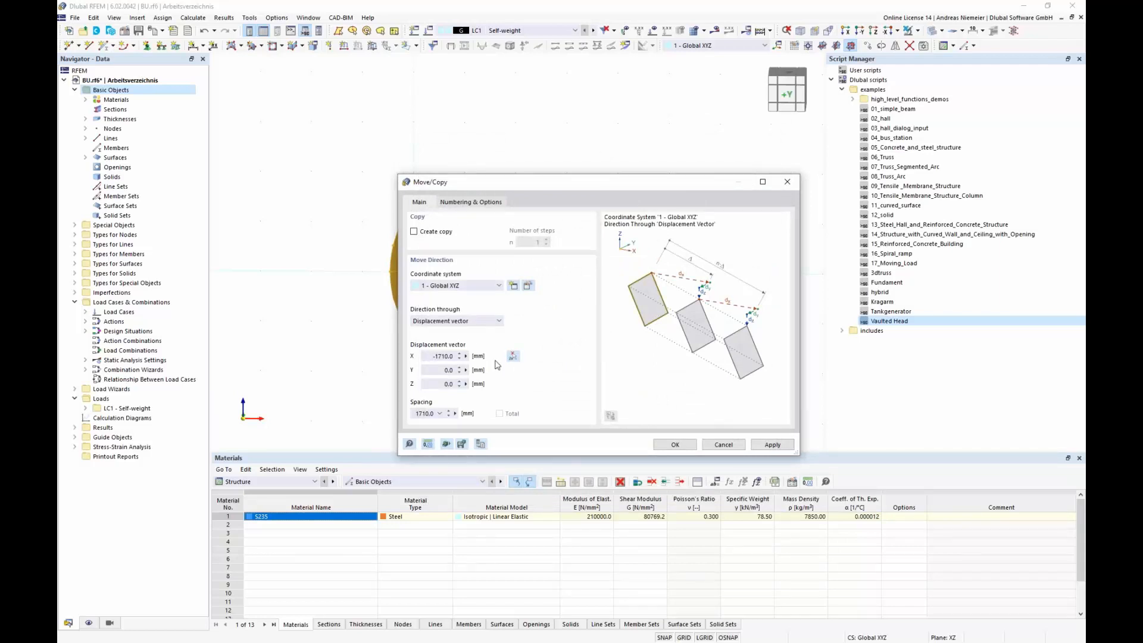
{"action": "left_click", "coordinate": [666, 448]}
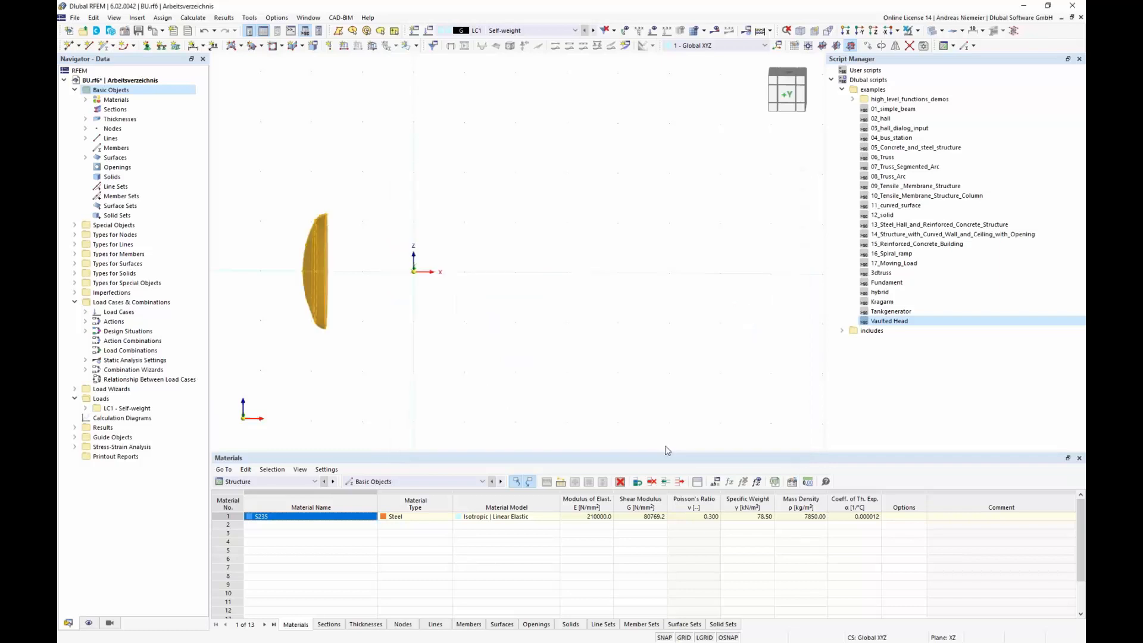
{"action": "left_click", "coordinate": [535, 387]}
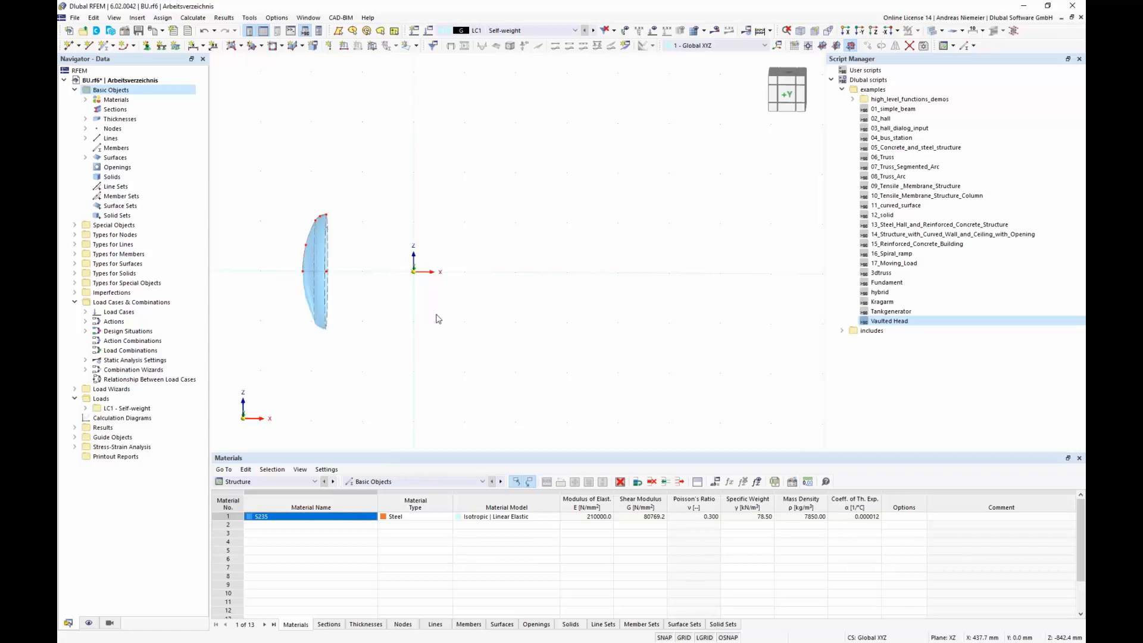
Step: Mirror the whole head as a copy across the YZ plane through the origin
{"action": "left_click_drag", "start_coordinate": [257, 180], "coordinate": [368, 393]}
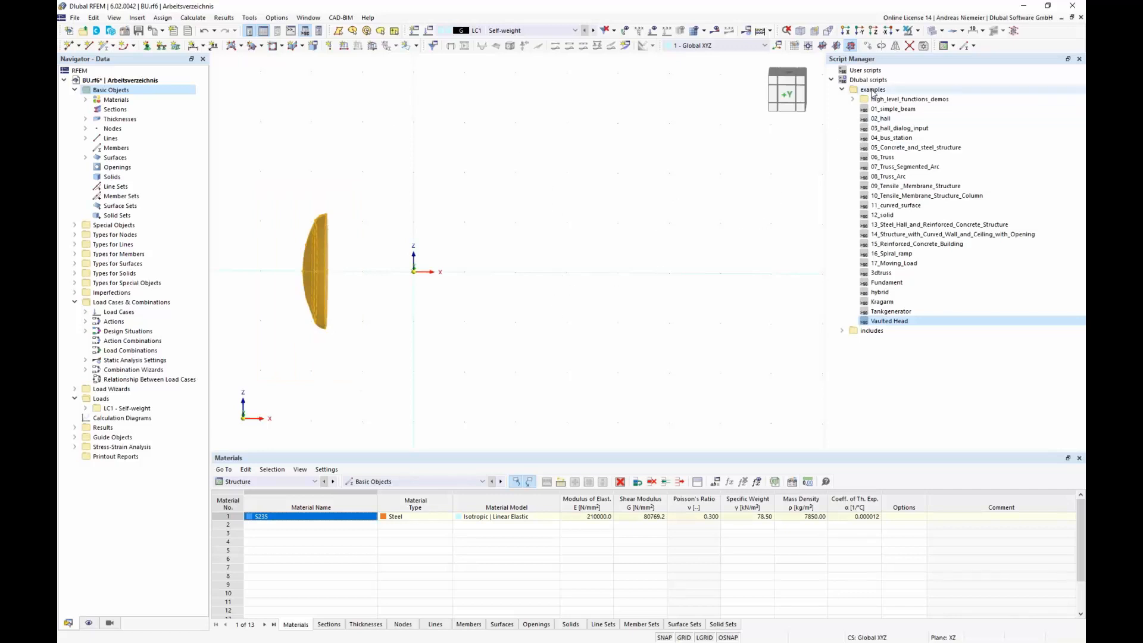
{"action": "left_click", "coordinate": [895, 46]}
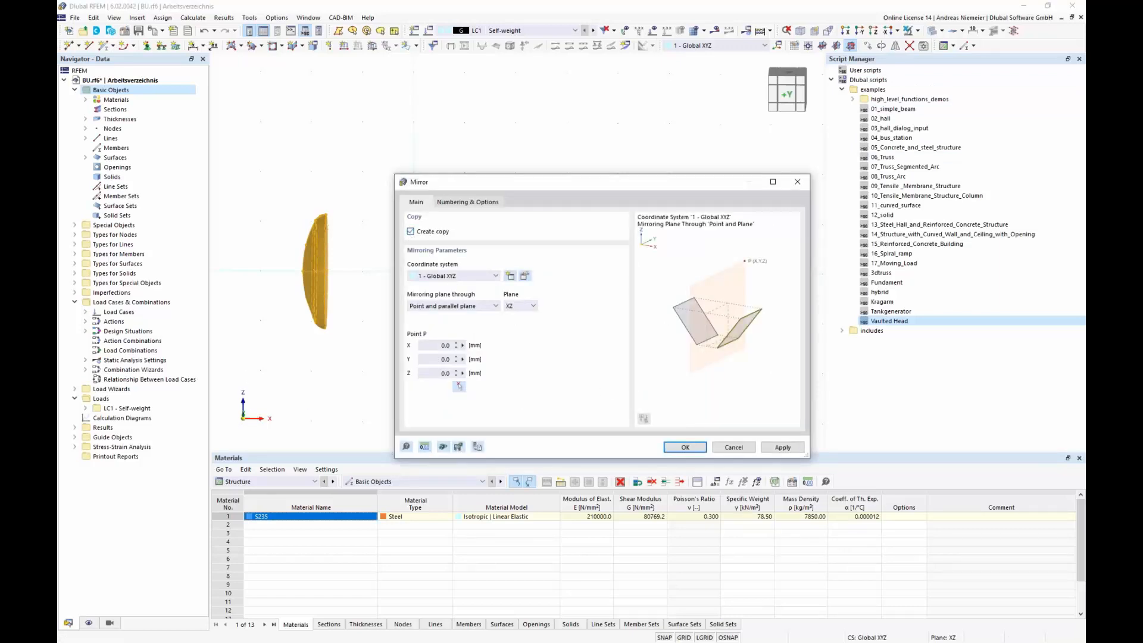
{"action": "left_click", "coordinate": [515, 309]}
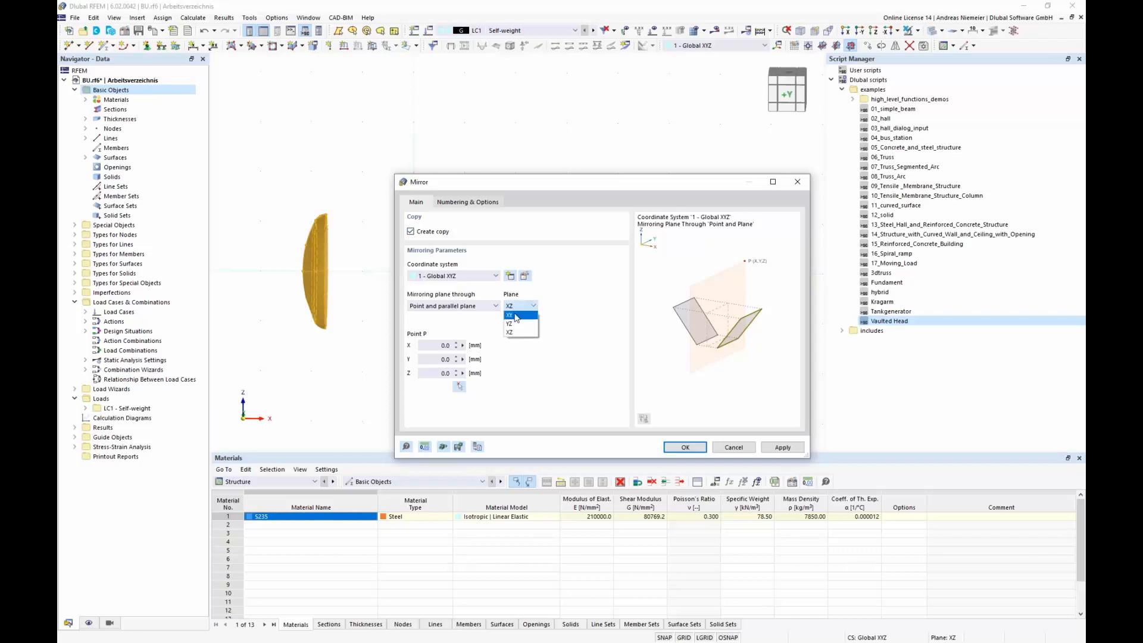
{"action": "left_click", "coordinate": [516, 325]}
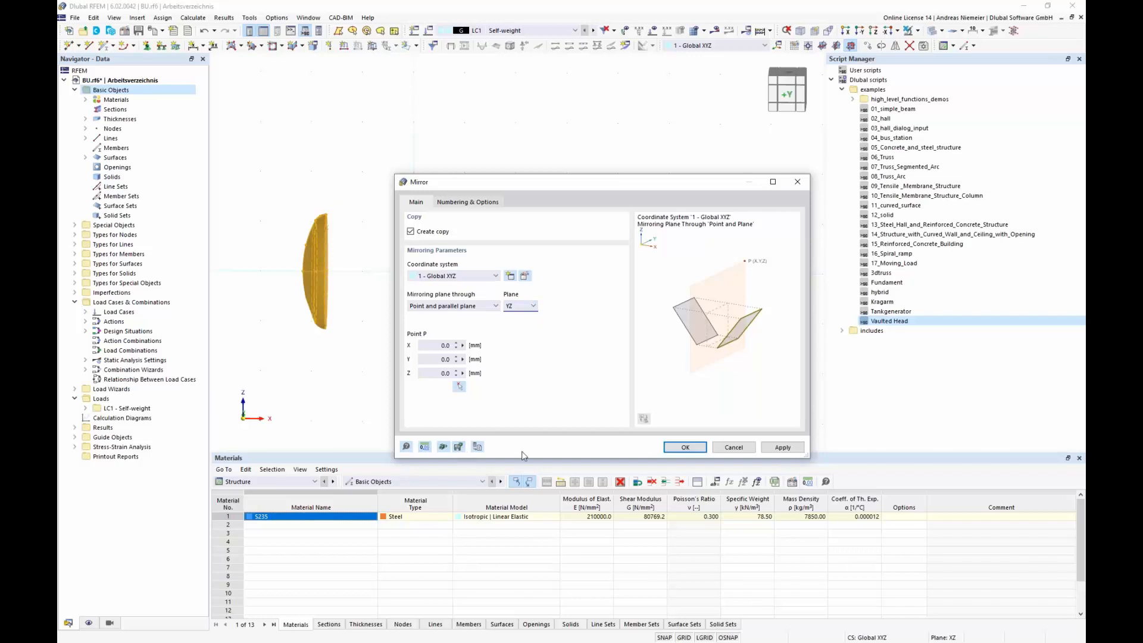
{"action": "left_click", "coordinate": [685, 447]}
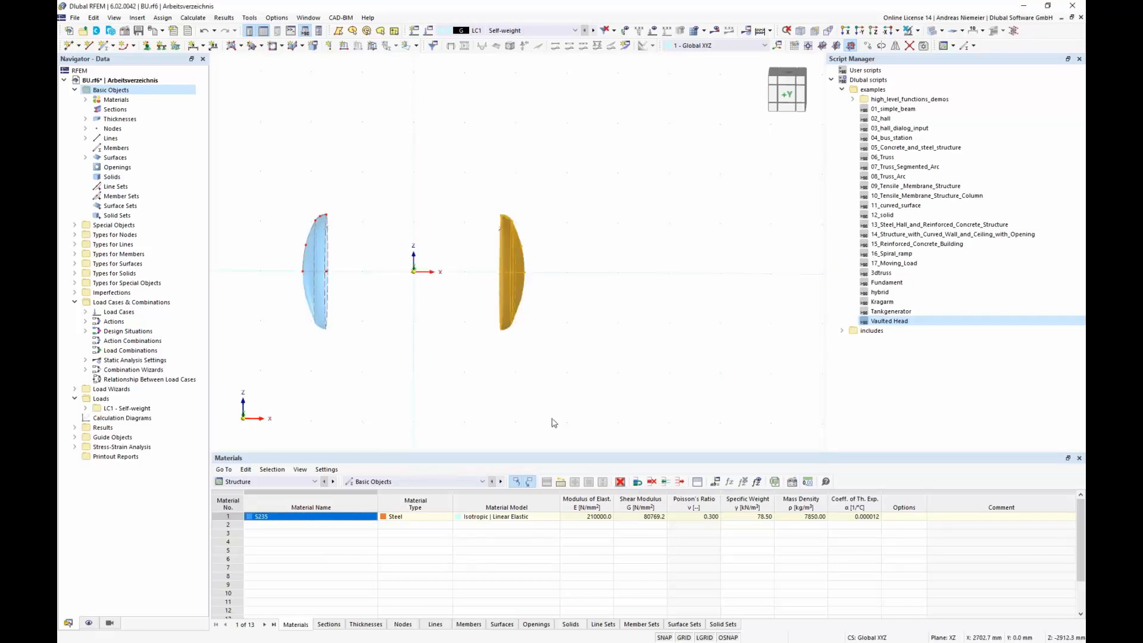
Step: Close the Script Manager and draw a single line joining the two heads' uppermost edge nodes
{"action": "middle_click_drag", "start_coordinate": [489, 376], "coordinate": [447, 363], "text": "ctrl"}
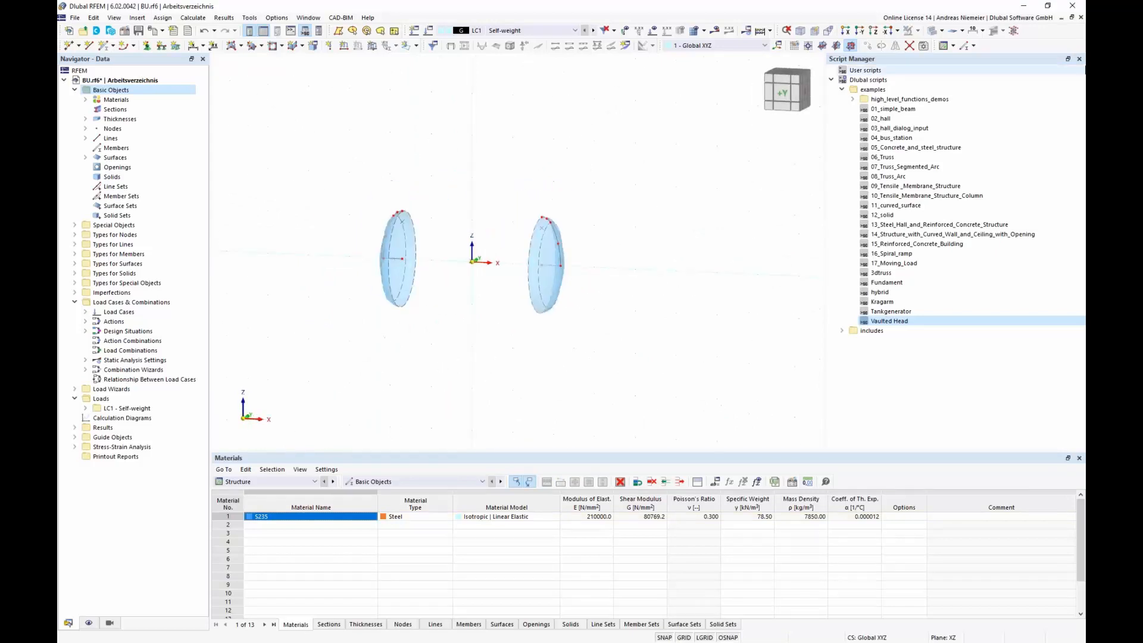
{"action": "left_click", "coordinate": [1079, 58]}
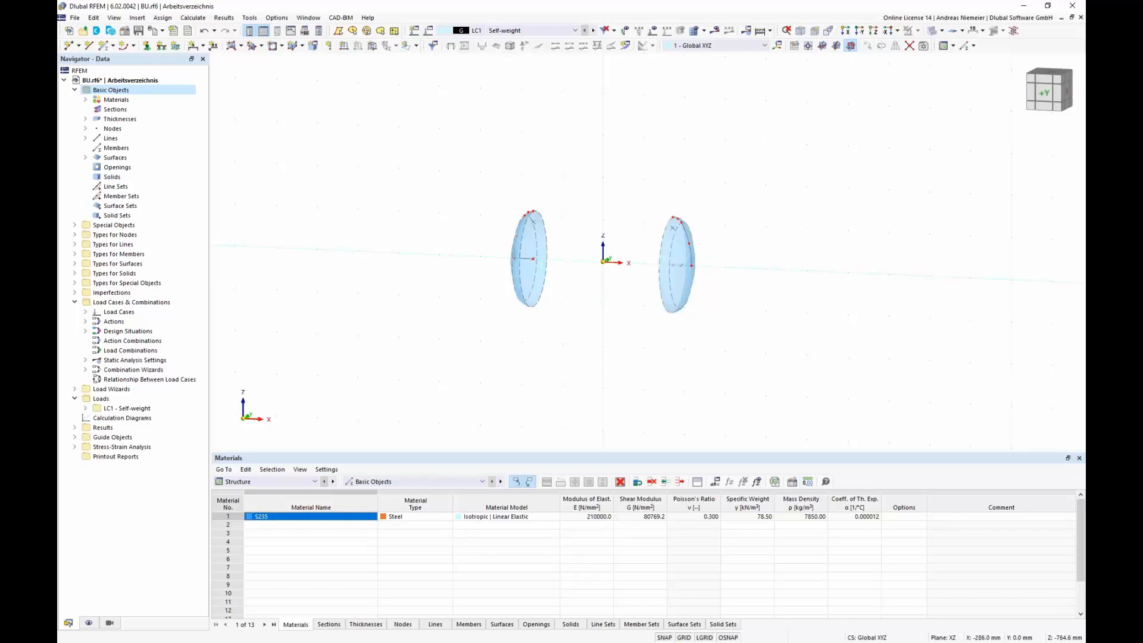
{"action": "scroll", "coordinate": [523, 288], "scroll_direction": "up", "scroll_amount": 3}
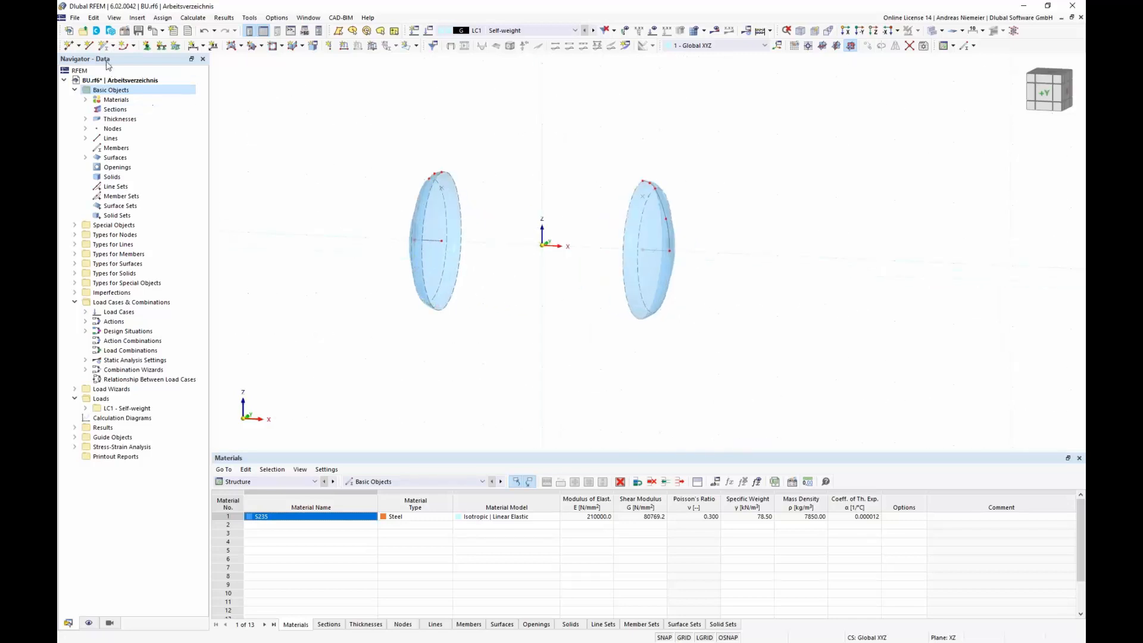
{"action": "left_click", "coordinate": [89, 46]}
{"action": "scroll", "coordinate": [452, 178], "scroll_direction": "up", "scroll_amount": 1}
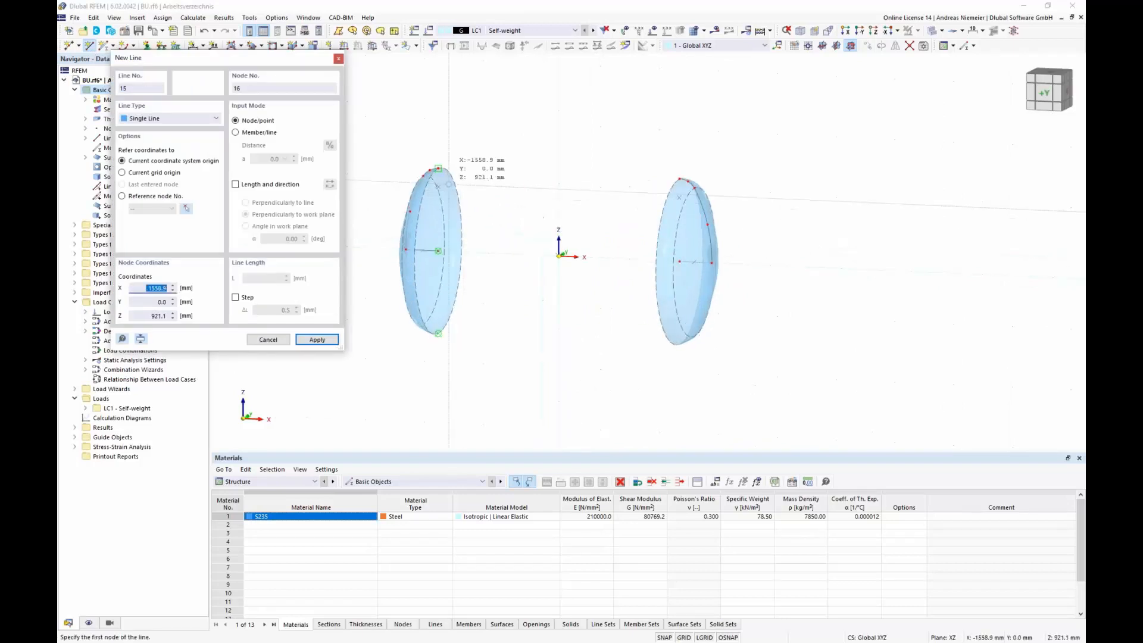
{"action": "scroll", "coordinate": [438, 169], "scroll_direction": "up", "scroll_amount": 2}
{"action": "left_click", "coordinate": [437, 168]}
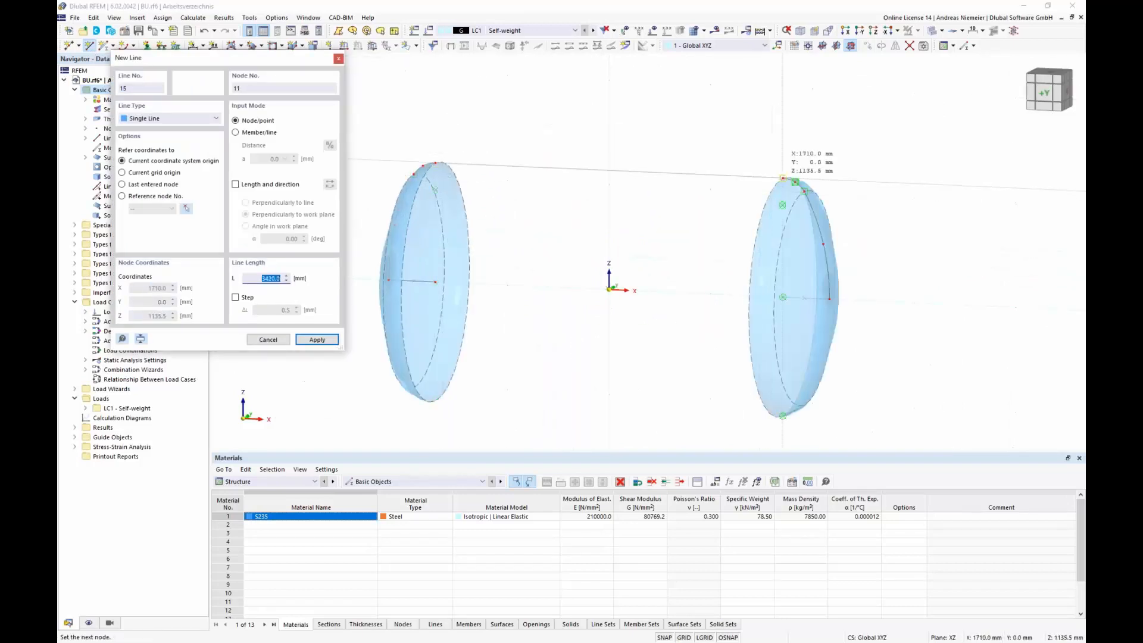
{"action": "left_click", "coordinate": [783, 178]}
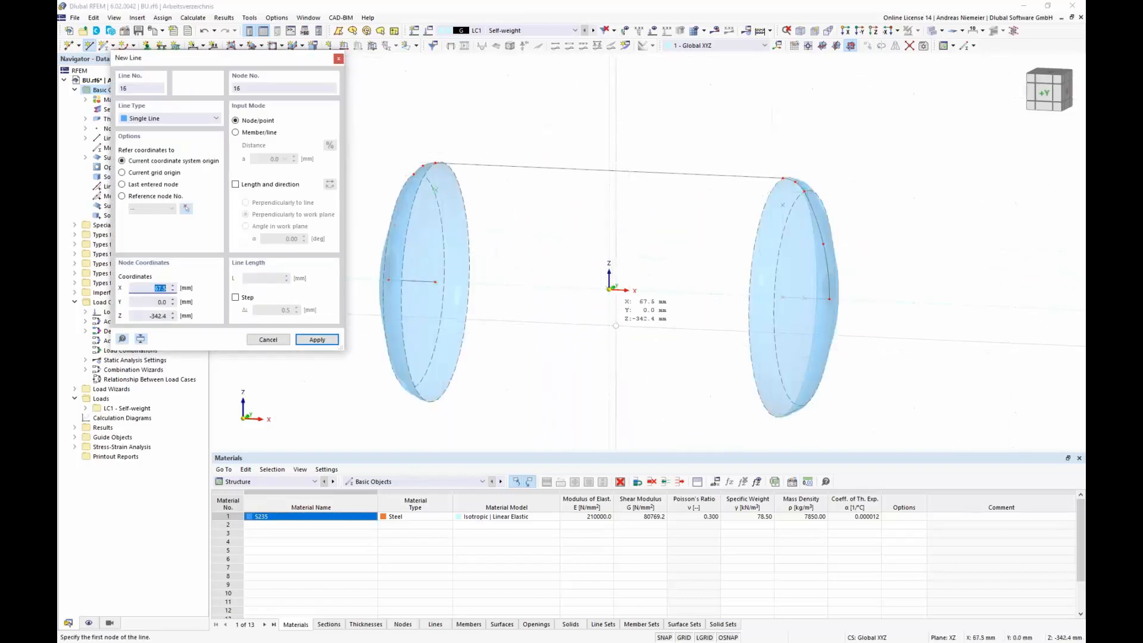
{"action": "scroll", "coordinate": [655, 250], "scroll_direction": "down", "scroll_amount": 4}
{"action": "key", "text": "Escape"}
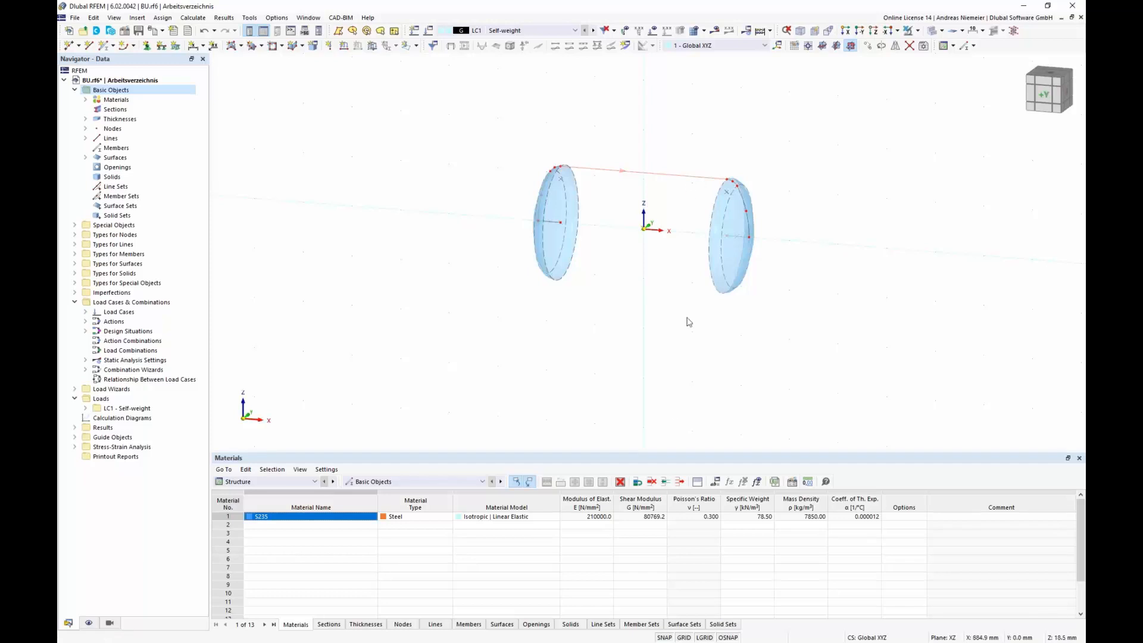
Step: Set up a rotated copy of the connecting line with 2 steps of 180° about the Y axis through the origin
{"action": "left_click", "coordinate": [881, 46]}
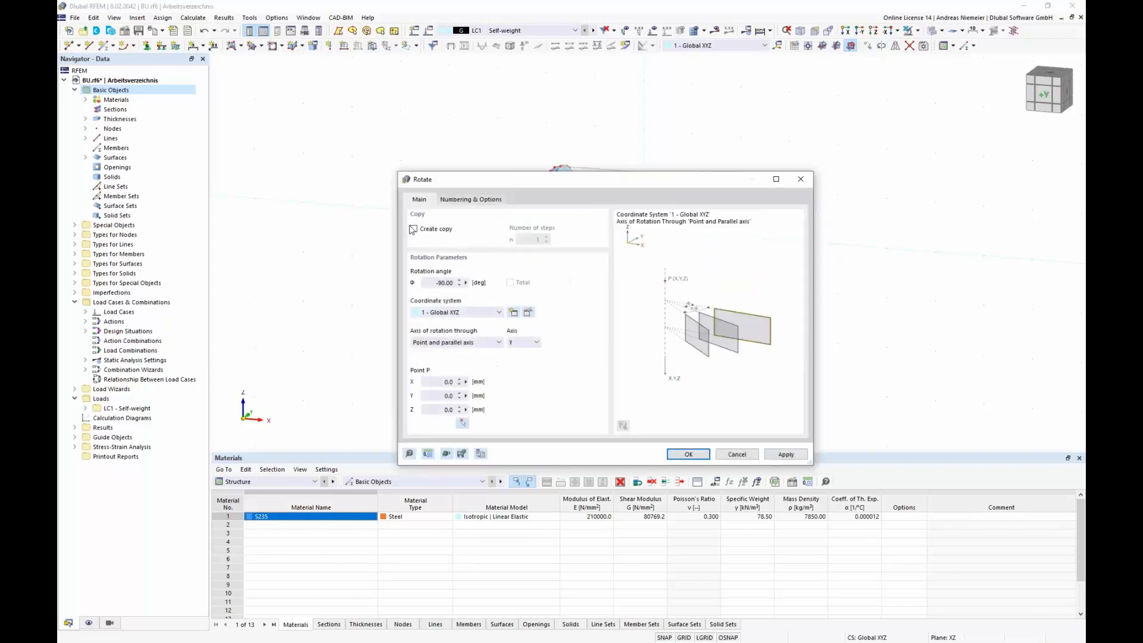
{"action": "left_click", "coordinate": [413, 229]}
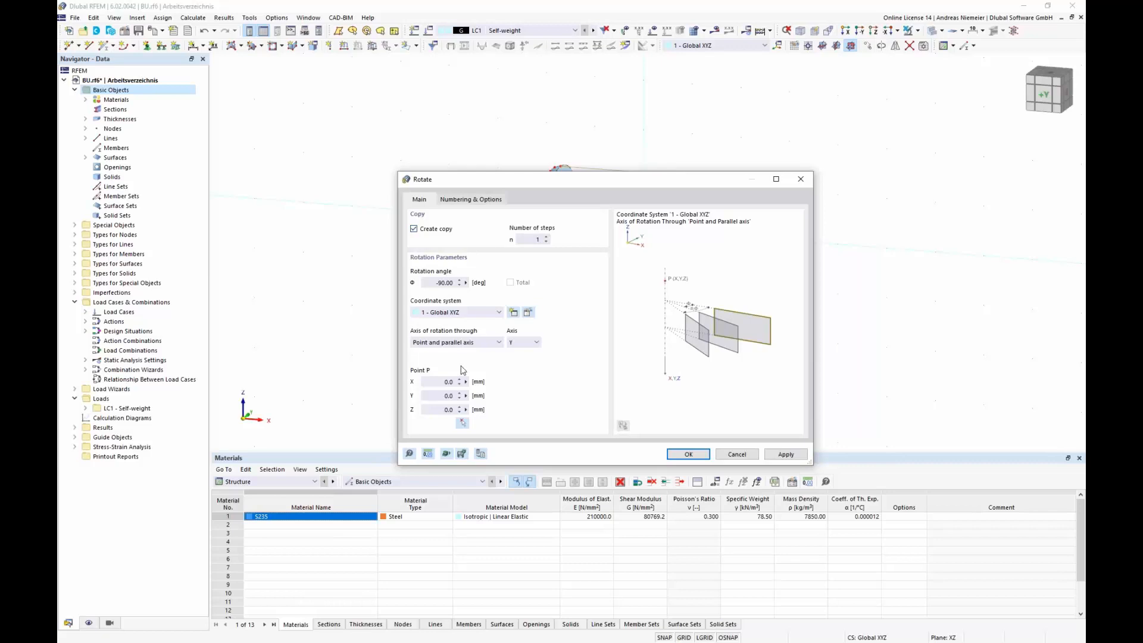
{"action": "double_click", "coordinate": [540, 239]}
{"action": "left_click", "coordinate": [429, 283]}
{"action": "type", "text": "180"}
{"action": "left_click", "coordinate": [524, 342]}
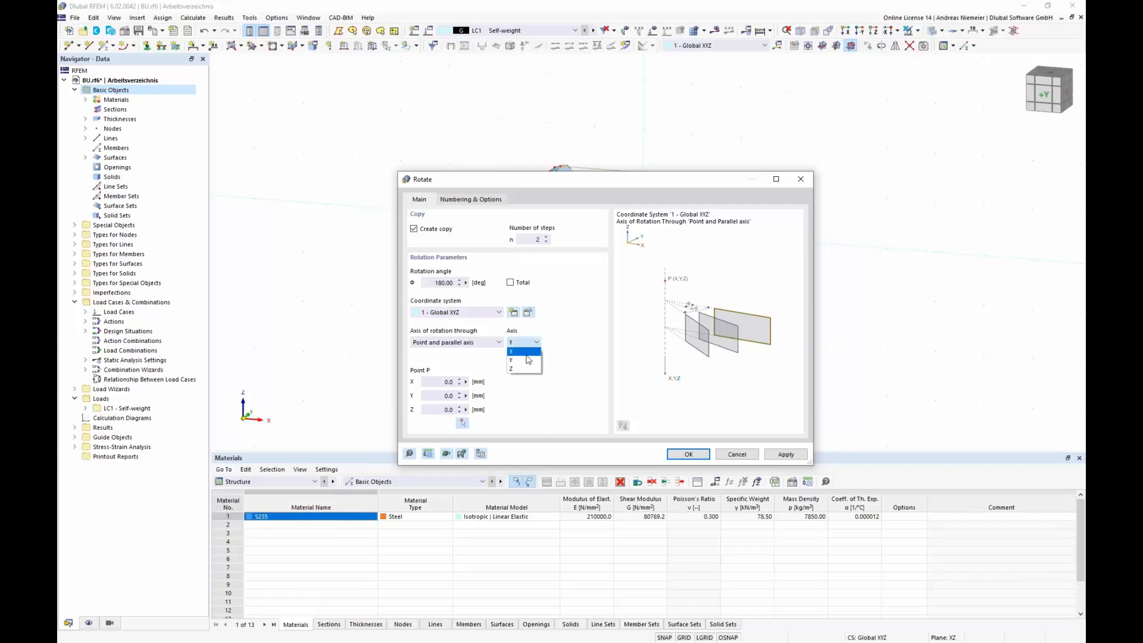
{"action": "left_click", "coordinate": [519, 360]}
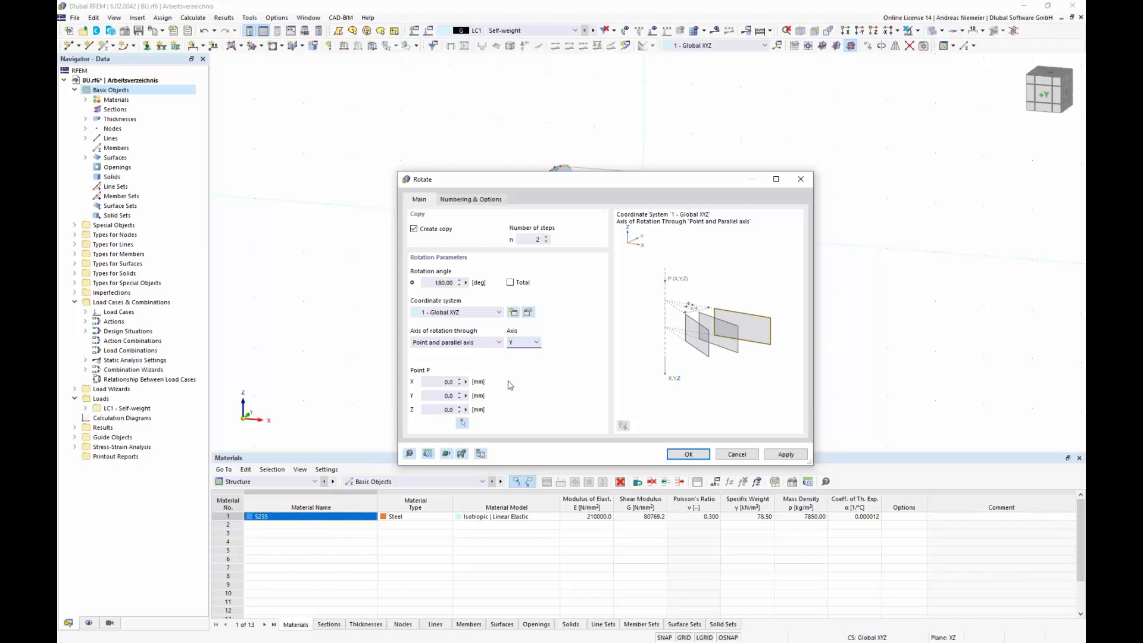
Step: Enable step links for the rotation, linking lines with surfaces, and open a new template surface
{"action": "left_click", "coordinate": [466, 202]}
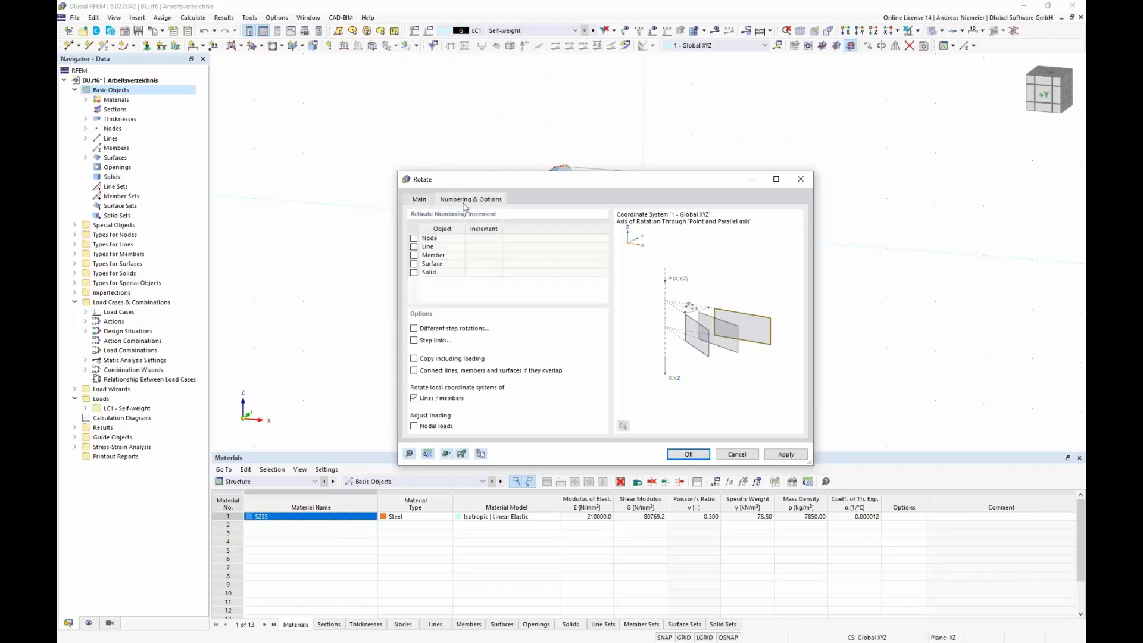
{"action": "left_click", "coordinate": [413, 340]}
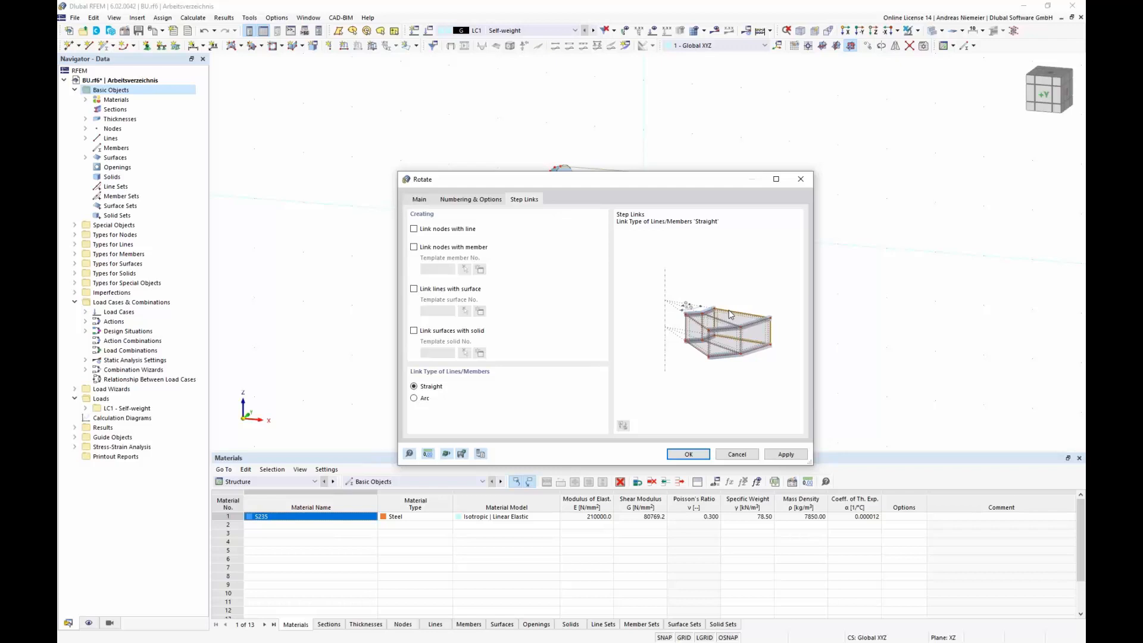
{"action": "left_click", "coordinate": [414, 290]}
{"action": "left_click", "coordinate": [482, 313]}
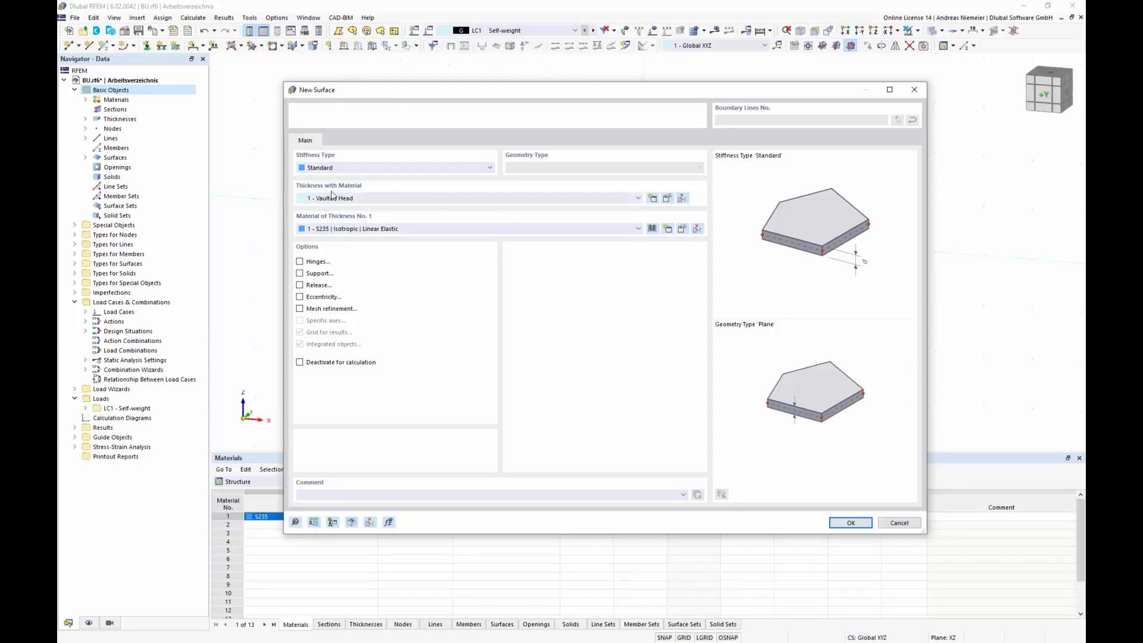
Step: Create a uniform thickness named Zylinder with 26 mm in S235 and use it for the template surface
{"action": "left_click", "coordinate": [651, 203]}
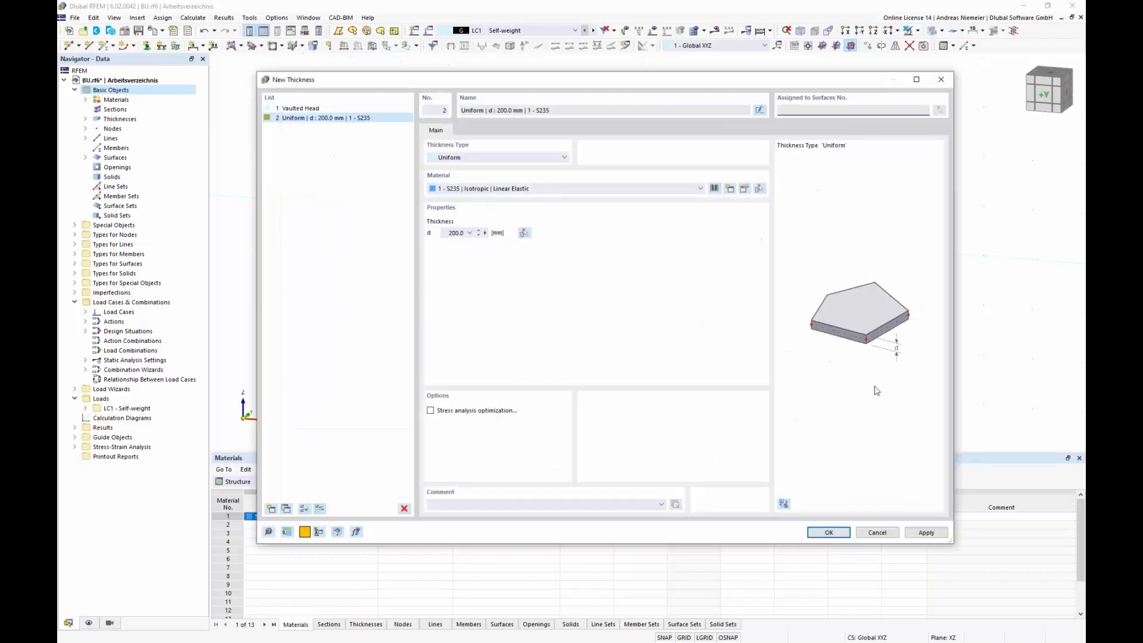
{"action": "left_click", "coordinate": [759, 109]}
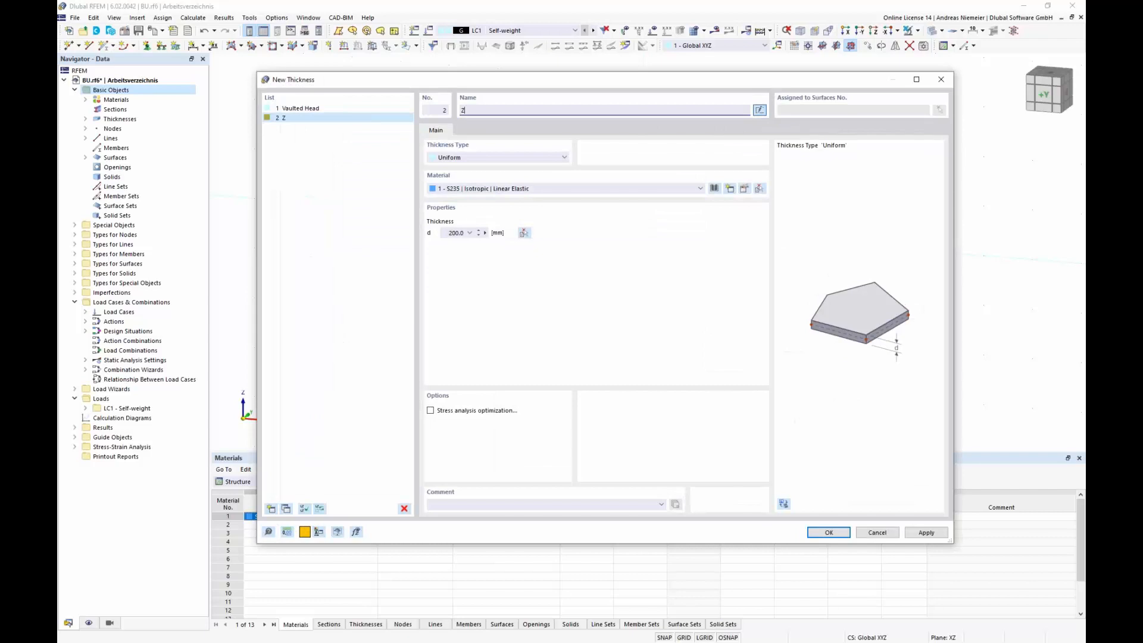
{"action": "type", "text": "Zylinder"}
{"action": "left_click", "coordinate": [450, 231]}
{"action": "type", "text": "26"}
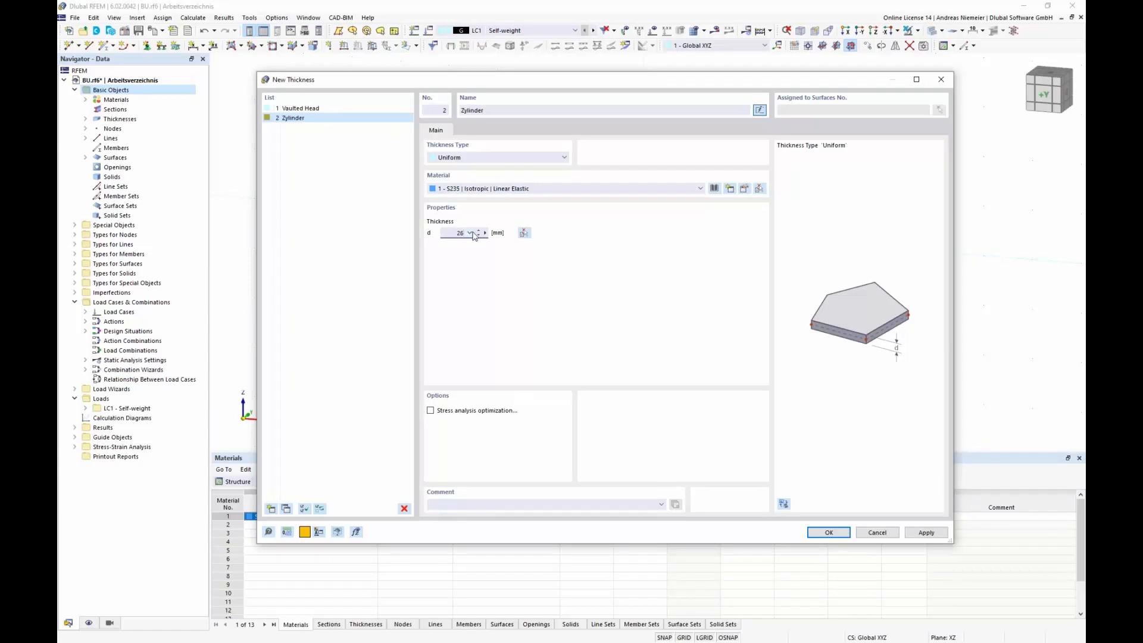
{"action": "left_click", "coordinate": [836, 531]}
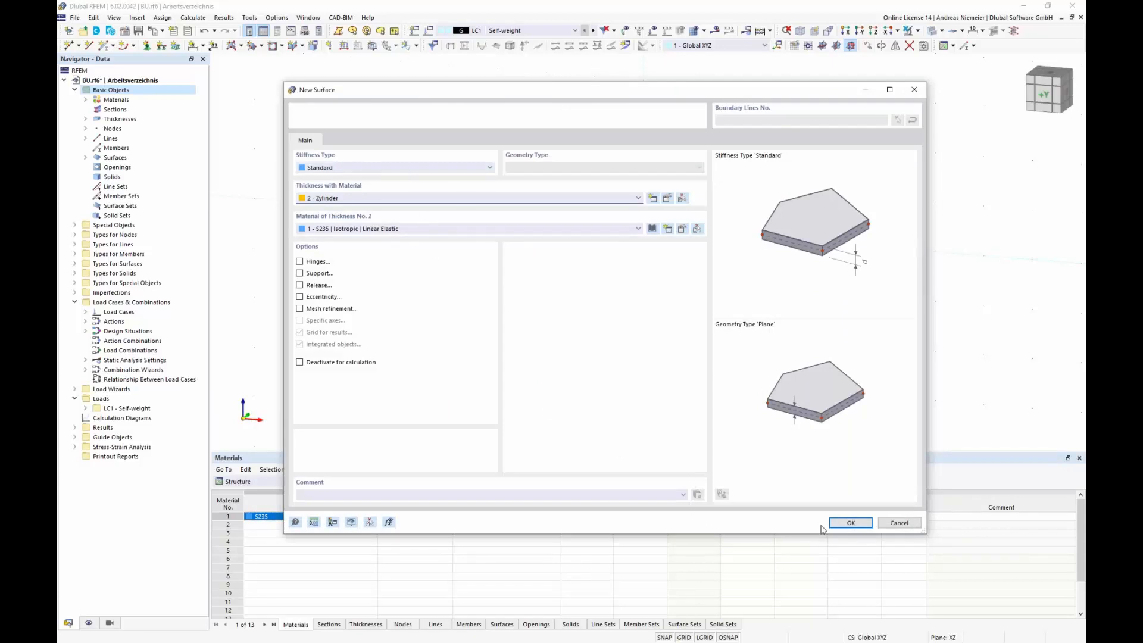
{"action": "left_click", "coordinate": [849, 524]}
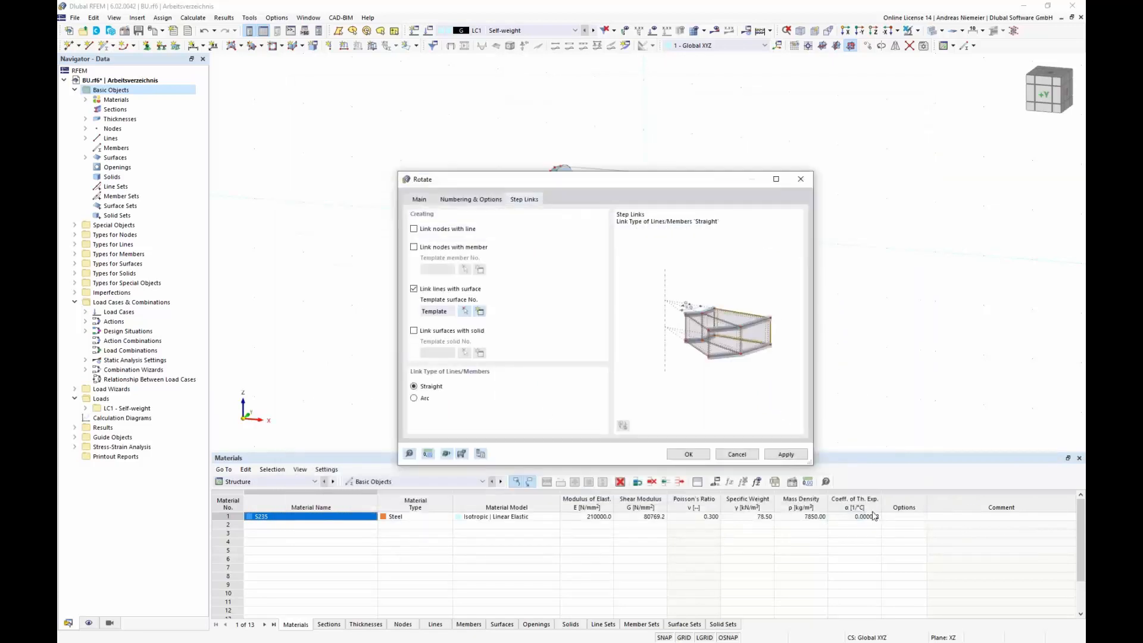
Step: Set the step link type to Arc and try the line's rotated copy about the Y axis
{"action": "left_click", "coordinate": [414, 397]}
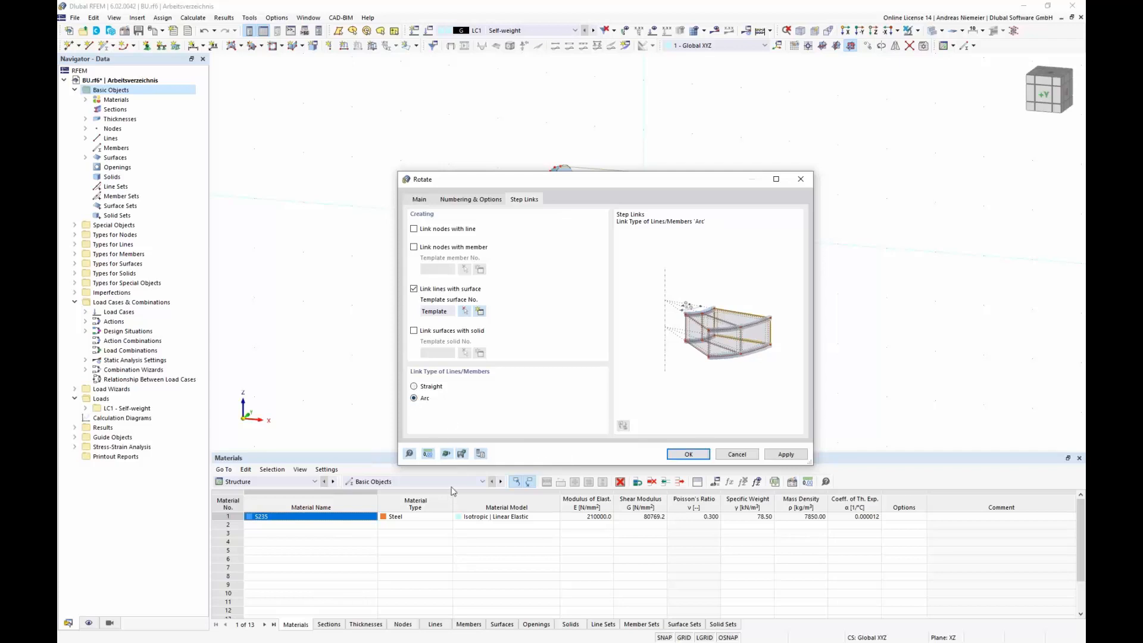
{"action": "left_click", "coordinate": [686, 454]}
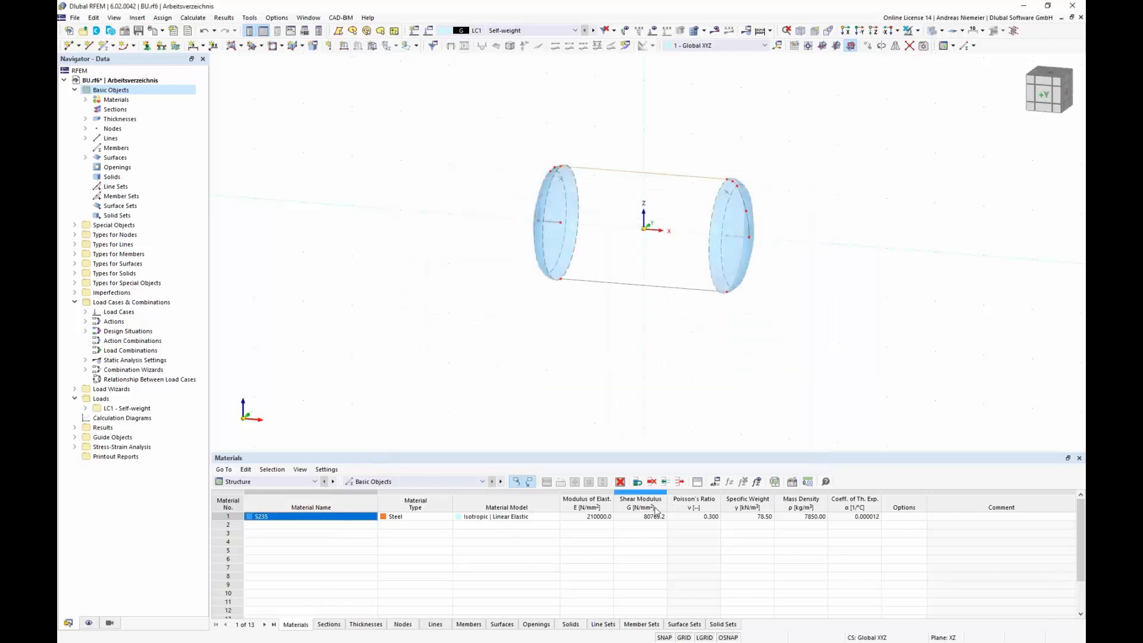
{"action": "scroll", "coordinate": [580, 179], "scroll_direction": "up", "scroll_amount": 3}
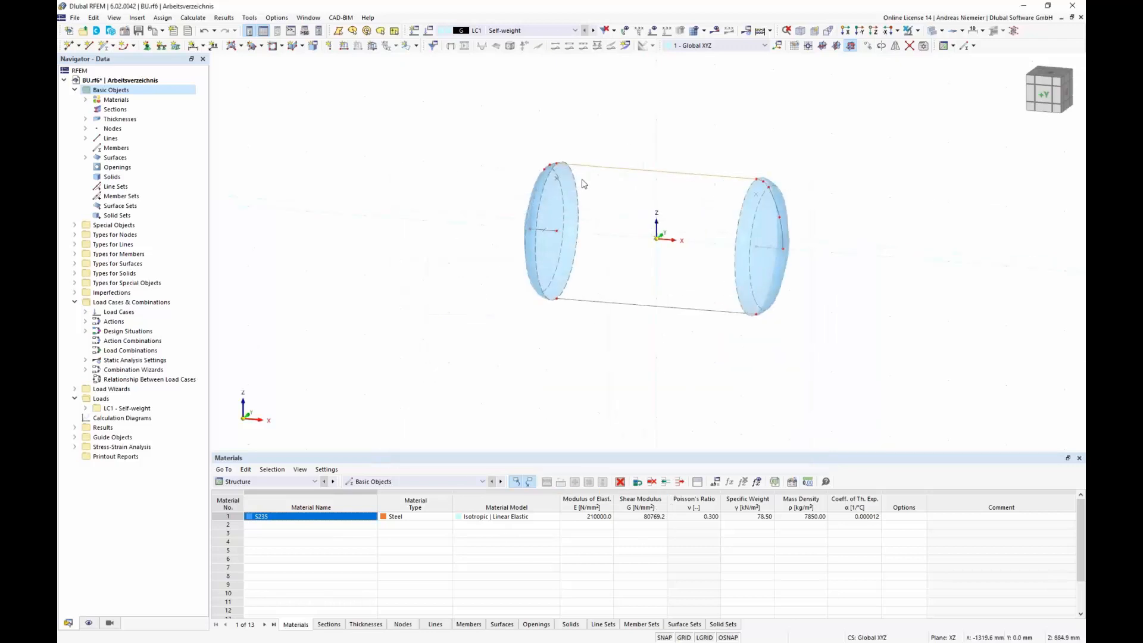
{"action": "left_click", "coordinate": [205, 32]}
Step: Rotate the connecting line as a copy about the X axis in 2 steps of 180°, using the arc surface links to form the cylinder
{"action": "left_click", "coordinate": [630, 164]}
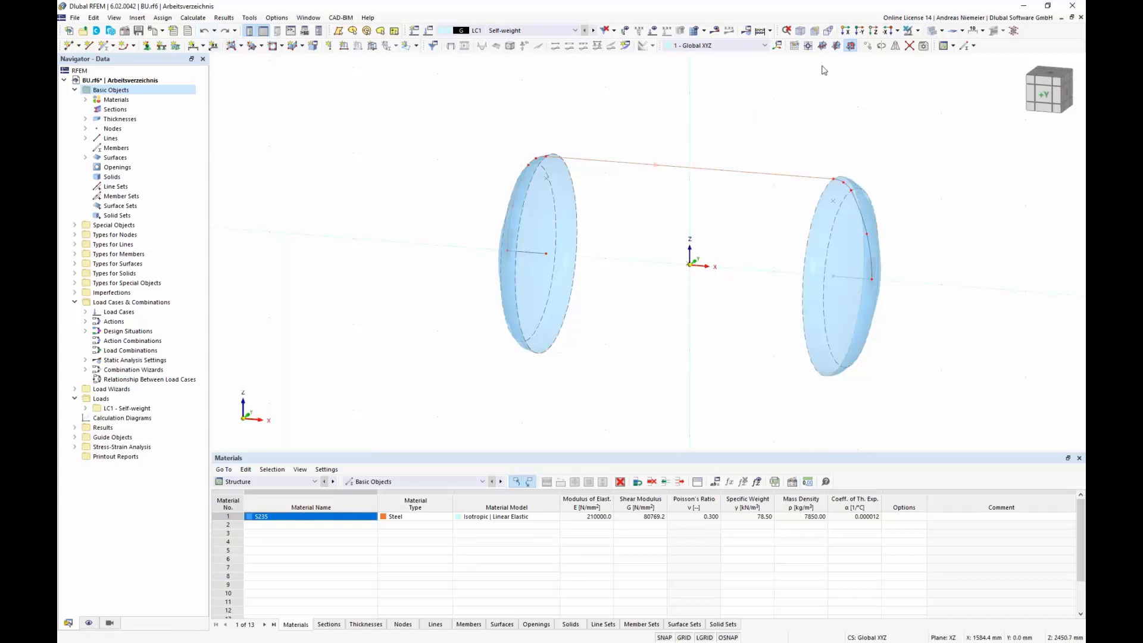
{"action": "left_click", "coordinate": [867, 46]}
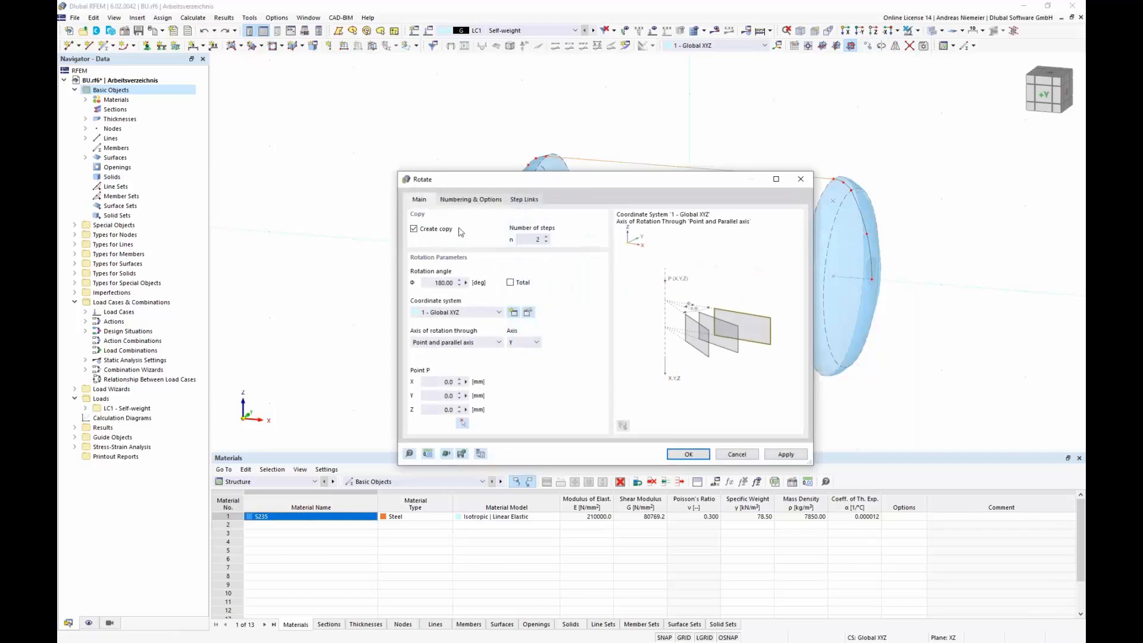
{"action": "left_click", "coordinate": [428, 283]}
{"action": "left_click", "coordinate": [520, 343]}
{"action": "left_click", "coordinate": [520, 352]}
{"action": "left_click", "coordinate": [479, 200]}
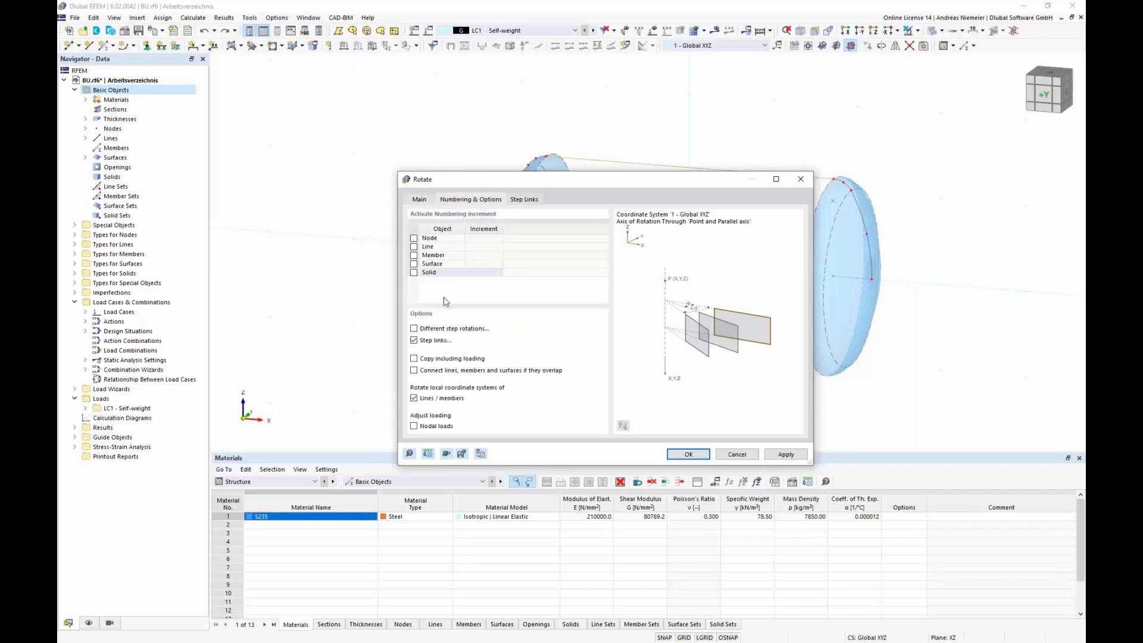
{"action": "left_click", "coordinate": [523, 202]}
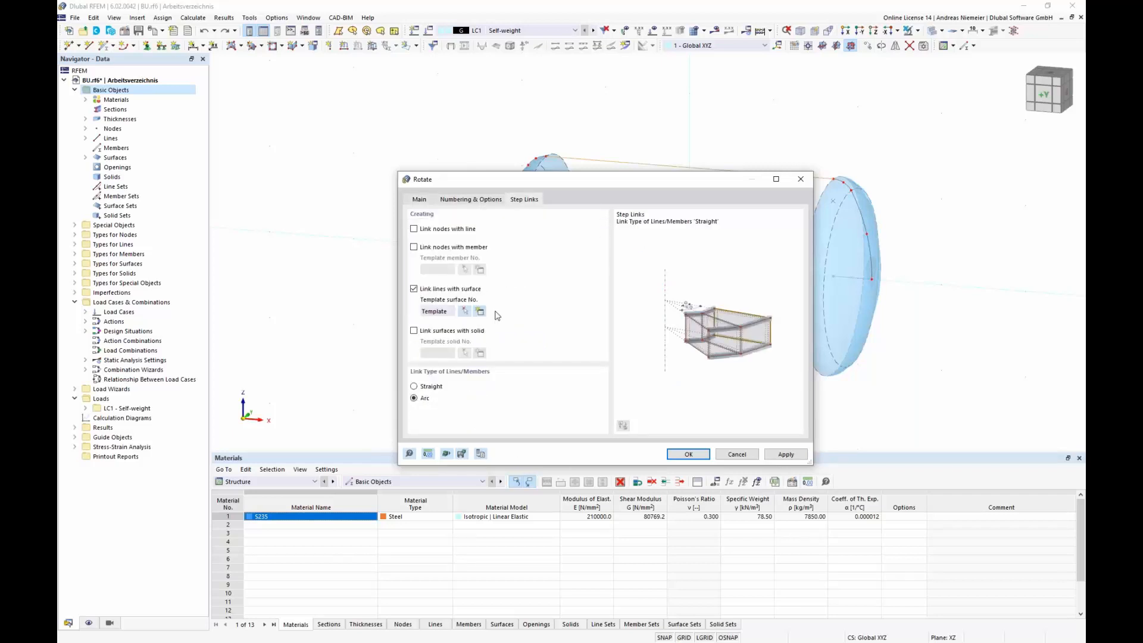
{"action": "left_click", "coordinate": [689, 455]}
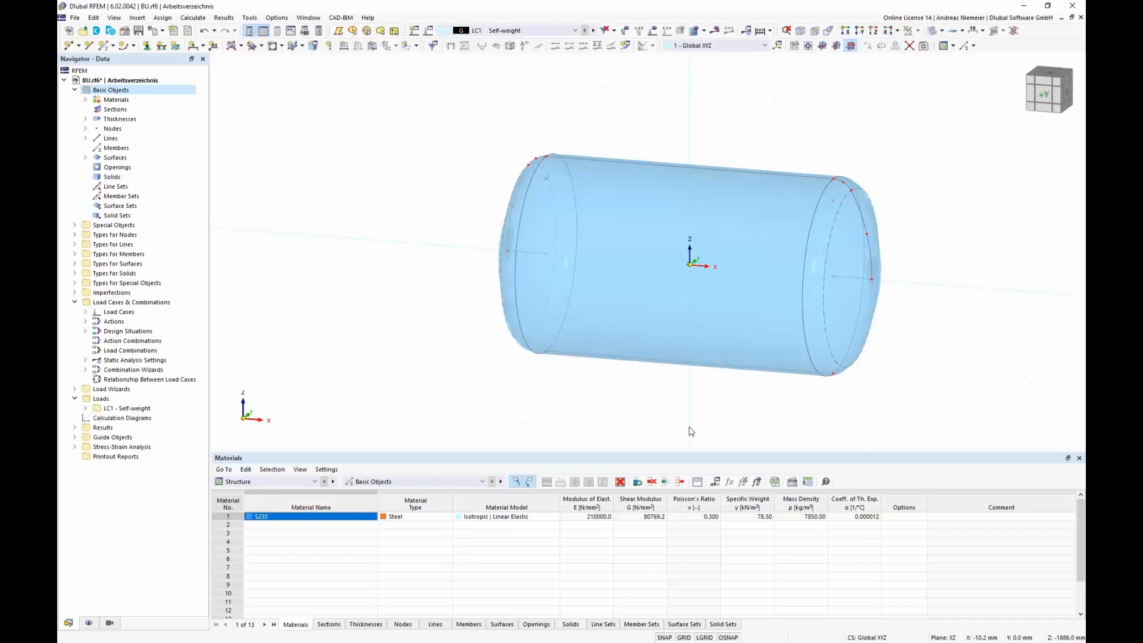
Step: Open the Vaulted Head and Zylinder thicknesses together for editing
{"action": "middle_click_drag", "start_coordinate": [376, 260], "coordinate": [270, 239]}
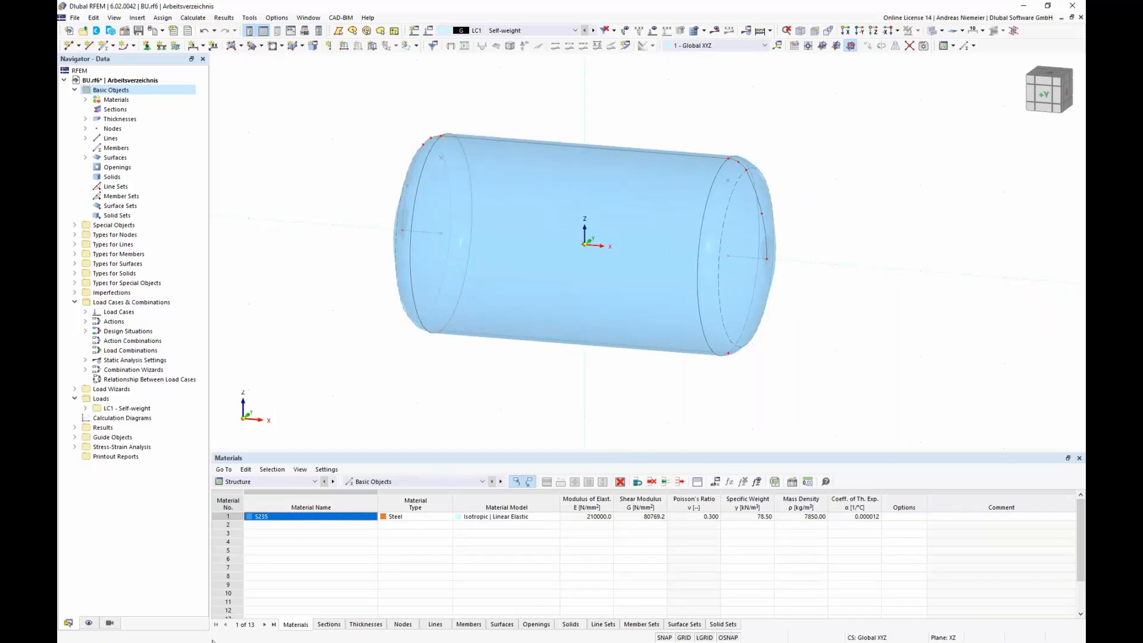
{"action": "left_click", "coordinate": [86, 119]}
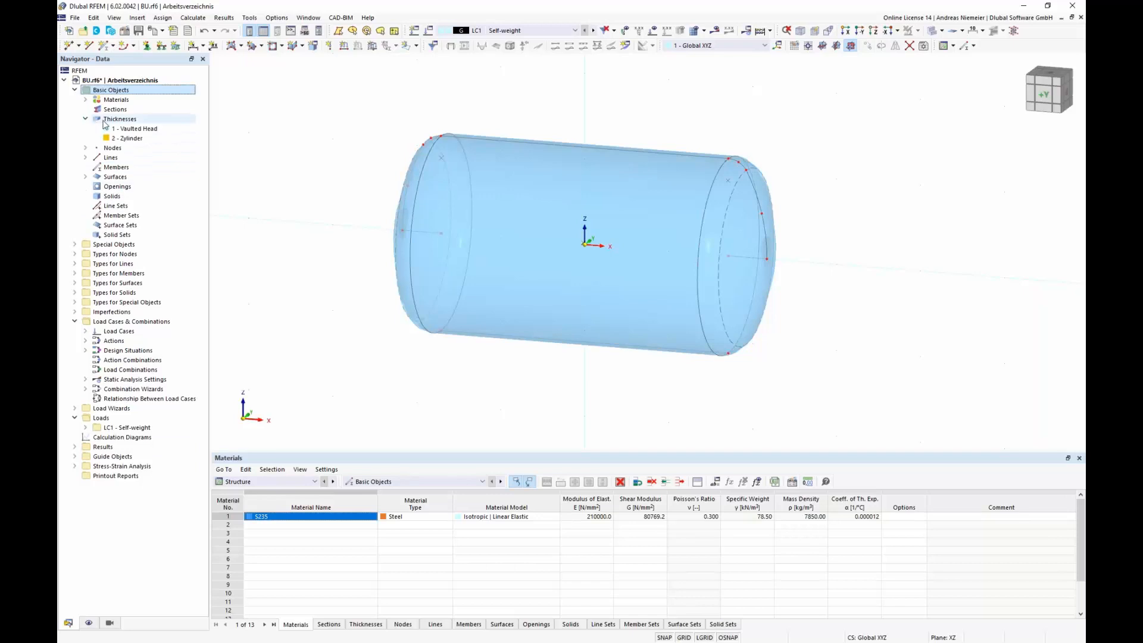
{"action": "right_click", "coordinate": [104, 123]}
{"action": "left_click", "coordinate": [152, 127]}
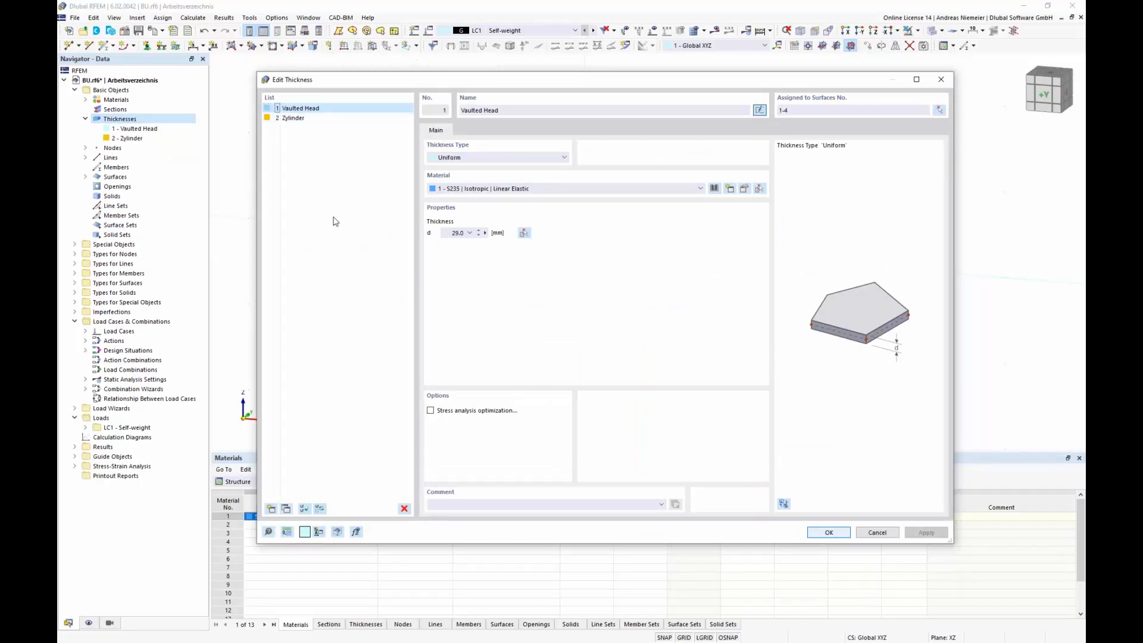
{"action": "left_click", "coordinate": [301, 118], "text": "ctrl"}
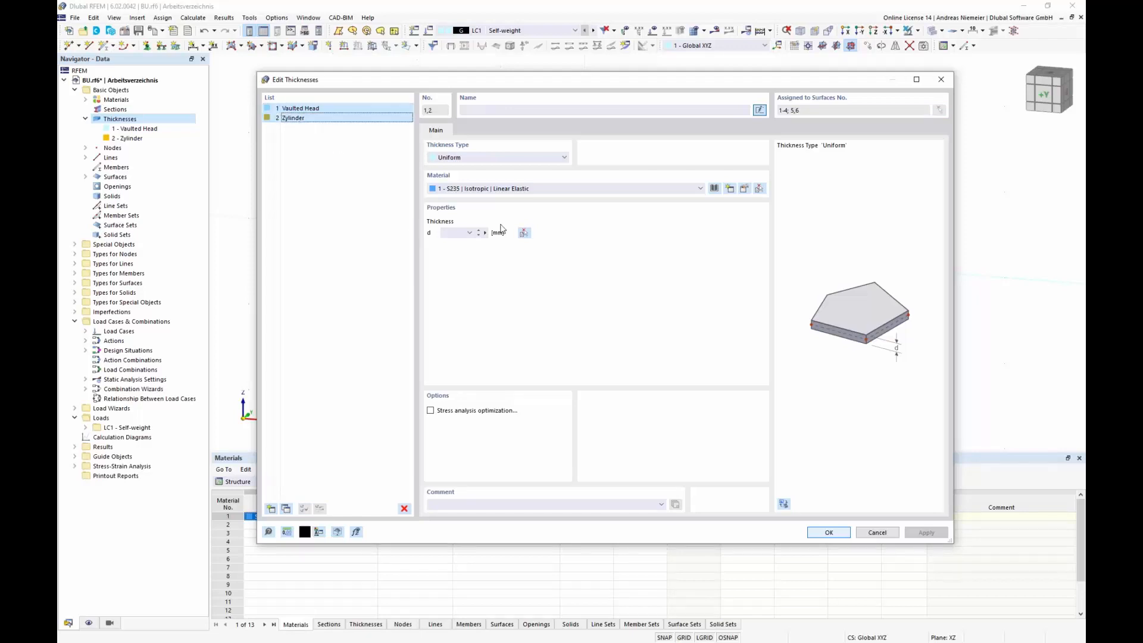
Step: Search the material library for 1.4318 and select X2CrNiN18-7 (P) 1.4318 from the EN 10088-2:2014-10 series for both thicknesses
{"action": "left_click", "coordinate": [715, 189]}
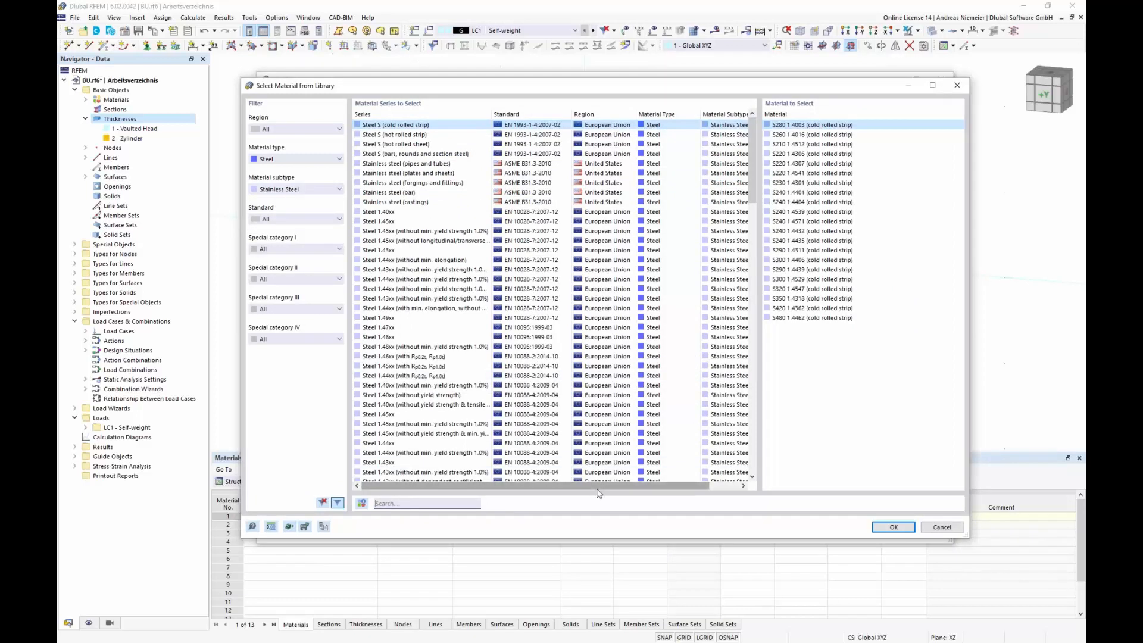
{"action": "type", "text": "1.4"}
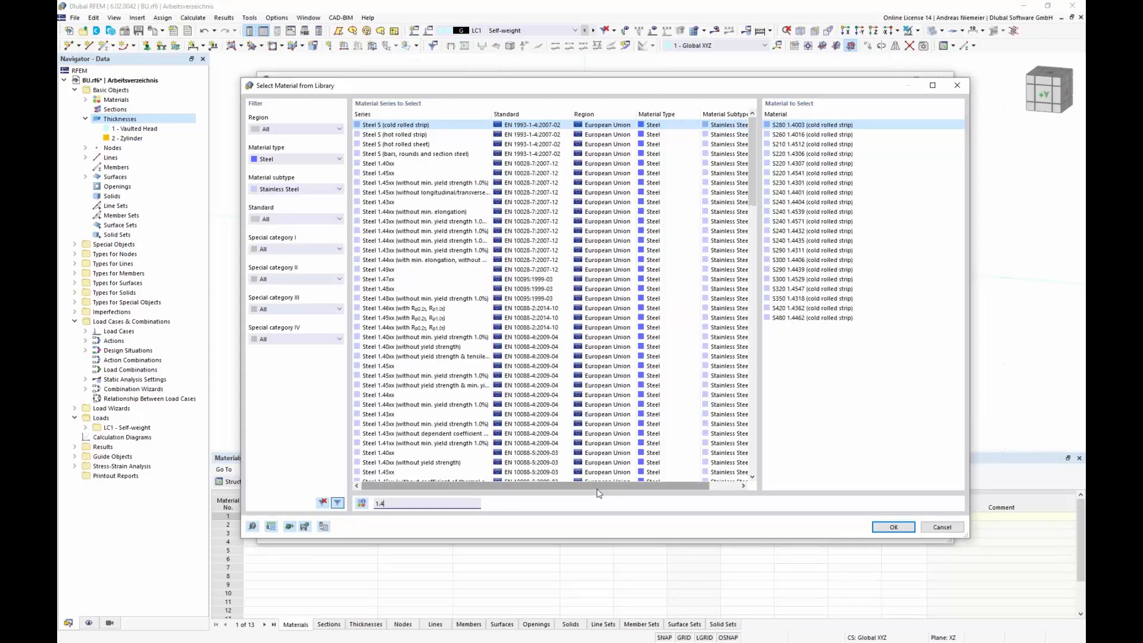
{"action": "type", "text": "318"}
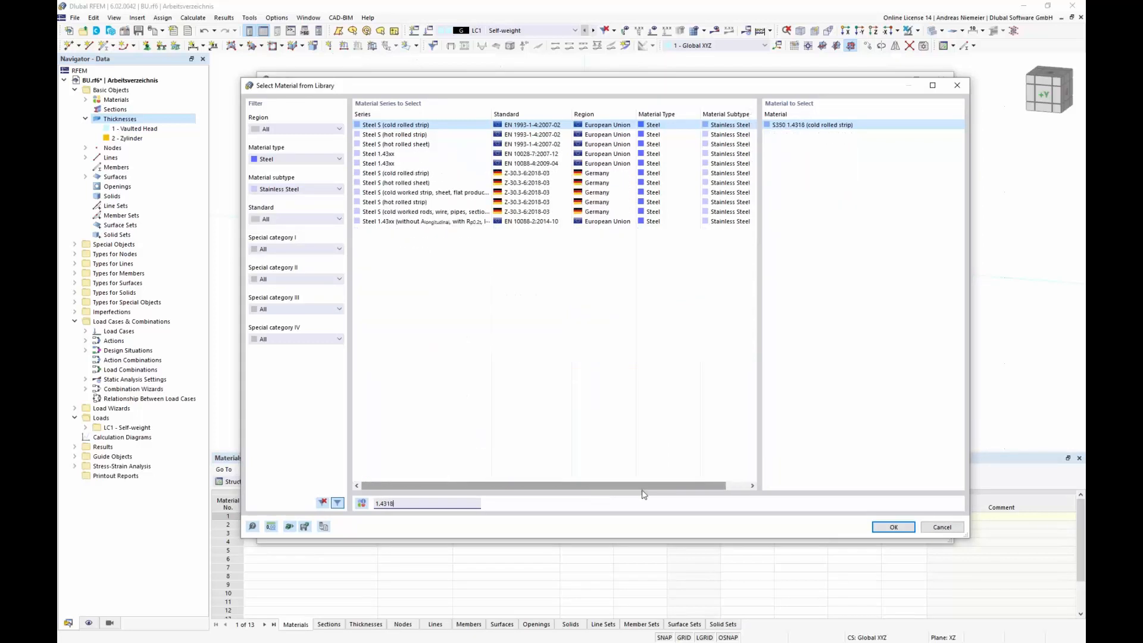
{"action": "left_click", "coordinate": [518, 223]}
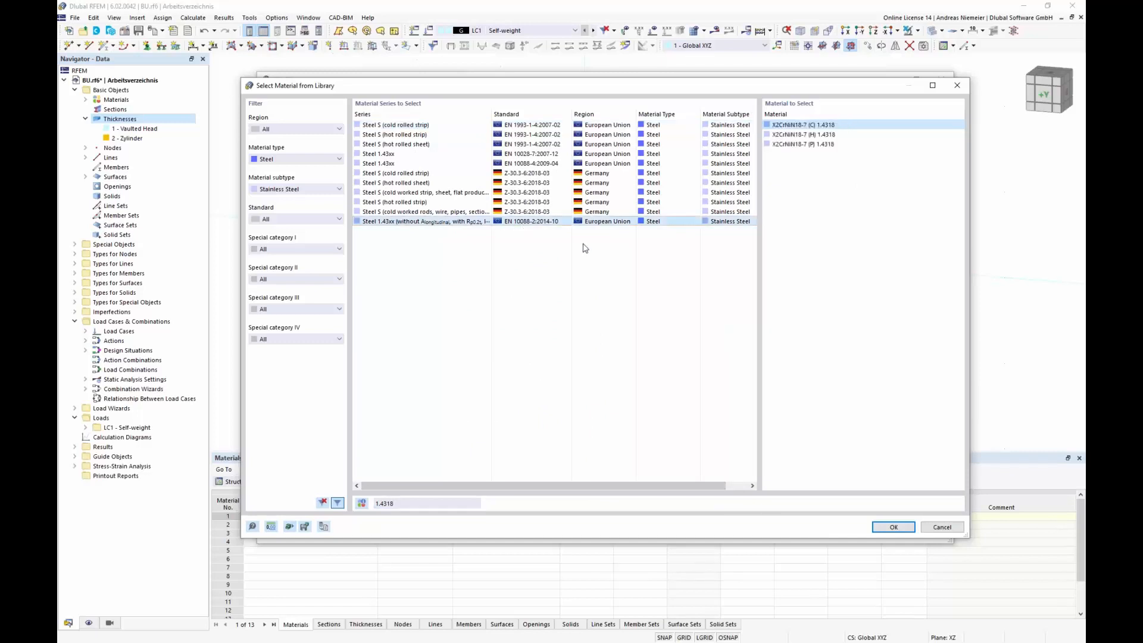
{"action": "left_click", "coordinate": [808, 145]}
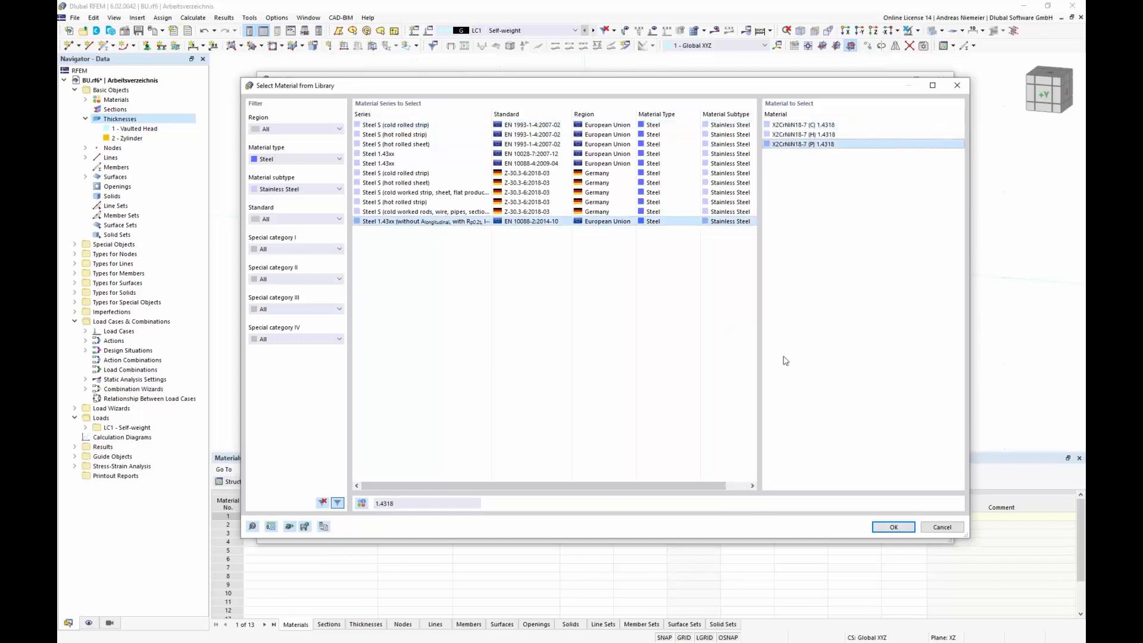
Step: Check the minimum 0.2% yield strength of X2CrNiN18-7 (P) 1.4318, then assign this material to the Vaulted Head and Zylinder thicknesses
{"action": "left_click", "coordinate": [365, 504]}
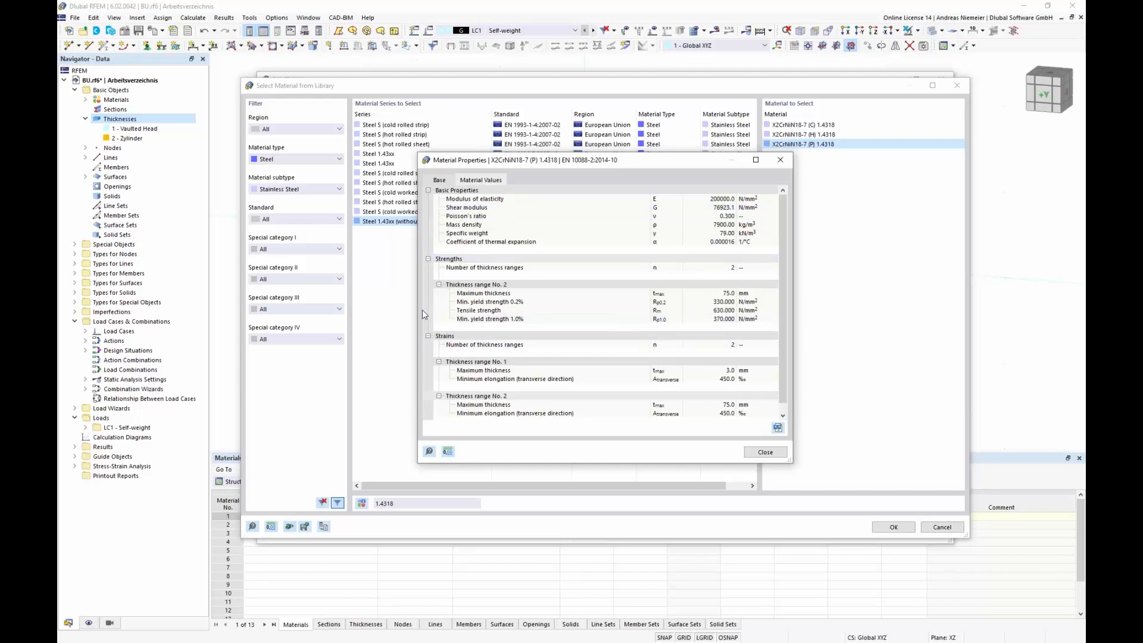
{"action": "left_click", "coordinate": [699, 302]}
{"action": "left_click", "coordinate": [767, 452]}
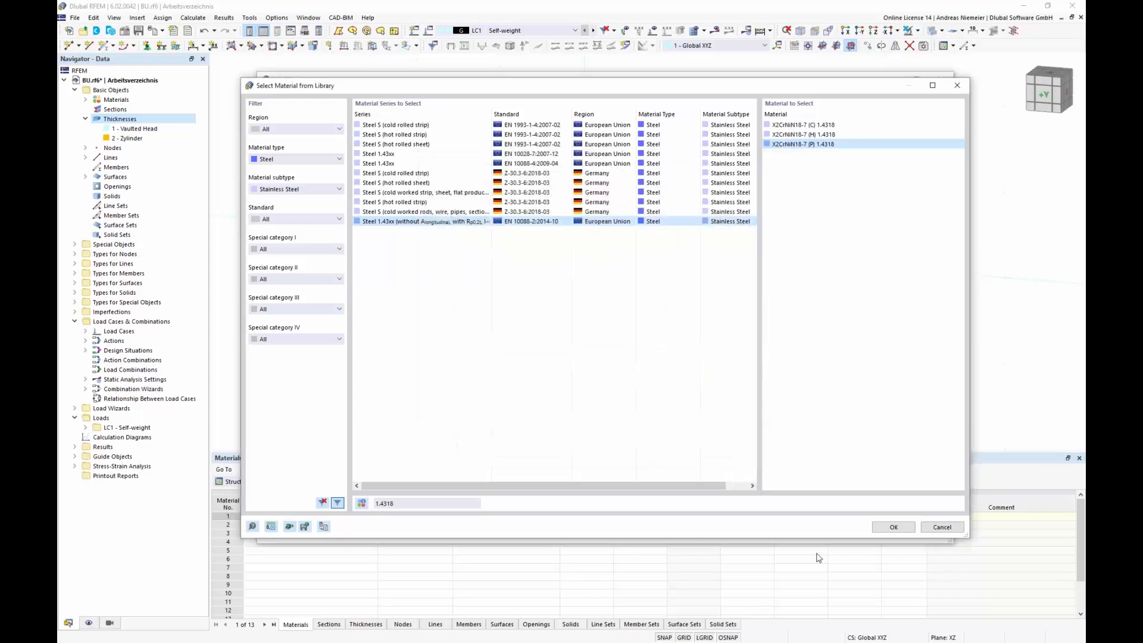
{"action": "left_click", "coordinate": [890, 528]}
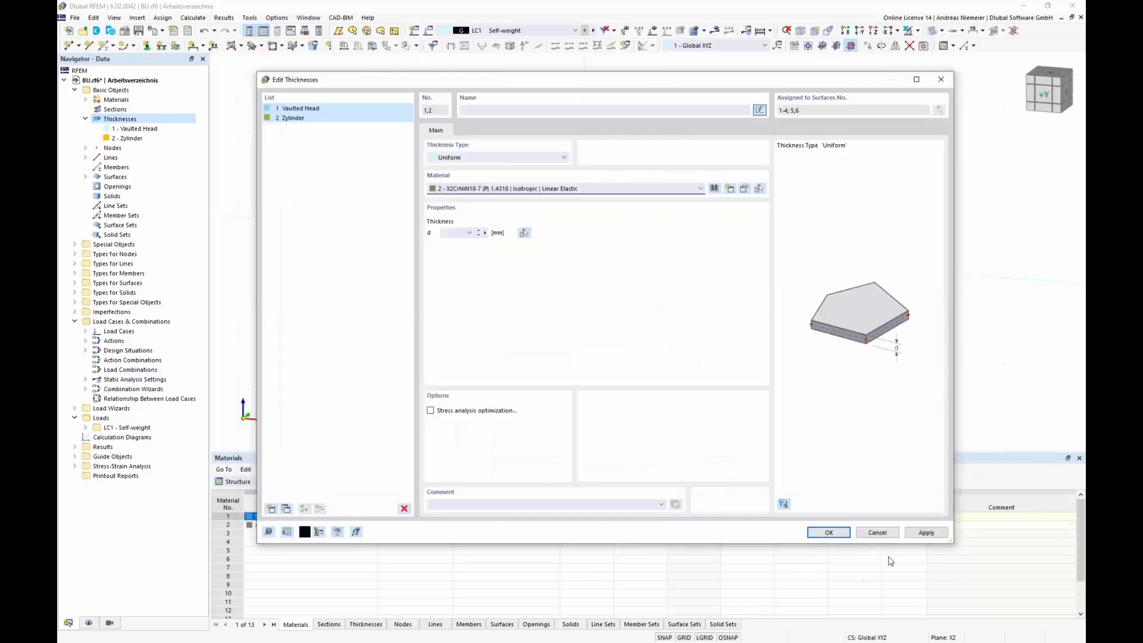
{"action": "left_click", "coordinate": [829, 532]}
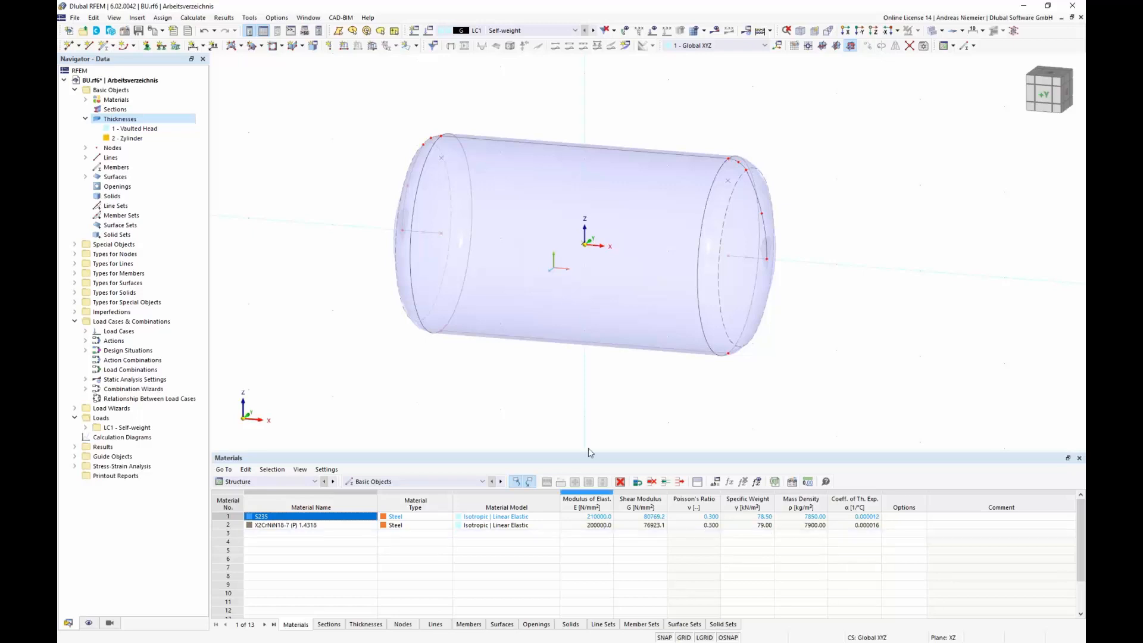
Step: Examine the vessel's cylindrical shell and both torispherical heads from the side and from the ends
{"action": "middle_click_drag", "start_coordinate": [464, 395], "coordinate": [572, 337], "text": "ctrl"}
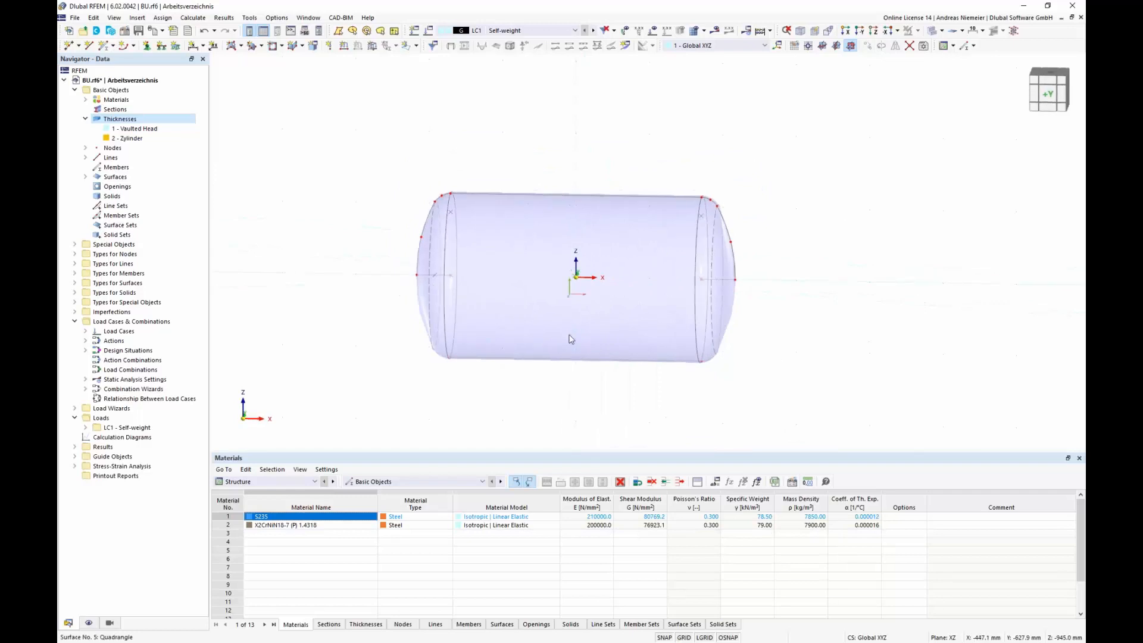
{"action": "mouse_move", "coordinate": [576, 266]}
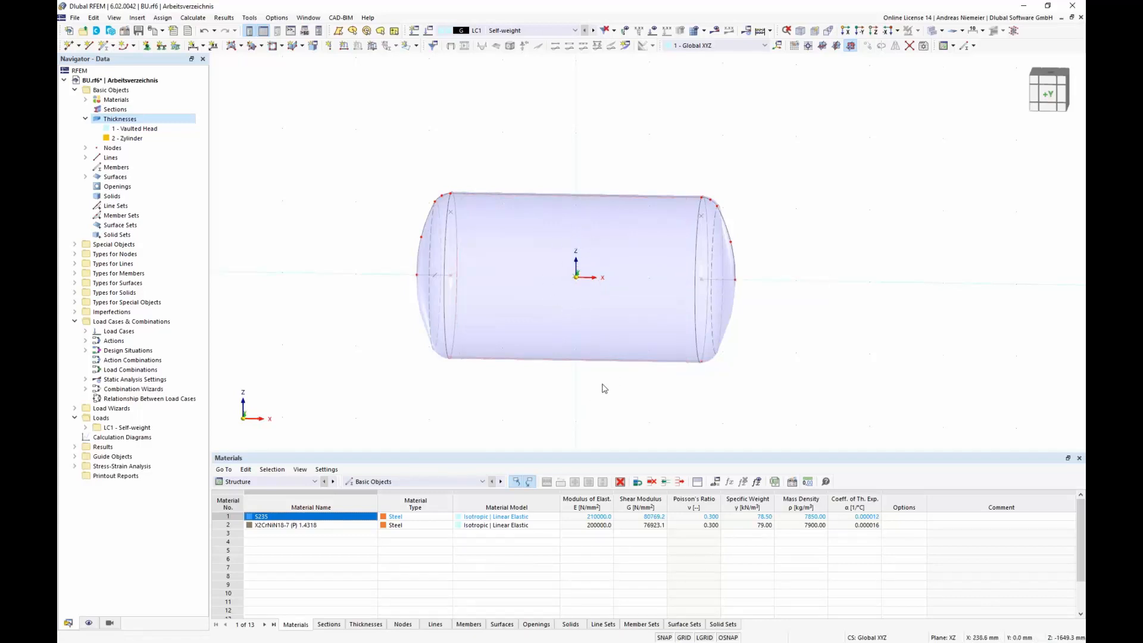
{"action": "scroll", "coordinate": [809, 274], "scroll_direction": "up", "scroll_amount": 1}
{"action": "middle_click_drag", "start_coordinate": [808, 273], "coordinate": [691, 268], "text": "ctrl"}
{"action": "scroll", "coordinate": [690, 268], "scroll_direction": "down", "scroll_amount": 1}
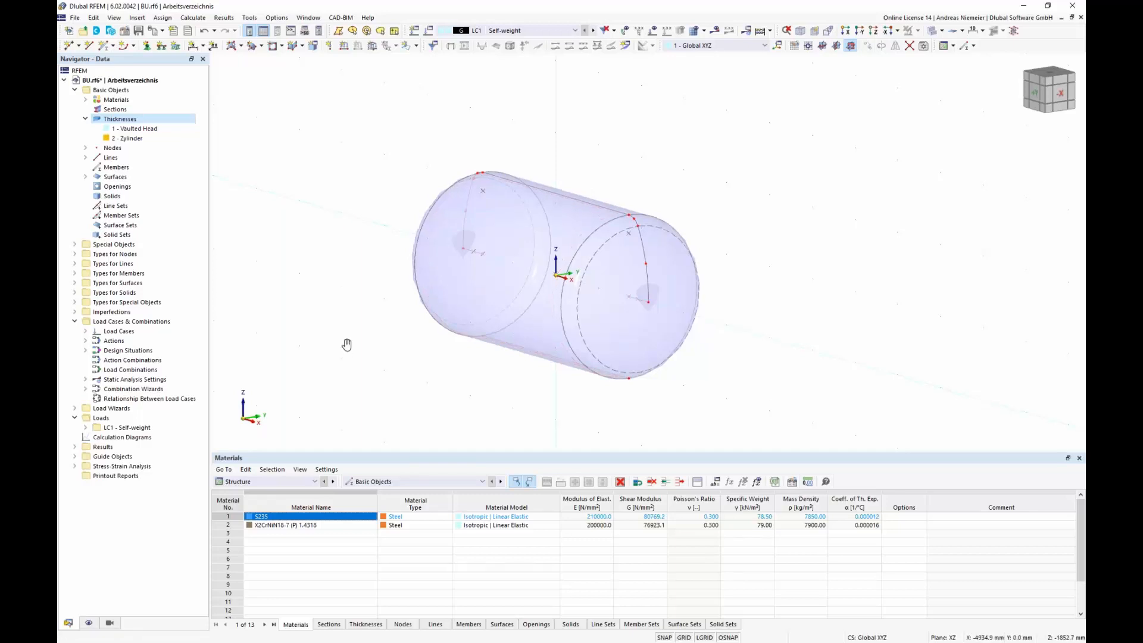
{"action": "middle_click_drag", "start_coordinate": [347, 342], "coordinate": [513, 393]}
{"action": "scroll", "coordinate": [512, 393], "scroll_direction": "up", "scroll_amount": 1}
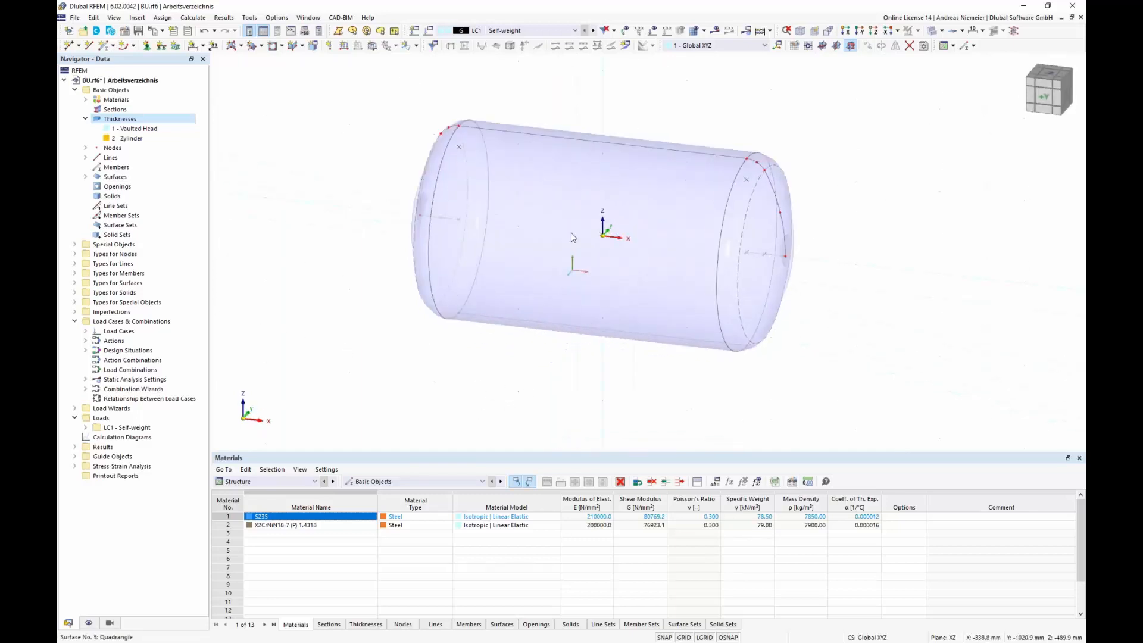
{"action": "scroll", "coordinate": [604, 231], "scroll_direction": "up", "scroll_amount": 1}
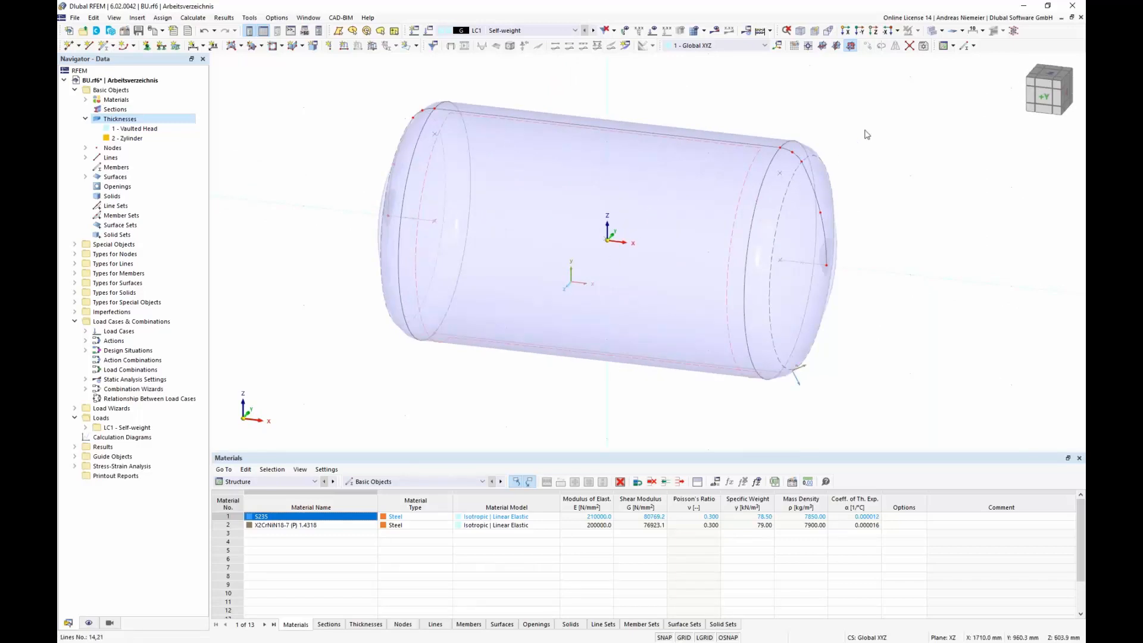
Step: Display the vessel as a wireframe model
{"action": "left_click", "coordinate": [942, 31]}
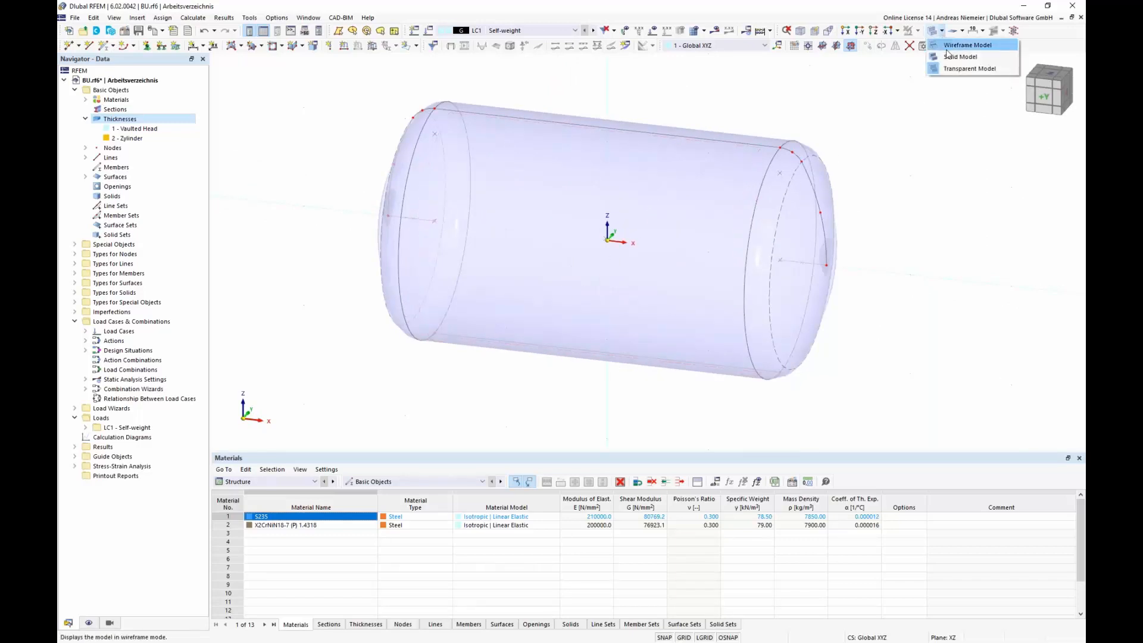
{"action": "left_click", "coordinate": [954, 46]}
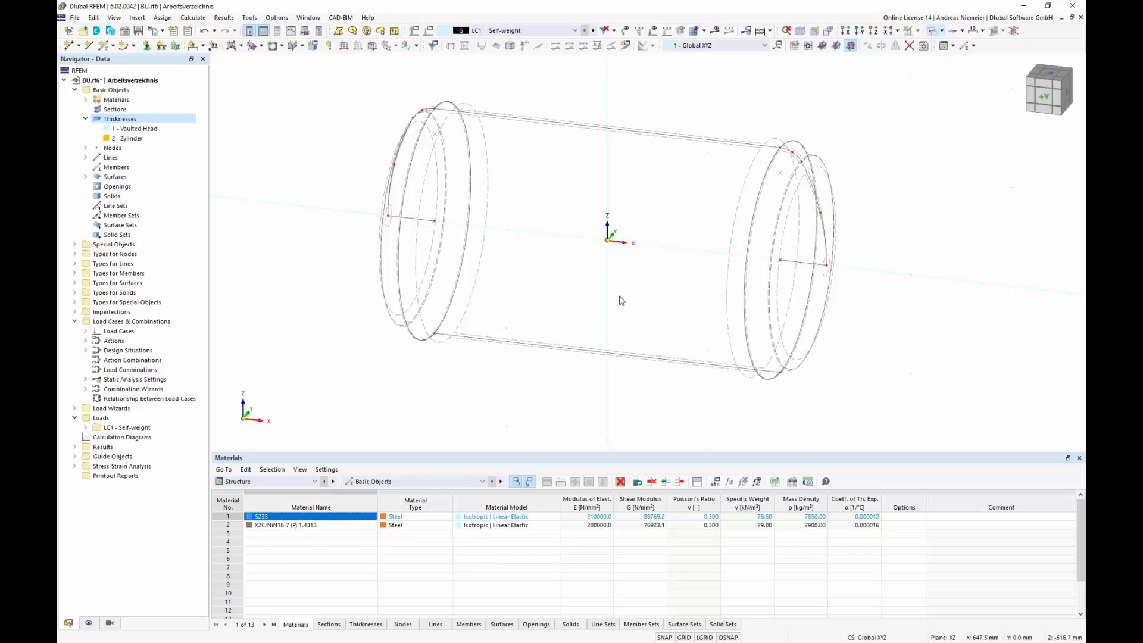
{"action": "scroll", "coordinate": [617, 295], "scroll_direction": "down", "scroll_amount": 3}
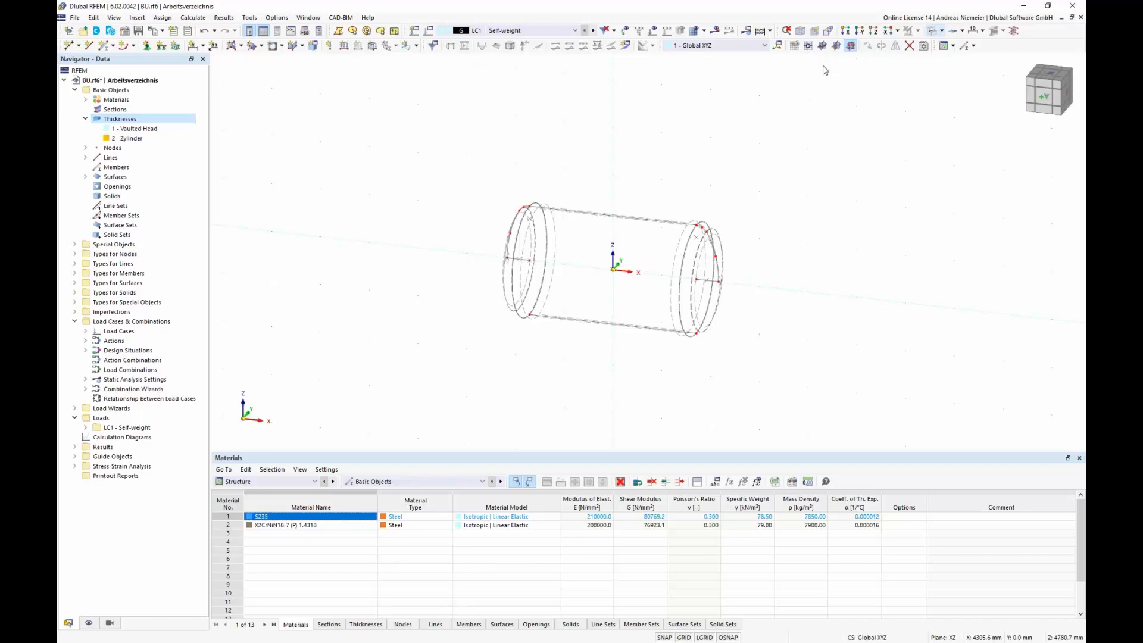
Step: Set the work plane's grid point spacing to 150 mm for b and 200 mm for h
{"action": "left_click", "coordinate": [795, 45]}
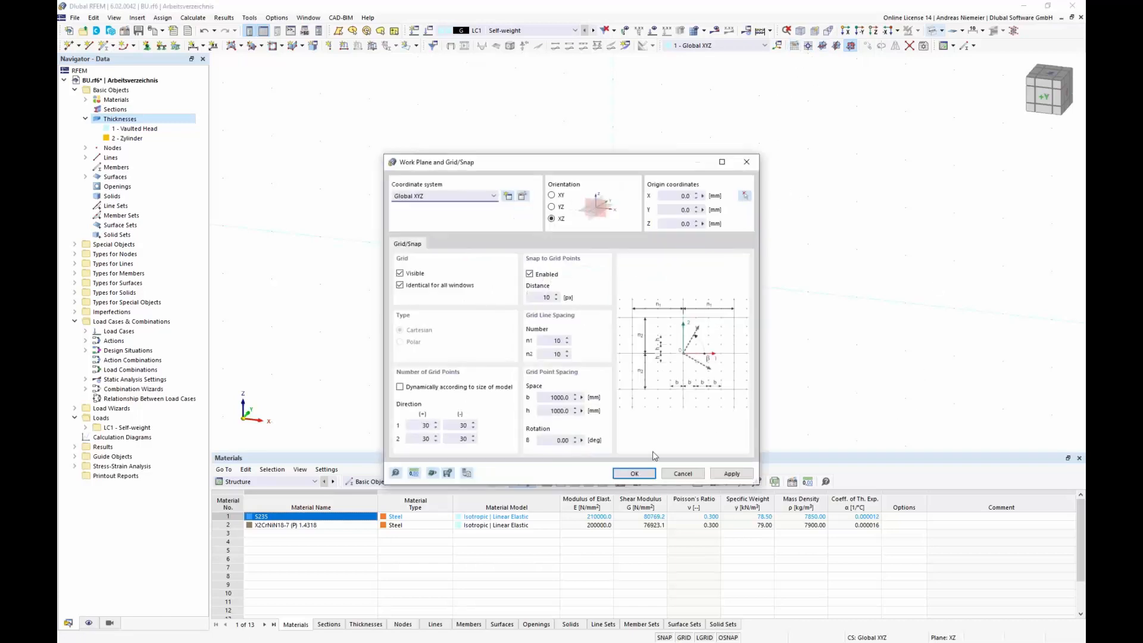
{"action": "left_click_drag", "start_coordinate": [539, 397], "coordinate": [611, 400]}
{"action": "type", "text": "150"}
{"action": "key", "text": "Tab"}
{"action": "type", "text": "2"}
{"action": "left_click", "coordinate": [635, 473]}
{"action": "scroll", "coordinate": [641, 295], "scroll_direction": "up", "scroll_amount": 3}
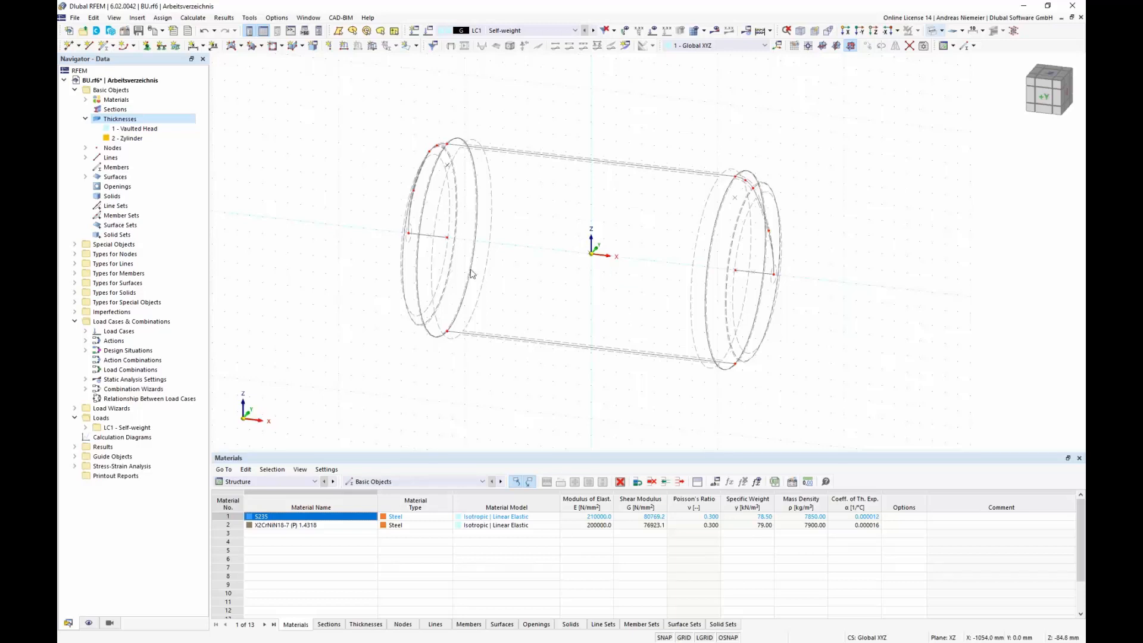
Step: Start a new elliptical arc line and pick its first control point P1 at (0, 0, -200) mm
{"action": "left_click", "coordinate": [85, 157]}
{"action": "right_click", "coordinate": [110, 157]}
{"action": "mouse_move", "coordinate": [141, 176]}
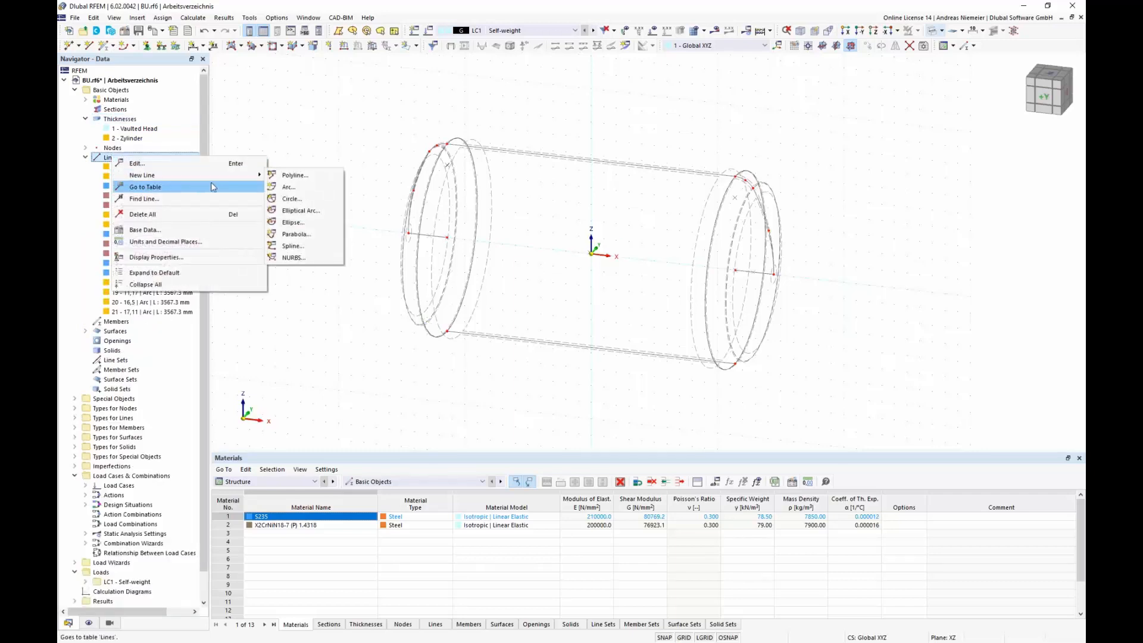
{"action": "left_click", "coordinate": [300, 212]}
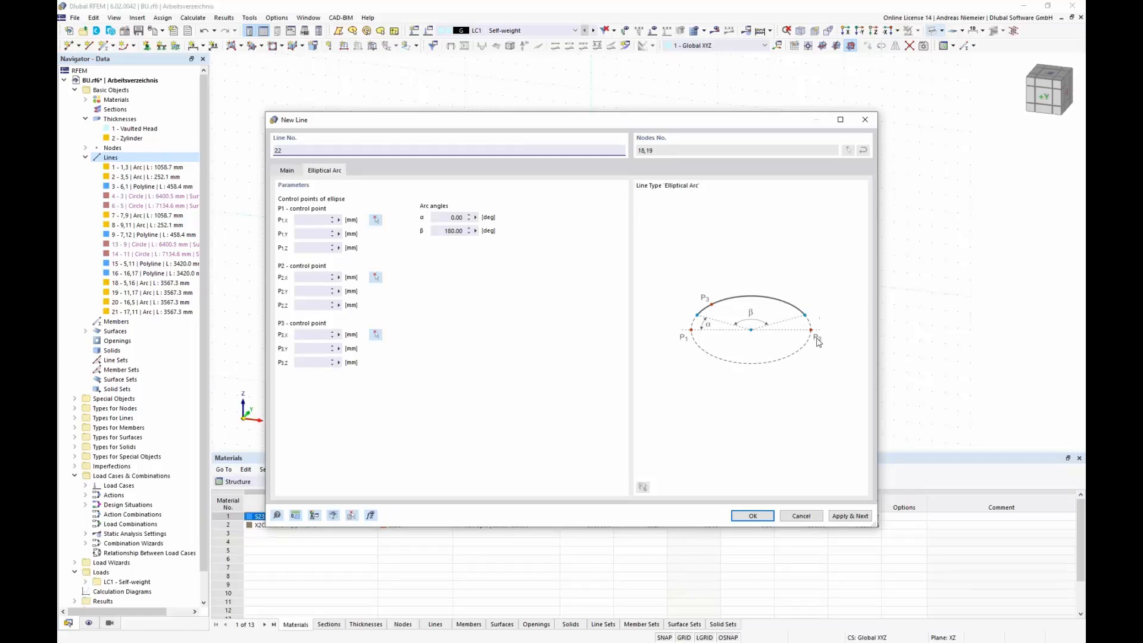
{"action": "left_click", "coordinate": [375, 220]}
{"action": "scroll", "coordinate": [610, 307], "scroll_direction": "up", "scroll_amount": 3}
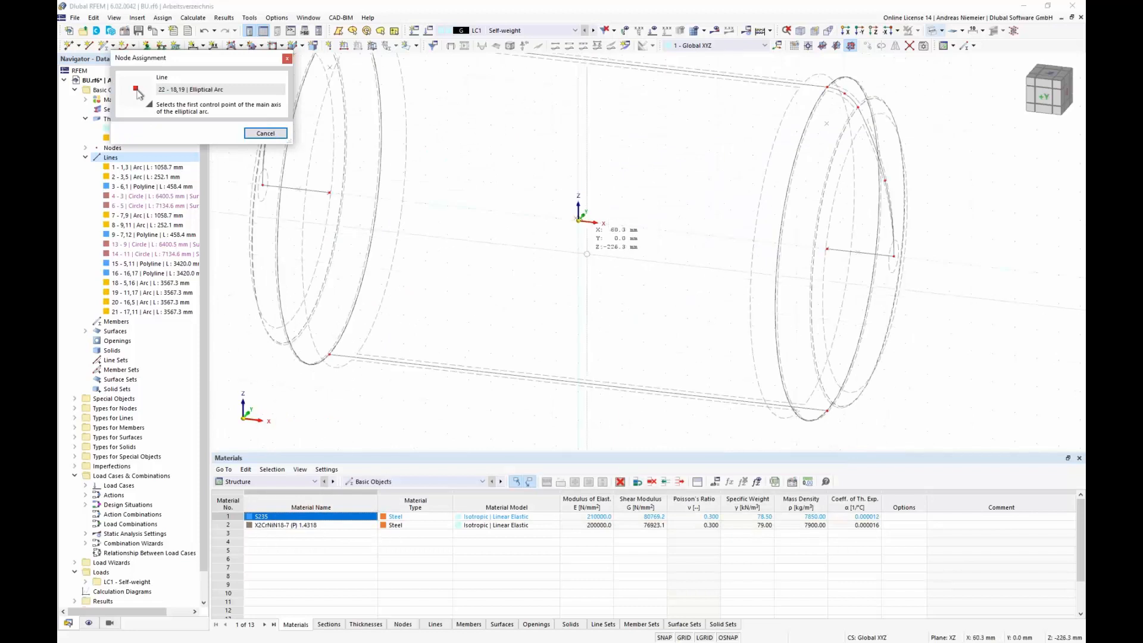
{"action": "left_click", "coordinate": [580, 247]}
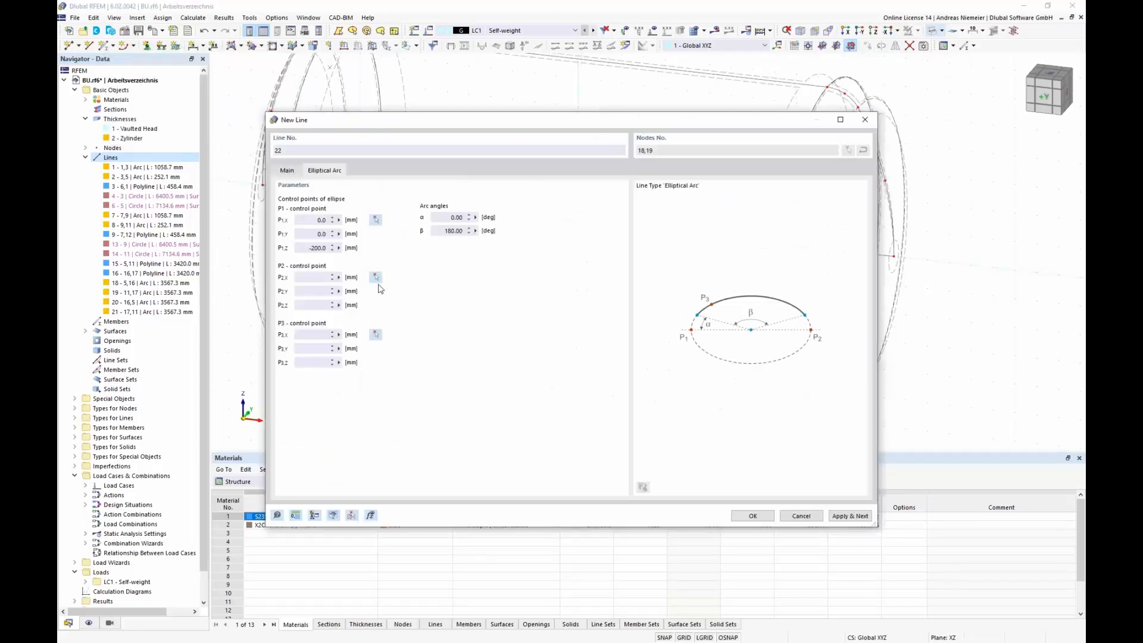
Step: Pick control points P2 at (0, 0, 200) mm and P3 at (150, 0, 0) mm and create the elliptical arc
{"action": "left_click", "coordinate": [378, 280]}
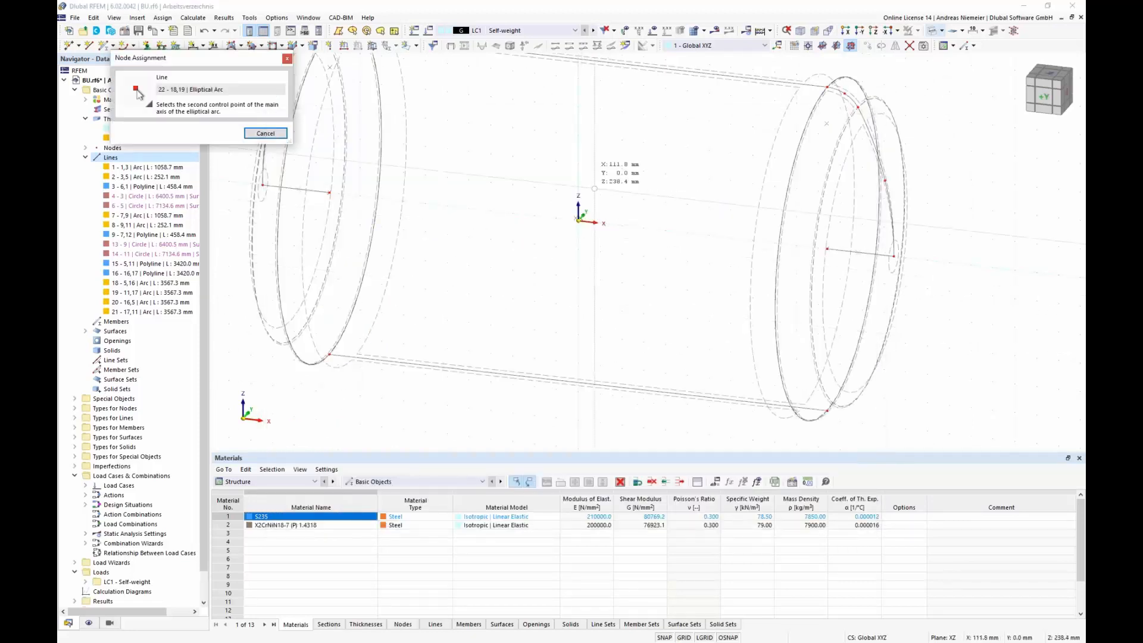
{"action": "left_click", "coordinate": [583, 207]}
{"action": "left_click", "coordinate": [377, 337]}
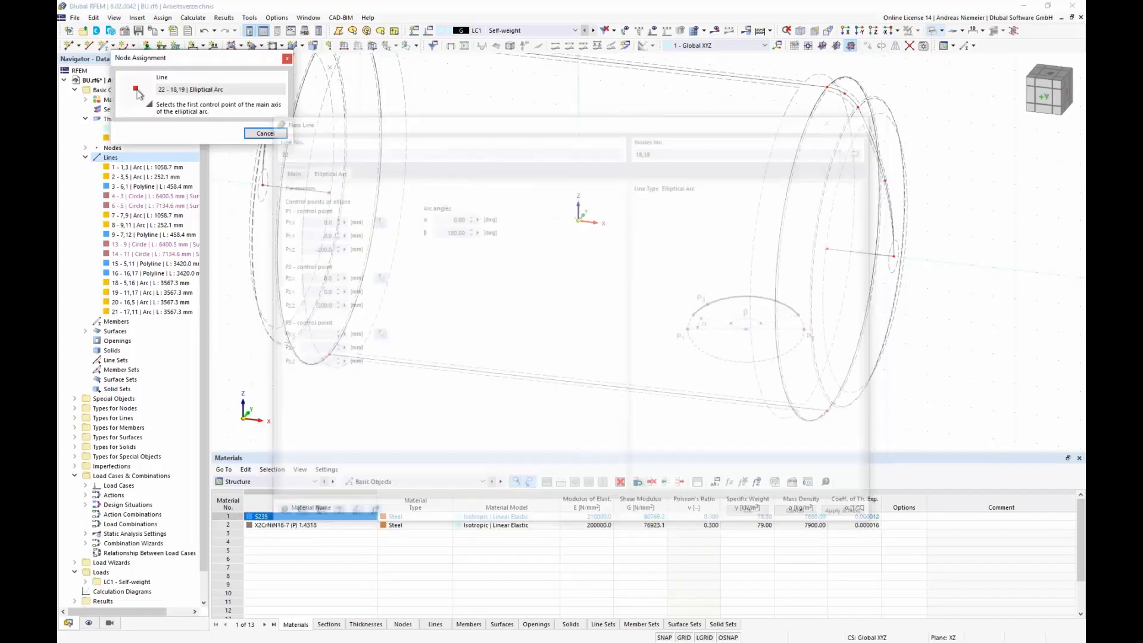
{"action": "left_click", "coordinate": [605, 238]}
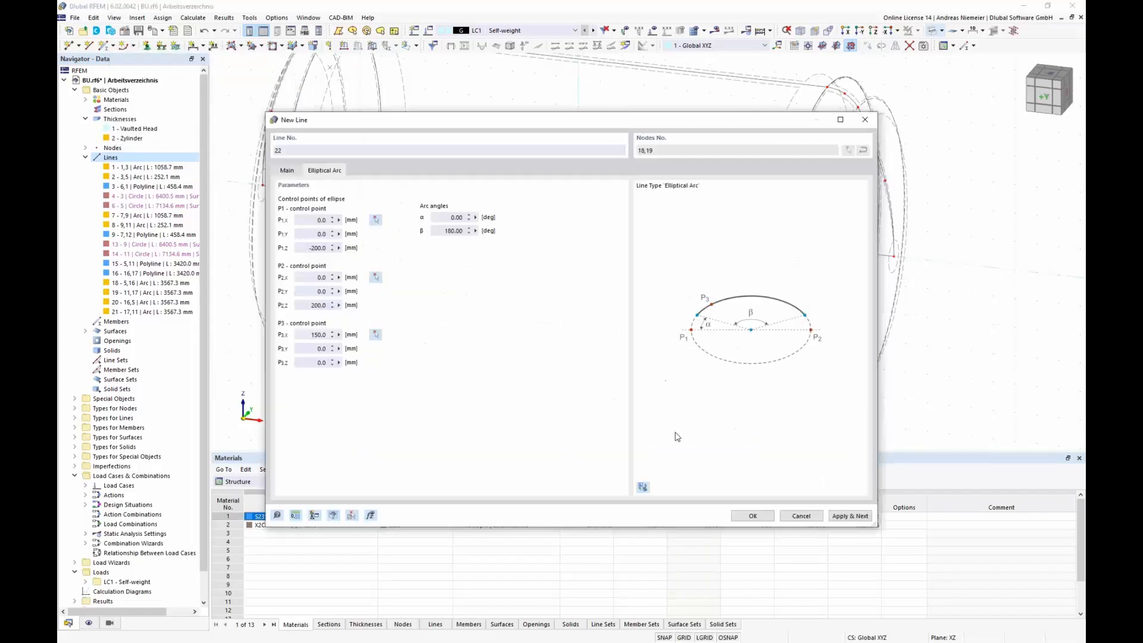
{"action": "left_click", "coordinate": [753, 516]}
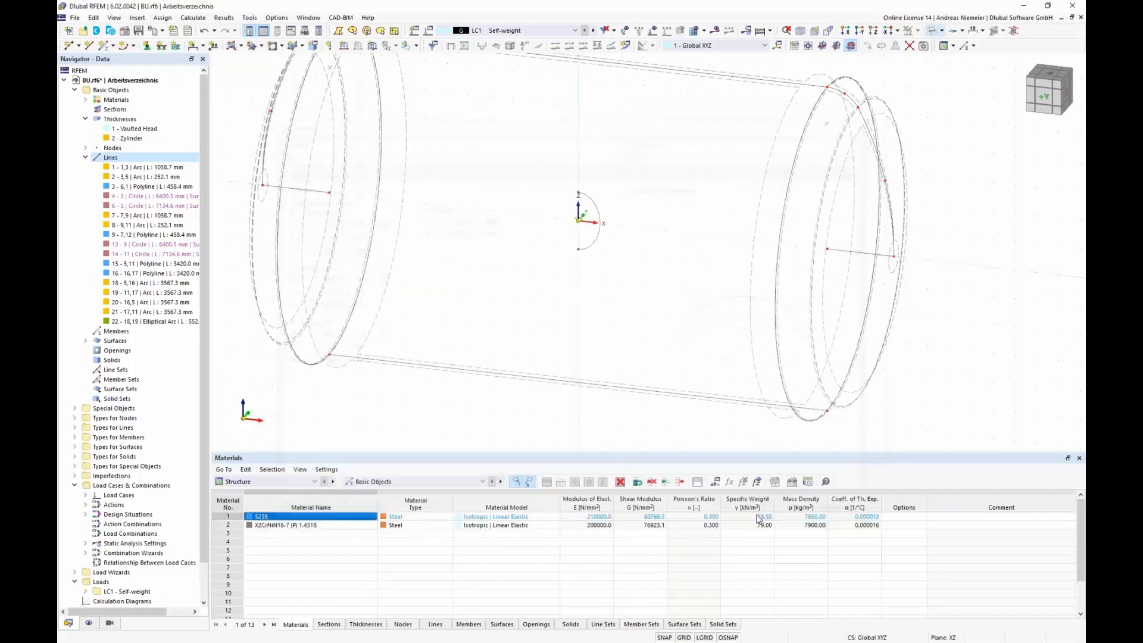
Step: Mirror the elliptical arc as a copy about the YZ plane through the origin to close the ellipse
{"action": "scroll", "coordinate": [545, 203], "scroll_direction": "up", "scroll_amount": 3}
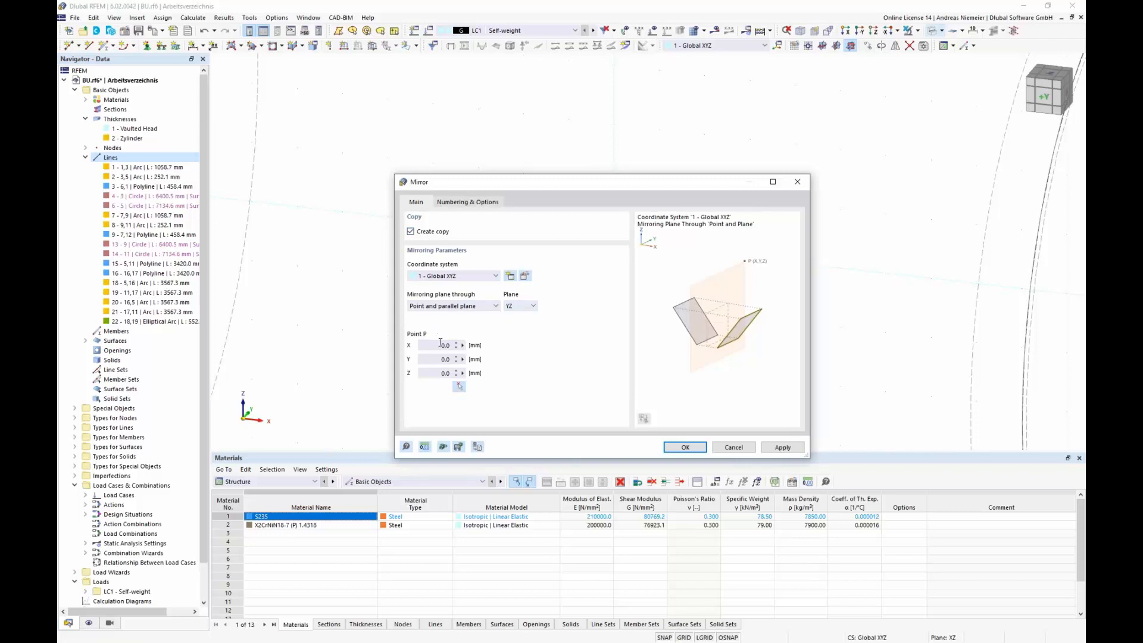
{"action": "left_click", "coordinate": [685, 447]}
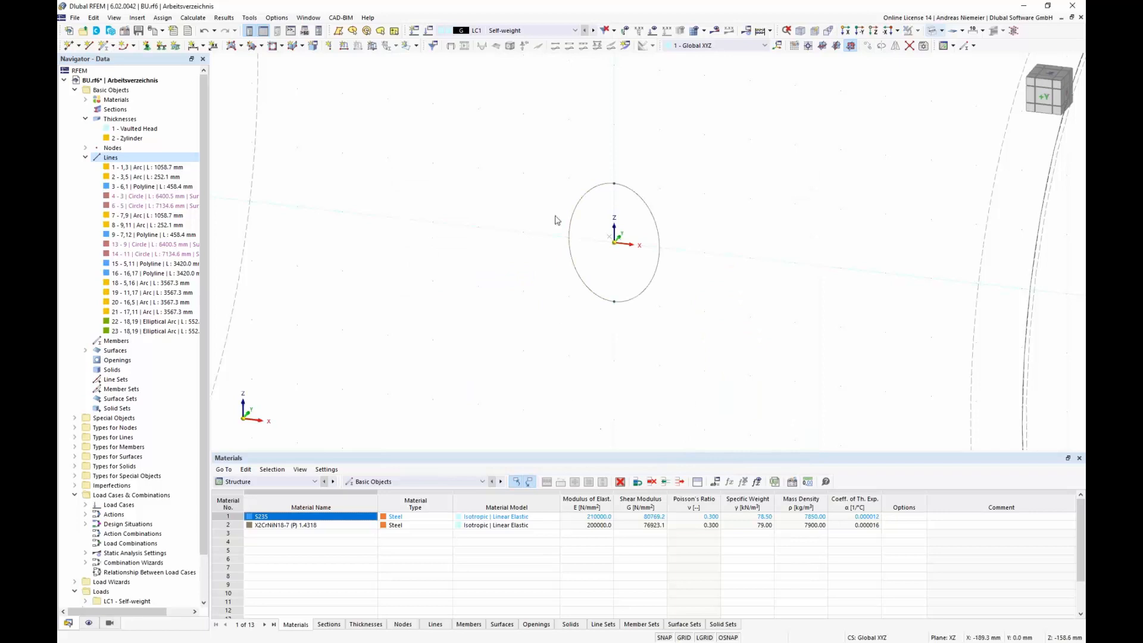
Step: Set up a copy of the manhole ellipse's two arcs with one step and a displacement vector of X 0, Y 150, Z 0 mm
{"action": "scroll", "coordinate": [492, 272], "scroll_direction": "down", "scroll_amount": 10}
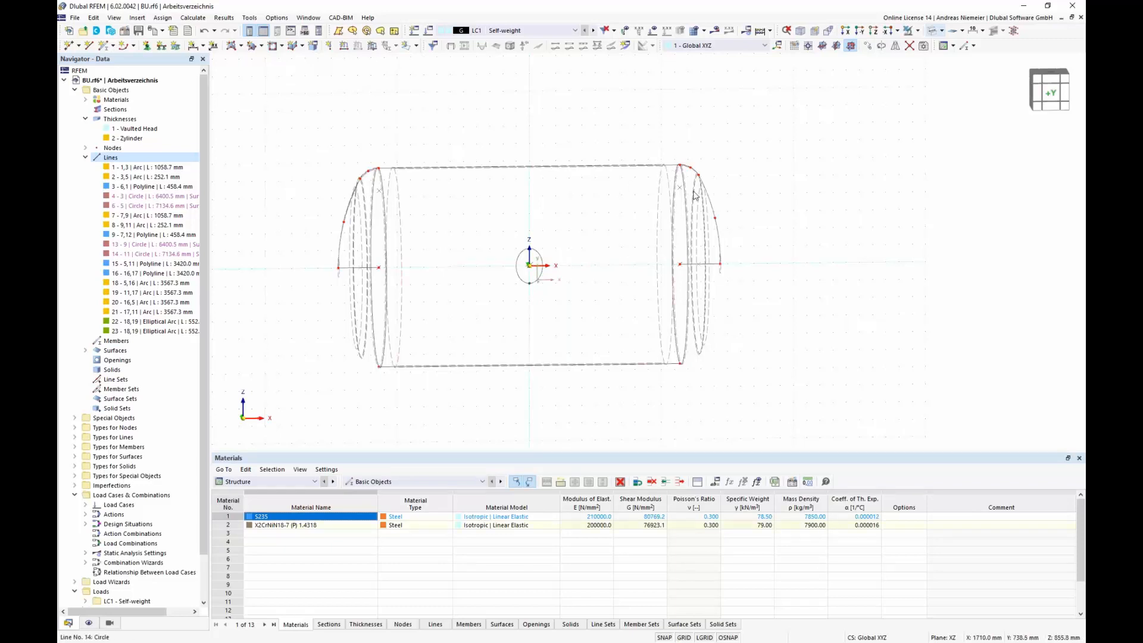
{"action": "scroll", "coordinate": [781, 257], "scroll_direction": "up", "scroll_amount": 1}
{"action": "middle_click_drag", "start_coordinate": [781, 259], "coordinate": [735, 266], "text": "ctrl"}
{"action": "scroll", "coordinate": [736, 267], "scroll_direction": "down", "scroll_amount": 1}
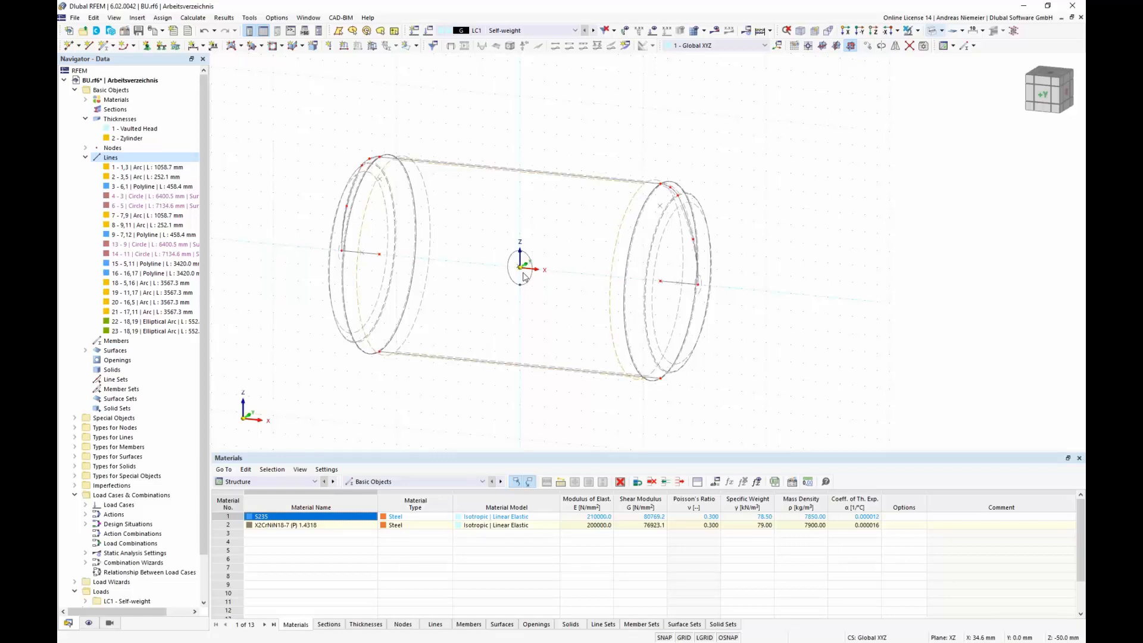
{"action": "scroll", "coordinate": [536, 259], "scroll_direction": "up", "scroll_amount": 5}
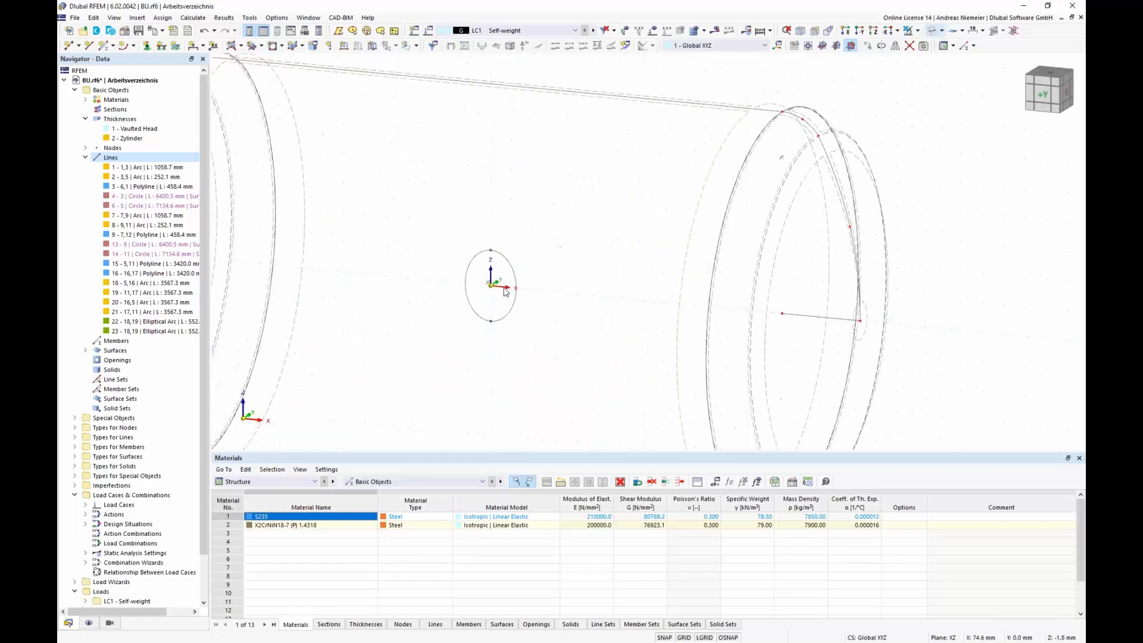
{"action": "left_click", "coordinate": [475, 251]}
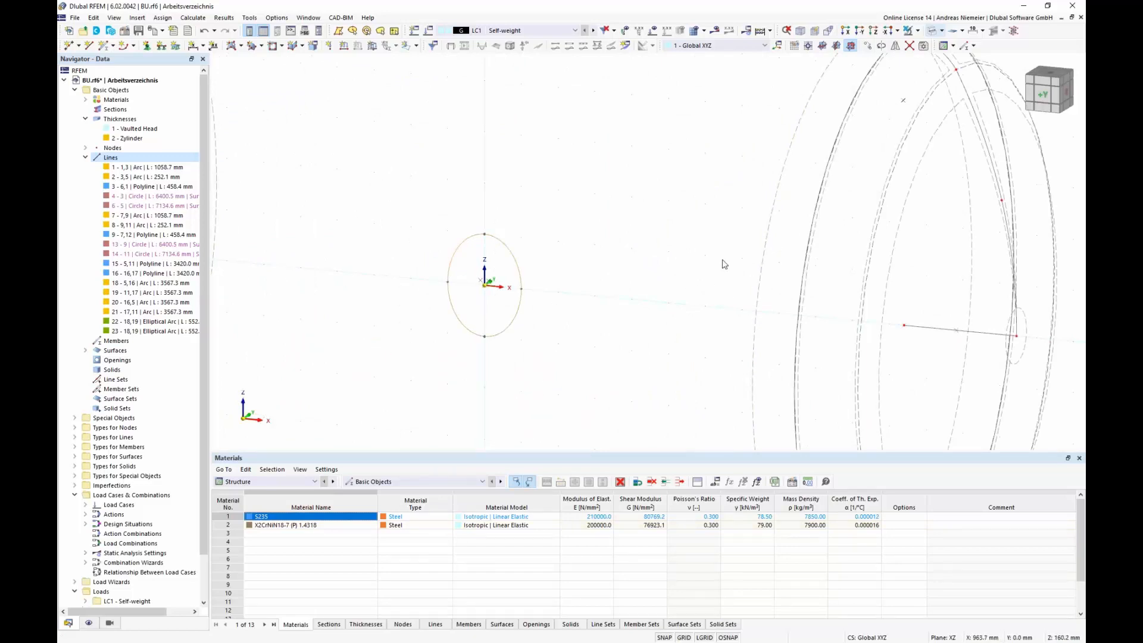
{"action": "left_click", "coordinate": [867, 46]}
{"action": "left_click_drag", "start_coordinate": [567, 188], "coordinate": [792, 156]}
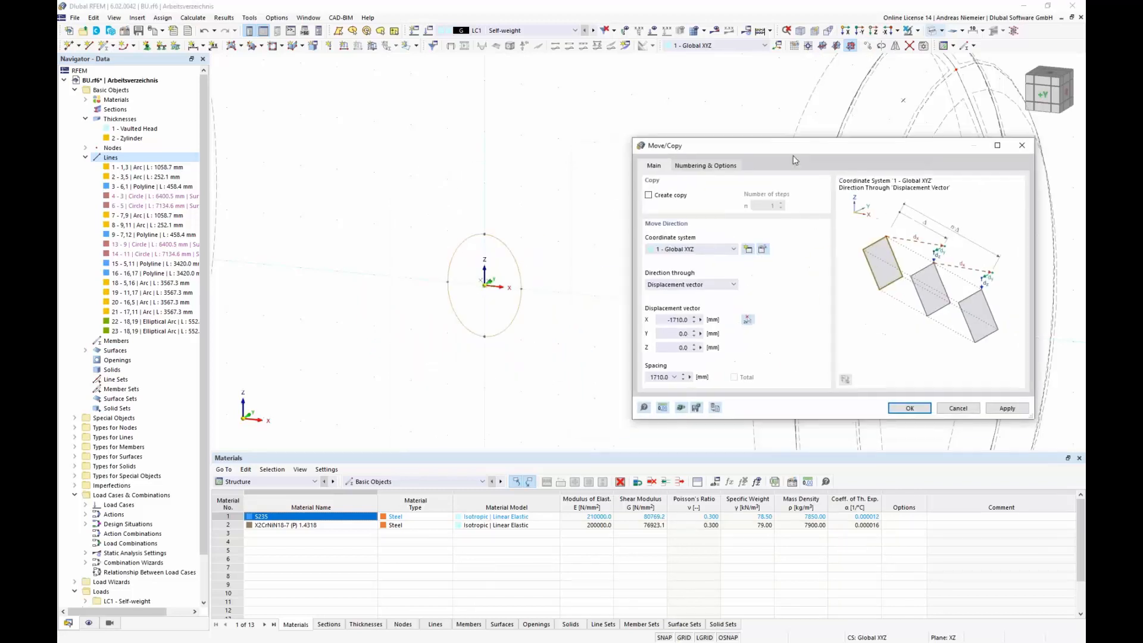
{"action": "left_click", "coordinate": [647, 195]}
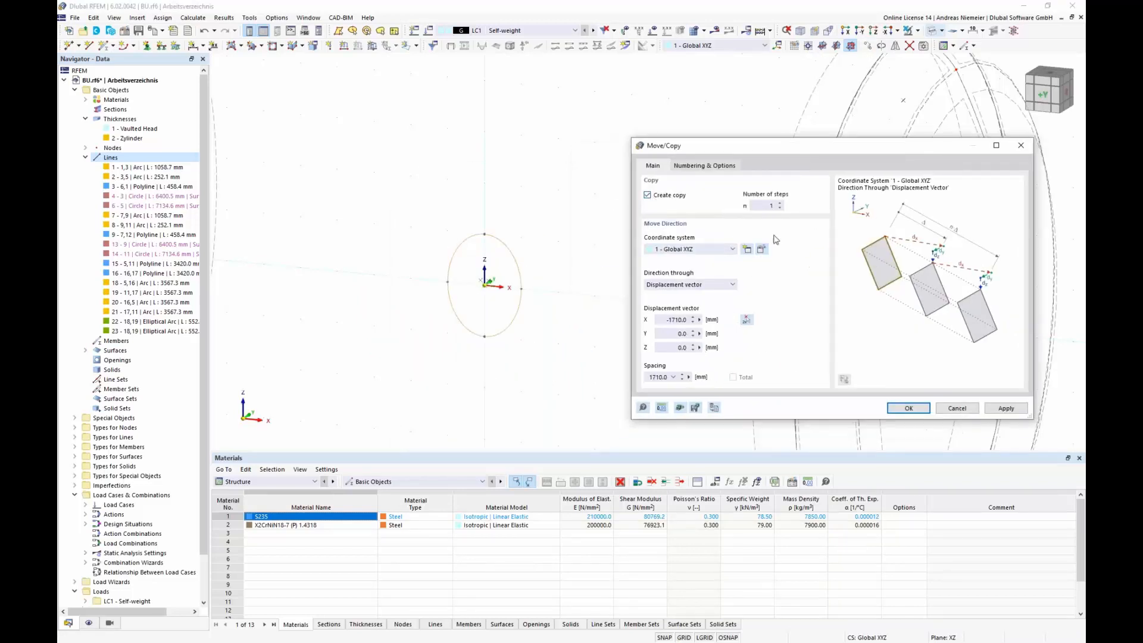
{"action": "left_click_drag", "start_coordinate": [661, 324], "coordinate": [714, 320]}
{"action": "type", "text": "0"}
{"action": "key", "text": "Tab"}
Step: Enable step links for the copy, link the lines with surfaces and start a new template surface
{"action": "left_click", "coordinate": [709, 166]}
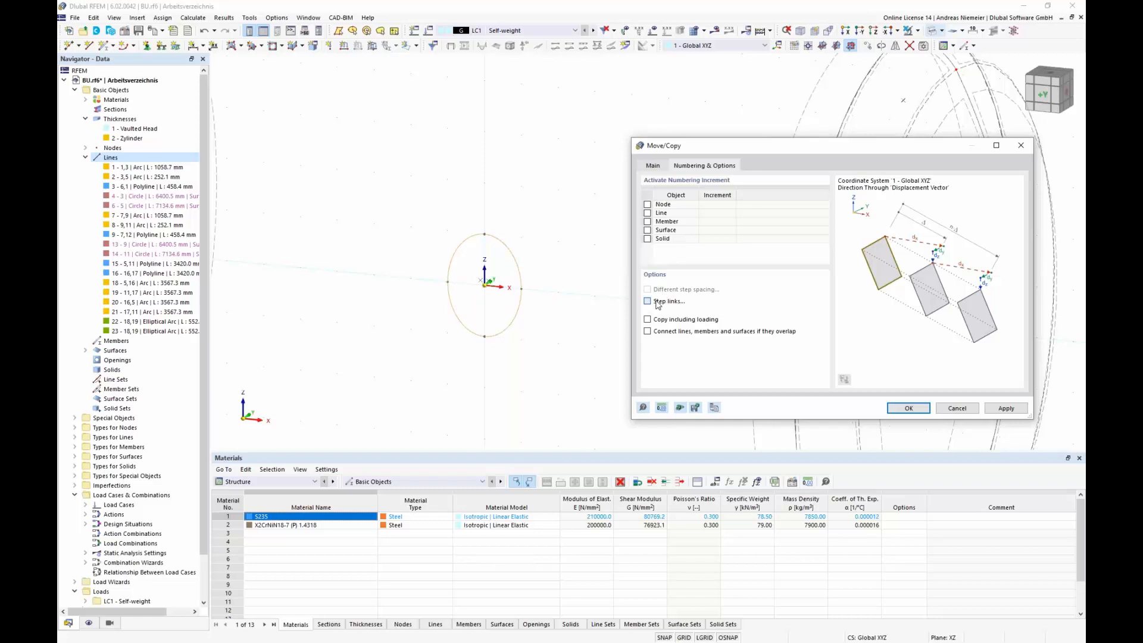
{"action": "left_click", "coordinate": [658, 302]}
{"action": "left_click", "coordinate": [656, 260]}
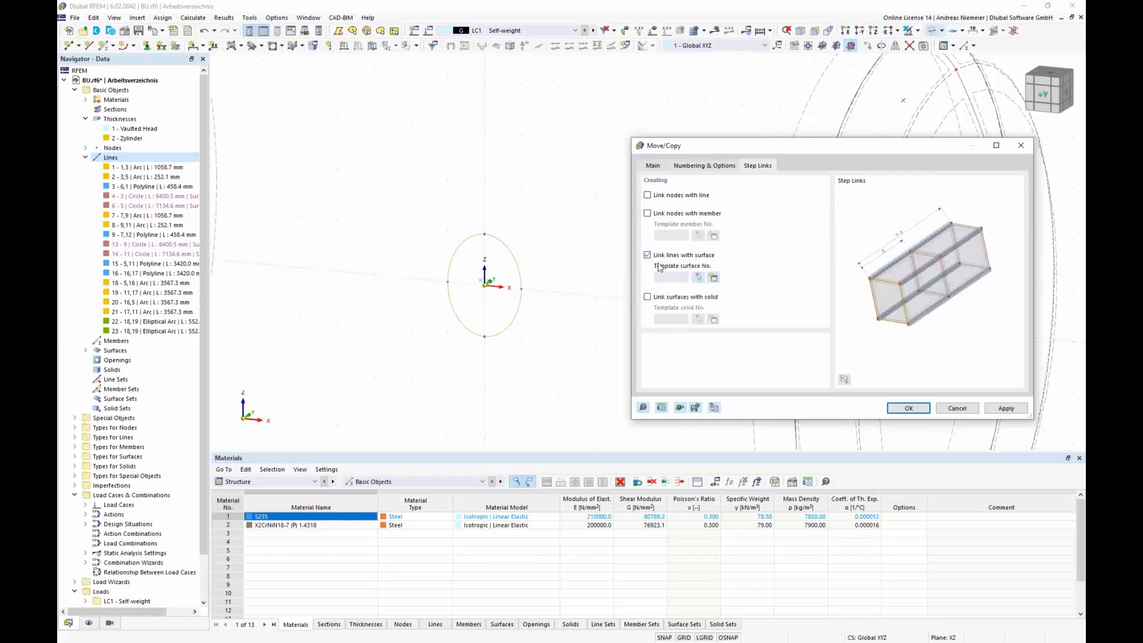
{"action": "left_click", "coordinate": [713, 278]}
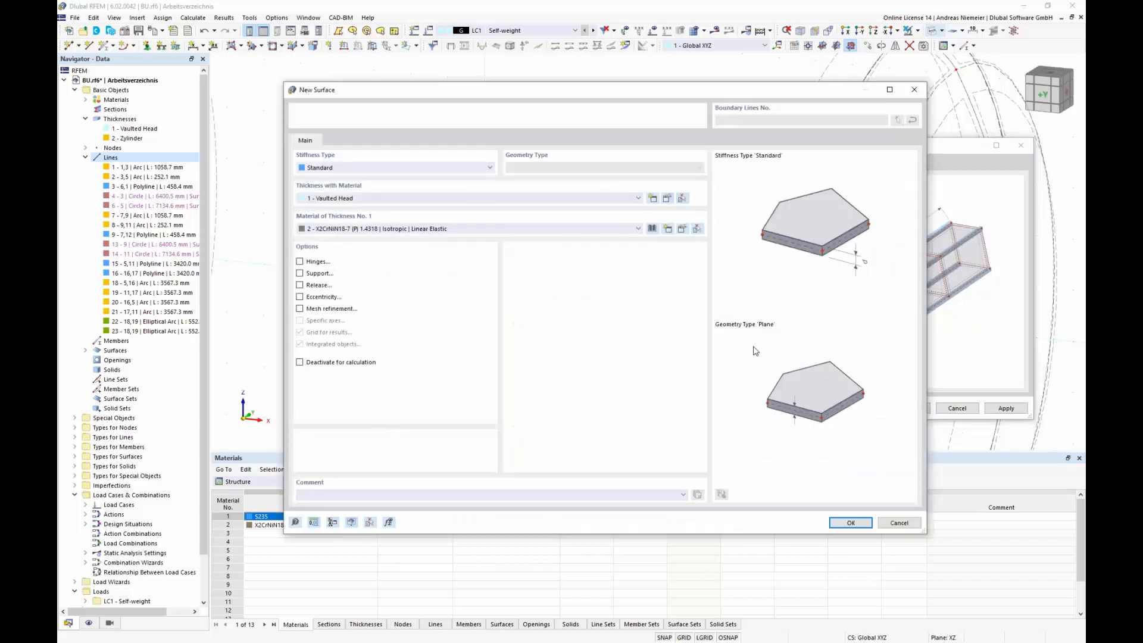
Step: Give the template surface a new 20 mm uniform thickness named Manhole in X2CrNiN18-7 (P) 1.4318 and create the linked copy
{"action": "left_click", "coordinate": [656, 202]}
{"action": "left_click", "coordinate": [759, 111]}
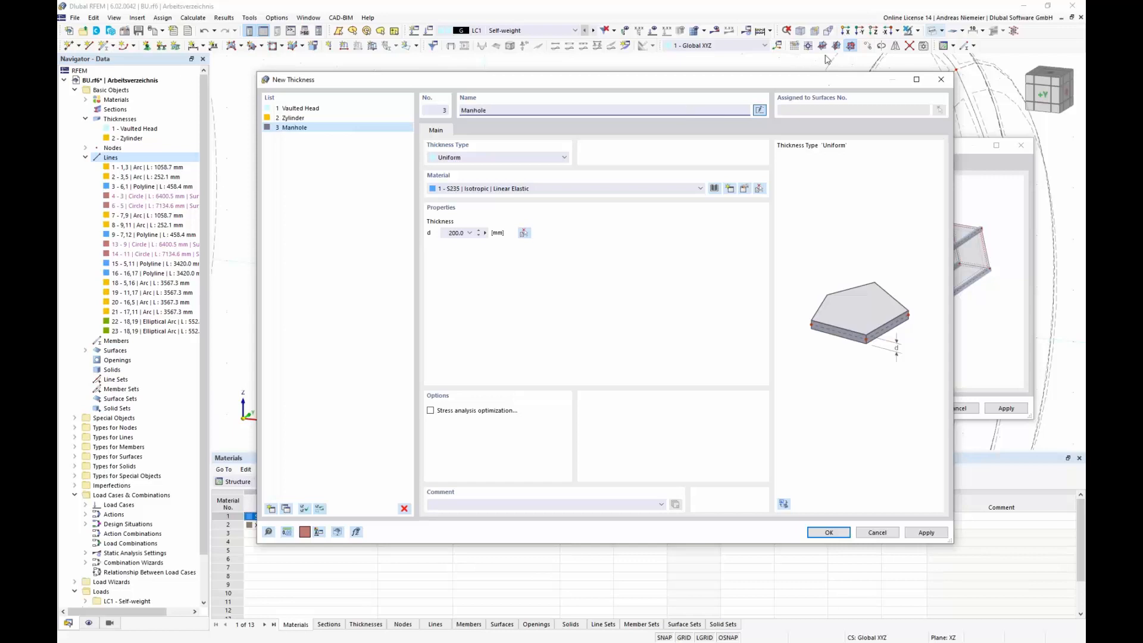
{"action": "left_click", "coordinate": [464, 189]}
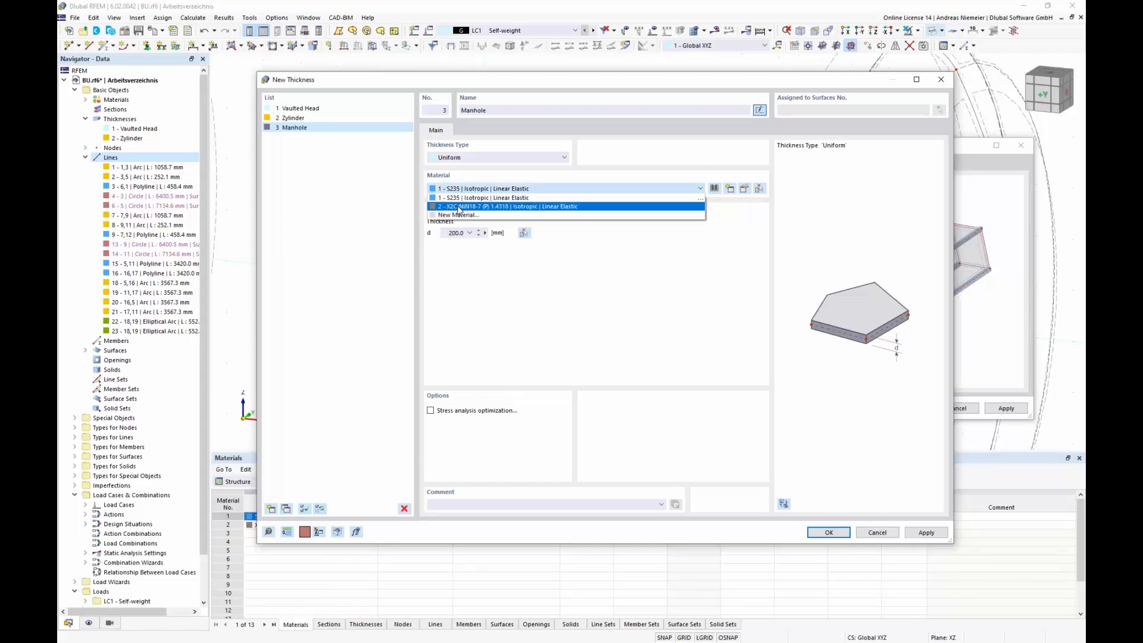
{"action": "left_click", "coordinate": [458, 206]}
{"action": "left_click", "coordinate": [455, 232]}
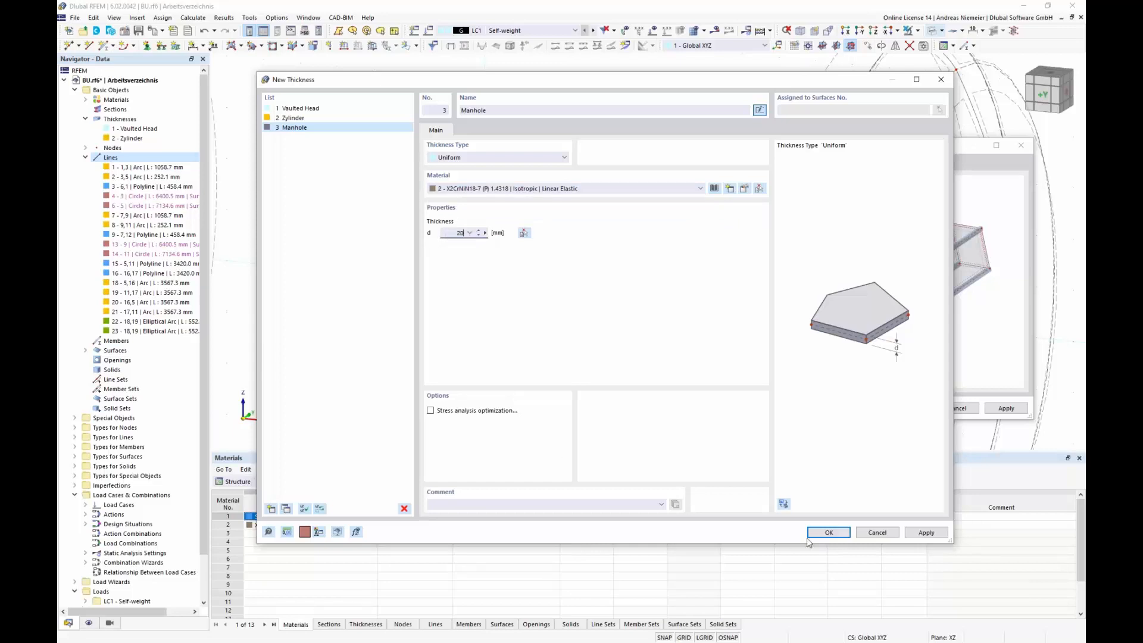
{"action": "left_click", "coordinate": [824, 533]}
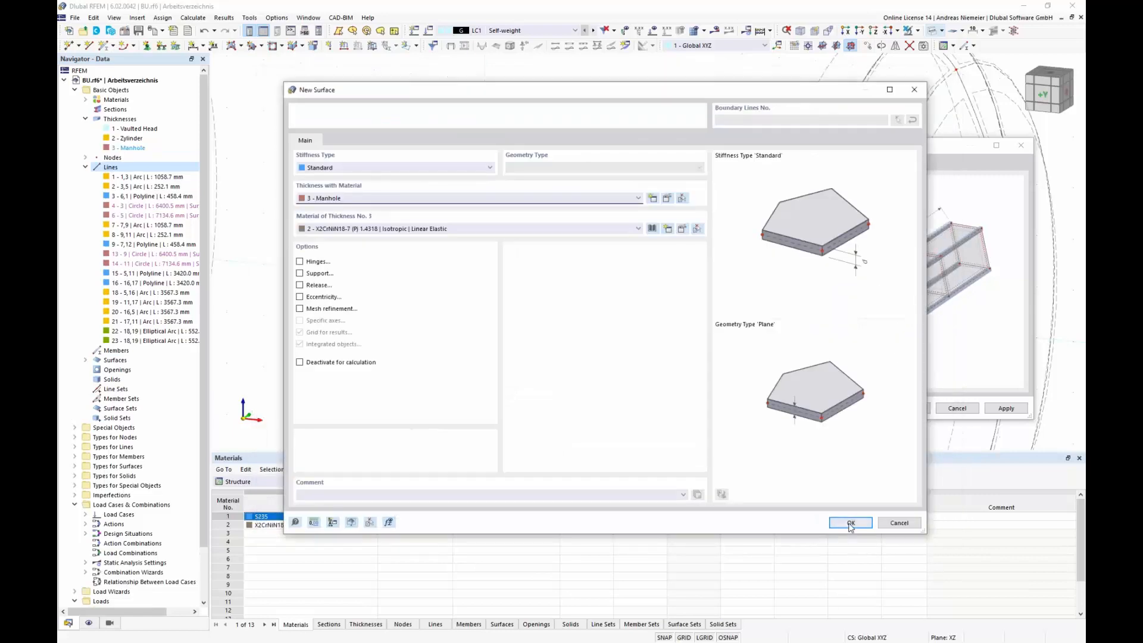
{"action": "left_click", "coordinate": [850, 522]}
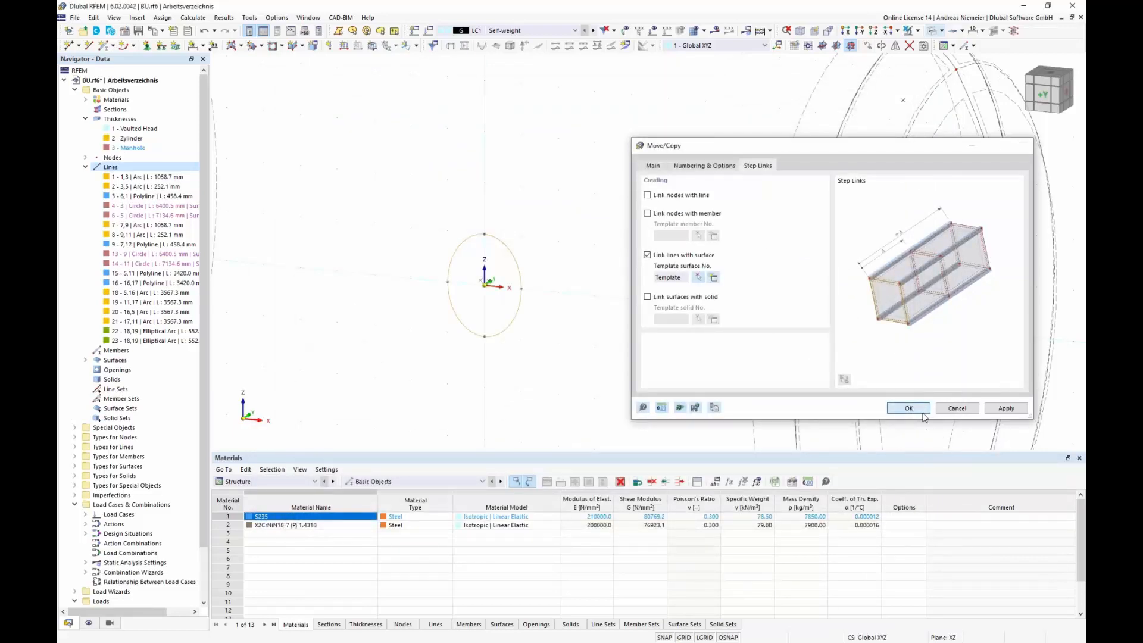
{"action": "left_click", "coordinate": [922, 412]}
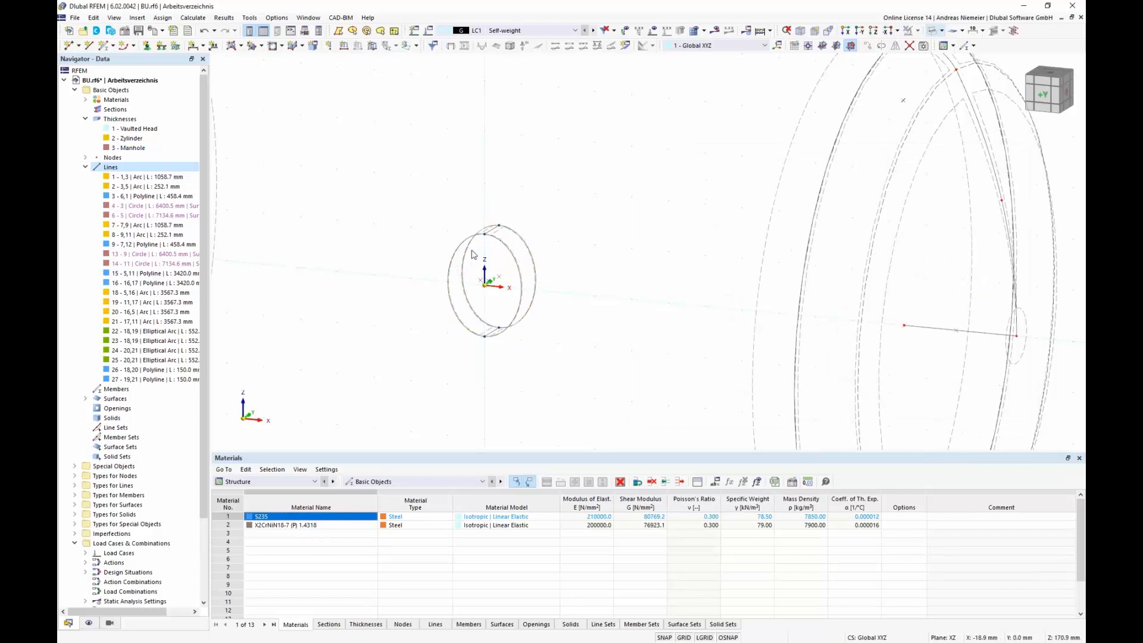
Step: Inspect the vessel and the extruded manhole ring as a transparent model and return to the wireframe display
{"action": "scroll", "coordinate": [574, 244], "scroll_direction": "down", "scroll_amount": 4}
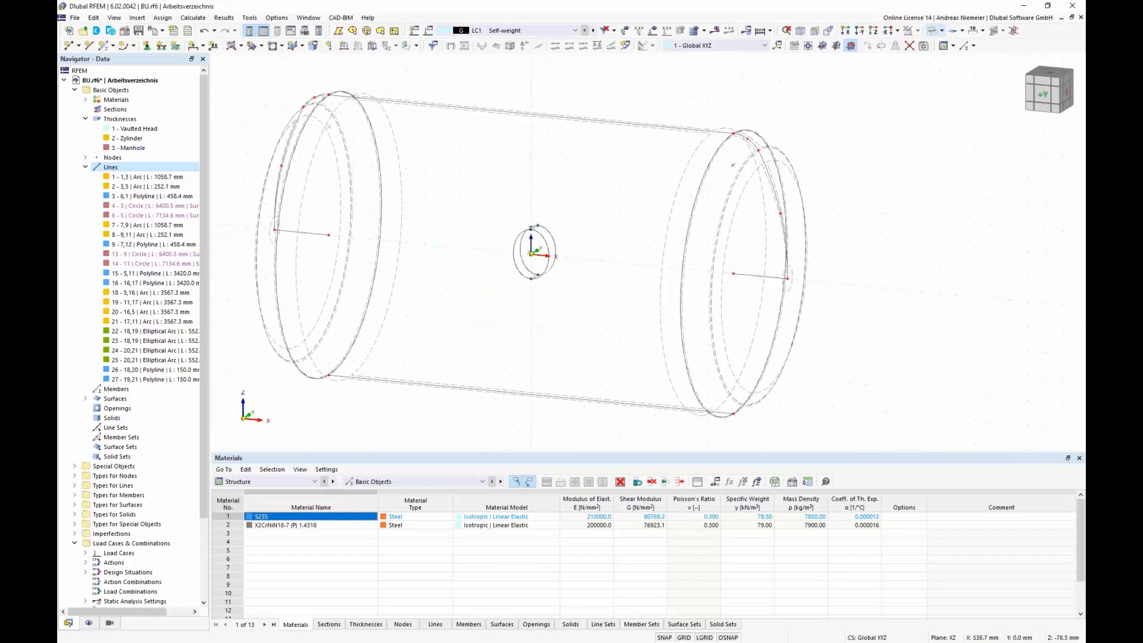
{"action": "middle_click_drag", "start_coordinate": [594, 270], "coordinate": [557, 267], "text": "ctrl"}
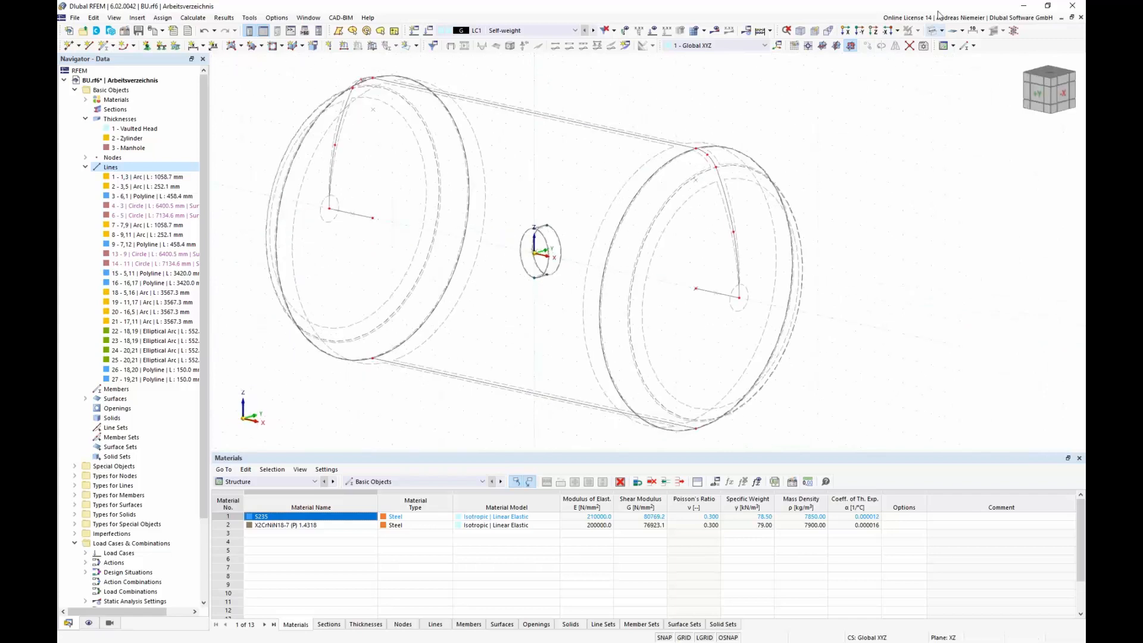
{"action": "left_click", "coordinate": [941, 31]}
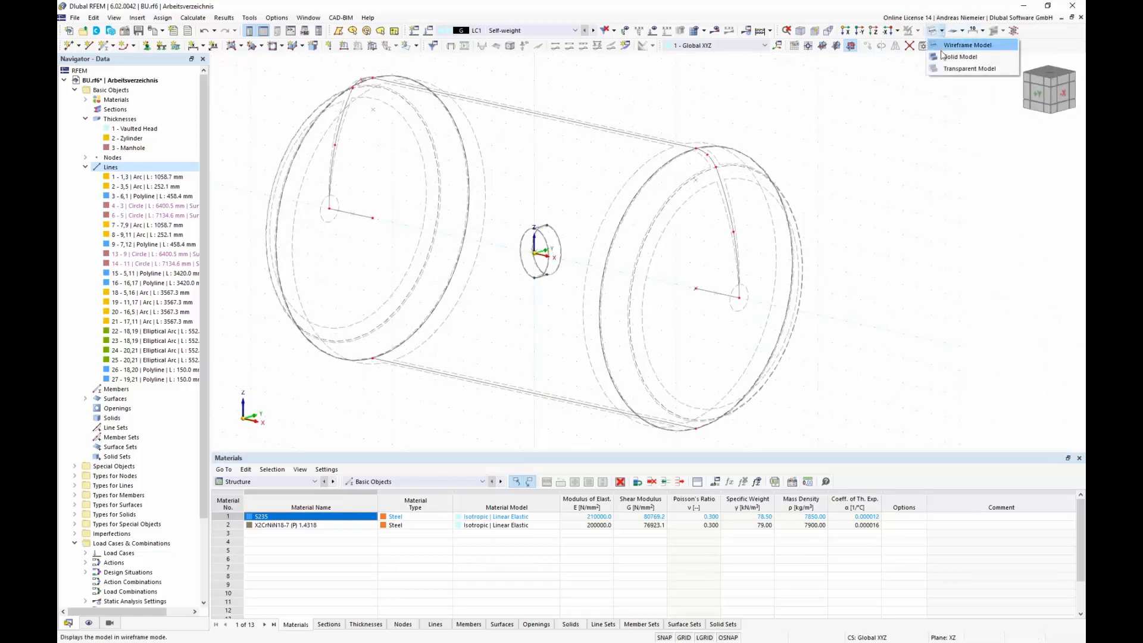
{"action": "left_click", "coordinate": [950, 69]}
{"action": "scroll", "coordinate": [807, 330], "scroll_direction": "down", "scroll_amount": 2}
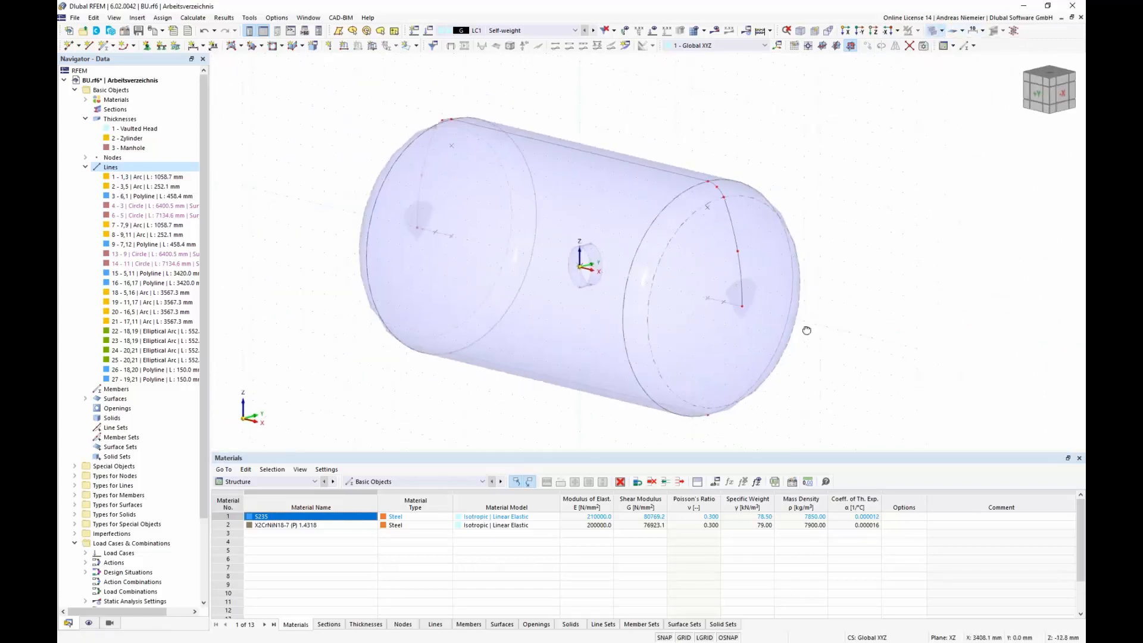
{"action": "middle_click_drag", "start_coordinate": [806, 330], "coordinate": [492, 369], "text": "ctrl"}
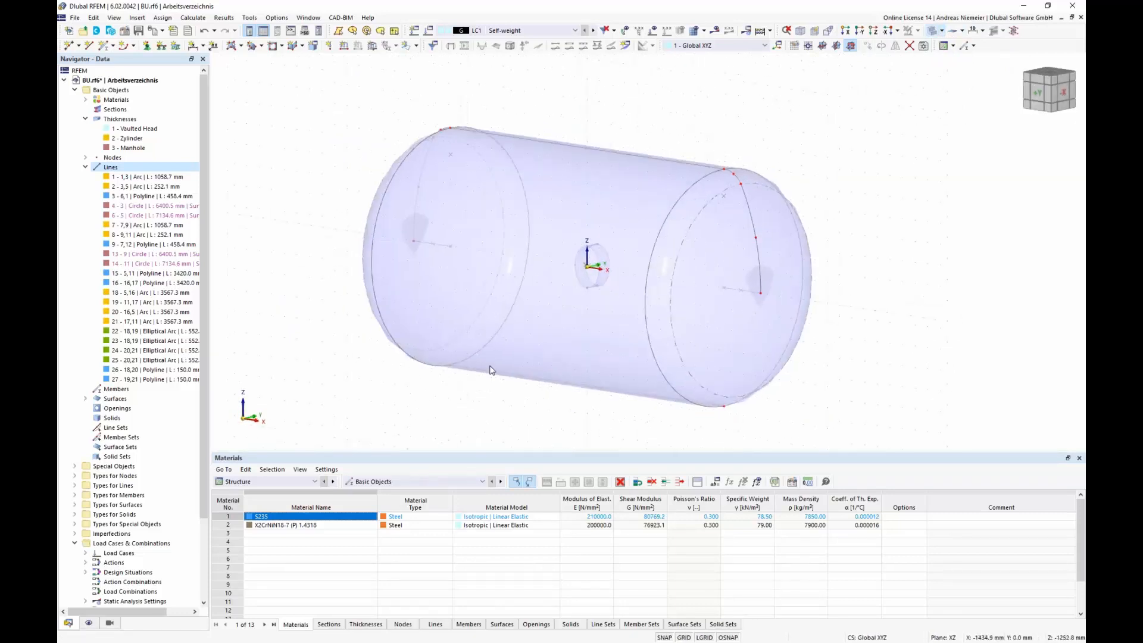
{"action": "left_click", "coordinate": [941, 31]}
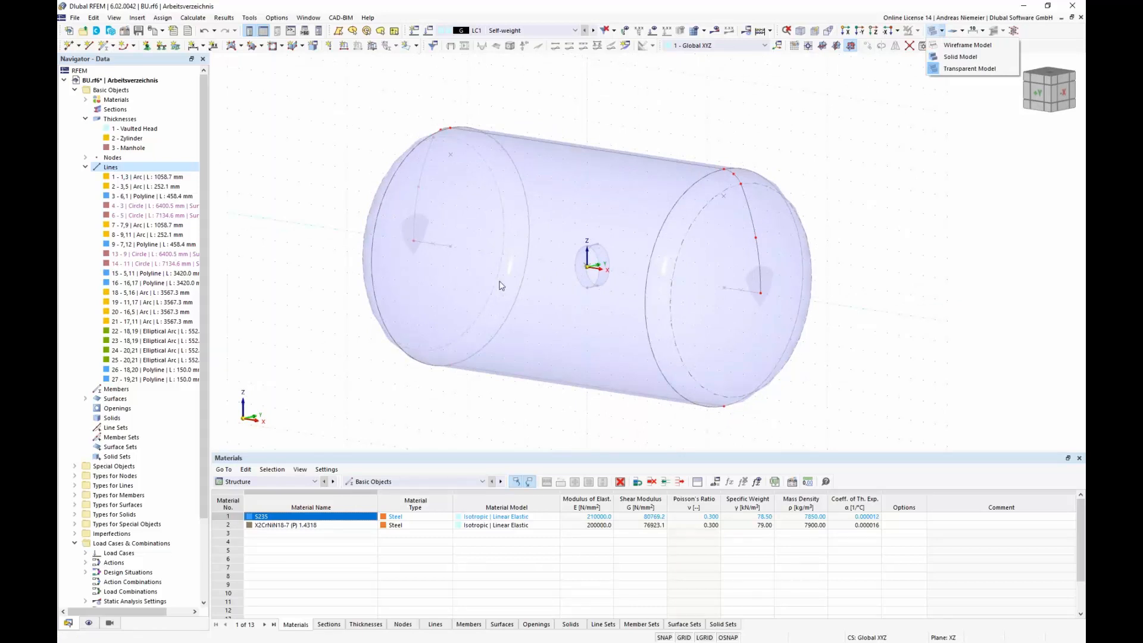
{"action": "left_click", "coordinate": [965, 44]}
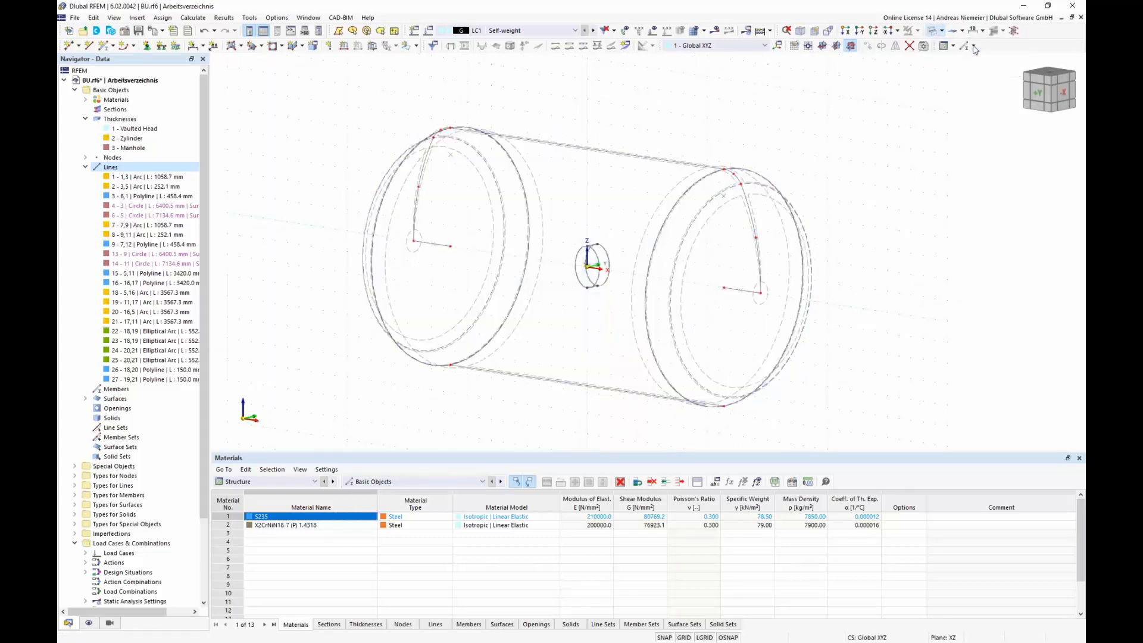
Step: Switch the work plane to YZ and draw a single line from the origin to (0, -4200, 0) mm
{"action": "left_click", "coordinate": [836, 45]}
{"action": "scroll", "coordinate": [539, 333], "scroll_direction": "down", "scroll_amount": 2}
{"action": "left_click", "coordinate": [89, 46]}
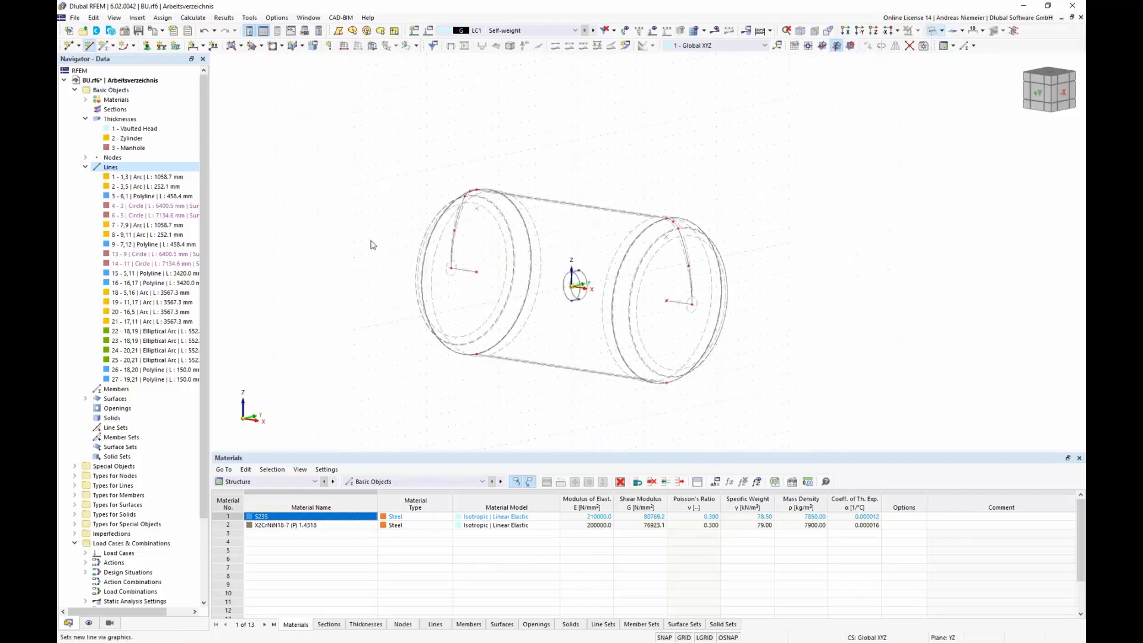
{"action": "scroll", "coordinate": [577, 285], "scroll_direction": "up", "scroll_amount": 2}
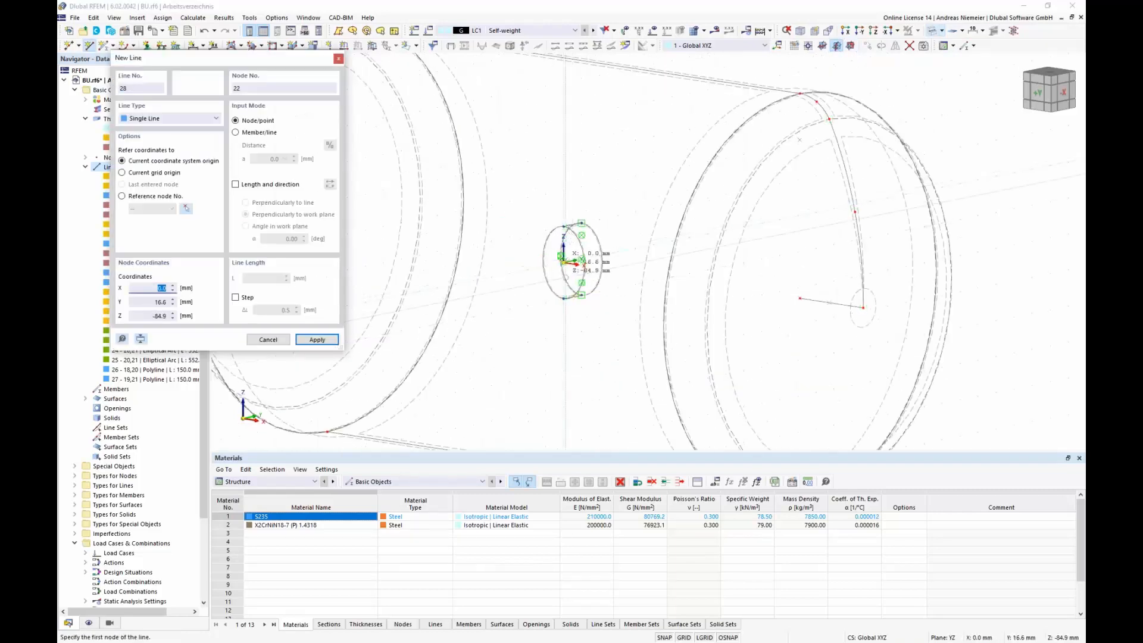
{"action": "scroll", "coordinate": [565, 247], "scroll_direction": "up", "scroll_amount": 2}
{"action": "left_click", "coordinate": [562, 237]}
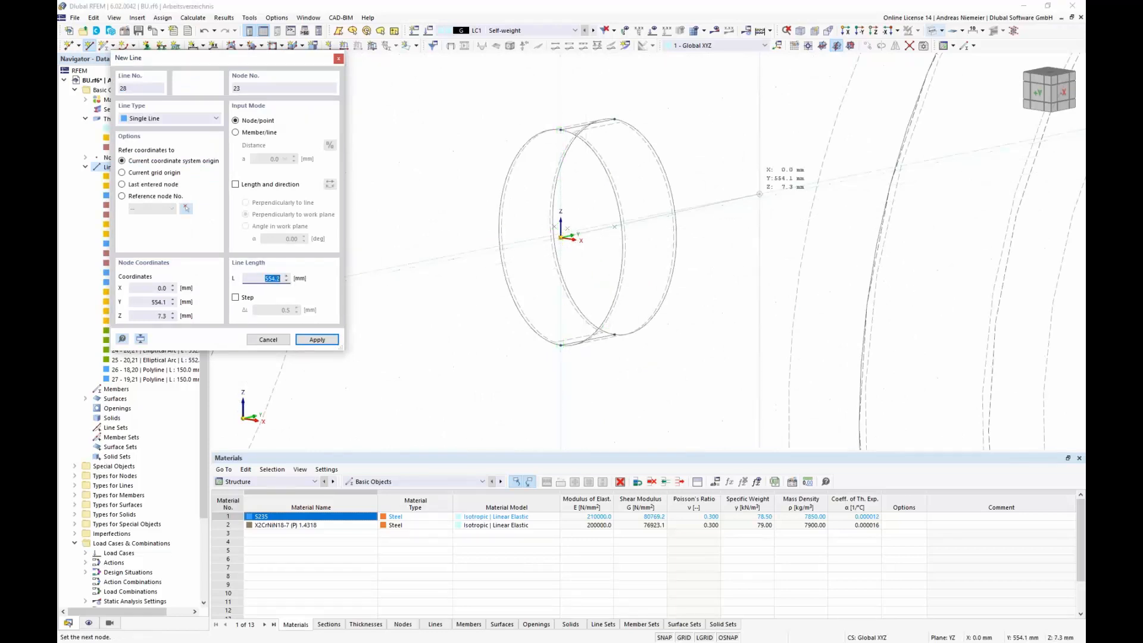
{"action": "scroll", "coordinate": [761, 197], "scroll_direction": "down", "scroll_amount": 3}
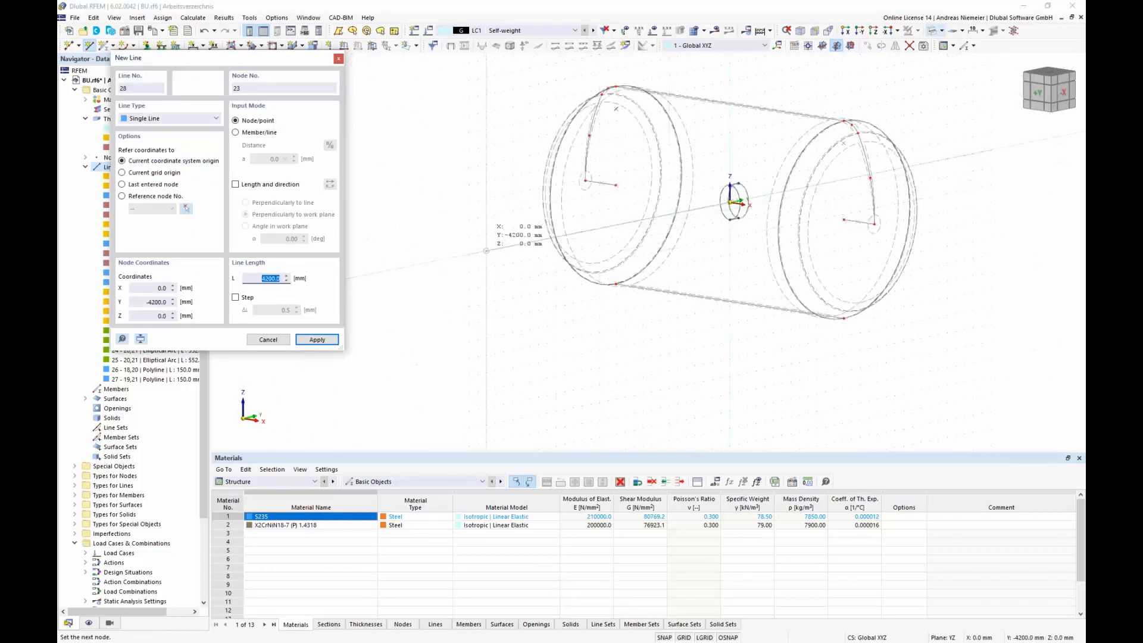
{"action": "left_click", "coordinate": [487, 251]}
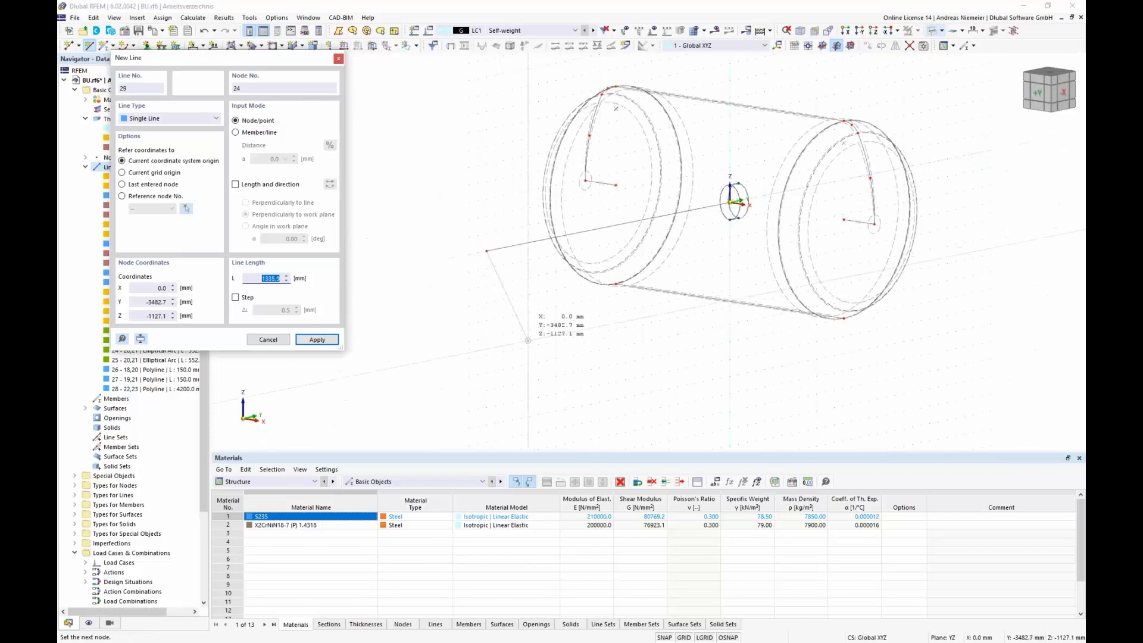
{"action": "key", "text": "Escape"}
Step: Connect the helper line with the cylinder shell so that it is split by a node at their intersection
{"action": "middle_click_drag", "start_coordinate": [545, 340], "coordinate": [601, 354], "text": "ctrl"}
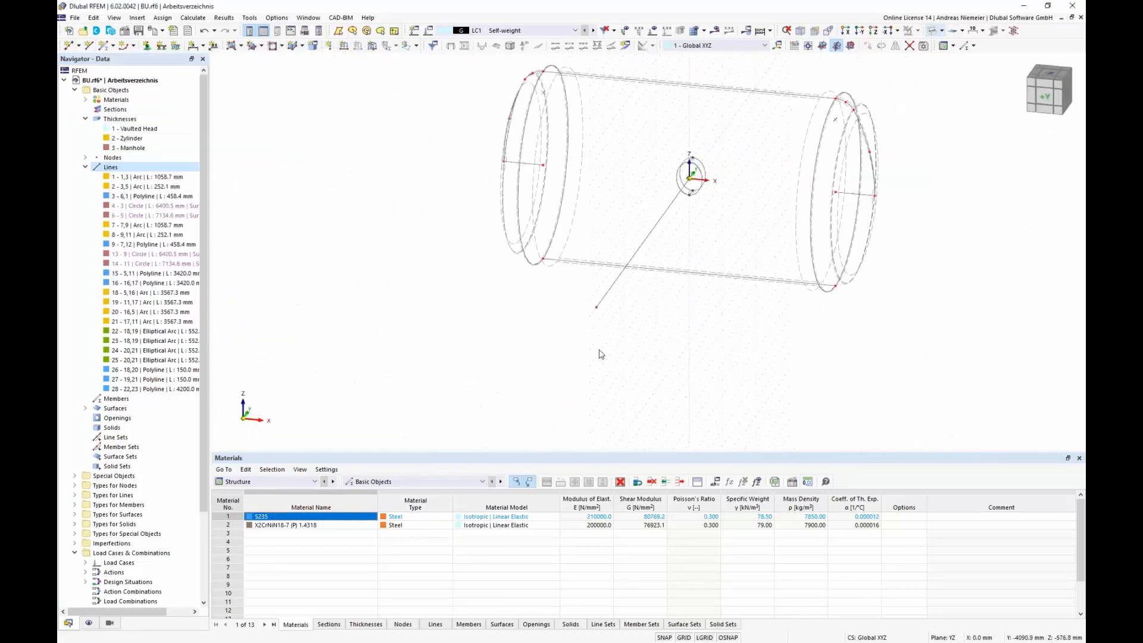
{"action": "left_click", "coordinate": [909, 46]}
{"action": "left_click_drag", "start_coordinate": [690, 346], "coordinate": [613, 204]}
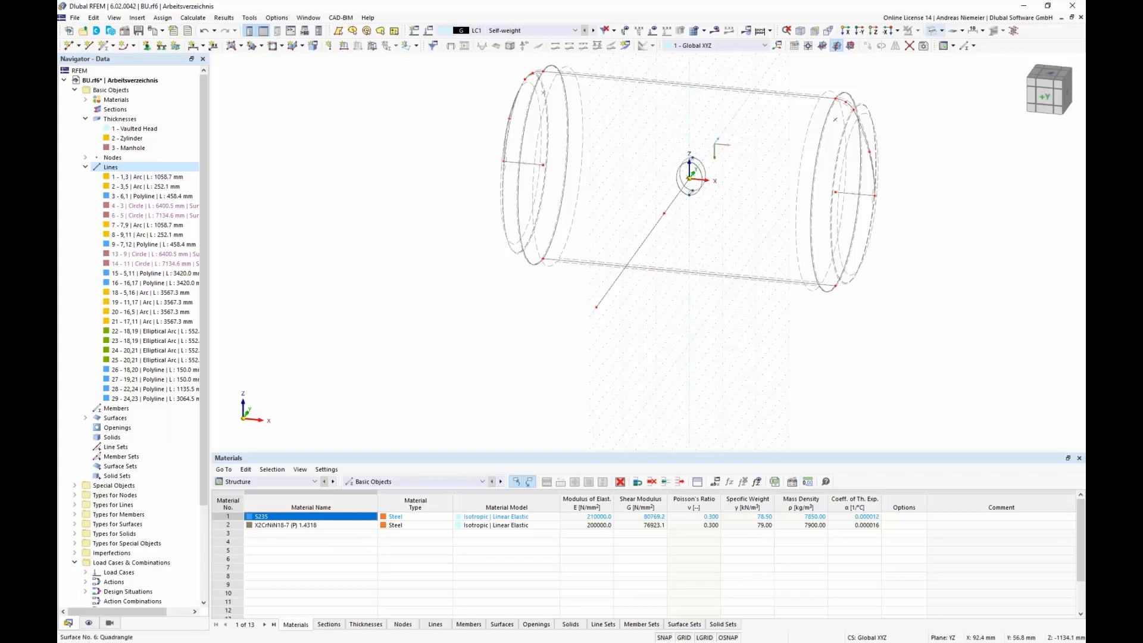
Step: Delete the two pieces of the helper line on either side of the intersection node
{"action": "left_click_drag", "start_coordinate": [635, 319], "coordinate": [569, 282]}
{"action": "key", "text": "Delete"}
{"action": "scroll", "coordinate": [677, 205], "scroll_direction": "up", "scroll_amount": 3}
{"action": "left_click", "coordinate": [675, 199]}
{"action": "key", "text": "Delete"}
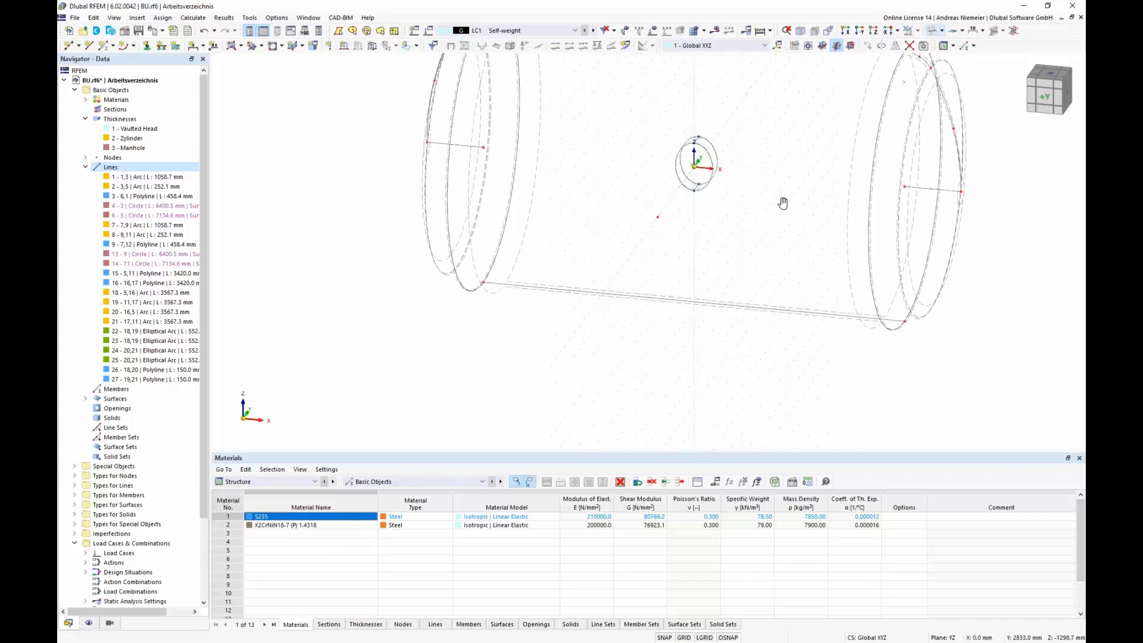
Step: Create a node halfway between the centres of the two manhole ellipses, from (0, 0, 0) to (0, 150, 0) mm at 50%
{"action": "middle_click_drag", "start_coordinate": [784, 202], "coordinate": [732, 265]}
{"action": "middle_click_drag", "start_coordinate": [731, 265], "coordinate": [725, 255], "text": "ctrl"}
{"action": "scroll", "coordinate": [676, 258], "scroll_direction": "up", "scroll_amount": 2}
{"action": "scroll", "coordinate": [677, 262], "scroll_direction": "up", "scroll_amount": 3}
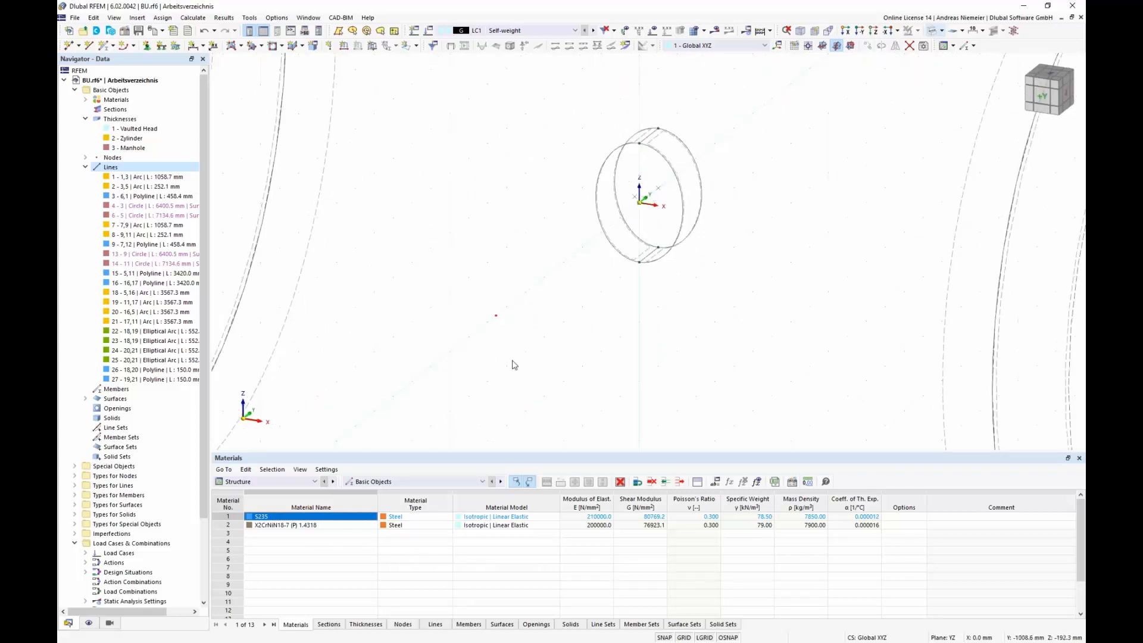
{"action": "left_click", "coordinate": [79, 46]}
{"action": "left_click", "coordinate": [95, 83]}
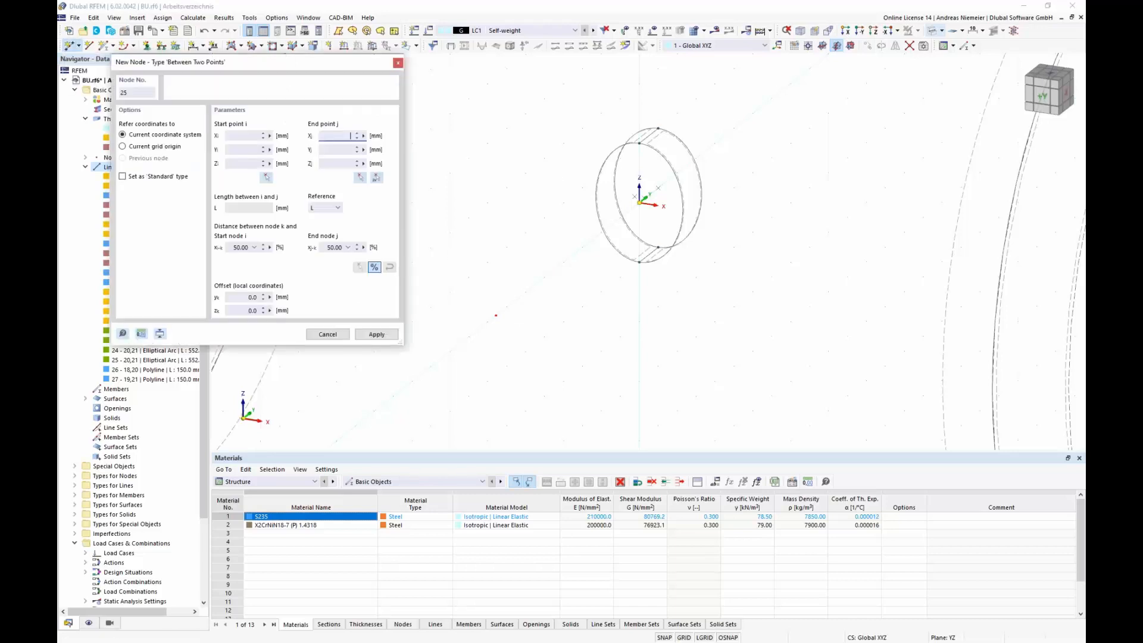
{"action": "scroll", "coordinate": [779, 232], "scroll_direction": "up", "scroll_amount": 3}
{"action": "left_click", "coordinate": [556, 166]}
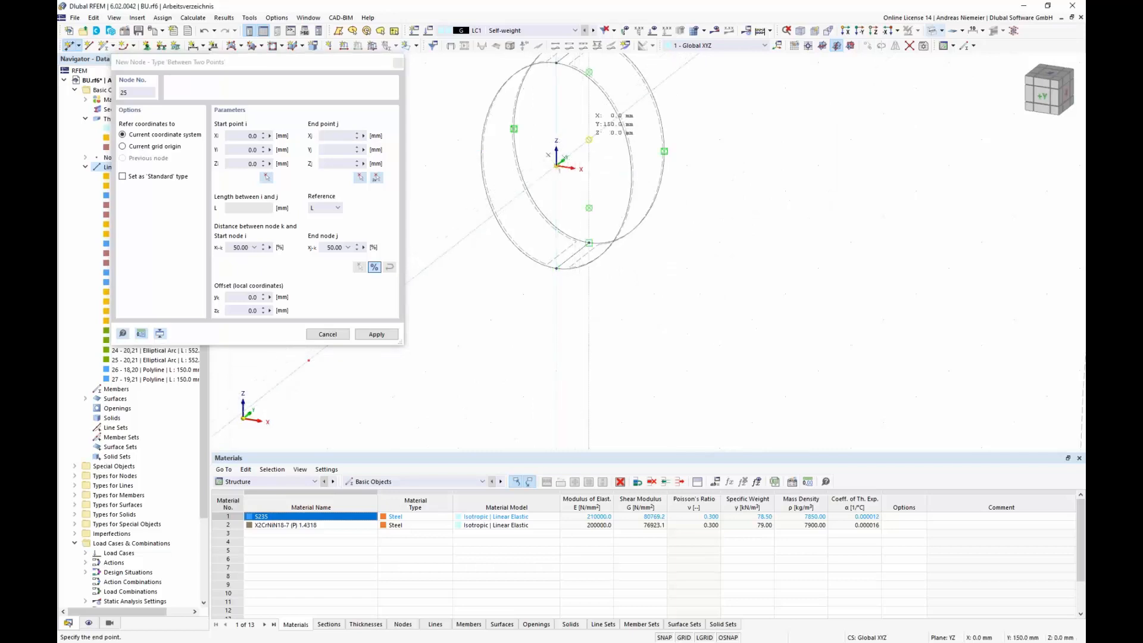
{"action": "left_click", "coordinate": [589, 139]}
{"action": "left_click", "coordinate": [376, 334]}
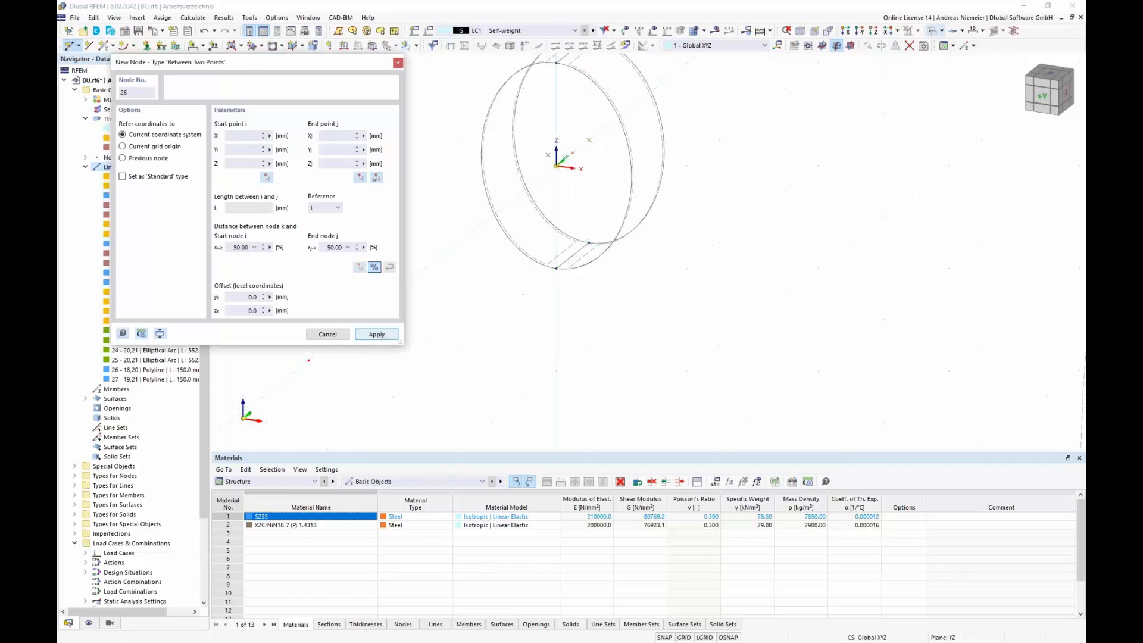
{"action": "key", "text": "Escape"}
{"action": "scroll", "coordinate": [617, 218], "scroll_direction": "down", "scroll_amount": 4}
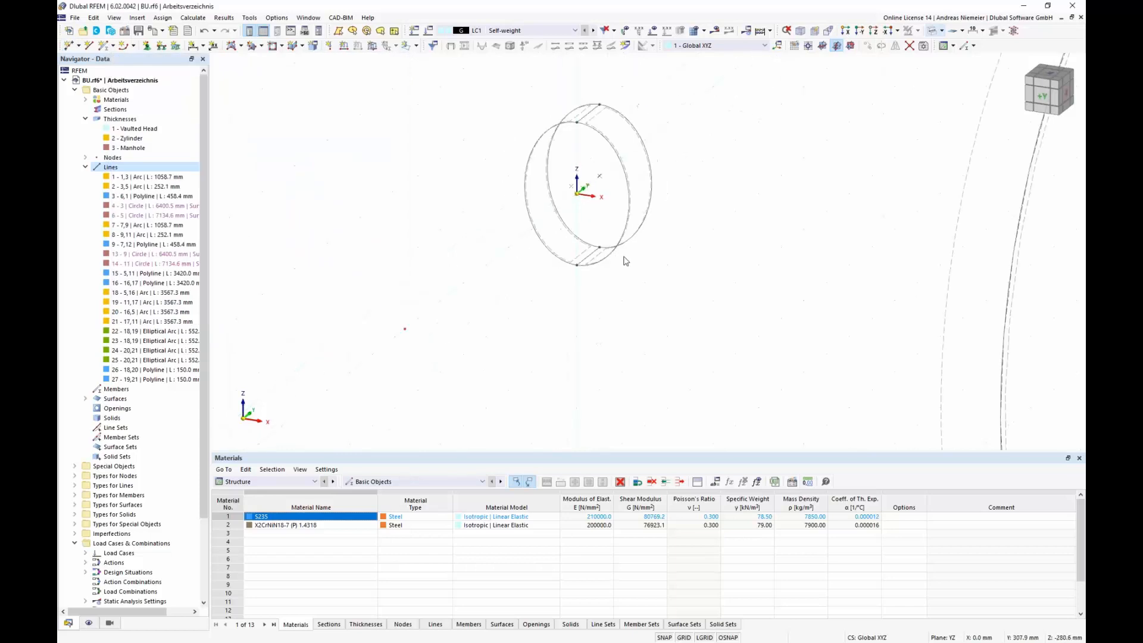
Step: Move the whole manhole from the midpoint node between its ellipses to the intersection node on the cylinder shell
{"action": "left_click_drag", "start_coordinate": [618, 219], "coordinate": [692, 297]}
{"action": "scroll", "coordinate": [616, 172], "scroll_direction": "up", "scroll_amount": 2}
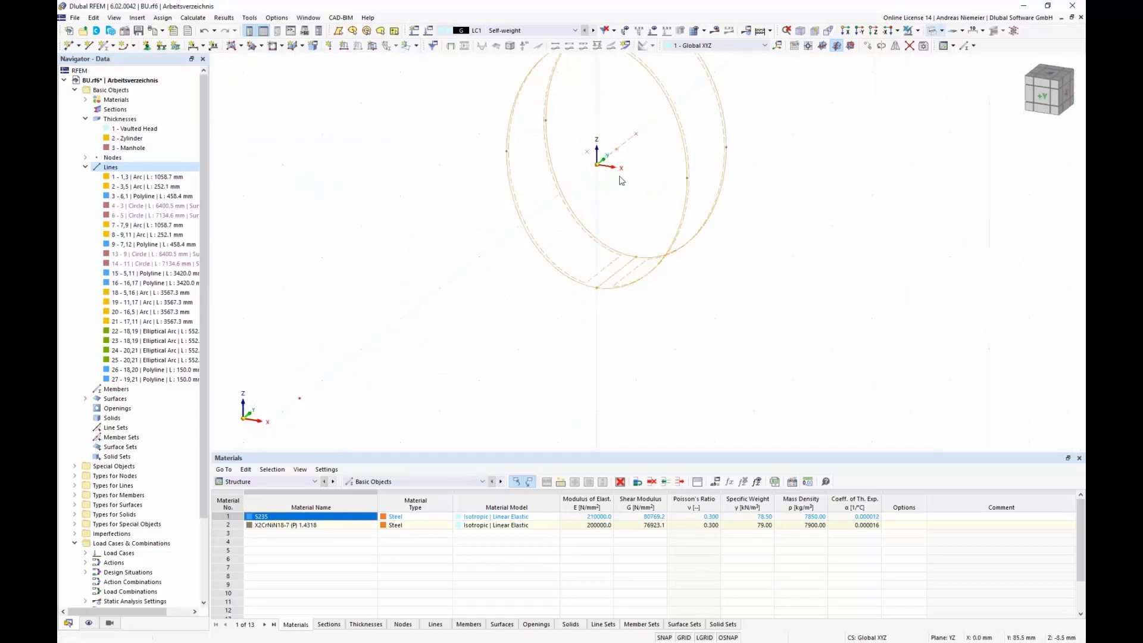
{"action": "left_click_drag", "start_coordinate": [616, 155], "coordinate": [326, 399]}
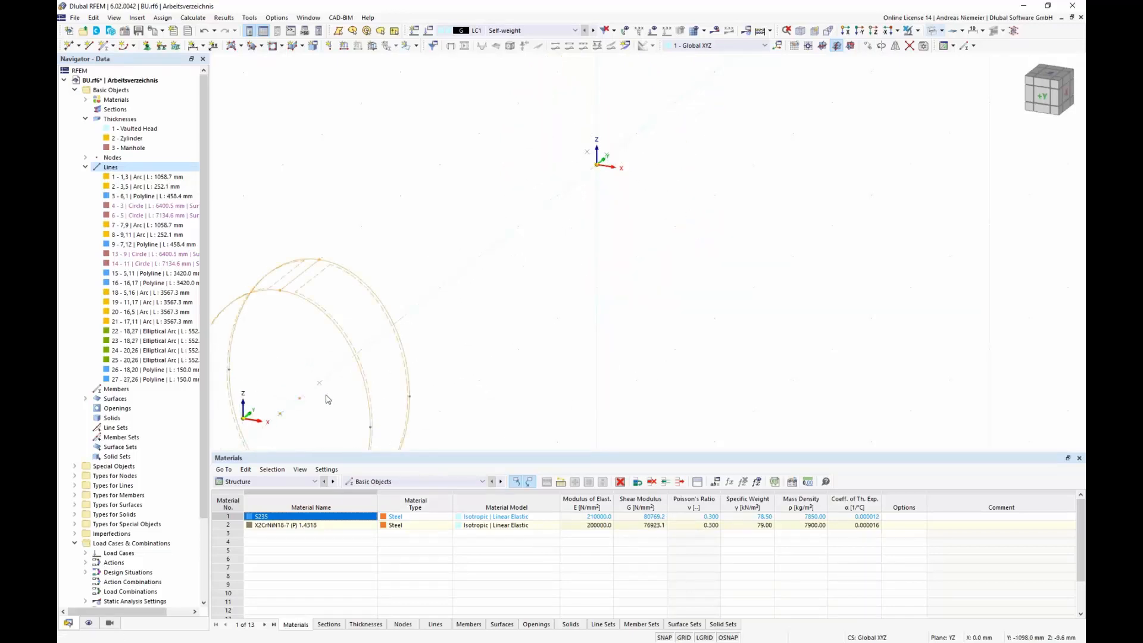
{"action": "scroll", "coordinate": [690, 214], "scroll_direction": "down", "scroll_amount": 5}
{"action": "left_click", "coordinate": [590, 336]}
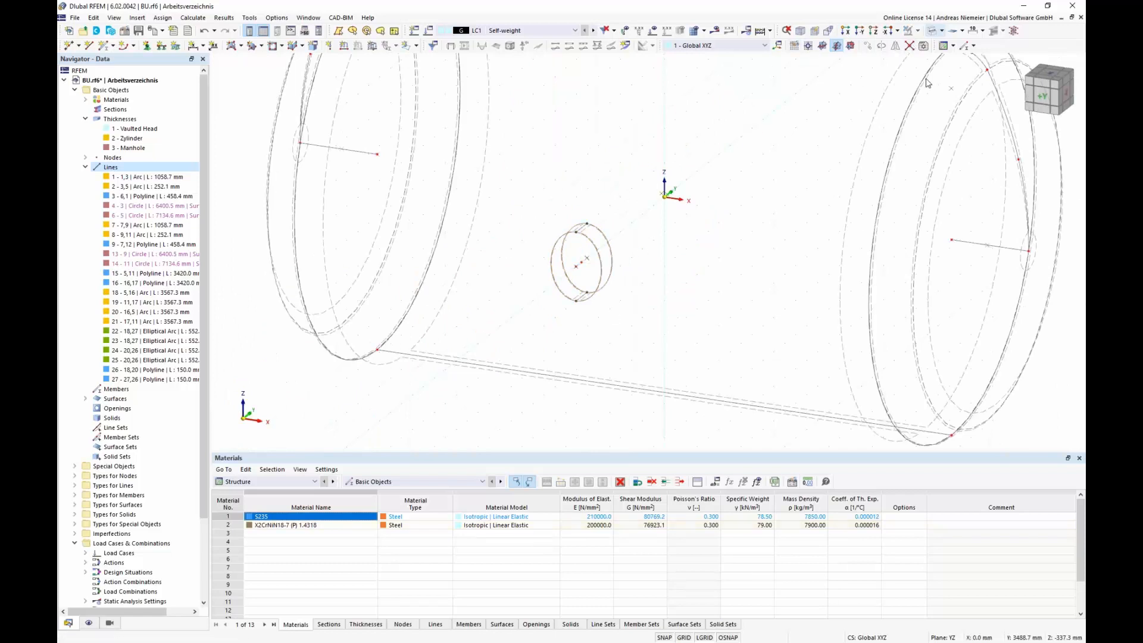
Step: Display the vessel as a solid model and check the manhole's position on the cylinder from the end and the side
{"action": "left_click", "coordinate": [1067, 94]}
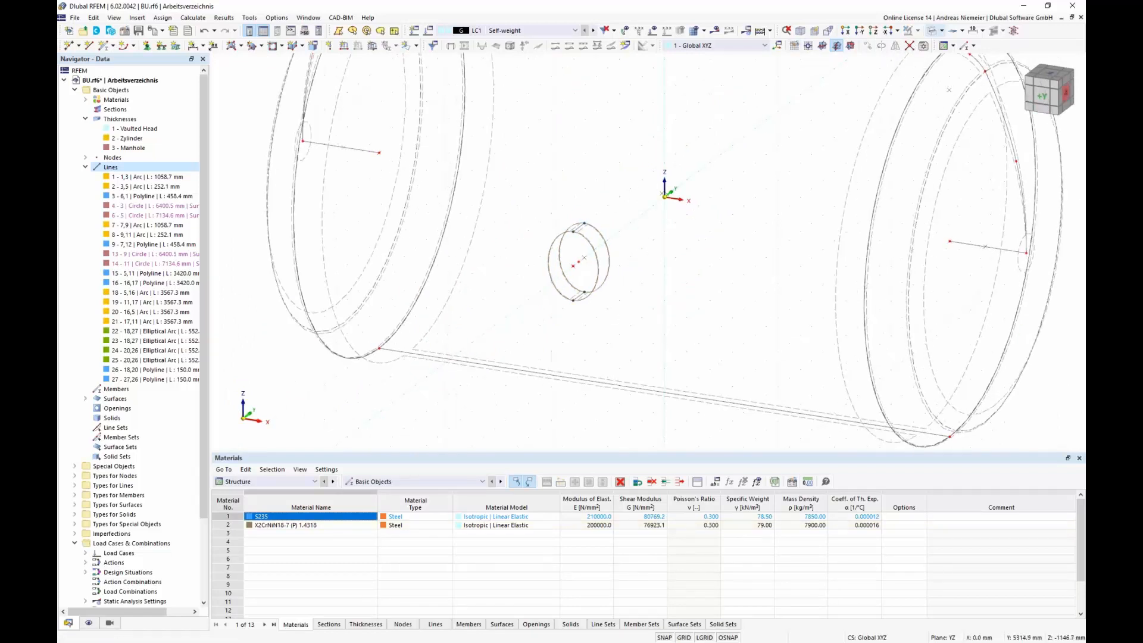
{"action": "left_click", "coordinate": [1067, 102]}
{"action": "scroll", "coordinate": [476, 190], "scroll_direction": "up", "scroll_amount": 2}
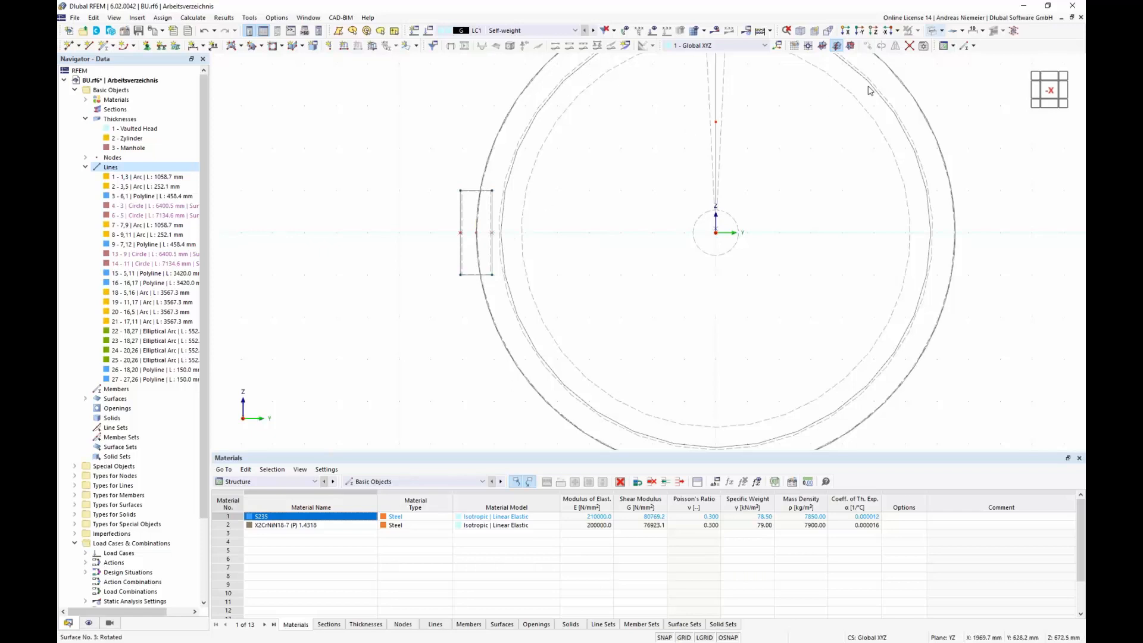
{"action": "left_click", "coordinate": [942, 30]}
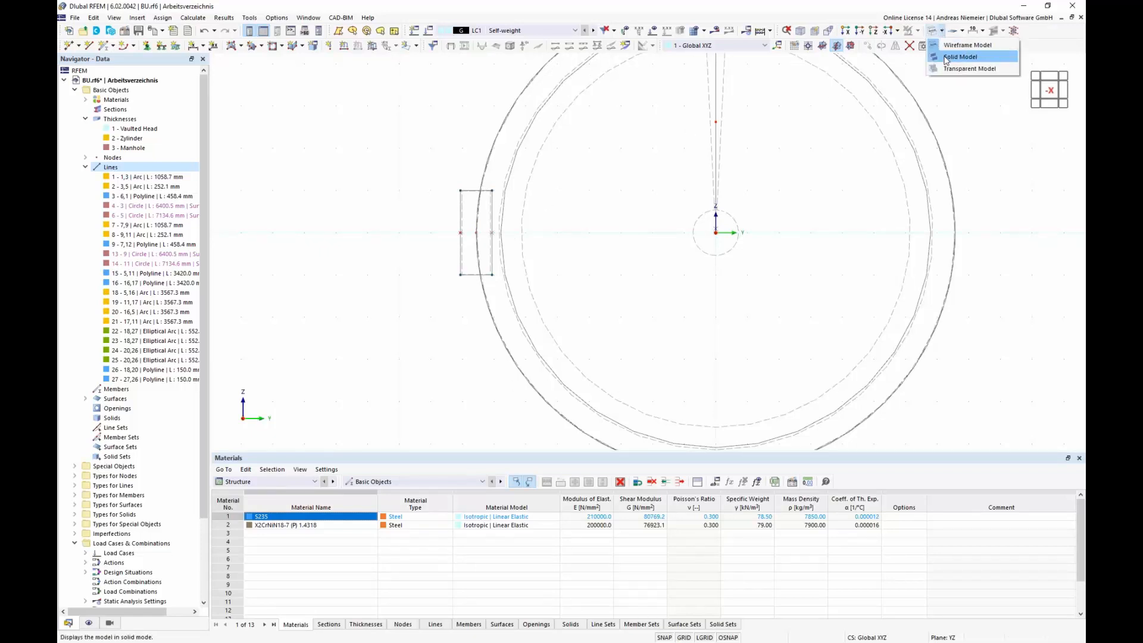
{"action": "left_click", "coordinate": [960, 57]}
{"action": "scroll", "coordinate": [503, 224], "scroll_direction": "down", "scroll_amount": 3}
{"action": "mouse_move", "coordinate": [370, 225]}
{"action": "middle_mouse_down"}
{"action": "mouse_move", "coordinate": [681, 253]}
{"action": "mouse_move", "coordinate": [658, 252]}
{"action": "middle_mouse_up"}
{"action": "scroll", "coordinate": [659, 247], "scroll_direction": "up", "scroll_amount": 4}
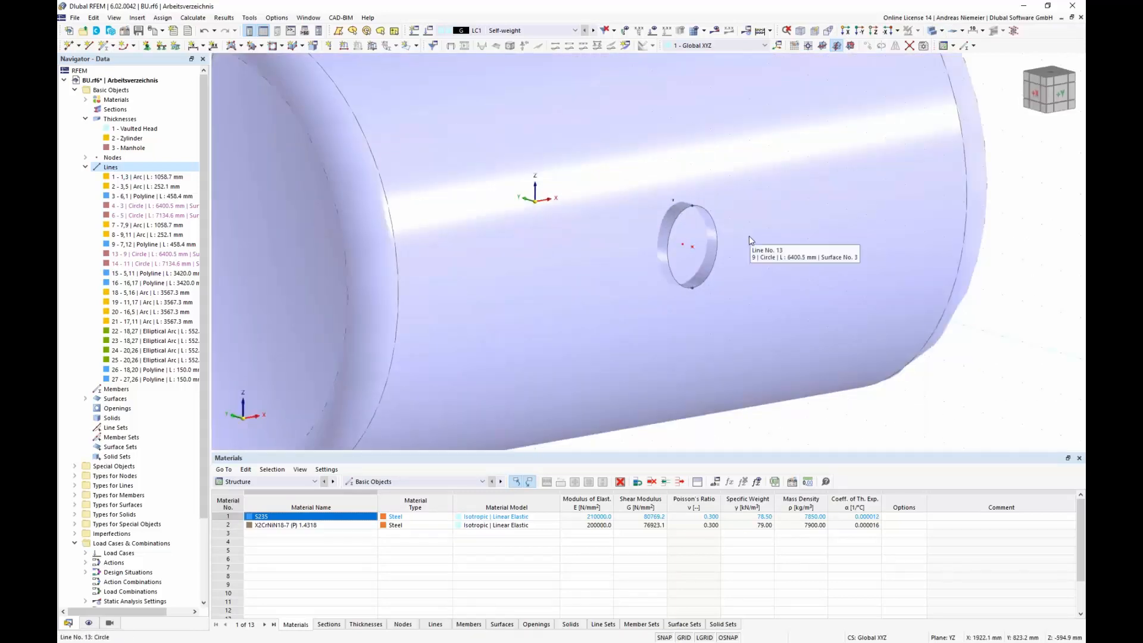
{"action": "scroll", "coordinate": [771, 216], "scroll_direction": "down", "scroll_amount": 4}
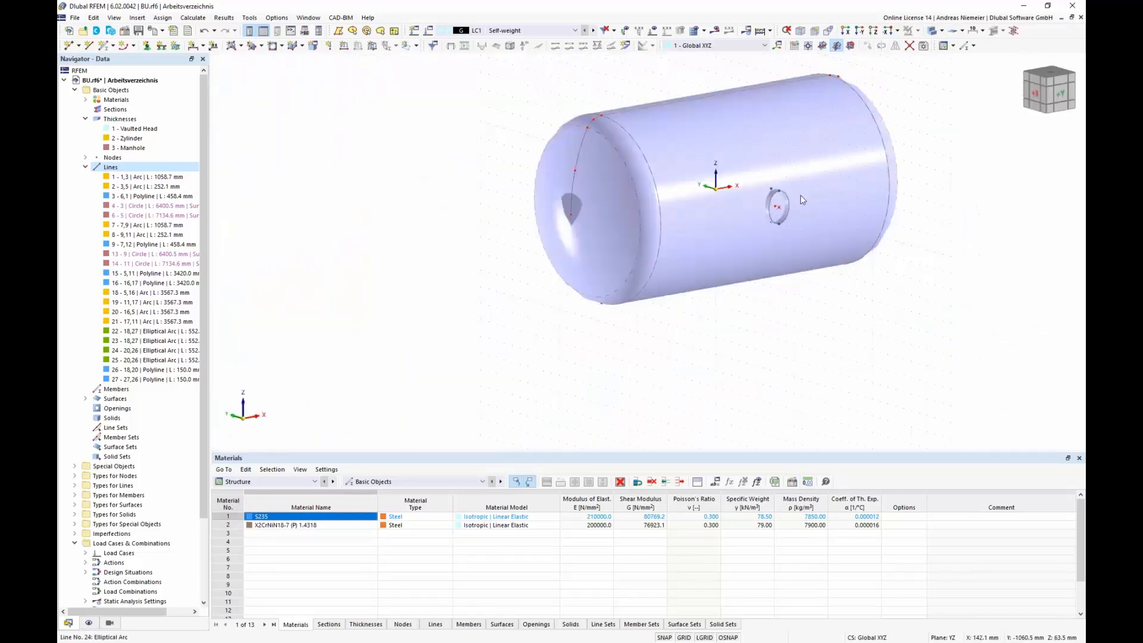
{"action": "scroll", "coordinate": [920, 143], "scroll_direction": "down", "scroll_amount": 1}
{"action": "middle_click_drag", "start_coordinate": [926, 153], "coordinate": [862, 253]}
{"action": "scroll", "coordinate": [882, 162], "scroll_direction": "down", "scroll_amount": 2}
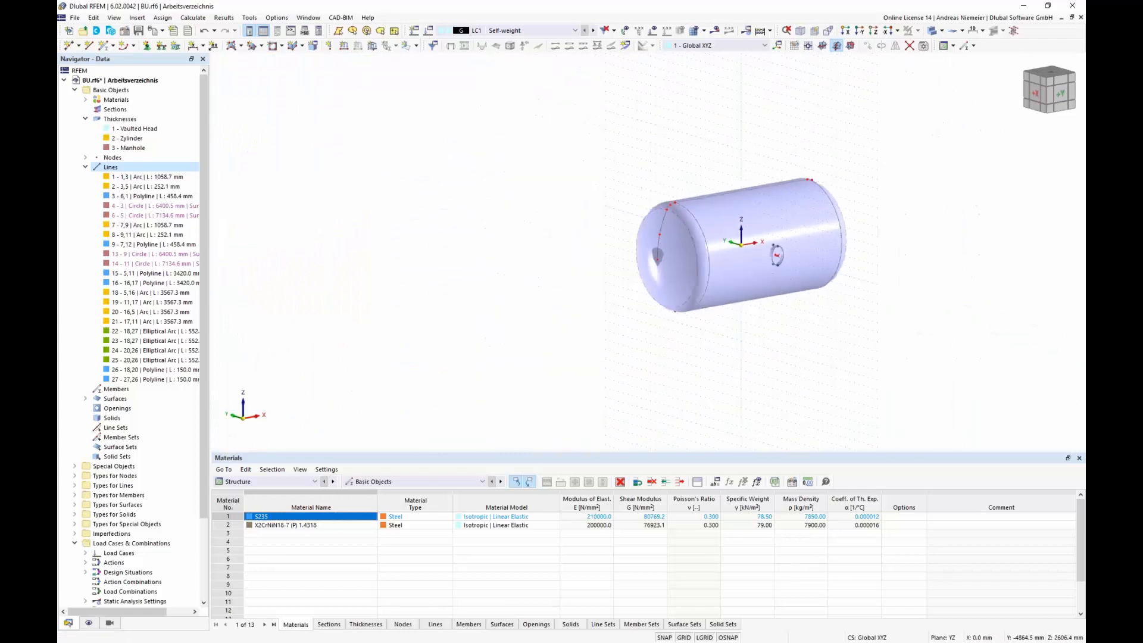
Step: Isolate the cylinder shell and the manhole with Visibility by Selected Objects, hiding the vaulted heads
{"action": "middle_click_drag", "start_coordinate": [881, 164], "coordinate": [804, 301], "text": "ctrl"}
{"action": "scroll", "coordinate": [778, 330], "scroll_direction": "up", "scroll_amount": 3}
{"action": "left_click_drag", "start_coordinate": [777, 329], "coordinate": [685, 235]}
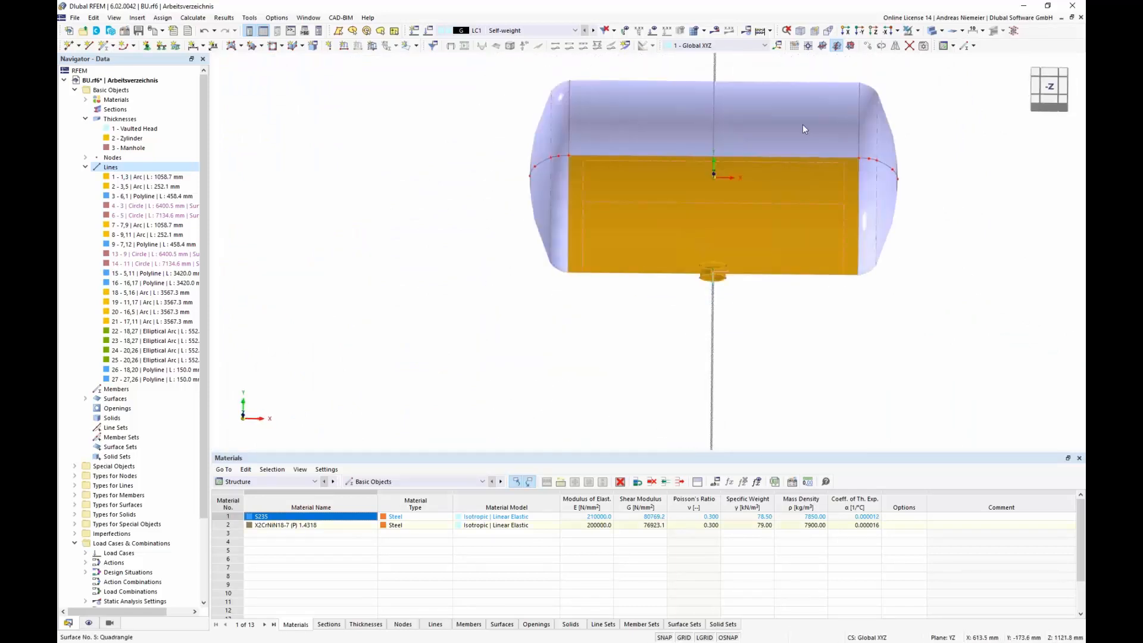
{"action": "left_click", "coordinate": [917, 32]}
{"action": "left_click", "coordinate": [930, 44]}
{"action": "middle_click_drag", "start_coordinate": [741, 360], "coordinate": [755, 225], "text": "ctrl"}
{"action": "key", "text": "Escape"}
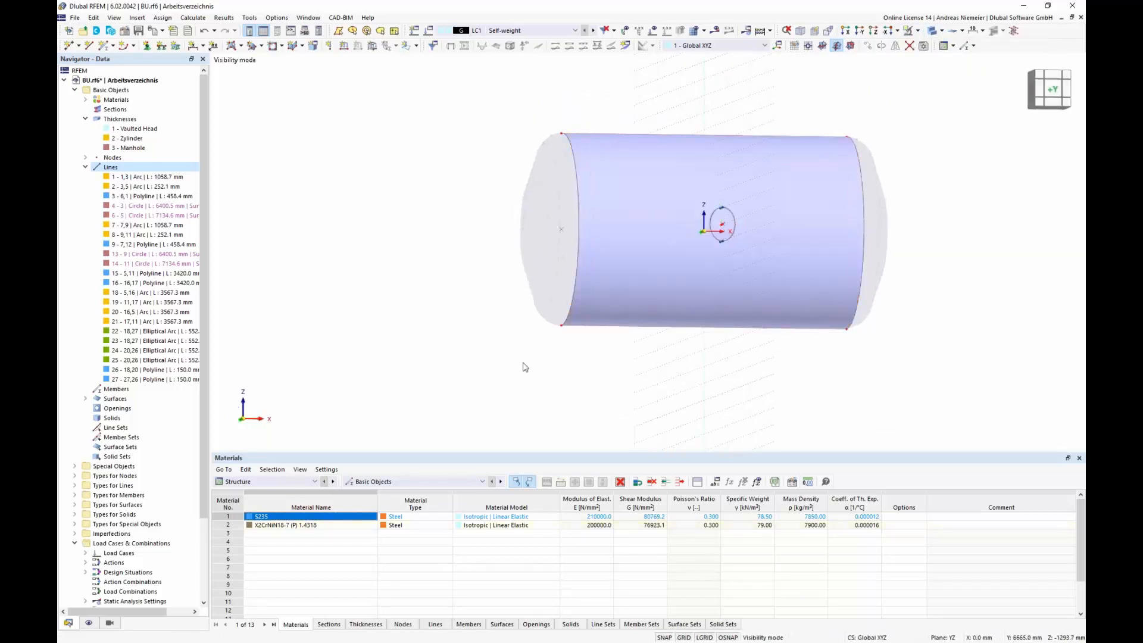
Step: Divide the cylinder shell and manhole surfaces by their intersection and create the openings
{"action": "middle_click_drag", "start_coordinate": [441, 186], "coordinate": [417, 225], "text": "ctrl"}
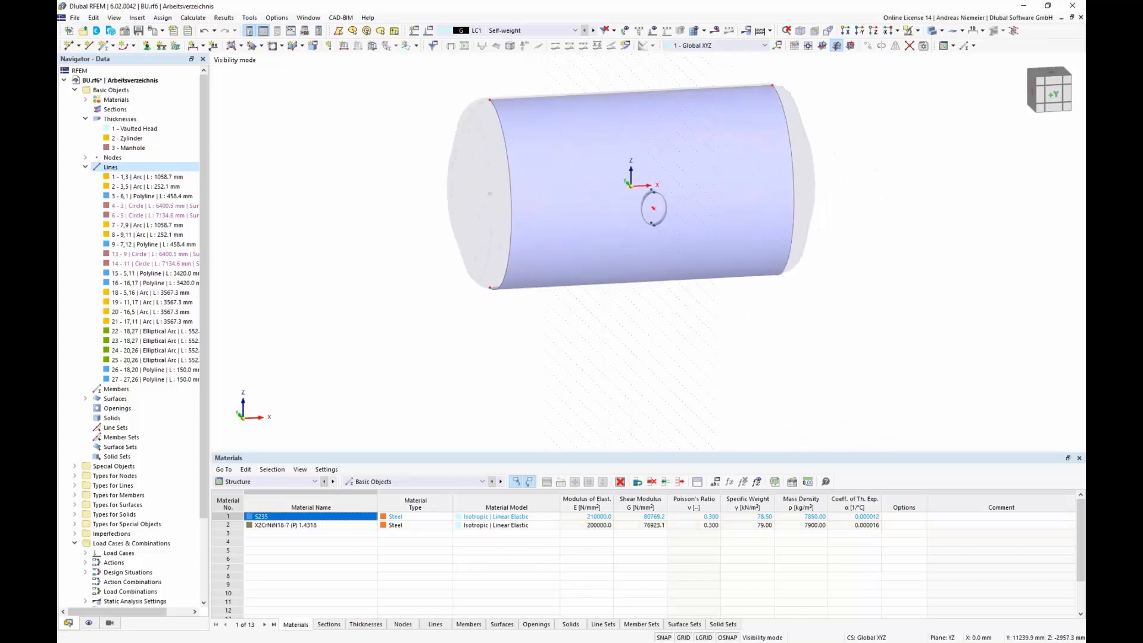
{"action": "scroll", "coordinate": [658, 188], "scroll_direction": "up", "scroll_amount": 3}
{"action": "scroll", "coordinate": [661, 229], "scroll_direction": "down", "scroll_amount": 1}
{"action": "left_click_drag", "start_coordinate": [701, 389], "coordinate": [601, 143]}
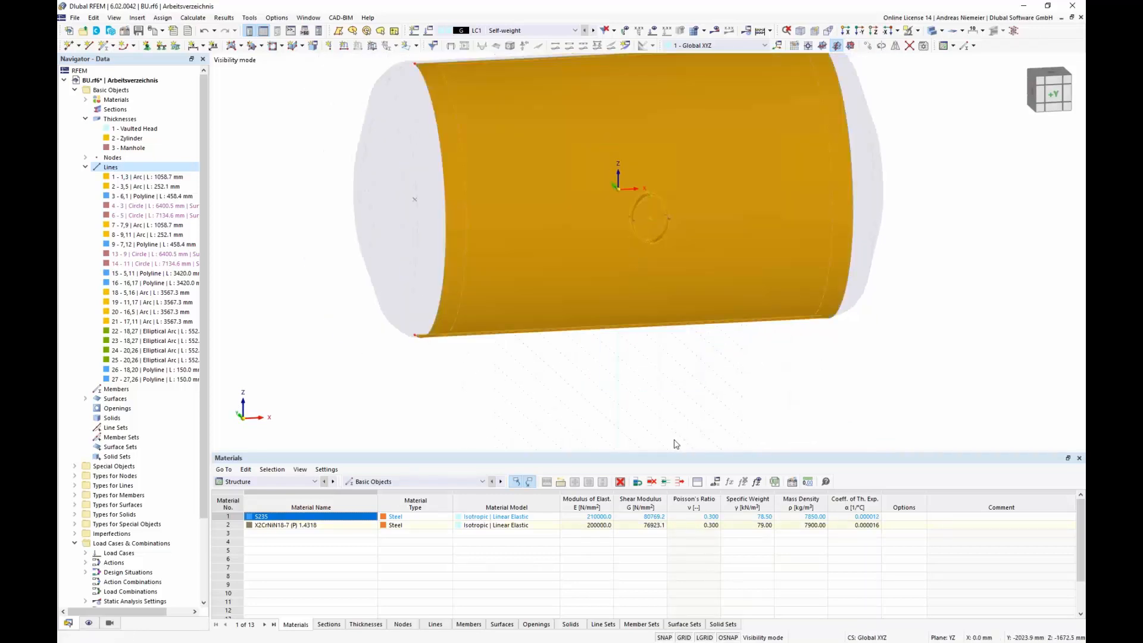
{"action": "right_click", "coordinate": [669, 148]}
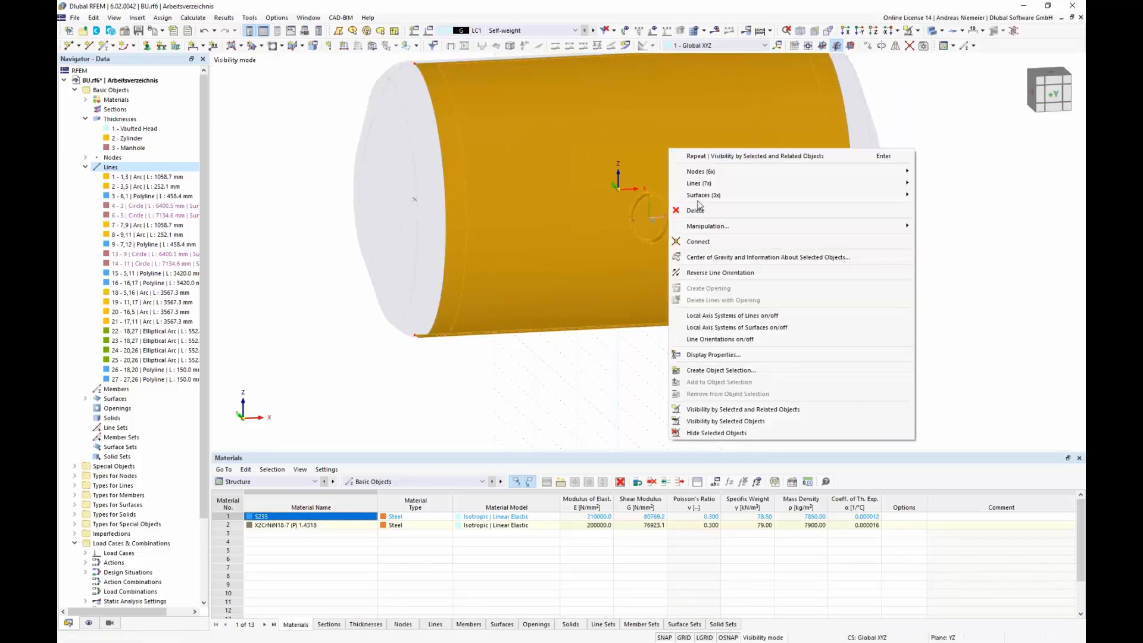
{"action": "mouse_move", "coordinate": [723, 198]}
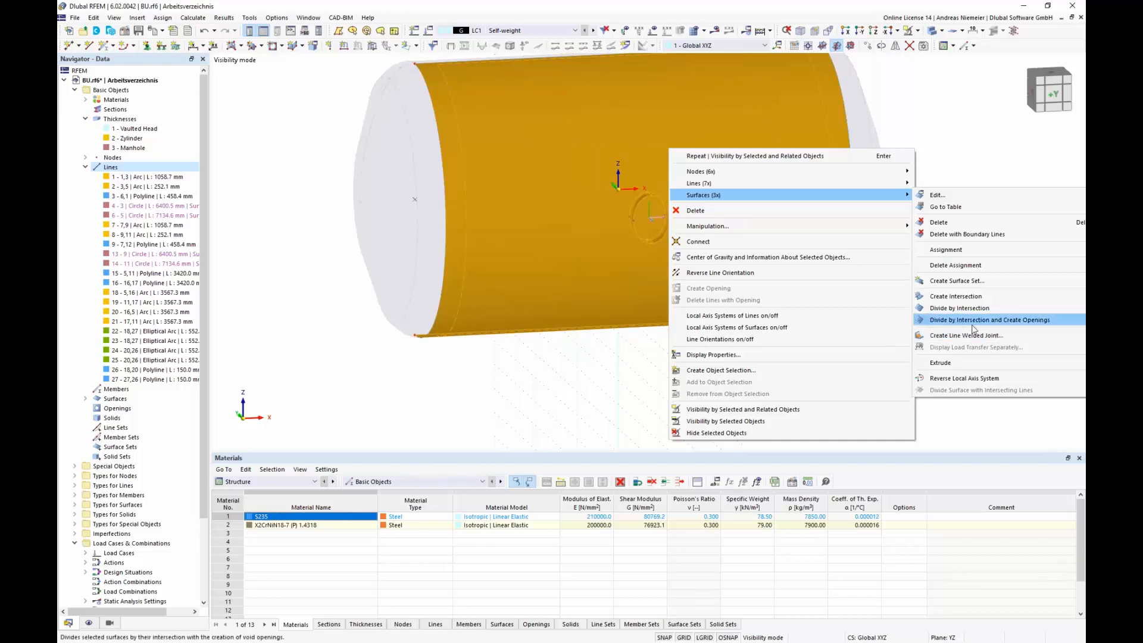
{"action": "left_click", "coordinate": [1032, 320]}
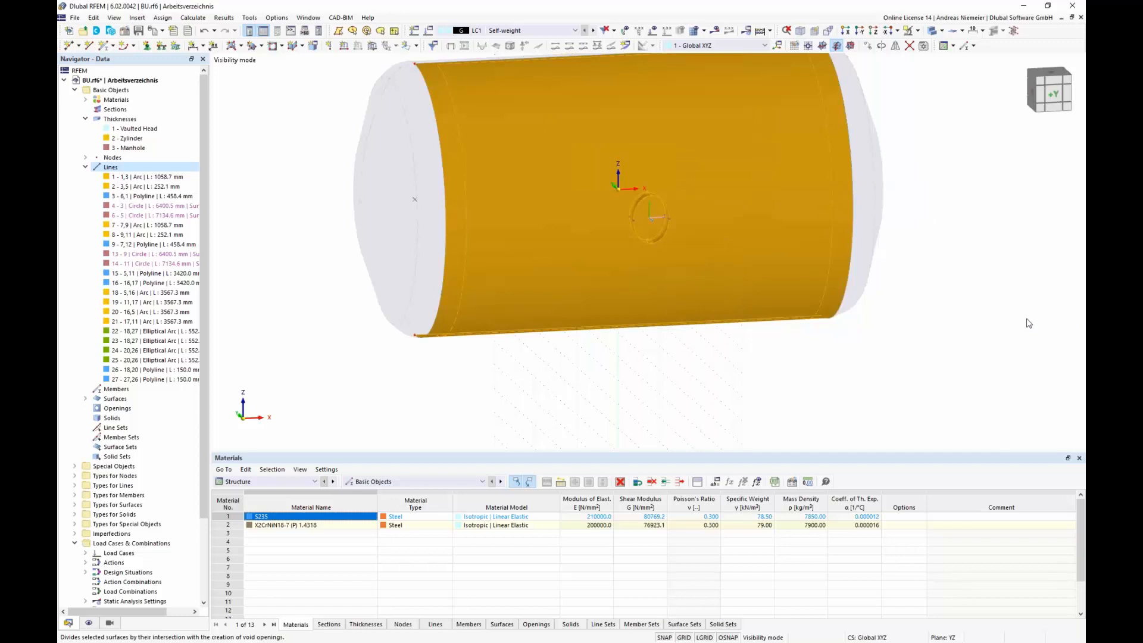
Step: Examine the divided manhole surfaces and the thickness, material and geometry type of the outer trimmed part
{"action": "middle_click_drag", "start_coordinate": [970, 263], "coordinate": [690, 375], "text": "ctrl"}
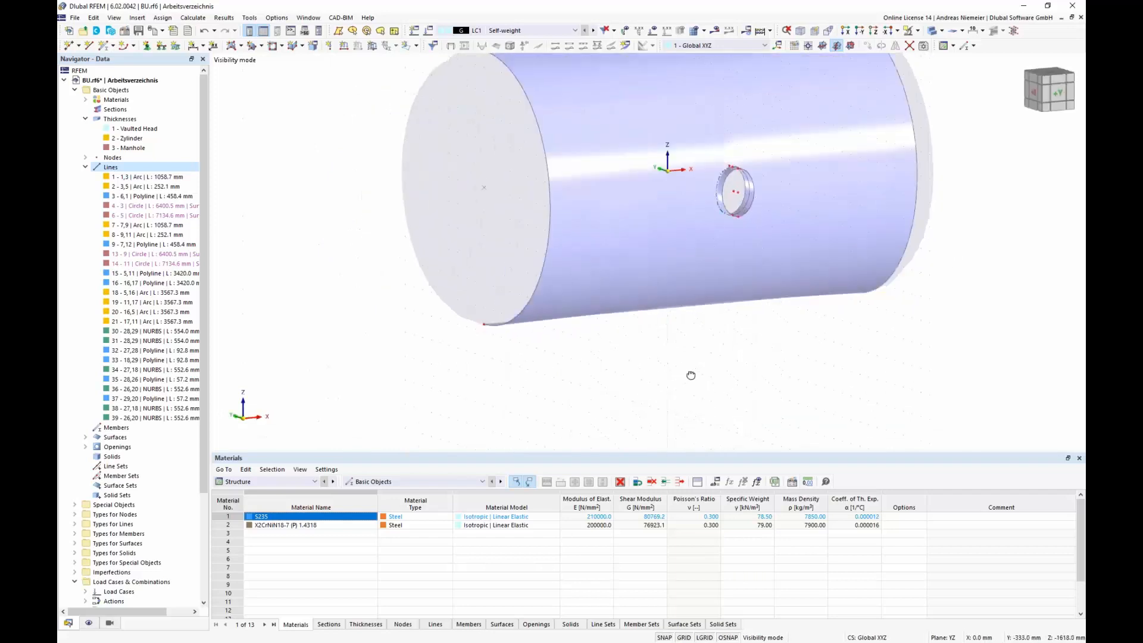
{"action": "scroll", "coordinate": [738, 184], "scroll_direction": "up", "scroll_amount": 5}
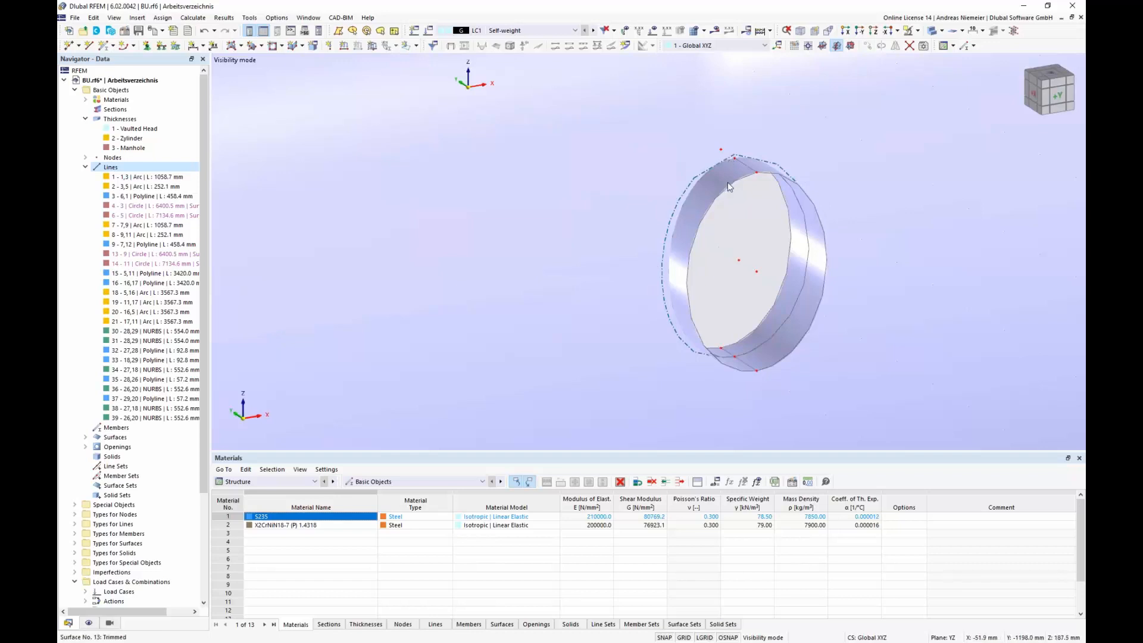
{"action": "left_click", "coordinate": [733, 171]}
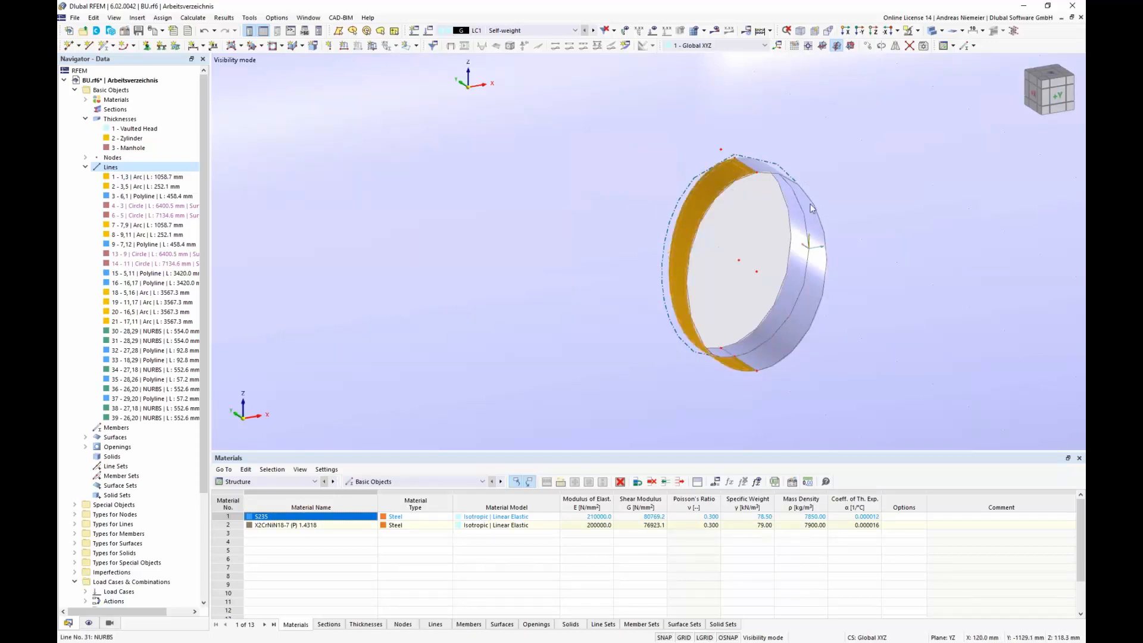
{"action": "left_click", "coordinate": [769, 327]}
{"action": "left_click", "coordinate": [779, 334]}
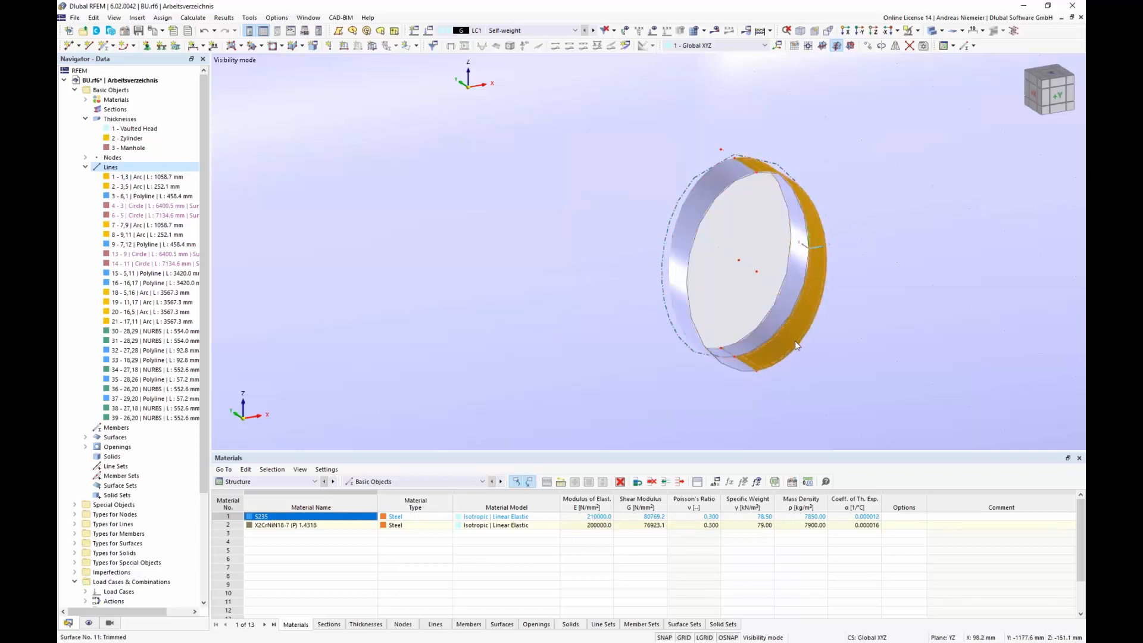
{"action": "double_click", "coordinate": [787, 334]}
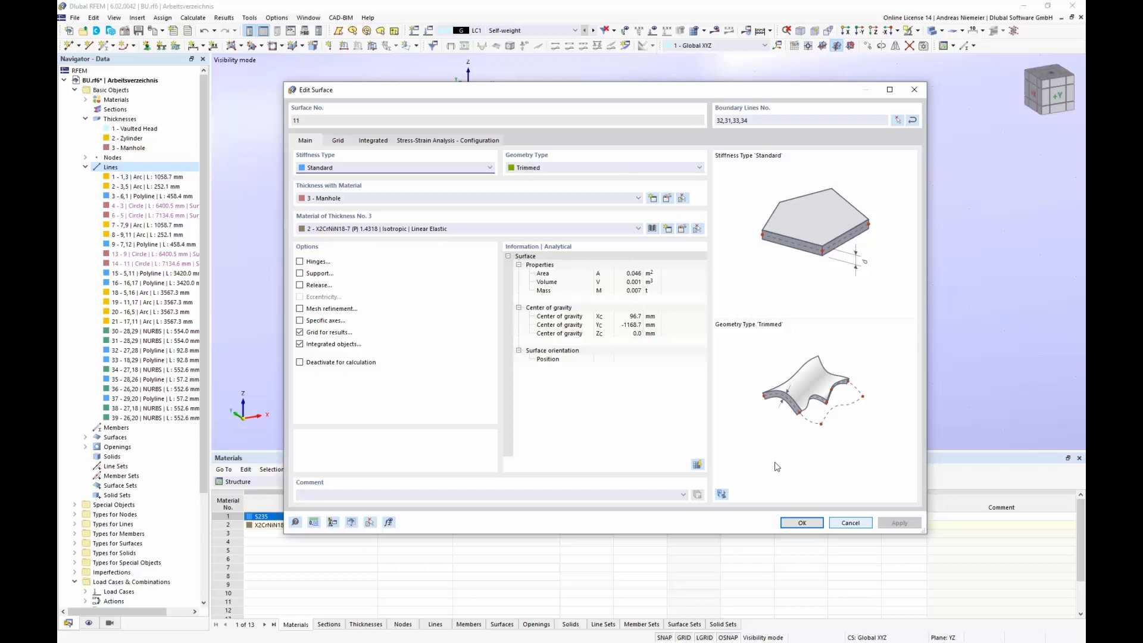
{"action": "left_click", "coordinate": [850, 522]}
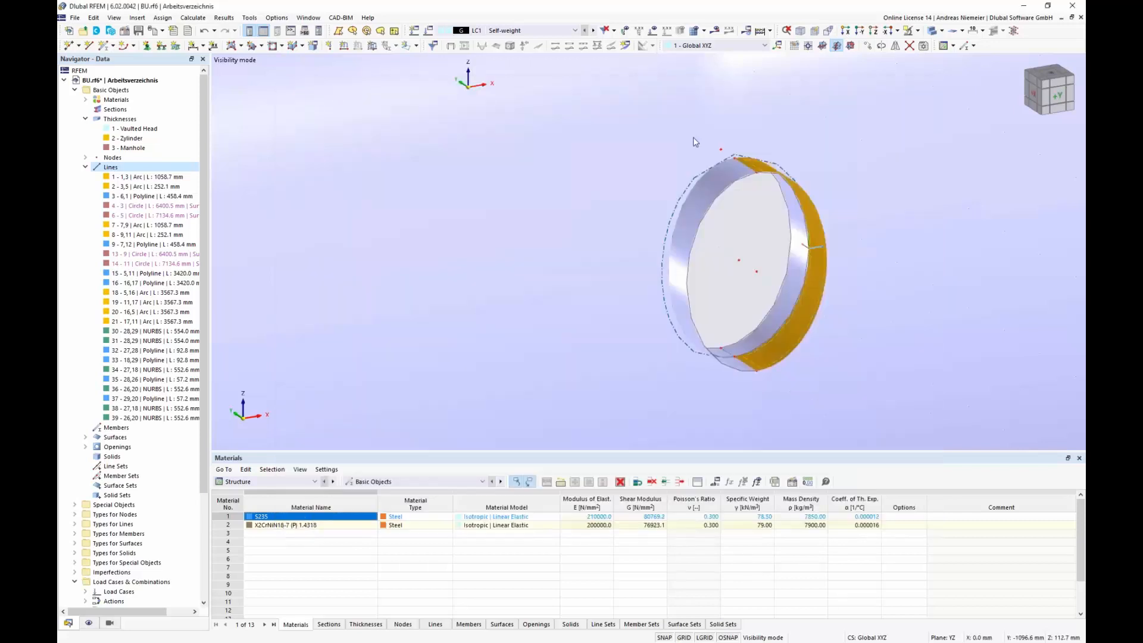
Step: Leave visibility mode and show the complete vessel with its heads again
{"action": "scroll", "coordinate": [626, 184], "scroll_direction": "down", "scroll_amount": 6}
{"action": "mouse_move", "coordinate": [788, 358]}
{"action": "middle_mouse_down", "text": "ctrl"}
{"action": "mouse_move", "coordinate": [735, 358]}
{"action": "mouse_move", "coordinate": [788, 365]}
{"action": "middle_mouse_up", "text": "ctrl"}
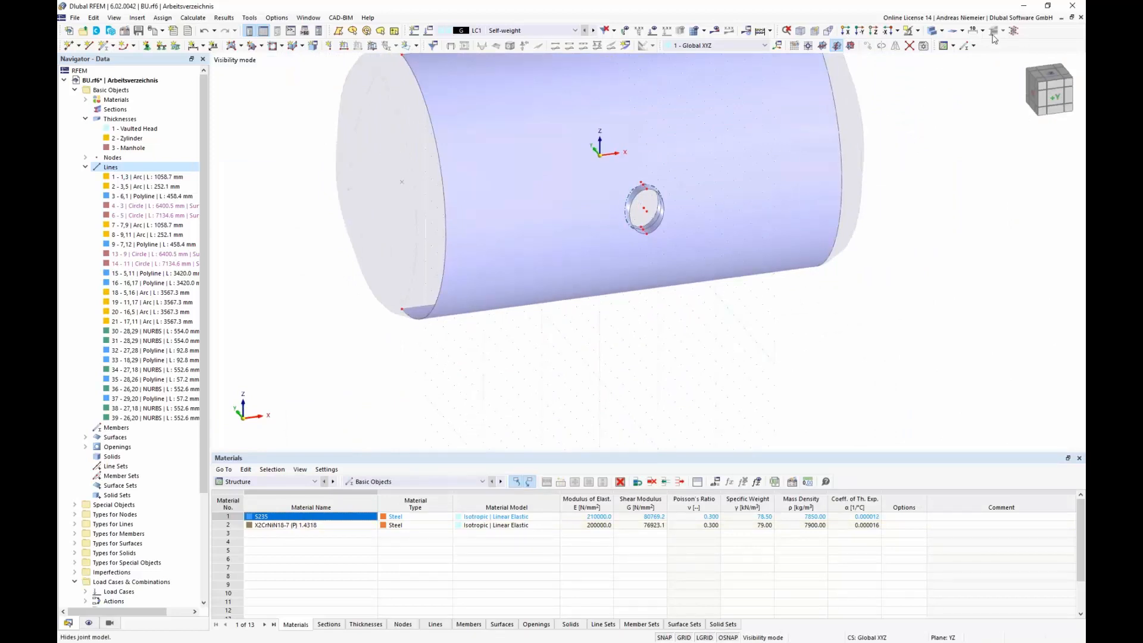
{"action": "left_click", "coordinate": [917, 31]}
{"action": "left_click", "coordinate": [925, 101]}
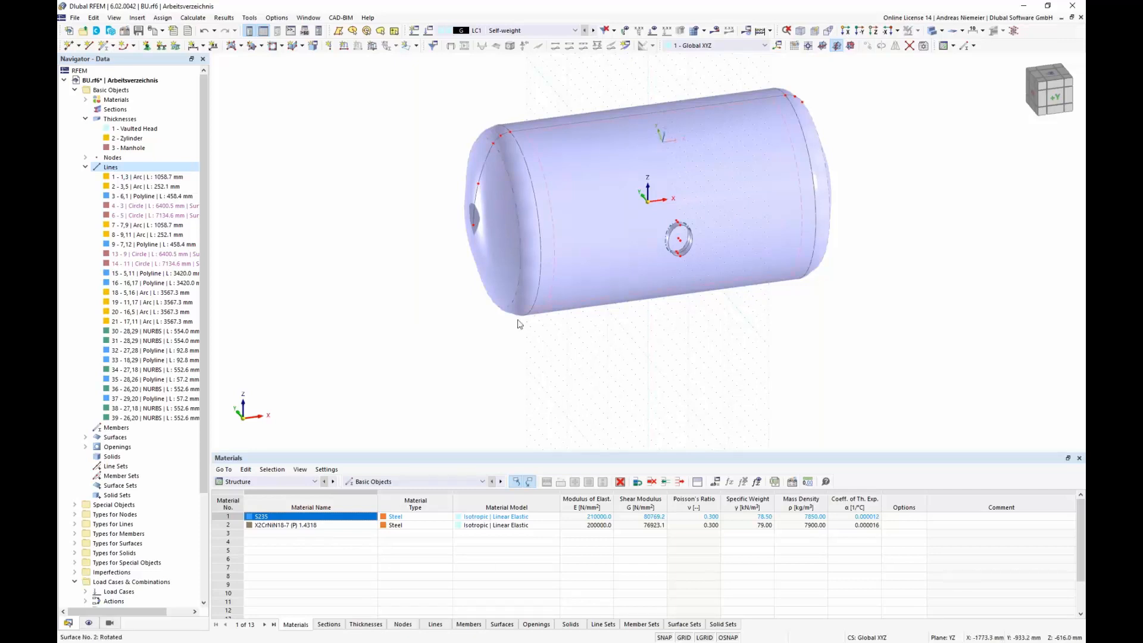
Step: Create a rectangular surface without thickness in the YZ plane from (0, 1200, -400) to (0, -1200, -1400) mm
{"action": "left_click", "coordinate": [1031, 99]}
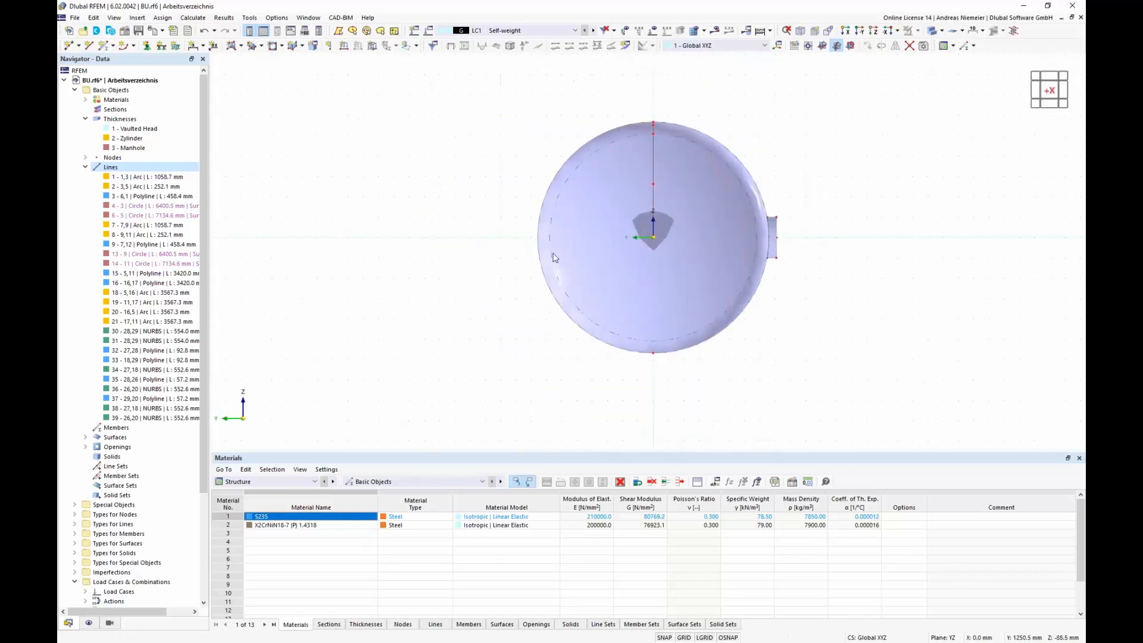
{"action": "left_click", "coordinate": [243, 48]}
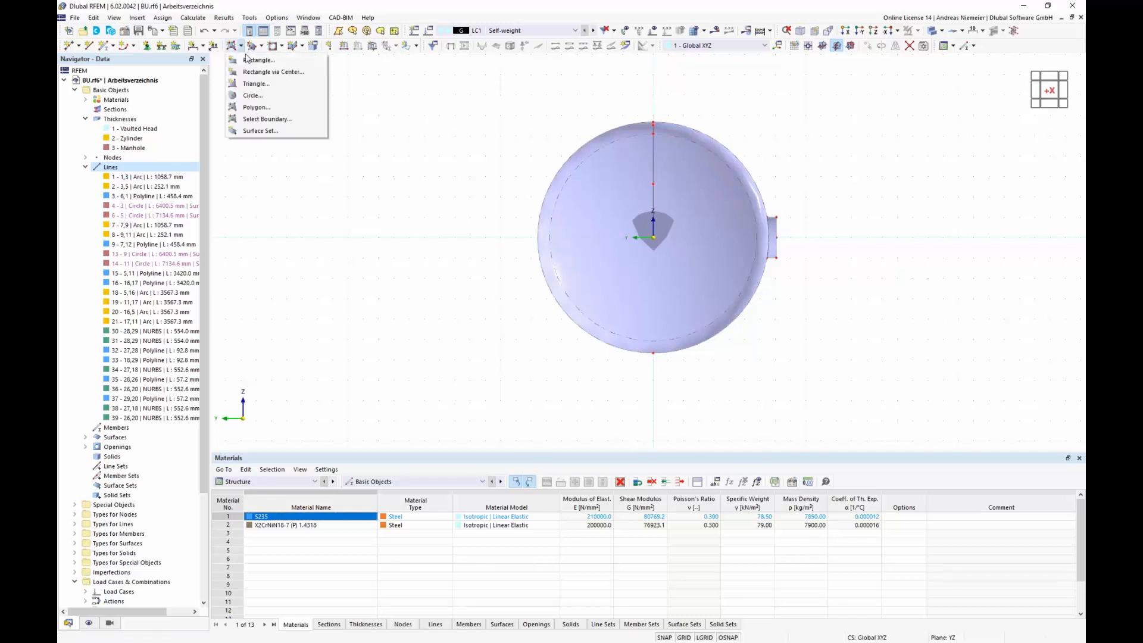
{"action": "left_click", "coordinate": [253, 58]}
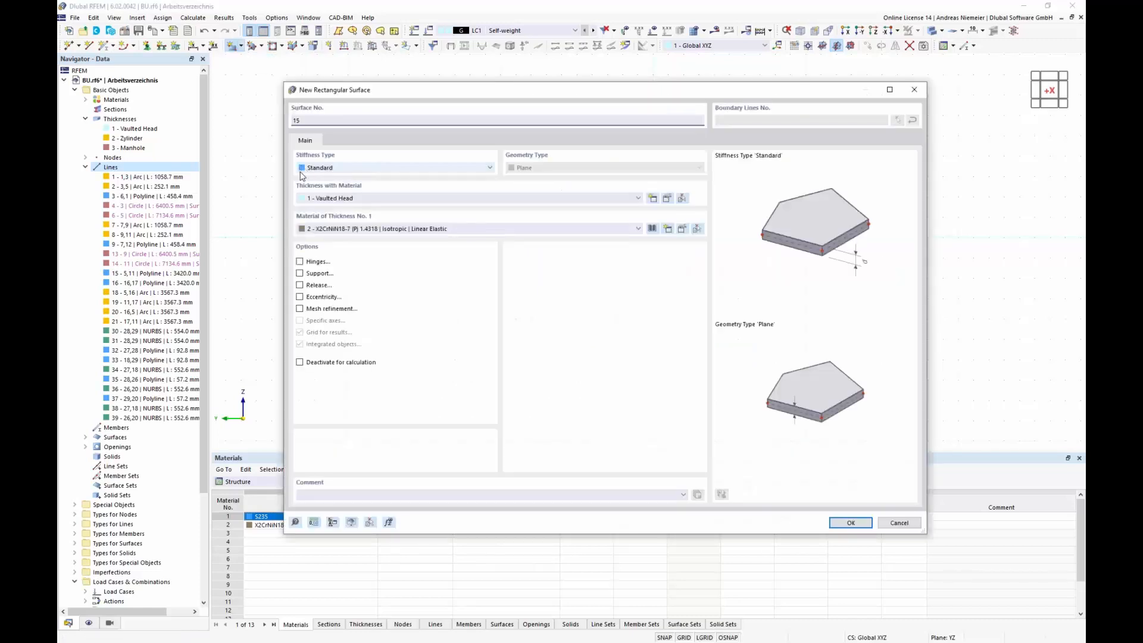
{"action": "left_click", "coordinate": [339, 170]}
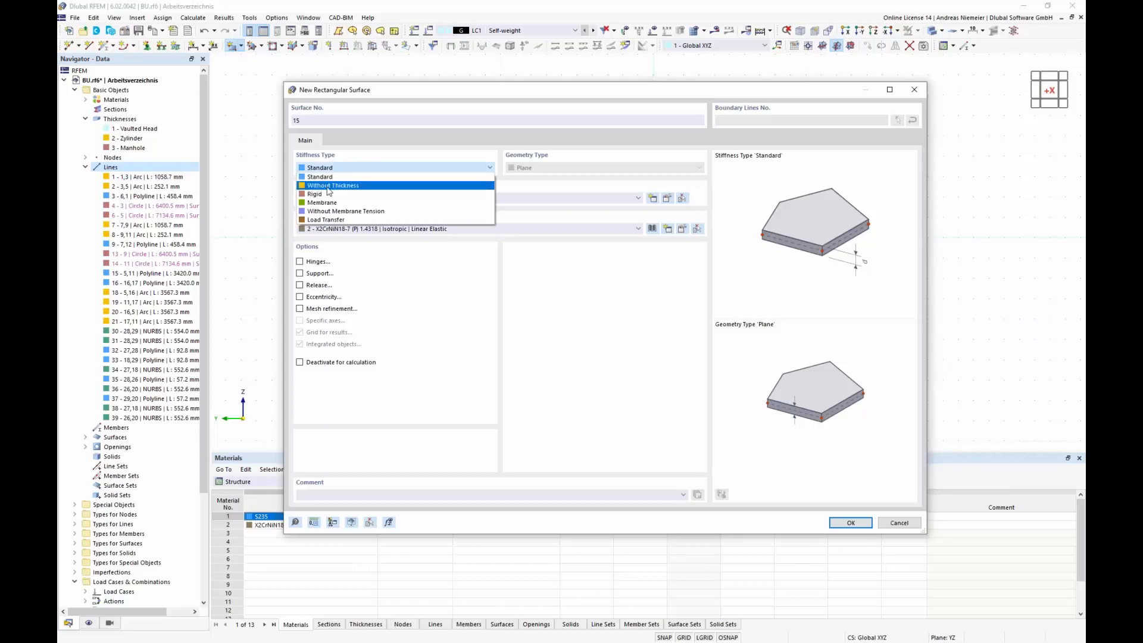
{"action": "left_click", "coordinate": [327, 186]}
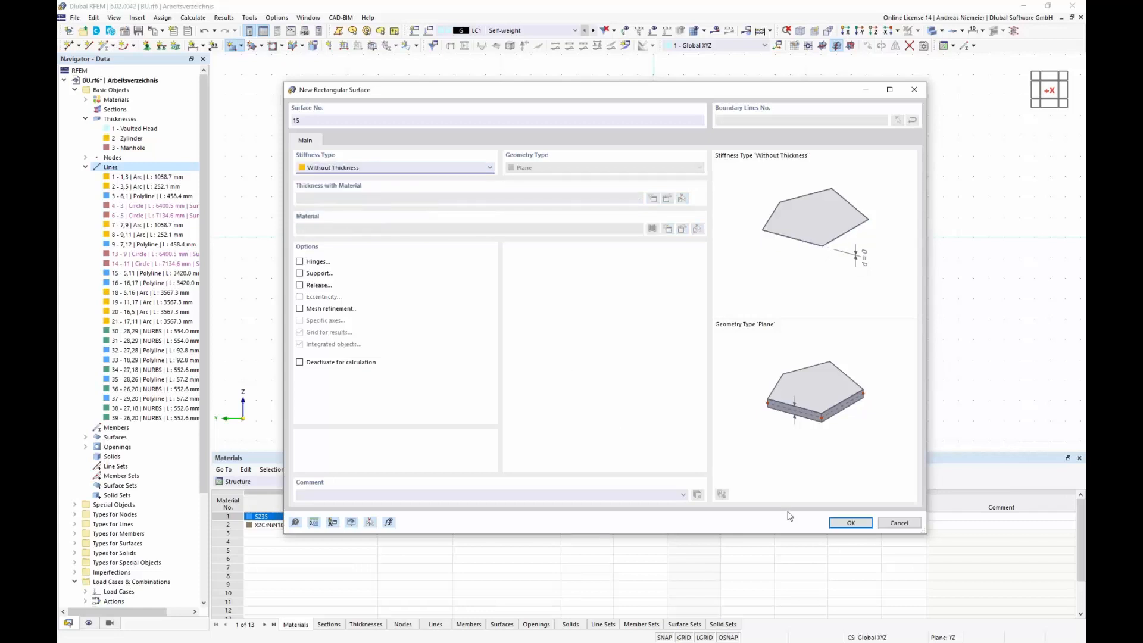
{"action": "left_click", "coordinate": [850, 523]}
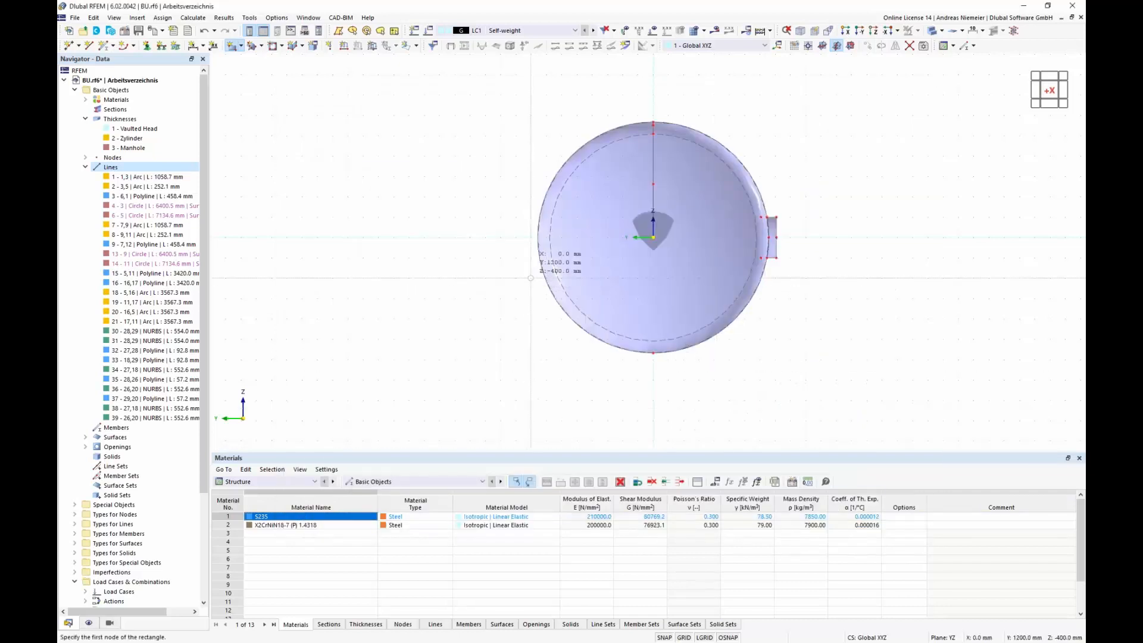
{"action": "left_click", "coordinate": [530, 278]}
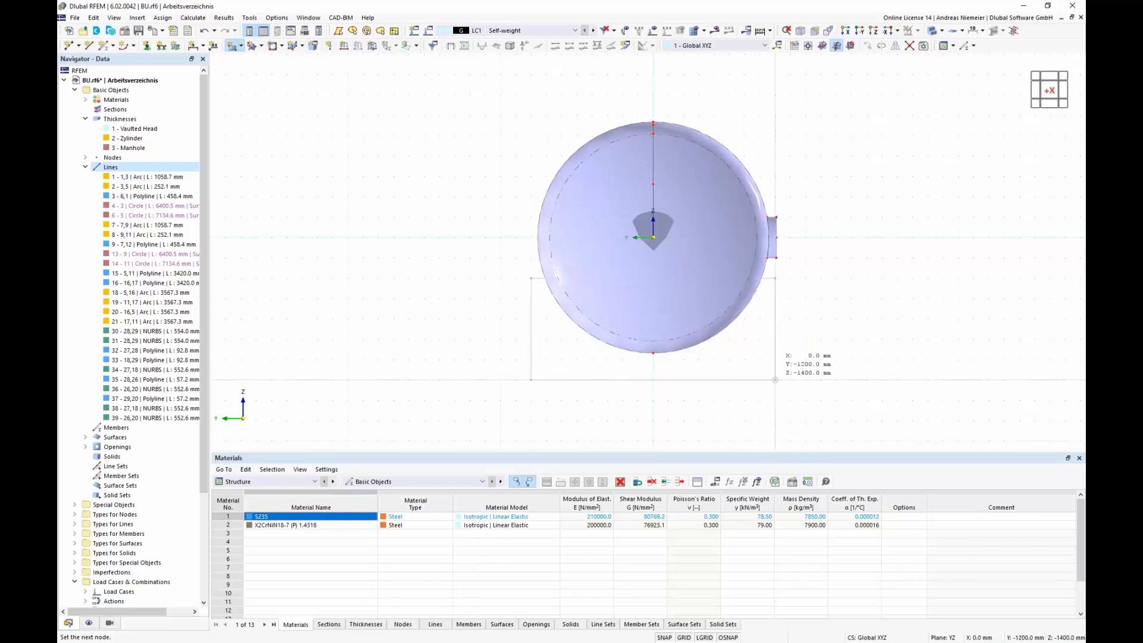
{"action": "left_click", "coordinate": [776, 387]}
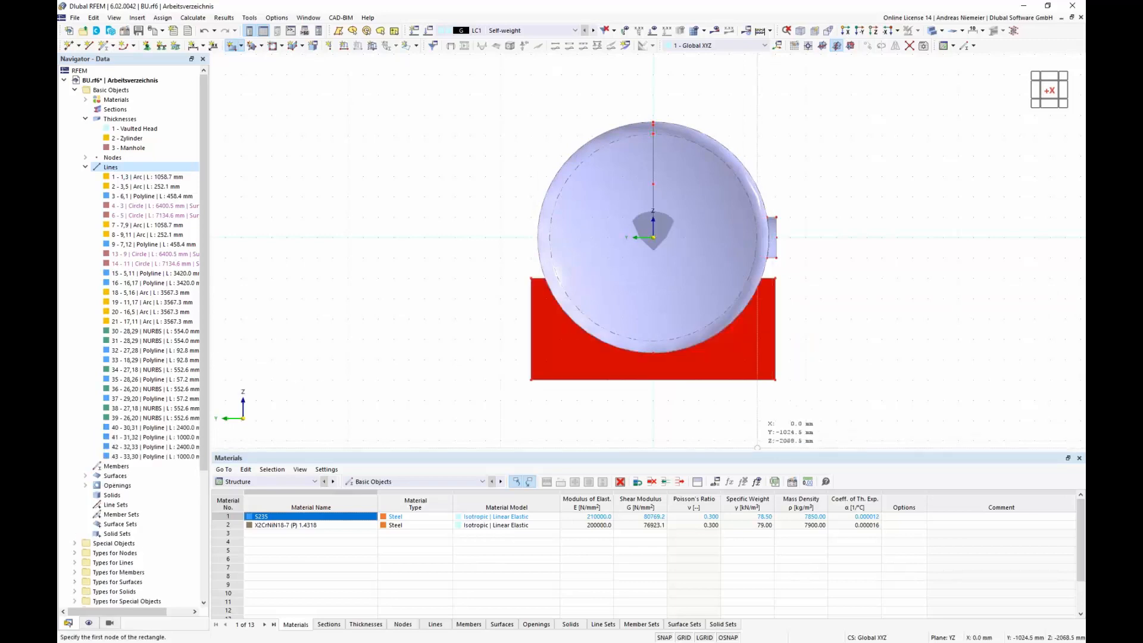
{"action": "key", "text": "Escape"}
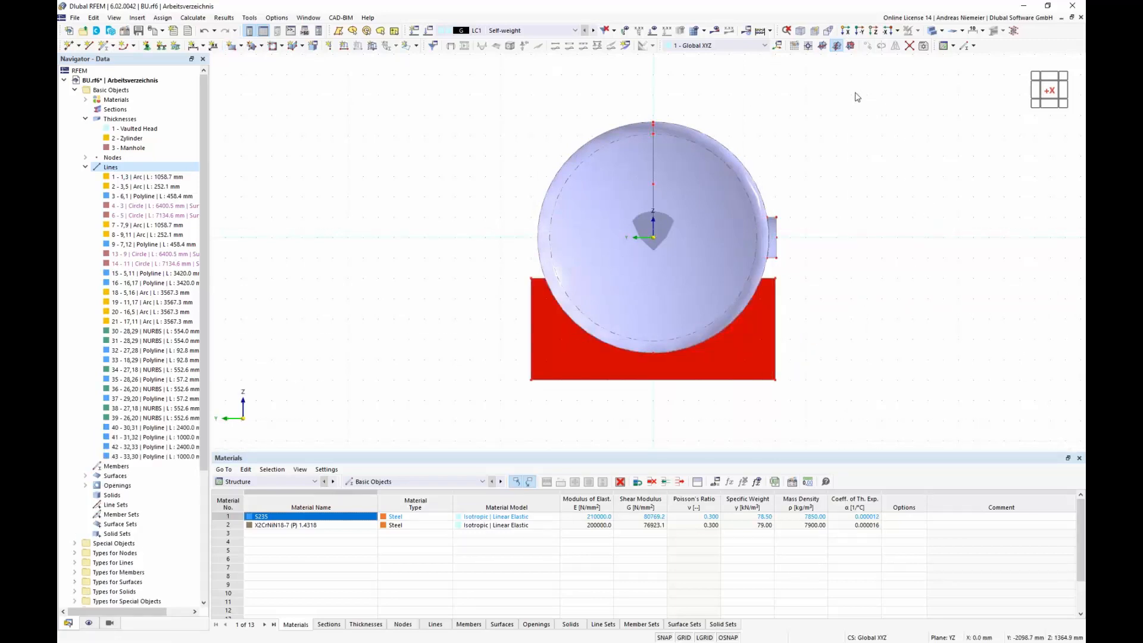
Step: Move the rectangular support surface 1500 mm along the global X axis without creating a copy
{"action": "left_click", "coordinate": [801, 31]}
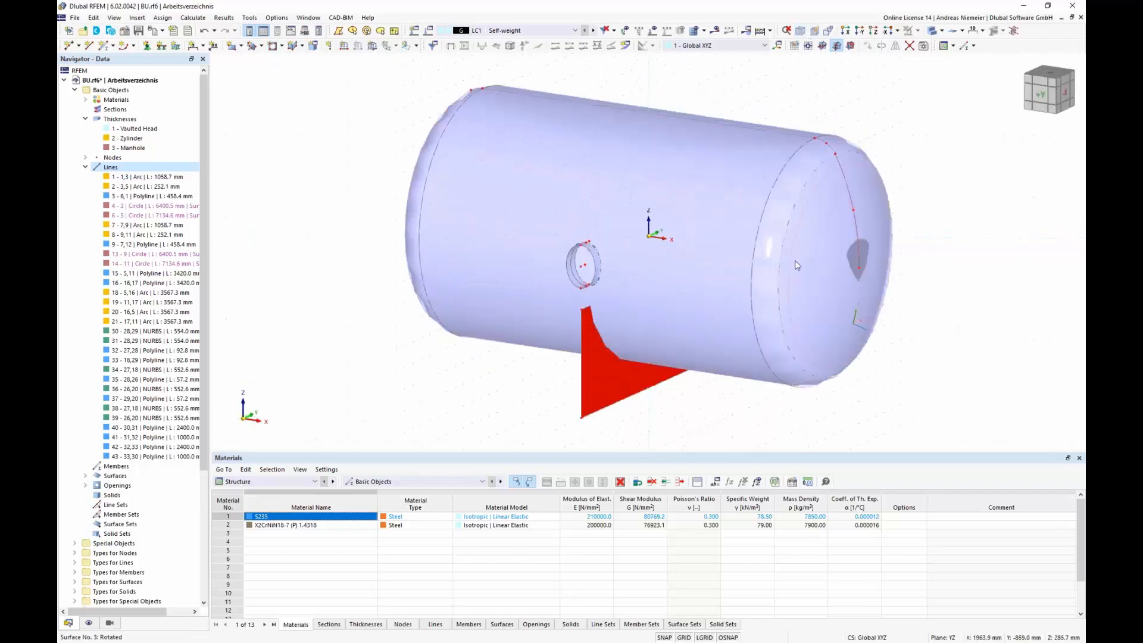
{"action": "left_click", "coordinate": [612, 386]}
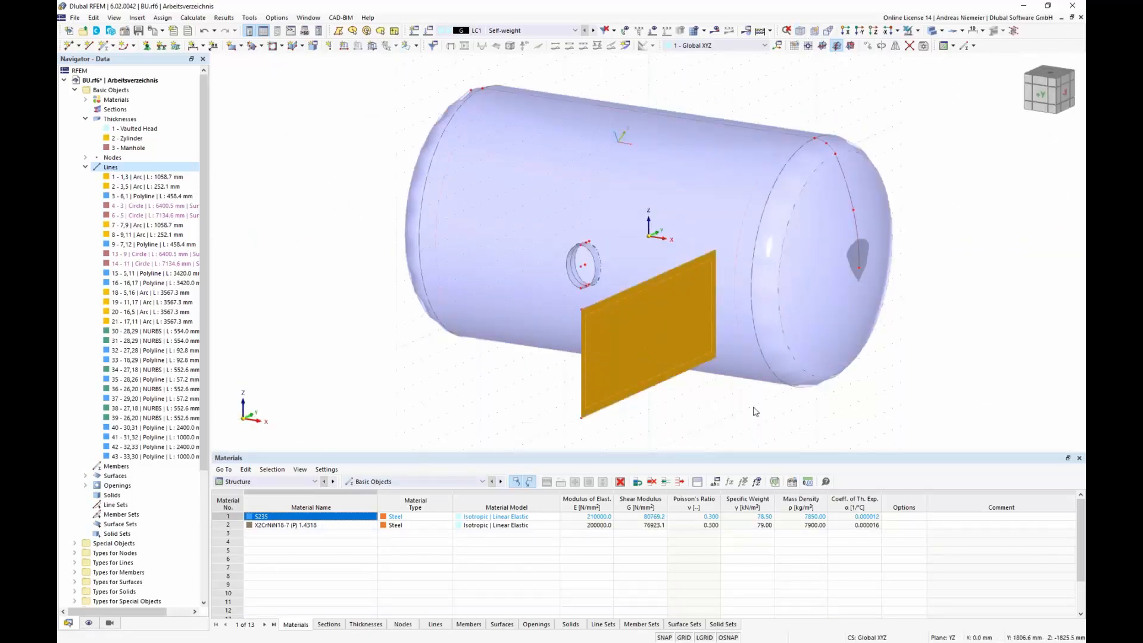
{"action": "left_click", "coordinate": [868, 47]}
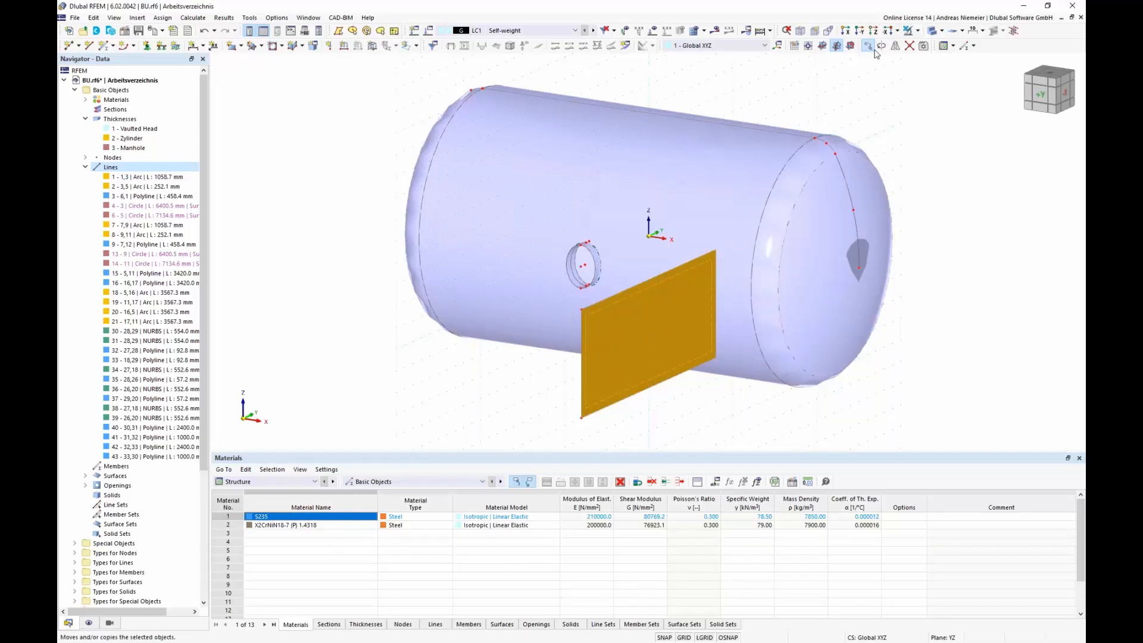
{"action": "left_click", "coordinate": [414, 231]}
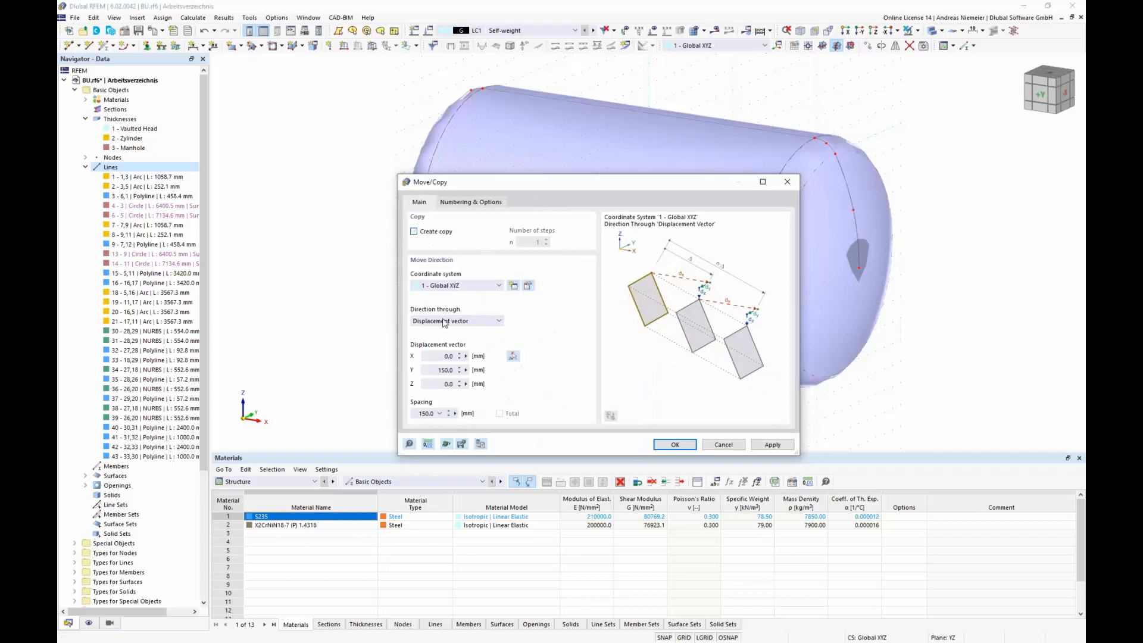
{"action": "left_click", "coordinate": [435, 356]}
{"action": "key", "text": "Tab"}
{"action": "left_click", "coordinate": [675, 444]}
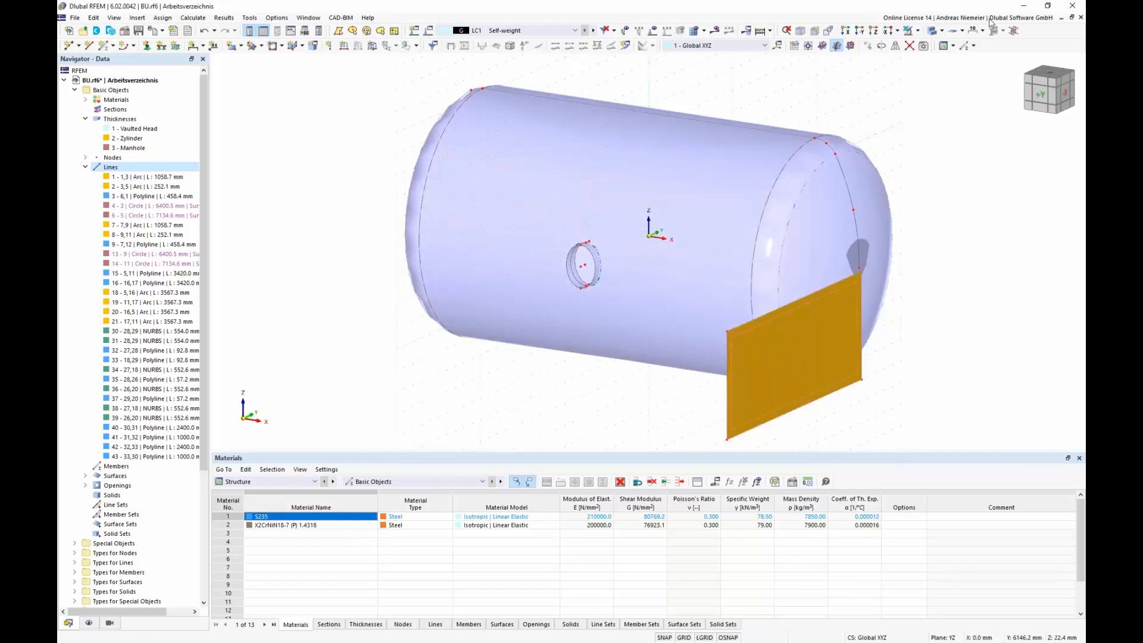
Step: Copy the support surface 3000 mm in negative X, placing a second support near the opposite end of the vessel
{"action": "left_click", "coordinate": [868, 46]}
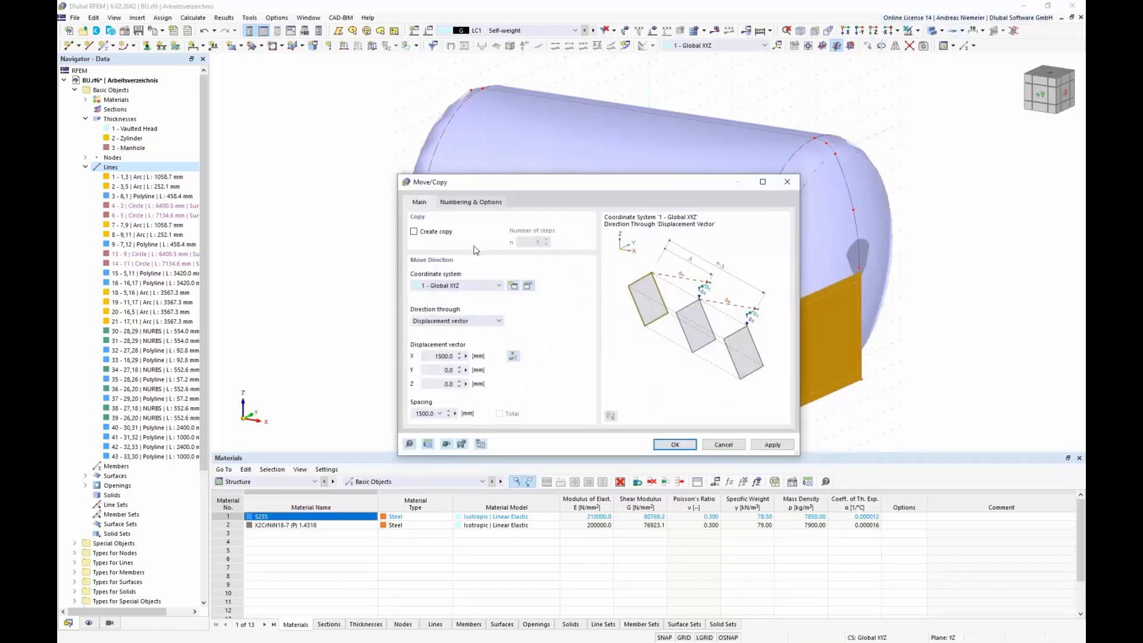
{"action": "left_click", "coordinate": [414, 231]}
{"action": "left_click", "coordinate": [679, 447]}
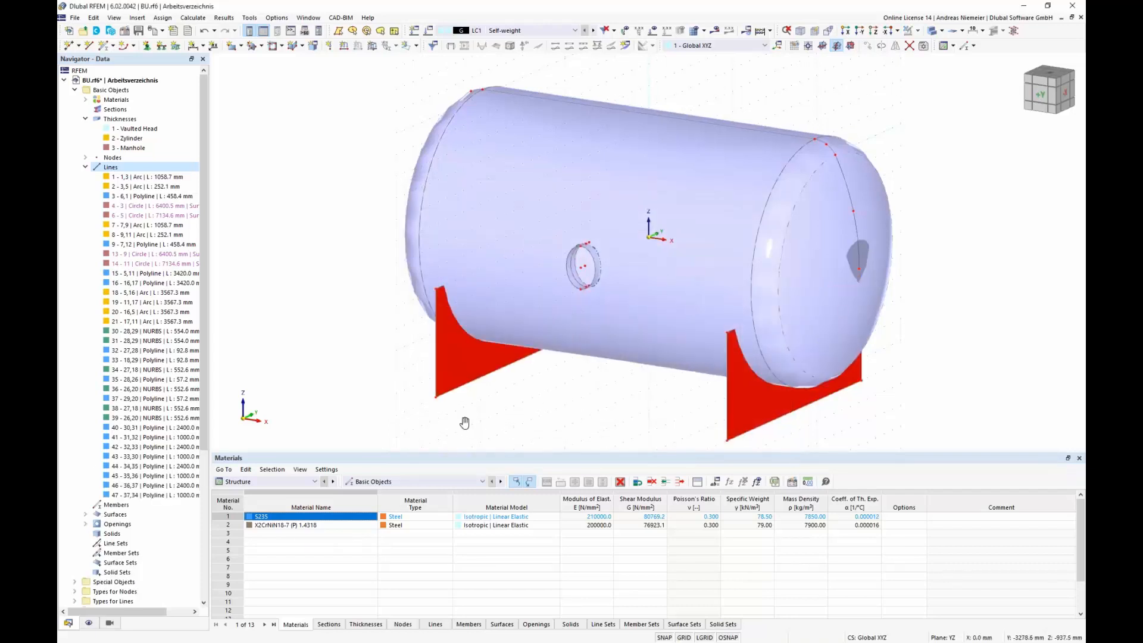
Step: Divide the cylinder shell and the two support surfaces by their intersection
{"action": "middle_click_drag", "start_coordinate": [464, 422], "coordinate": [560, 401], "text": "ctrl"}
{"action": "middle_click_drag", "start_coordinate": [498, 397], "coordinate": [525, 396], "text": "ctrl"}
{"action": "scroll", "coordinate": [525, 394], "scroll_direction": "down", "scroll_amount": 1}
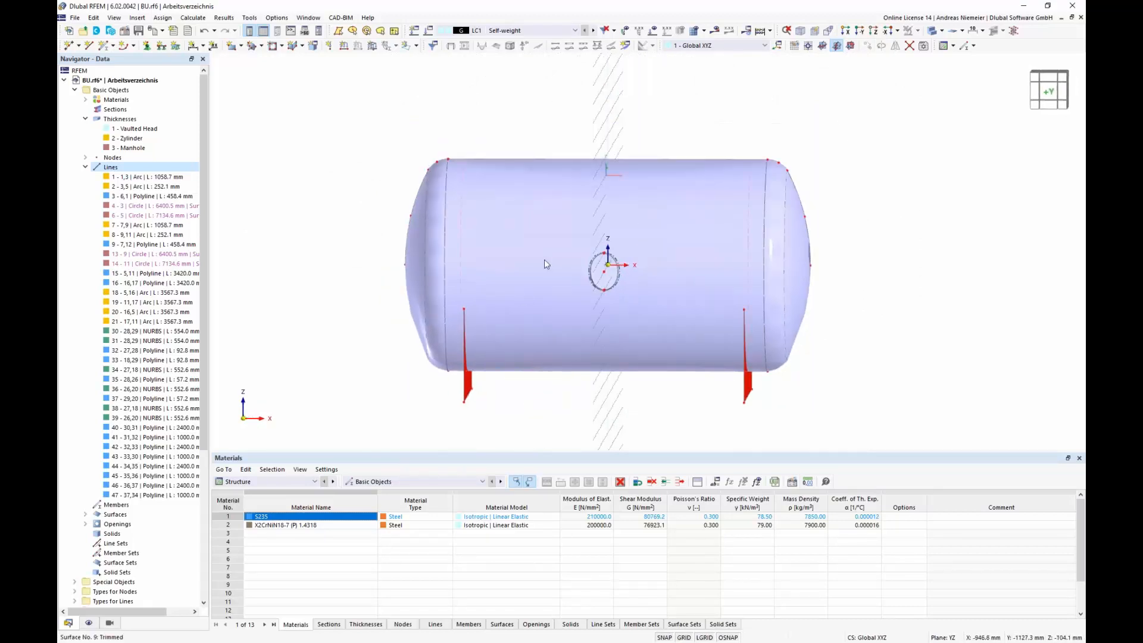
{"action": "middle_click_drag", "start_coordinate": [688, 424], "coordinate": [684, 373]}
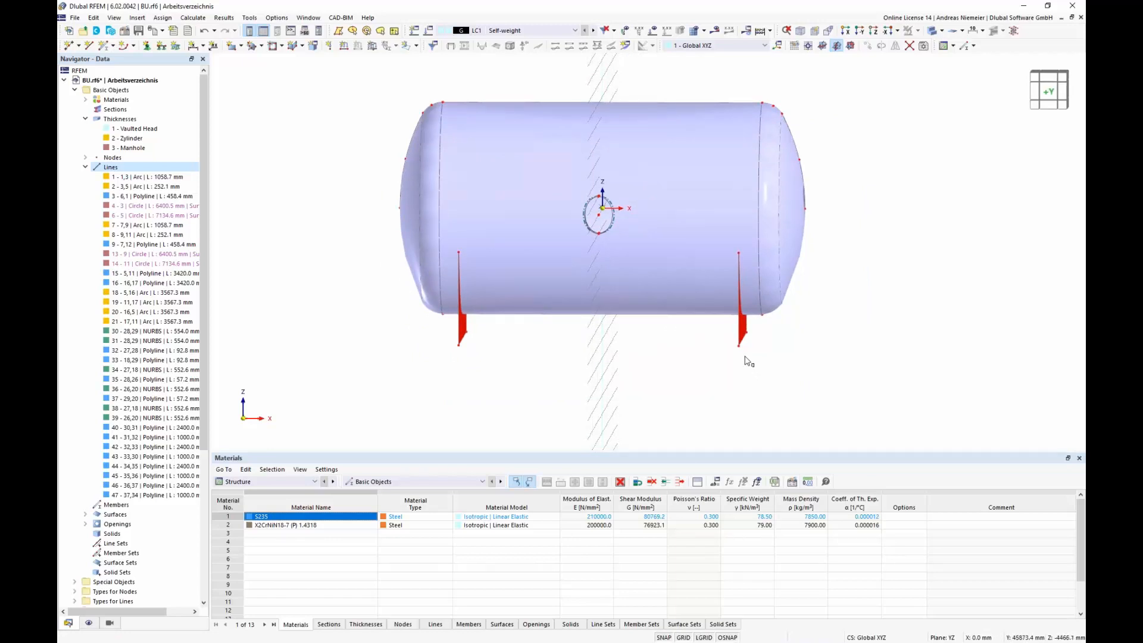
{"action": "left_click_drag", "start_coordinate": [754, 366], "coordinate": [450, 277]}
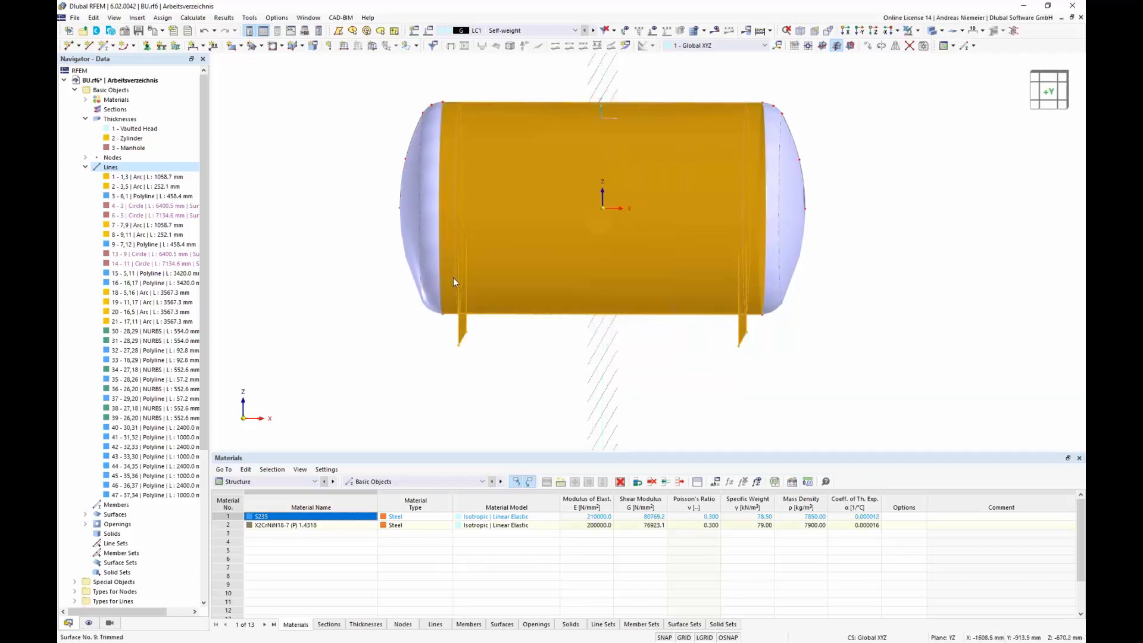
{"action": "right_click", "coordinate": [505, 287]}
{"action": "mouse_move", "coordinate": [744, 336]}
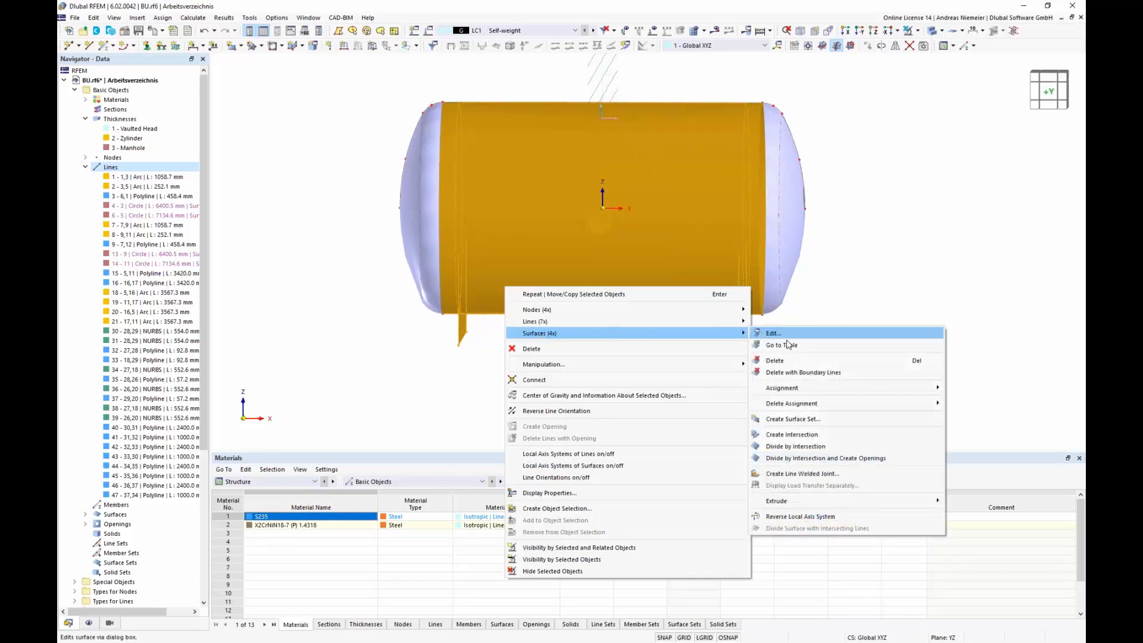
{"action": "left_click", "coordinate": [806, 447]}
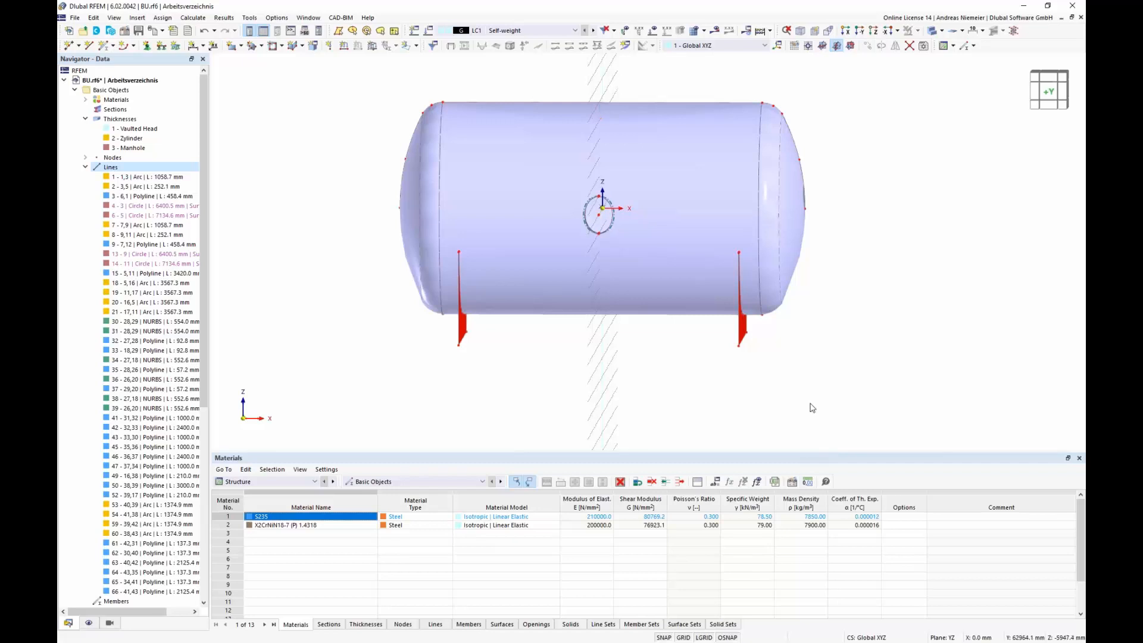
Step: Switch the model display to wireframe to expose the lines of the divided support surfaces
{"action": "scroll", "coordinate": [864, 320], "scroll_direction": "down", "scroll_amount": 1}
{"action": "middle_click_drag", "start_coordinate": [864, 319], "coordinate": [657, 315]}
{"action": "scroll", "coordinate": [803, 314], "scroll_direction": "up", "scroll_amount": 1}
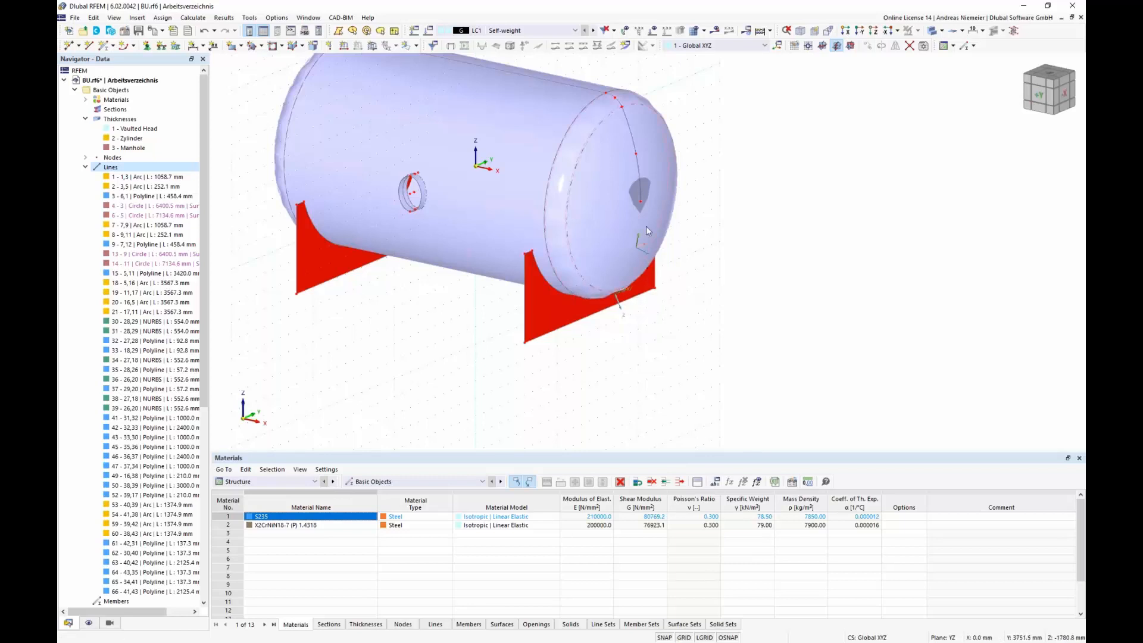
{"action": "left_click", "coordinate": [553, 313]}
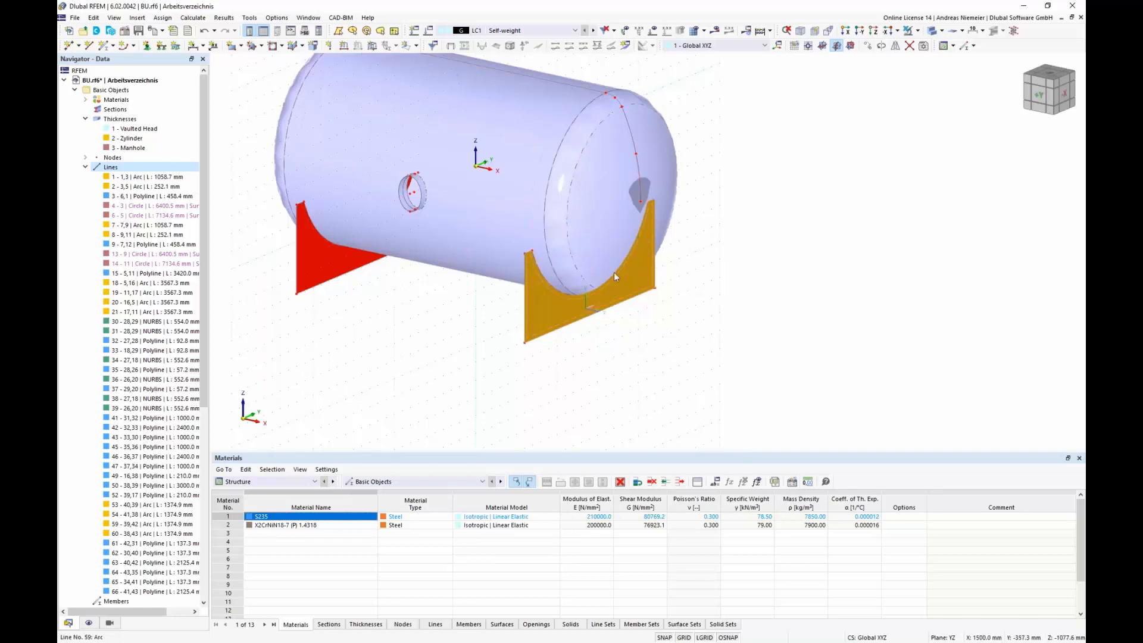
{"action": "left_click", "coordinate": [951, 43]}
{"action": "left_click", "coordinate": [959, 57]}
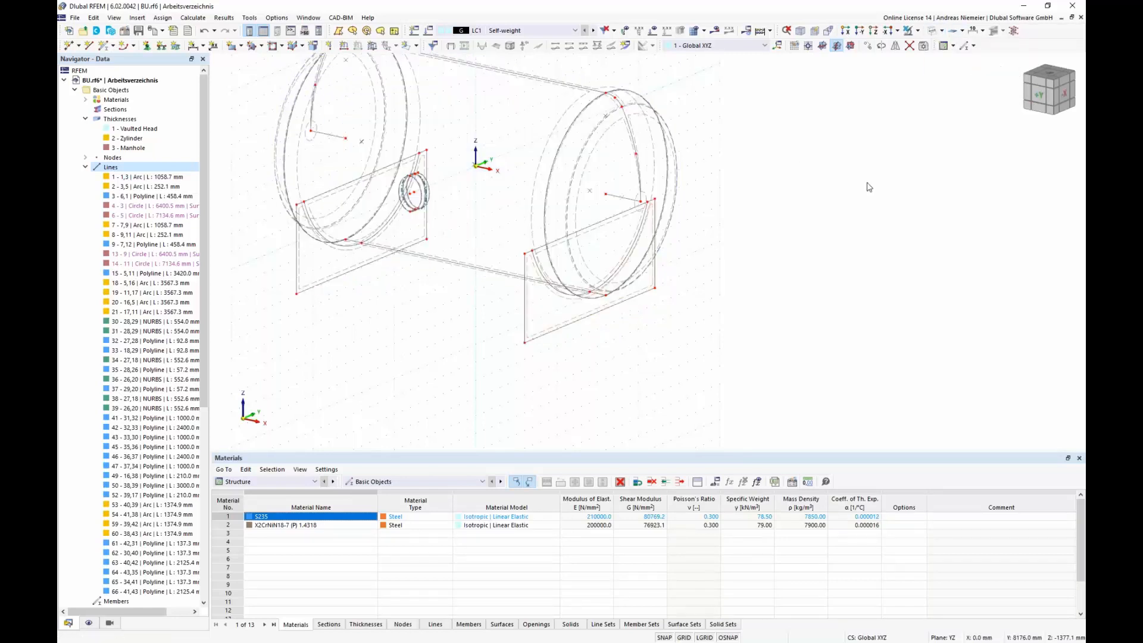
Step: Delete the straight upper lines of both support surfaces that run across the inside of the vessel
{"action": "scroll", "coordinate": [625, 262], "scroll_direction": "up", "scroll_amount": 2}
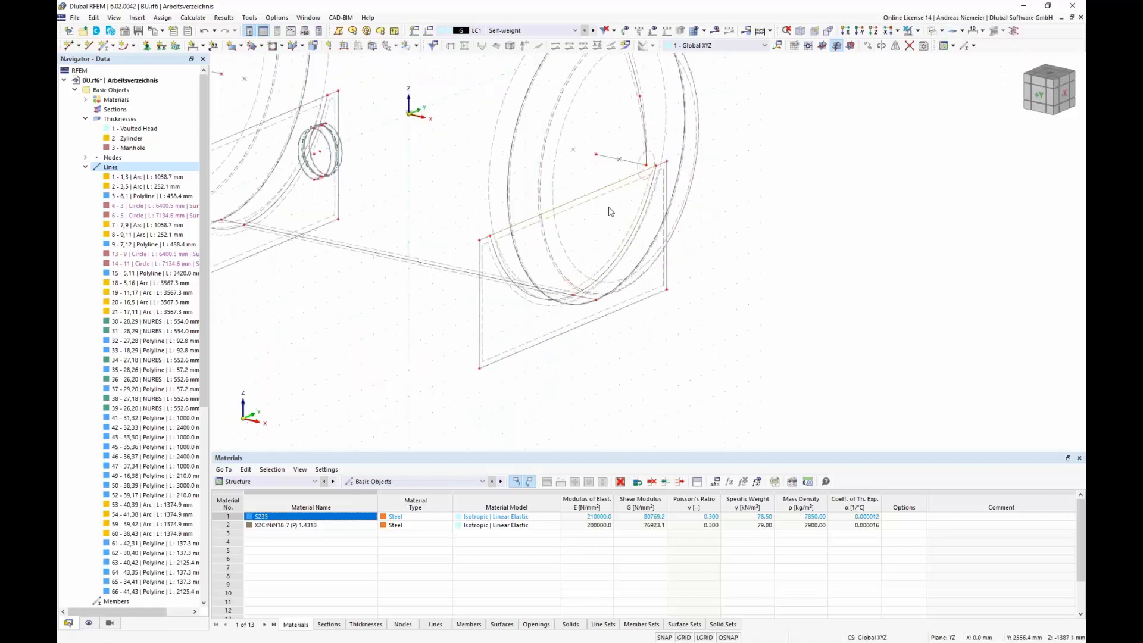
{"action": "key", "text": "Delete"}
{"action": "scroll", "coordinate": [459, 205], "scroll_direction": "down", "scroll_amount": 2}
{"action": "scroll", "coordinate": [325, 152], "scroll_direction": "up", "scroll_amount": 3}
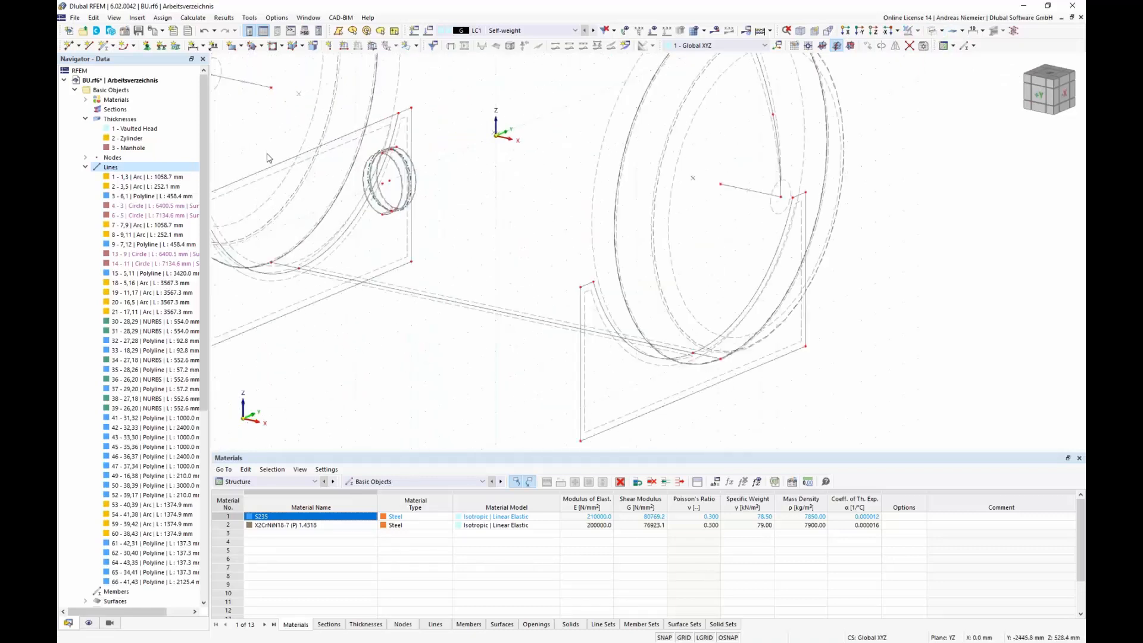
{"action": "key", "text": "Delete"}
{"action": "scroll", "coordinate": [504, 256], "scroll_direction": "down", "scroll_amount": 2}
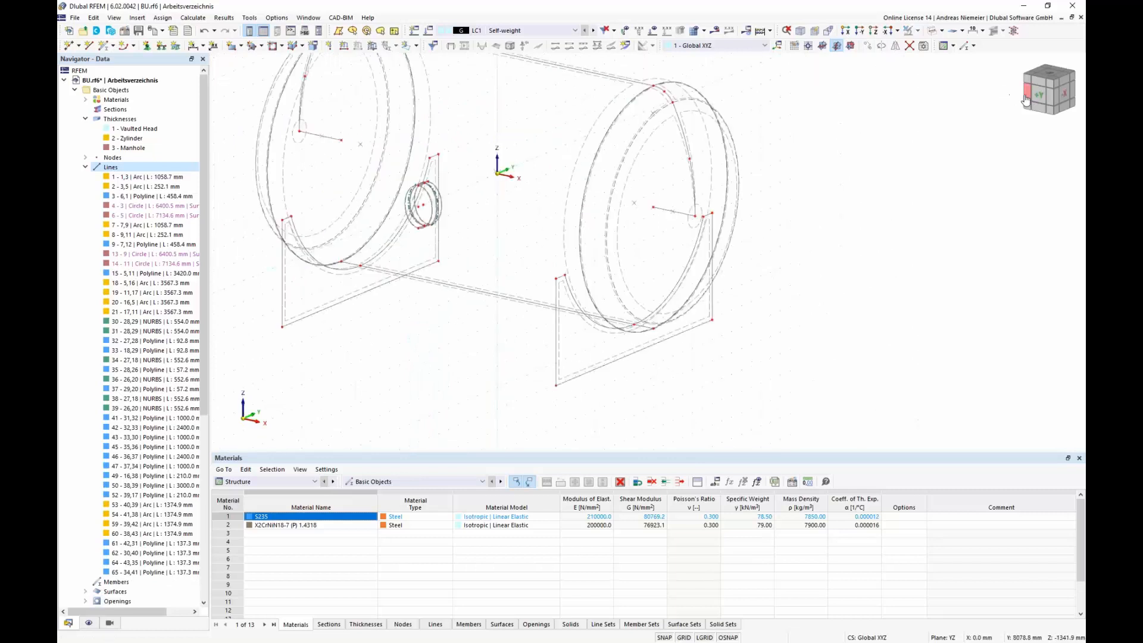
Step: Delete the vertical edges and short upper edge pieces of both support surfaces, keeping the base lines and the arcs on the shell
{"action": "left_click", "coordinate": [1061, 102]}
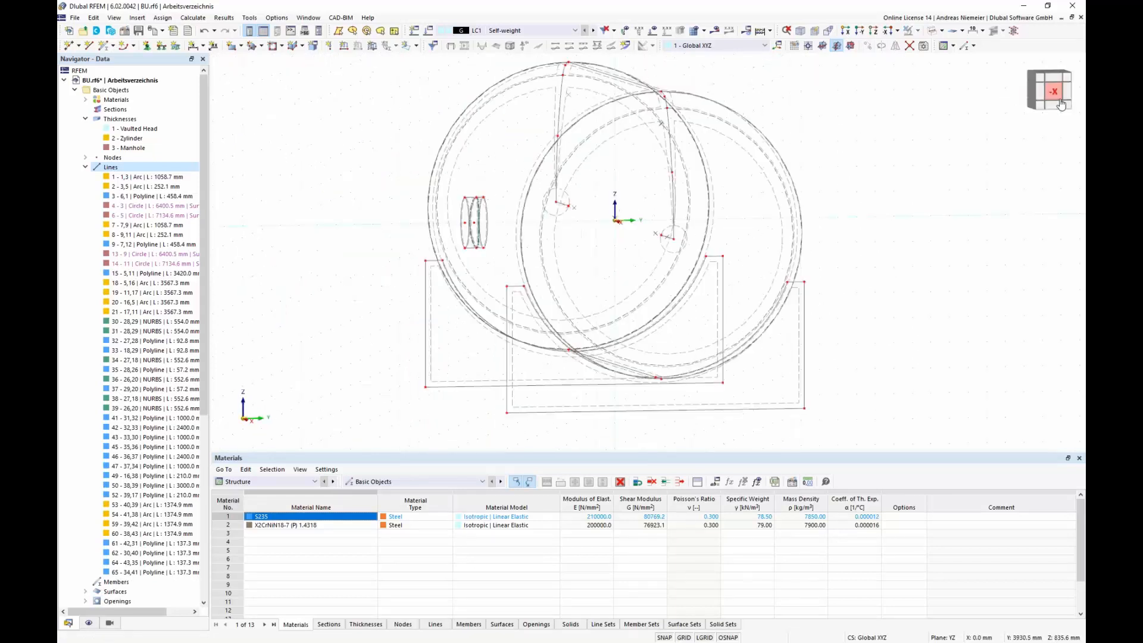
{"action": "key", "text": "Delete"}
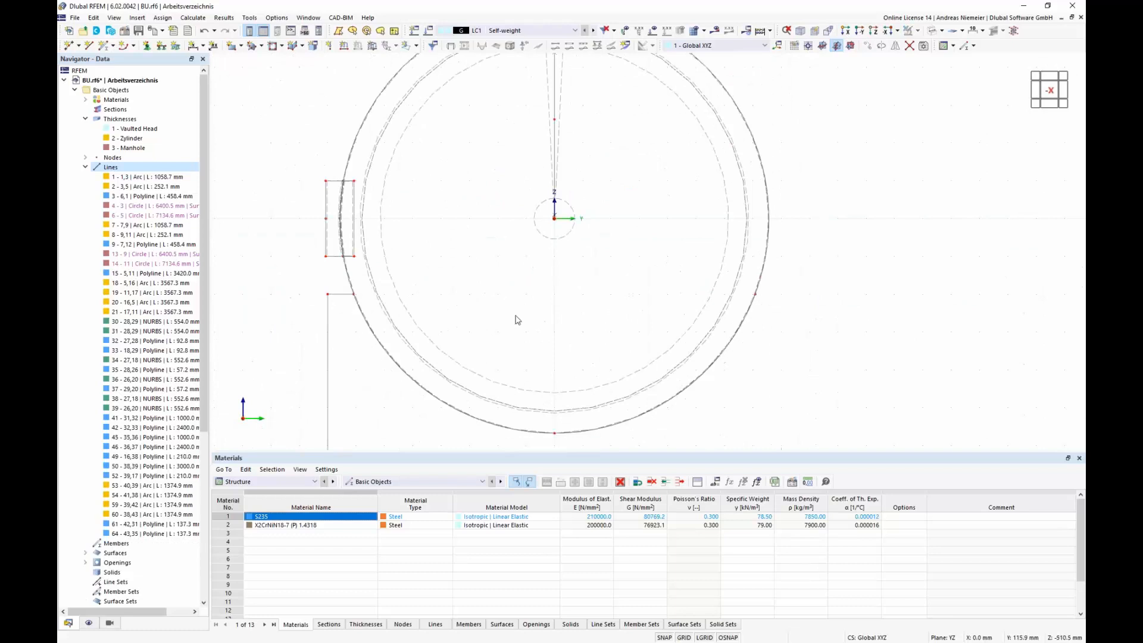
{"action": "left_click_drag", "start_coordinate": [340, 320], "coordinate": [308, 280]}
{"action": "key", "text": "Delete"}
{"action": "scroll", "coordinate": [322, 272], "scroll_direction": "down", "scroll_amount": 1}
{"action": "scroll", "coordinate": [322, 275], "scroll_direction": "down", "scroll_amount": 3}
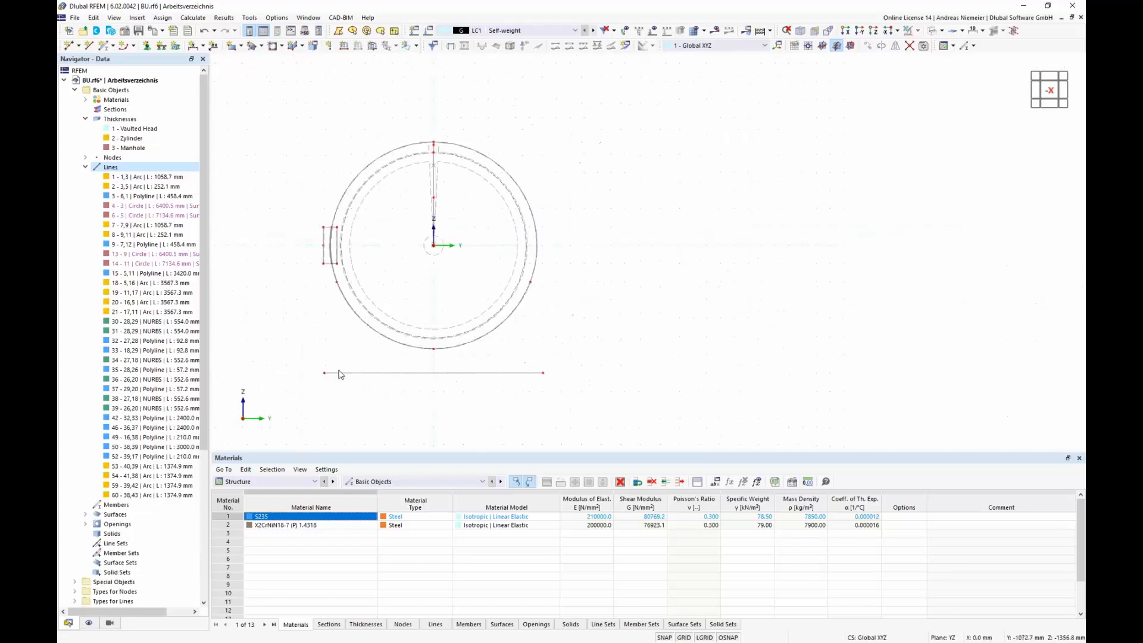
Step: Set the target length of finite elements in the mesh settings to 50 mm
{"action": "middle_click_drag", "start_coordinate": [610, 288], "coordinate": [527, 328]}
{"action": "scroll", "coordinate": [515, 230], "scroll_direction": "up", "scroll_amount": 2}
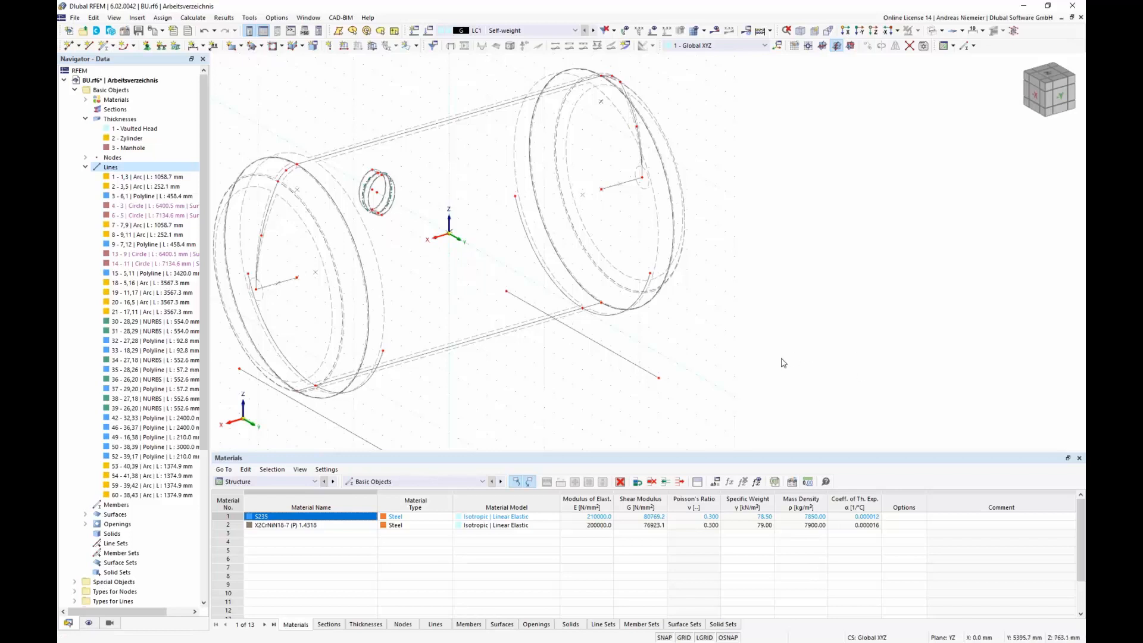
{"action": "middle_click_drag", "start_coordinate": [597, 381], "coordinate": [690, 334]}
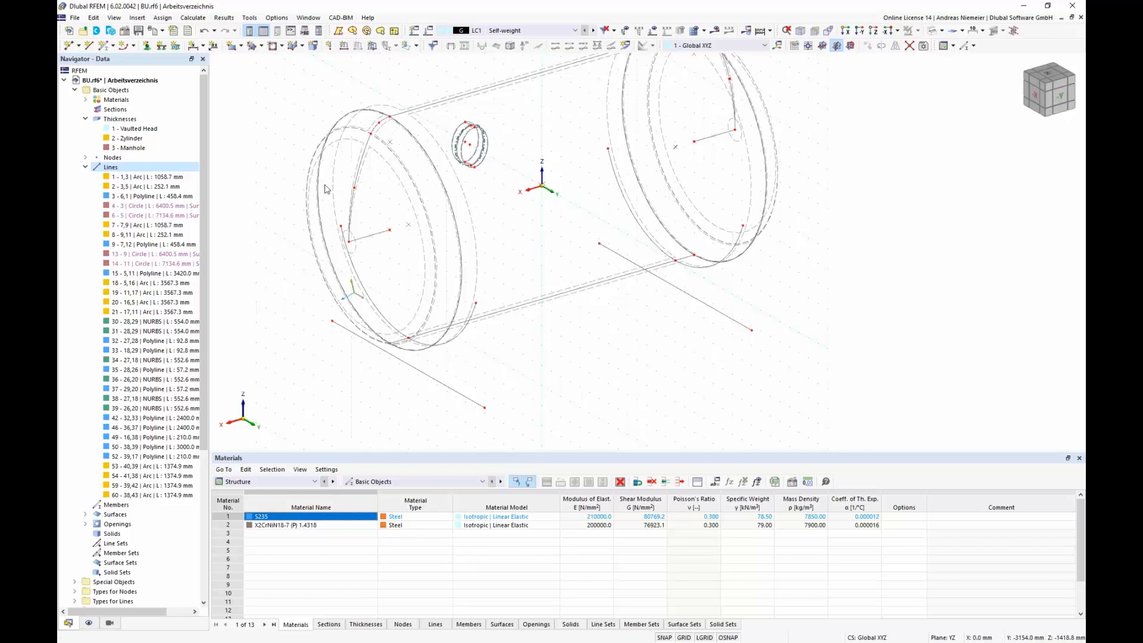
{"action": "left_click", "coordinate": [704, 31]}
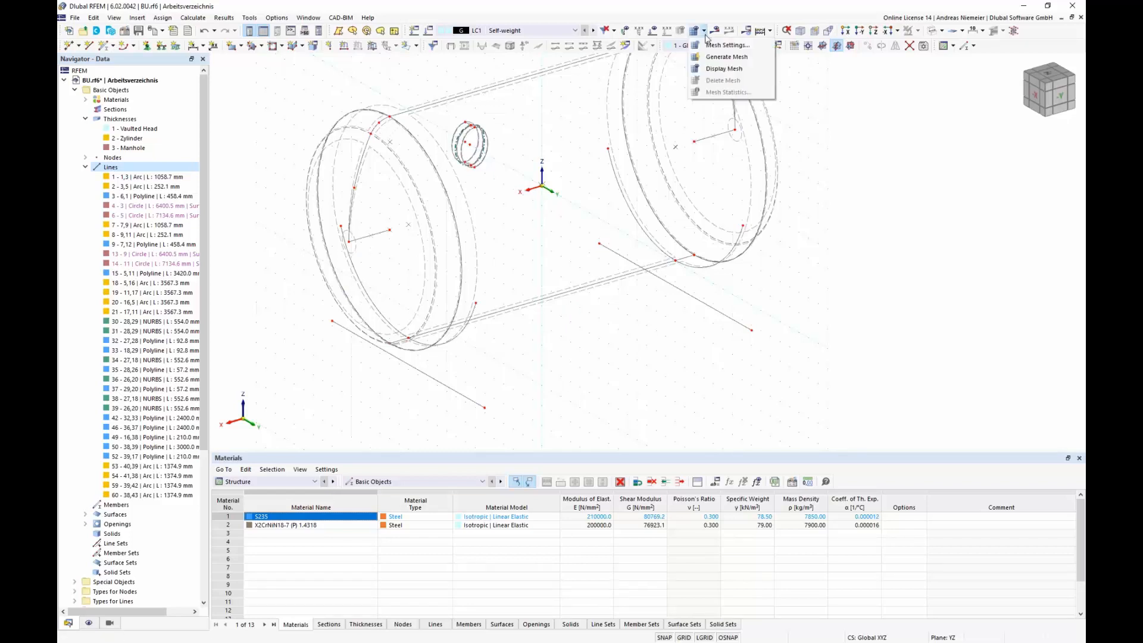
{"action": "left_click", "coordinate": [725, 45]}
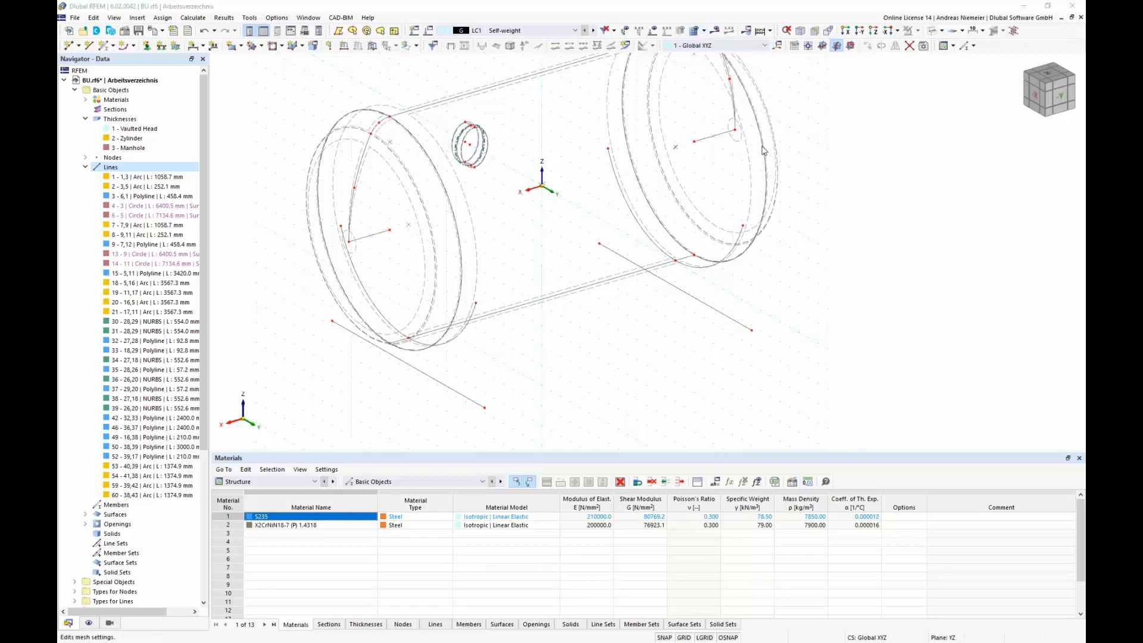
{"action": "double_click", "coordinate": [391, 180]}
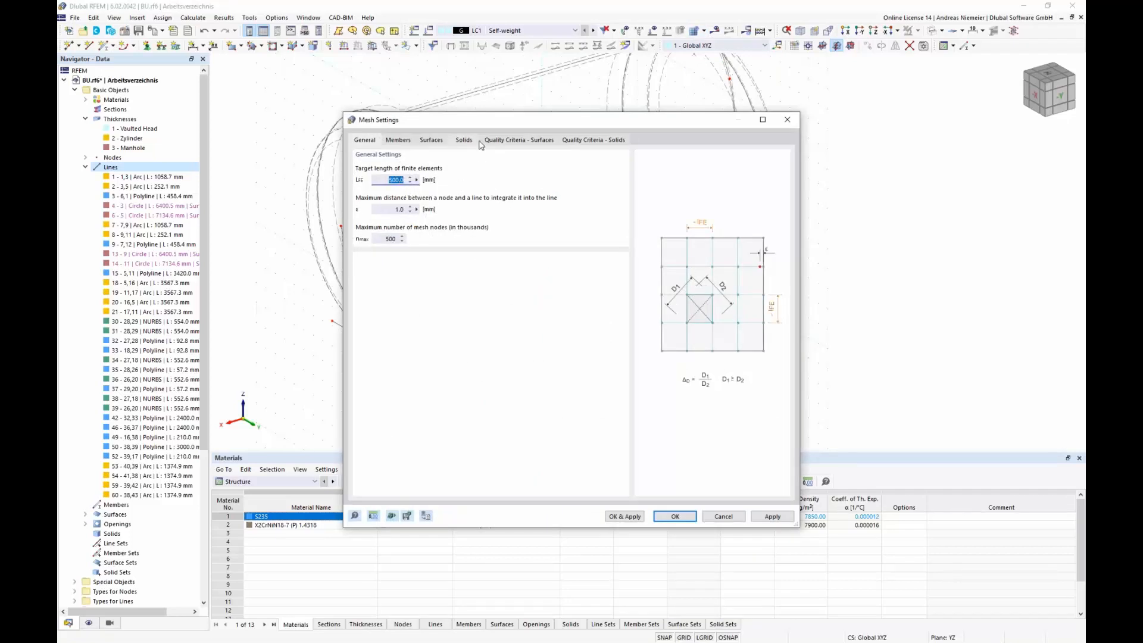
{"action": "type", "text": "50"}
{"action": "left_click", "coordinate": [678, 519]}
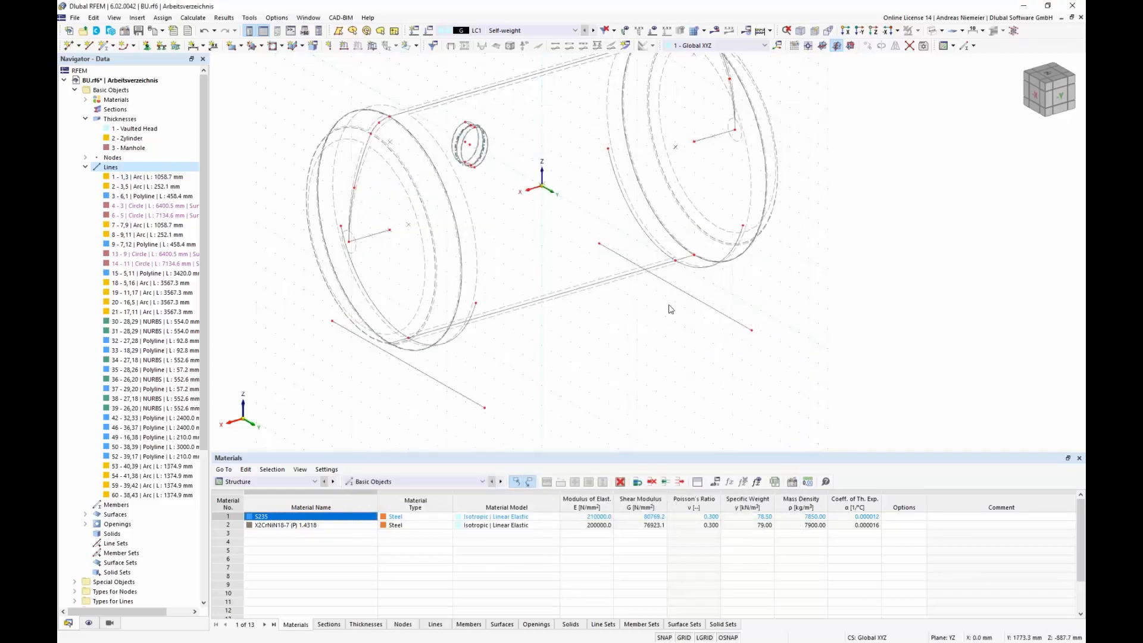
Step: Generate and display the finite element mesh of the vessel and inspect it around the manhole
{"action": "left_click", "coordinate": [703, 31]}
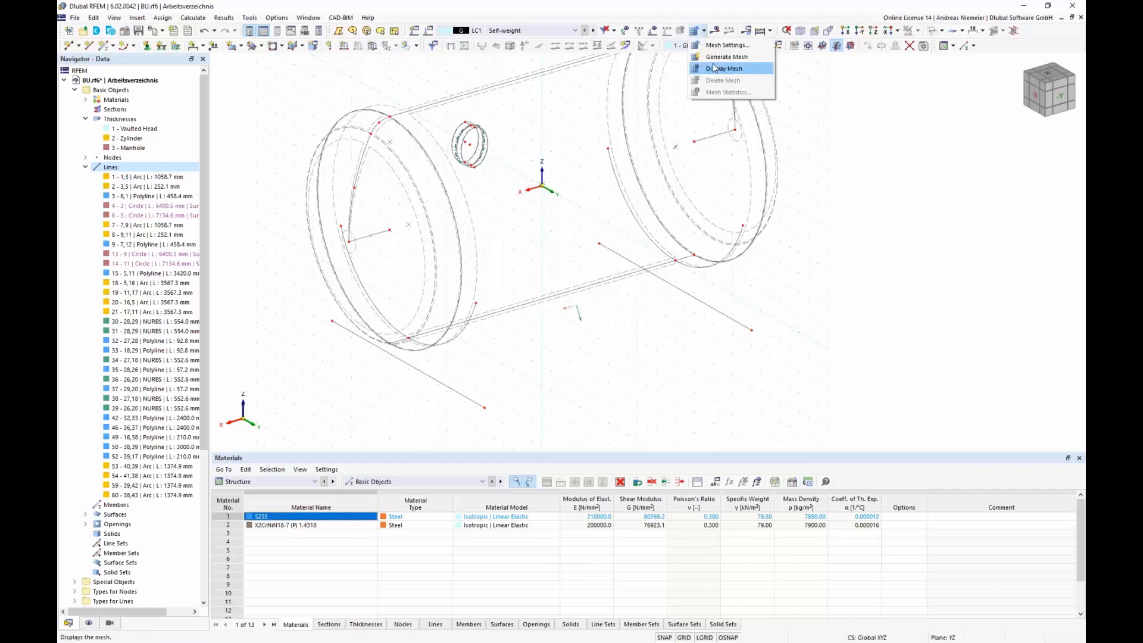
{"action": "left_click", "coordinate": [717, 68]}
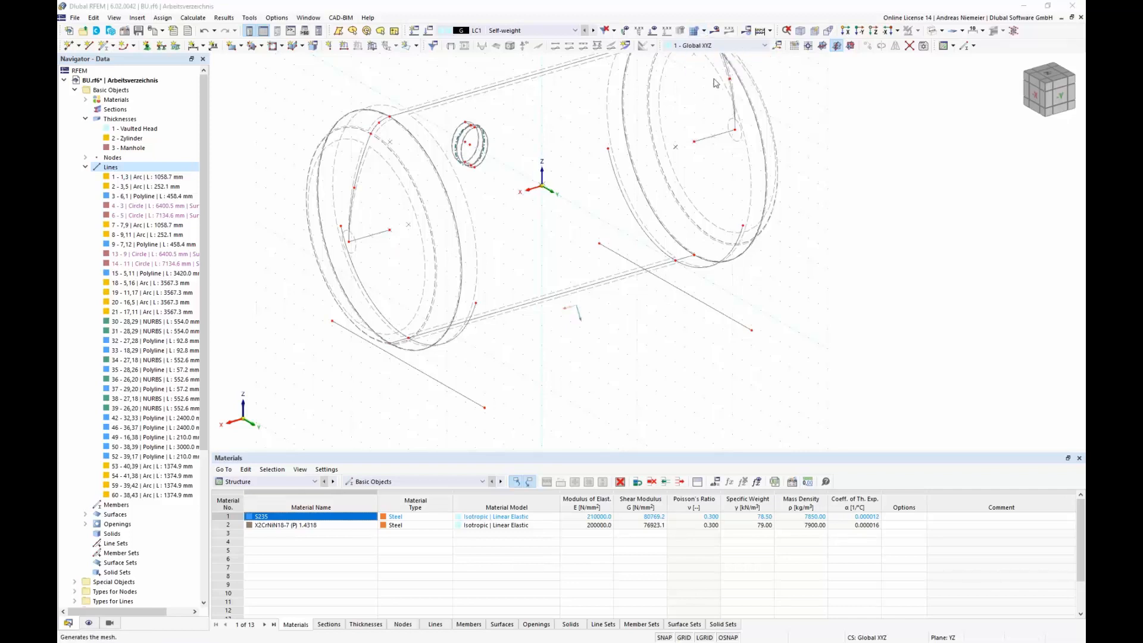
{"action": "left_click", "coordinate": [541, 390]}
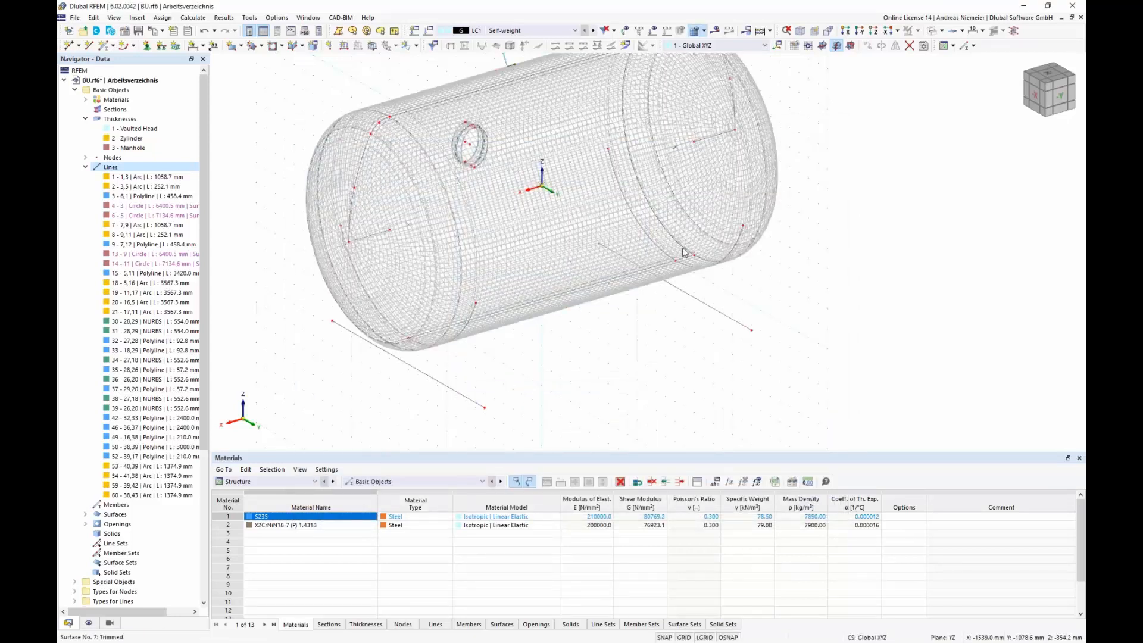
{"action": "middle_click_drag", "start_coordinate": [702, 319], "coordinate": [724, 382], "text": "ctrl"}
{"action": "scroll", "coordinate": [555, 187], "scroll_direction": "up", "scroll_amount": 8}
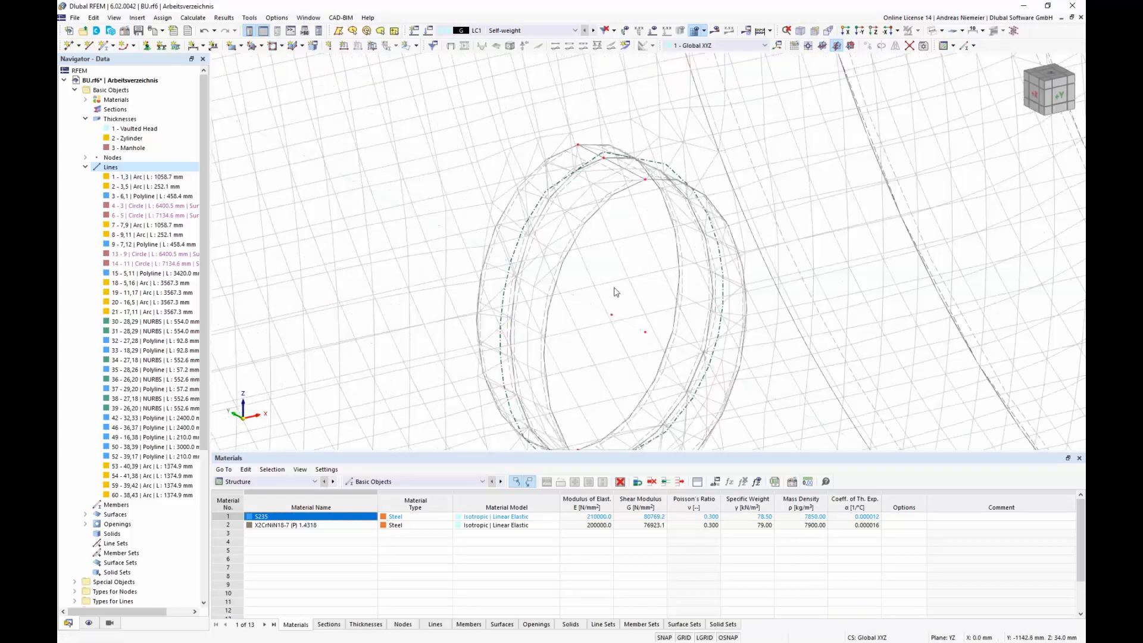
{"action": "scroll", "coordinate": [613, 288], "scroll_direction": "down", "scroll_amount": 8}
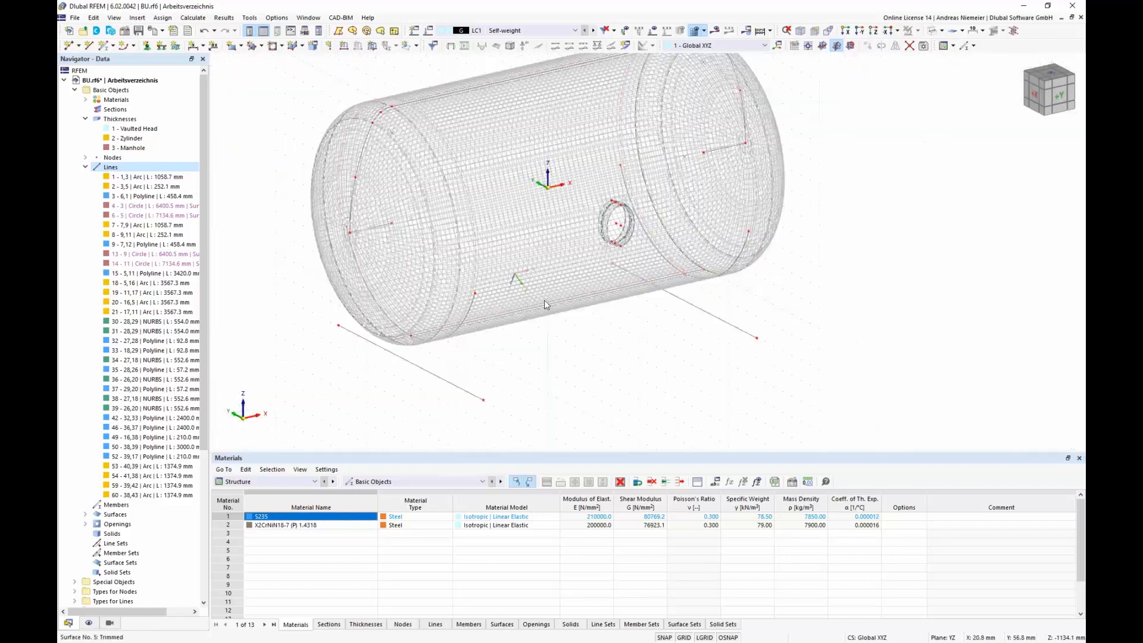
Step: Display the x, y, z axis systems of the finite elements on the surfaces for input data
{"action": "left_click", "coordinate": [88, 622]}
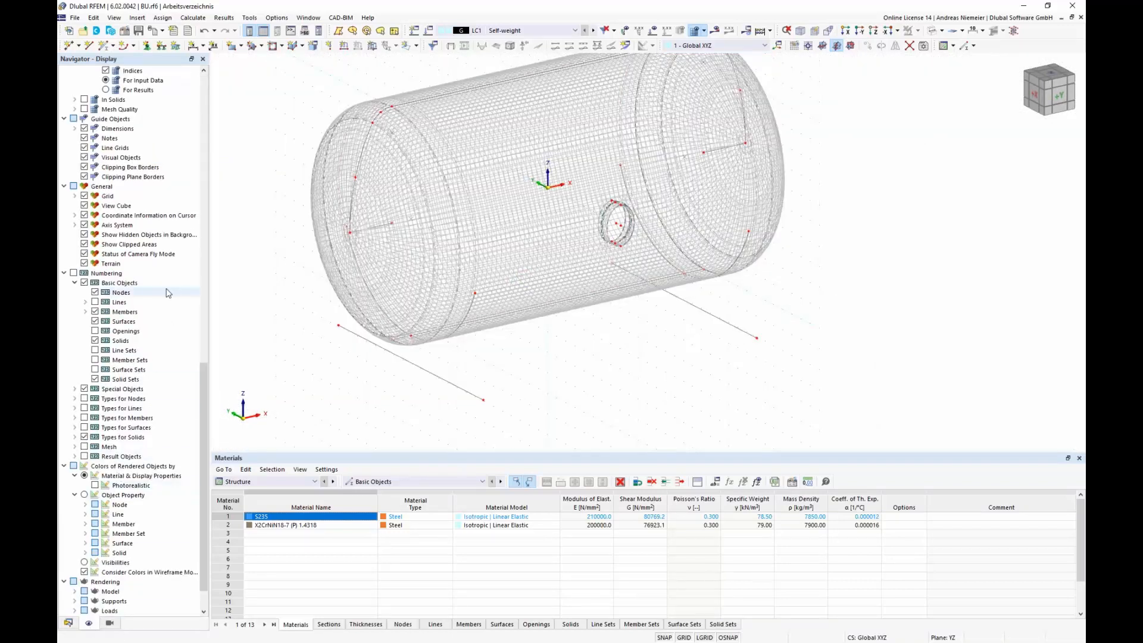
{"action": "scroll", "coordinate": [165, 288], "scroll_direction": "down", "scroll_amount": 1}
{"action": "scroll", "coordinate": [162, 318], "scroll_direction": "up", "scroll_amount": 5}
{"action": "scroll", "coordinate": [162, 319], "scroll_direction": "up", "scroll_amount": 5}
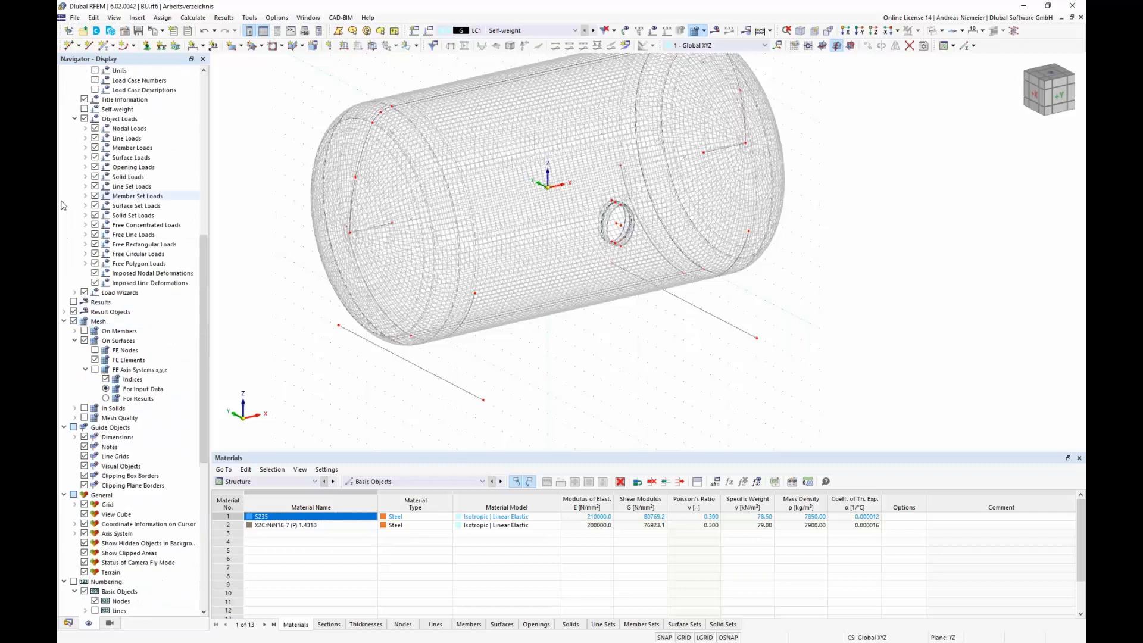
{"action": "left_click", "coordinate": [106, 389]}
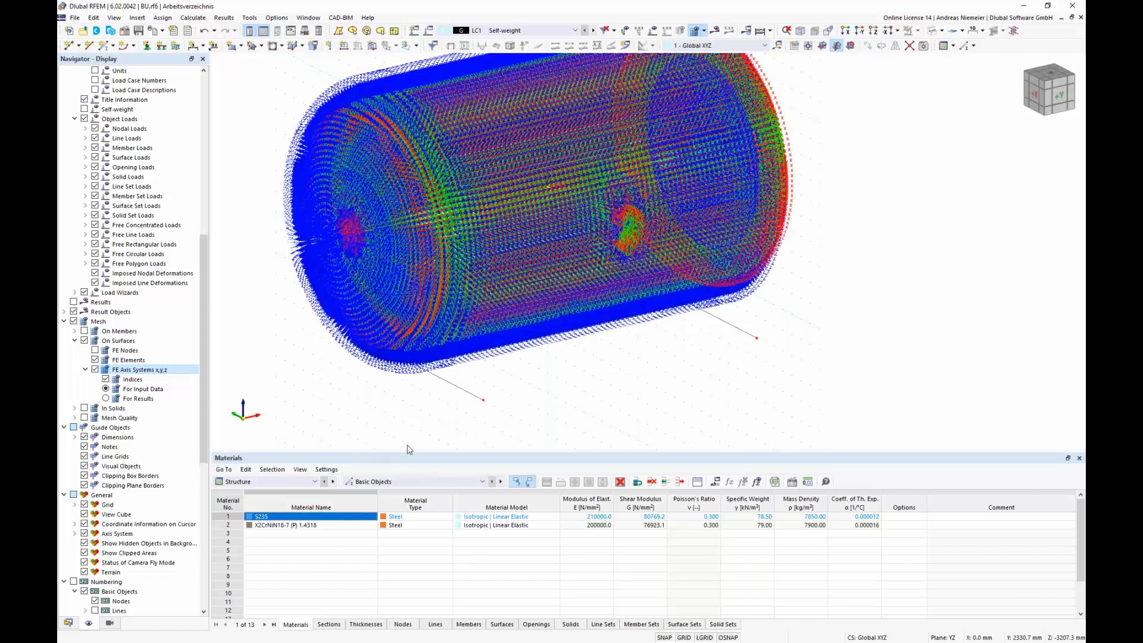
Step: Hide the indices of the FE axis systems and examine the axis directions on both heads and around the manhole in the +Y view
{"action": "left_click", "coordinate": [108, 383]}
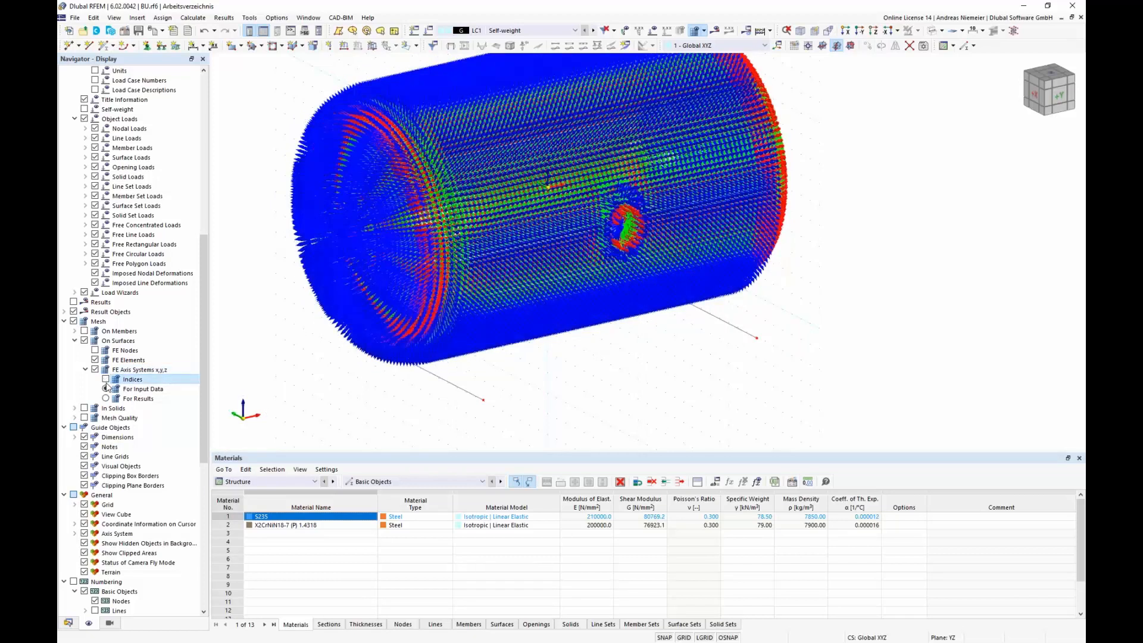
{"action": "left_click", "coordinate": [1060, 98]}
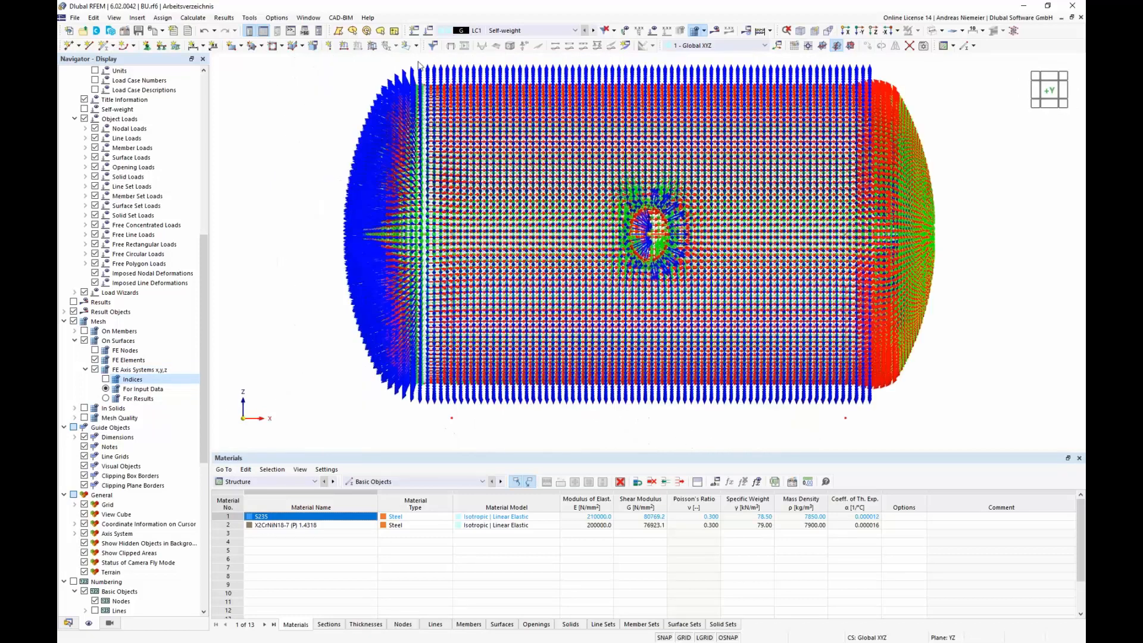
{"action": "scroll", "coordinate": [418, 66], "scroll_direction": "up", "scroll_amount": 5}
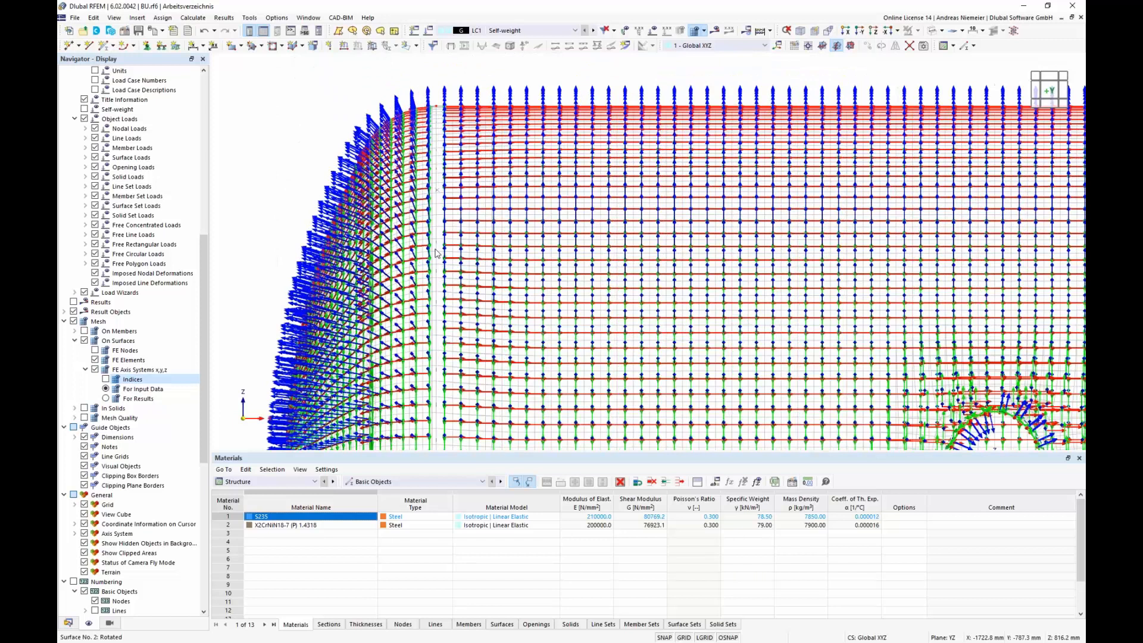
{"action": "scroll", "coordinate": [345, 328], "scroll_direction": "down", "scroll_amount": 2}
{"action": "scroll", "coordinate": [345, 327], "scroll_direction": "down", "scroll_amount": 5}
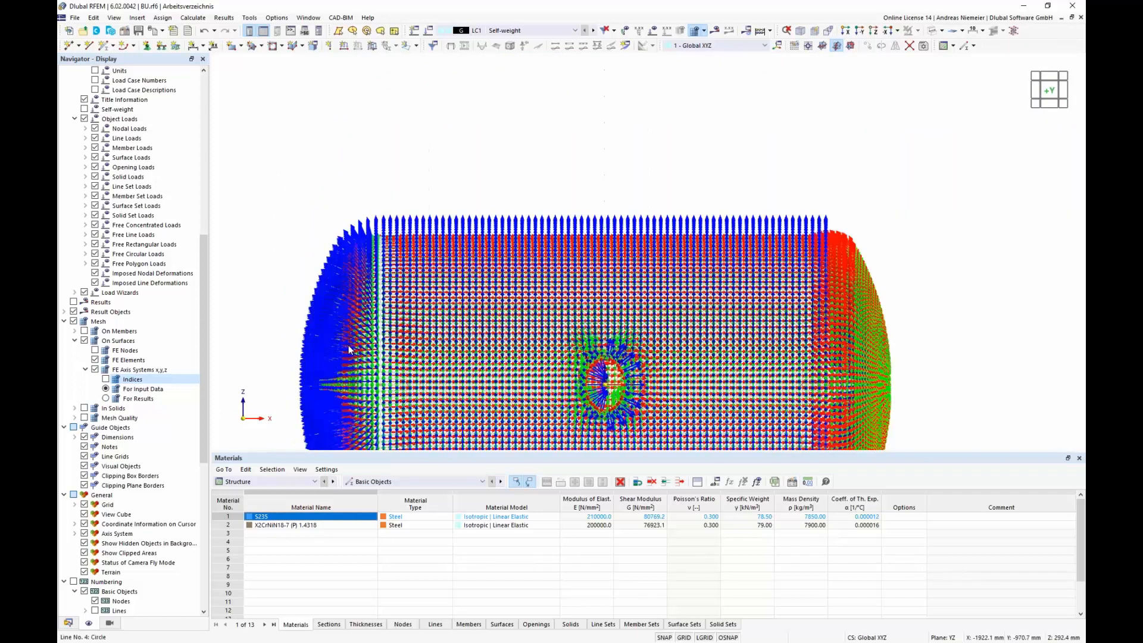
{"action": "scroll", "coordinate": [351, 352], "scroll_direction": "up", "scroll_amount": 6}
{"action": "scroll", "coordinate": [413, 182], "scroll_direction": "down", "scroll_amount": 5}
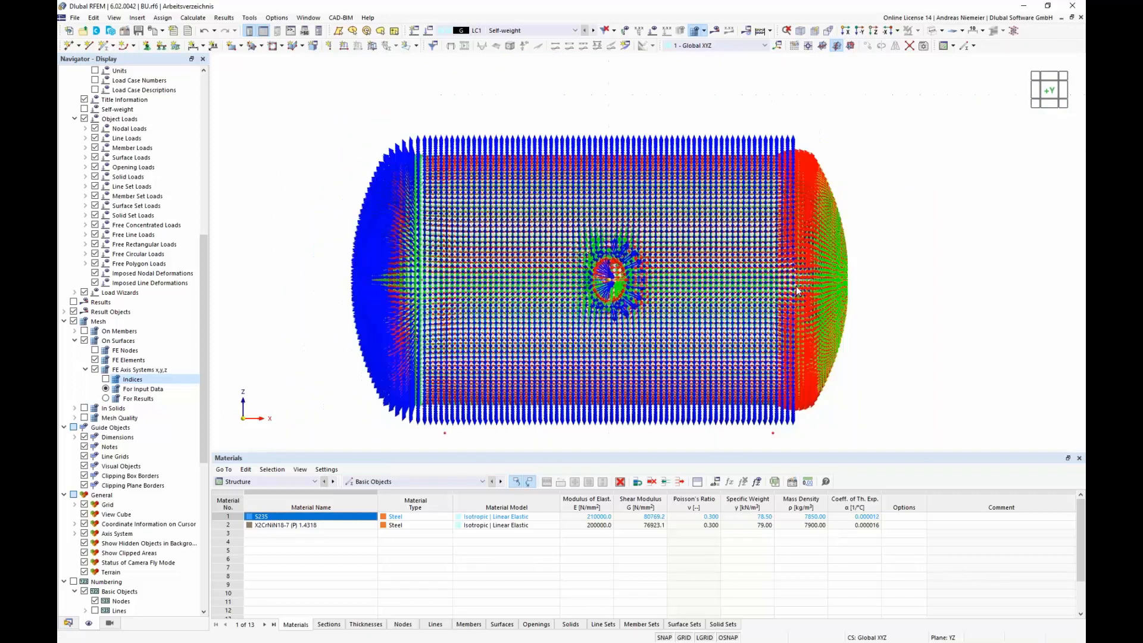
{"action": "scroll", "coordinate": [910, 300], "scroll_direction": "down", "scroll_amount": 1}
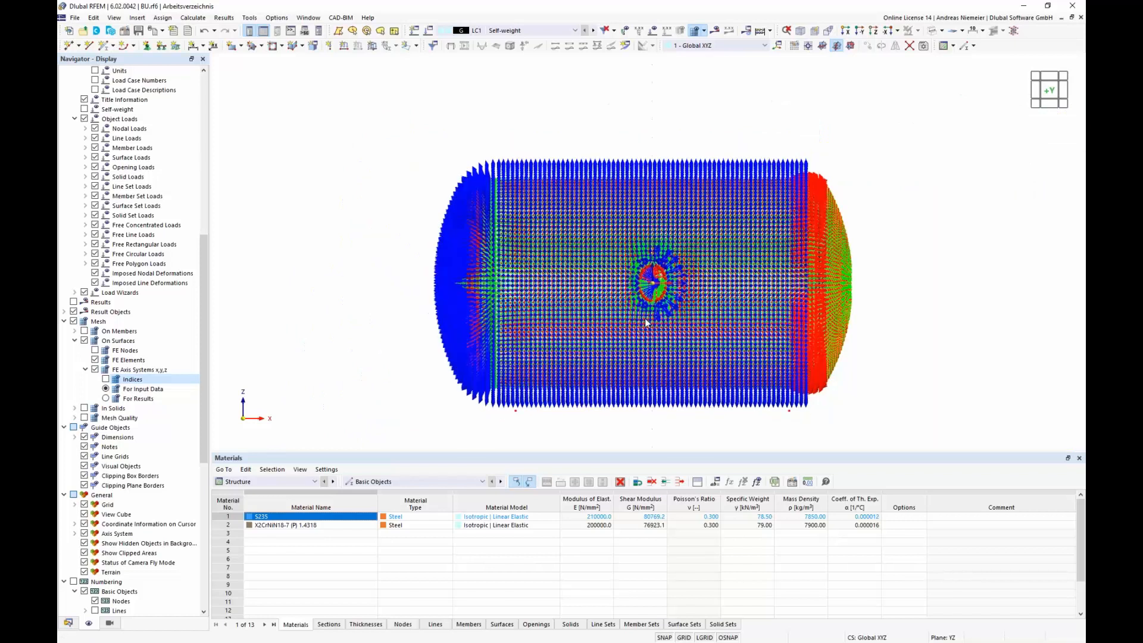
{"action": "scroll", "coordinate": [639, 285], "scroll_direction": "up", "scroll_amount": 1}
{"action": "scroll", "coordinate": [641, 289], "scroll_direction": "up", "scroll_amount": 6}
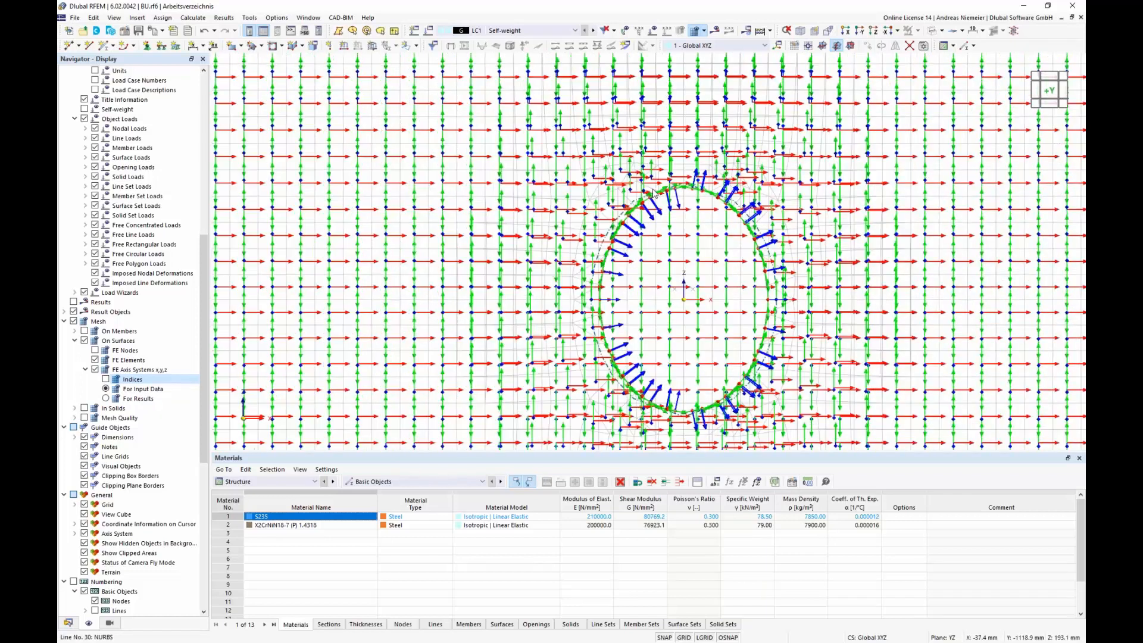
{"action": "scroll", "coordinate": [655, 197], "scroll_direction": "down", "scroll_amount": 2}
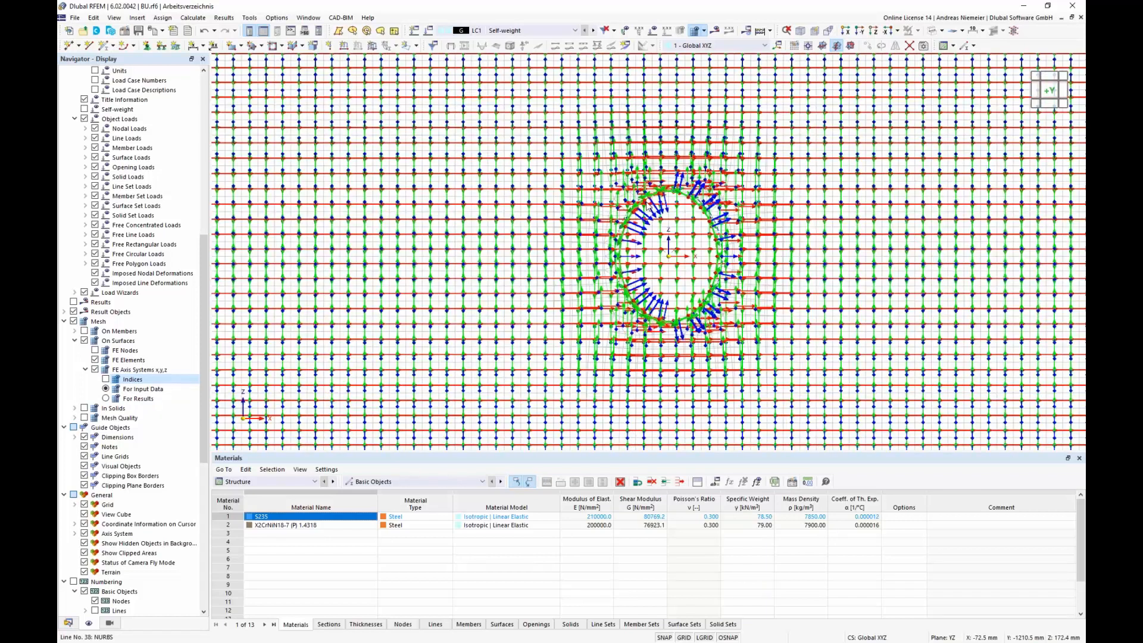
{"action": "scroll", "coordinate": [648, 206], "scroll_direction": "down", "scroll_amount": 5}
Step: Hide the FE axis systems and reverse the local axis systems of the two surfaces forming the head at the vessel's +X end
{"action": "left_click", "coordinate": [95, 369]}
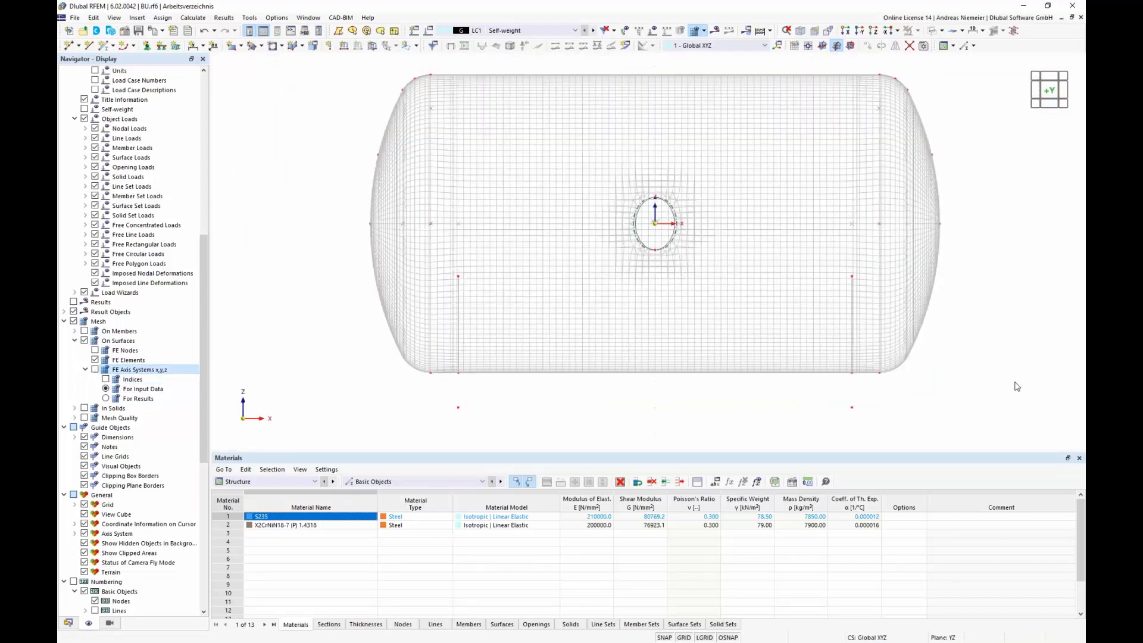
{"action": "left_click_drag", "start_coordinate": [1011, 399], "coordinate": [900, 93]}
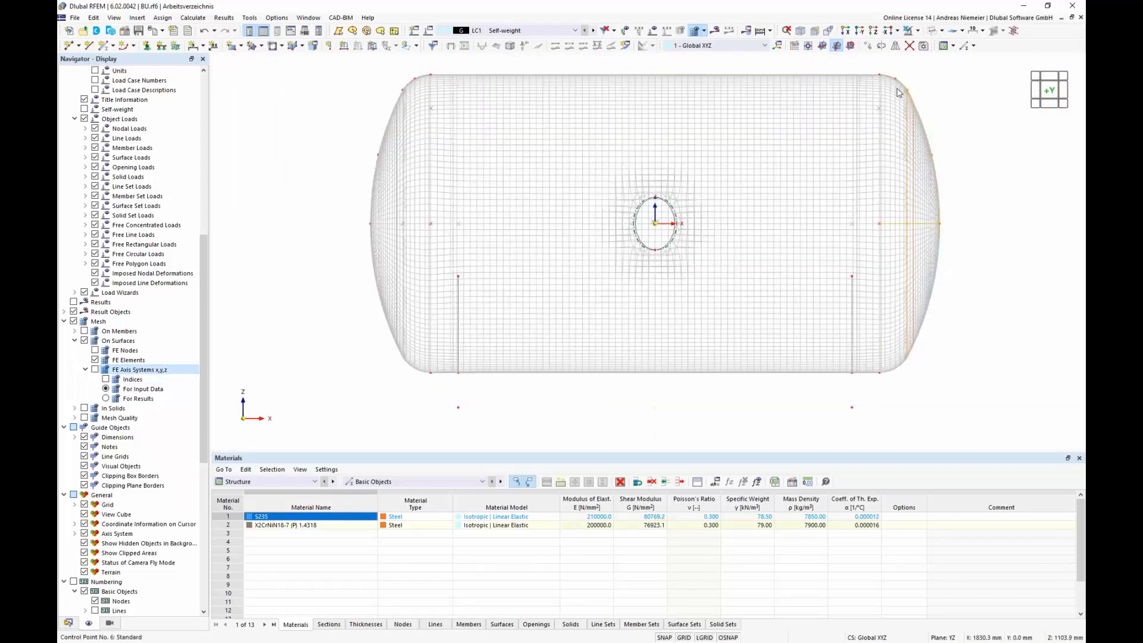
{"action": "right_click", "coordinate": [910, 105]}
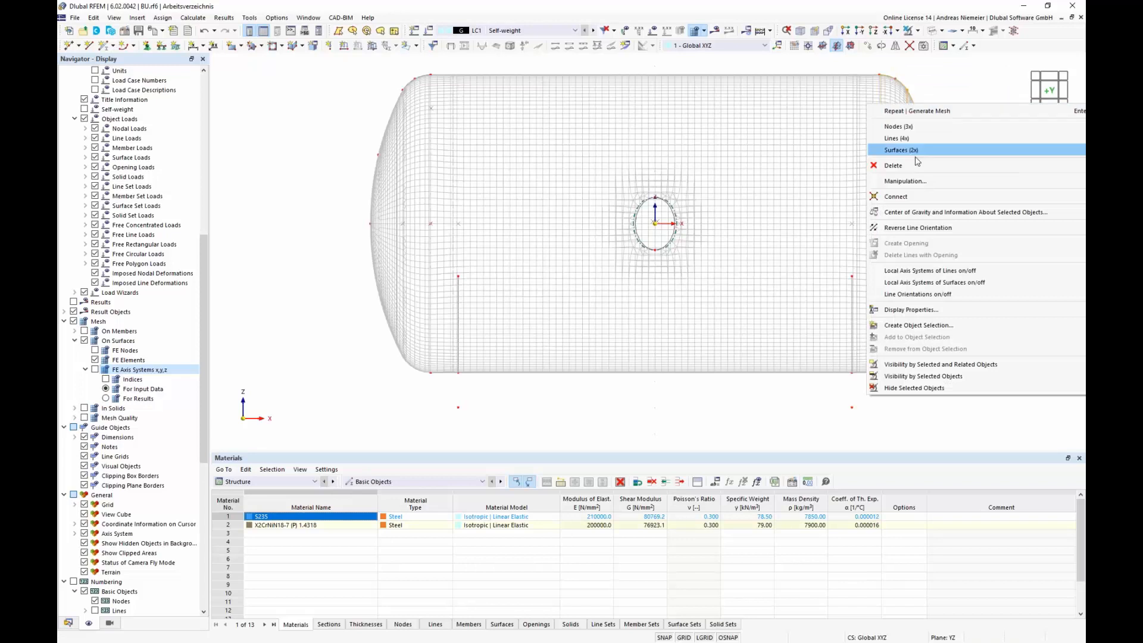
{"action": "mouse_move", "coordinate": [910, 150]}
{"action": "left_click", "coordinate": [780, 341]}
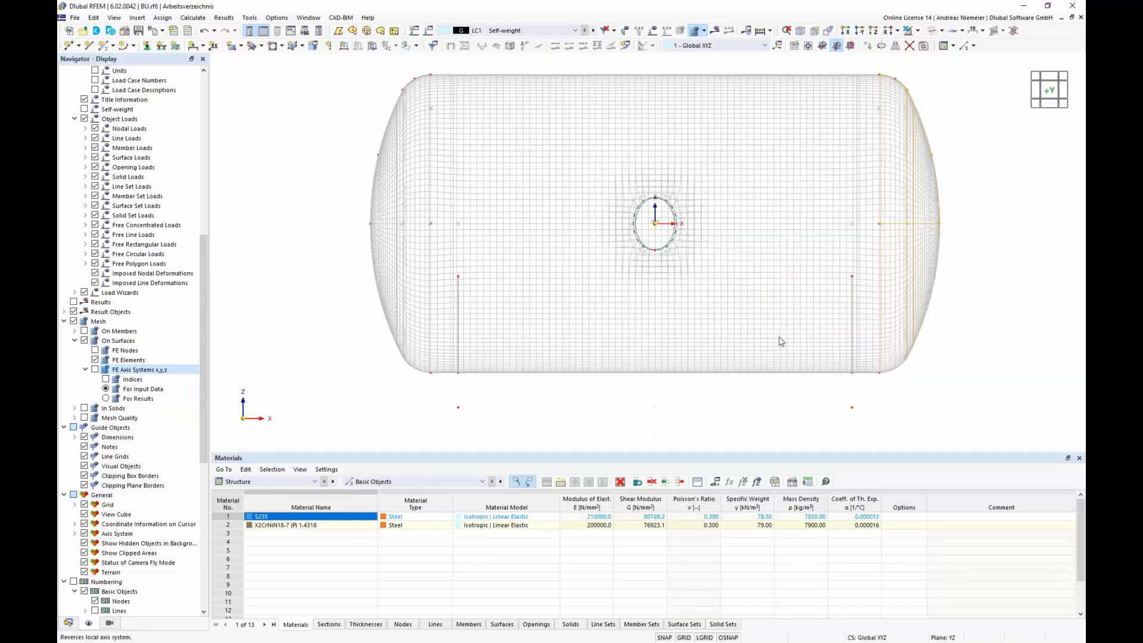
{"action": "left_click", "coordinate": [613, 375]}
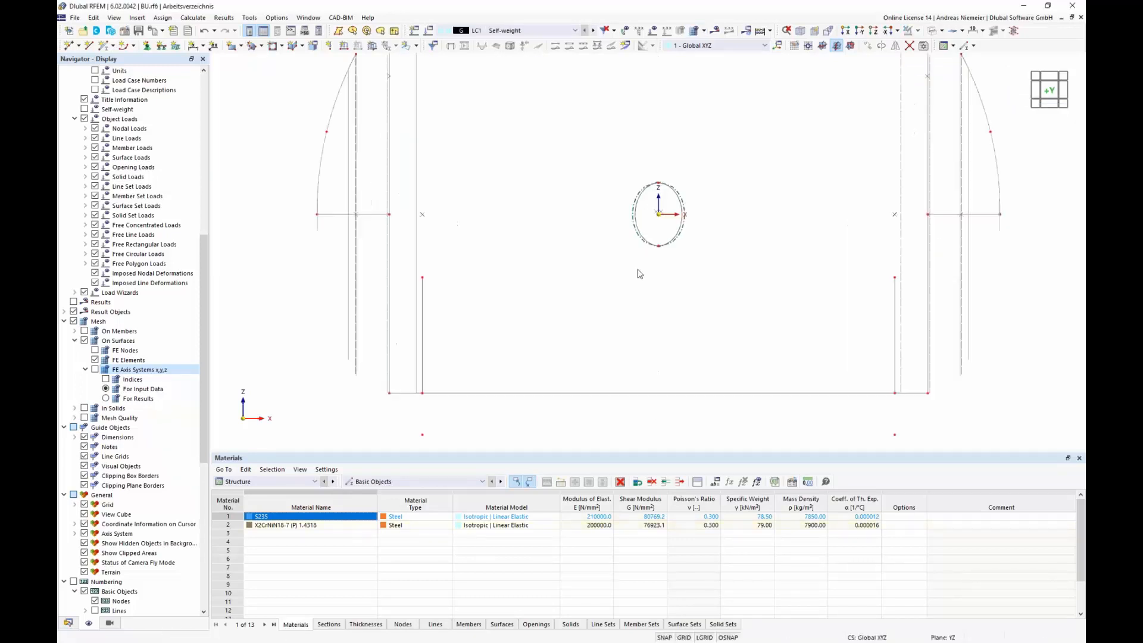
Step: Reverse the local axis system of the trimmed surface of the manhole neck
{"action": "scroll", "coordinate": [637, 269], "scroll_direction": "up", "scroll_amount": 2}
{"action": "middle_click_drag", "start_coordinate": [637, 271], "coordinate": [682, 298], "text": "ctrl"}
{"action": "scroll", "coordinate": [701, 249], "scroll_direction": "up", "scroll_amount": 9}
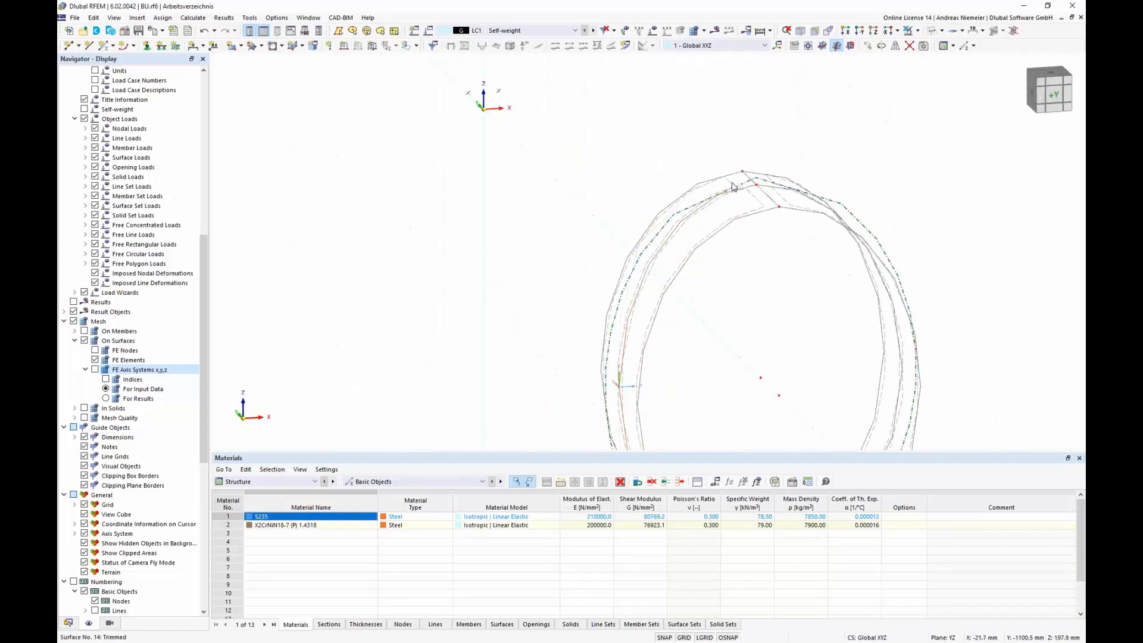
{"action": "right_click", "coordinate": [732, 186]}
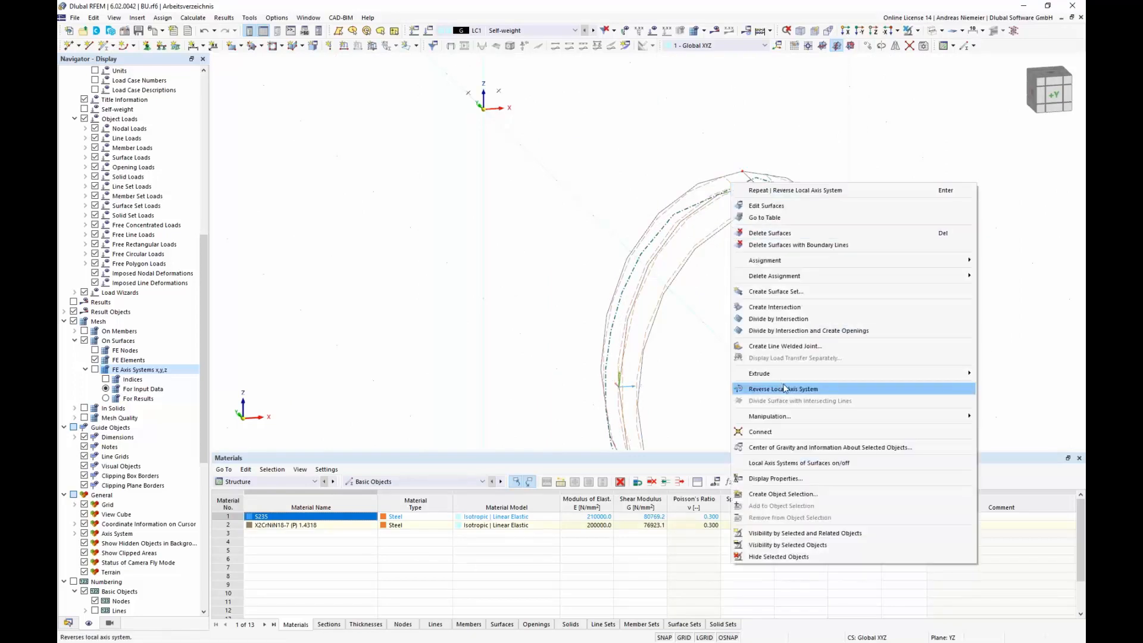
{"action": "left_click", "coordinate": [784, 388]}
{"action": "scroll", "coordinate": [774, 306], "scroll_direction": "down", "scroll_amount": 5}
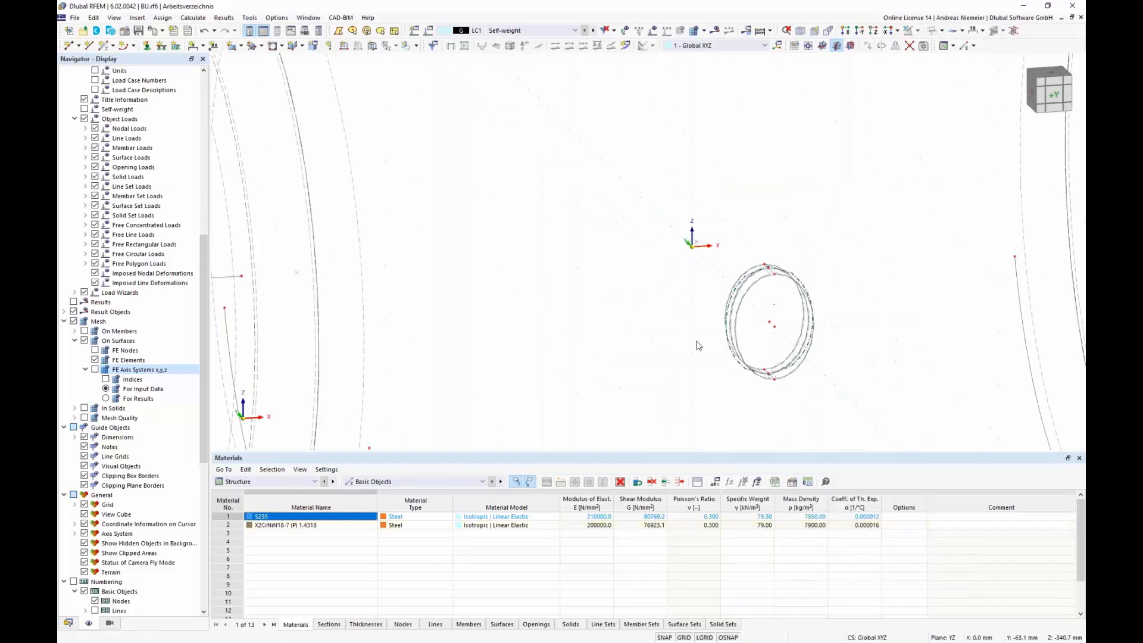
Step: Close the outer end of the manhole with a Standard surface defined by its boundary, using thickness 1 - Vaulted Head
{"action": "middle_click_drag", "start_coordinate": [696, 336], "coordinate": [717, 196]}
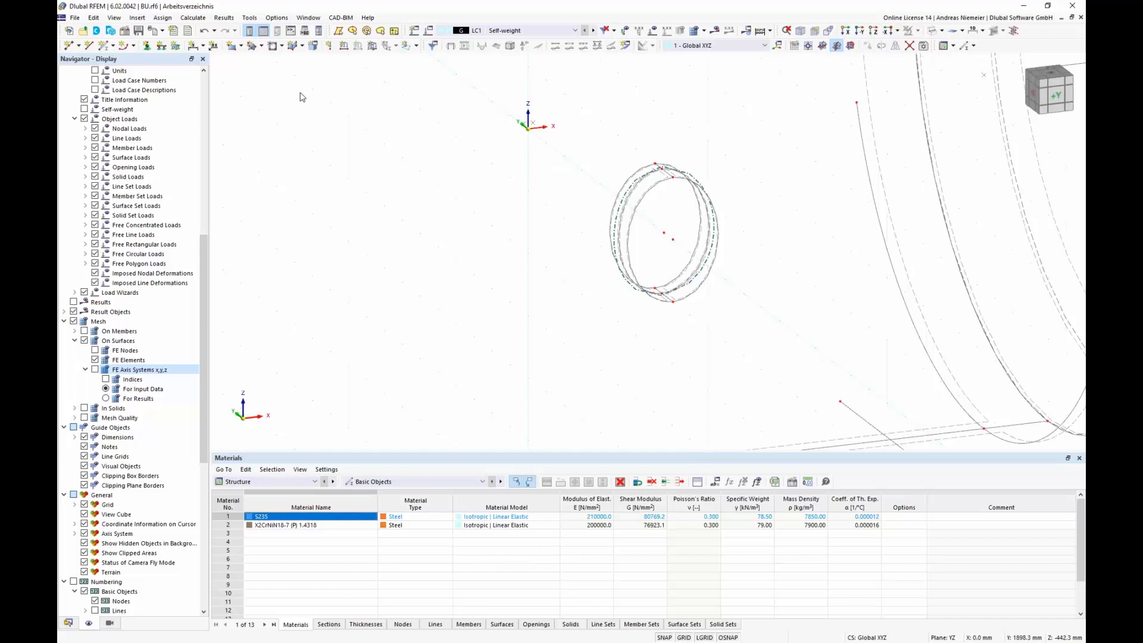
{"action": "left_click", "coordinate": [241, 46]}
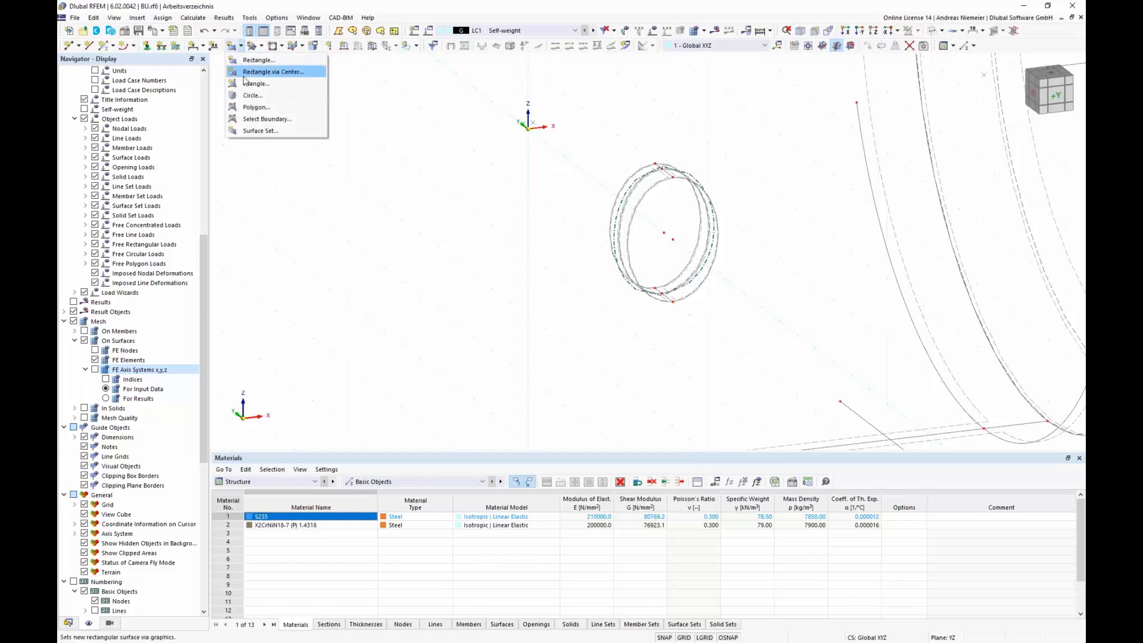
{"action": "left_click", "coordinate": [265, 119]}
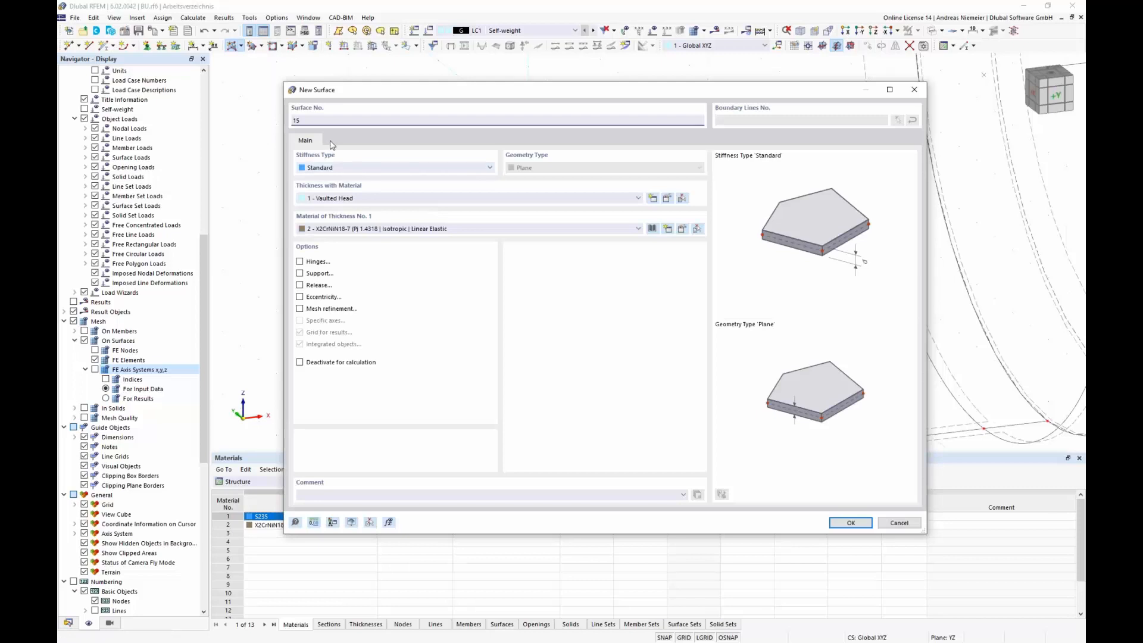
{"action": "left_click", "coordinate": [349, 169]}
{"action": "left_click", "coordinate": [352, 196]}
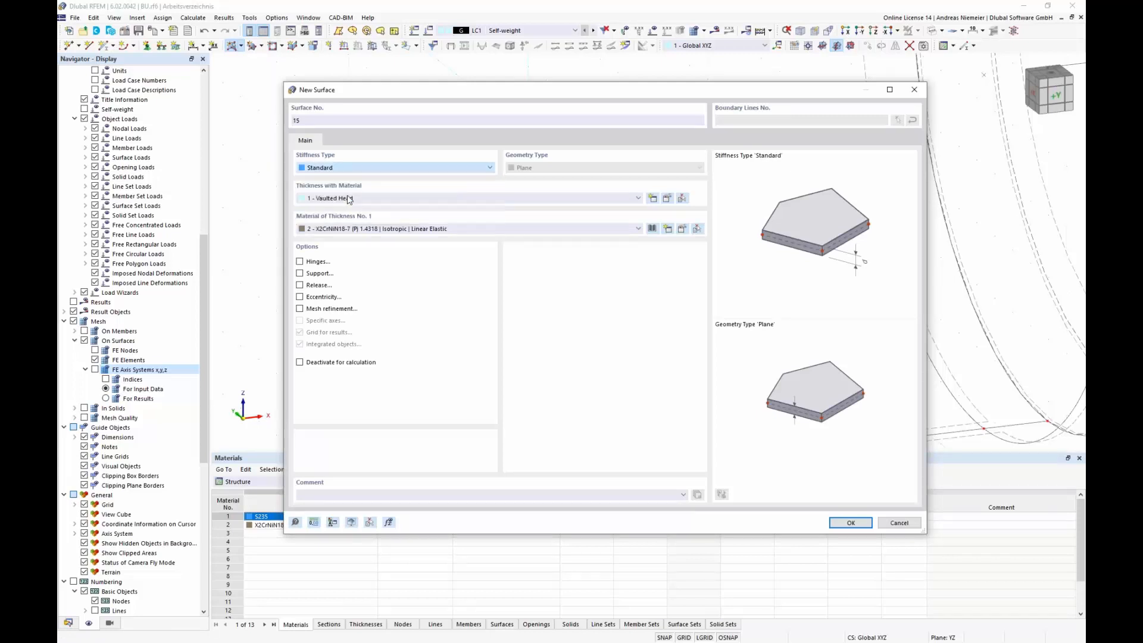
{"action": "left_click", "coordinate": [838, 523]}
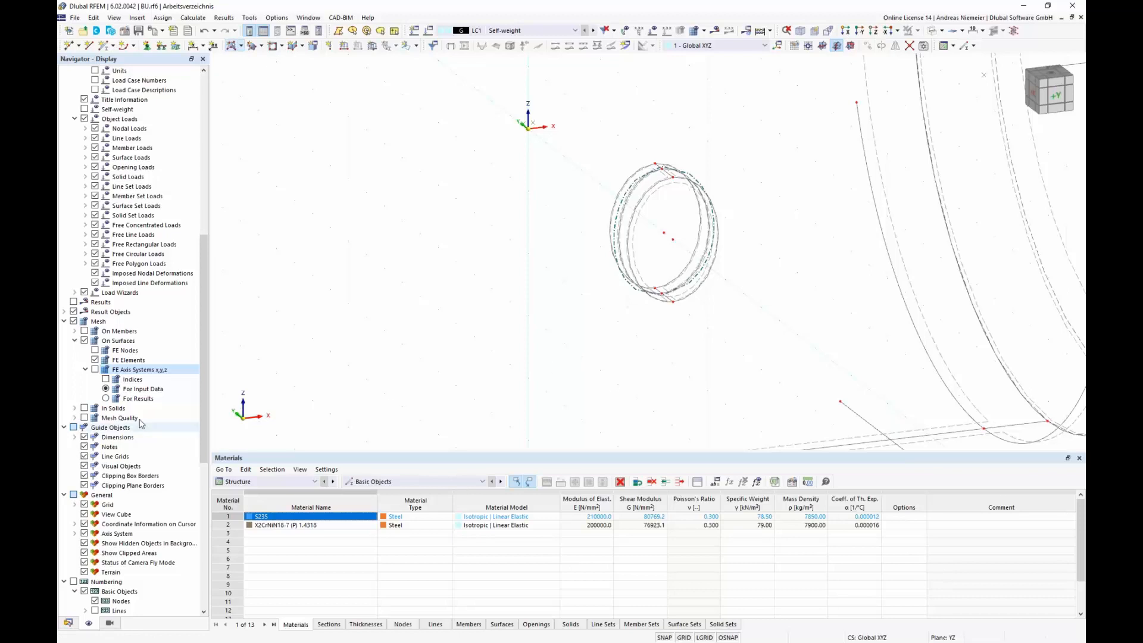
Step: Regenerate the mesh with the FE axis systems displayed and check the surface axes of the whole vessel in the +Y view
{"action": "left_click", "coordinate": [95, 370]}
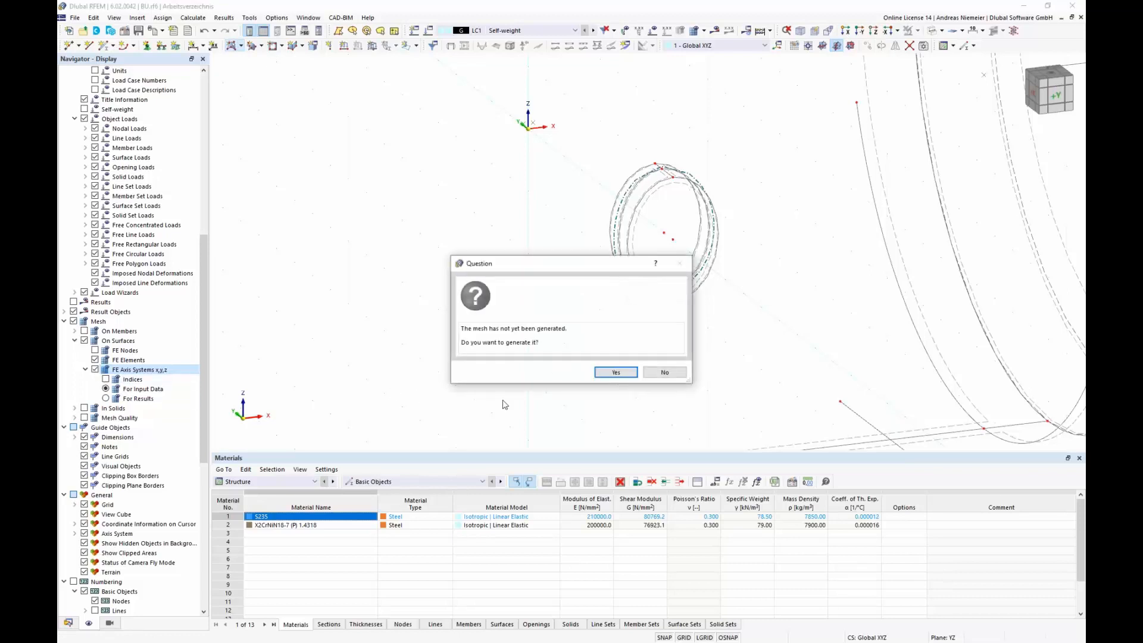
{"action": "left_click", "coordinate": [610, 373]}
{"action": "left_click", "coordinate": [543, 390]}
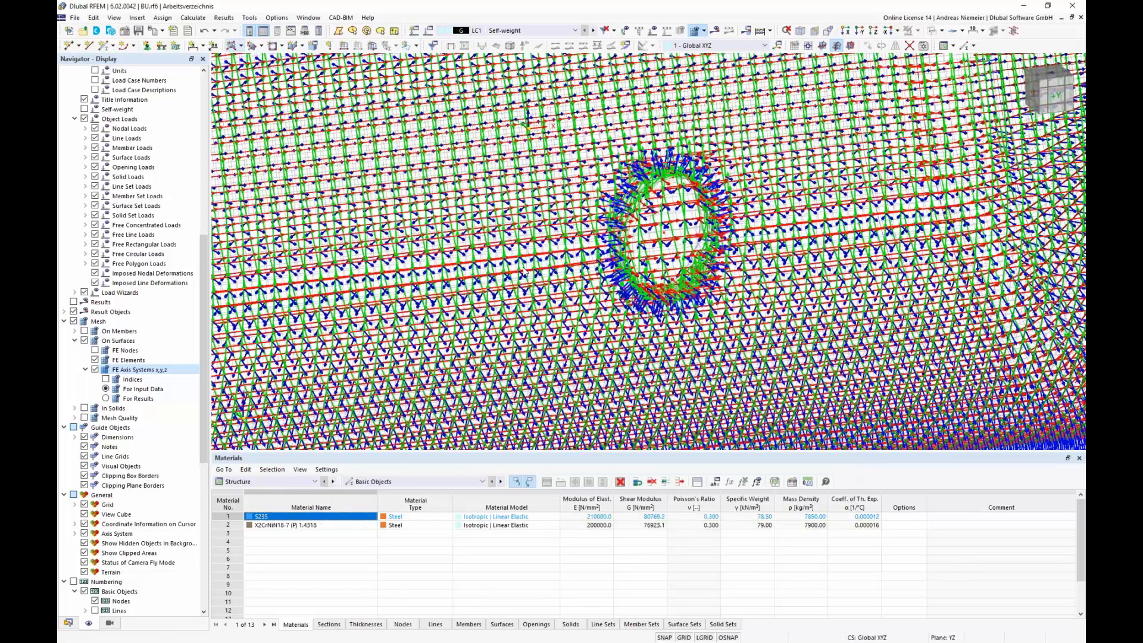
{"action": "scroll", "coordinate": [524, 271], "scroll_direction": "down", "scroll_amount": 4}
{"action": "left_click", "coordinate": [1055, 95]}
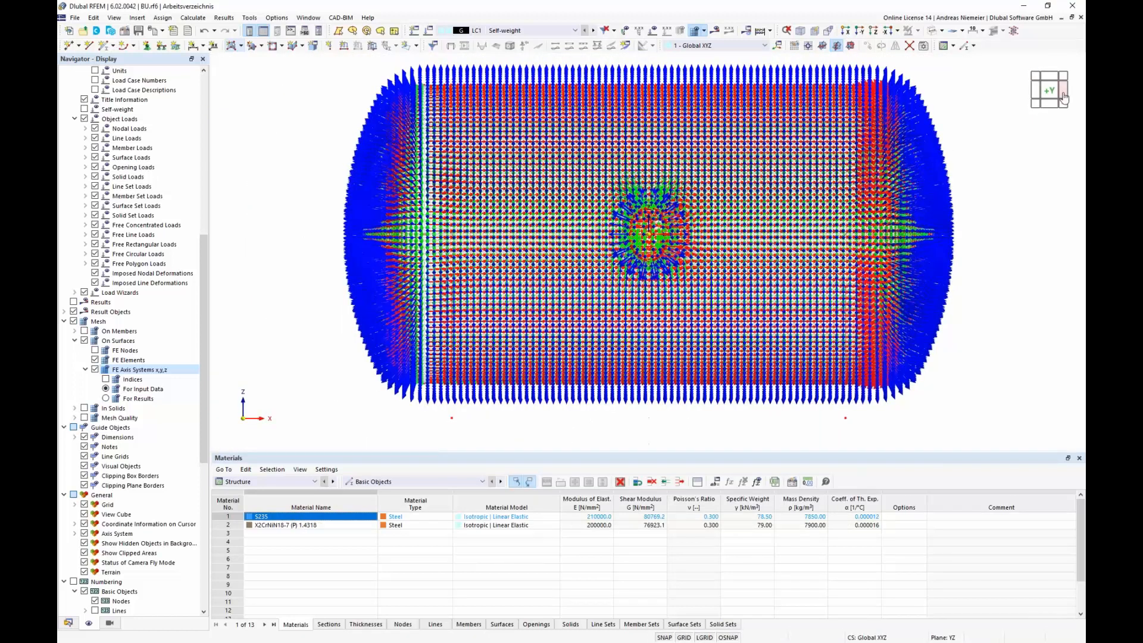
Step: Isolate the manhole surfaces by visibility and inspect the directions of their FE axis systems from the side
{"action": "scroll", "coordinate": [562, 255], "scroll_direction": "down", "scroll_amount": 2}
{"action": "left_click_drag", "start_coordinate": [547, 98], "coordinate": [685, 397]}
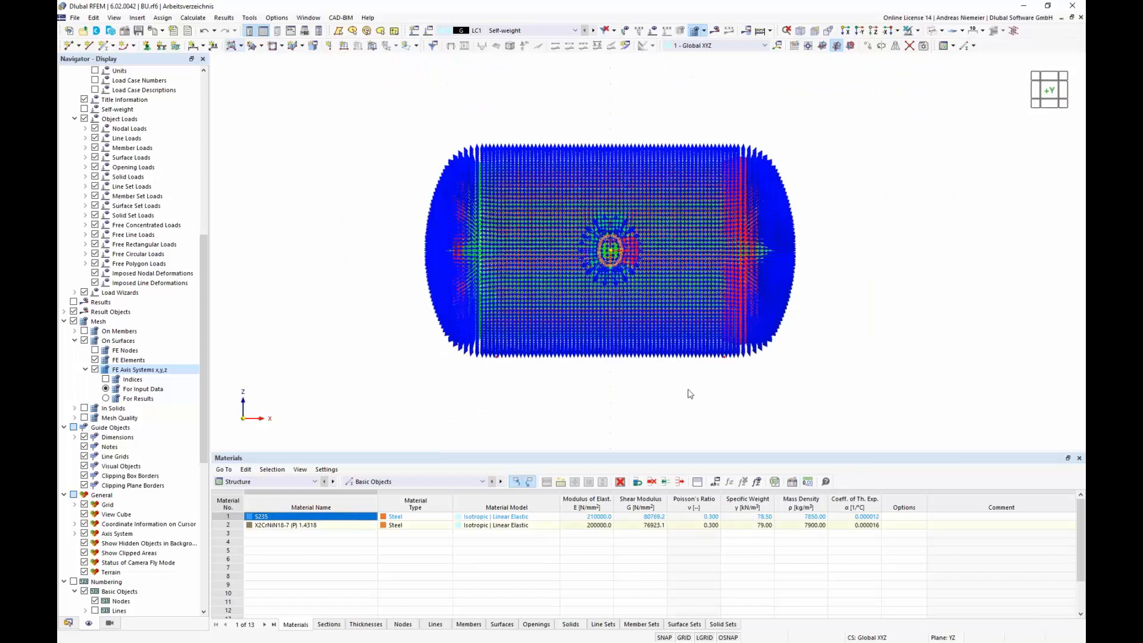
{"action": "left_click", "coordinate": [918, 31]}
{"action": "left_click", "coordinate": [941, 60]}
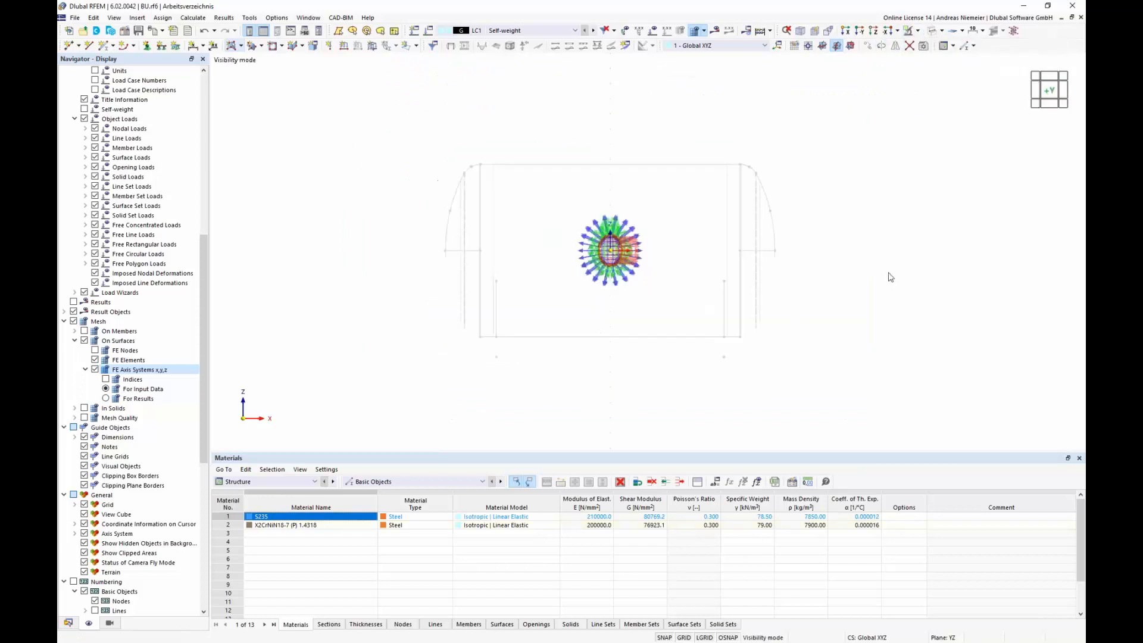
{"action": "scroll", "coordinate": [889, 278], "scroll_direction": "up", "scroll_amount": 1}
{"action": "middle_click_drag", "start_coordinate": [877, 280], "coordinate": [681, 294], "text": "ctrl"}
{"action": "scroll", "coordinate": [580, 256], "scroll_direction": "up", "scroll_amount": 5}
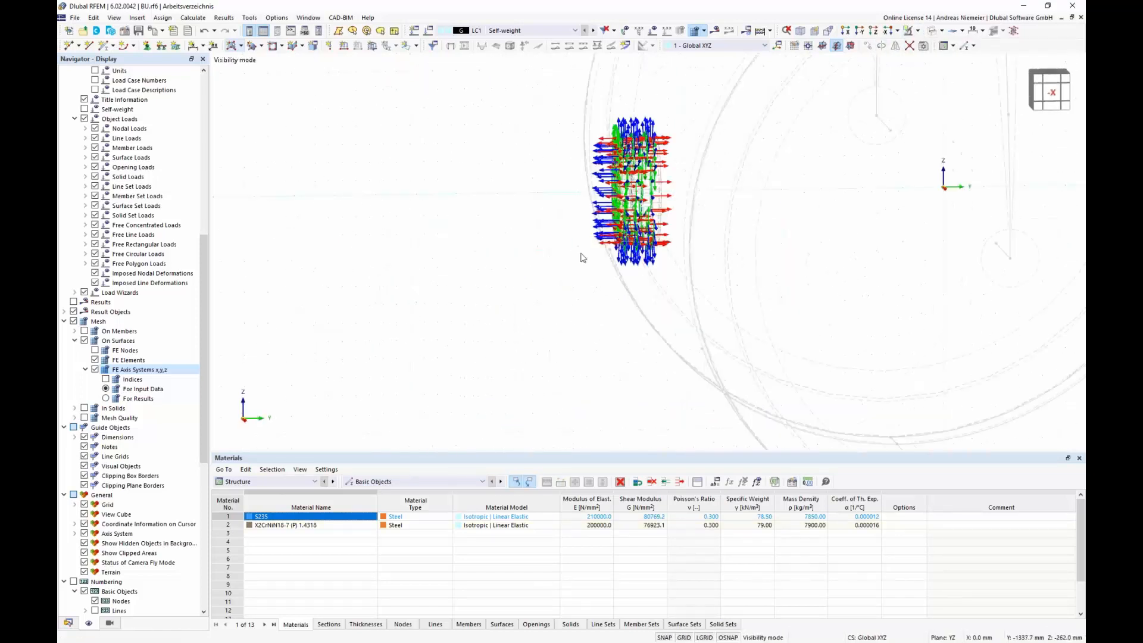
{"action": "scroll", "coordinate": [594, 241], "scroll_direction": "up", "scroll_amount": 2}
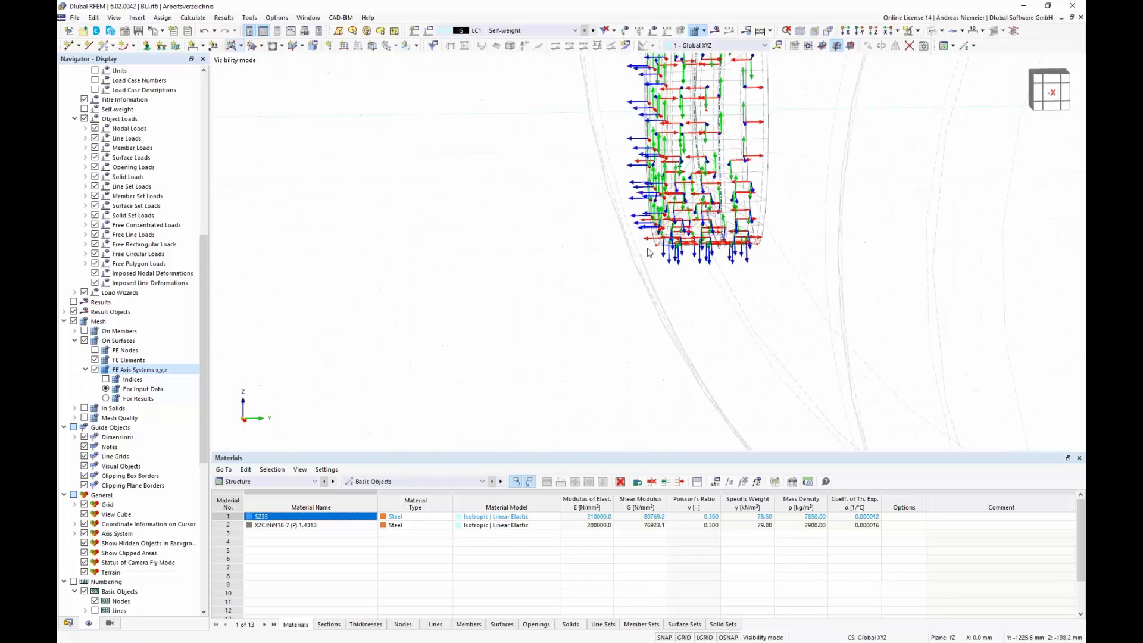
{"action": "scroll", "coordinate": [650, 249], "scroll_direction": "down", "scroll_amount": 2}
{"action": "scroll", "coordinate": [506, 283], "scroll_direction": "down", "scroll_amount": 3}
{"action": "middle_click_drag", "start_coordinate": [434, 279], "coordinate": [480, 303]}
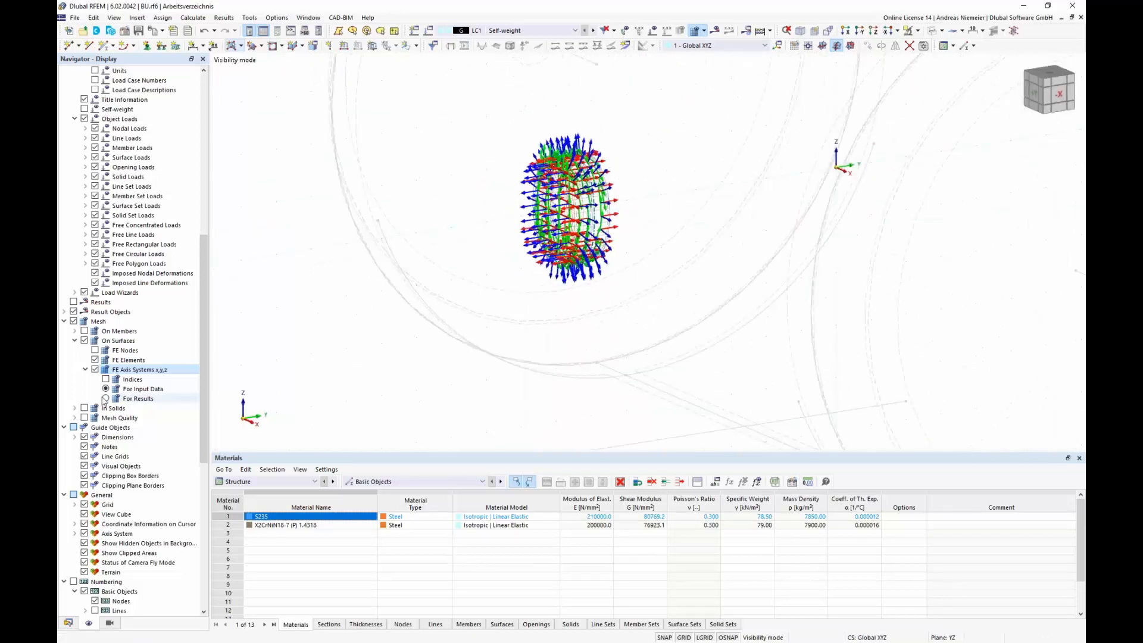
Step: Hide the FE axis systems and cancel the visibility mode to show the complete vessel again
{"action": "left_click", "coordinate": [95, 369]}
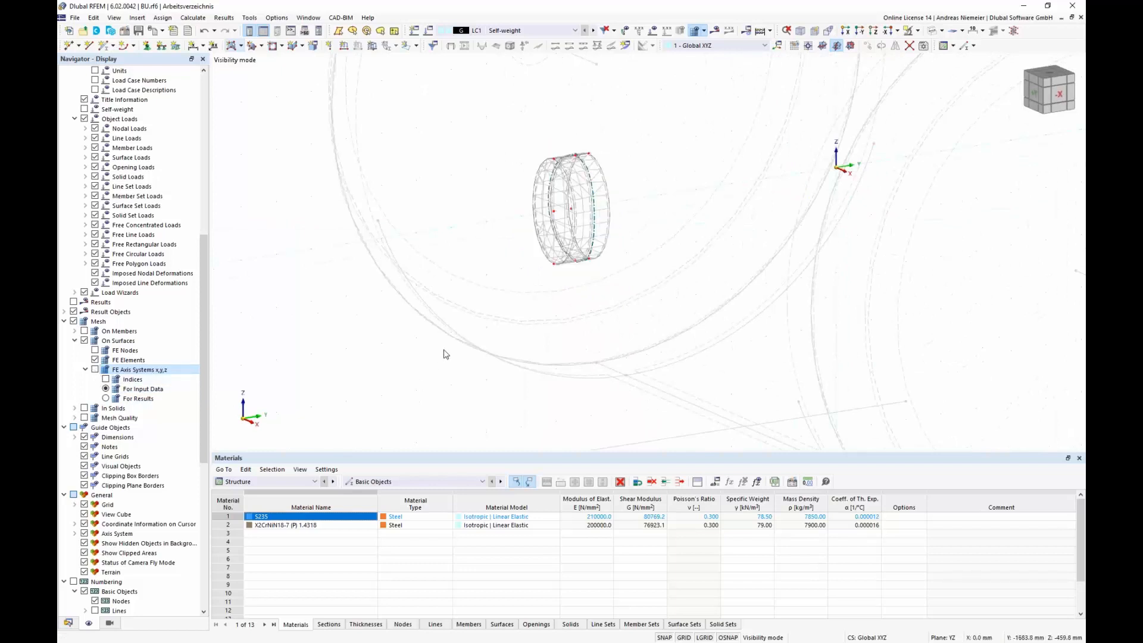
{"action": "scroll", "coordinate": [447, 354], "scroll_direction": "down", "scroll_amount": 3}
{"action": "left_click", "coordinate": [918, 31]}
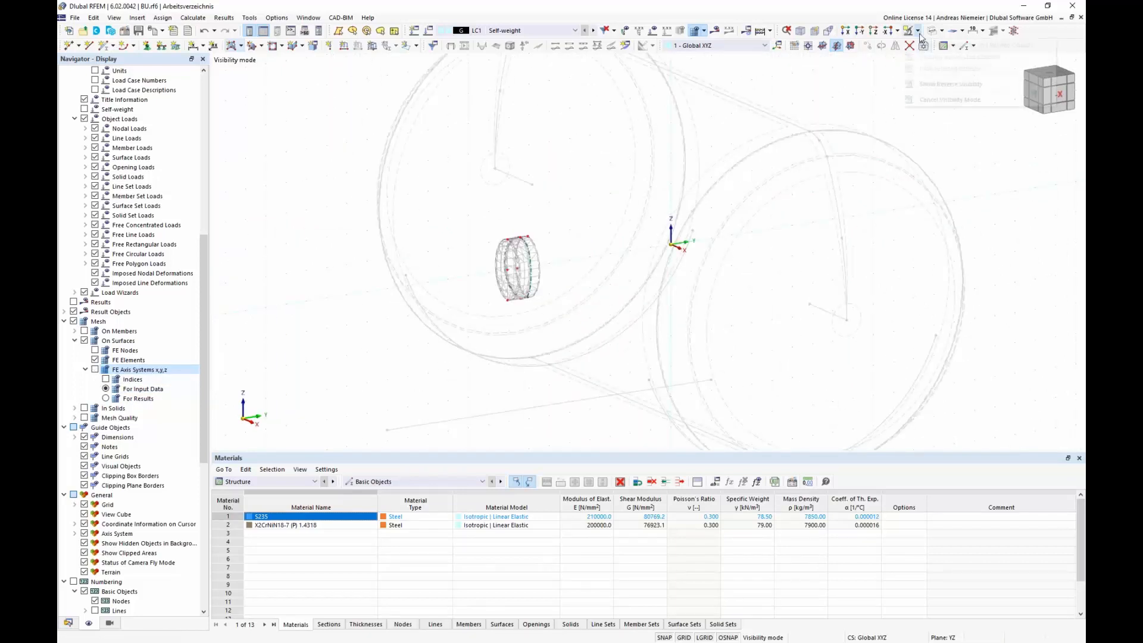
{"action": "left_click", "coordinate": [924, 101]}
{"action": "scroll", "coordinate": [518, 280], "scroll_direction": "down", "scroll_amount": 3}
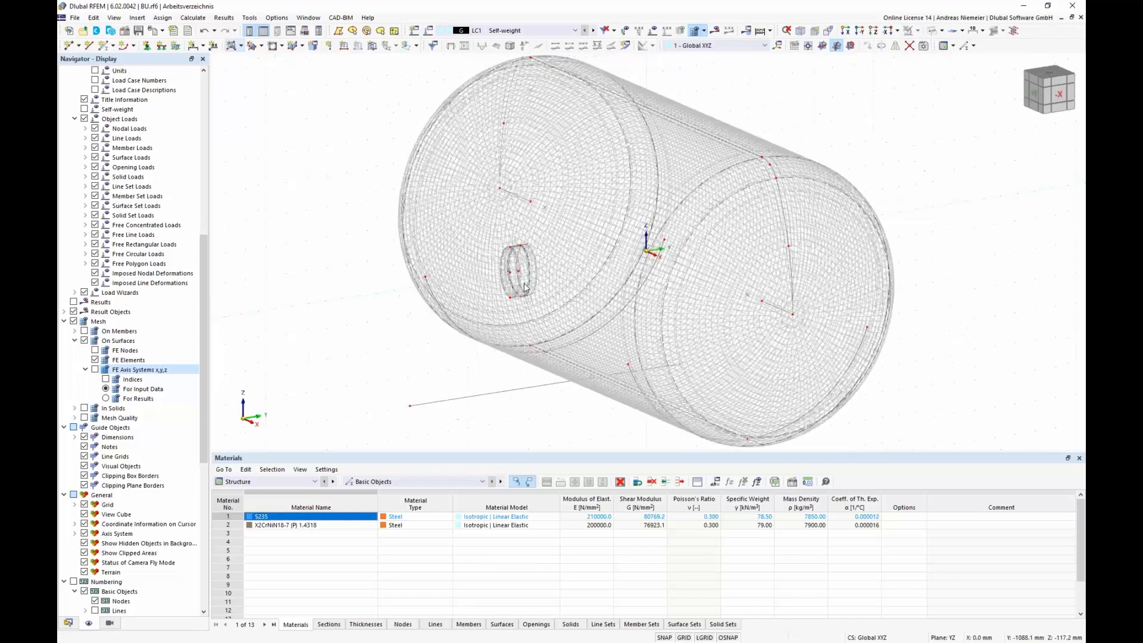
Step: Start a Beam member on arc lines 54 and 60 under the vessel's near end, using section U 200 (DIN 1026-1:2009-09) in S235
{"action": "middle_click_drag", "start_coordinate": [422, 344], "coordinate": [620, 334], "text": "ctrl"}
{"action": "scroll", "coordinate": [580, 385], "scroll_direction": "up", "scroll_amount": 3}
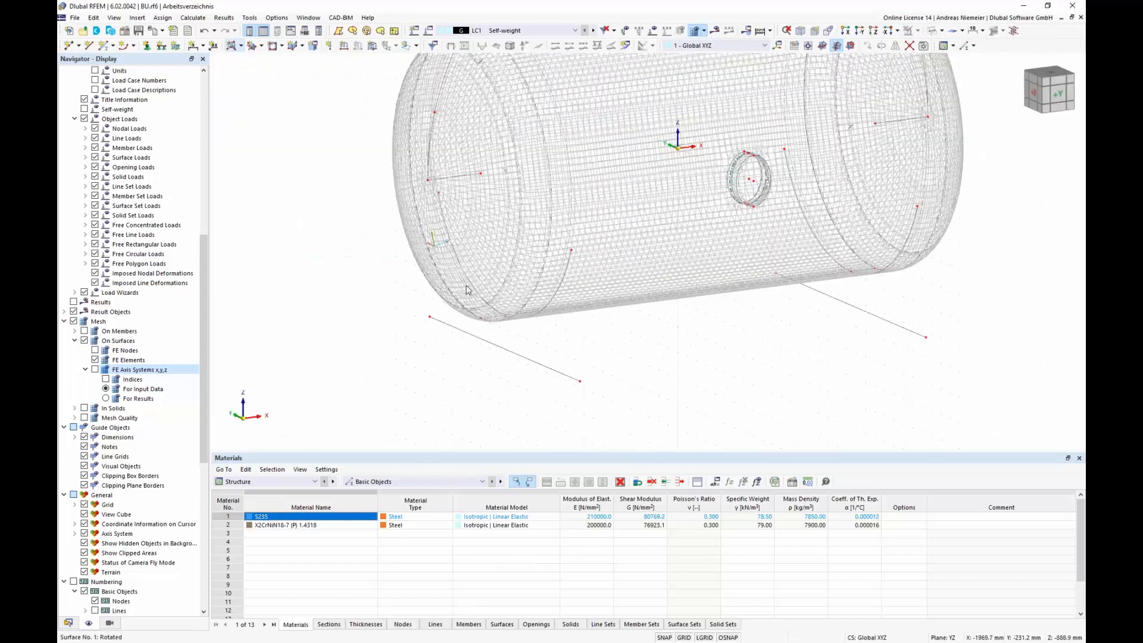
{"action": "right_click", "coordinate": [551, 304]}
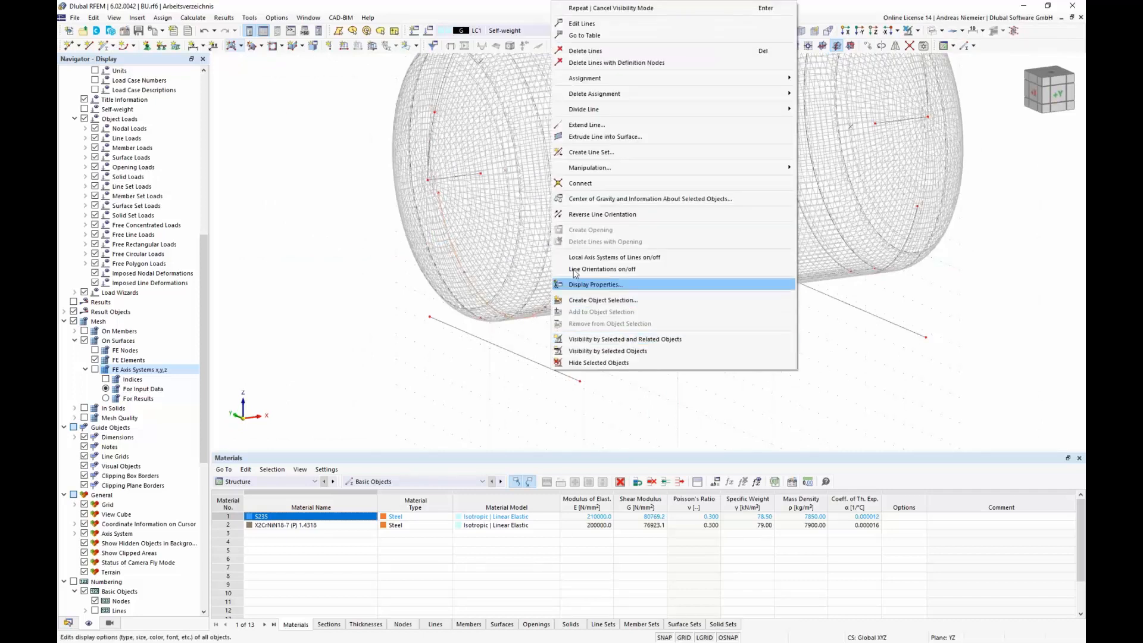
{"action": "left_click", "coordinate": [621, 31]}
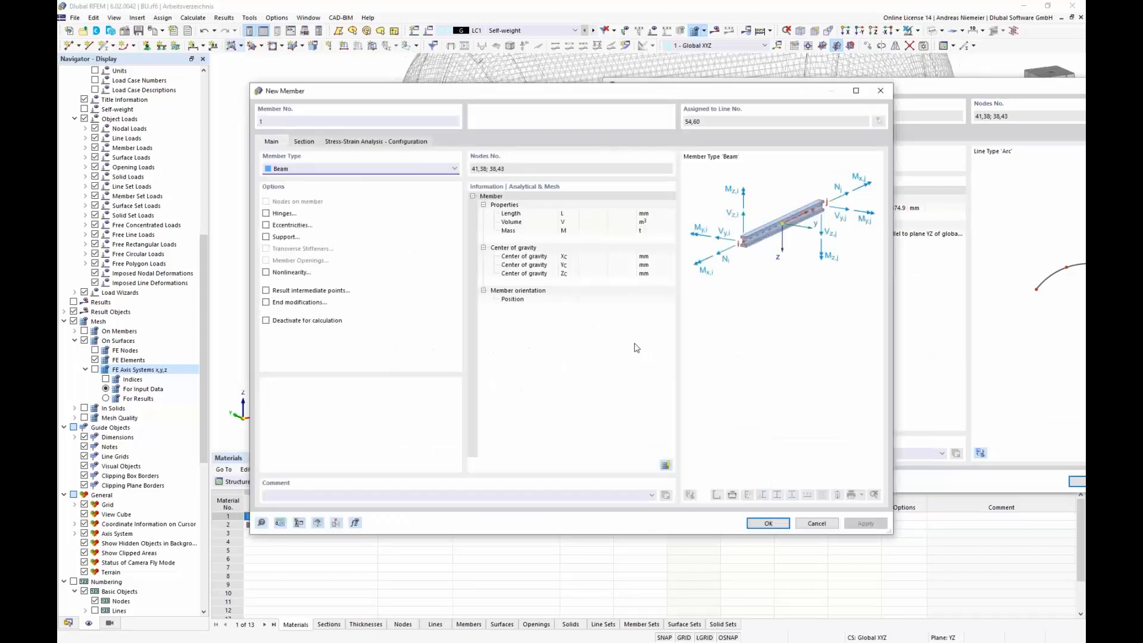
{"action": "left_click", "coordinate": [305, 143]}
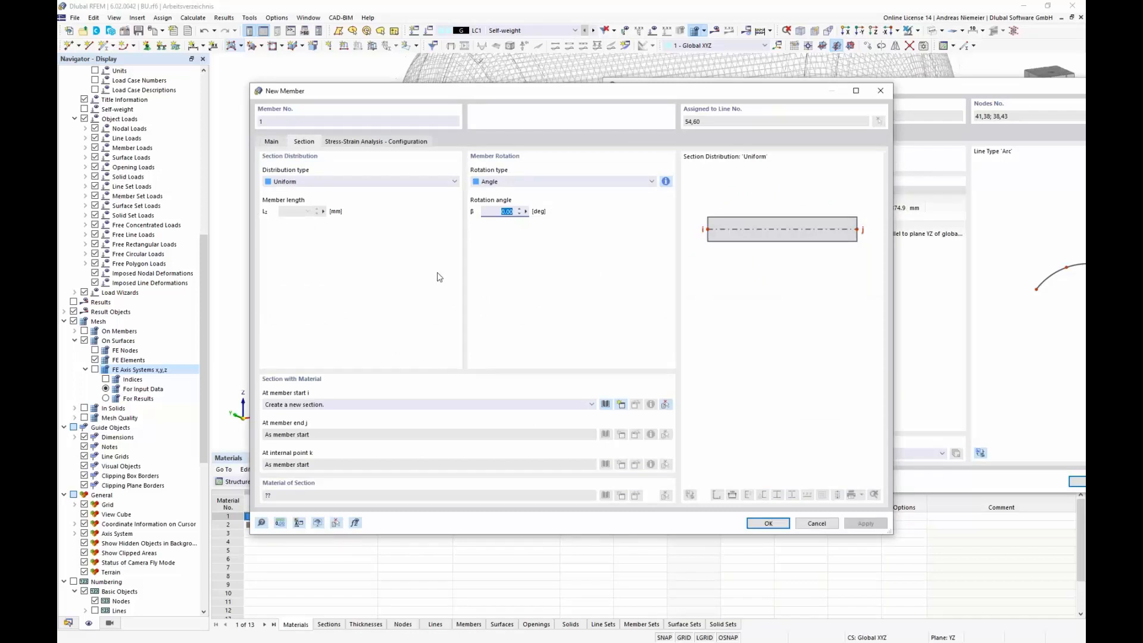
{"action": "left_click", "coordinate": [606, 404]}
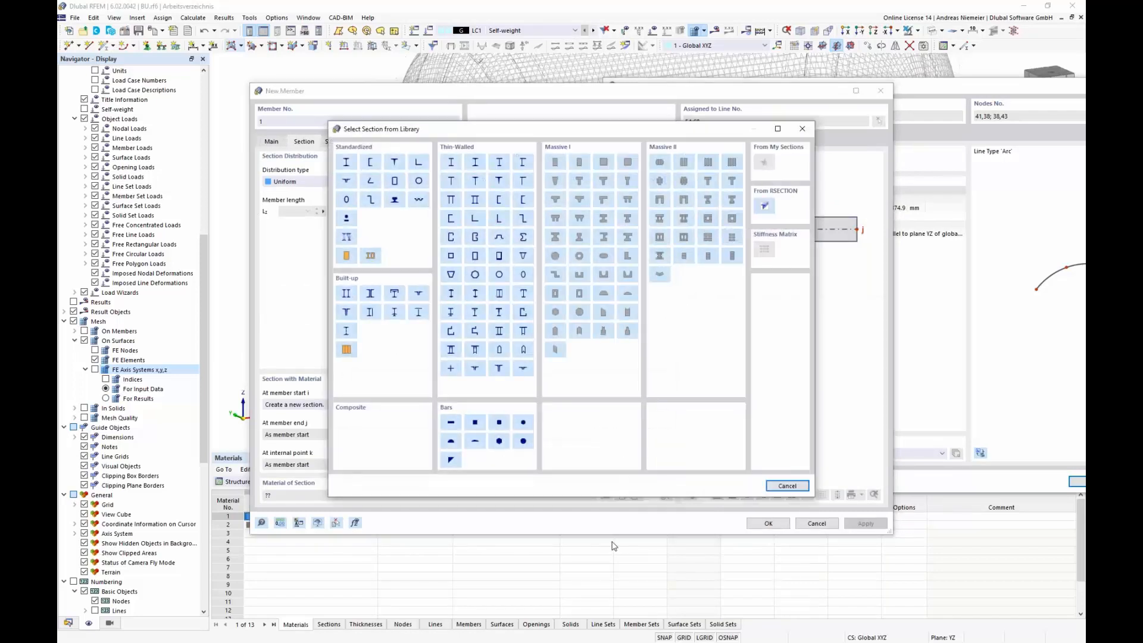
{"action": "left_click", "coordinate": [370, 165]}
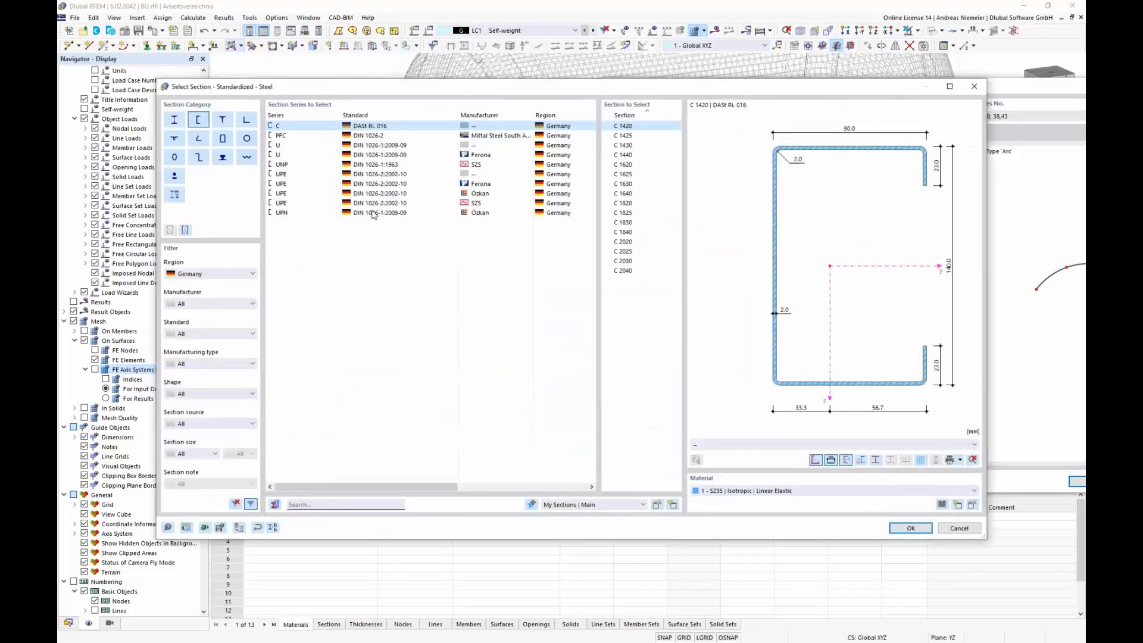
{"action": "left_click", "coordinate": [358, 144]}
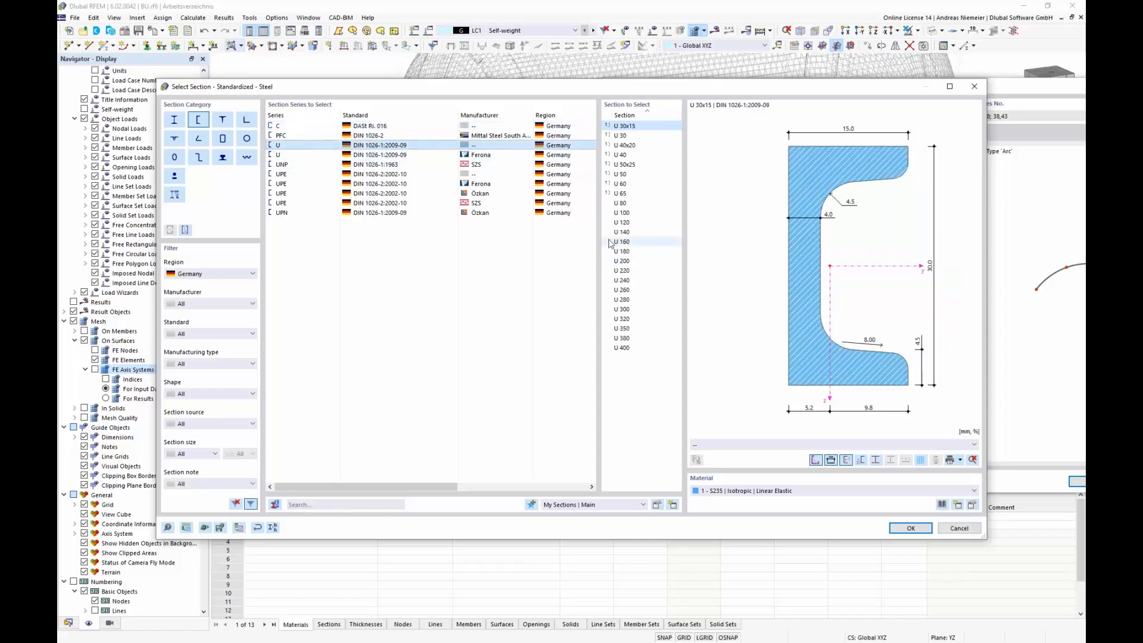
{"action": "left_click", "coordinate": [622, 261]}
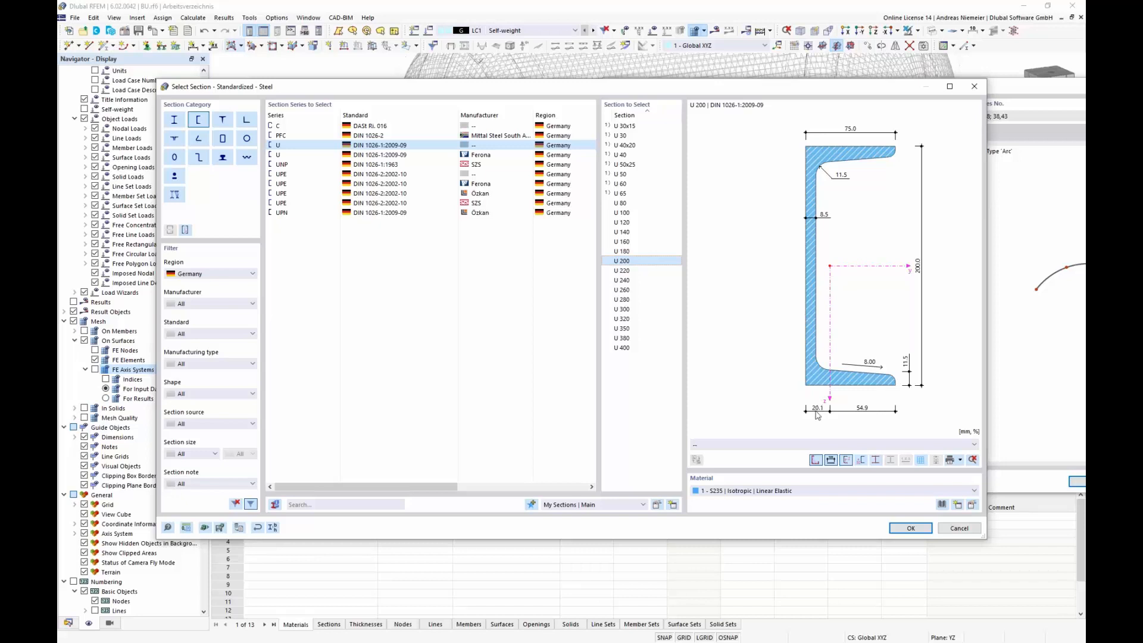
{"action": "left_click", "coordinate": [910, 528]}
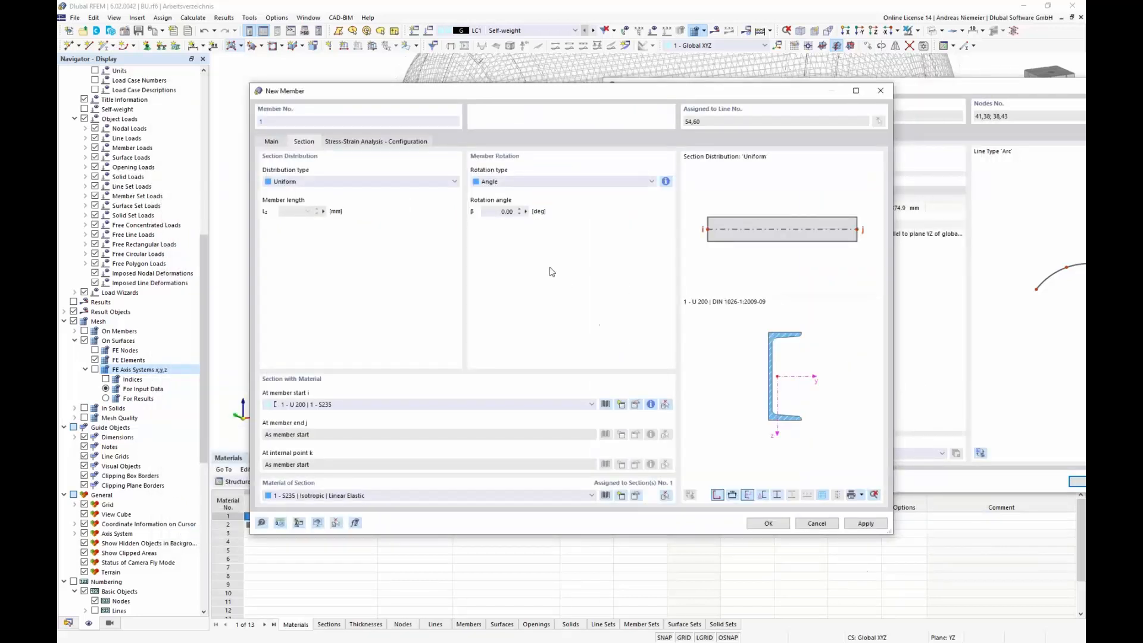
Step: Set the arc member's rotation angle to 90° and check the U 200 section's orientation in the preview
{"action": "left_click", "coordinate": [506, 211]}
{"action": "scroll", "coordinate": [768, 392], "scroll_direction": "up", "scroll_amount": 2}
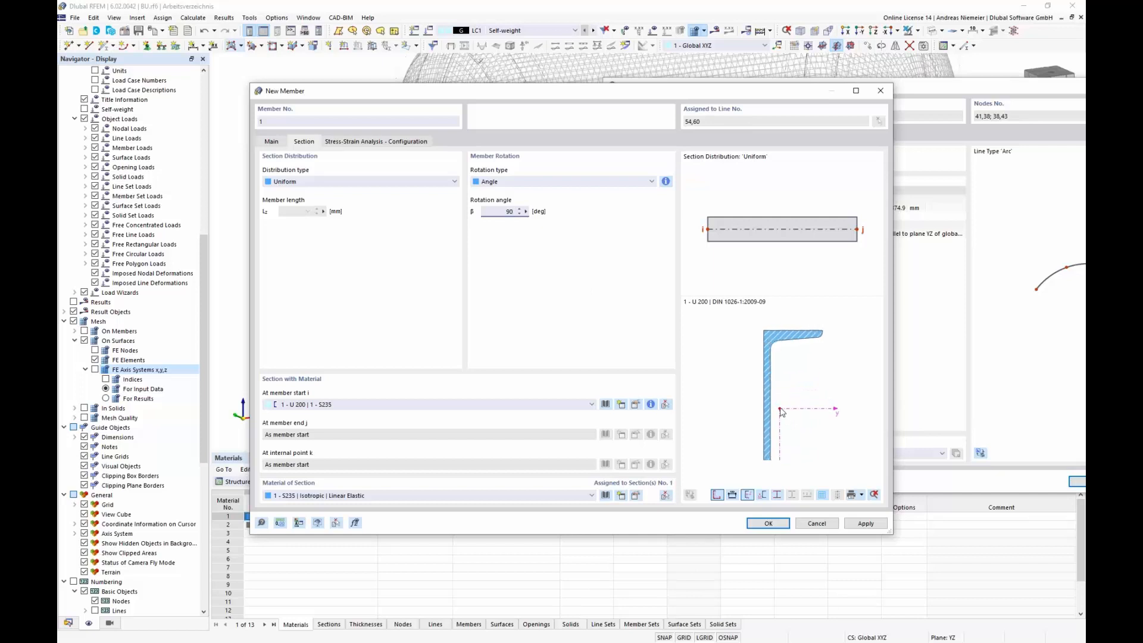
{"action": "scroll", "coordinate": [780, 398], "scroll_direction": "down", "scroll_amount": 3}
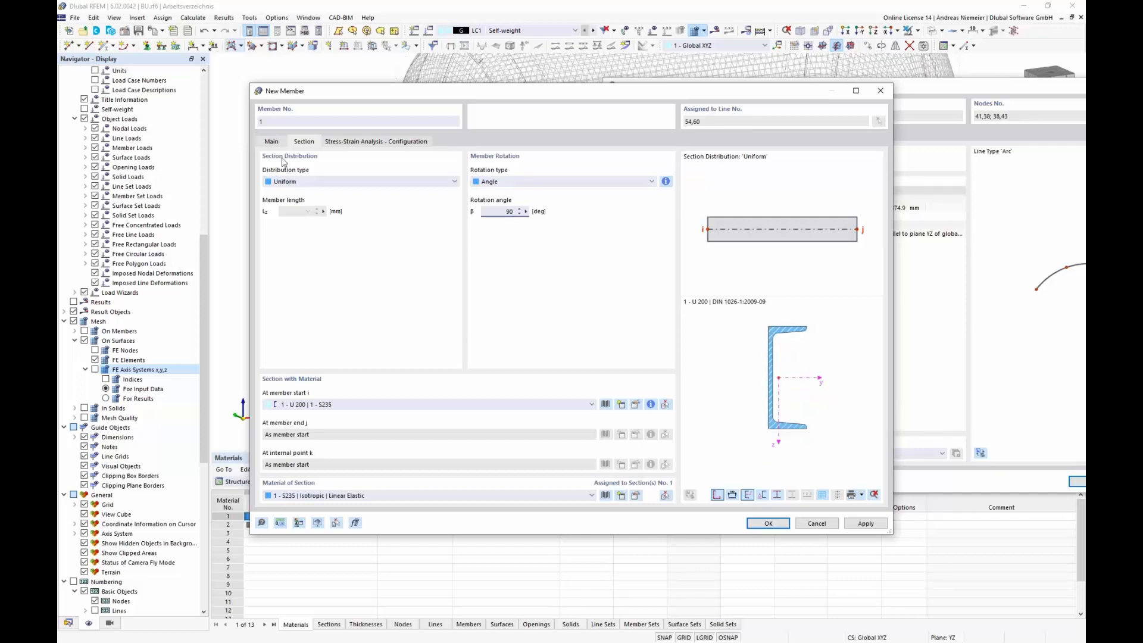
Step: Enable eccentricities for the arc member and create a start eccentricity relative to the section with Left - Middle alignment
{"action": "left_click", "coordinate": [273, 143]}
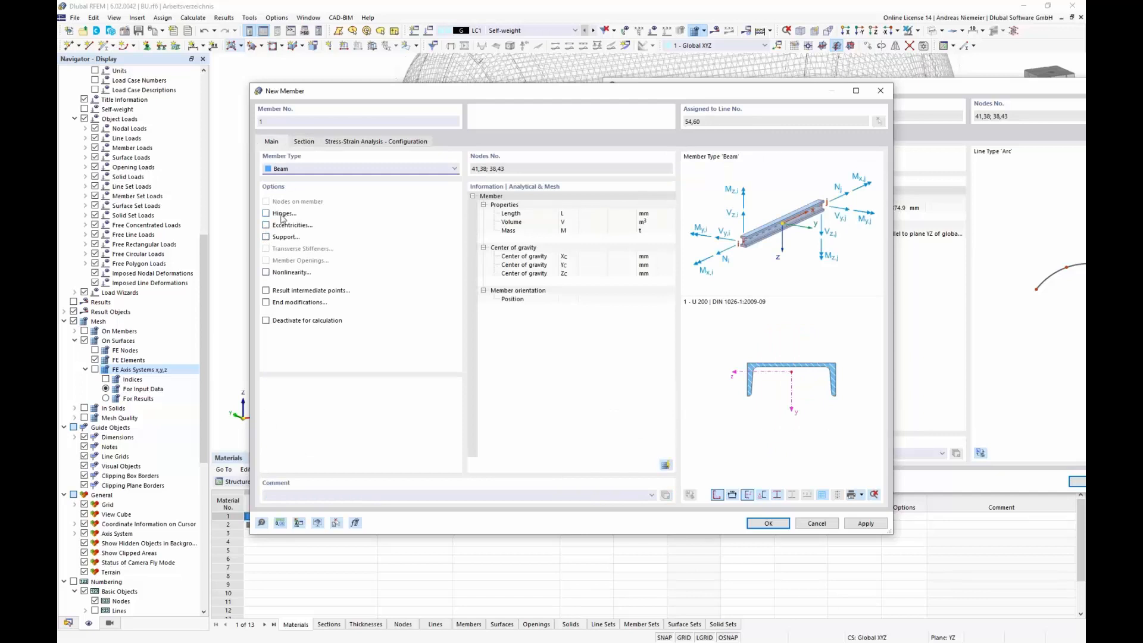
{"action": "left_click", "coordinate": [266, 226]}
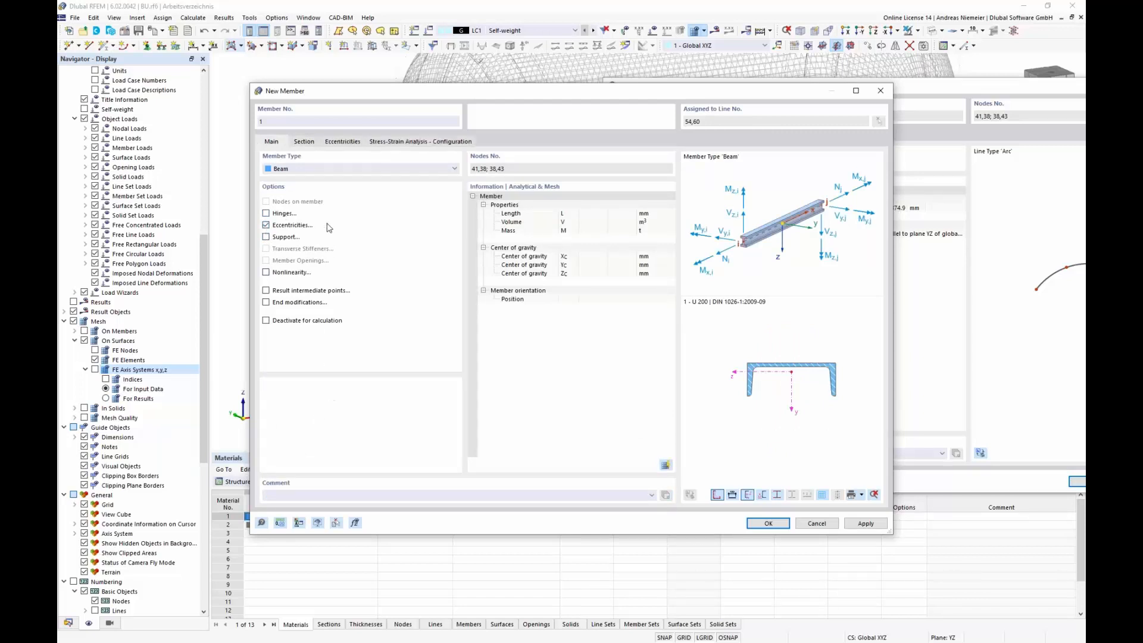
{"action": "left_click", "coordinate": [344, 143]}
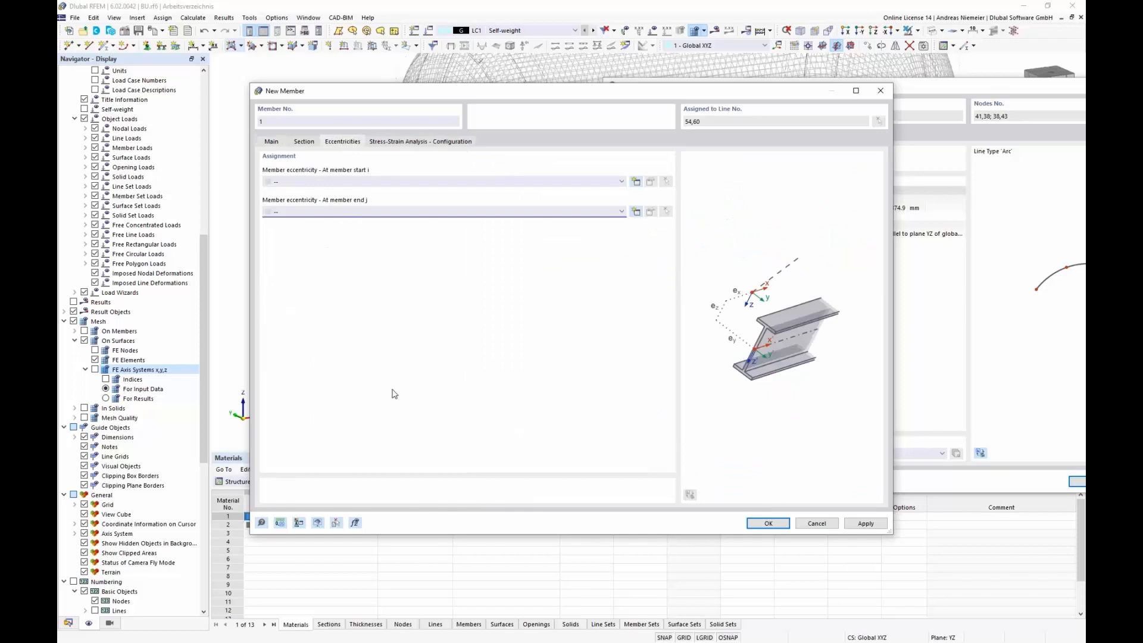
{"action": "left_click", "coordinate": [636, 182]}
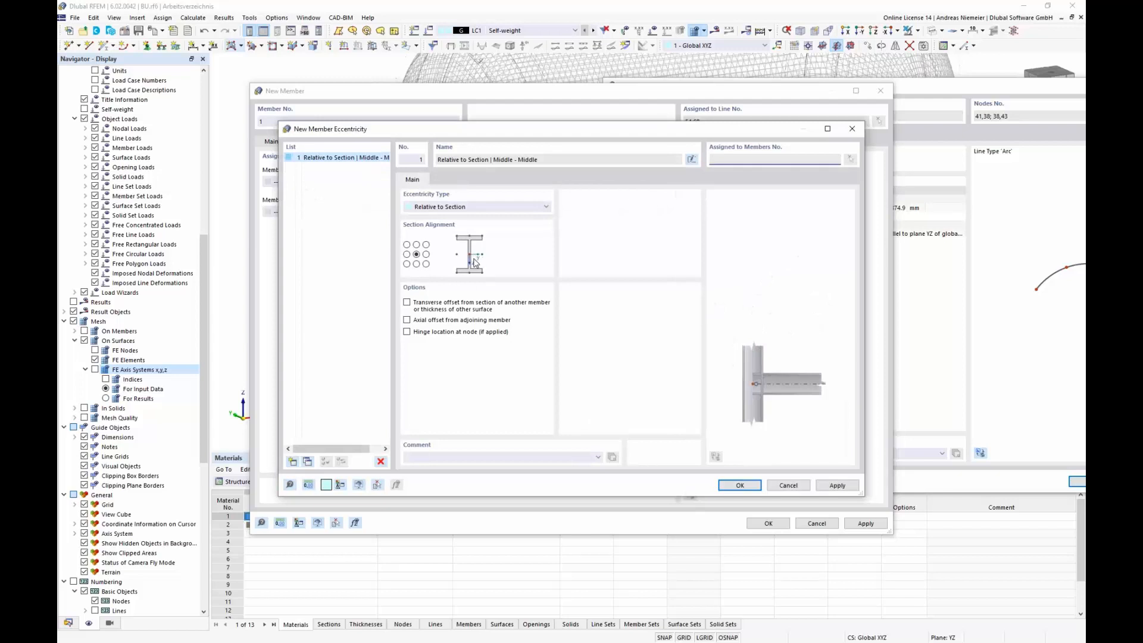
{"action": "left_click", "coordinate": [406, 254]}
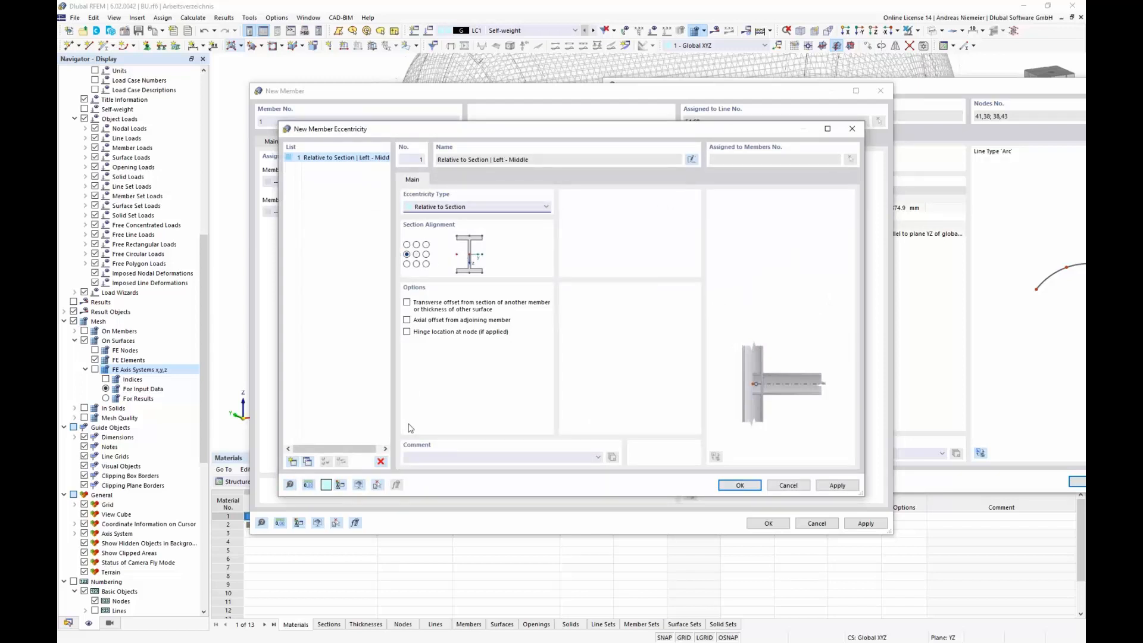
Step: Add a transverse offset from the thickness of surface 7 to the member eccentricity, with the axis offset at the bottom
{"action": "left_click", "coordinate": [428, 308]}
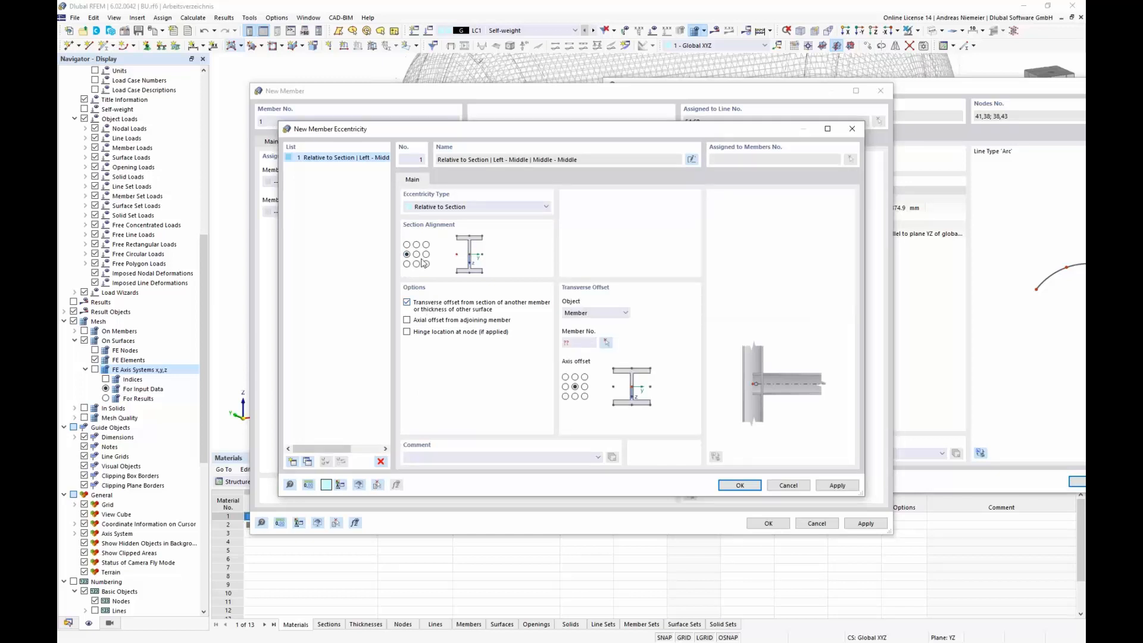
{"action": "left_click", "coordinate": [596, 312]}
{"action": "left_click", "coordinate": [599, 331]}
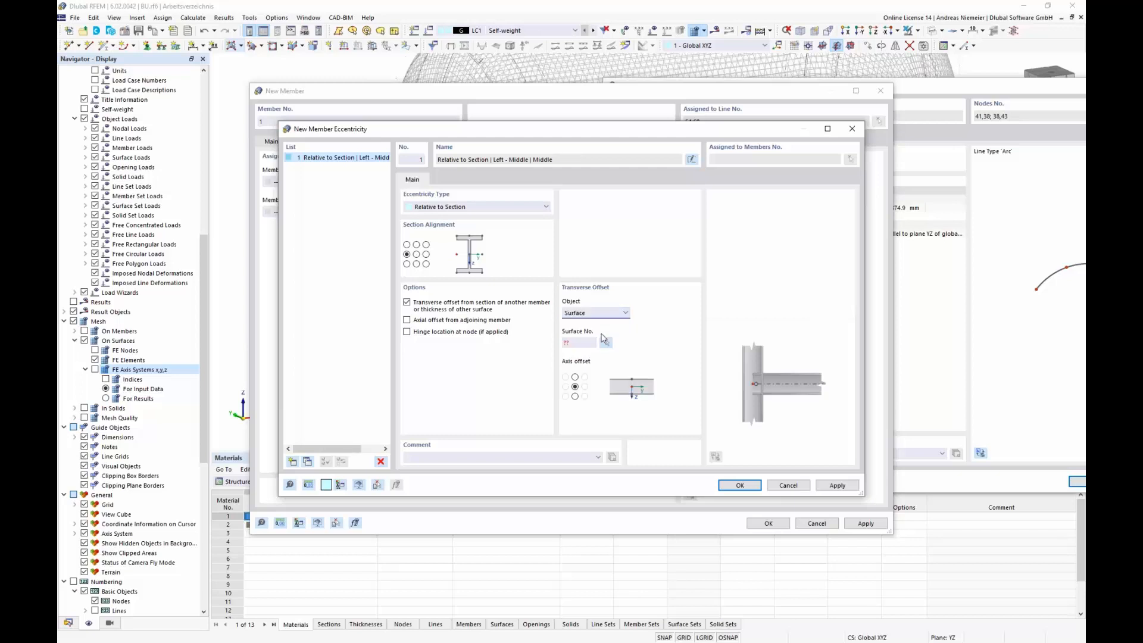
{"action": "left_click", "coordinate": [606, 345]}
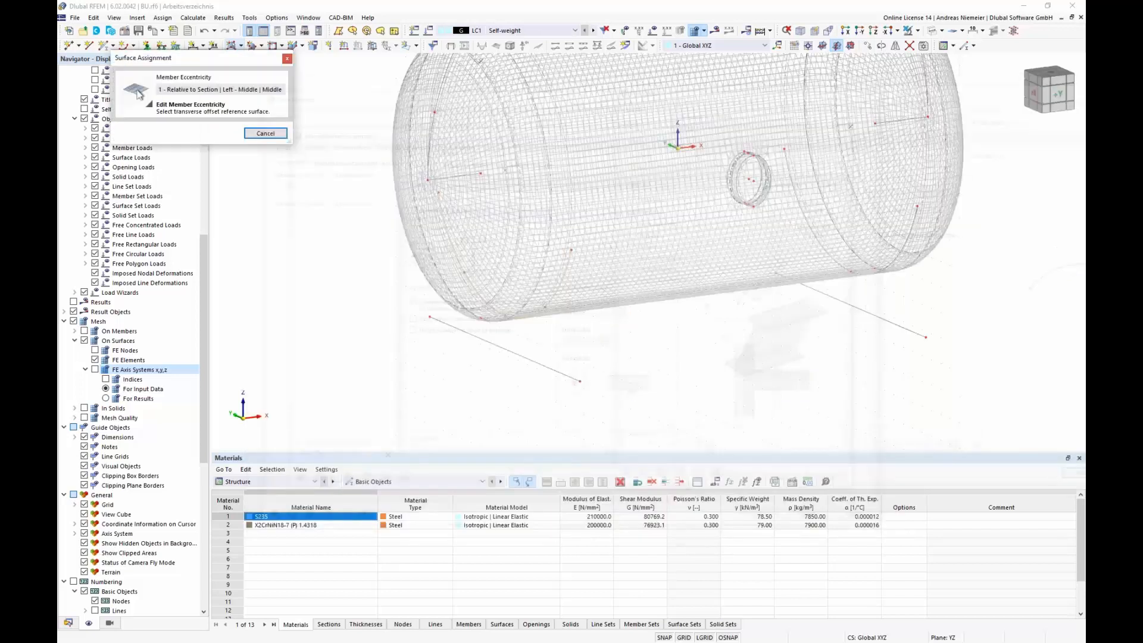
{"action": "left_click", "coordinate": [571, 249]}
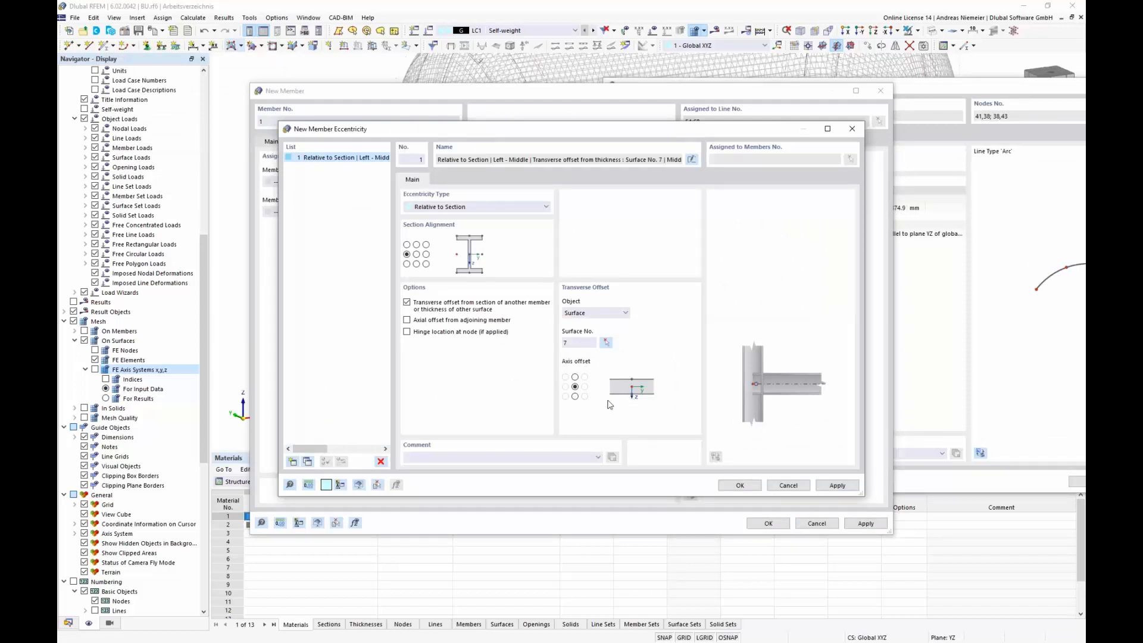
{"action": "left_click", "coordinate": [575, 396]}
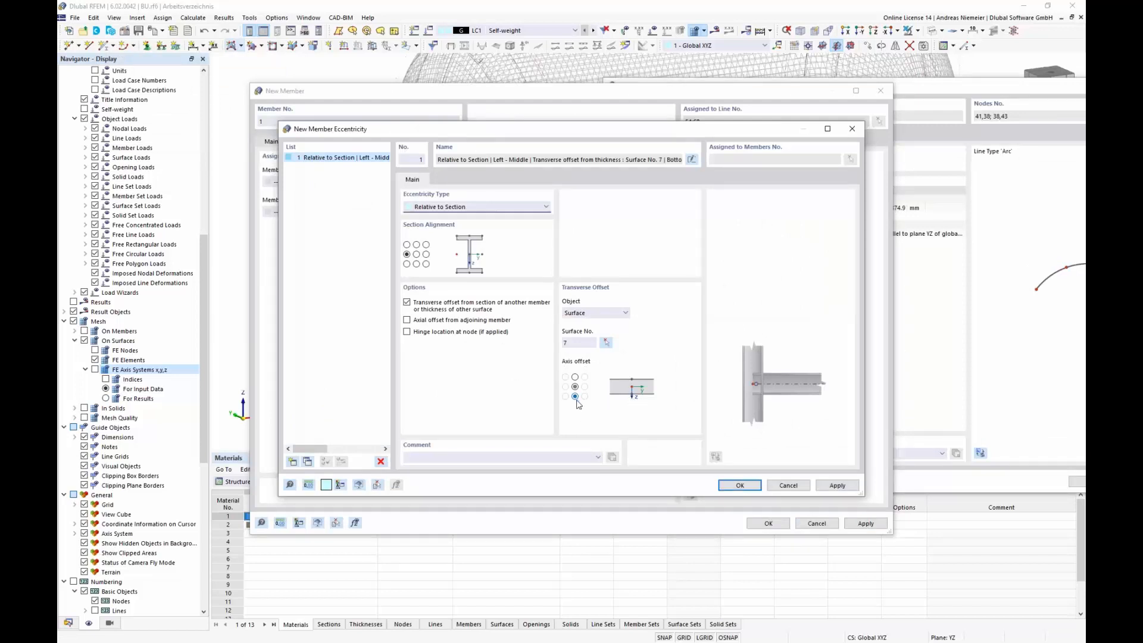
{"action": "left_click", "coordinate": [739, 485]}
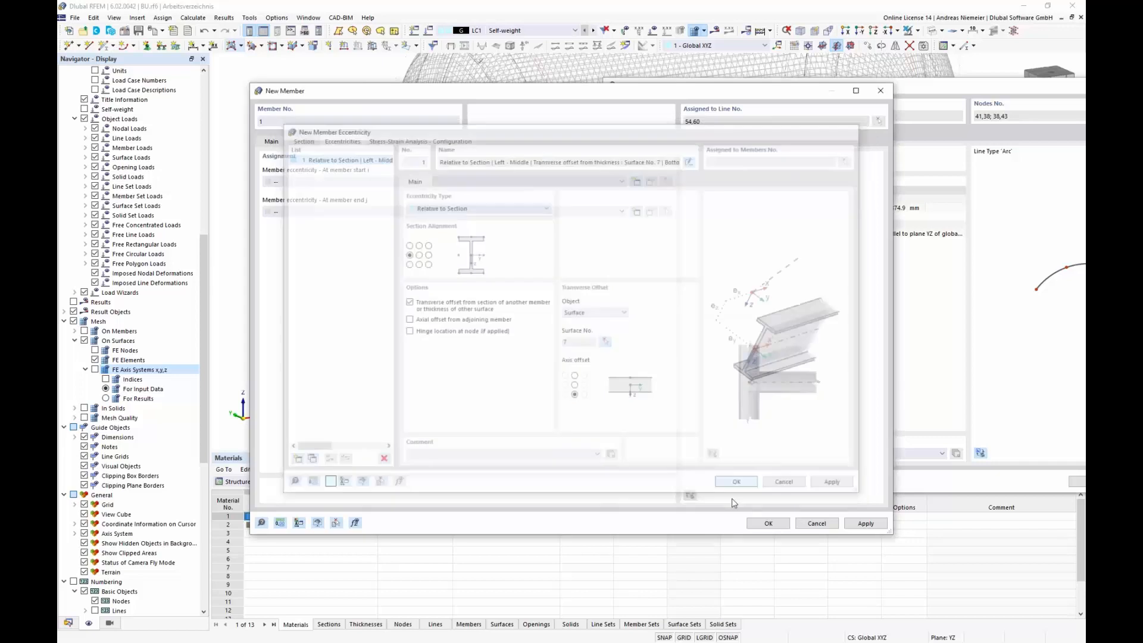
Step: Assign the same eccentricity to the member end and create the arc members, accepting deletion of the mesh
{"action": "left_click", "coordinate": [395, 212]}
{"action": "left_click", "coordinate": [393, 222]}
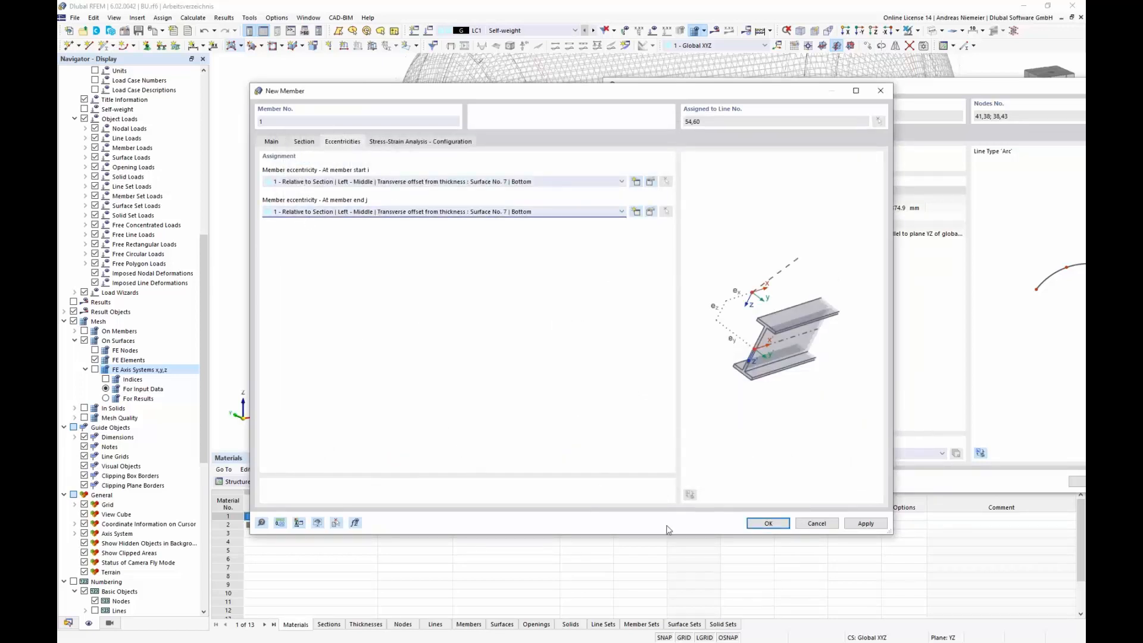
{"action": "left_click", "coordinate": [768, 523]}
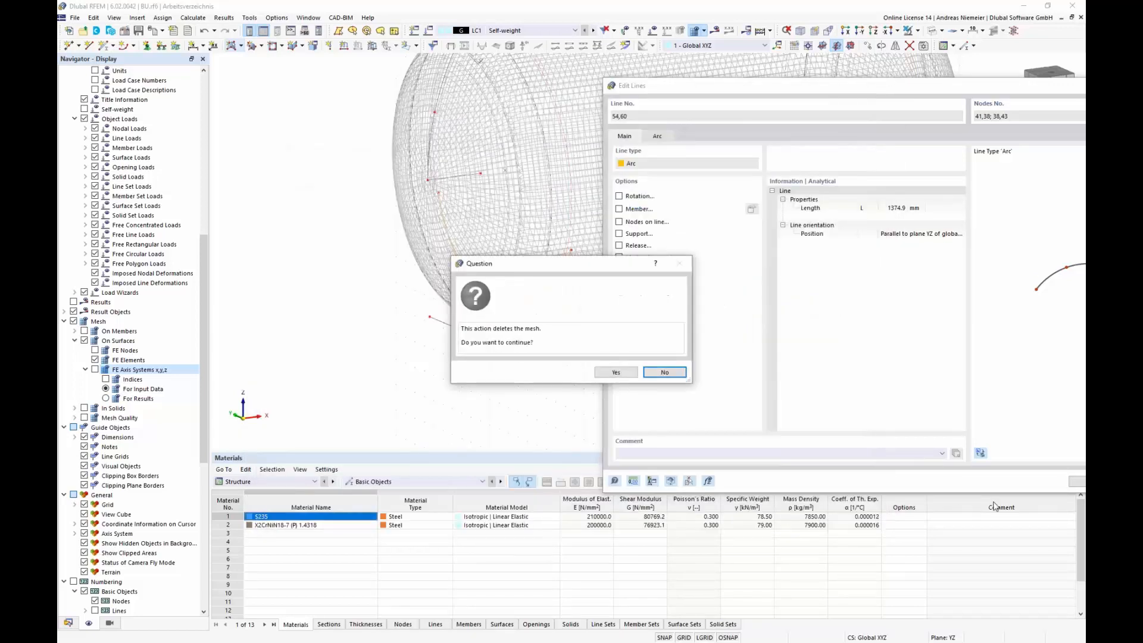
{"action": "left_click", "coordinate": [617, 372]}
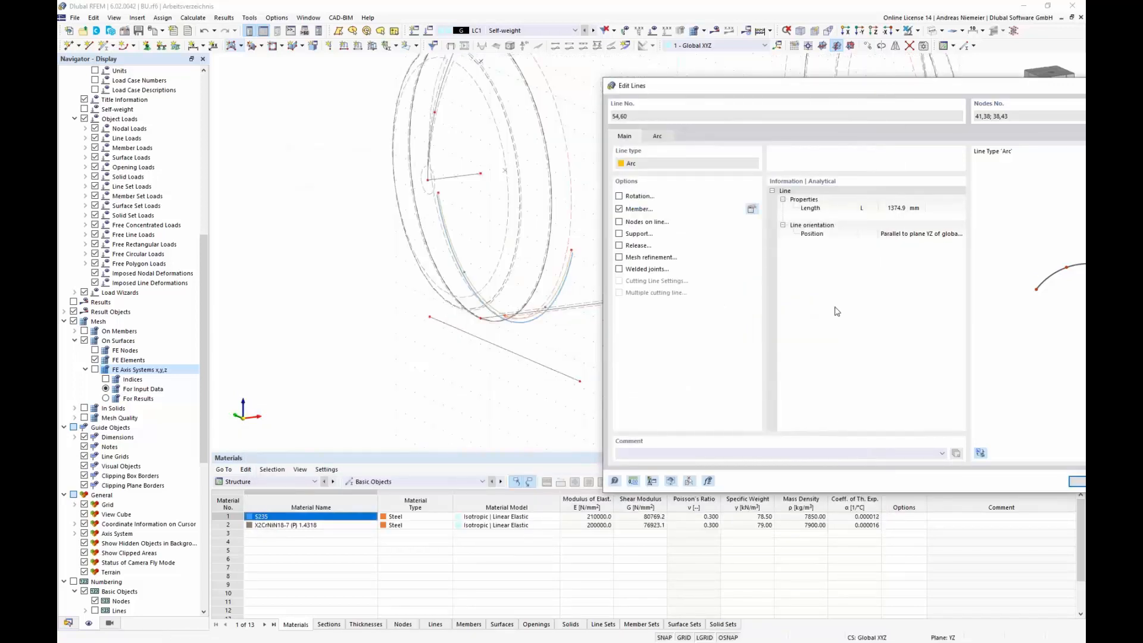
{"action": "left_click_drag", "start_coordinate": [885, 92], "coordinate": [691, 74]}
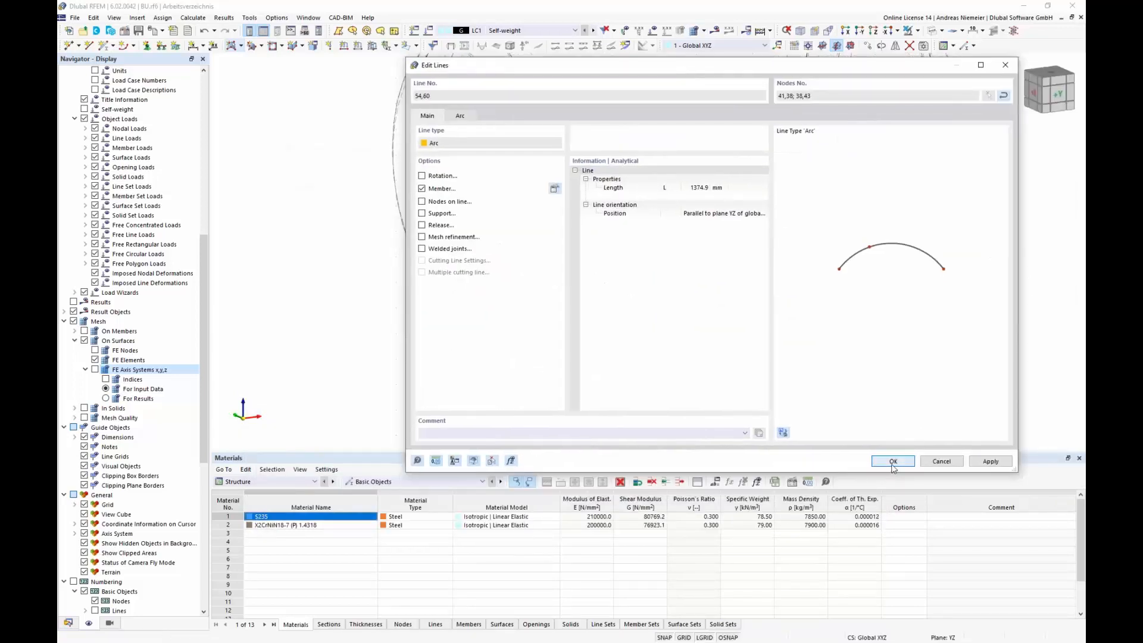
{"action": "left_click", "coordinate": [891, 459]}
Step: Inspect the curved channel members against the vessel in the solid display, and return to the wireframe display
{"action": "scroll", "coordinate": [603, 241], "scroll_direction": "up", "scroll_amount": 5}
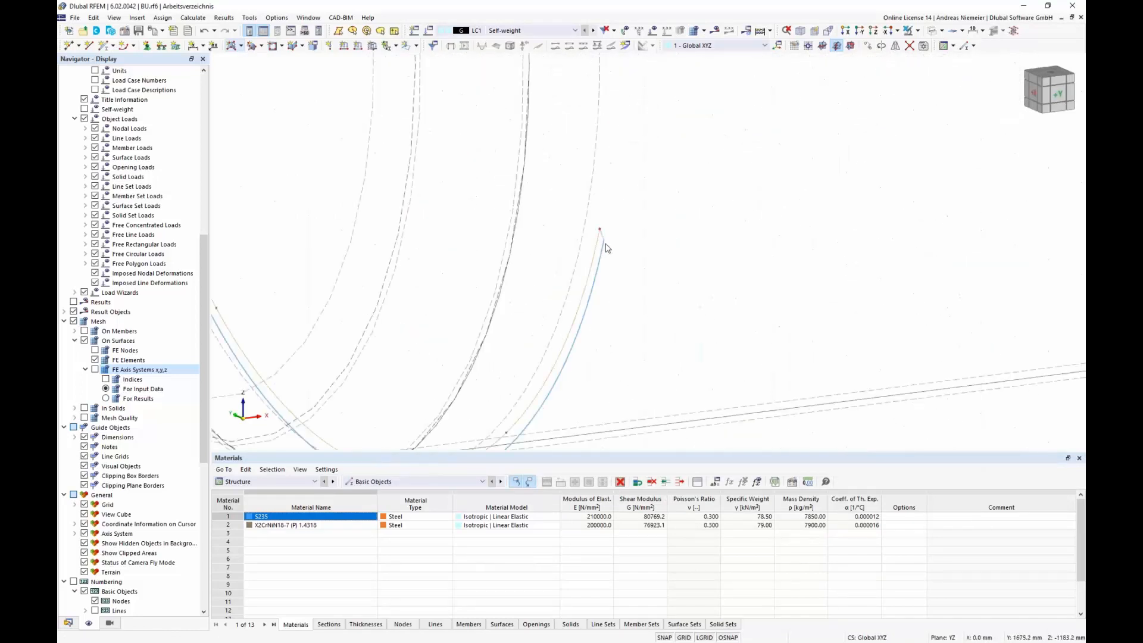
{"action": "scroll", "coordinate": [602, 244], "scroll_direction": "down", "scroll_amount": 5}
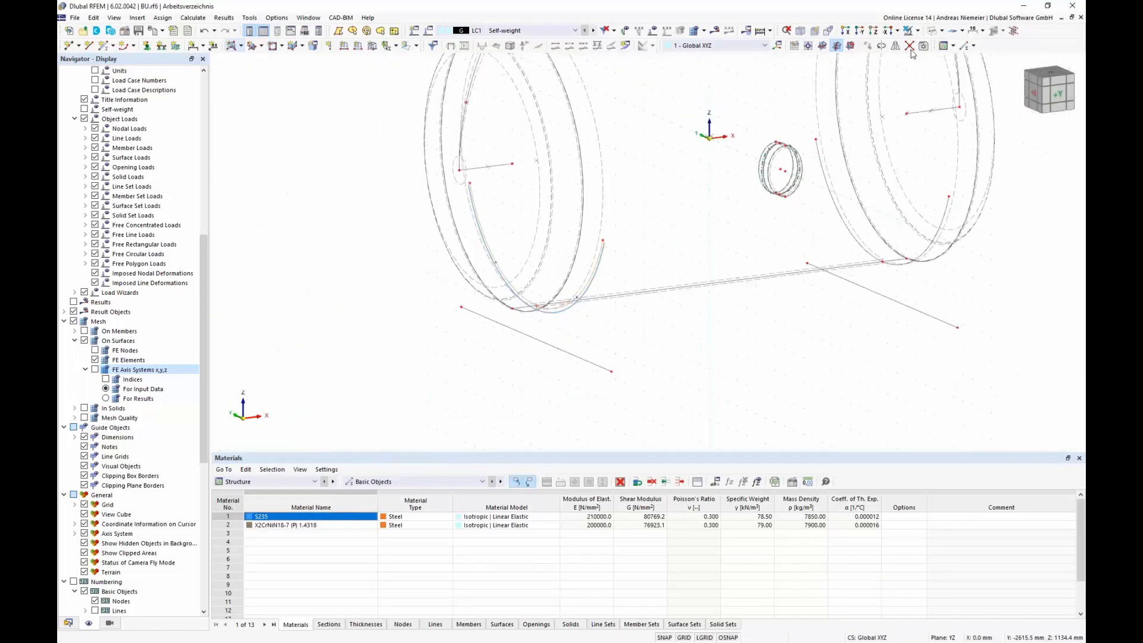
{"action": "left_click", "coordinate": [933, 31]}
{"action": "middle_click_drag", "start_coordinate": [865, 178], "coordinate": [490, 345], "text": "ctrl"}
{"action": "scroll", "coordinate": [625, 291], "scroll_direction": "up", "scroll_amount": 2}
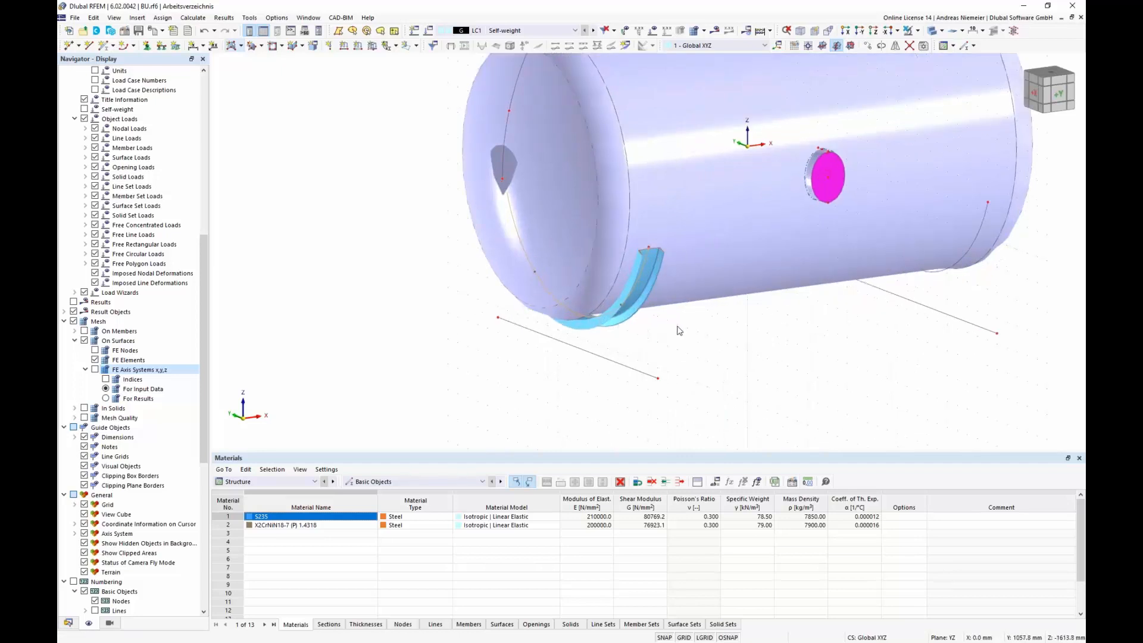
{"action": "left_click", "coordinate": [942, 33]}
{"action": "left_click", "coordinate": [955, 43]}
{"action": "middle_click_drag", "start_coordinate": [667, 280], "coordinate": [430, 291], "text": "ctrl"}
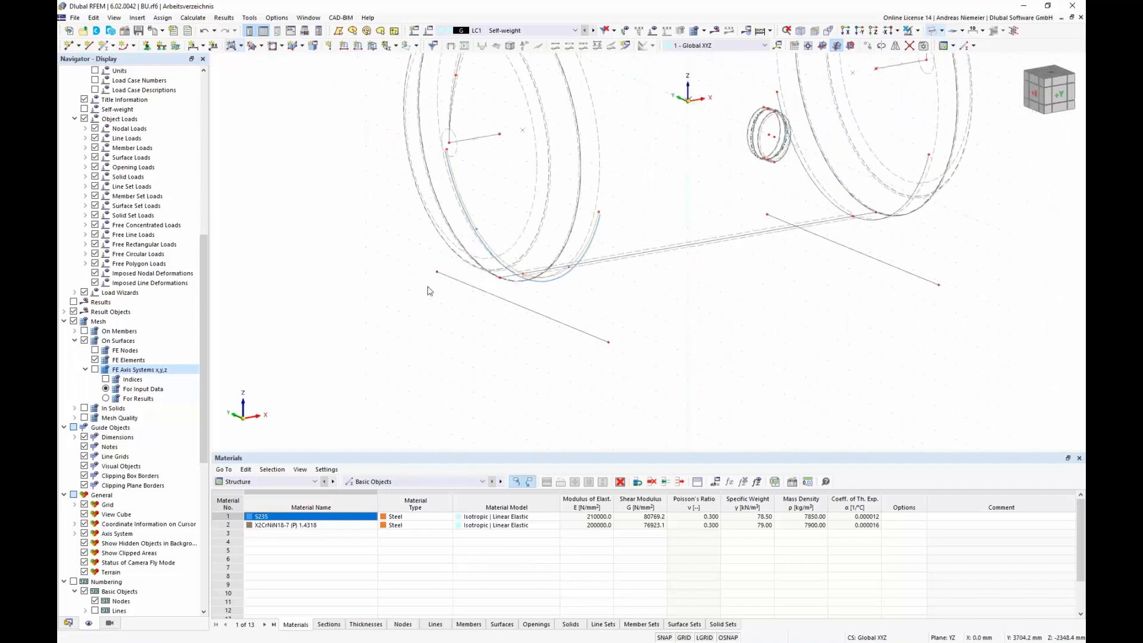
Step: Assign a U 200 Beam member with a rotation angle of -90° to straight support line 46 below the arc members
{"action": "double_click", "coordinate": [546, 321]}
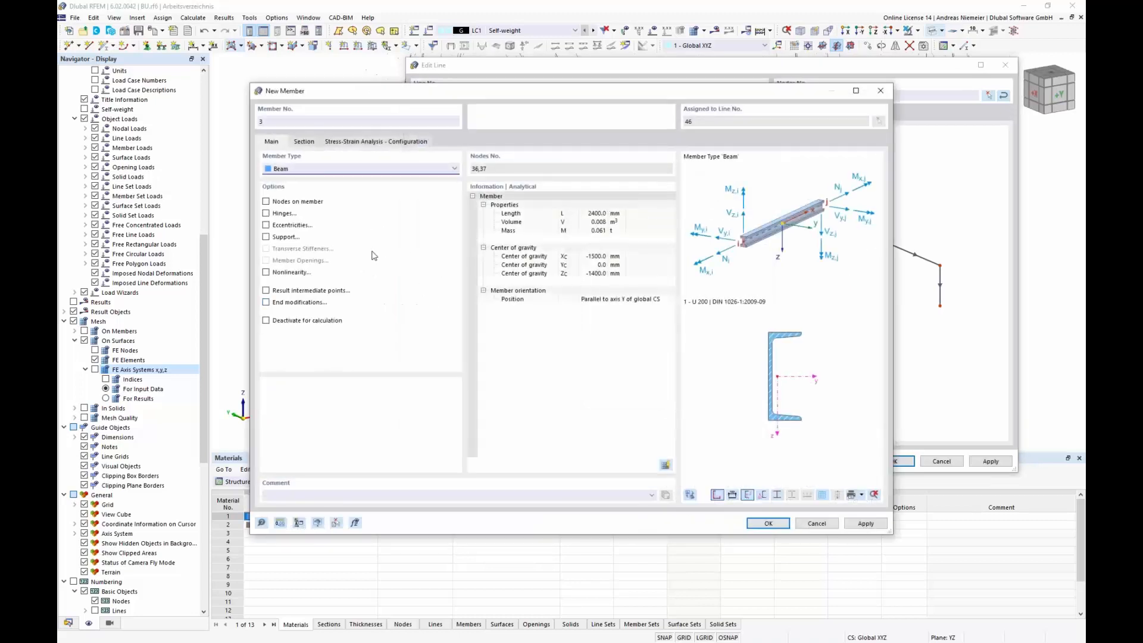
{"action": "left_click", "coordinate": [305, 143]}
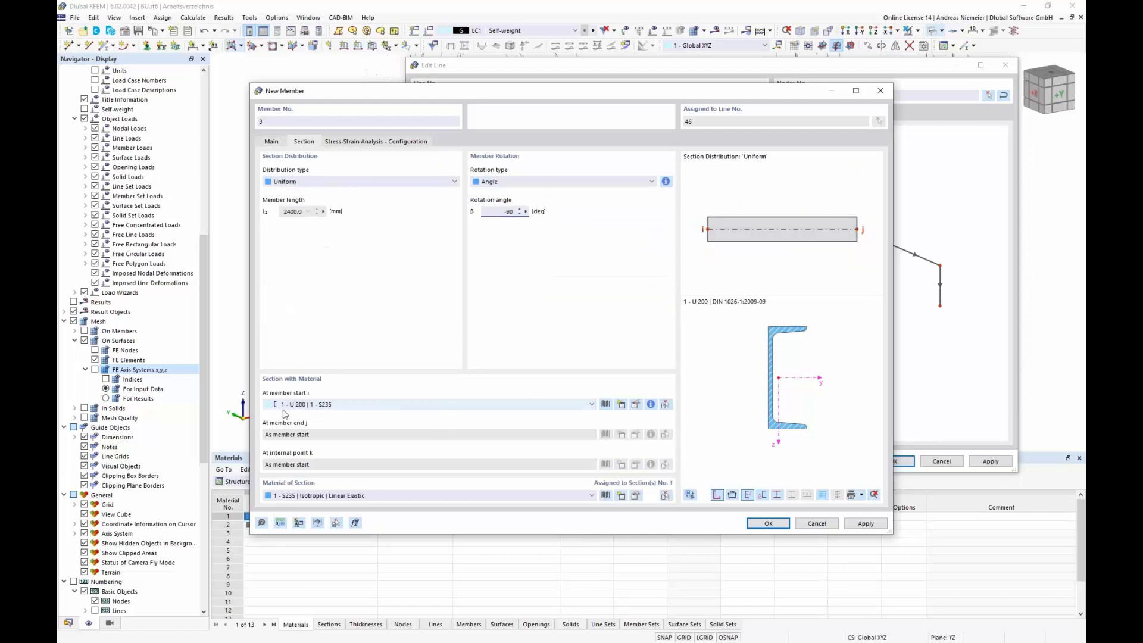
{"action": "left_click", "coordinate": [768, 523]}
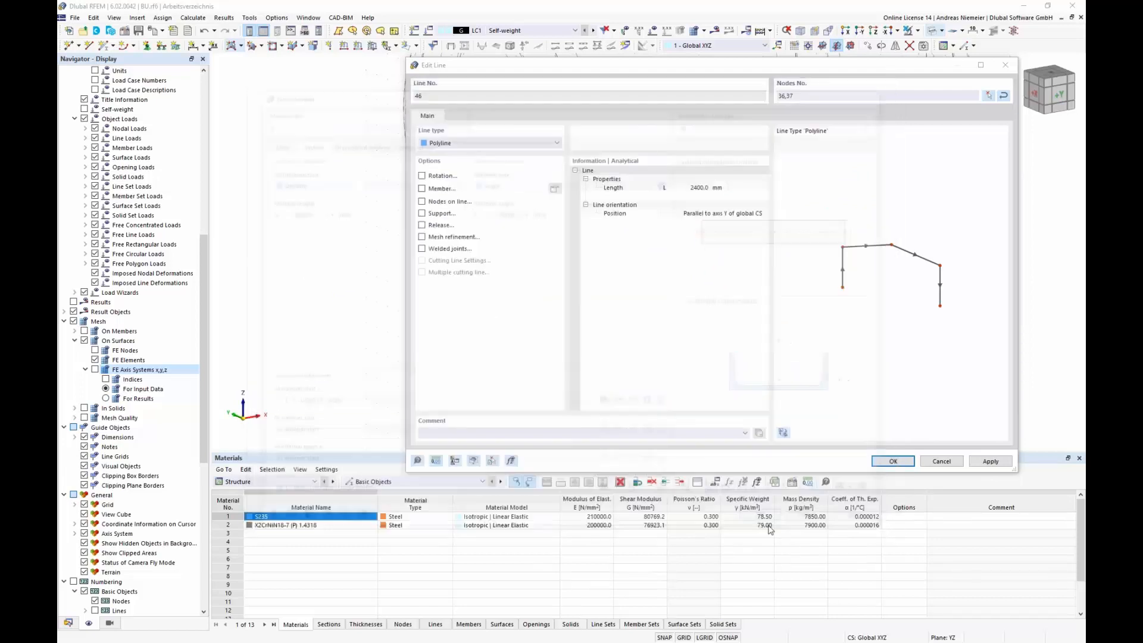
{"action": "left_click", "coordinate": [893, 461]}
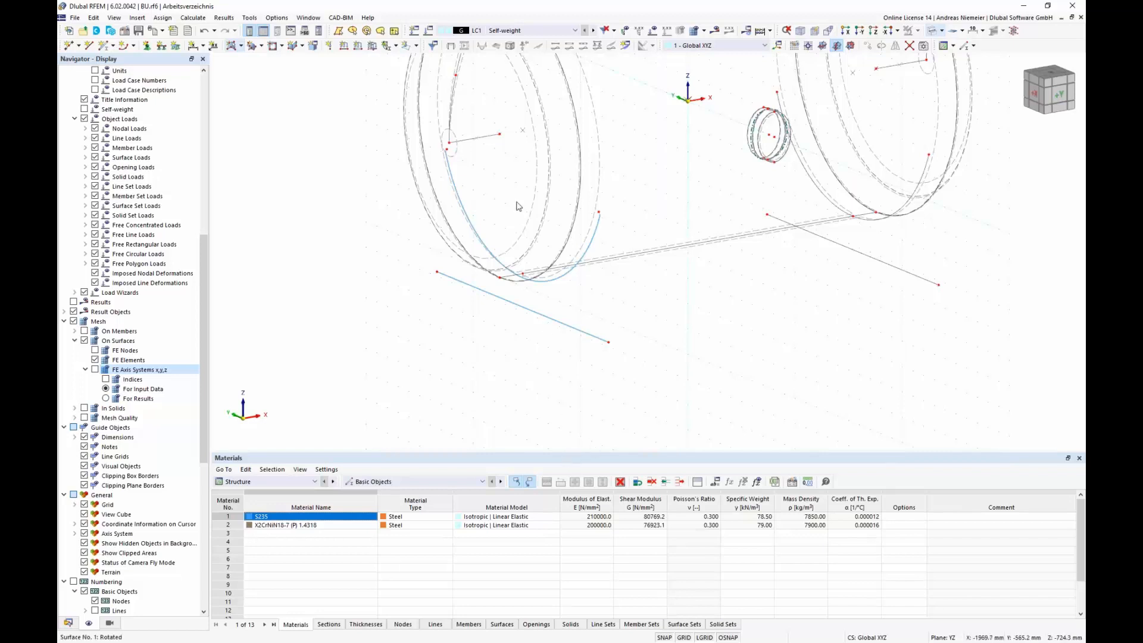
Step: Switch to the solid model display to check the orientation of the straight channel member below the curved one
{"action": "scroll", "coordinate": [148, 318], "scroll_direction": "up", "scroll_amount": 10}
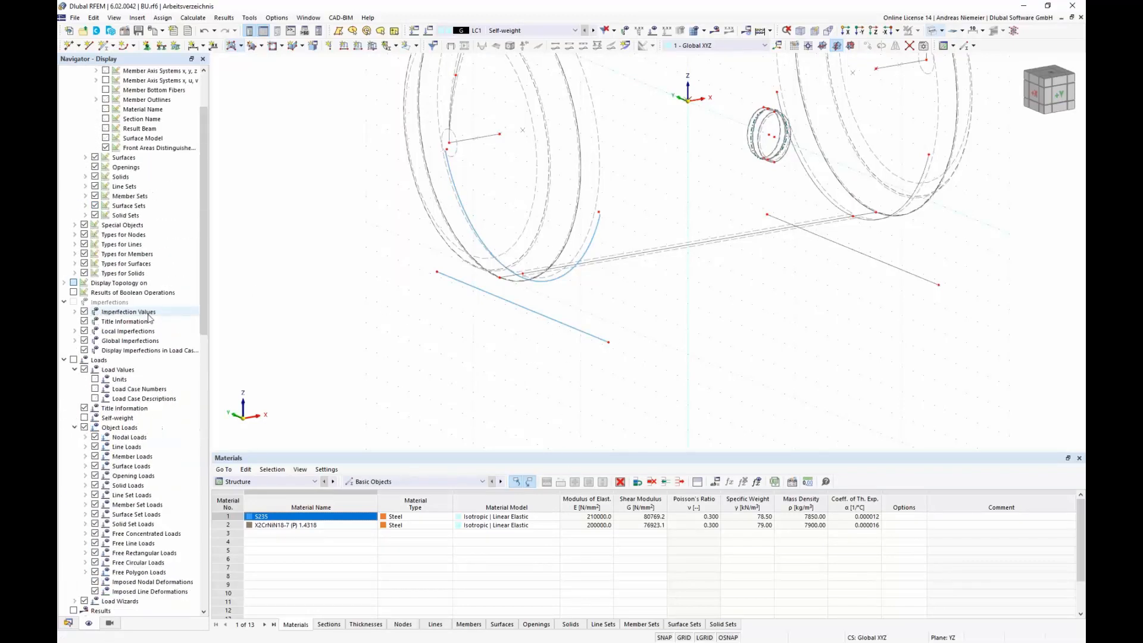
{"action": "scroll", "coordinate": [149, 318], "scroll_direction": "up", "scroll_amount": 3}
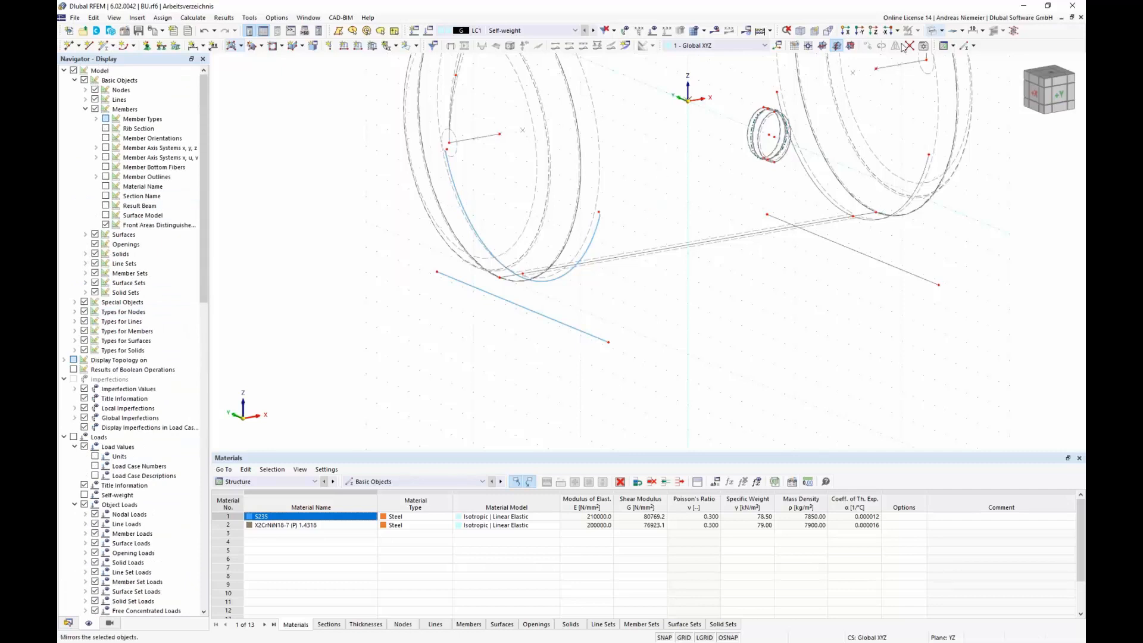
{"action": "left_click", "coordinate": [941, 30]}
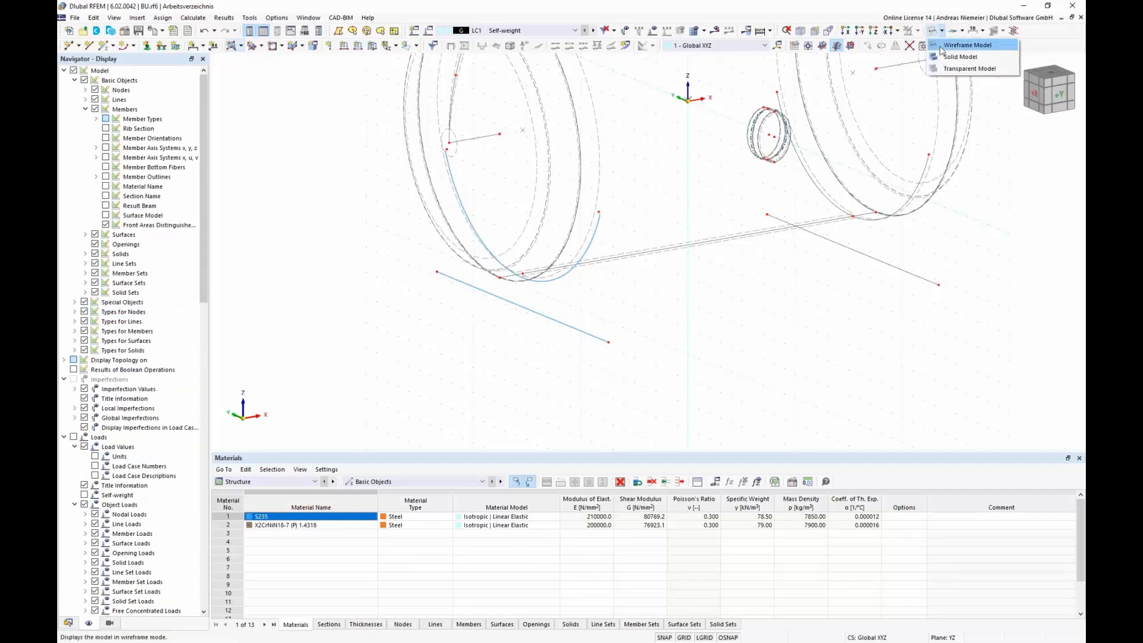
{"action": "left_click", "coordinate": [956, 57]}
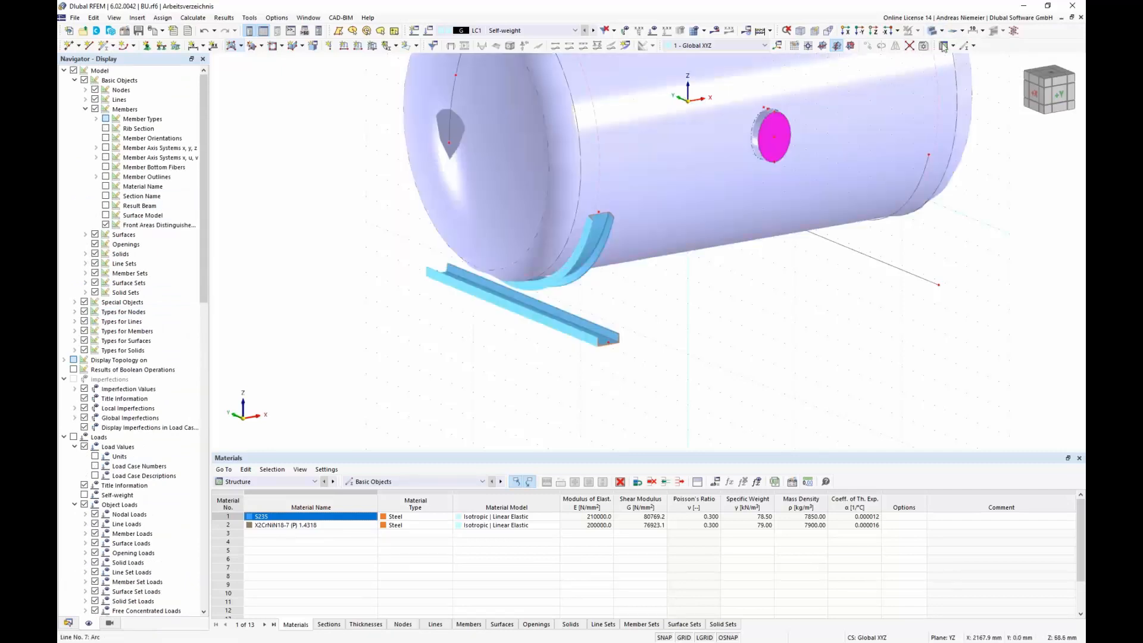
Step: Display the vessel model as a wireframe and turn on the member outlines
{"action": "left_click", "coordinate": [941, 30]}
{"action": "left_click", "coordinate": [955, 42]}
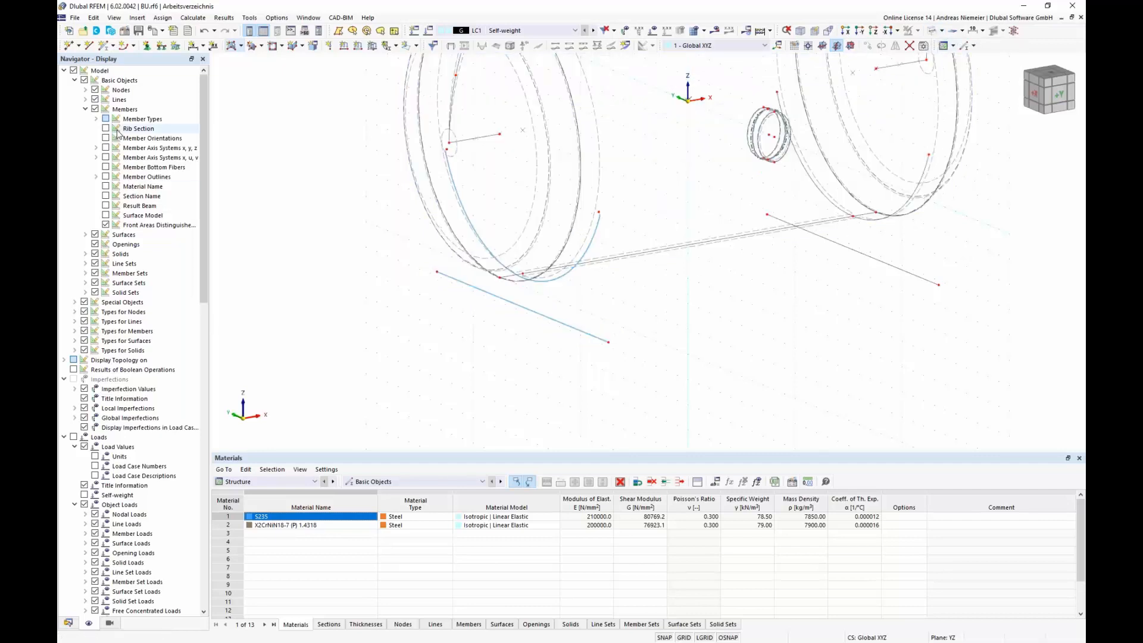
{"action": "left_click", "coordinate": [106, 176]}
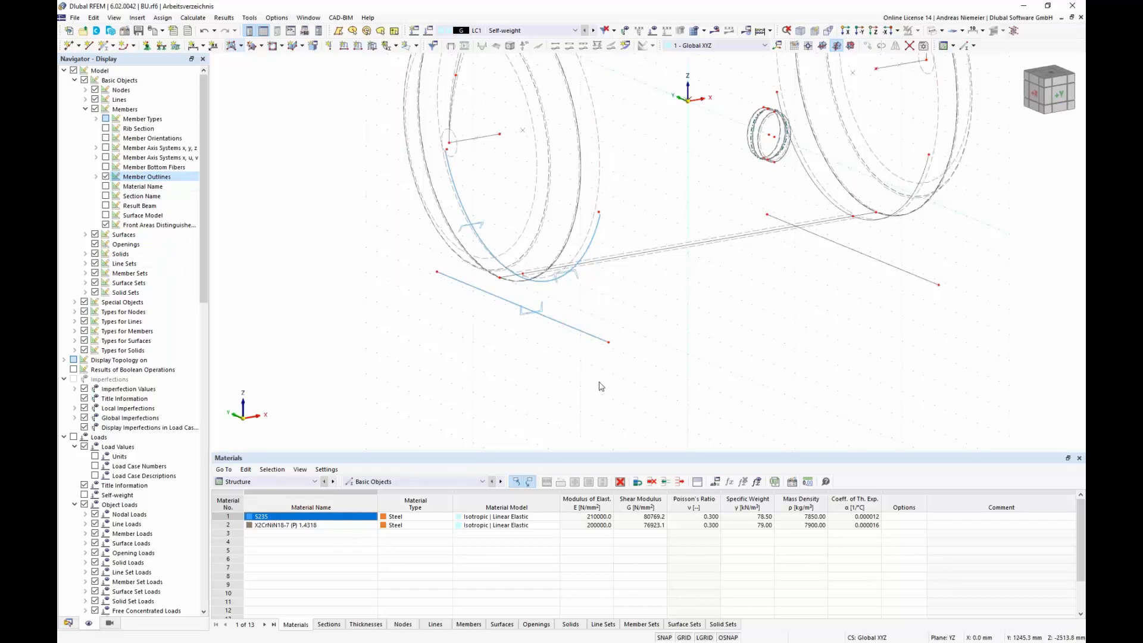
Step: Start a new single beam member and assign it the standardized S235 section RHS 180x60x6 from ALUKÖNIGSTAHL
{"action": "scroll", "coordinate": [495, 368], "scroll_direction": "up", "scroll_amount": 3}
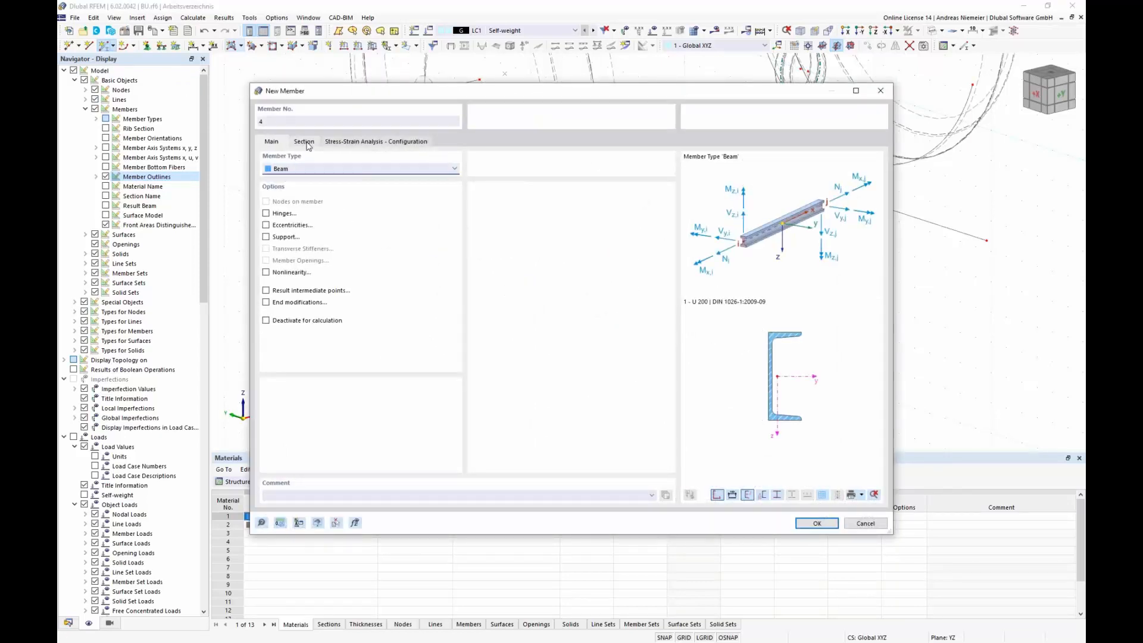
{"action": "left_click", "coordinate": [304, 142]}
{"action": "left_click", "coordinate": [606, 404]}
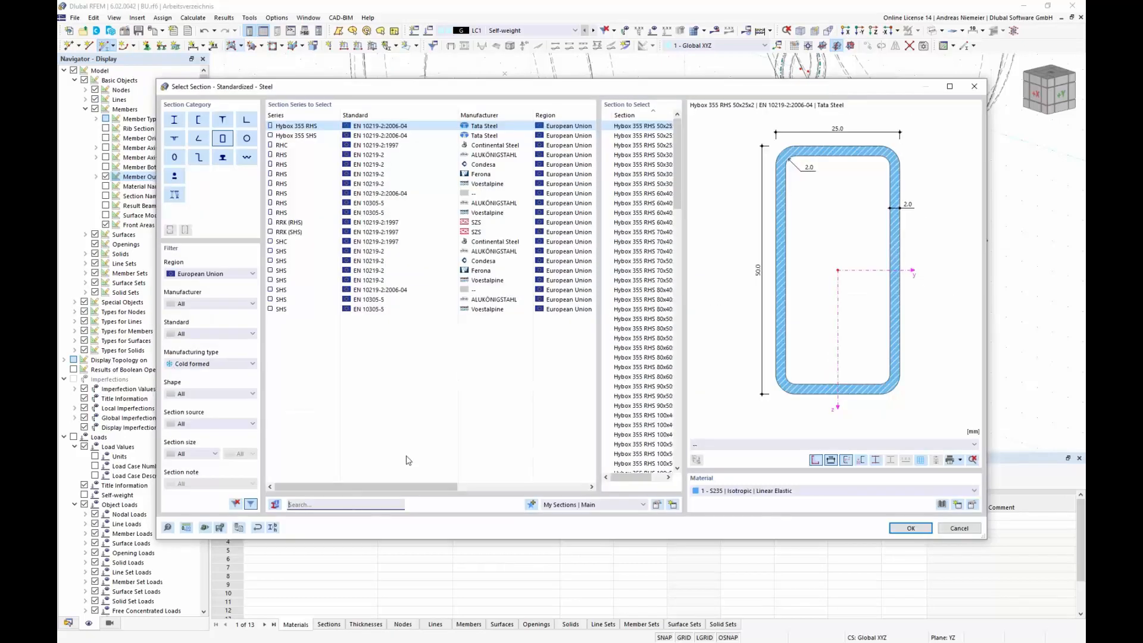
{"action": "type", "text": "80"}
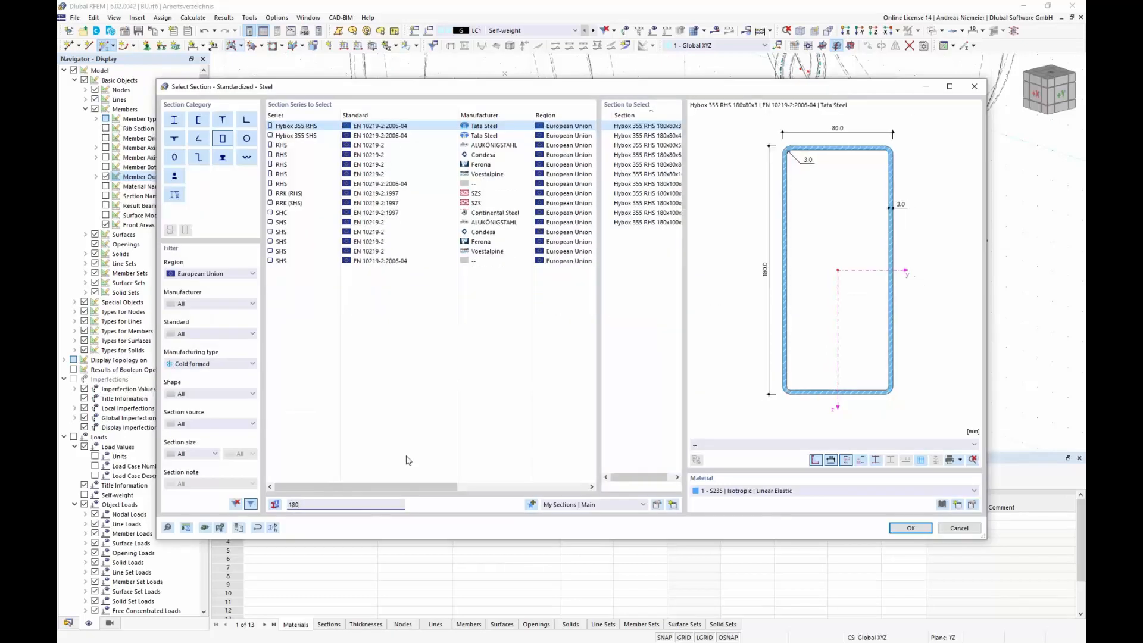
{"action": "type", "text": "*60"}
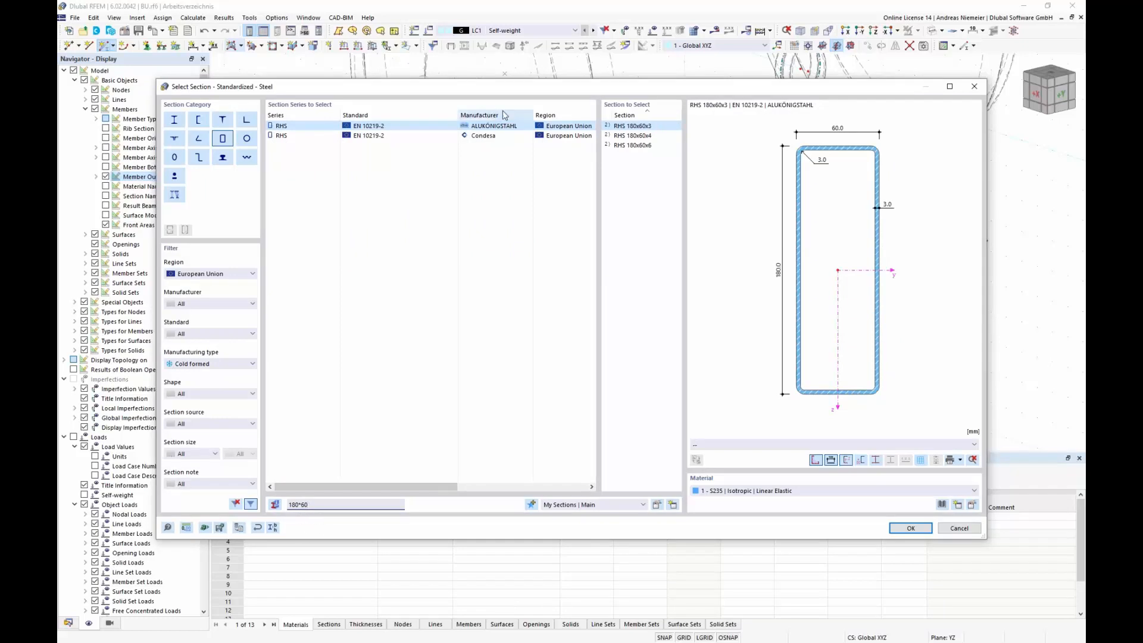
{"action": "left_click", "coordinate": [632, 144]}
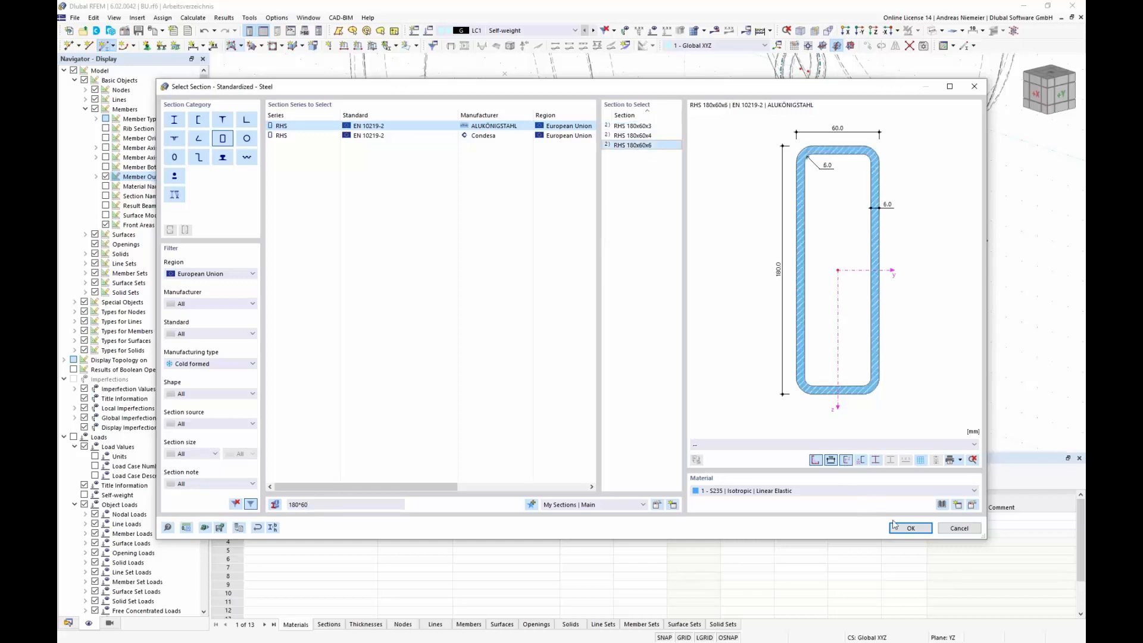
{"action": "left_click", "coordinate": [909, 528]}
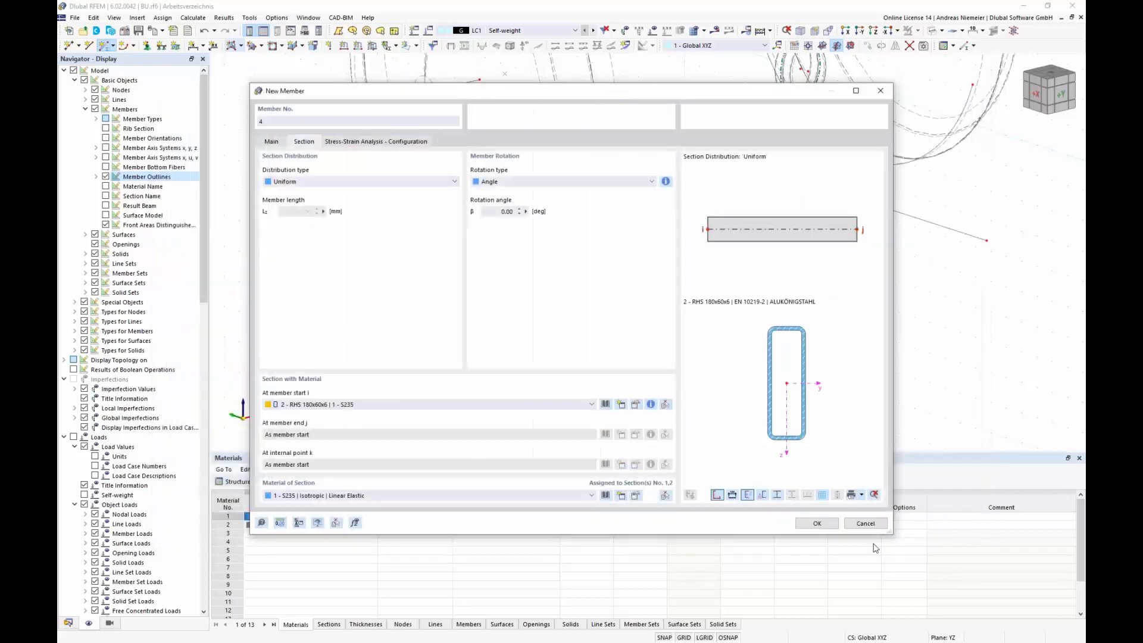
Step: Draw the member from the positive-Y end of the base beam up to the adjacent upper end of the saddle arc
{"action": "left_click", "coordinate": [816, 523]}
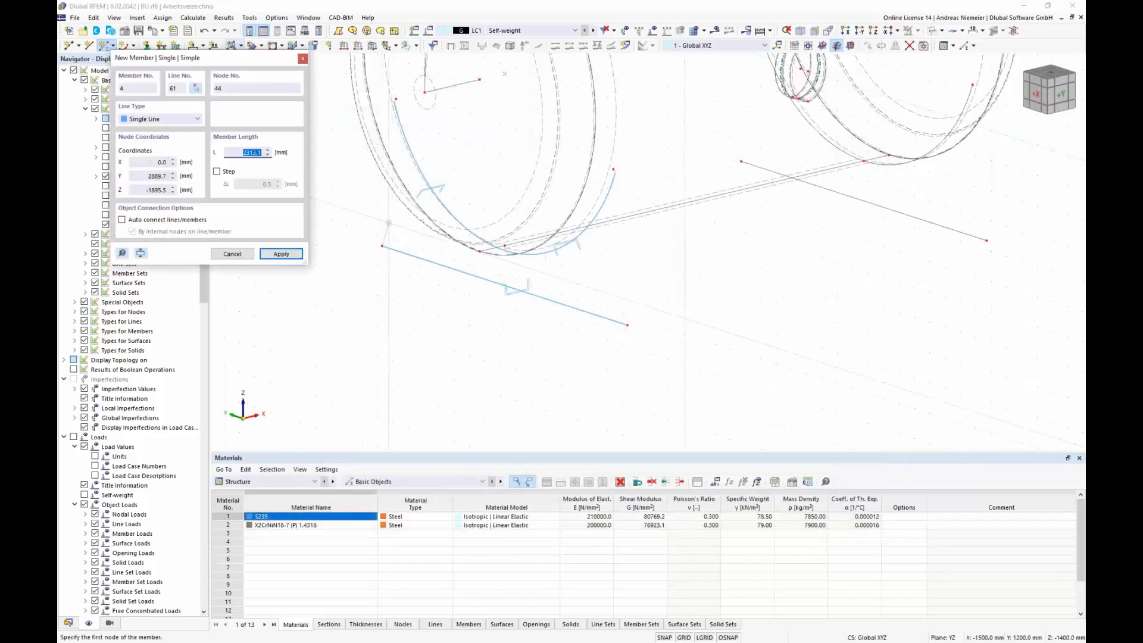
{"action": "left_click", "coordinate": [396, 99]}
{"action": "left_click", "coordinate": [398, 94]}
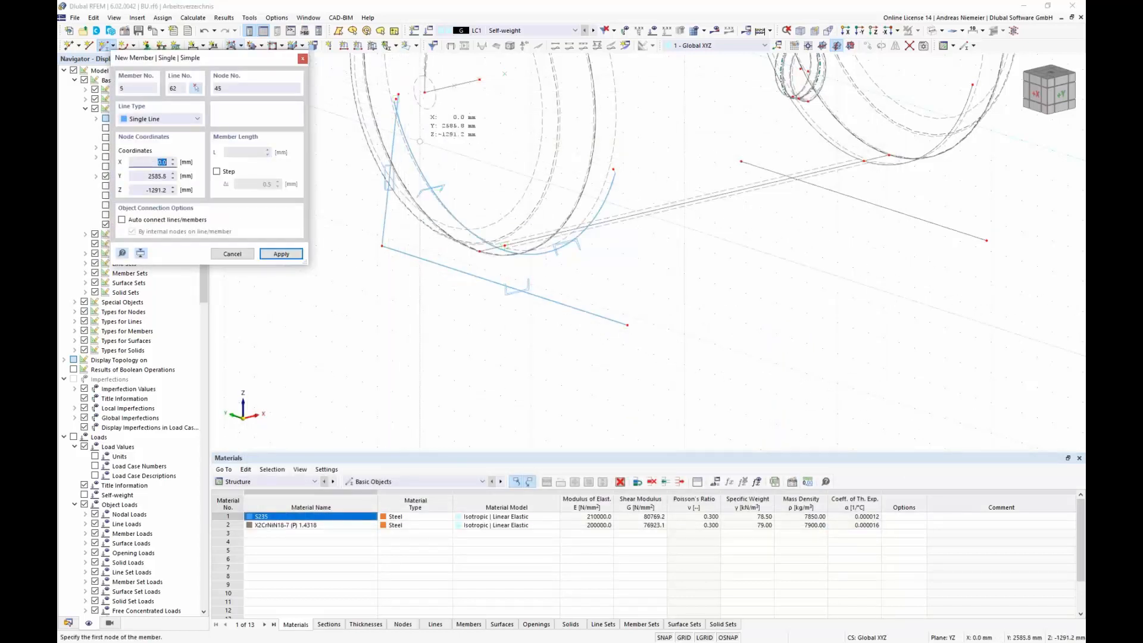
{"action": "key", "text": "Escape"}
Step: Move the new member's misplaced upper node onto the end node of the saddle arc
{"action": "scroll", "coordinate": [394, 98], "scroll_direction": "up", "scroll_amount": 3}
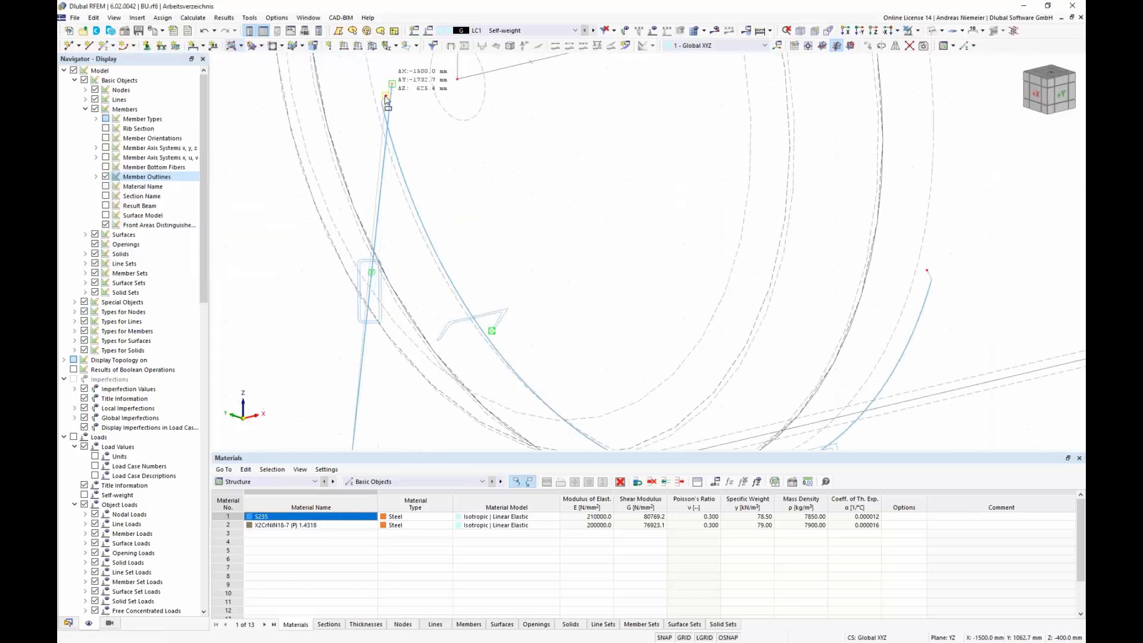
{"action": "scroll", "coordinate": [426, 152], "scroll_direction": "down", "scroll_amount": 3}
{"action": "scroll", "coordinate": [433, 156], "scroll_direction": "down", "scroll_amount": 2}
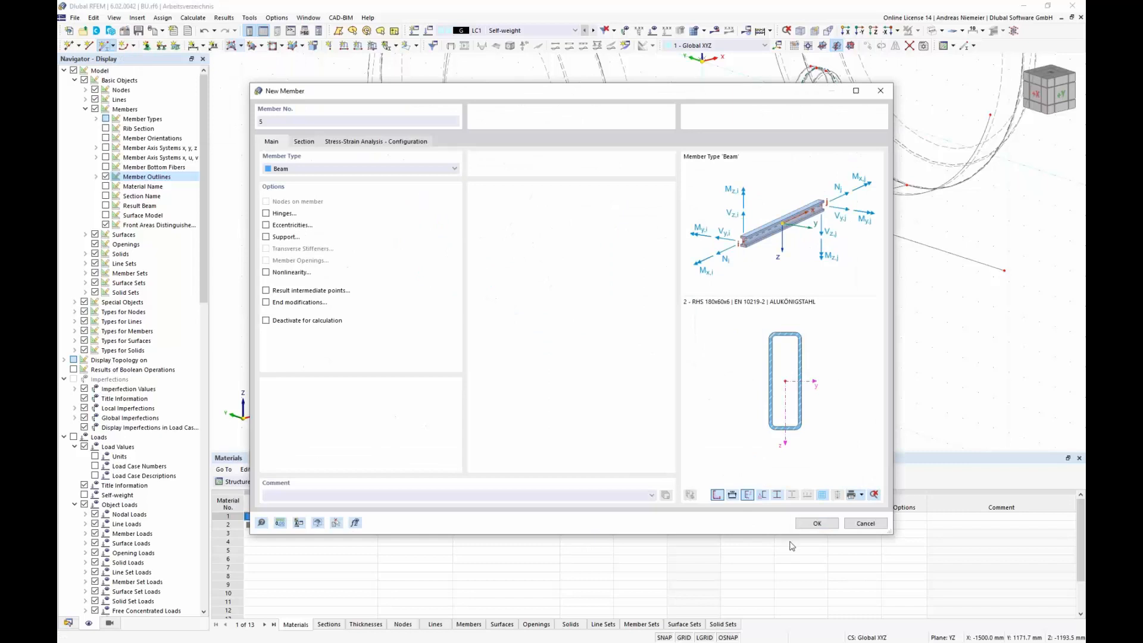
Step: Draw a second RHS 180x60x6 beam member from the base beam's negative-Y end to the other end of the arc
{"action": "left_click", "coordinate": [806, 524]}
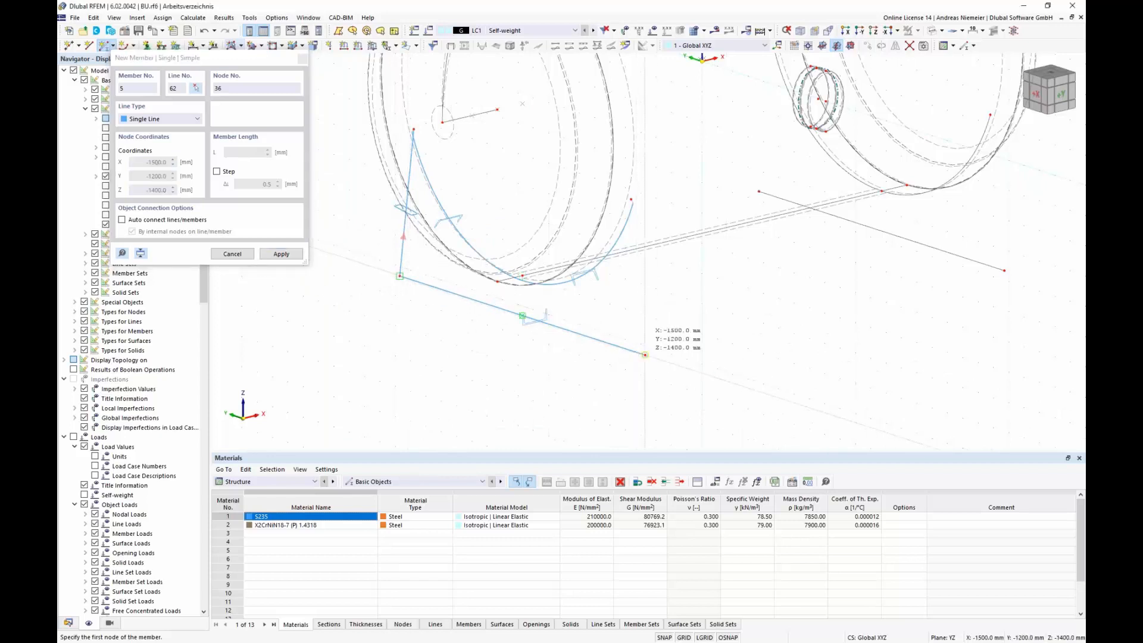
{"action": "left_click", "coordinate": [655, 348]}
{"action": "left_click", "coordinate": [645, 355]}
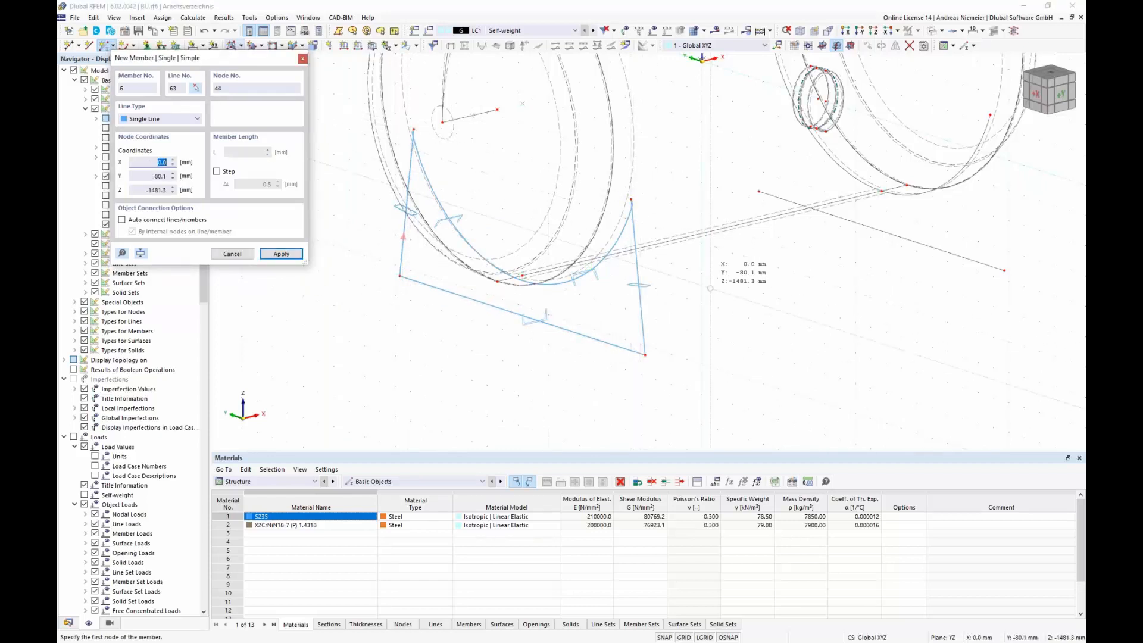
{"action": "key", "text": "Escape"}
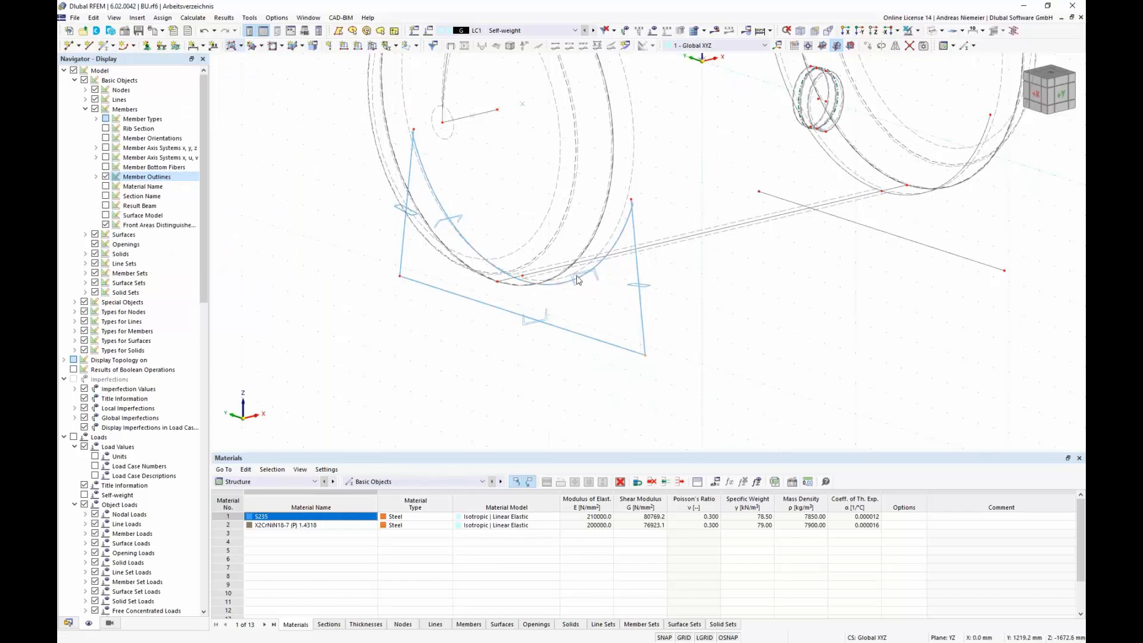
Step: Divide the base beam and both arc members with one intermediate node each, creating 'On Member' nodes without dividing the members
{"action": "scroll", "coordinate": [467, 298], "scroll_direction": "up", "scroll_amount": 2}
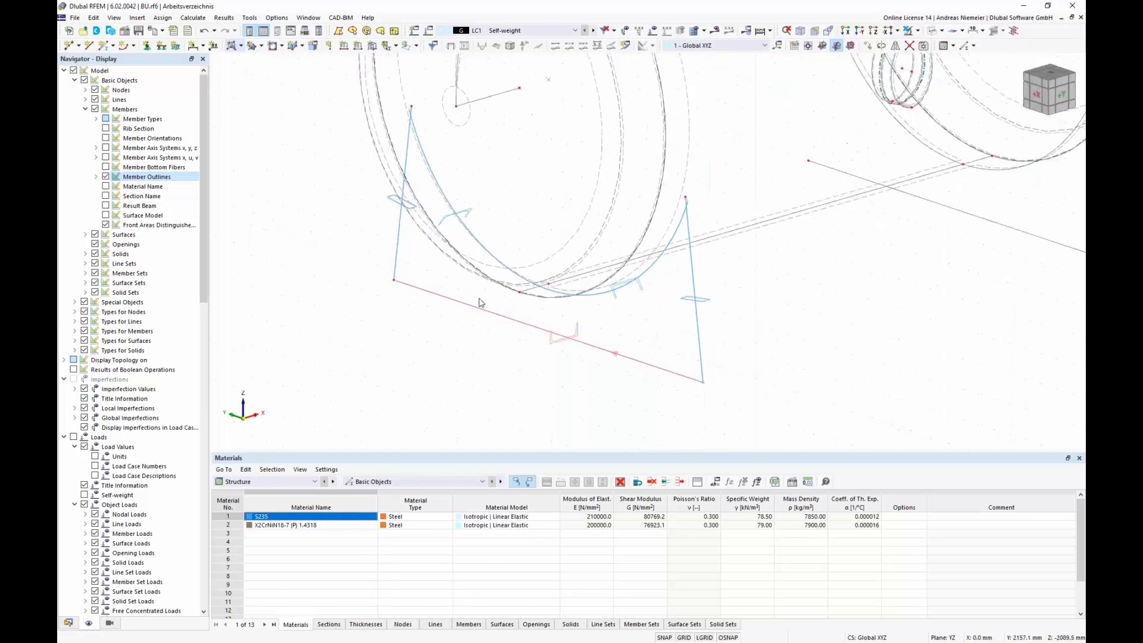
{"action": "left_click", "coordinate": [484, 312]}
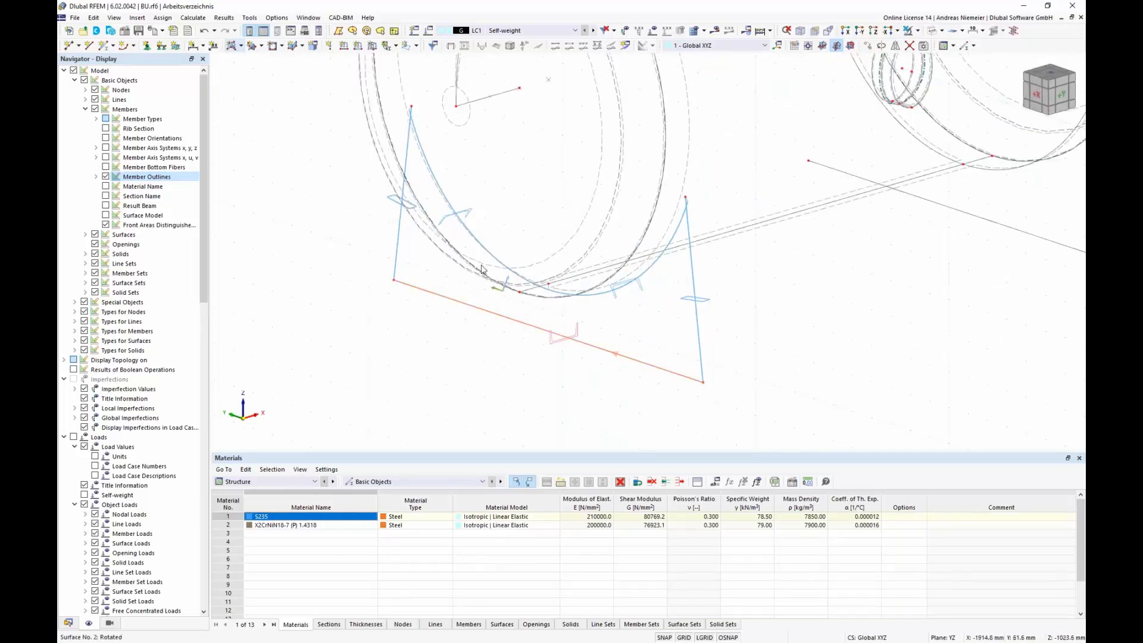
{"action": "left_click", "coordinate": [545, 280], "text": "ctrl"}
{"action": "left_click", "coordinate": [648, 271], "text": "ctrl"}
{"action": "right_click", "coordinate": [648, 270]}
{"action": "mouse_move", "coordinate": [665, 305]}
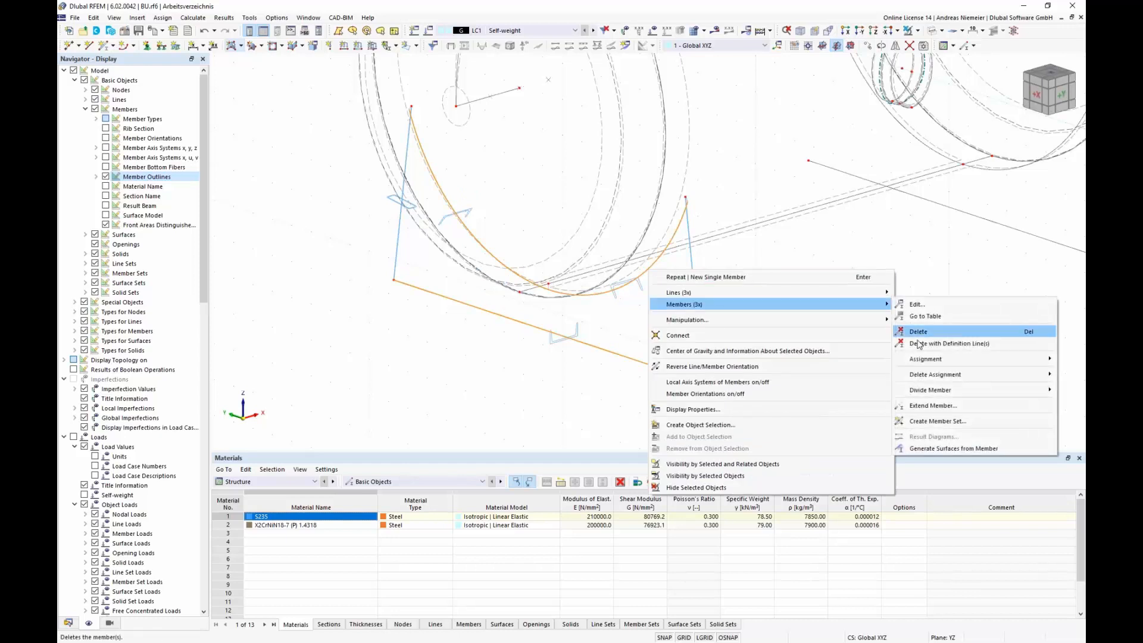
{"action": "mouse_move", "coordinate": [964, 393]}
{"action": "left_click", "coordinate": [837, 402]}
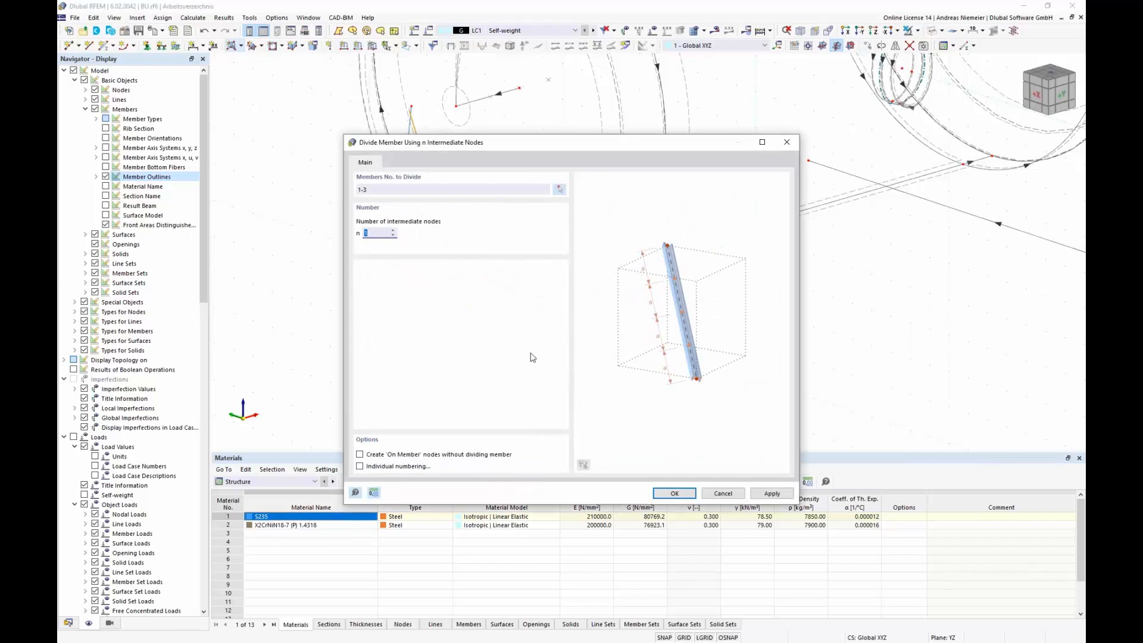
{"action": "left_click", "coordinate": [440, 456]}
{"action": "left_click", "coordinate": [675, 493]}
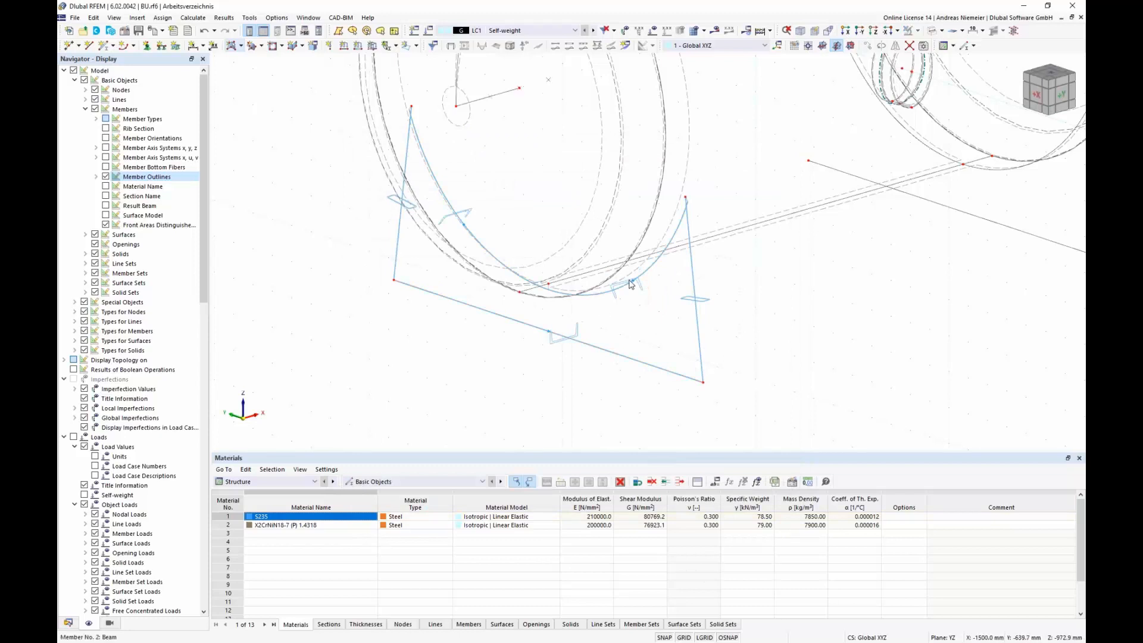
{"action": "left_click", "coordinate": [618, 359]}
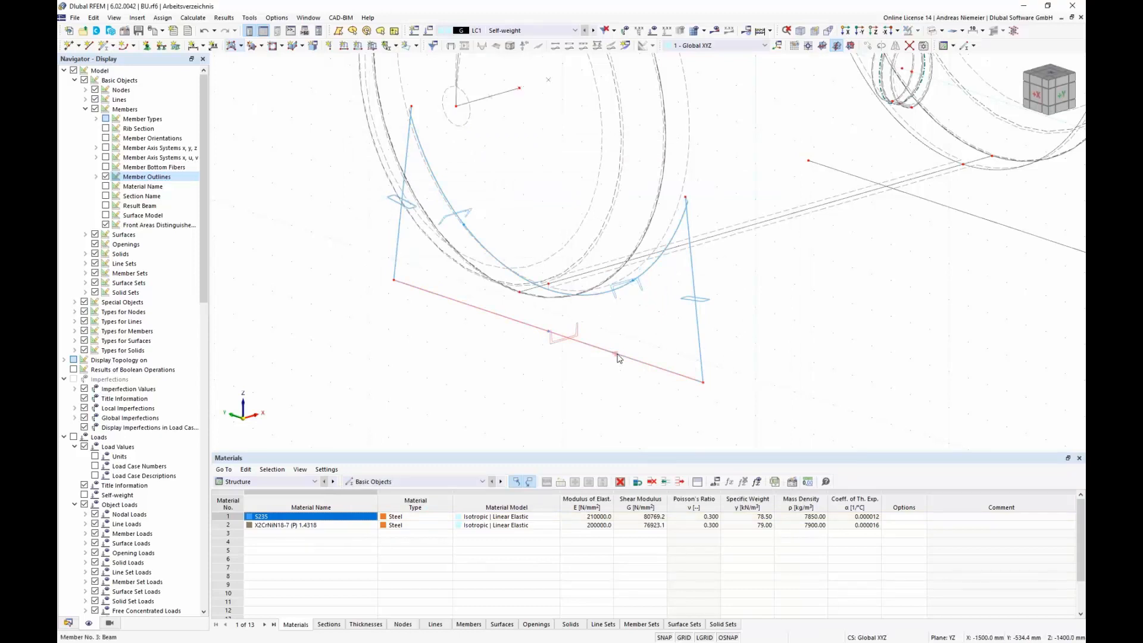
{"action": "left_click", "coordinate": [586, 424]}
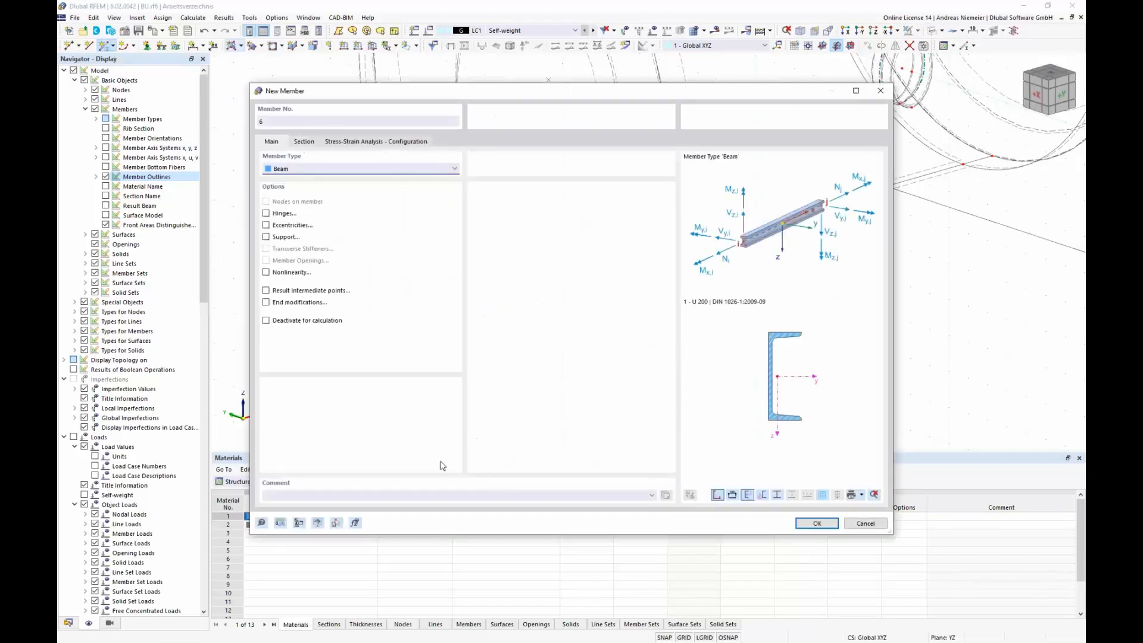
Step: Start another single member and adopt the properties of the existing RHS 180x60x6 side post
{"action": "left_click", "coordinate": [336, 523]}
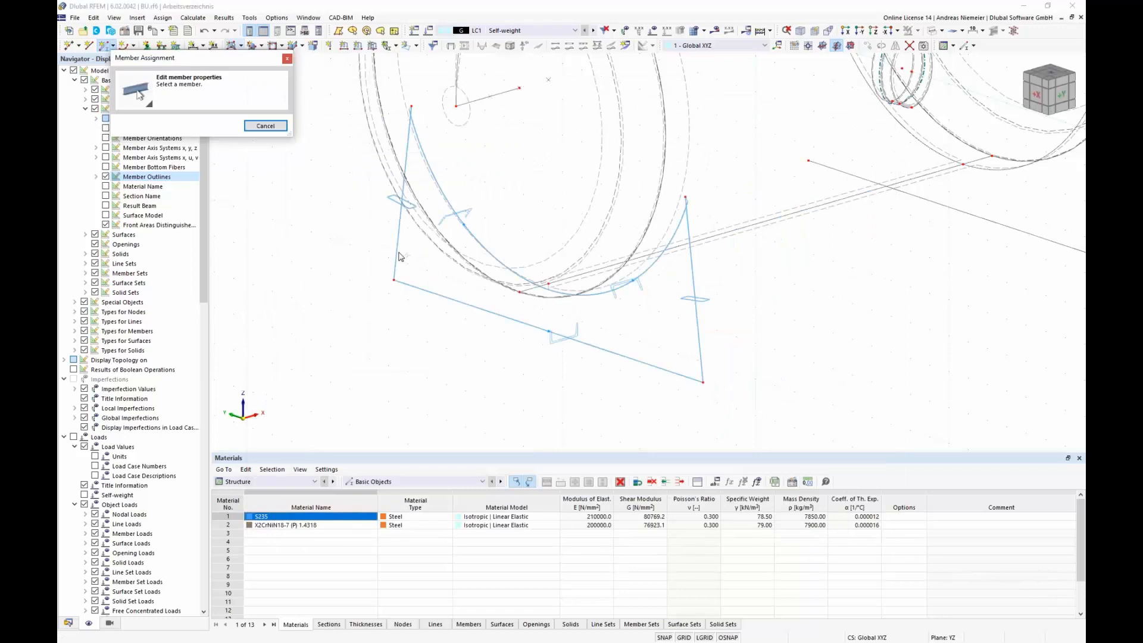
{"action": "left_click", "coordinate": [395, 250]}
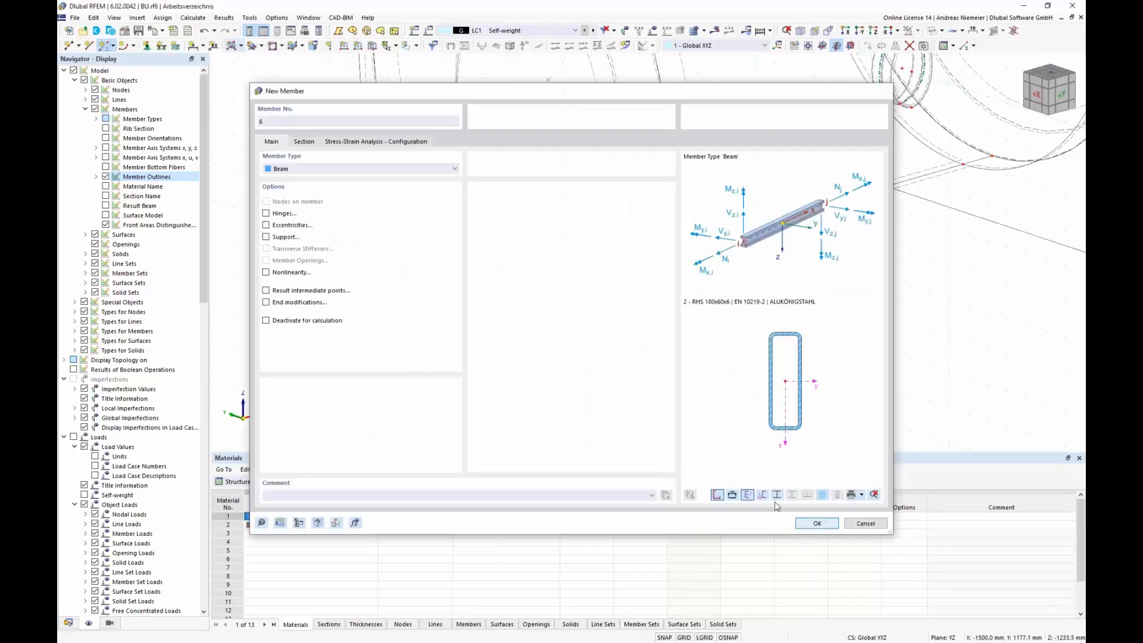
{"action": "left_click", "coordinate": [807, 521]}
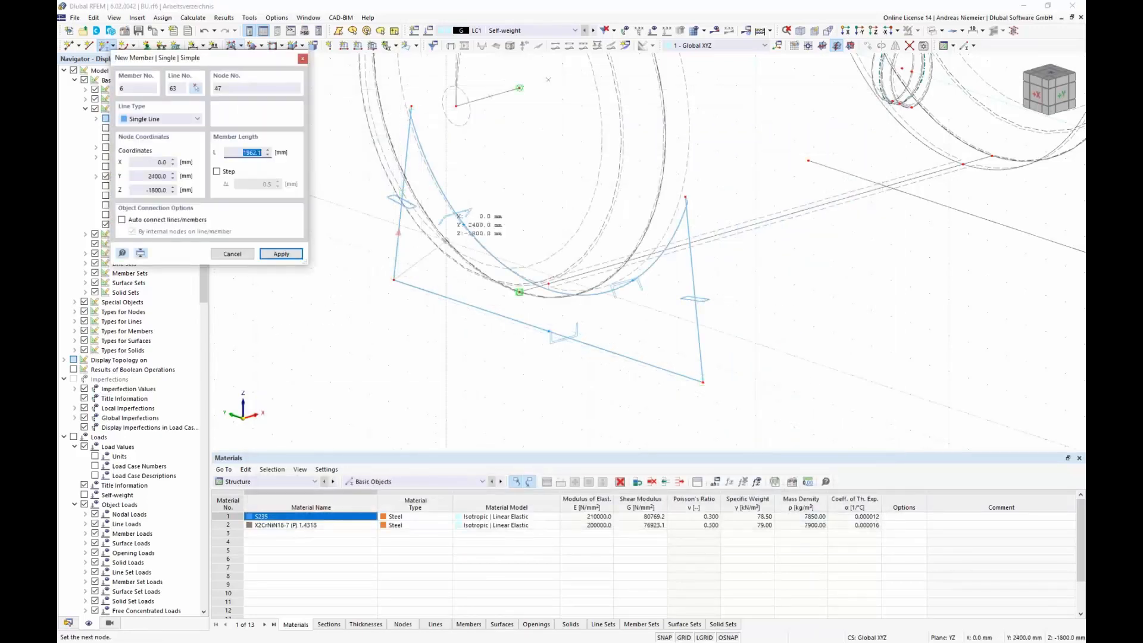
Step: Draw four diagonal members in a zigzag between the base beam's end and middle nodes and the two intermediate arc nodes
{"action": "left_click", "coordinate": [464, 220]}
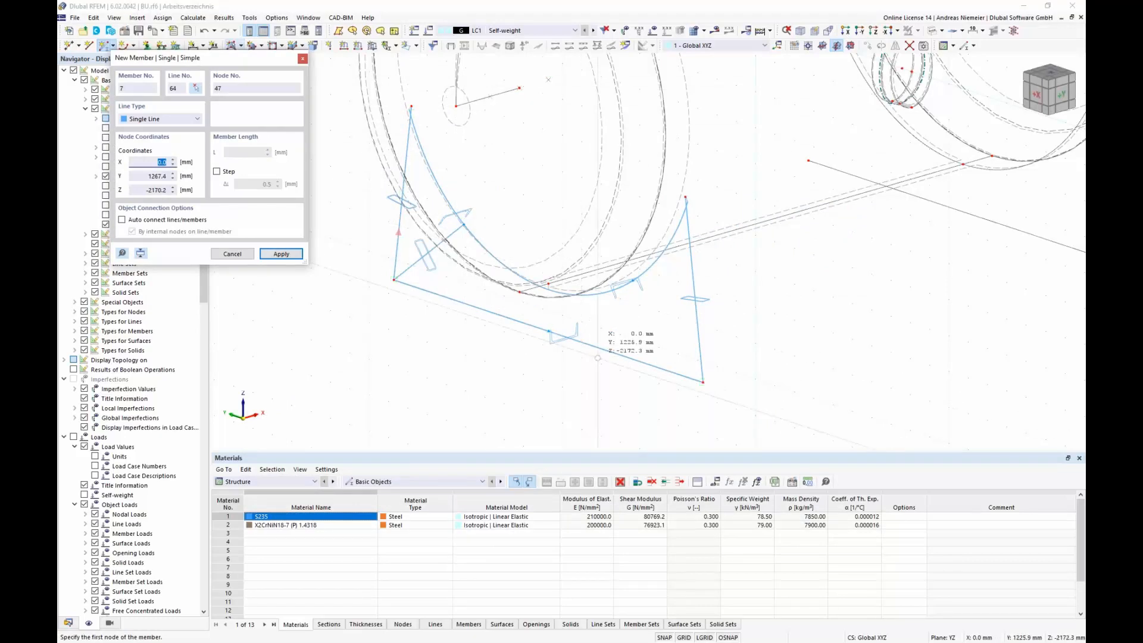
{"action": "left_click", "coordinate": [548, 331]}
{"action": "scroll", "coordinate": [463, 229], "scroll_direction": "up", "scroll_amount": 2}
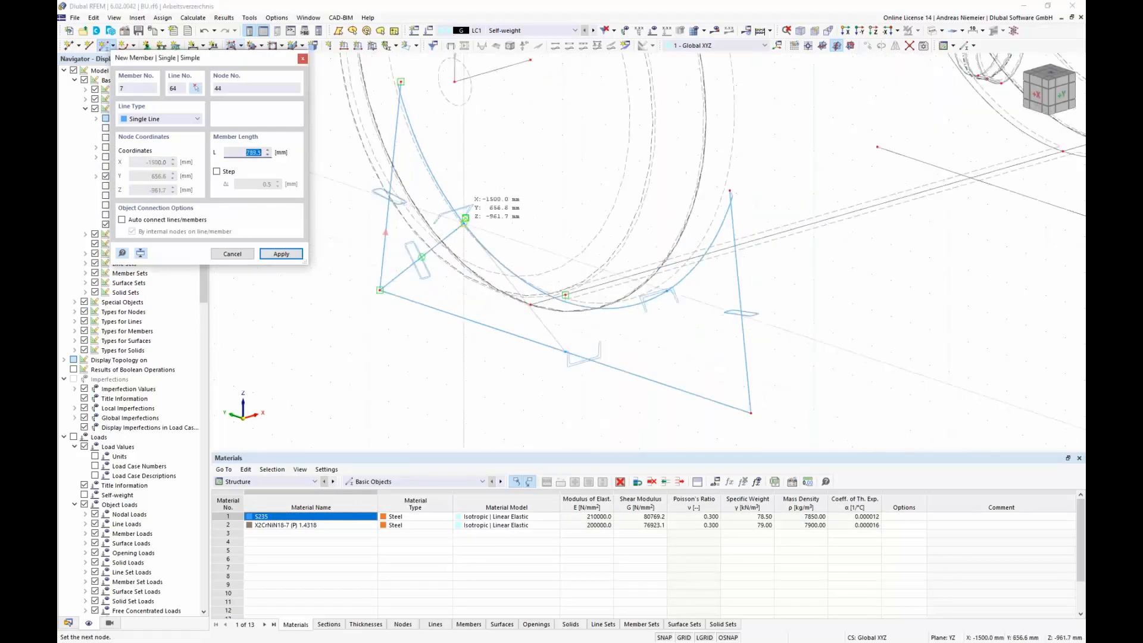
{"action": "left_click", "coordinate": [464, 219]}
{"action": "scroll", "coordinate": [463, 219], "scroll_direction": "down", "scroll_amount": 2}
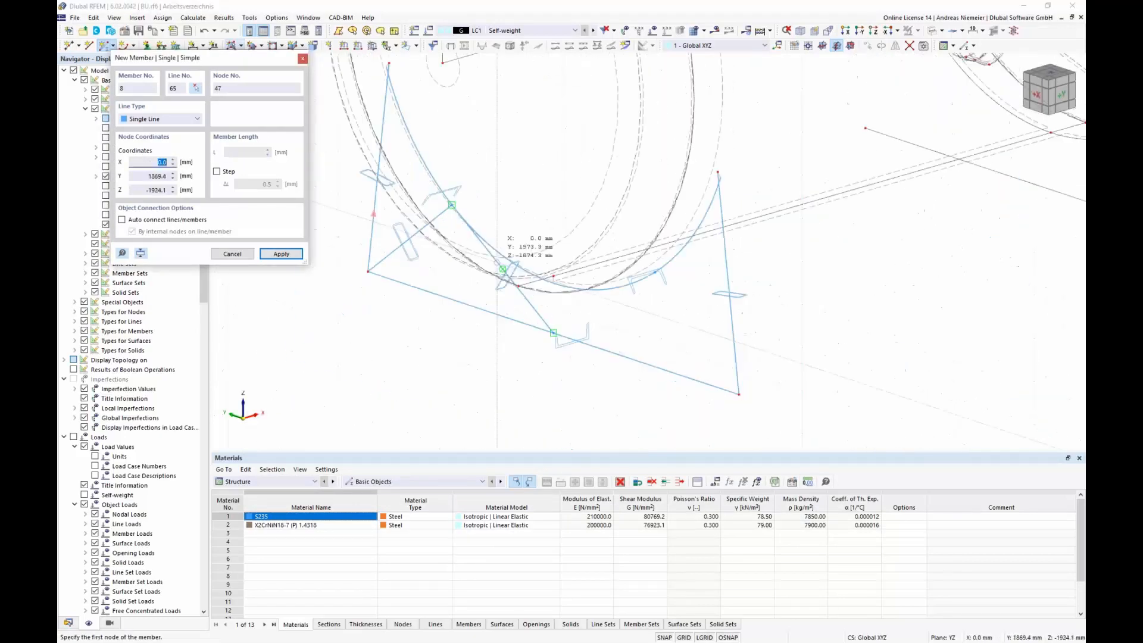
{"action": "left_click", "coordinate": [553, 333]}
{"action": "left_click", "coordinate": [656, 273]}
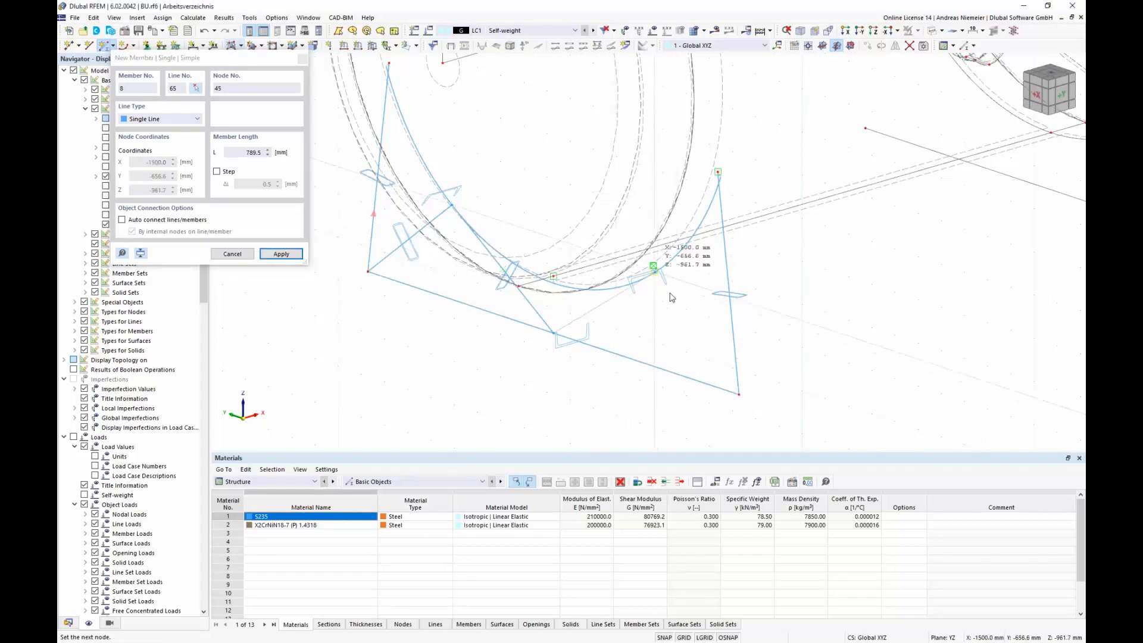
{"action": "left_click", "coordinate": [738, 394]}
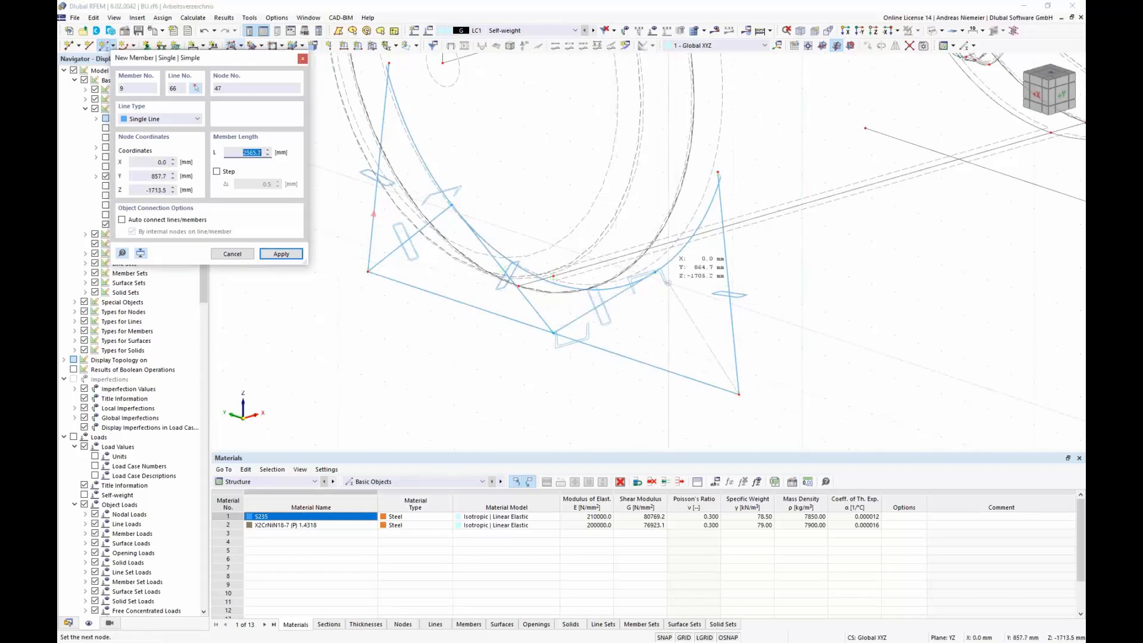
{"action": "left_click", "coordinate": [659, 274]}
{"action": "key", "text": "Escape"}
Step: Examine the braced saddle frame and the list of sections with their assigned members
{"action": "scroll", "coordinate": [496, 328], "scroll_direction": "down", "scroll_amount": 2}
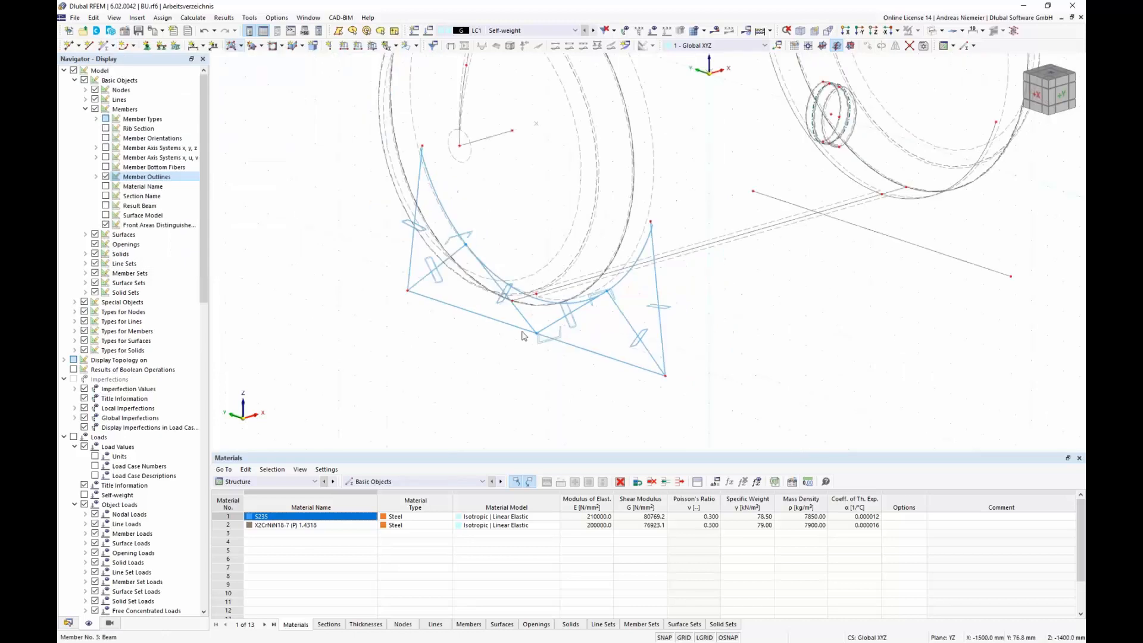
{"action": "middle_click_drag", "start_coordinate": [426, 347], "coordinate": [429, 319]}
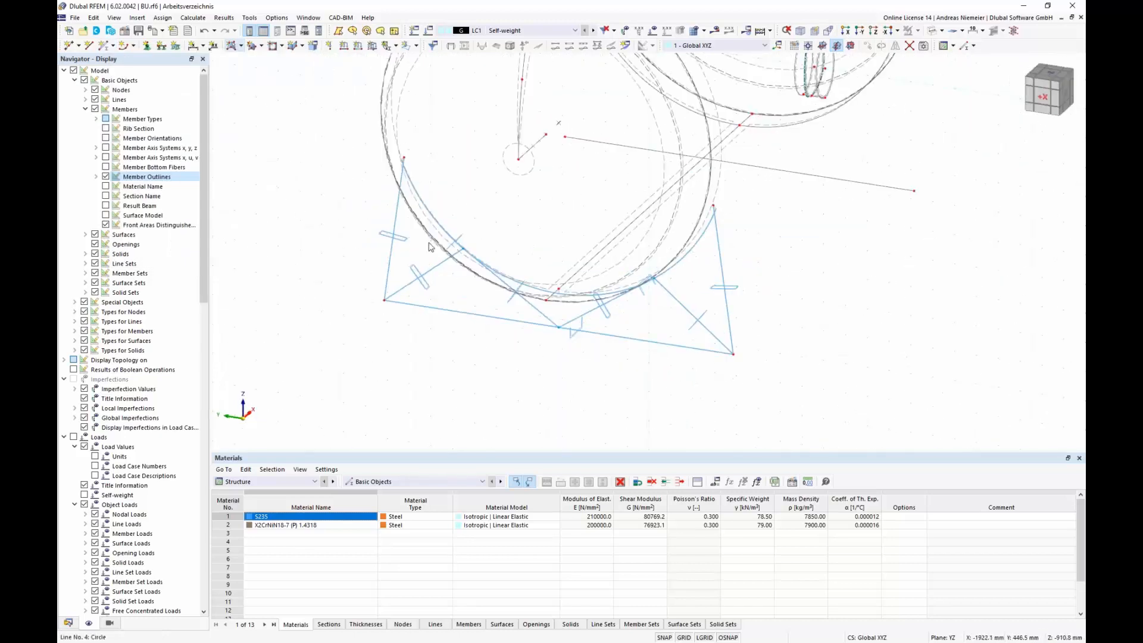
{"action": "scroll", "coordinate": [377, 249], "scroll_direction": "up", "scroll_amount": 2}
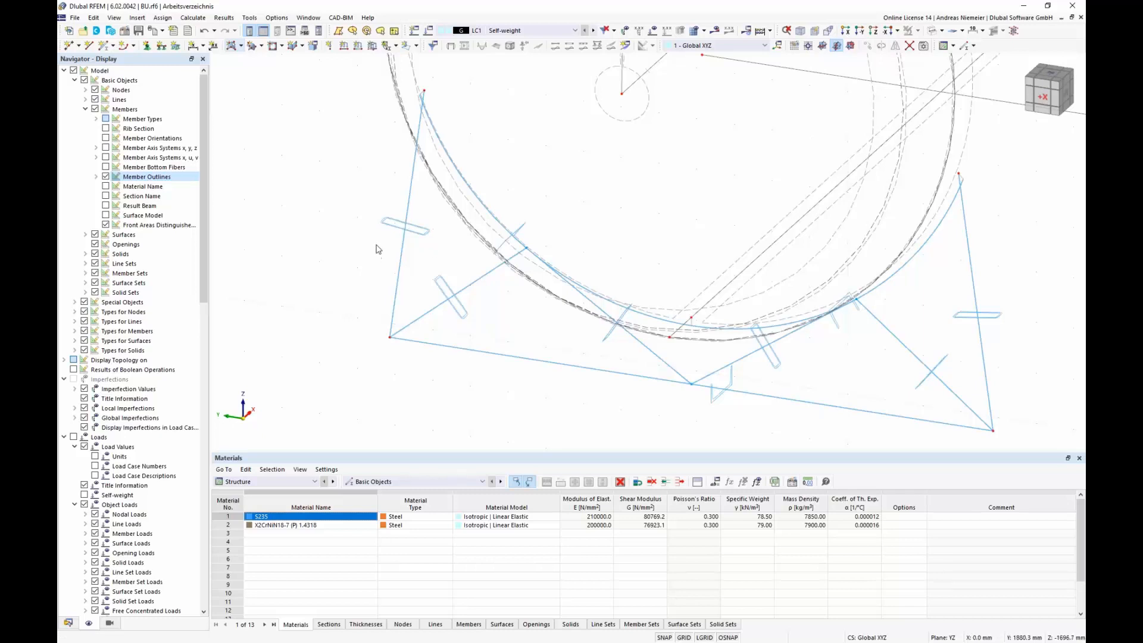
{"action": "scroll", "coordinate": [377, 250], "scroll_direction": "down", "scroll_amount": 1}
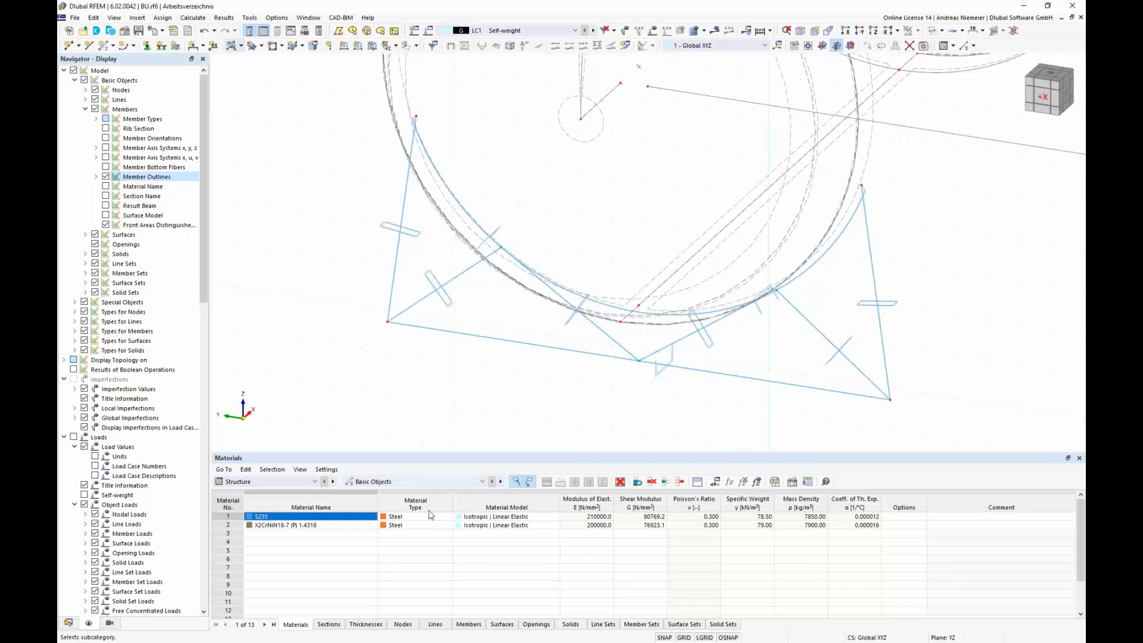
{"action": "left_click", "coordinate": [331, 625]}
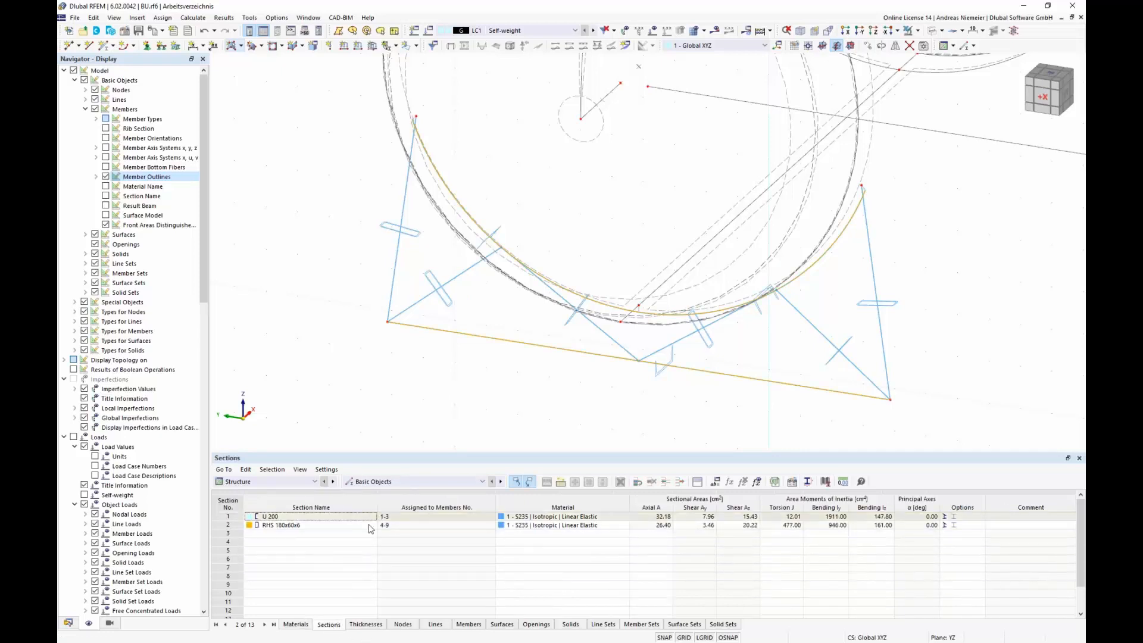
Step: Rotate the section of all RHS 180x60x6 members so that its long side stands perpendicular to the saddle plane
{"action": "left_click", "coordinate": [230, 525]}
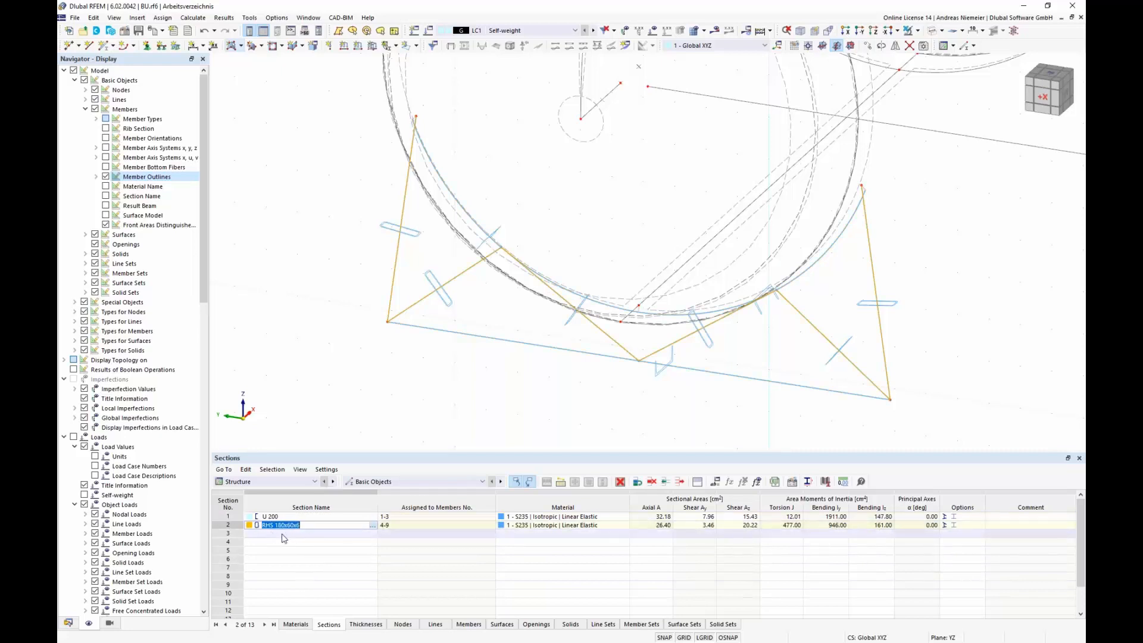
{"action": "right_click", "coordinate": [417, 301]}
{"action": "mouse_move", "coordinate": [453, 341]}
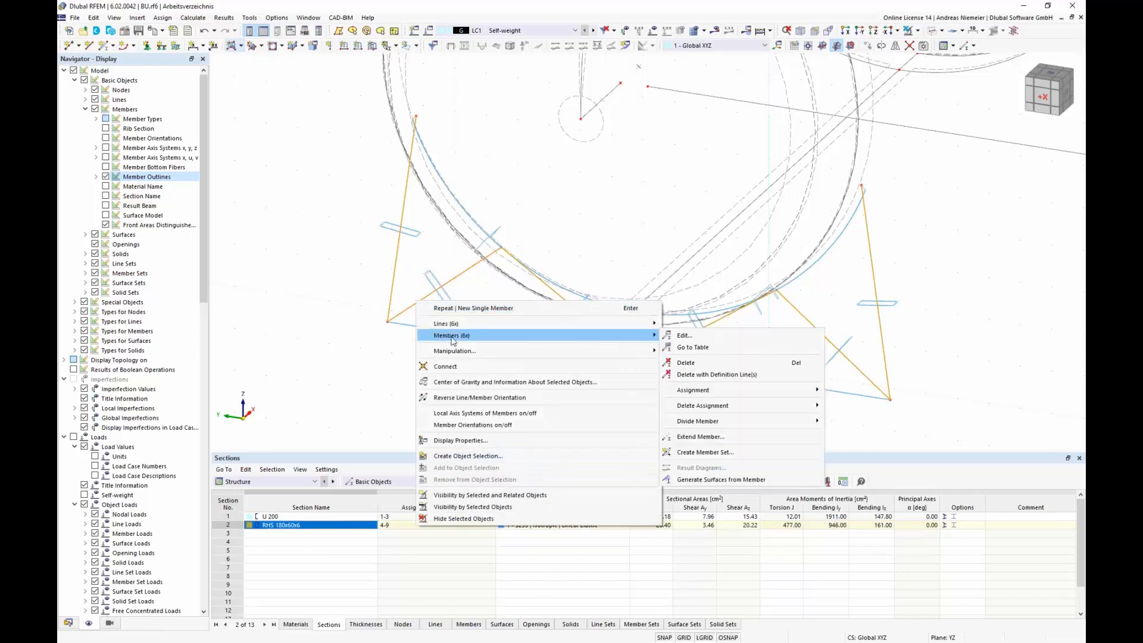
{"action": "left_click", "coordinate": [685, 335]}
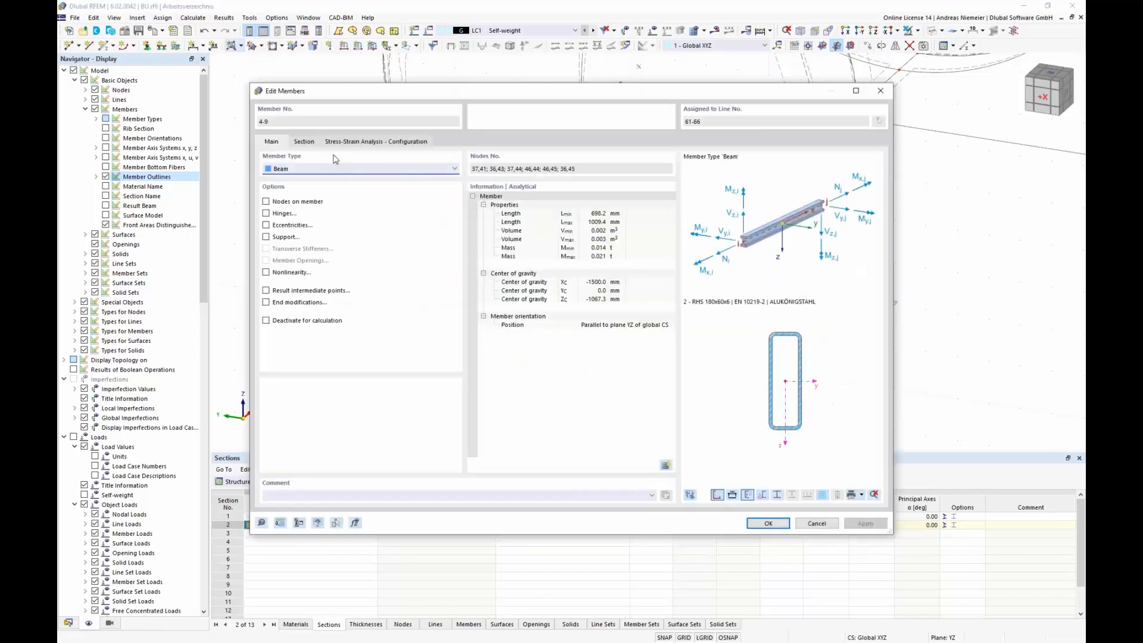
{"action": "left_click", "coordinate": [303, 141]}
{"action": "left_click", "coordinate": [494, 212]}
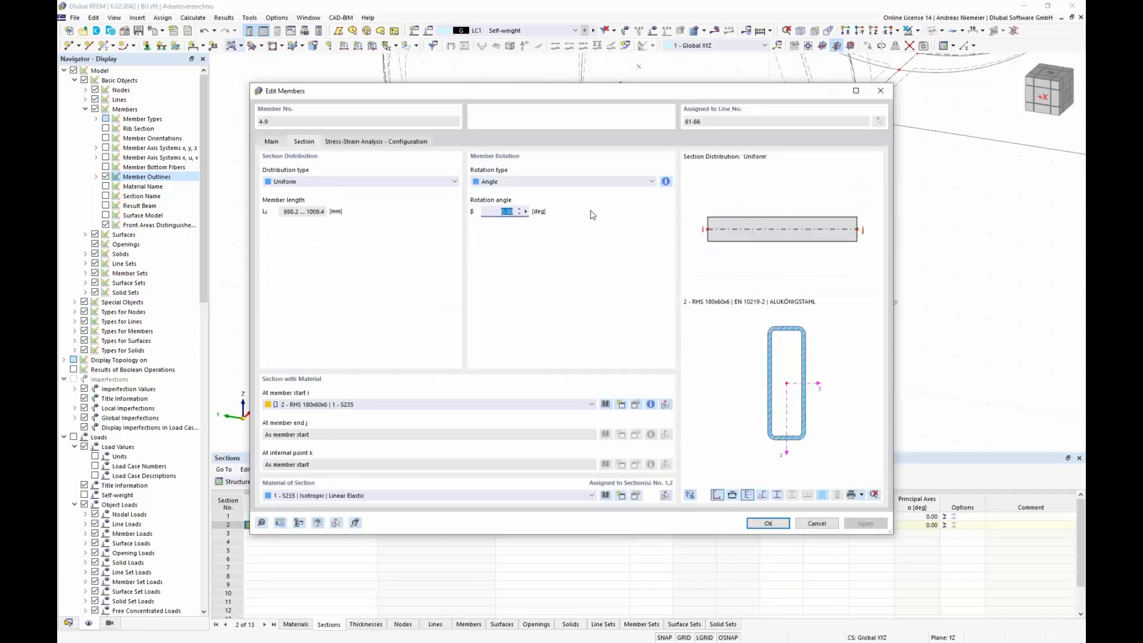
{"action": "key", "text": "Return"}
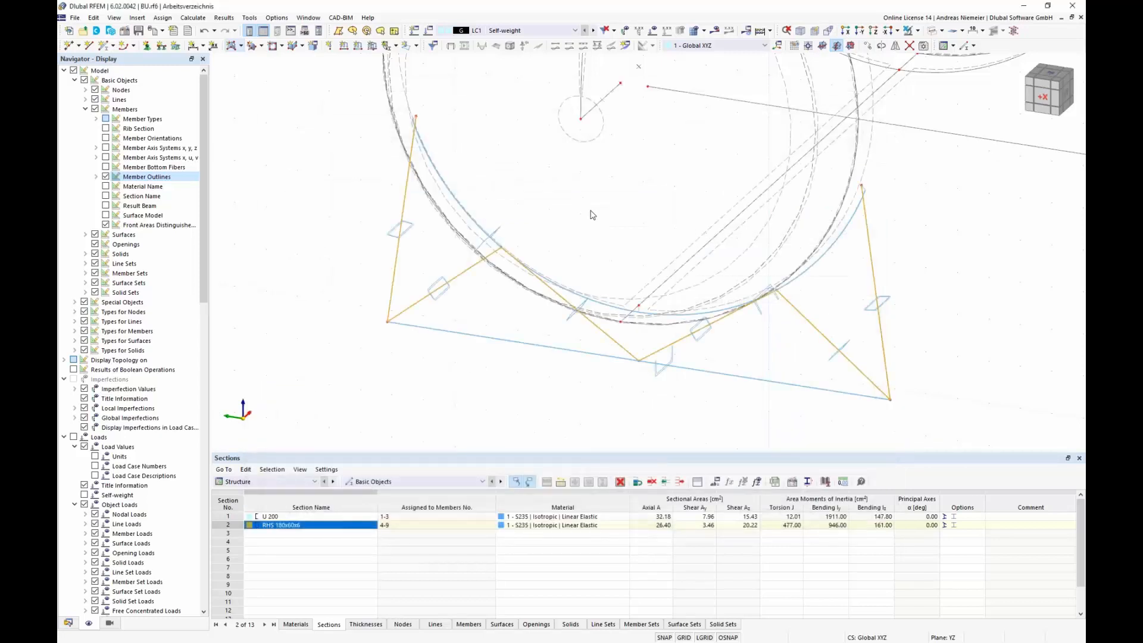
{"action": "left_click", "coordinate": [448, 358]}
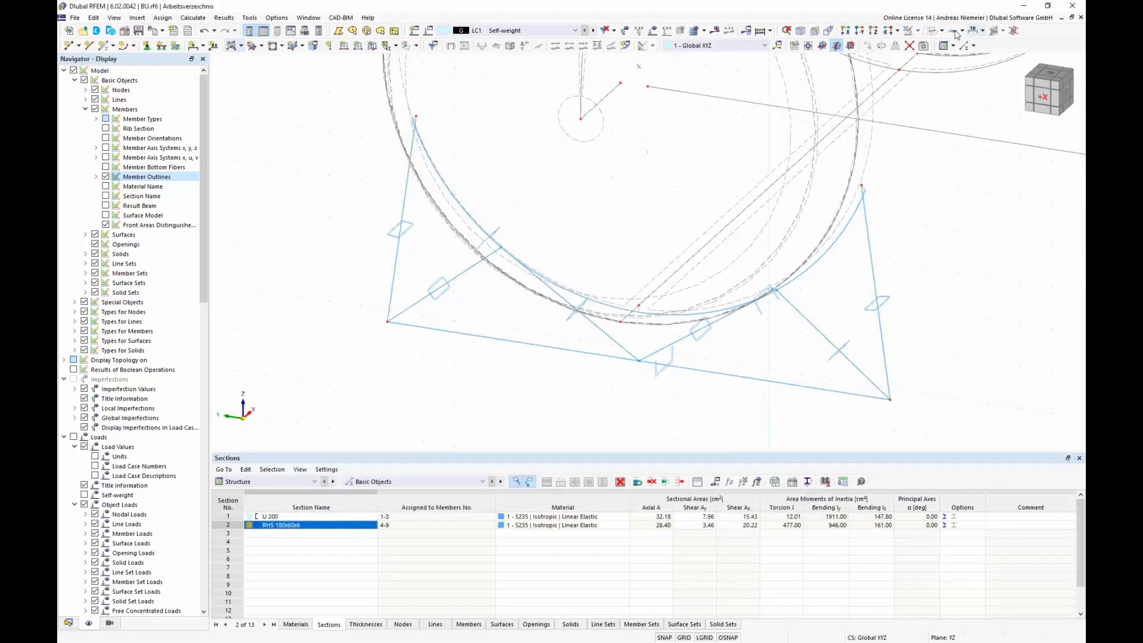
Step: Inspect the saddle under the vessel in solid and transparent display, and return to the wireframe display
{"action": "left_click", "coordinate": [933, 30]}
{"action": "scroll", "coordinate": [677, 234], "scroll_direction": "down", "scroll_amount": 4}
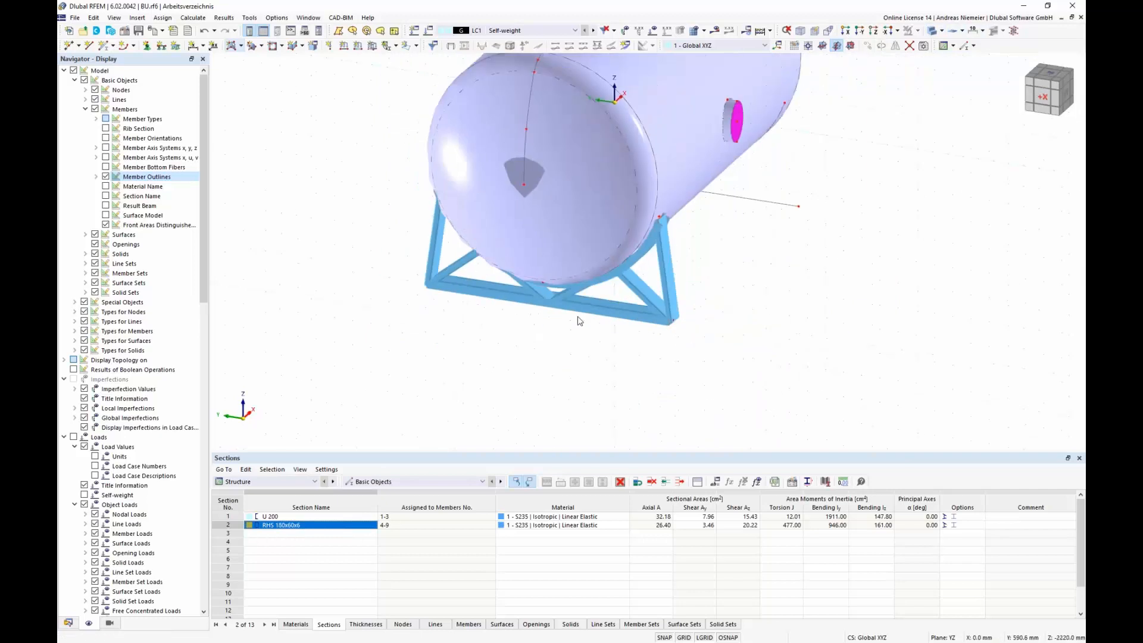
{"action": "middle_click_drag", "start_coordinate": [579, 319], "coordinate": [654, 274], "text": "ctrl"}
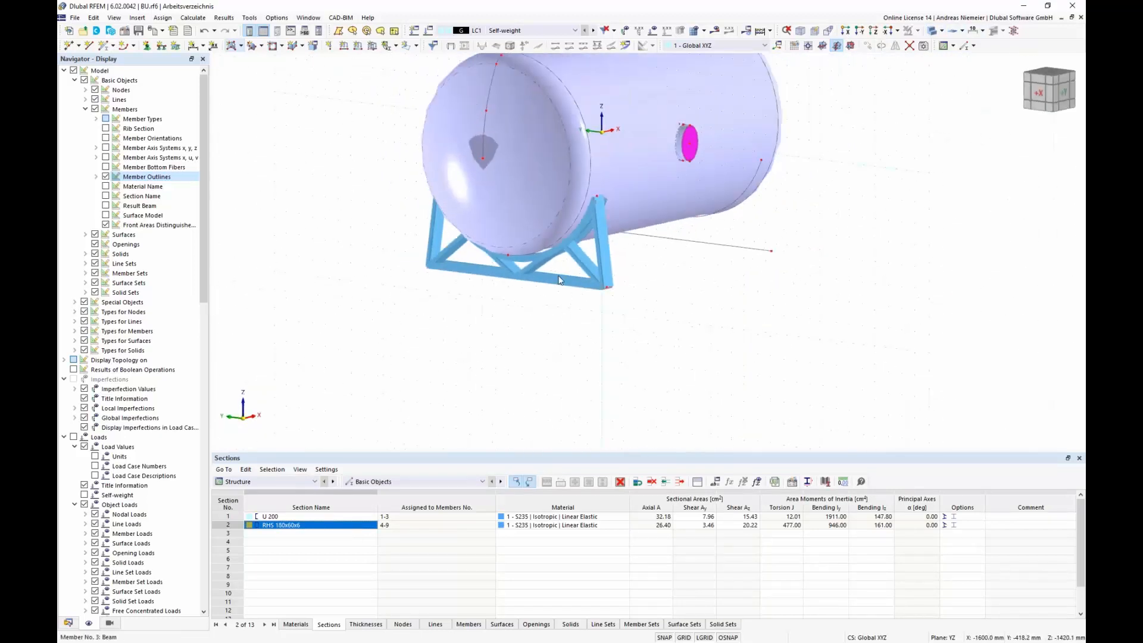
{"action": "left_click", "coordinate": [933, 30]}
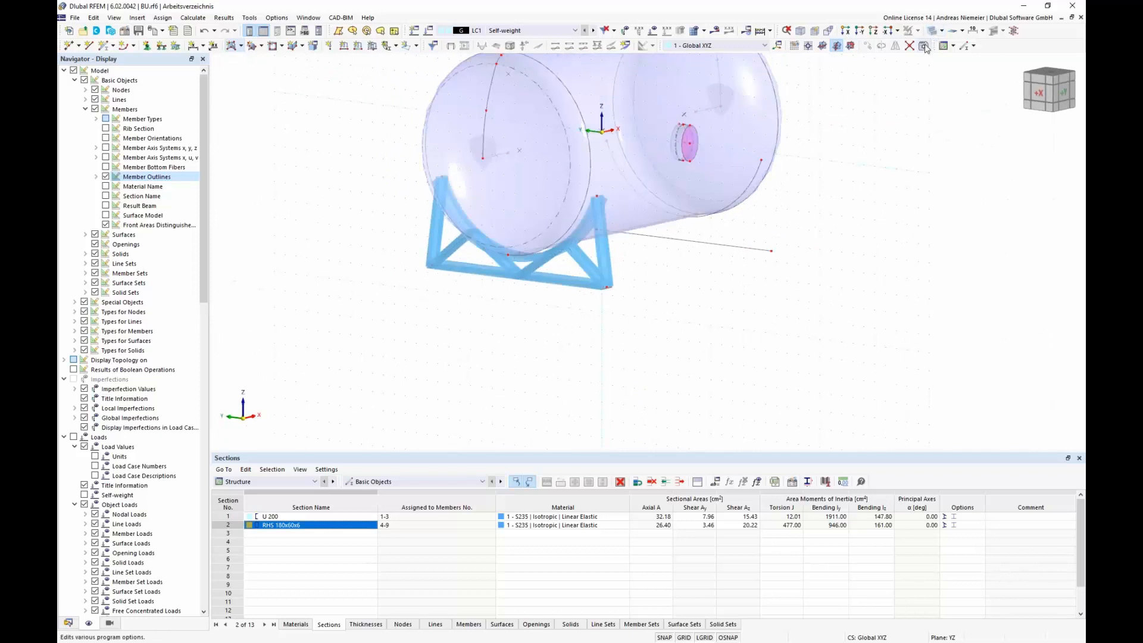
{"action": "left_click", "coordinate": [936, 31]}
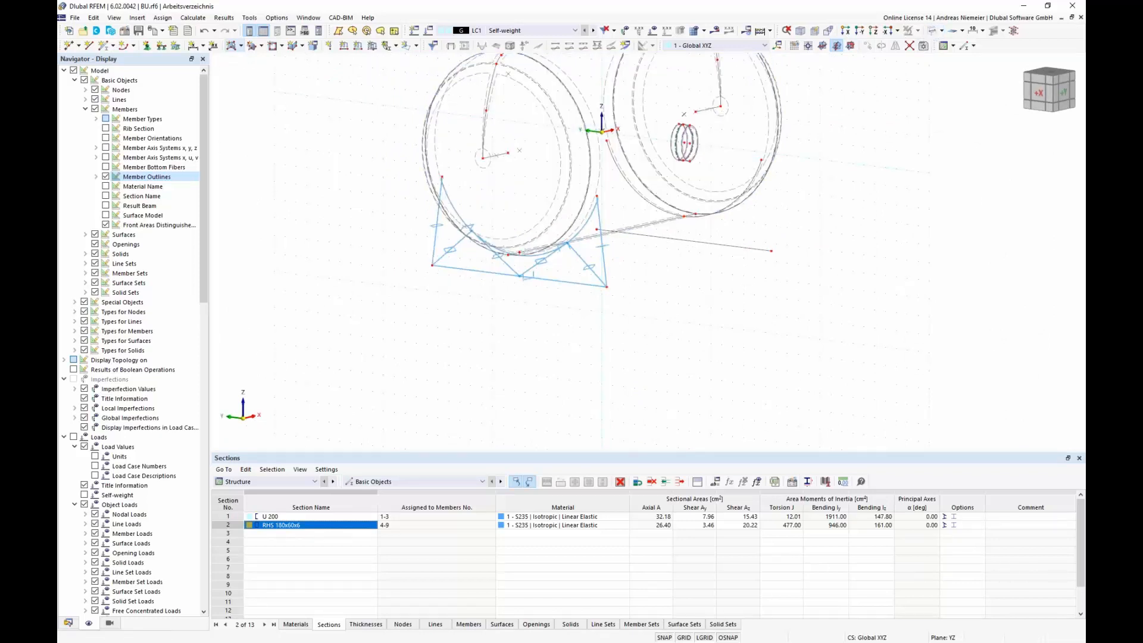
Step: Copy all members of material S235 once, picking the displacement vector from the saddle arc's end node to the matching node at the vessel's other end
{"action": "left_click", "coordinate": [296, 624]}
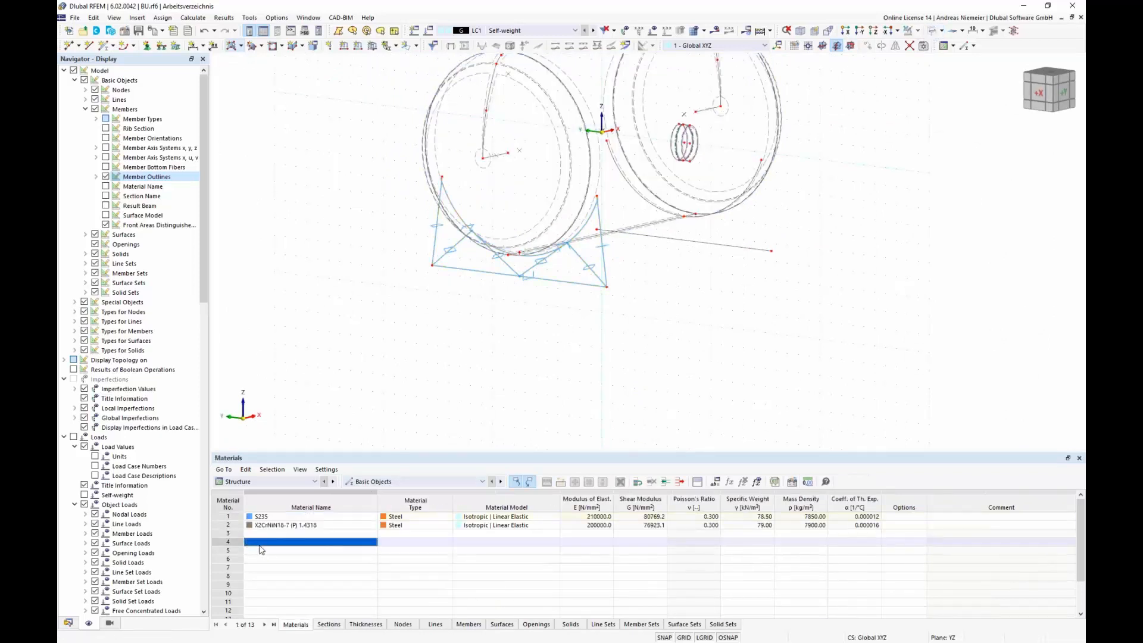
{"action": "left_click", "coordinate": [263, 516]}
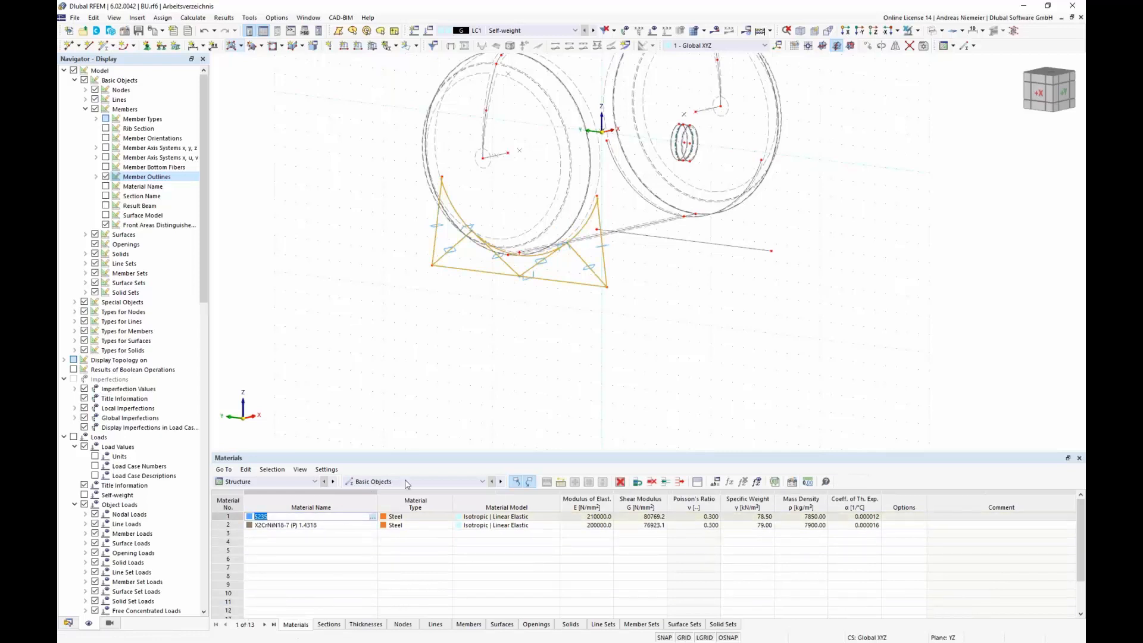
{"action": "left_click", "coordinate": [867, 46]}
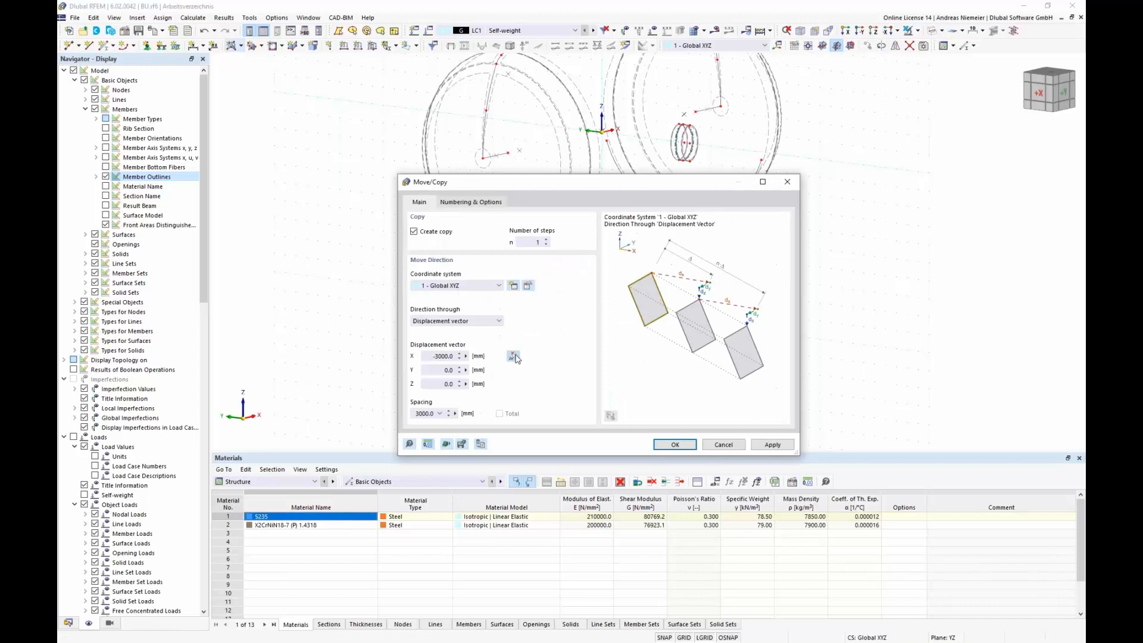
{"action": "left_click", "coordinate": [513, 356]}
{"action": "scroll", "coordinate": [533, 215], "scroll_direction": "up", "scroll_amount": 5}
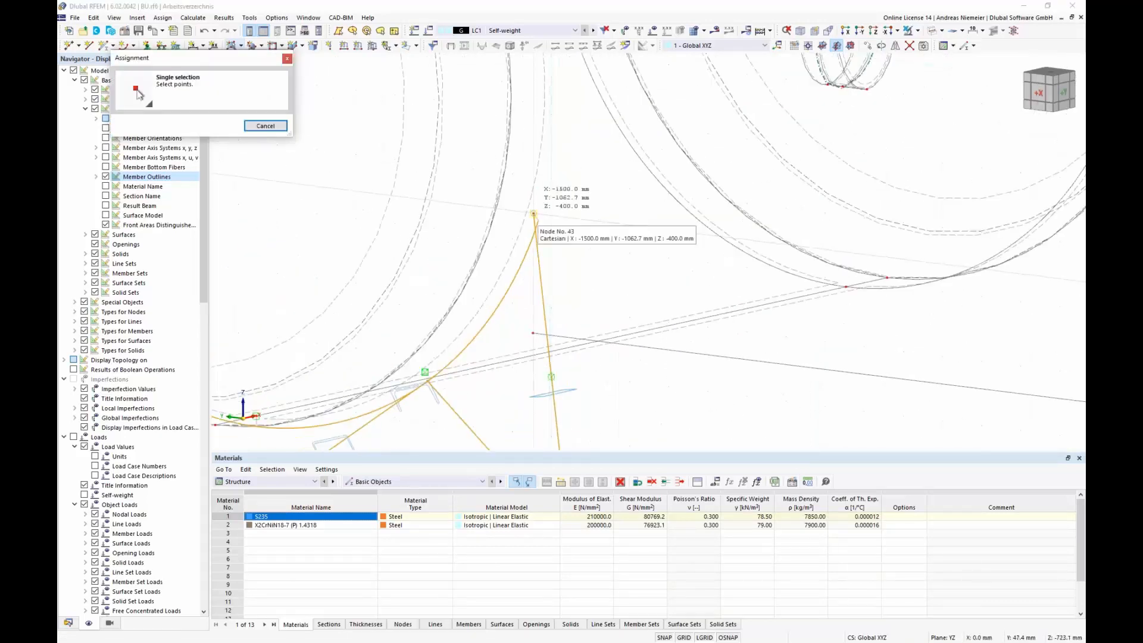
{"action": "scroll", "coordinate": [534, 214], "scroll_direction": "down", "scroll_amount": 3}
{"action": "scroll", "coordinate": [678, 208], "scroll_direction": "up", "scroll_amount": 4}
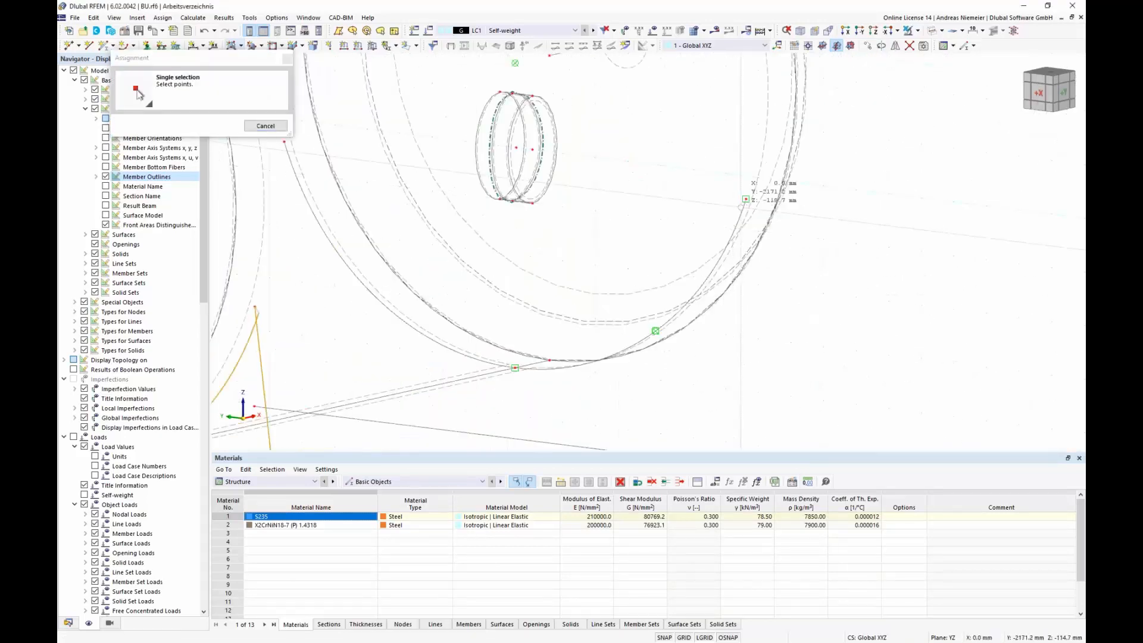
{"action": "left_click", "coordinate": [745, 200]}
{"action": "left_click", "coordinate": [446, 207]}
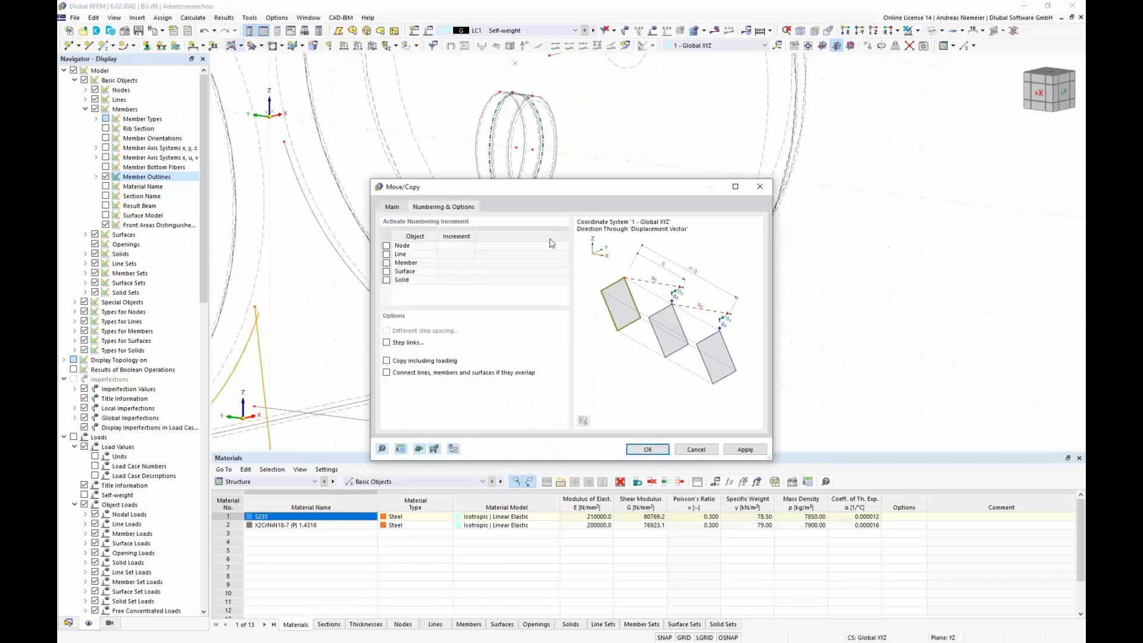
{"action": "left_click", "coordinate": [646, 451]}
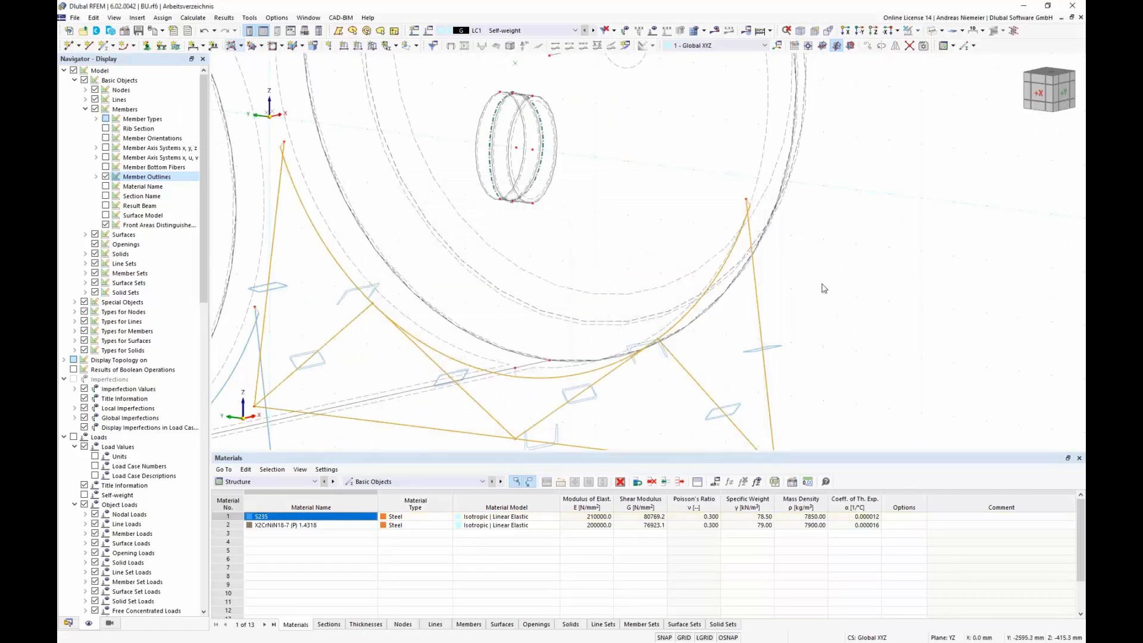
{"action": "left_click", "coordinate": [774, 259]}
Step: Assign the Hinged nodal support to the middle node of the first saddle's base beam and release its rotation about Z
{"action": "scroll", "coordinate": [745, 249], "scroll_direction": "down", "scroll_amount": 8}
{"action": "middle_click_drag", "start_coordinate": [819, 276], "coordinate": [713, 317], "text": "ctrl"}
{"action": "scroll", "coordinate": [633, 341], "scroll_direction": "up", "scroll_amount": 3}
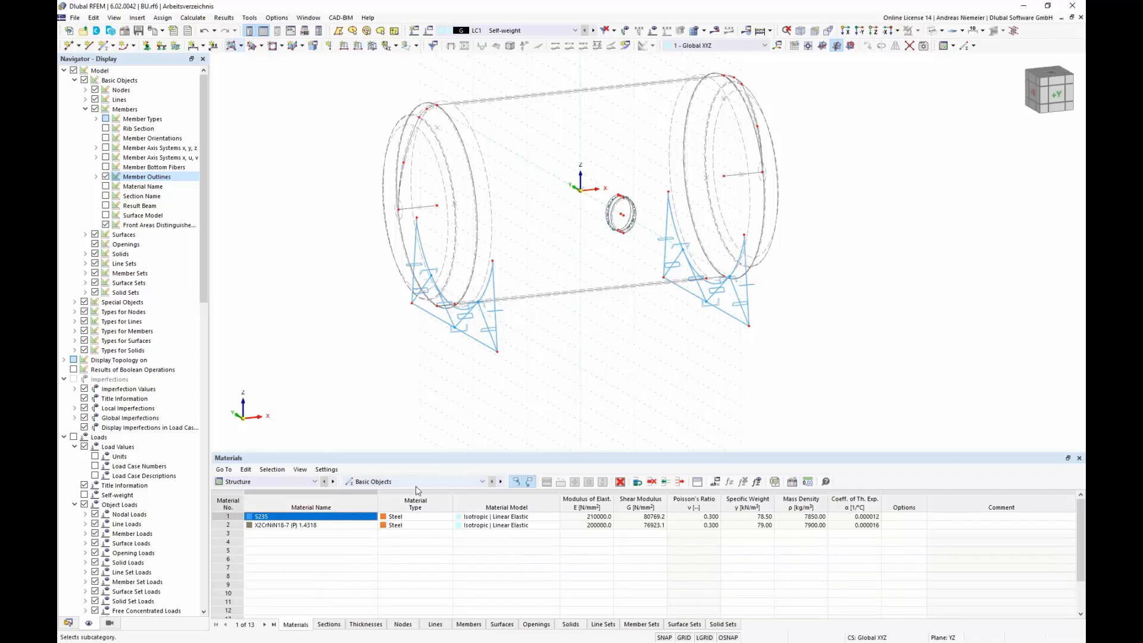
{"action": "scroll", "coordinate": [446, 351], "scroll_direction": "up", "scroll_amount": 2}
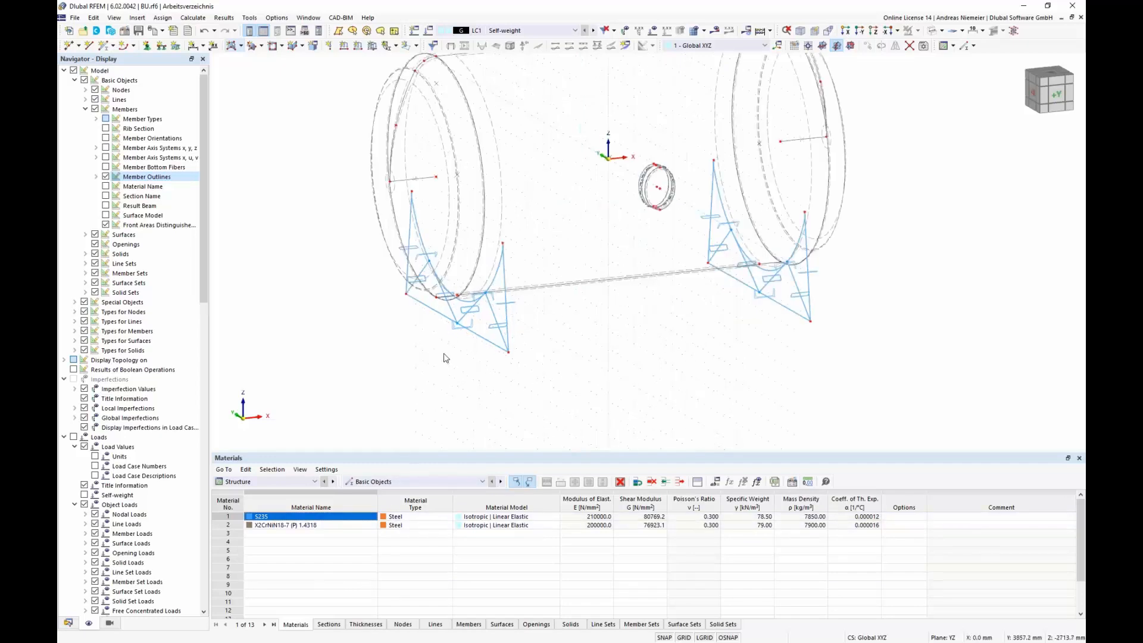
{"action": "middle_click_drag", "start_coordinate": [613, 325], "coordinate": [607, 355]}
{"action": "scroll", "coordinate": [607, 354], "scroll_direction": "down", "scroll_amount": 2}
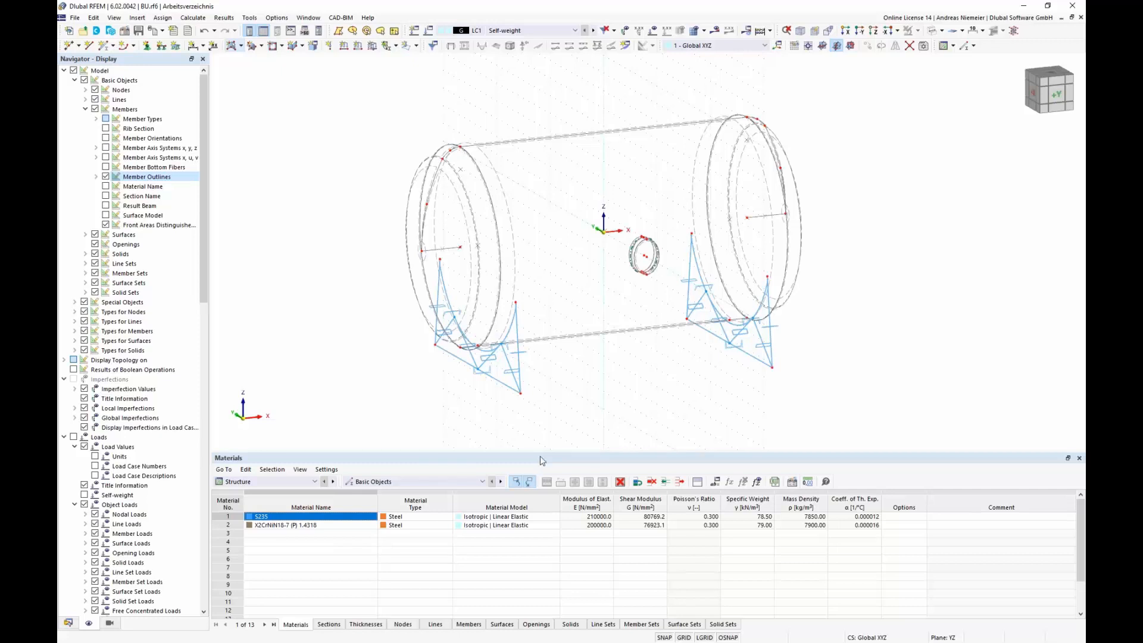
{"action": "left_click", "coordinate": [426, 482]}
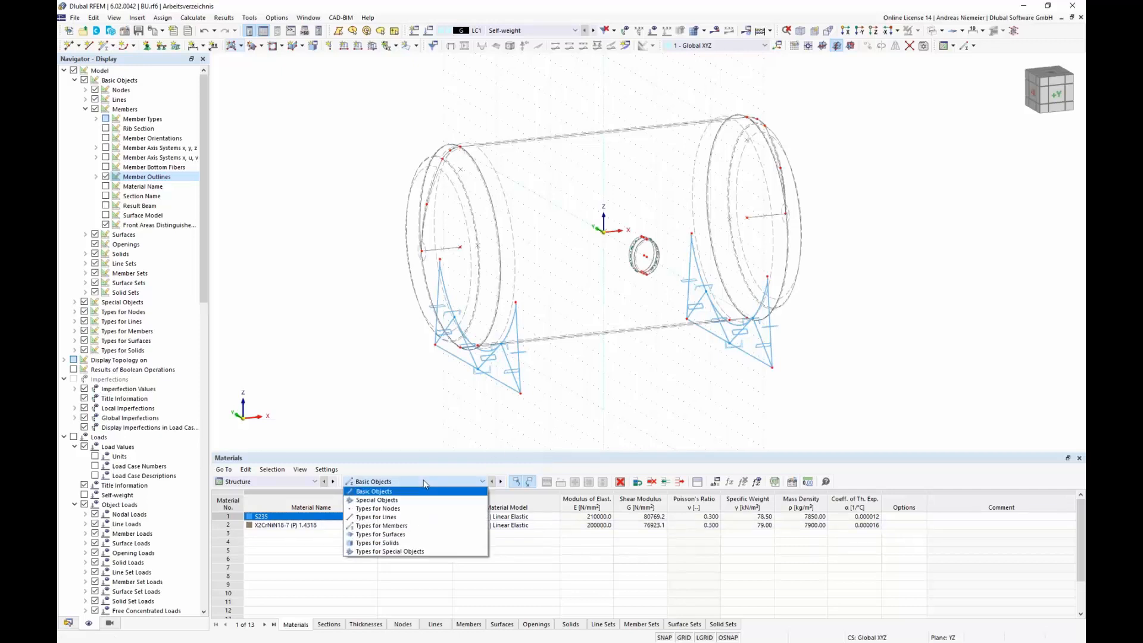
{"action": "left_click", "coordinate": [381, 509]}
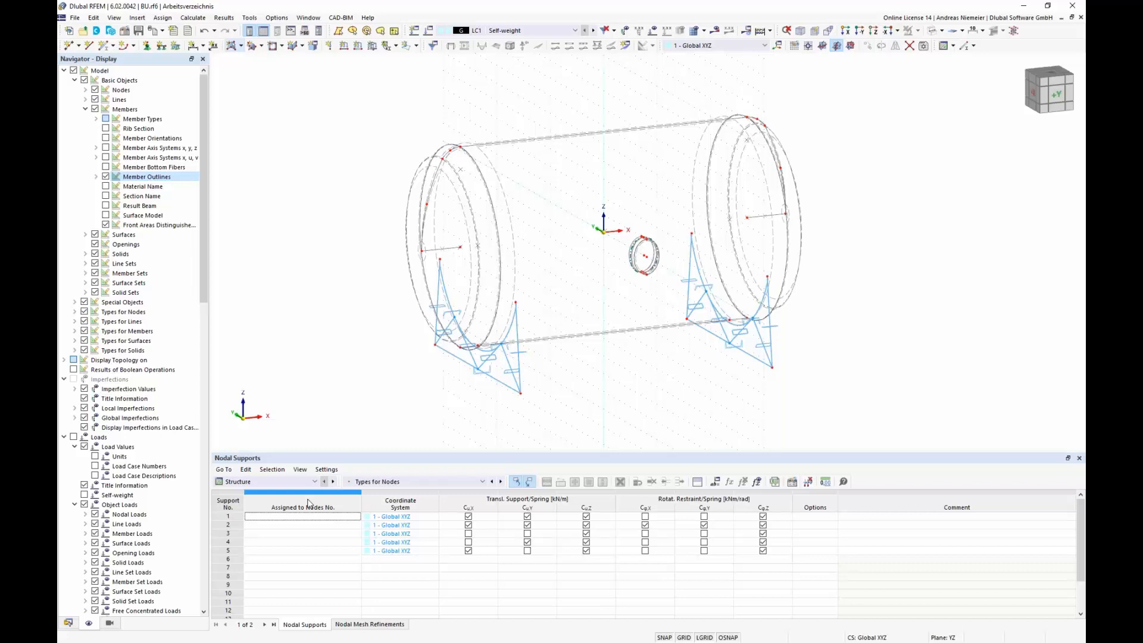
{"action": "left_click", "coordinate": [324, 516]}
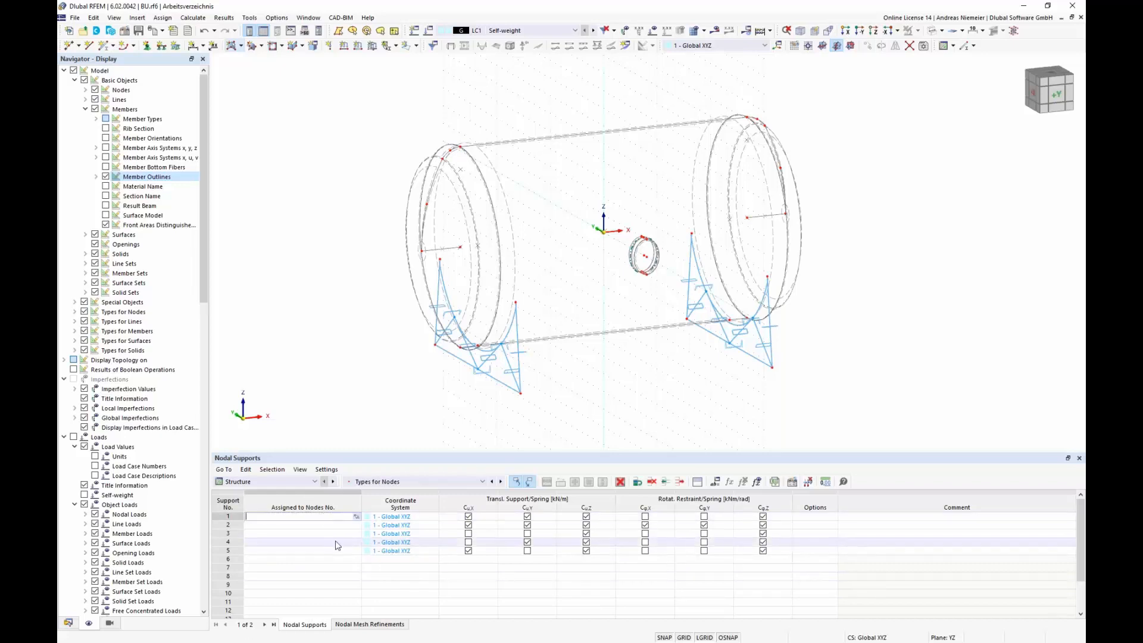
{"action": "left_click", "coordinate": [356, 516]}
{"action": "left_click", "coordinate": [520, 392]}
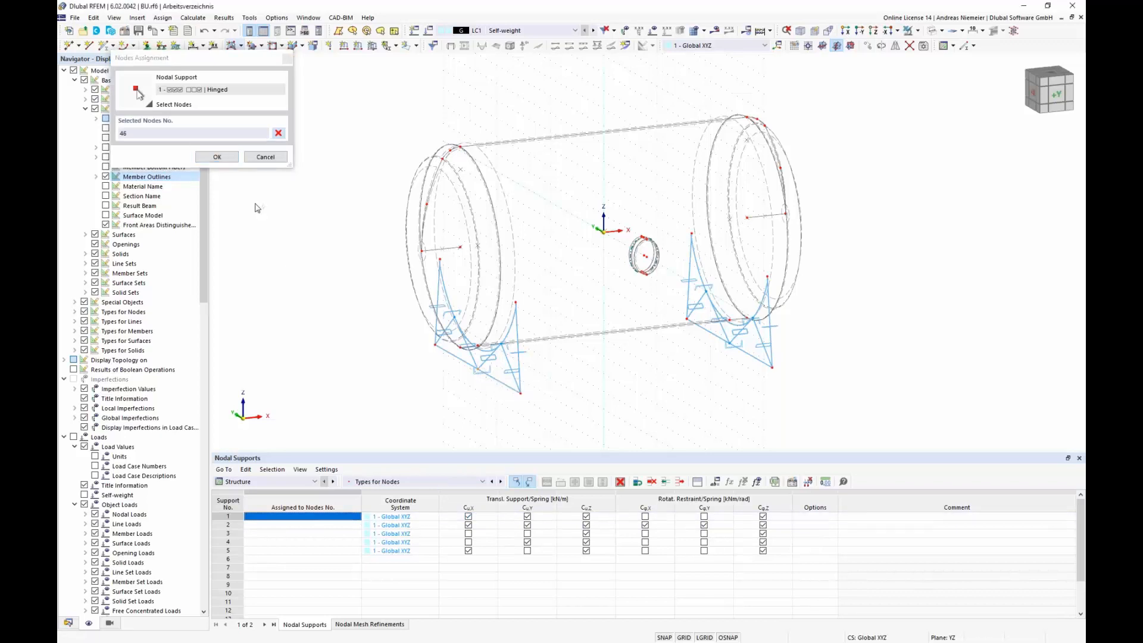
{"action": "left_click", "coordinate": [219, 156]}
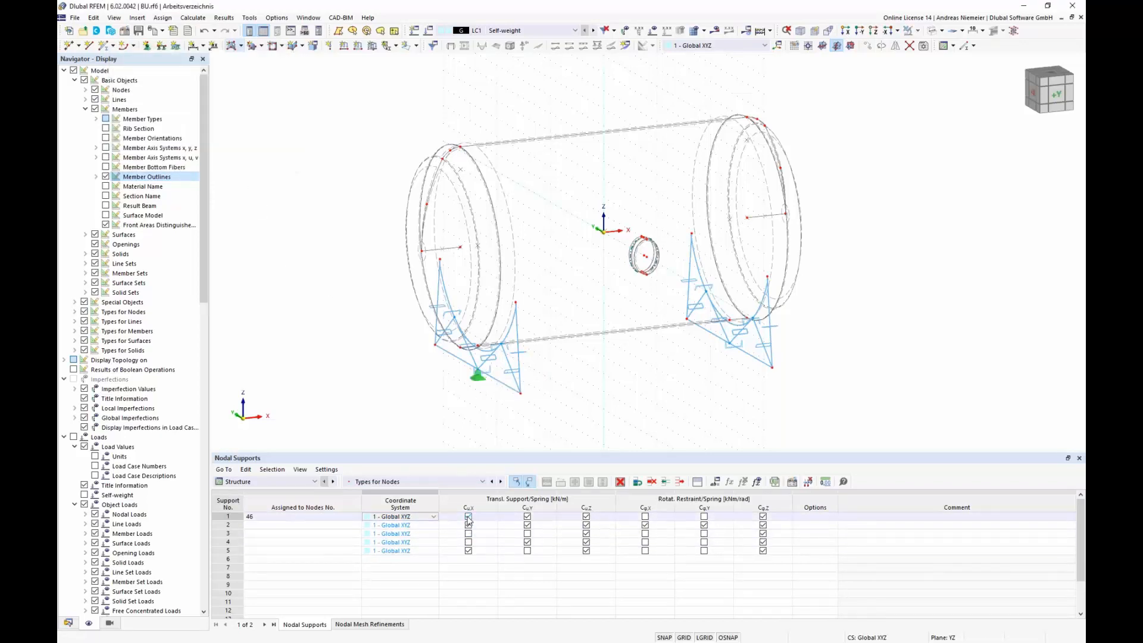
{"action": "left_click", "coordinate": [763, 517]}
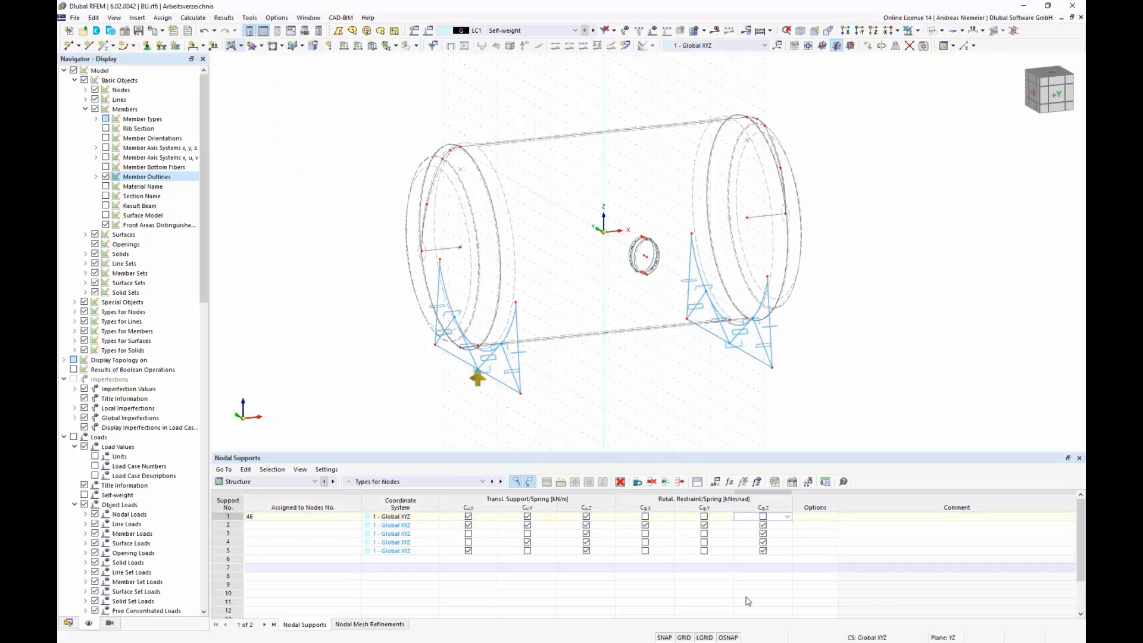
Step: Assign the Fixed nodal support to both end nodes of the first saddle's base beam
{"action": "left_click", "coordinate": [316, 525]}
{"action": "left_click", "coordinate": [357, 524]}
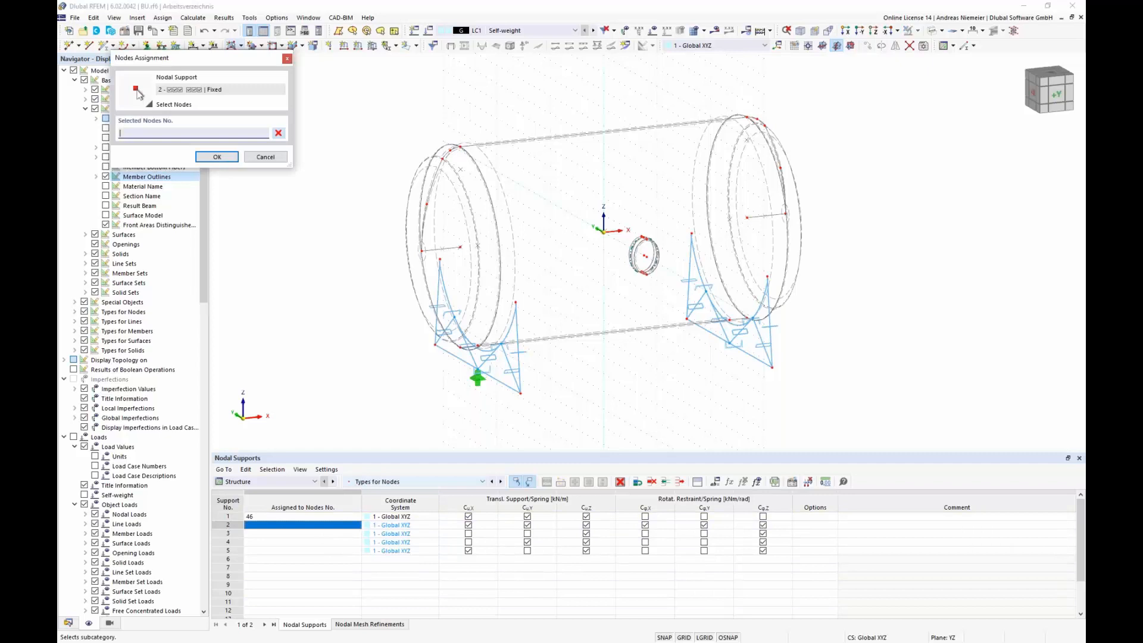
{"action": "left_click", "coordinate": [435, 346]}
{"action": "left_click", "coordinate": [521, 393]}
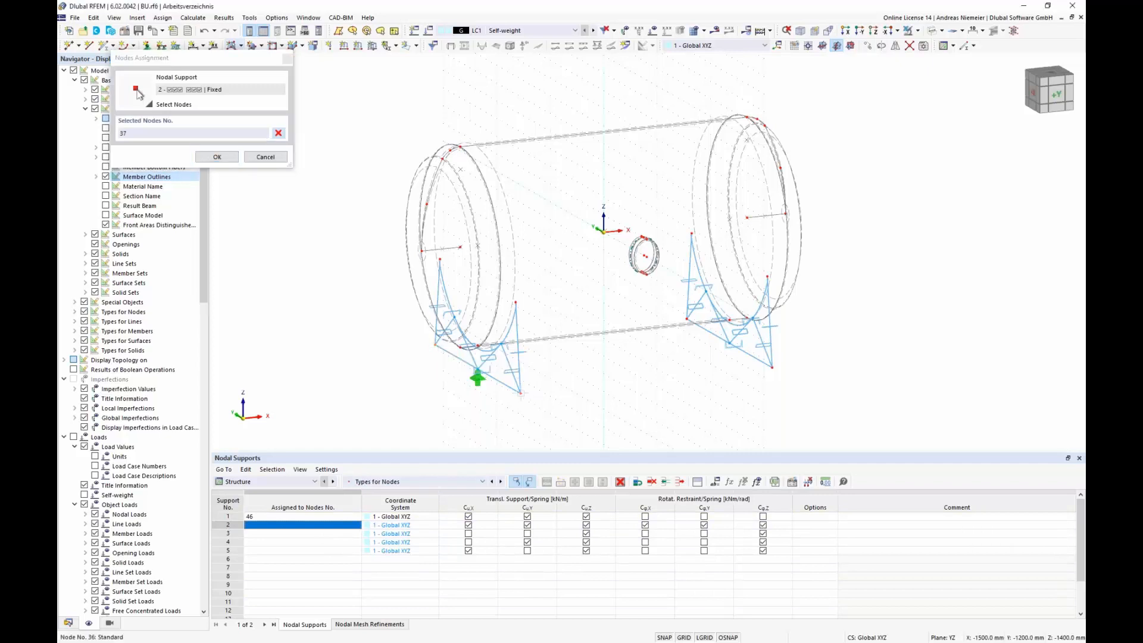
{"action": "left_click", "coordinate": [218, 157]}
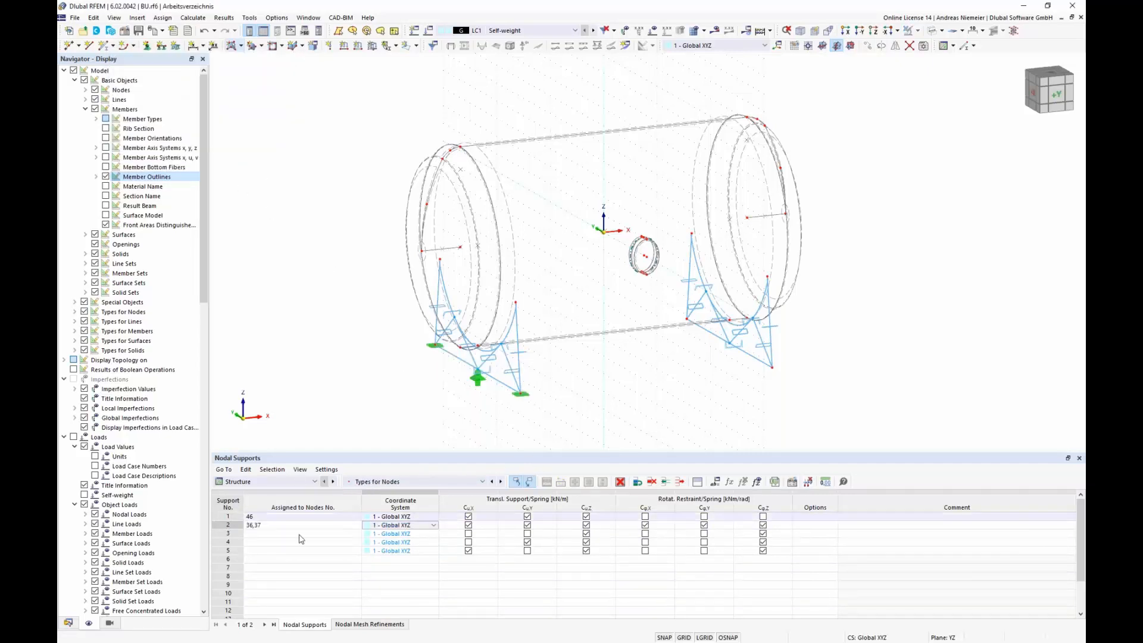
Step: Release the Y translation and the rotations about X and Y in the base beam's end-node support
{"action": "left_click", "coordinate": [527, 525]}
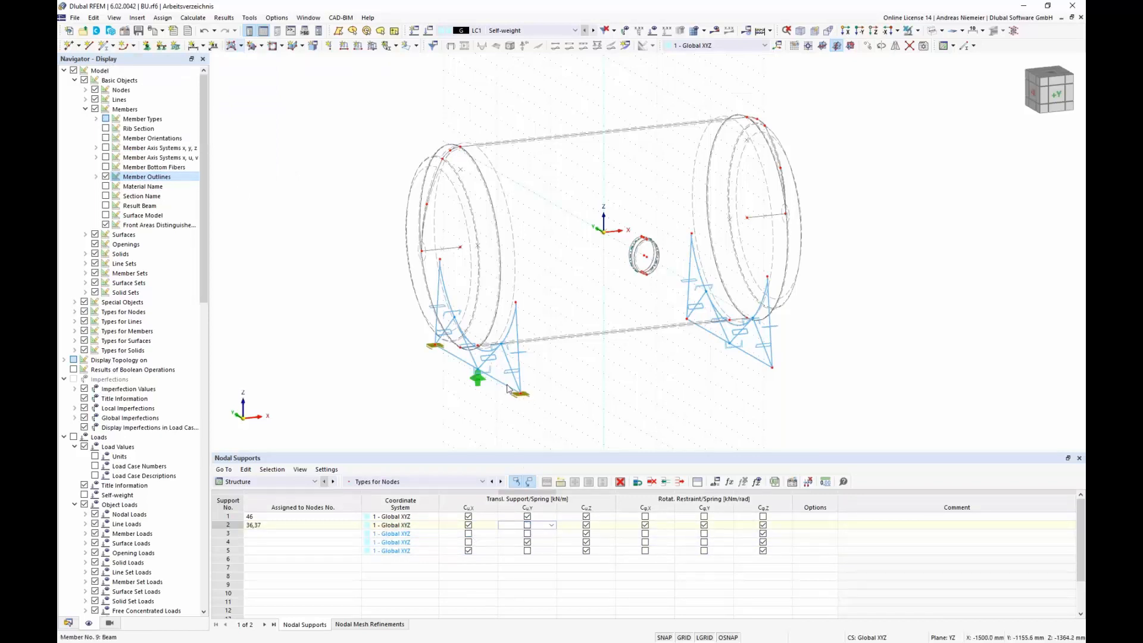
{"action": "left_click", "coordinate": [645, 524]}
{"action": "left_click", "coordinate": [704, 526]}
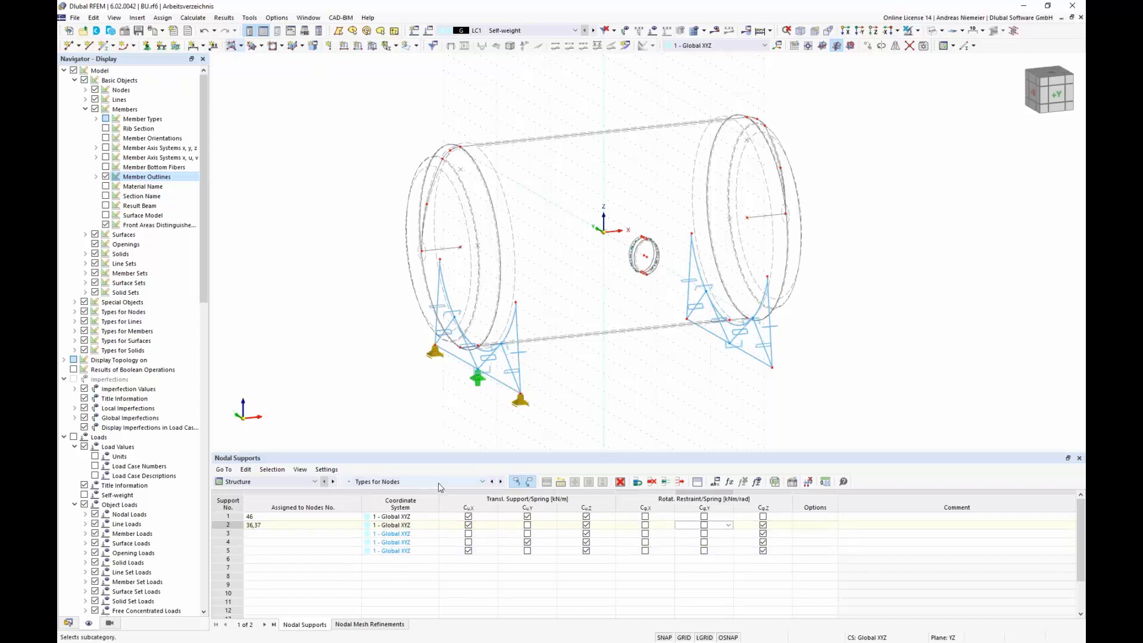
Step: Assign the Roller nodal support to the middle node of the second saddle's base beam
{"action": "left_click", "coordinate": [357, 535]}
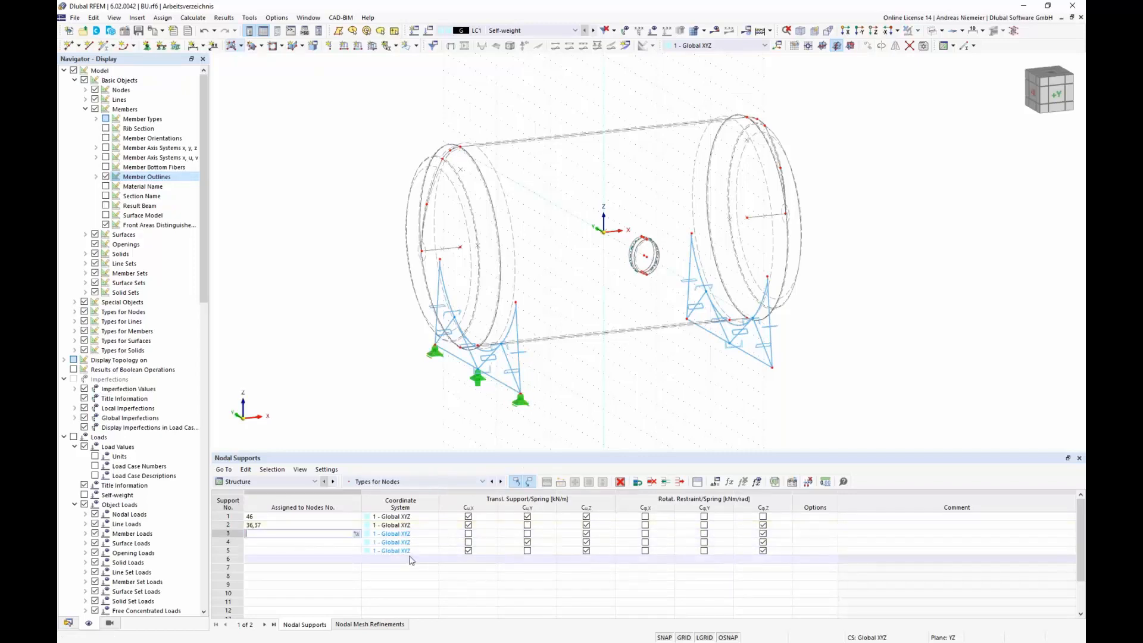
{"action": "left_click", "coordinate": [356, 534]}
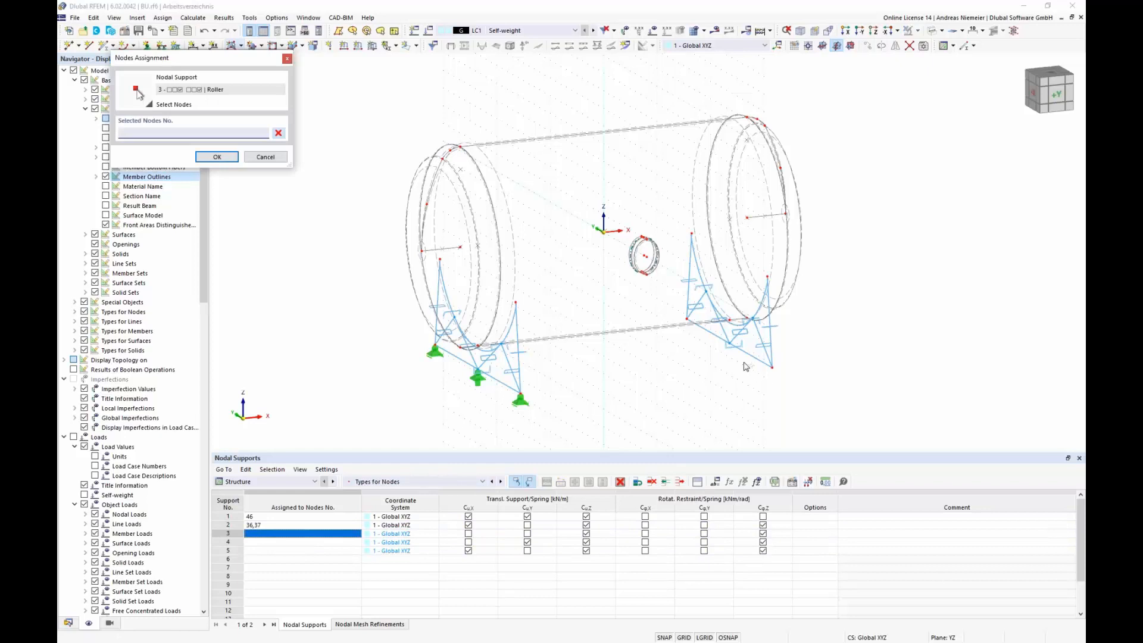
{"action": "left_click", "coordinate": [728, 344]}
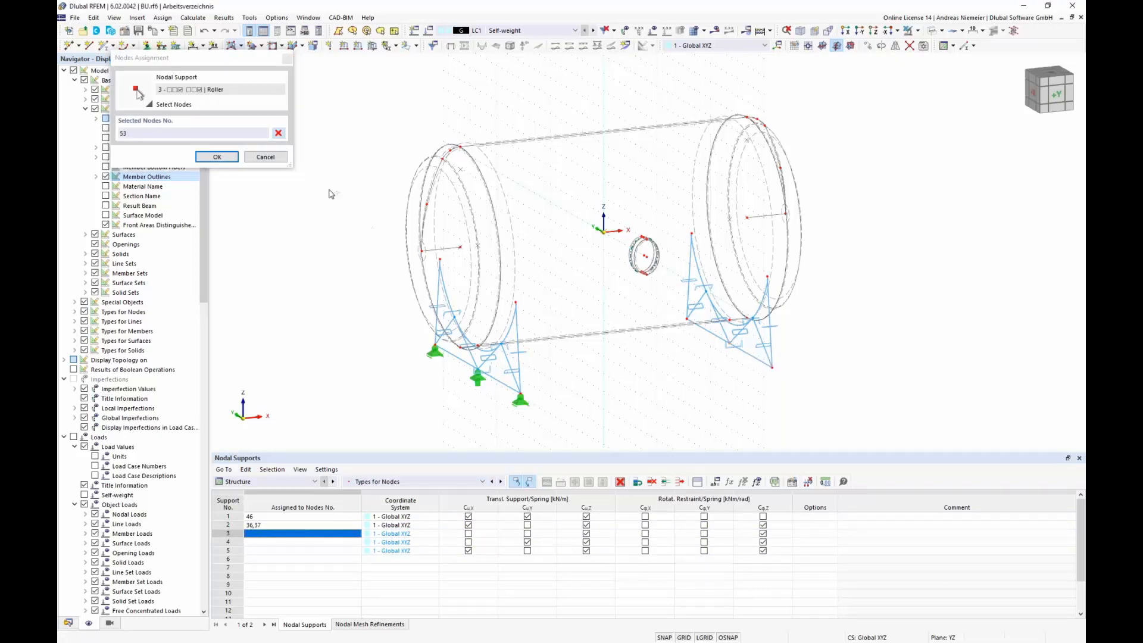
{"action": "left_click", "coordinate": [217, 156]}
{"action": "left_click", "coordinate": [469, 550]}
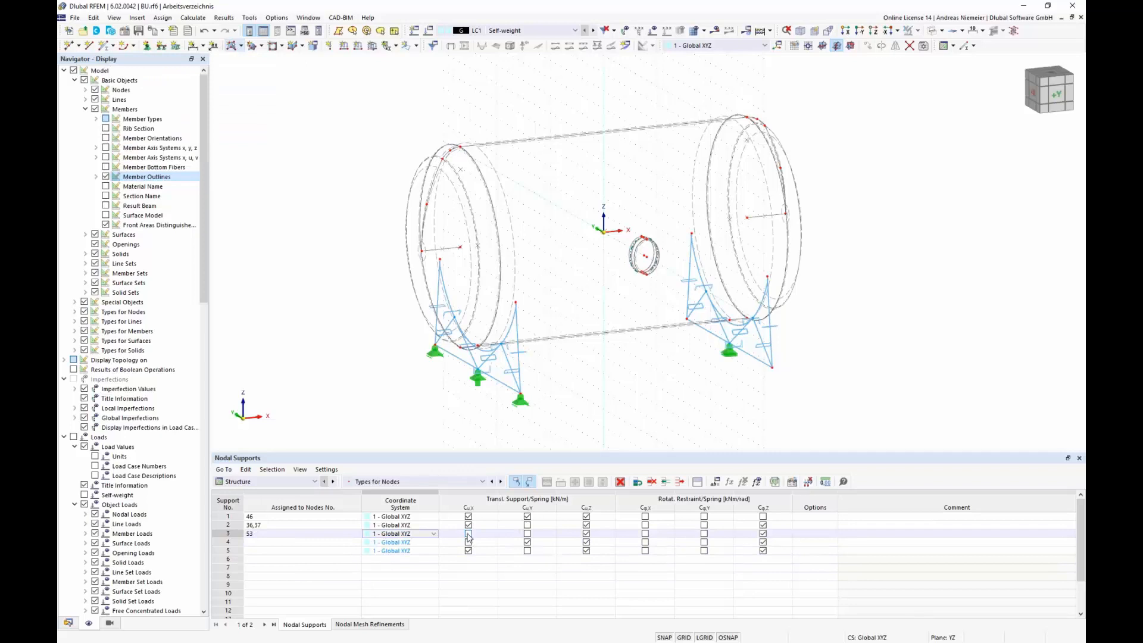
Step: In the second saddle's middle-node support, release the X translation, fix the Y translation and release the rotation about Z
{"action": "left_click", "coordinate": [469, 541]}
{"action": "left_click", "coordinate": [526, 534]}
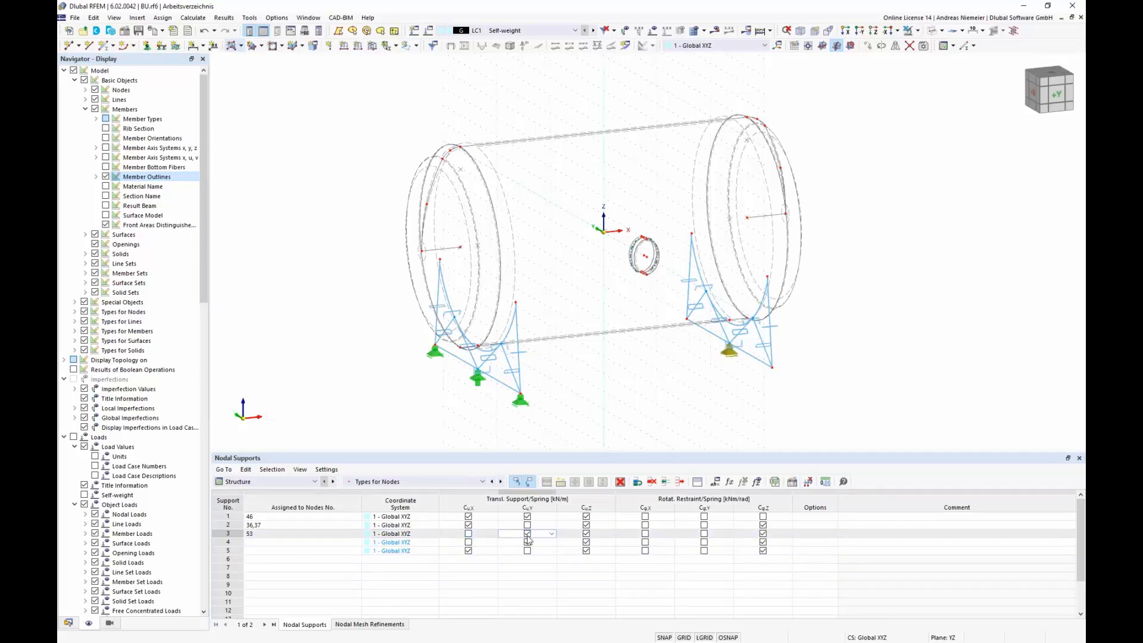
{"action": "left_click", "coordinate": [763, 535]}
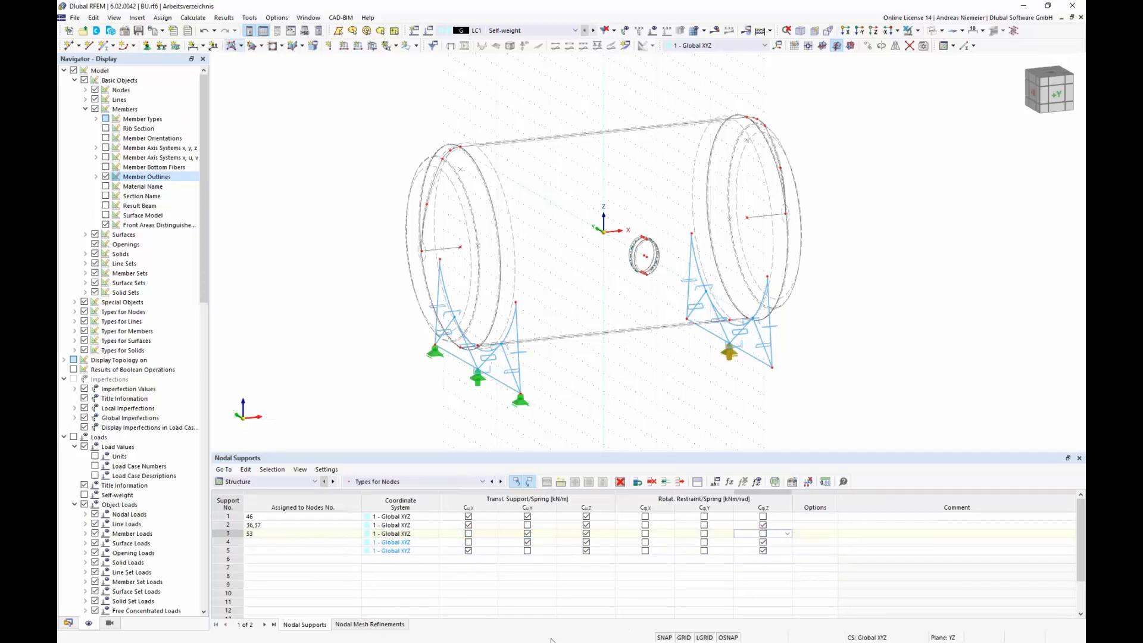
Step: Assign the Roller in X nodal support to both end nodes, 32 and 33, of the second saddle's base beam
{"action": "left_click", "coordinate": [318, 546]}
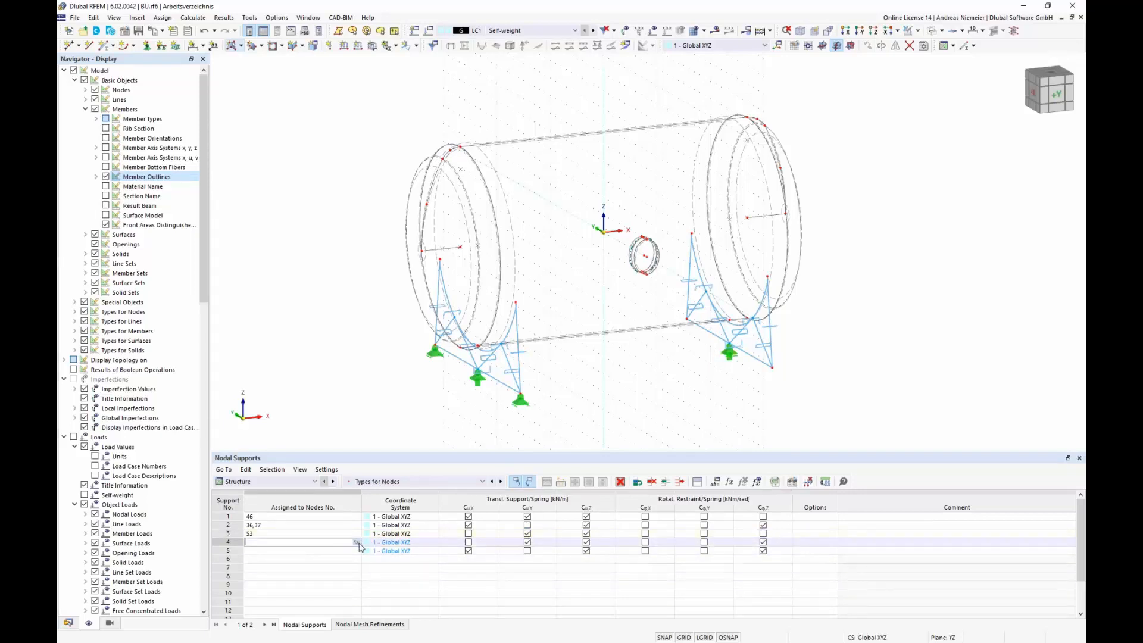
{"action": "left_click", "coordinate": [360, 547]}
{"action": "left_click", "coordinate": [687, 319]}
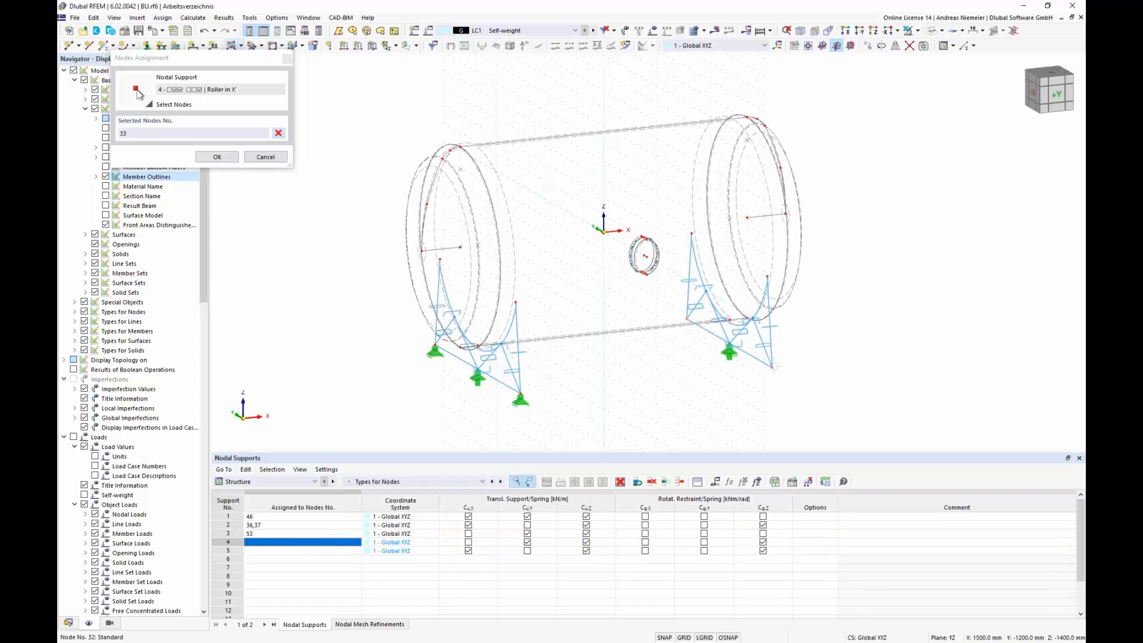
{"action": "left_click", "coordinate": [216, 156]}
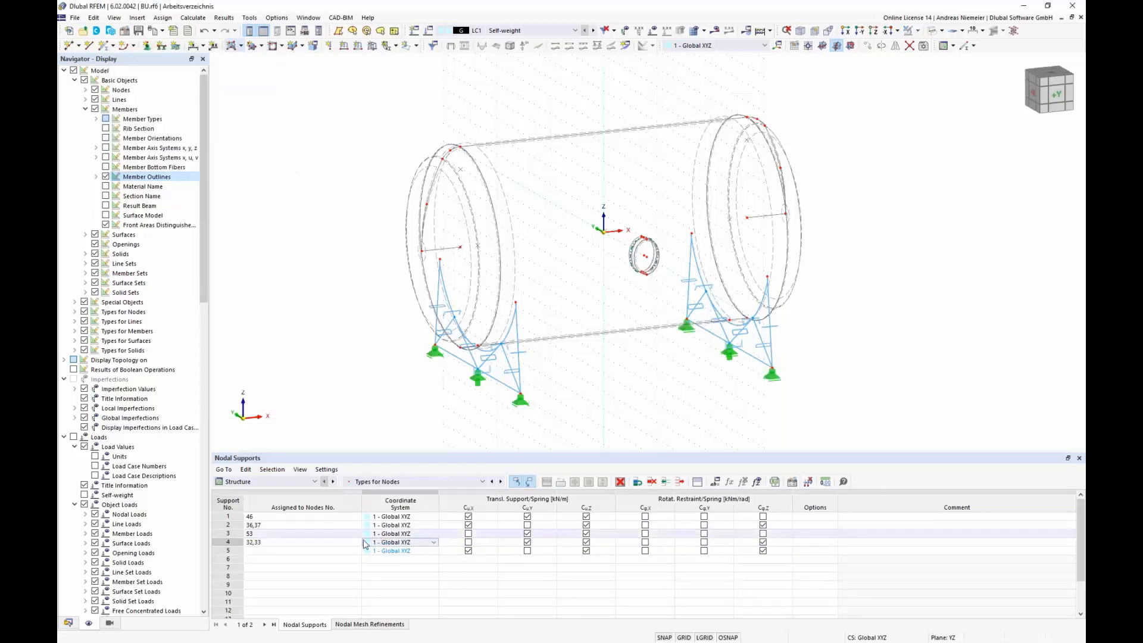
Step: Release the Y translation and the rotation about Z in the second saddle's end-node support, and delete the unassigned fifth nodal support
{"action": "left_click", "coordinate": [526, 542]}
{"action": "left_click", "coordinate": [527, 542]}
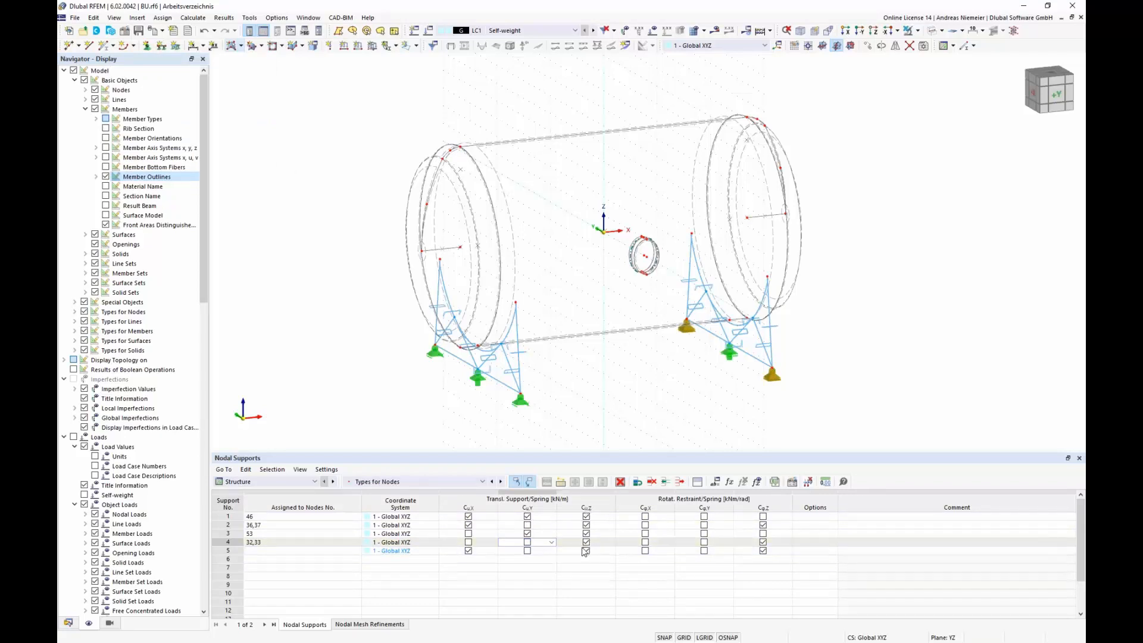
{"action": "left_click", "coordinate": [763, 542]}
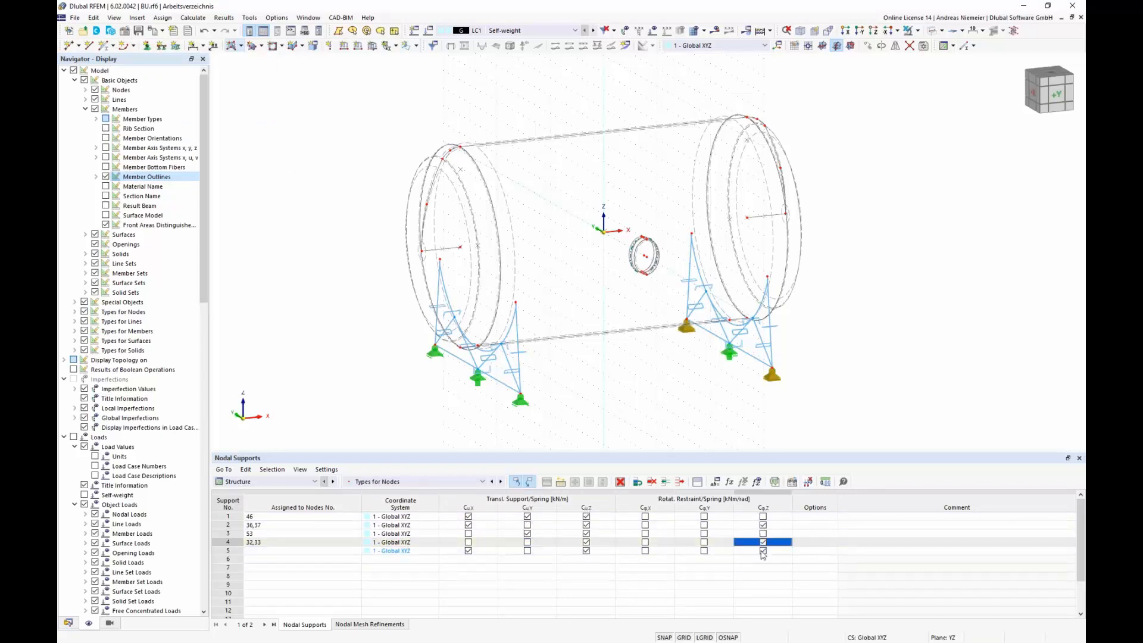
{"action": "left_click", "coordinate": [228, 550]}
{"action": "left_click", "coordinate": [621, 485]}
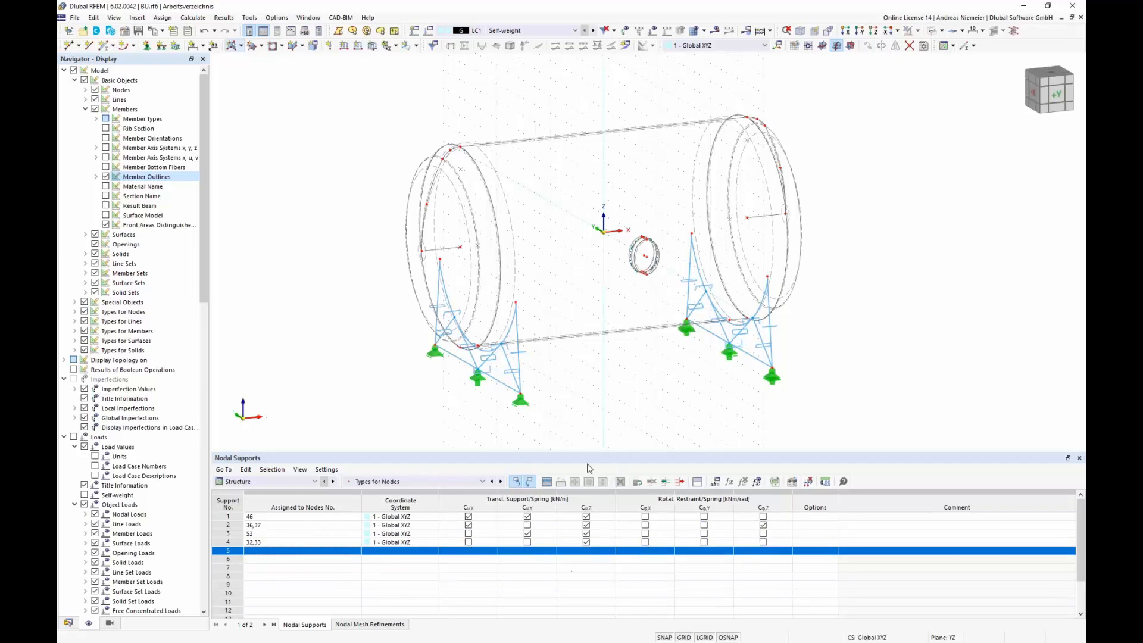
Step: Show the Load Cases & Combinations table and go to the name of load case LC1
{"action": "middle_click_drag", "start_coordinate": [637, 420], "coordinate": [749, 329], "text": "ctrl"}
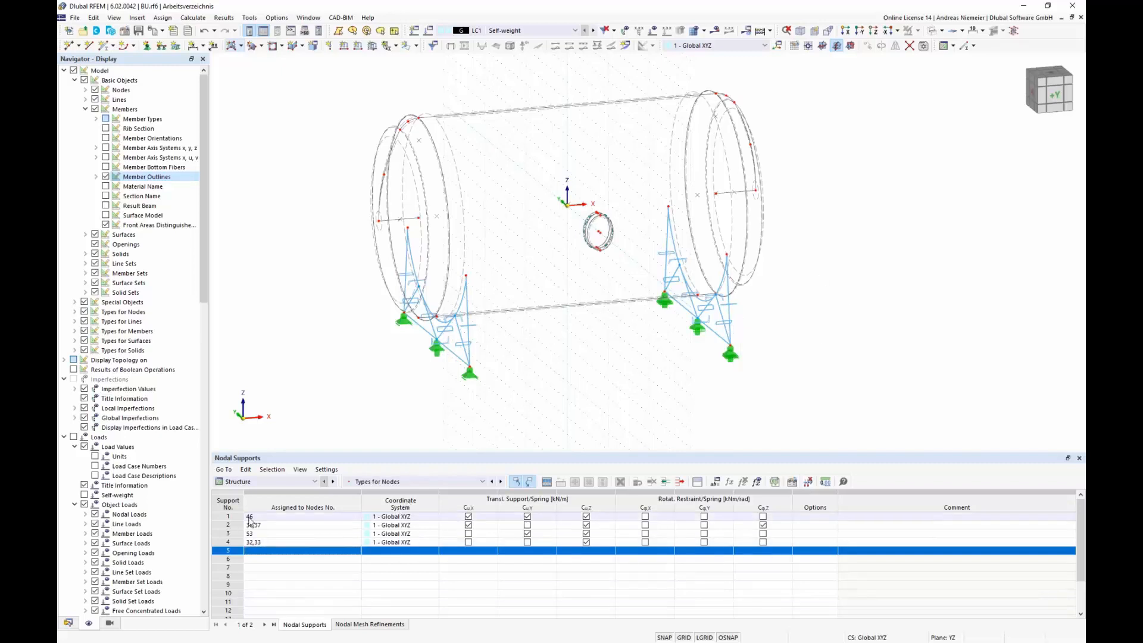
{"action": "left_click", "coordinate": [277, 482]}
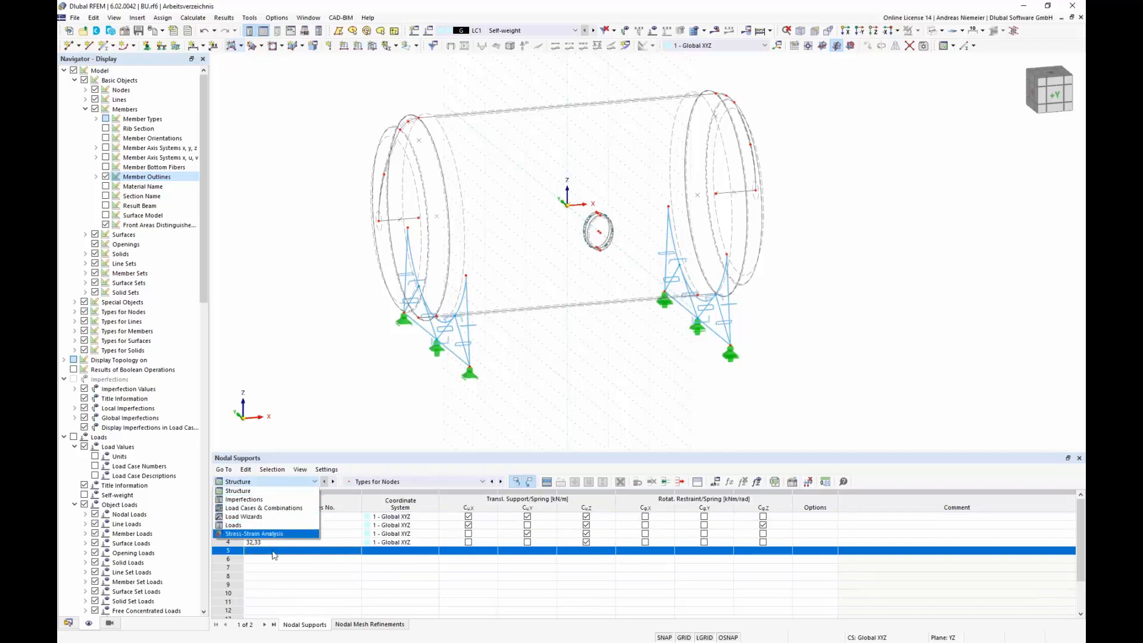
{"action": "left_click", "coordinate": [242, 509]}
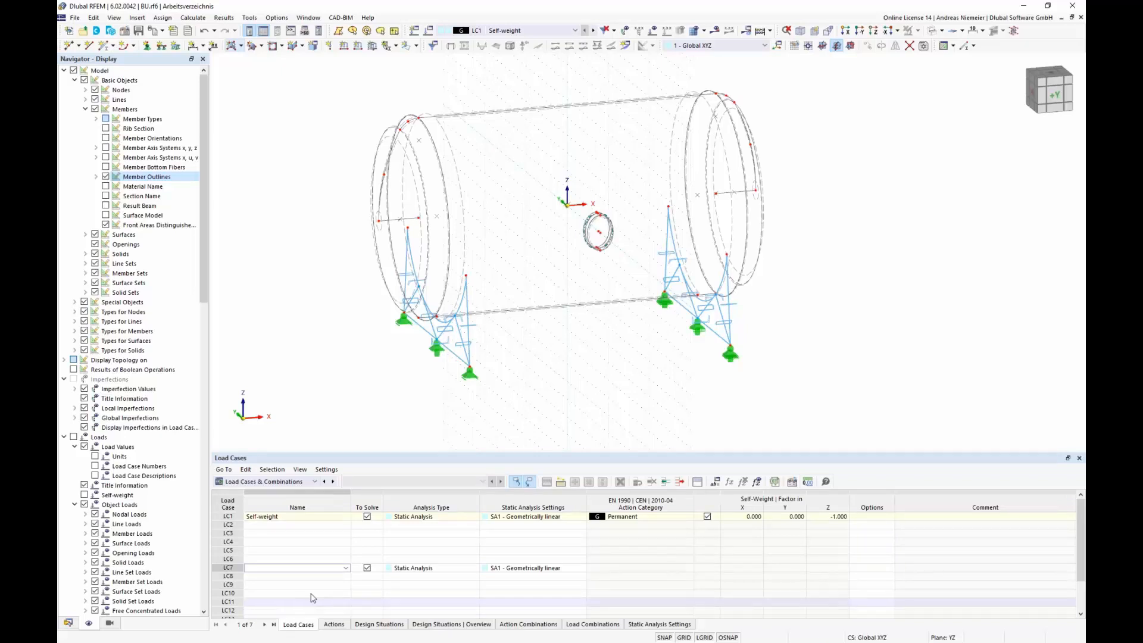
{"action": "left_click", "coordinate": [336, 517]}
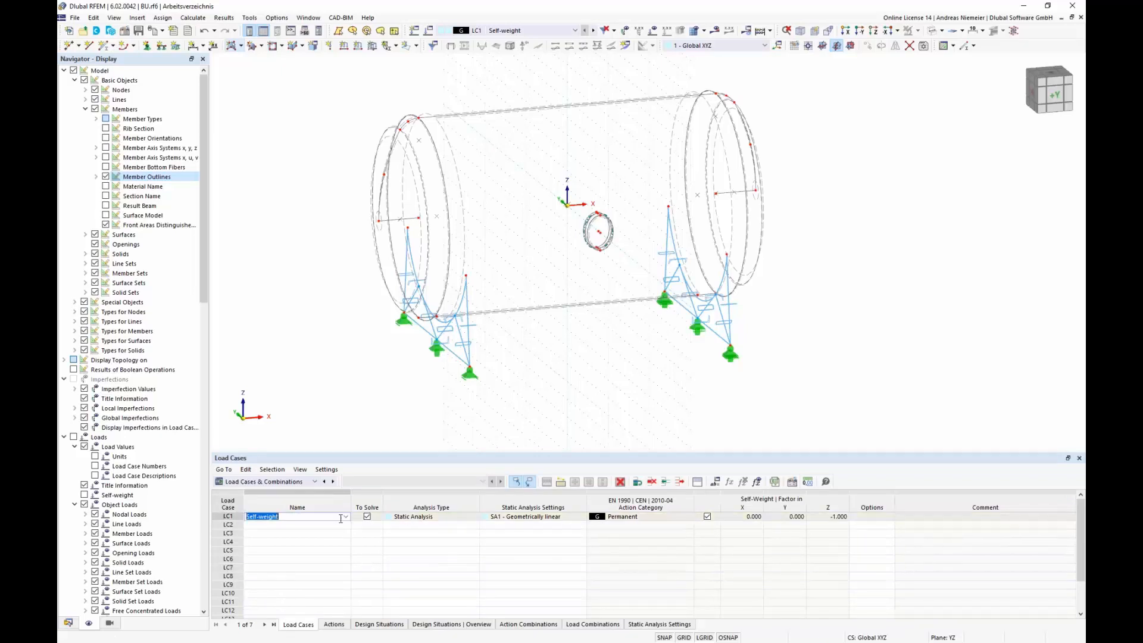
Step: Try to calculate load case LC1 Self-weight
{"action": "left_click", "coordinate": [714, 31]}
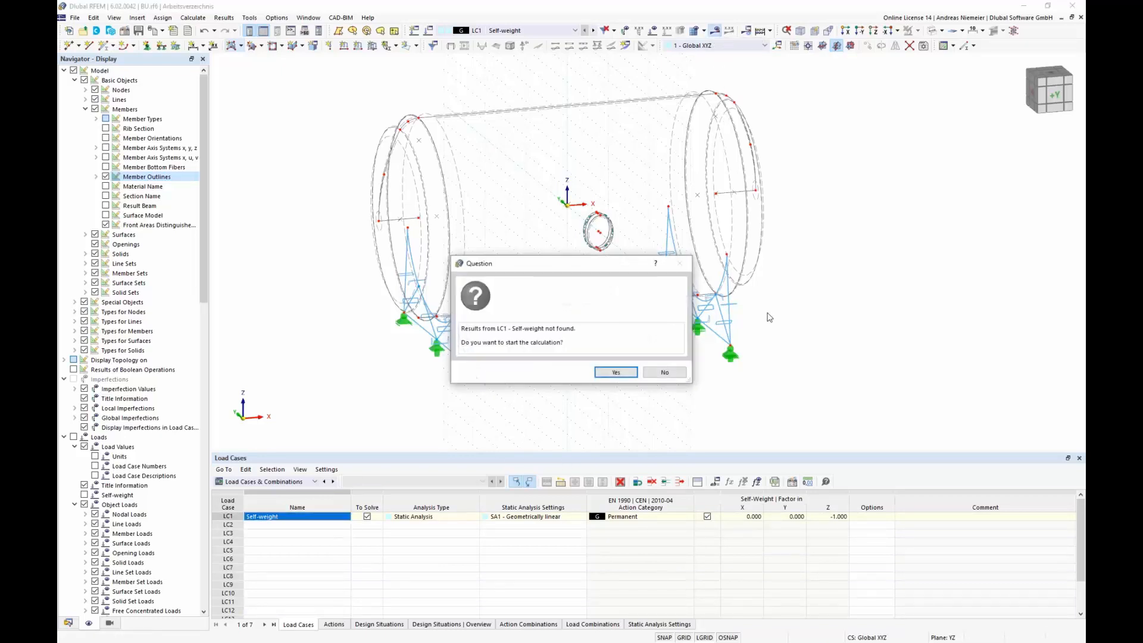
{"action": "left_click", "coordinate": [618, 372]}
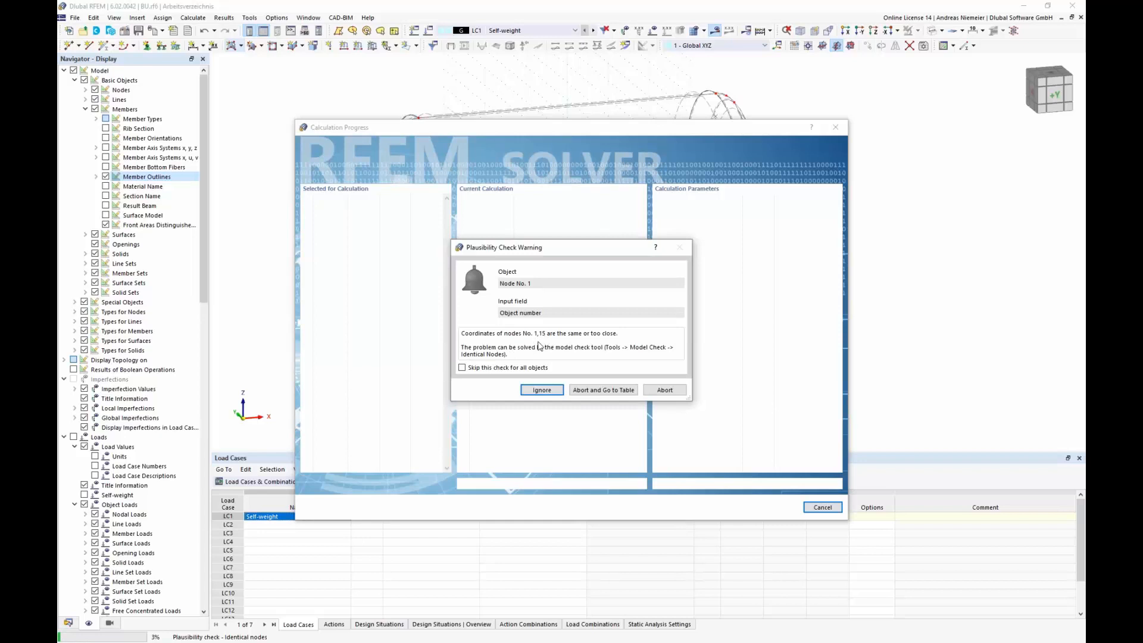
{"action": "left_click", "coordinate": [665, 390]}
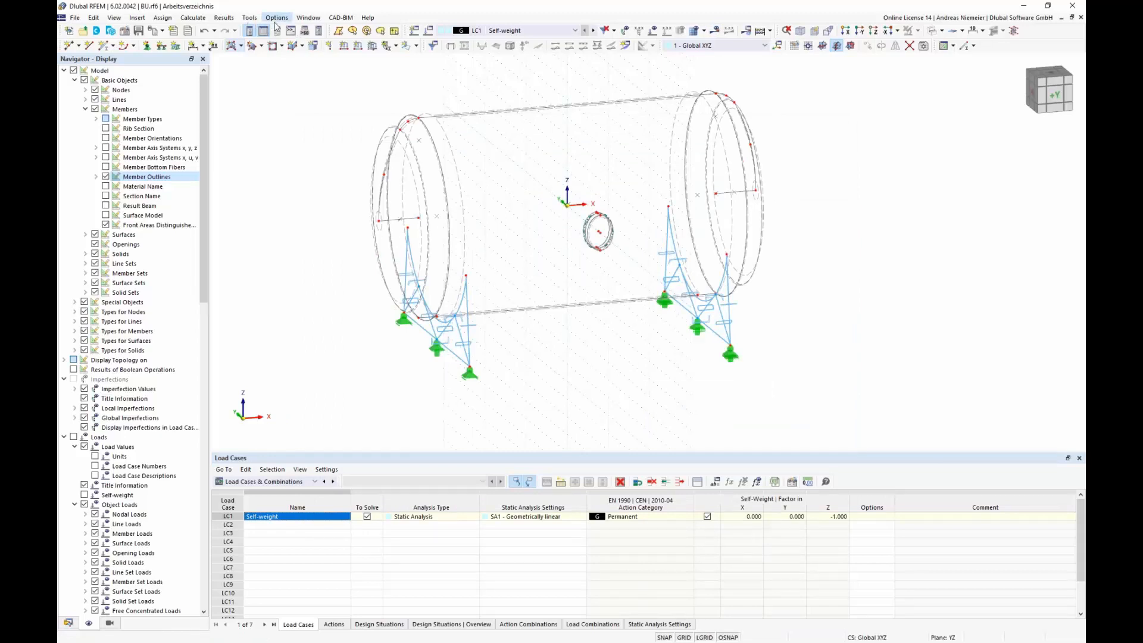
Step: Run the model check for identical nodes and delete the unused nodes of group 1,15
{"action": "left_click", "coordinate": [250, 18]}
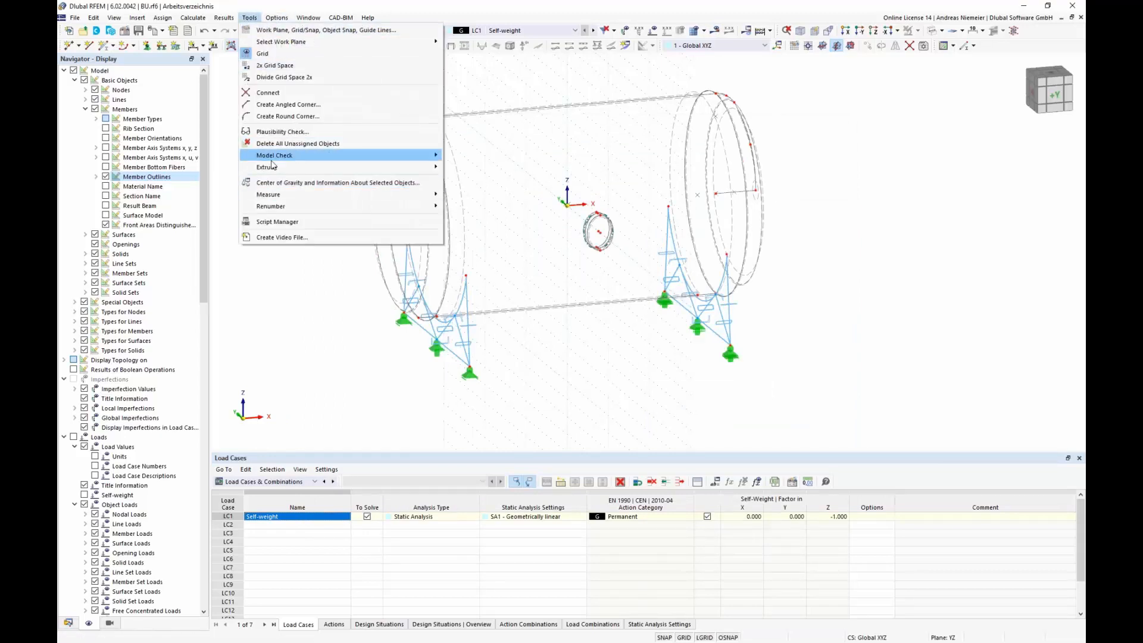
{"action": "mouse_move", "coordinate": [332, 157]}
{"action": "left_click", "coordinate": [492, 158]}
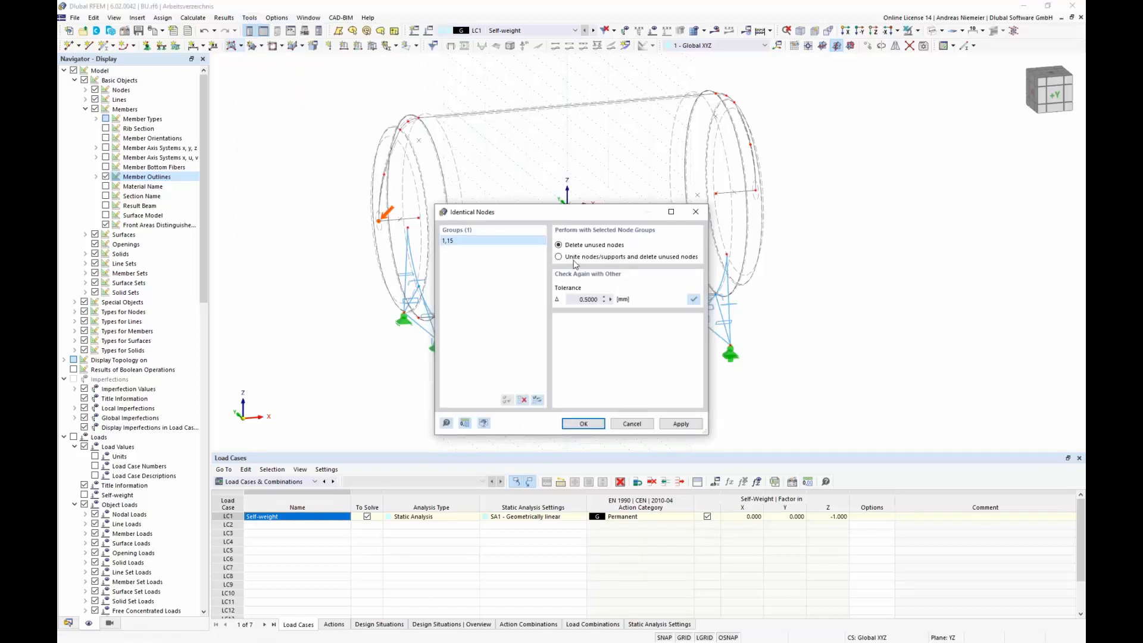
{"action": "left_click", "coordinate": [594, 425]}
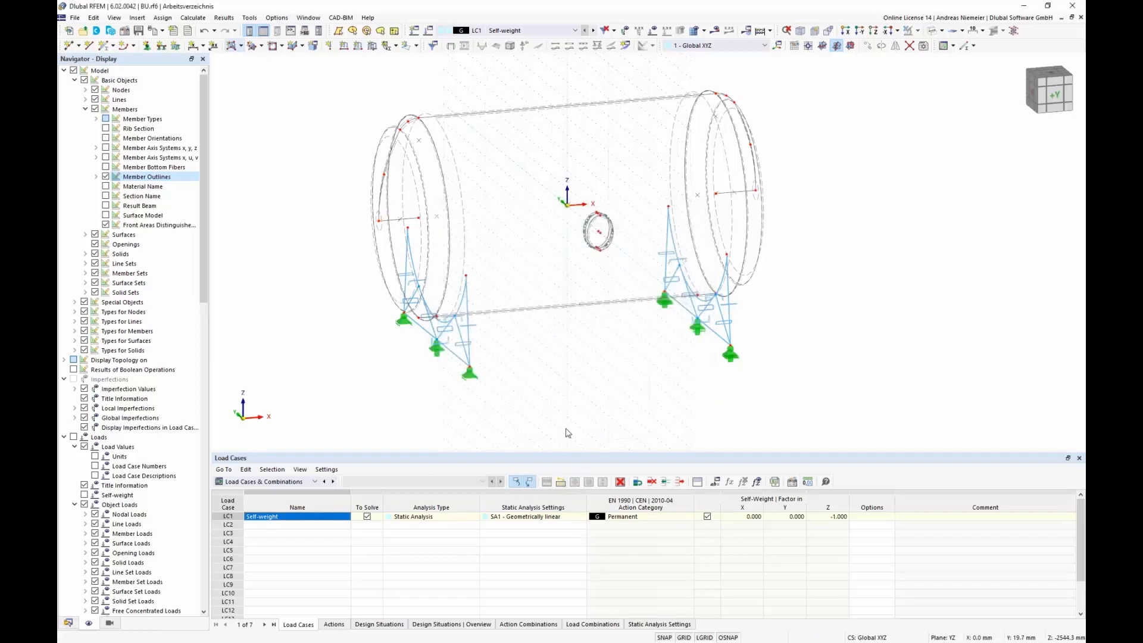
Step: Calculate load case LC1 Self-weight and compare the sums of loads and support forces in Z in the results summary
{"action": "left_click", "coordinate": [715, 30]}
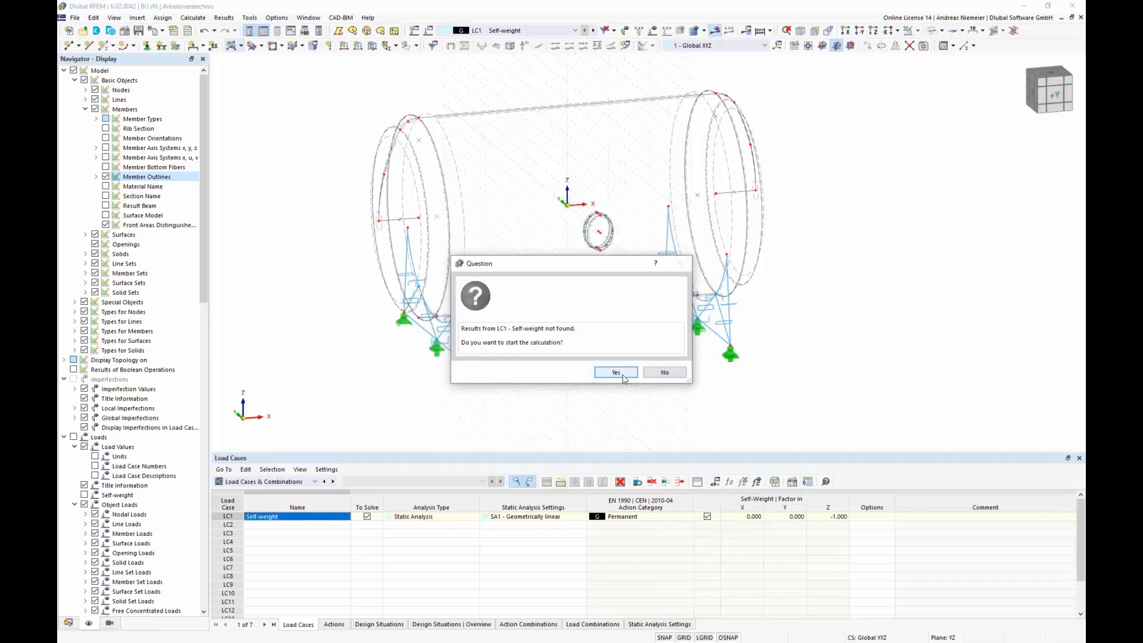
{"action": "left_click", "coordinate": [630, 377]}
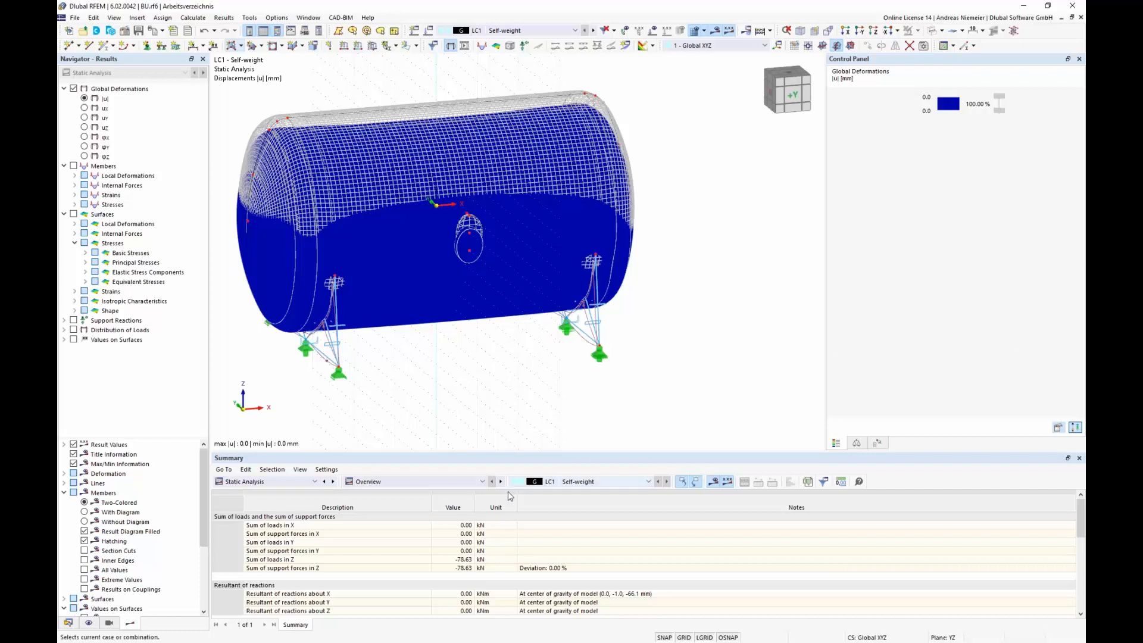
{"action": "left_click_drag", "start_coordinate": [466, 526], "coordinate": [455, 568]}
{"action": "left_click", "coordinate": [365, 561]}
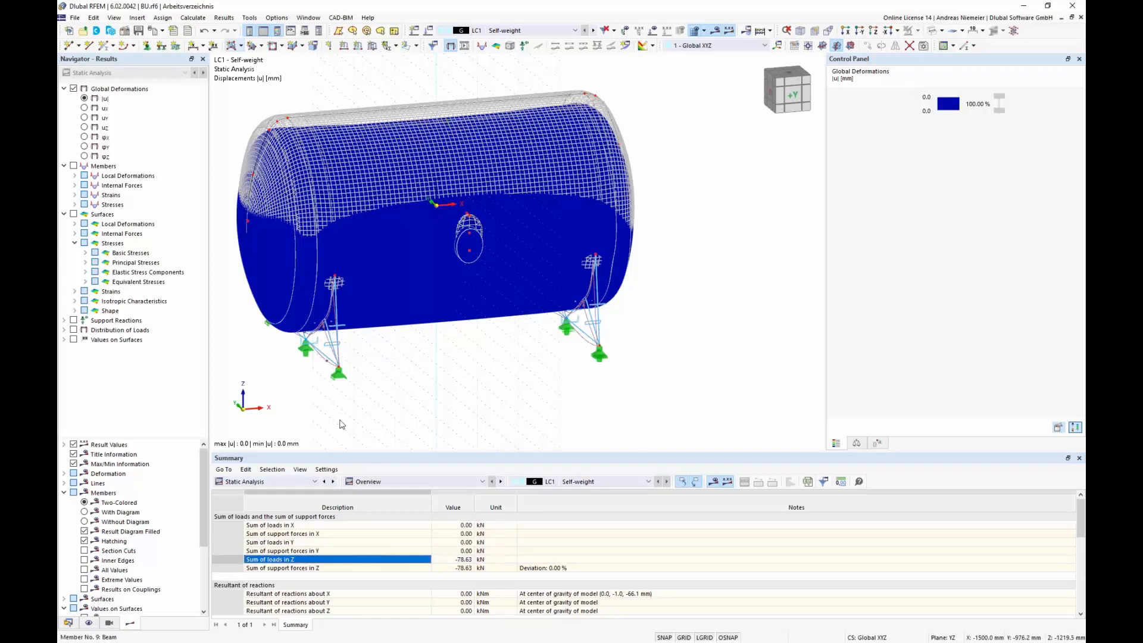
{"action": "left_click_drag", "start_coordinate": [467, 560], "coordinate": [471, 570]}
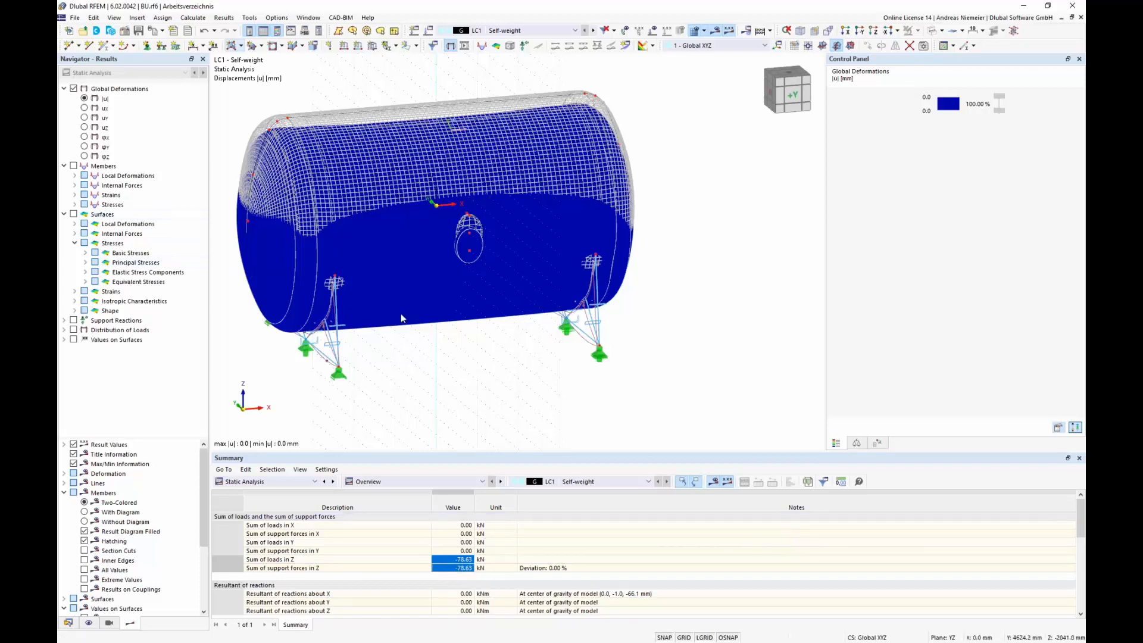
Step: Display the von Mises equivalent stresses on the saddle members and view both saddles at an angle
{"action": "middle_click_drag", "start_coordinate": [400, 357], "coordinate": [492, 334]}
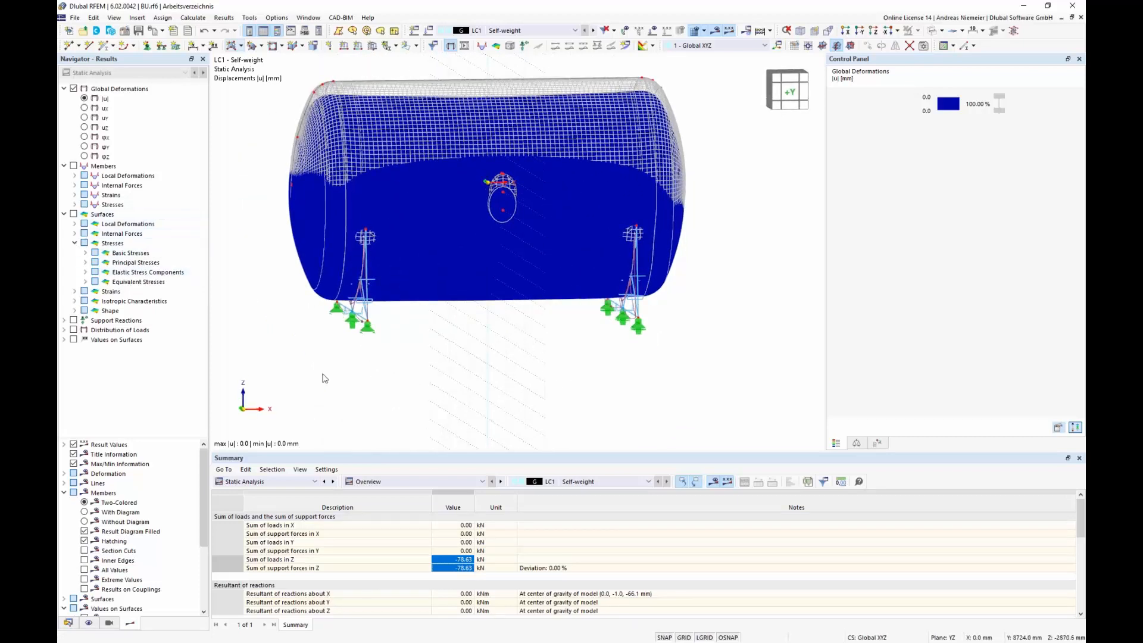
{"action": "left_click", "coordinate": [74, 204]}
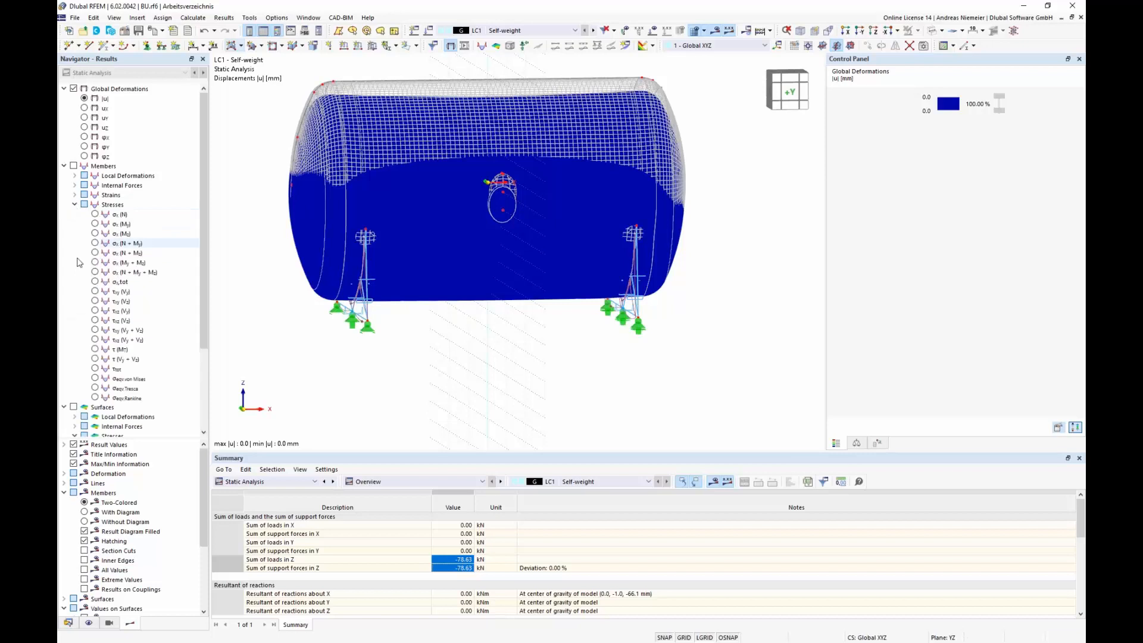
{"action": "left_click", "coordinate": [73, 166]}
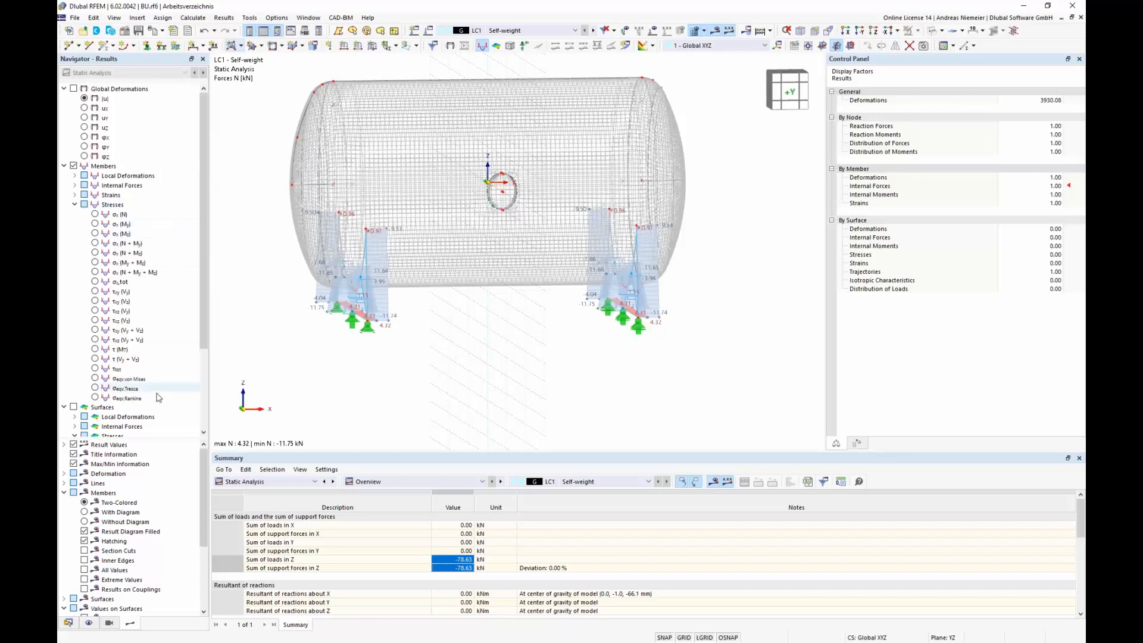
{"action": "left_click", "coordinate": [95, 379]}
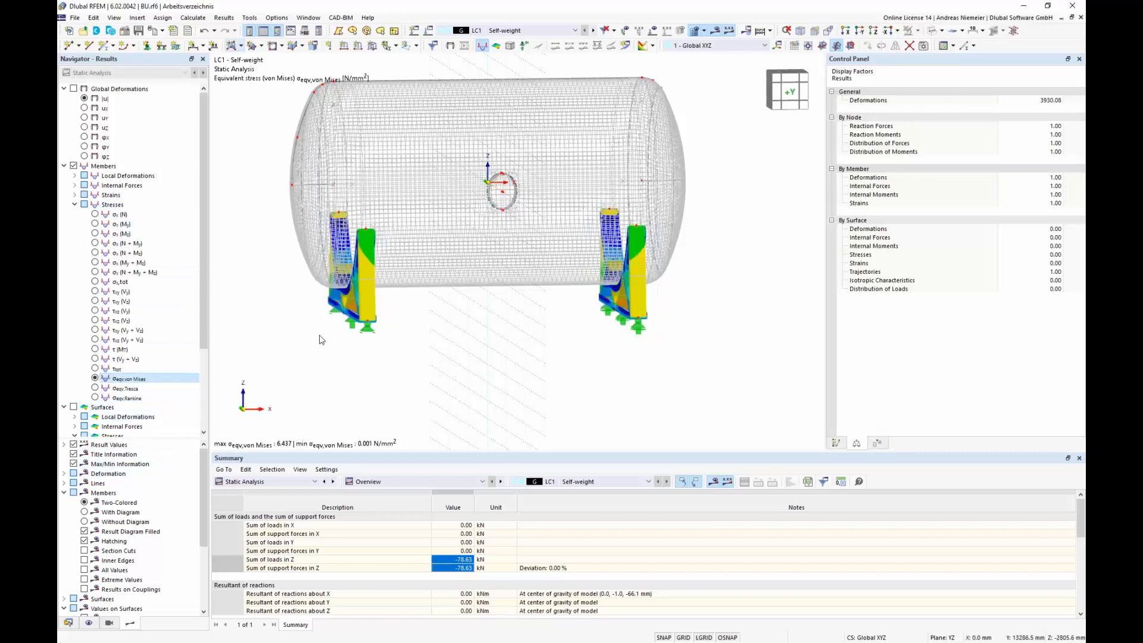
{"action": "scroll", "coordinate": [320, 341], "scroll_direction": "up", "scroll_amount": 2}
{"action": "middle_click_drag", "start_coordinate": [331, 357], "coordinate": [291, 448], "text": "ctrl"}
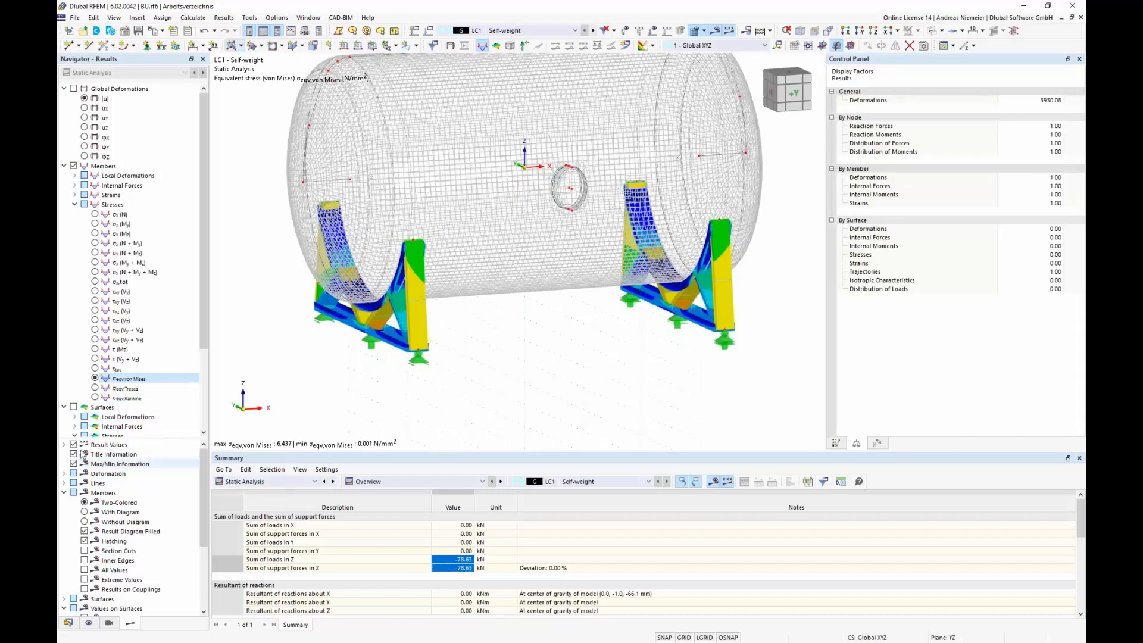
Step: Add the maximum von Mises equivalent stresses of the surfaces to the results display
{"action": "scroll", "coordinate": [94, 358], "scroll_direction": "down", "scroll_amount": 4}
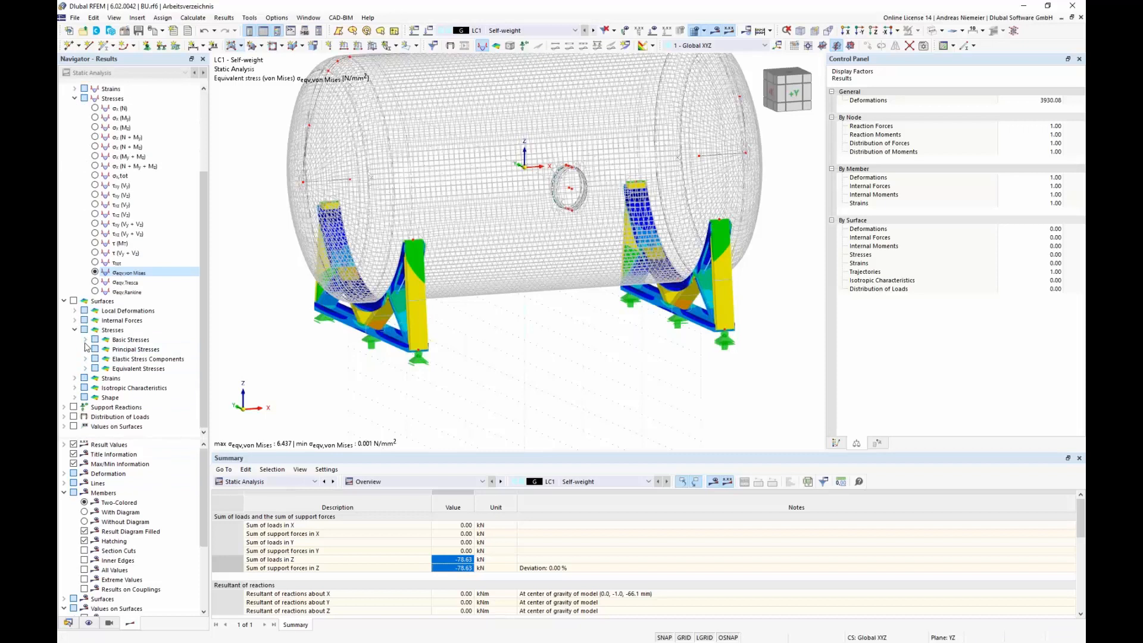
{"action": "left_click", "coordinate": [85, 369]}
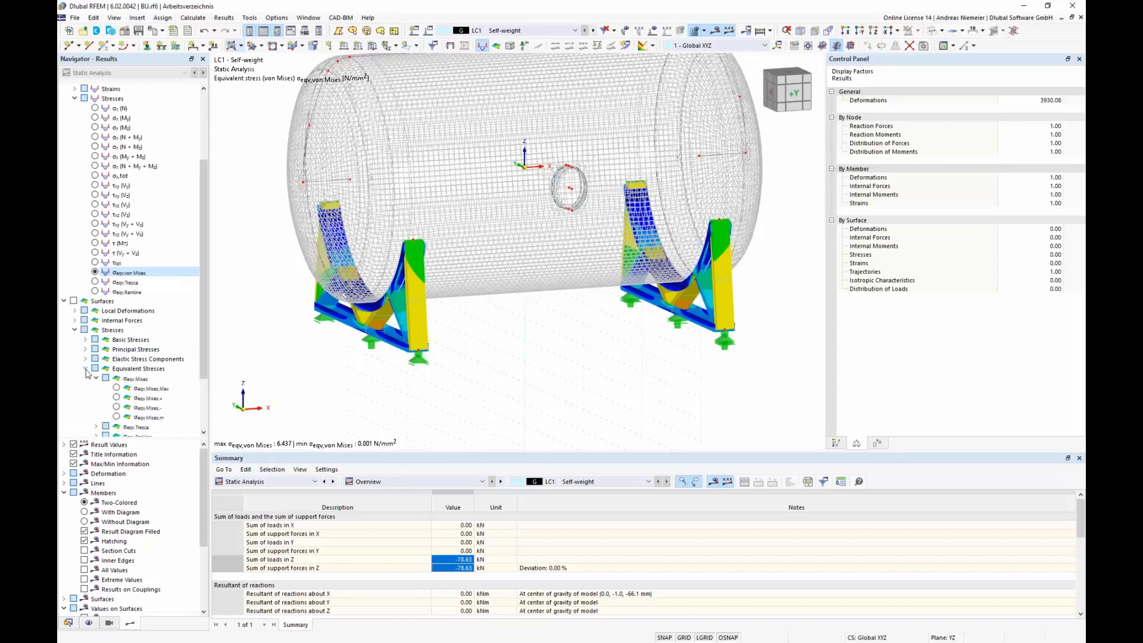
{"action": "left_click", "coordinate": [119, 388]}
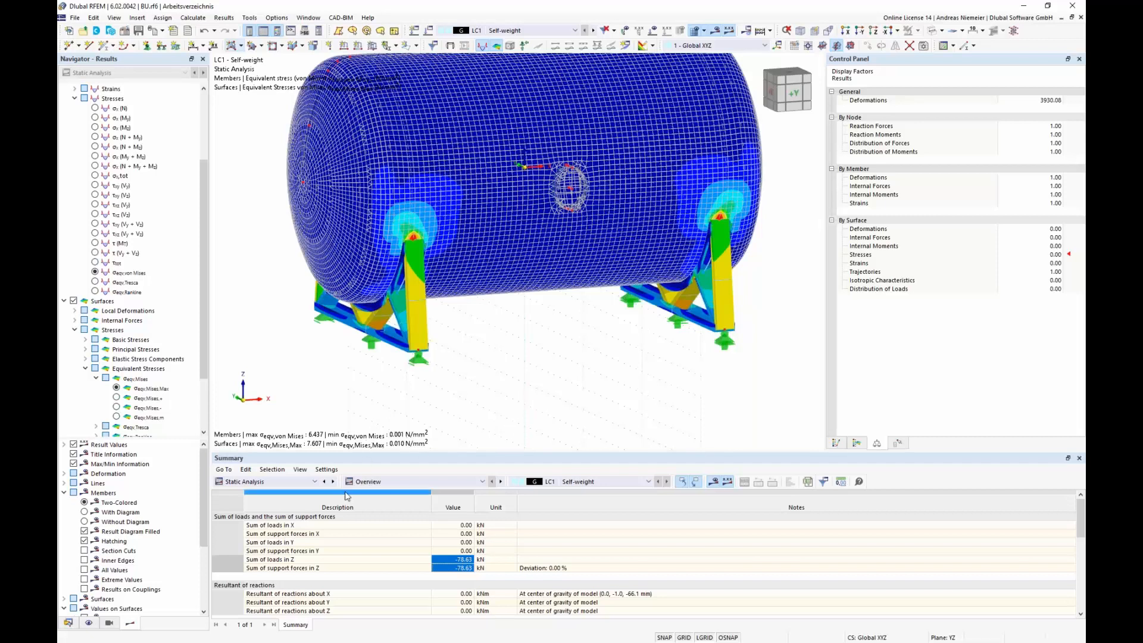
Step: Add load case LC2 named "Interna pressure" with the action category Permanent/Imposed
{"action": "left_click", "coordinate": [273, 481]}
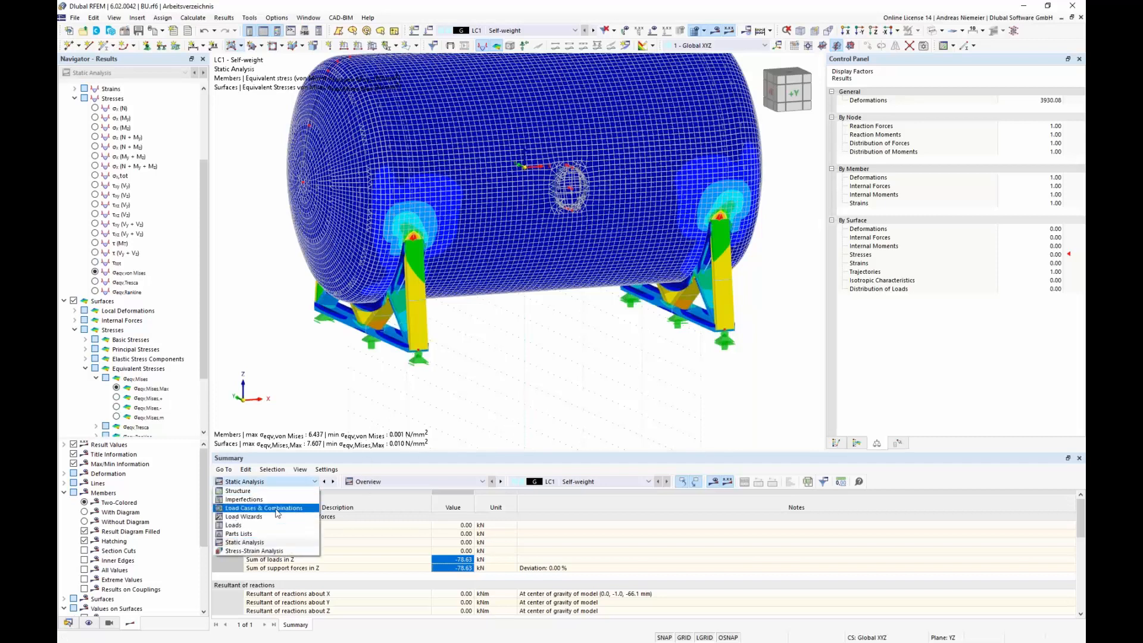
{"action": "left_click", "coordinate": [283, 538]}
{"action": "left_click", "coordinate": [292, 525]}
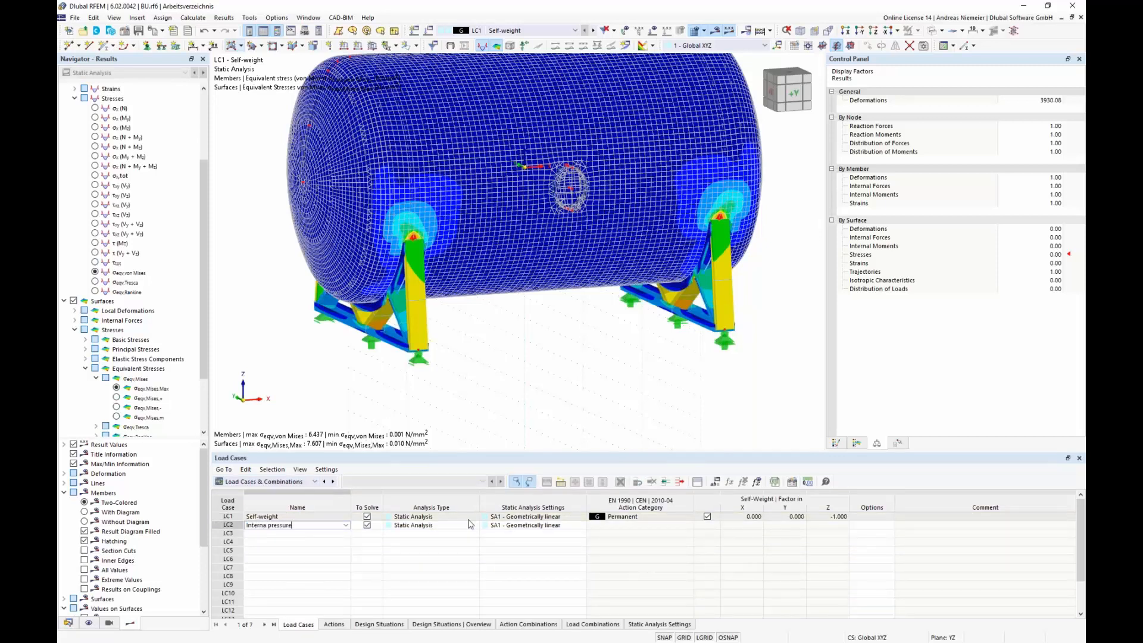
{"action": "left_click", "coordinate": [656, 524]}
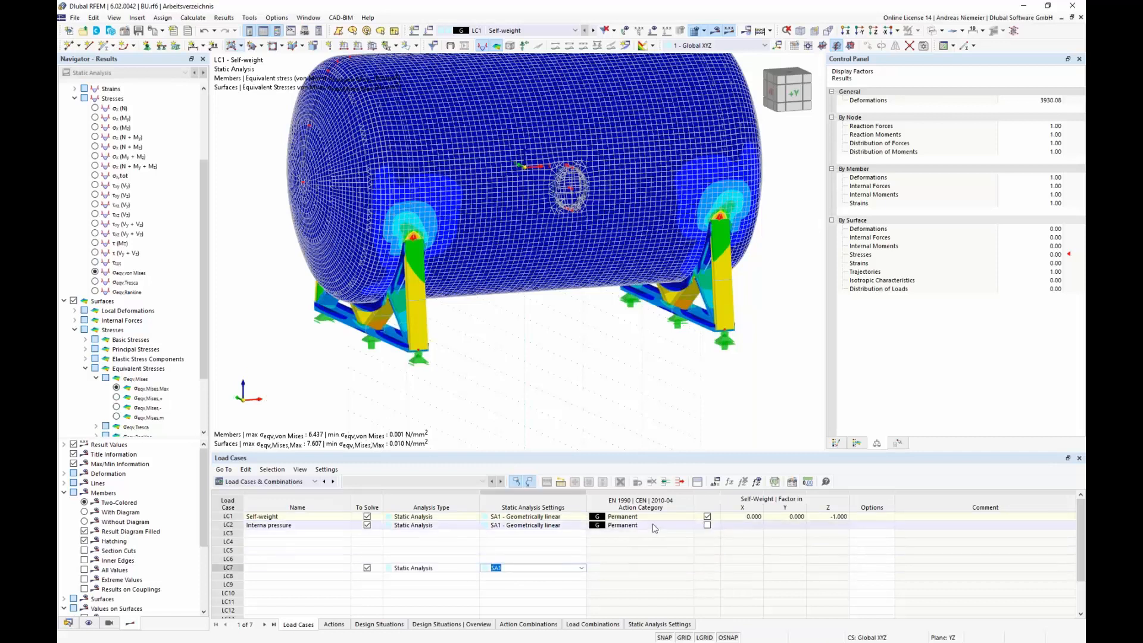
{"action": "left_click", "coordinate": [657, 526]}
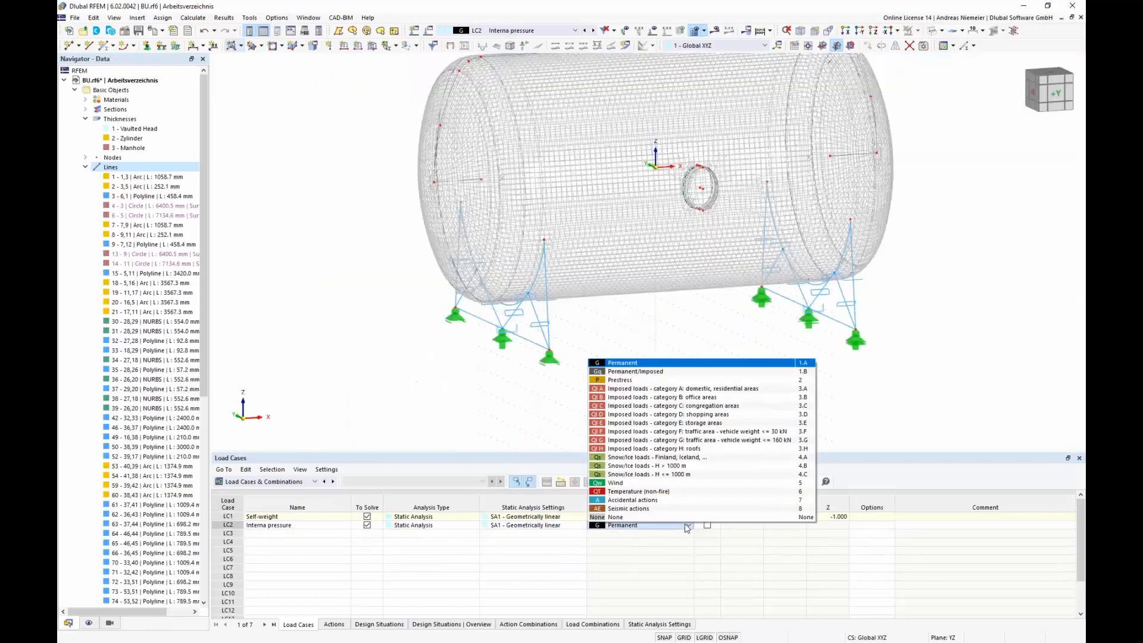
{"action": "left_click", "coordinate": [632, 372]}
{"action": "left_click", "coordinate": [635, 585]}
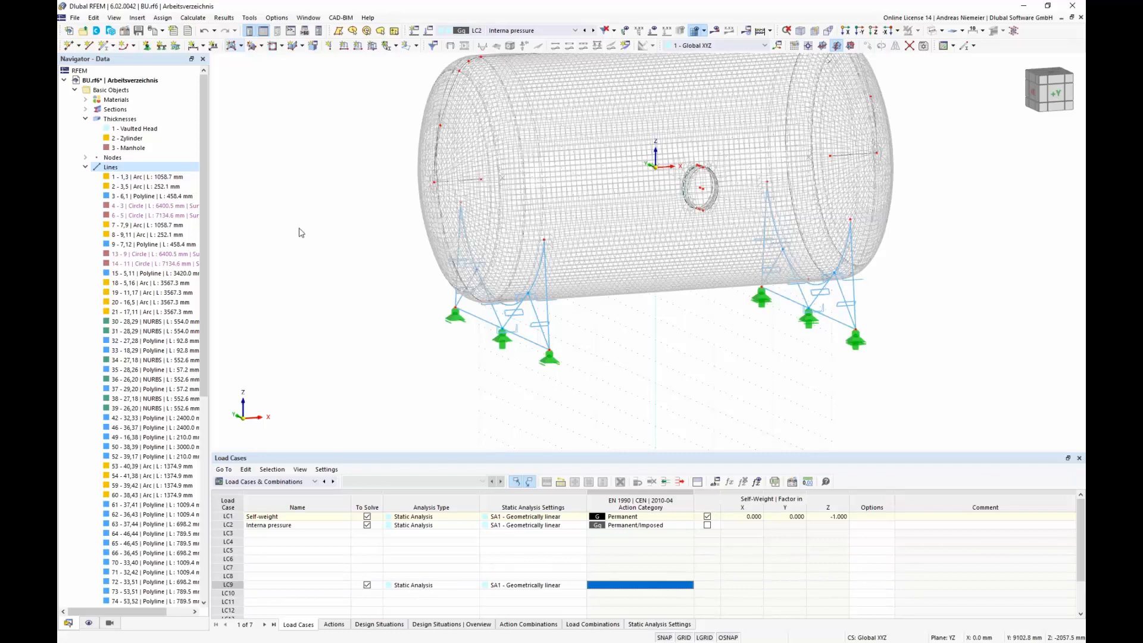
Step: Create a uniform surface force in LC2 acting in local z of the Local xyz system with a magnitude of 1000 kN/m²
{"action": "left_click", "coordinate": [372, 46]}
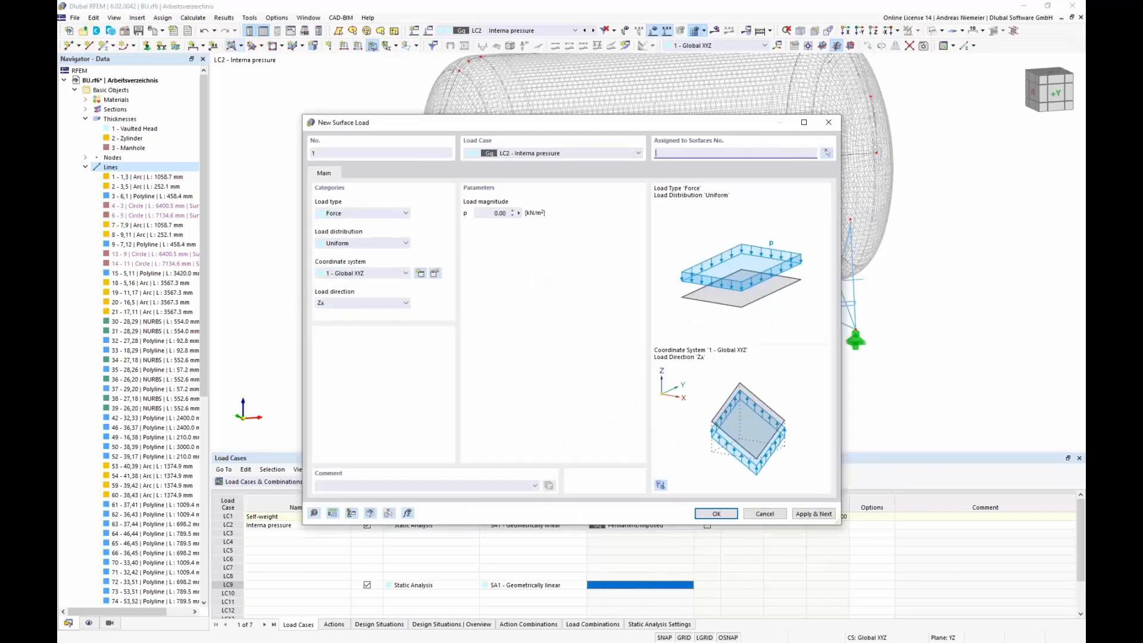
{"action": "left_click", "coordinate": [347, 274]}
{"action": "left_click", "coordinate": [337, 290]}
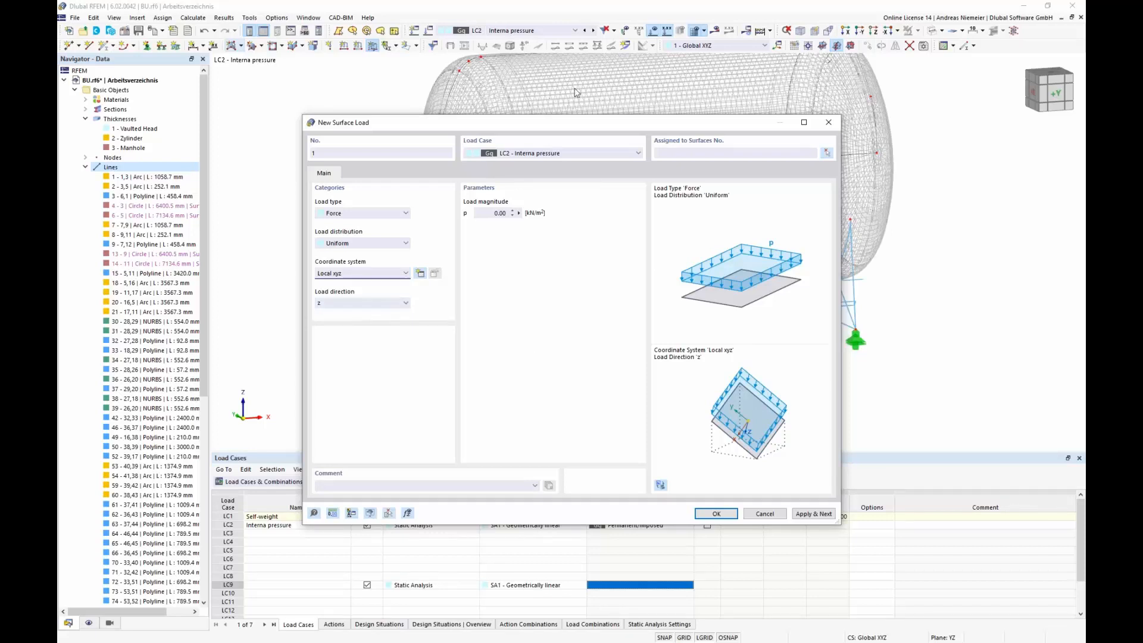
{"action": "left_click_drag", "start_coordinate": [492, 212], "coordinate": [541, 209]}
{"action": "type", "text": "100"}
{"action": "left_click", "coordinate": [441, 488]}
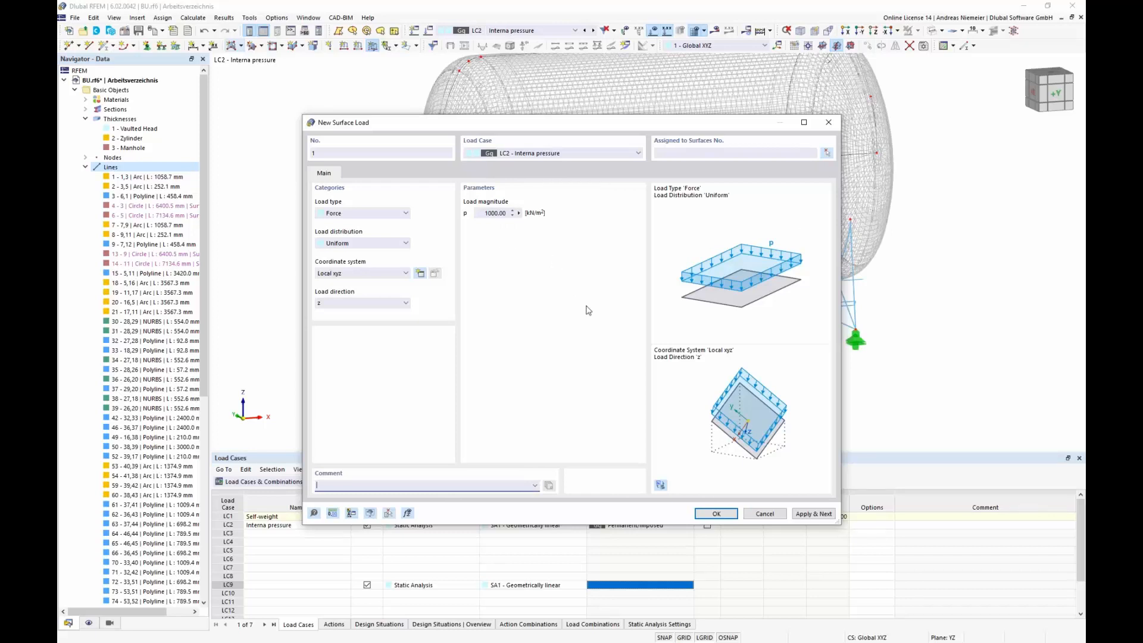
Step: Assign the internal pressure load to the vessel and manhole surfaces 1-5, 7, 11, 13 and 15
{"action": "left_click", "coordinate": [828, 154]}
{"action": "left_click_drag", "start_coordinate": [832, 226], "coordinate": [454, 133]}
{"action": "scroll", "coordinate": [667, 269], "scroll_direction": "up", "scroll_amount": 2}
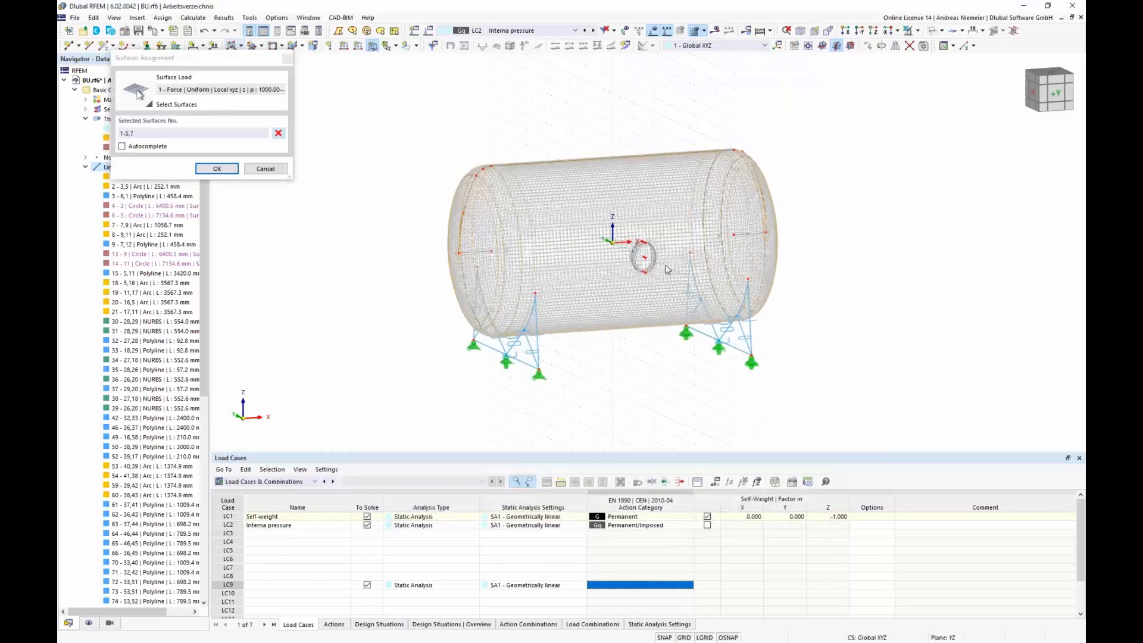
{"action": "scroll", "coordinate": [667, 269], "scroll_direction": "up", "scroll_amount": 6}
{"action": "mouse_move", "coordinate": [628, 244]}
{"action": "middle_mouse_down"}
{"action": "mouse_move", "coordinate": [630, 194]}
{"action": "mouse_move", "coordinate": [617, 253]}
{"action": "middle_mouse_up"}
{"action": "scroll", "coordinate": [600, 253], "scroll_direction": "up", "scroll_amount": 5}
{"action": "left_click", "coordinate": [593, 286]}
{"action": "left_click", "coordinate": [612, 273]}
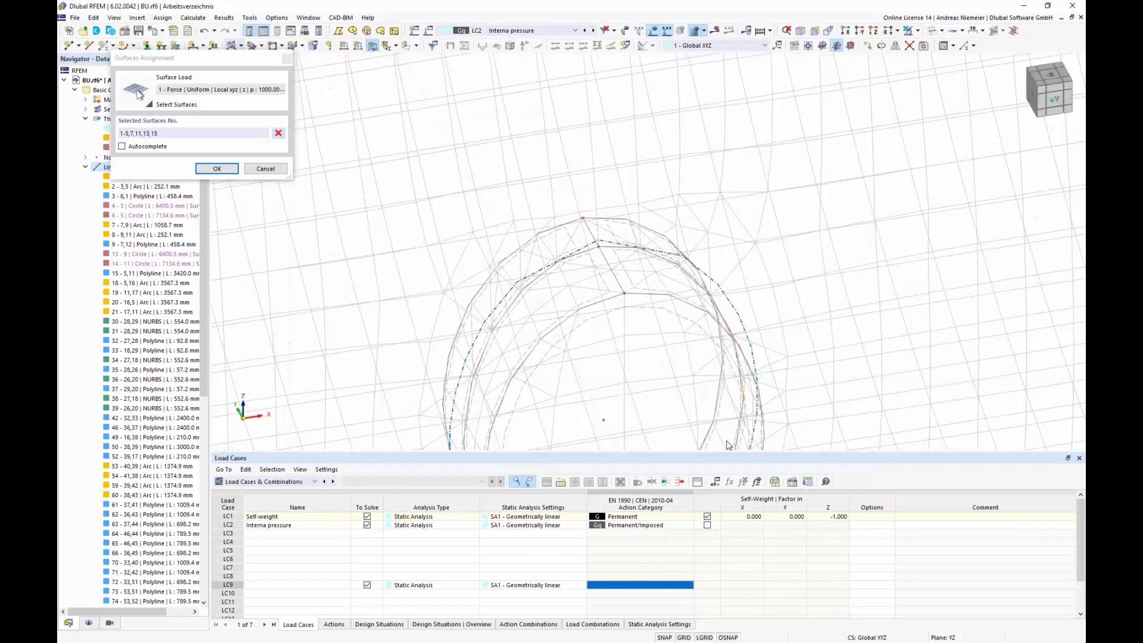
{"action": "scroll", "coordinate": [567, 369], "scroll_direction": "down", "scroll_amount": 2}
{"action": "scroll", "coordinate": [568, 374], "scroll_direction": "down", "scroll_amount": 1}
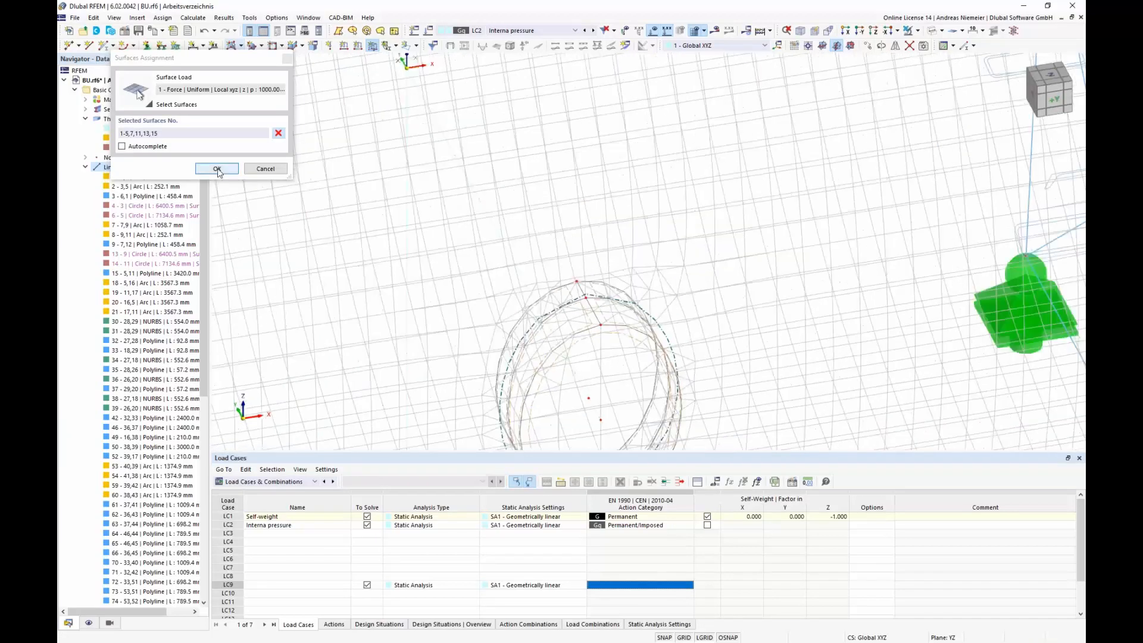
{"action": "left_click", "coordinate": [217, 168]}
{"action": "left_click", "coordinate": [714, 513]}
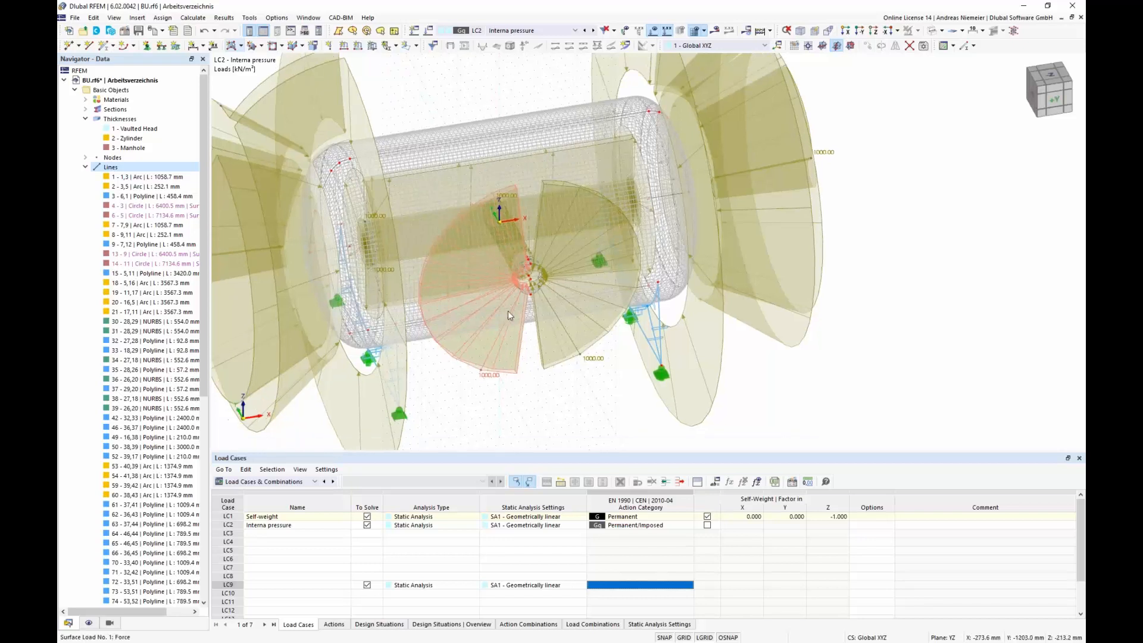
Step: Hide the load display and calculate load case LC2
{"action": "middle_click_drag", "start_coordinate": [666, 416], "coordinate": [772, 391], "text": "ctrl"}
{"action": "scroll", "coordinate": [585, 358], "scroll_direction": "down", "scroll_amount": 1}
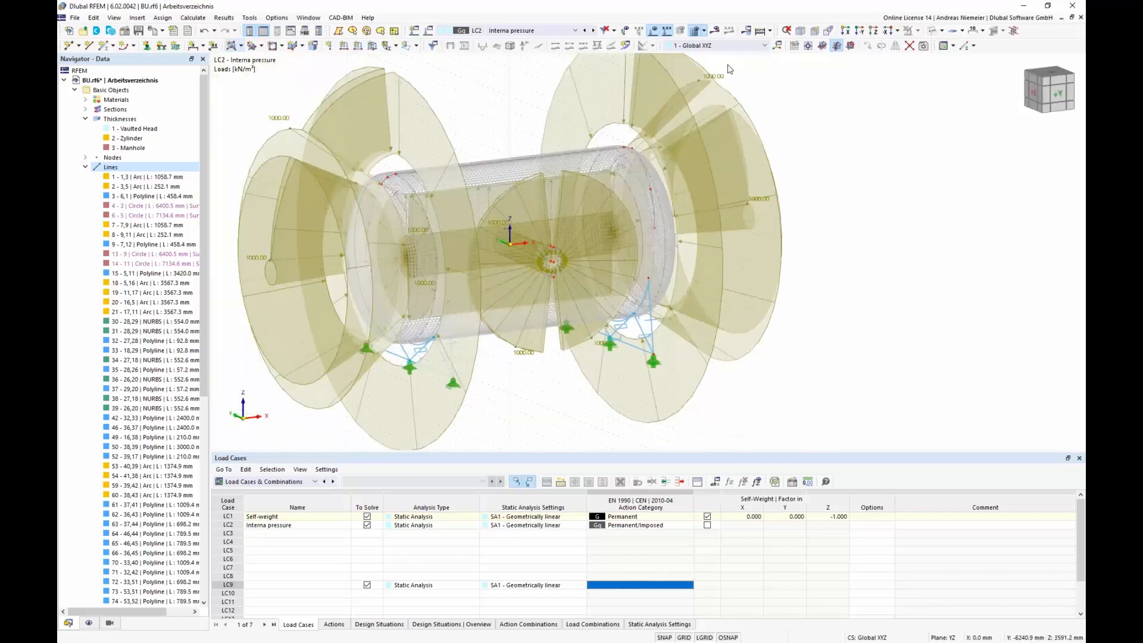
{"action": "left_click", "coordinate": [653, 30]}
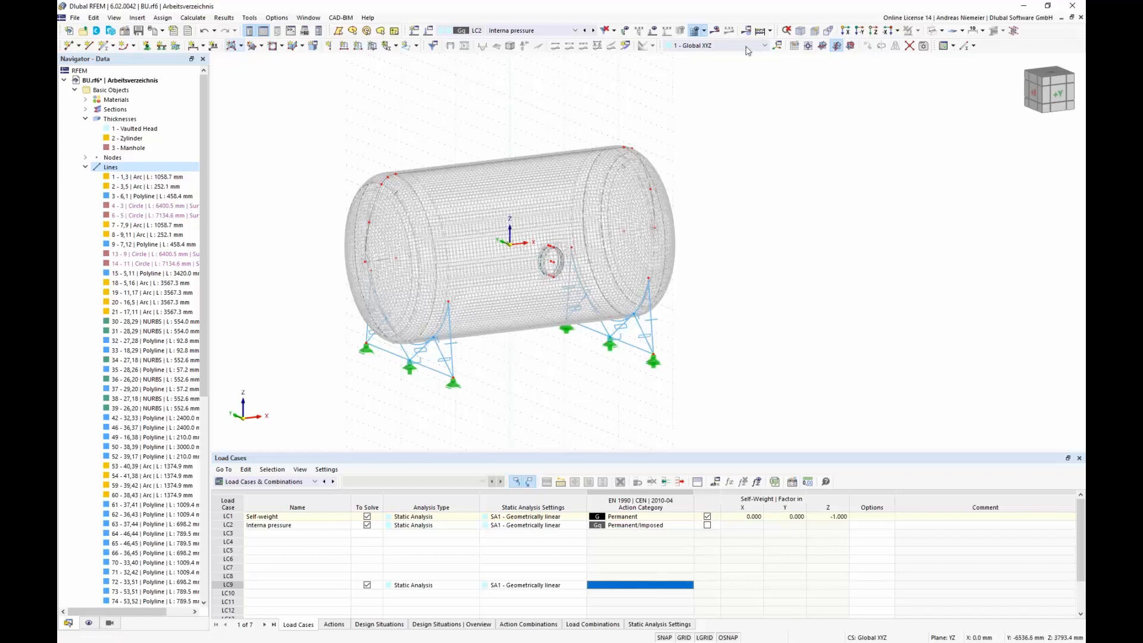
{"action": "left_click", "coordinate": [718, 33]}
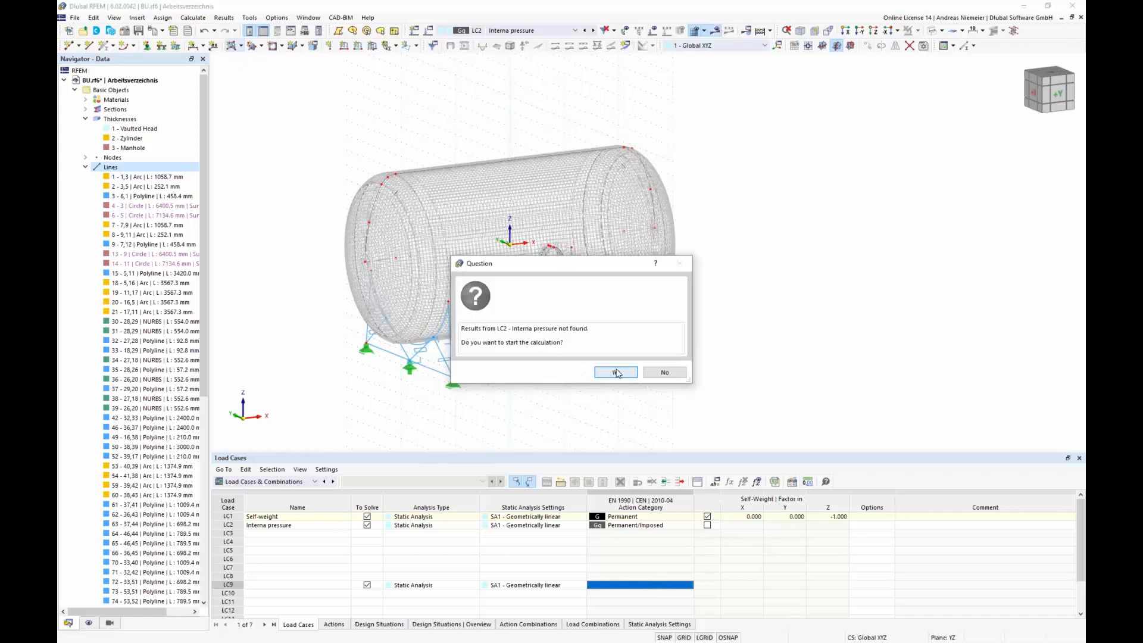
{"action": "left_click", "coordinate": [617, 374]}
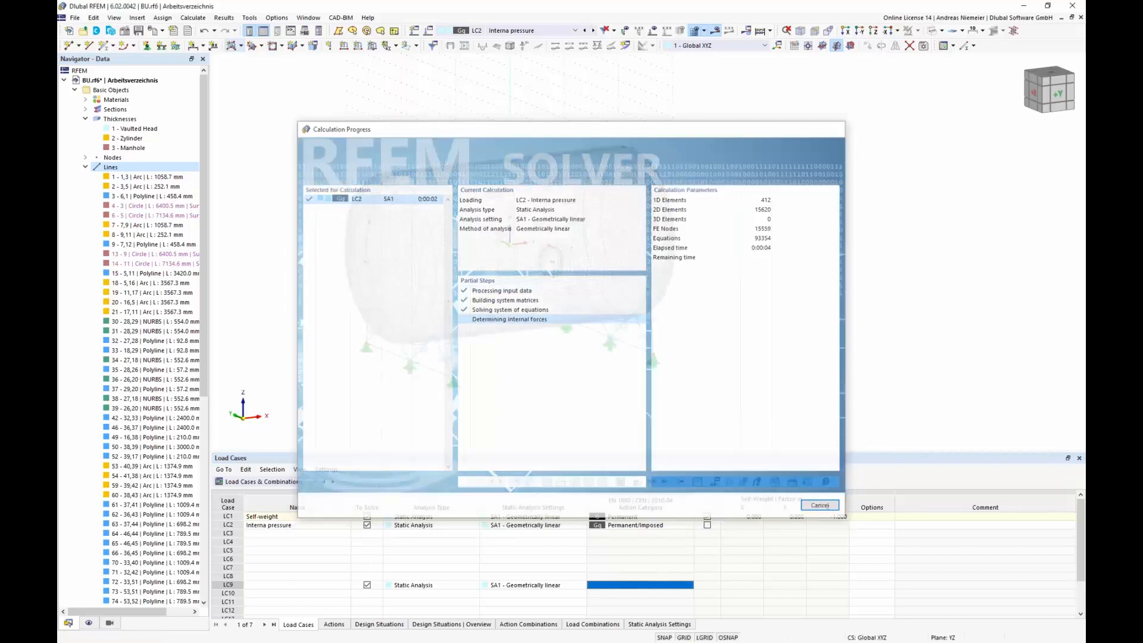
Step: Display the global deformations |u| of LC2 on the whole vessel
{"action": "middle_click_drag", "start_coordinate": [462, 364], "coordinate": [590, 347]}
{"action": "middle_click_drag", "start_coordinate": [589, 348], "coordinate": [518, 357], "text": "ctrl"}
{"action": "scroll", "coordinate": [119, 119], "scroll_direction": "up", "scroll_amount": 4}
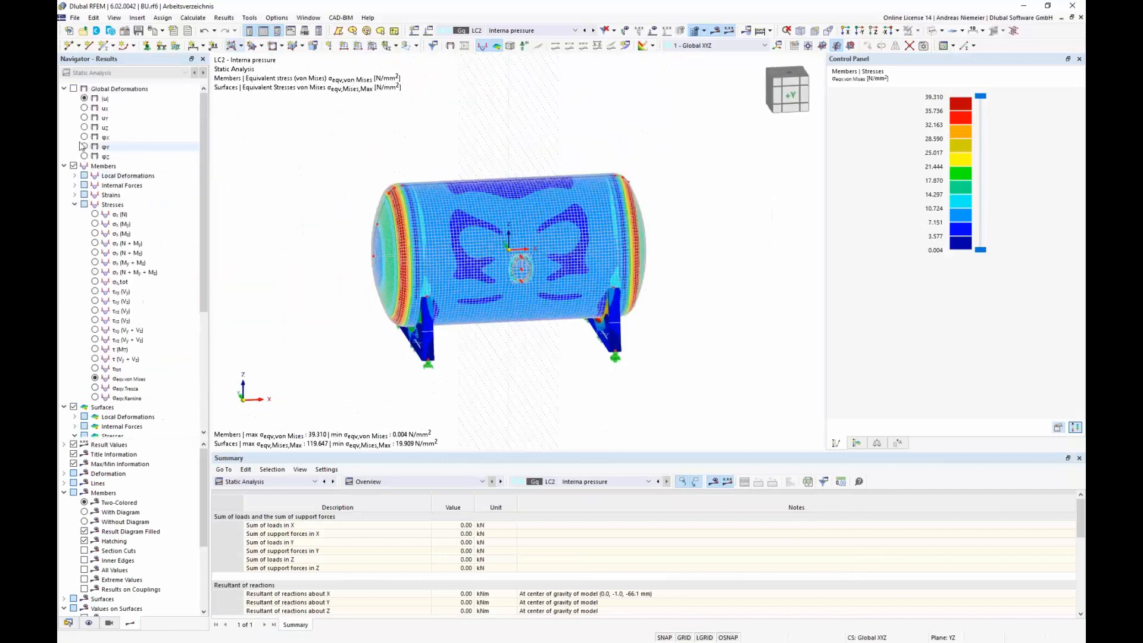
{"action": "left_click", "coordinate": [74, 90]}
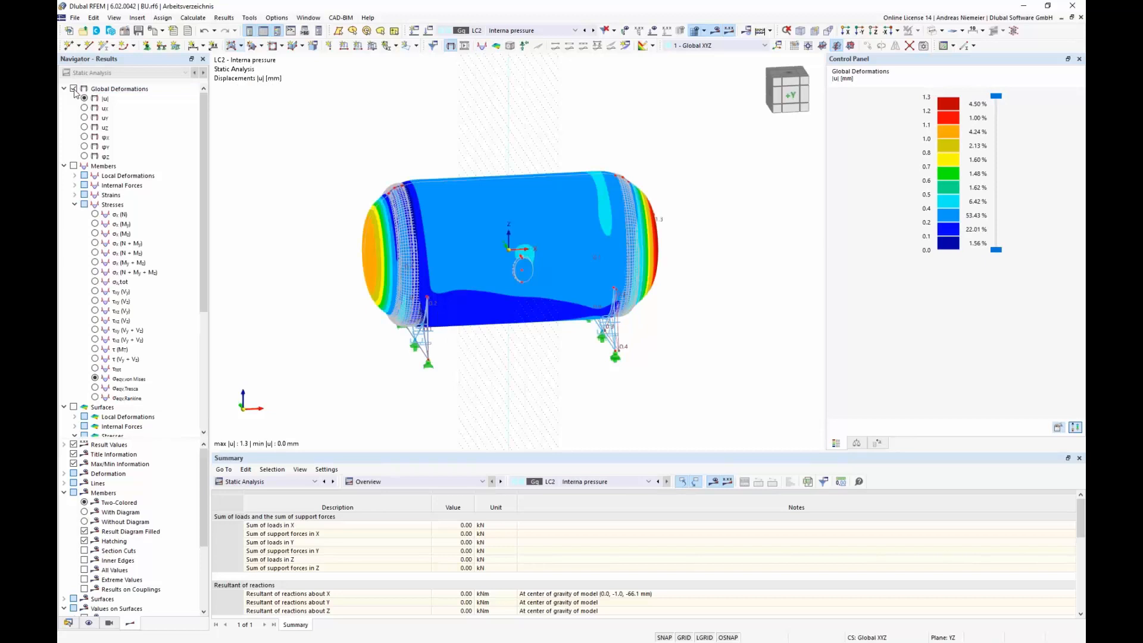
Step: Display the von Mises equivalent stresses of members and surfaces, and check the sums of loads and support forces in the summary
{"action": "left_click", "coordinate": [74, 166]}
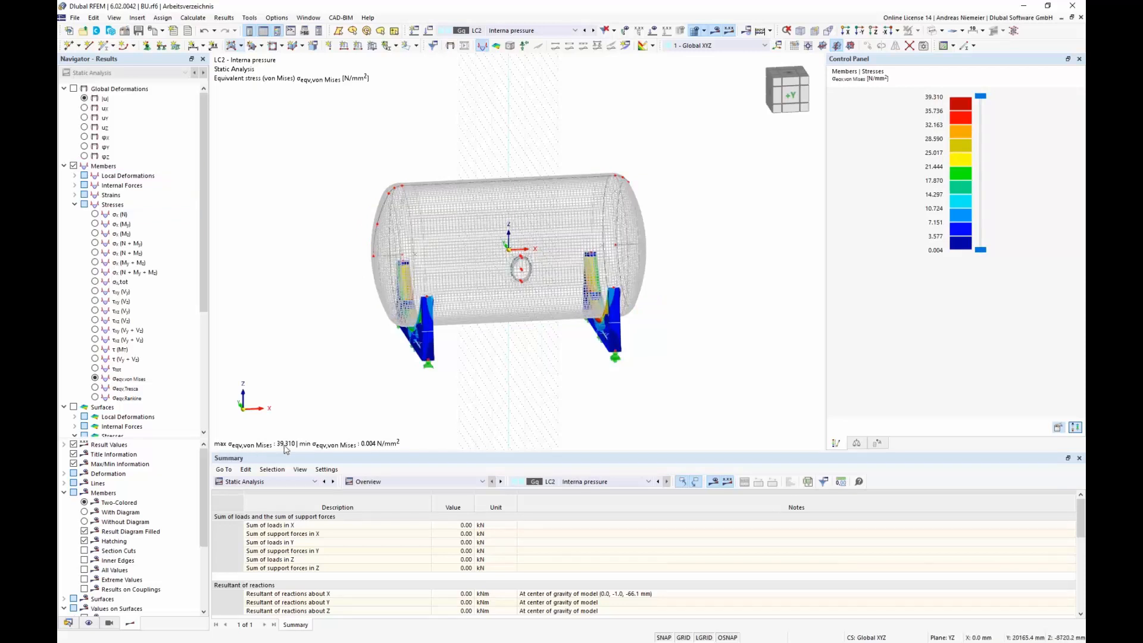
{"action": "scroll", "coordinate": [142, 294], "scroll_direction": "down", "scroll_amount": 7}
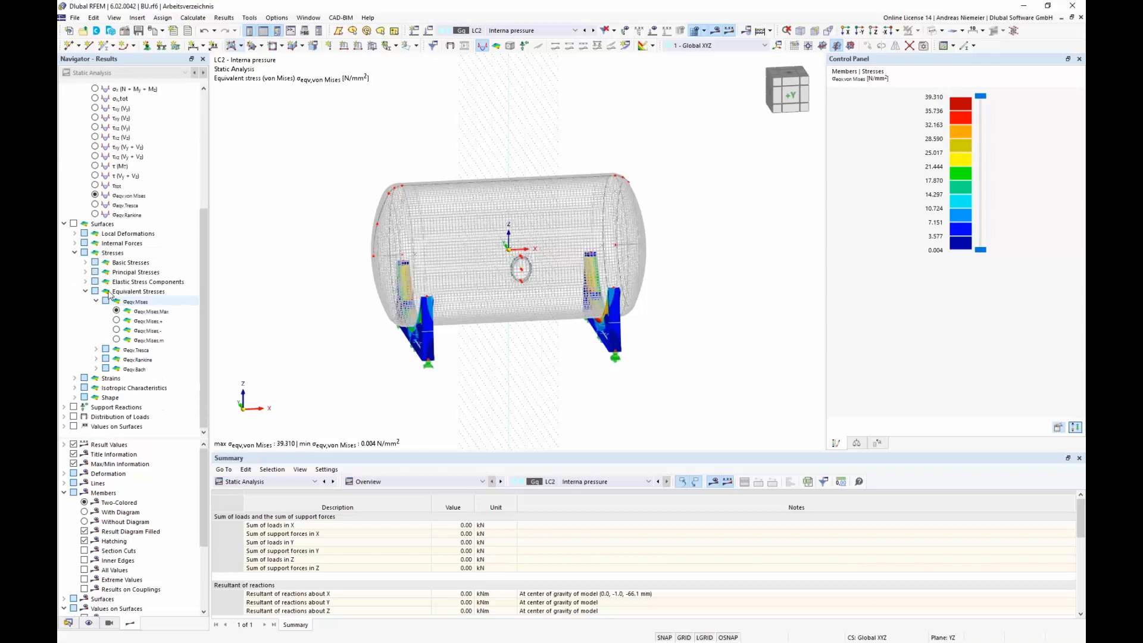
{"action": "left_click", "coordinate": [74, 224]}
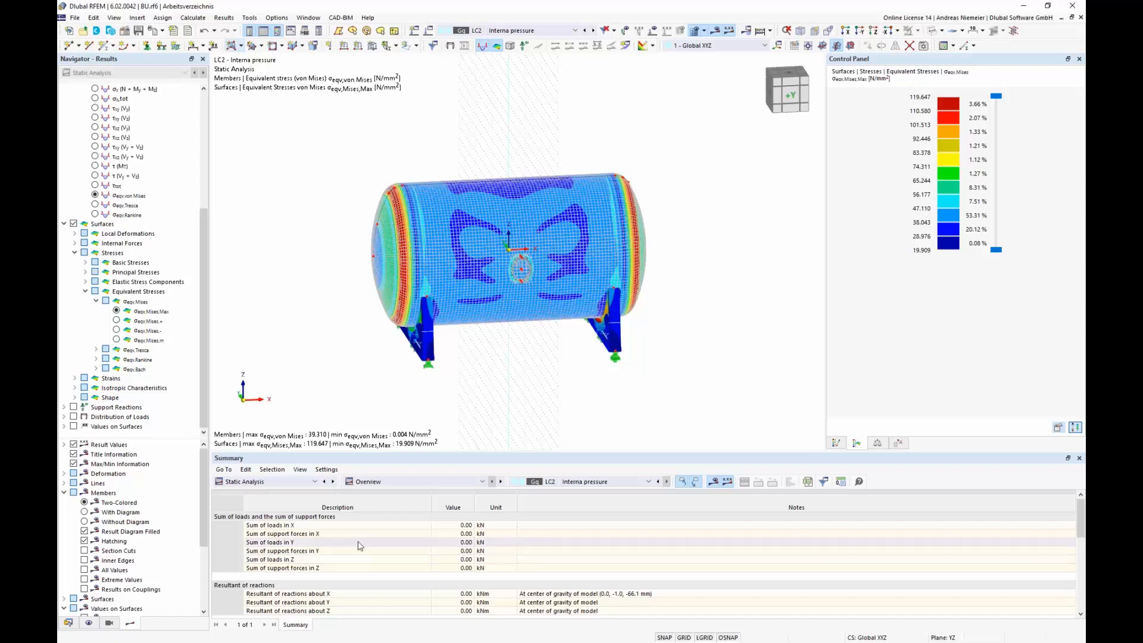
{"action": "left_click_drag", "start_coordinate": [461, 526], "coordinate": [463, 567]}
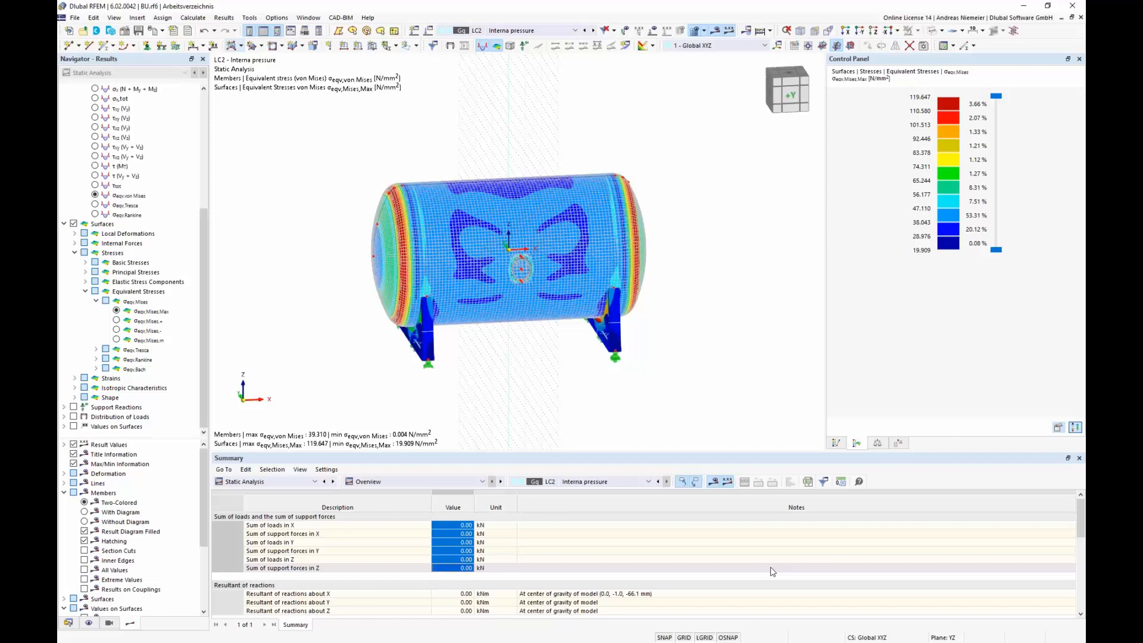
Step: Display the load distribution on the 2D surface elements as local pz, with the FE mesh node loads switched off
{"action": "left_click", "coordinate": [73, 417]}
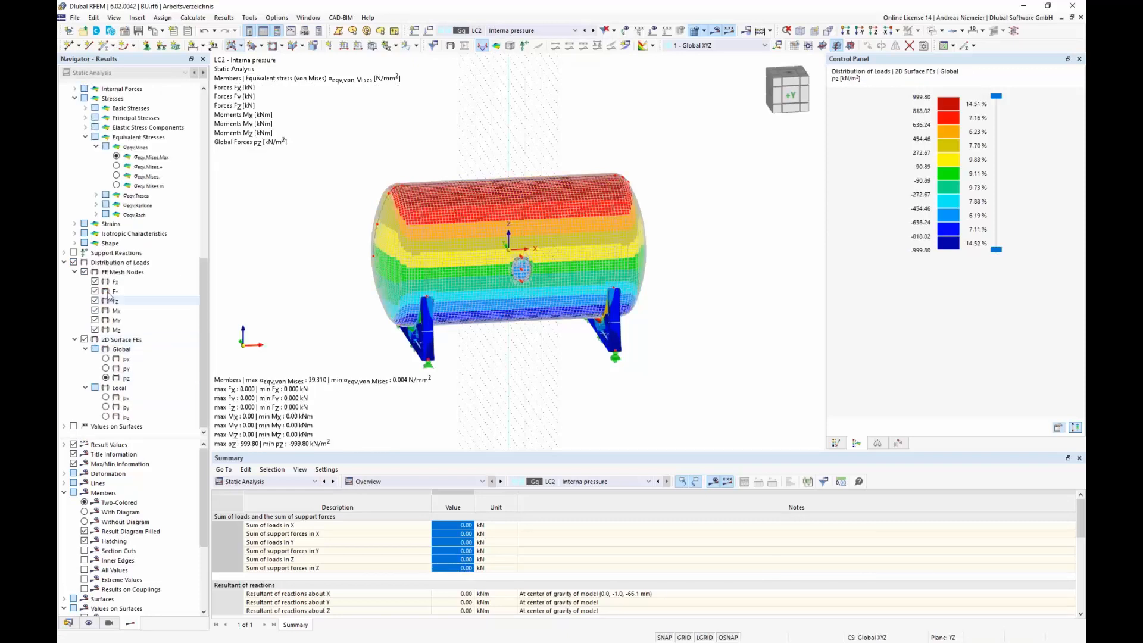
{"action": "left_click", "coordinate": [84, 272]}
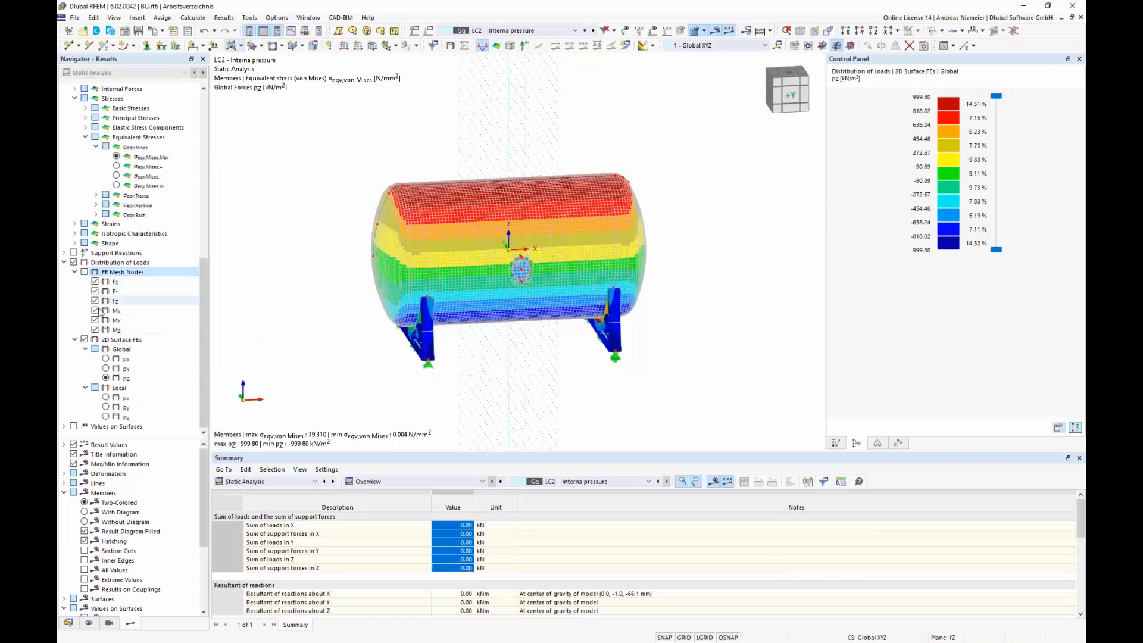
{"action": "left_click", "coordinate": [105, 417]}
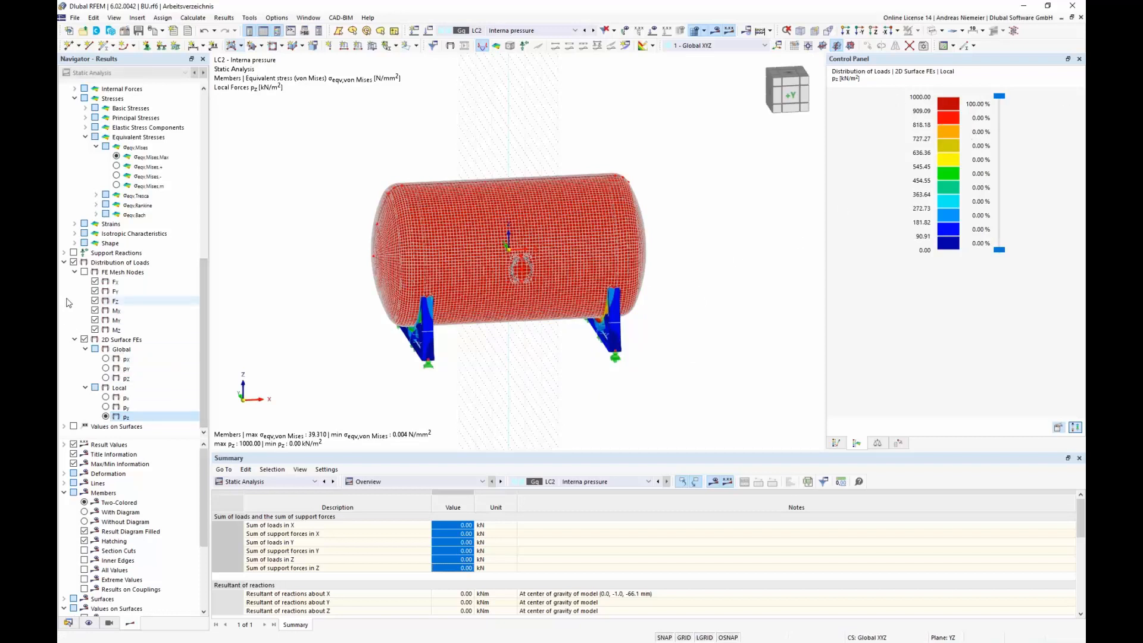
Step: Add load case LC3 named "Filling" with the action category Permanent/Imposed
{"action": "left_click", "coordinate": [244, 480]}
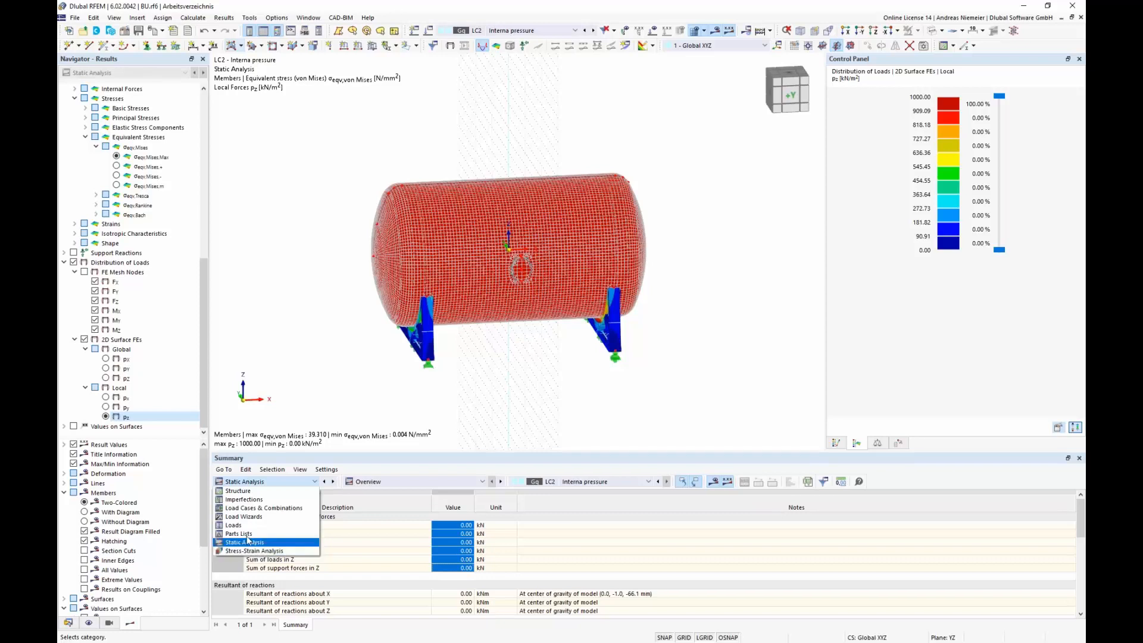
{"action": "left_click", "coordinate": [253, 507]}
{"action": "left_click", "coordinate": [348, 533]}
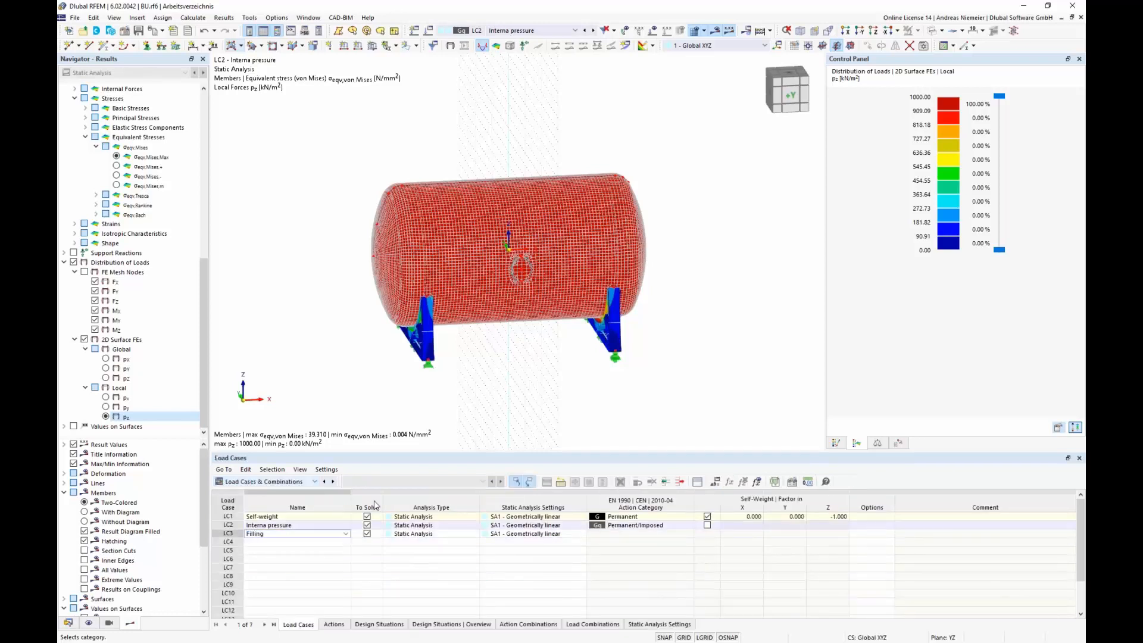
{"action": "left_click", "coordinate": [337, 595]}
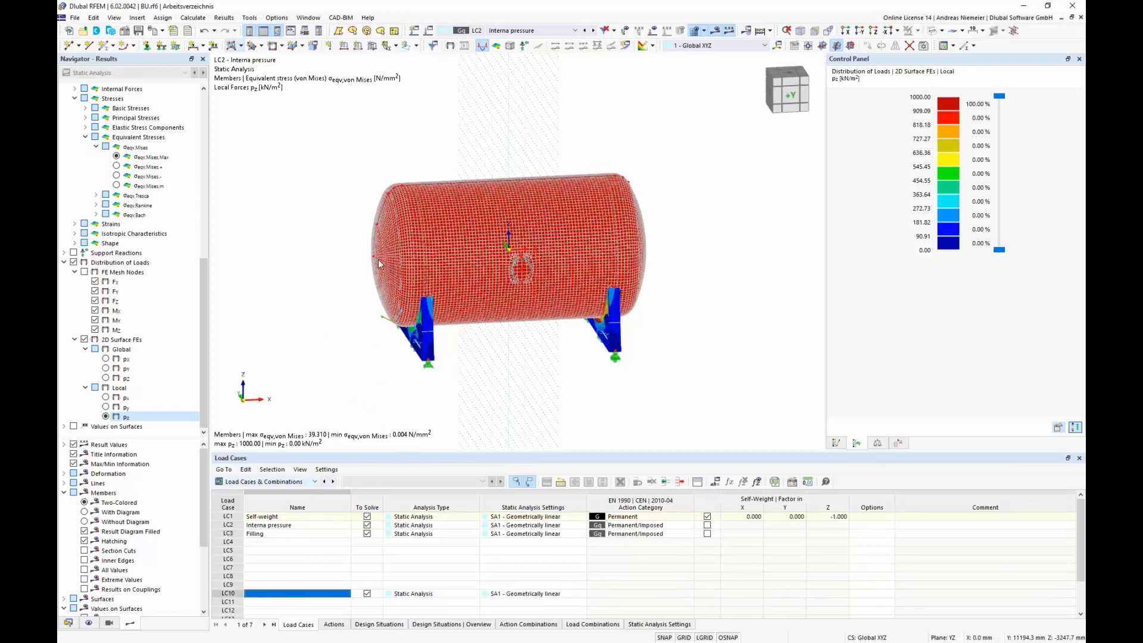
Step: Start a surface force in LC3 with the distribution Linear in Z, acting in z of the Local xyz system
{"action": "left_click", "coordinate": [271, 534]}
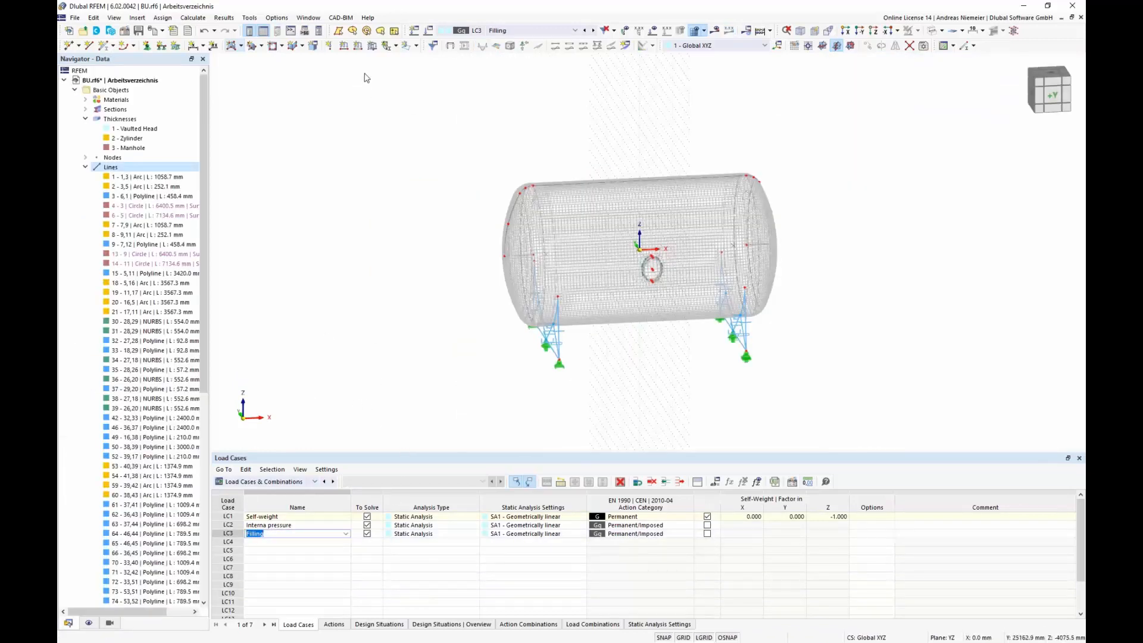
{"action": "left_click", "coordinate": [372, 45]}
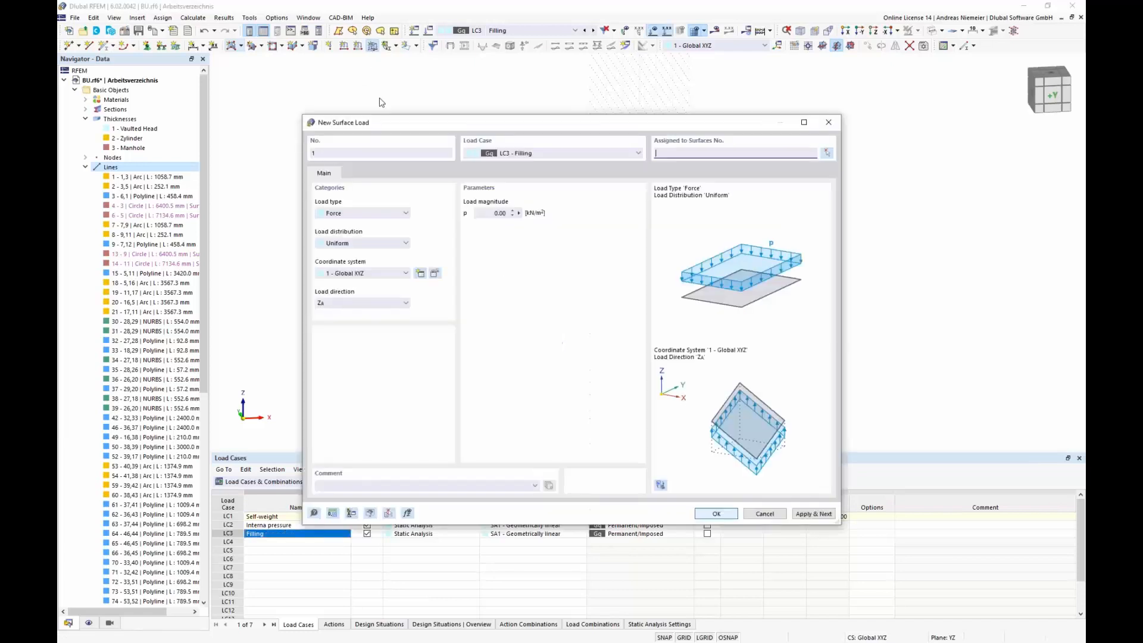
{"action": "left_click", "coordinate": [348, 244]}
{"action": "left_click", "coordinate": [351, 287]}
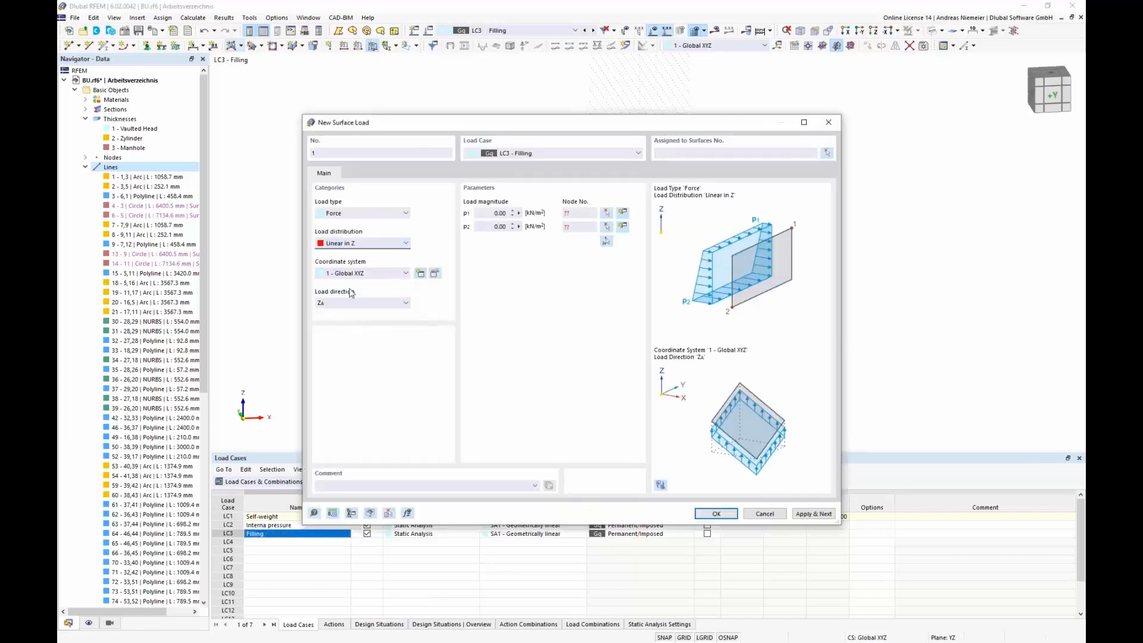
{"action": "left_click", "coordinate": [360, 303]}
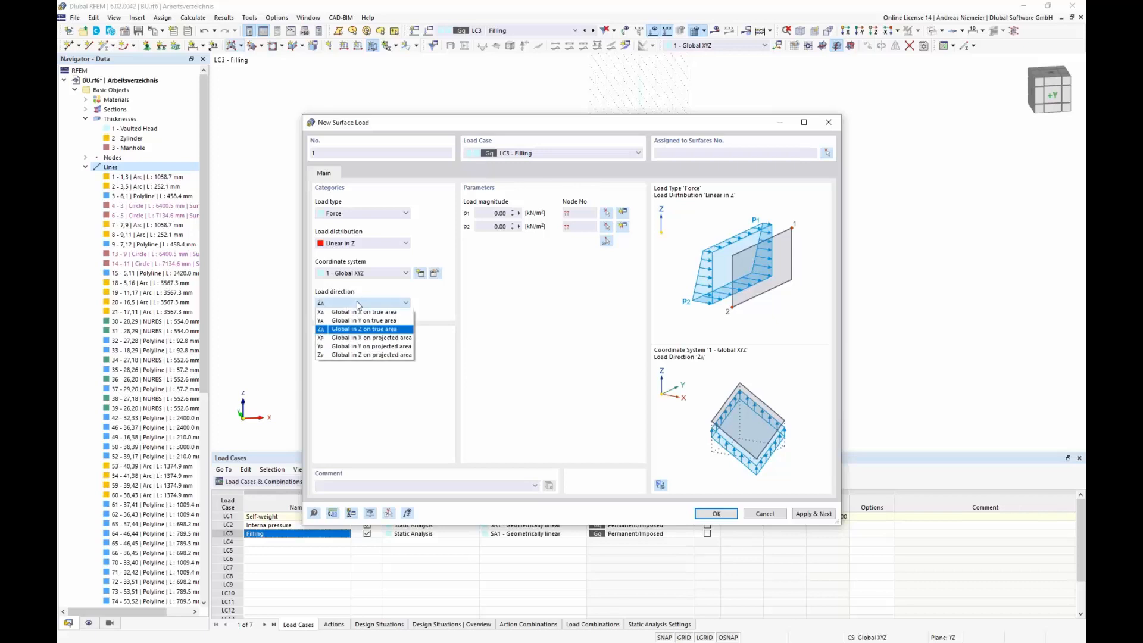
{"action": "left_click", "coordinate": [359, 273]}
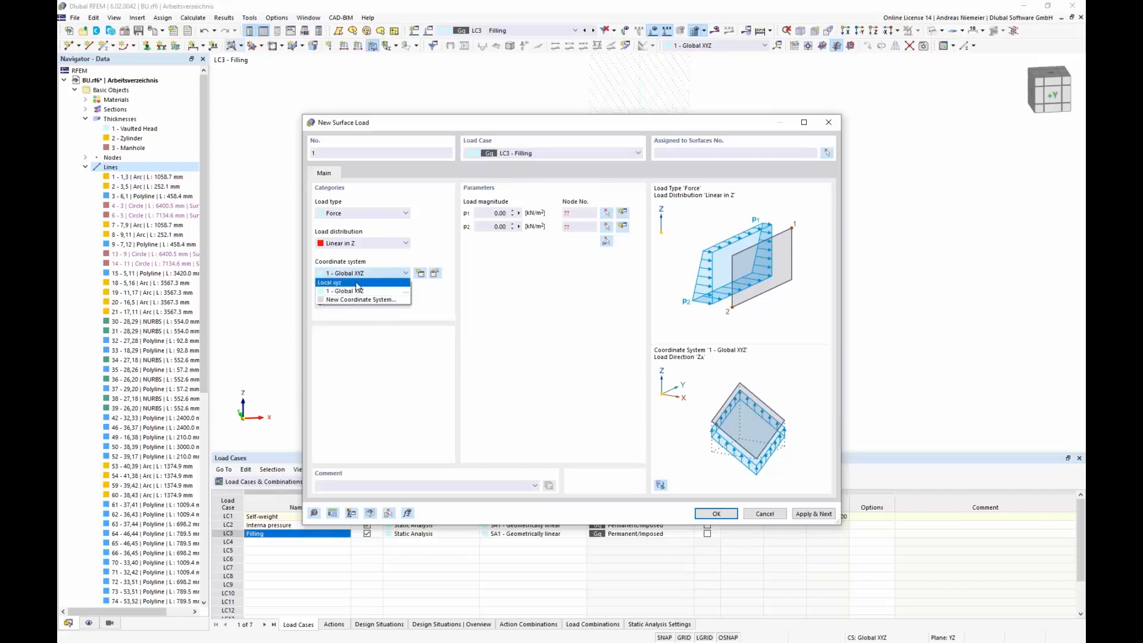
{"action": "left_click", "coordinate": [332, 282]}
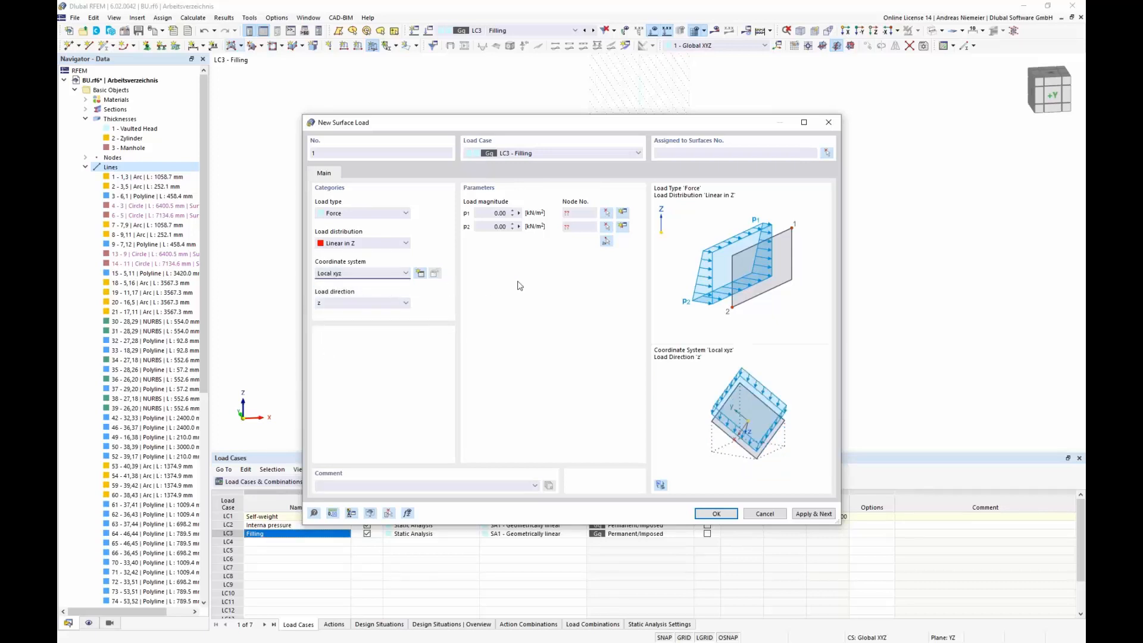
Step: Set the filling load magnitudes to p1 = 0 and p2 = 23 kN/m²
{"action": "left_click", "coordinate": [496, 213]}
{"action": "double_click", "coordinate": [498, 227]}
{"action": "right_click", "coordinate": [501, 211]}
{"action": "left_click", "coordinate": [607, 279]}
{"action": "left_click", "coordinate": [493, 227]}
Step: Pick node 5 at the vessel's top and node 38 at its bottom as reference nodes for p1 and p2
{"action": "left_click", "coordinate": [606, 241]}
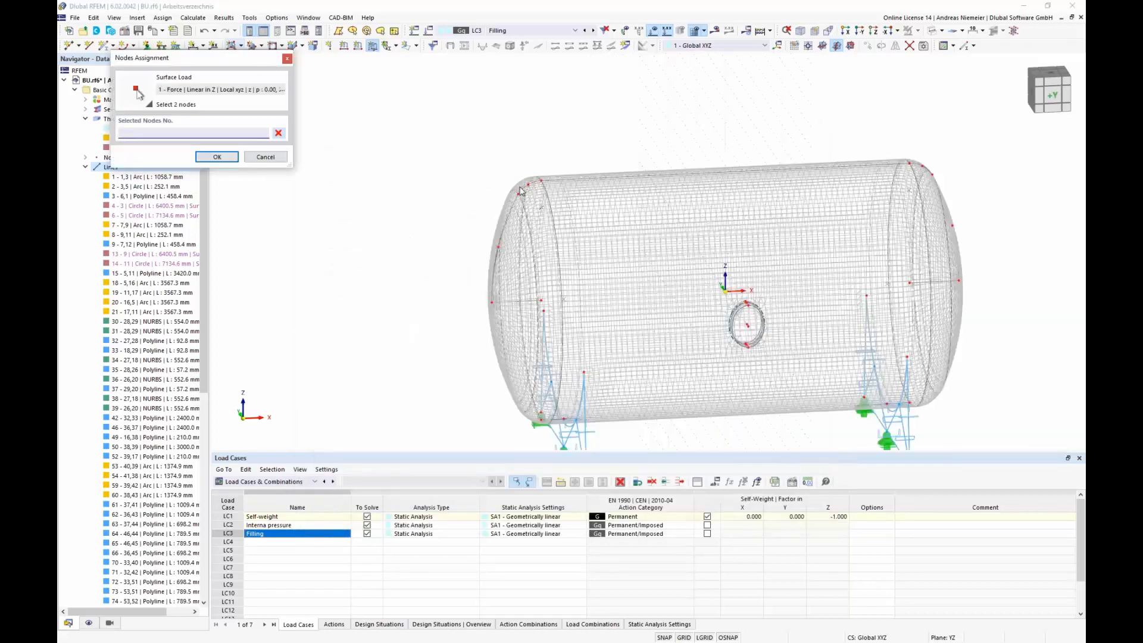
{"action": "scroll", "coordinate": [520, 188], "scroll_direction": "up", "scroll_amount": 1}
{"action": "left_click", "coordinate": [544, 179]}
{"action": "scroll", "coordinate": [563, 245], "scroll_direction": "down", "scroll_amount": 2}
{"action": "middle_click_drag", "start_coordinate": [556, 417], "coordinate": [558, 359]}
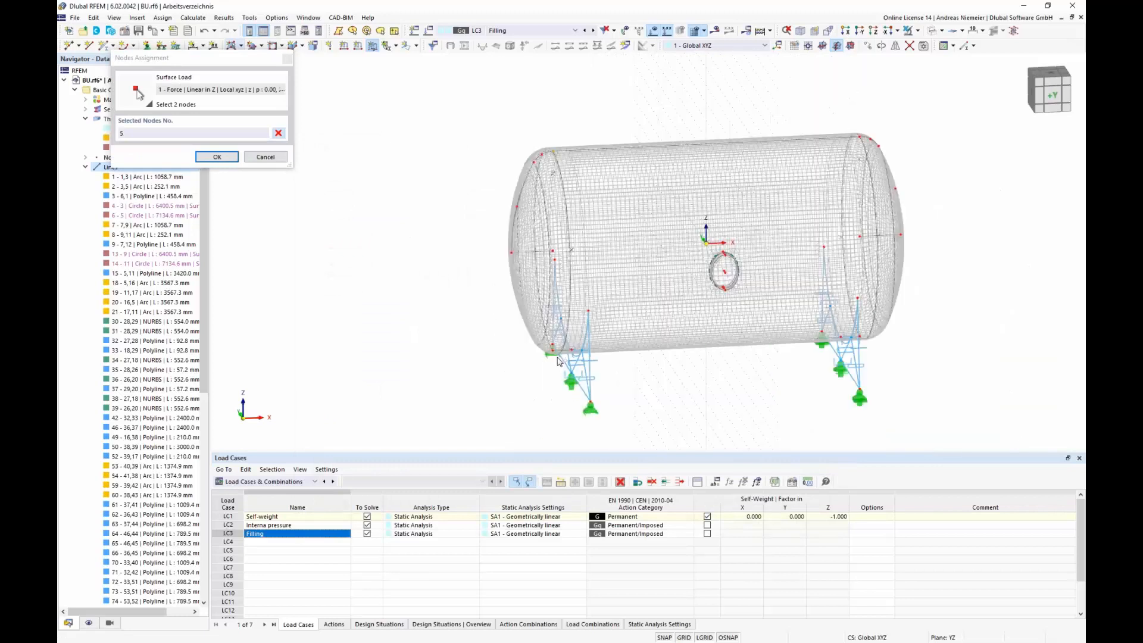
{"action": "scroll", "coordinate": [563, 358], "scroll_direction": "up", "scroll_amount": 5}
{"action": "left_click", "coordinate": [584, 338]}
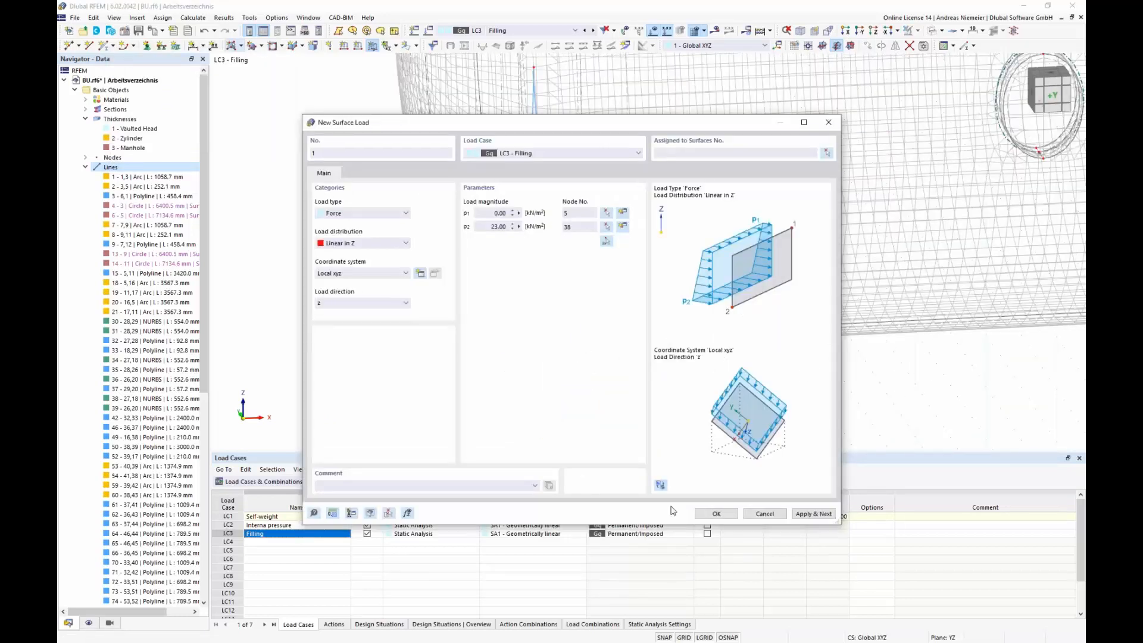
Step: Assign the filling load to the vessel and manhole surfaces 1-5, 7, 11 and 13
{"action": "left_click", "coordinate": [724, 517]}
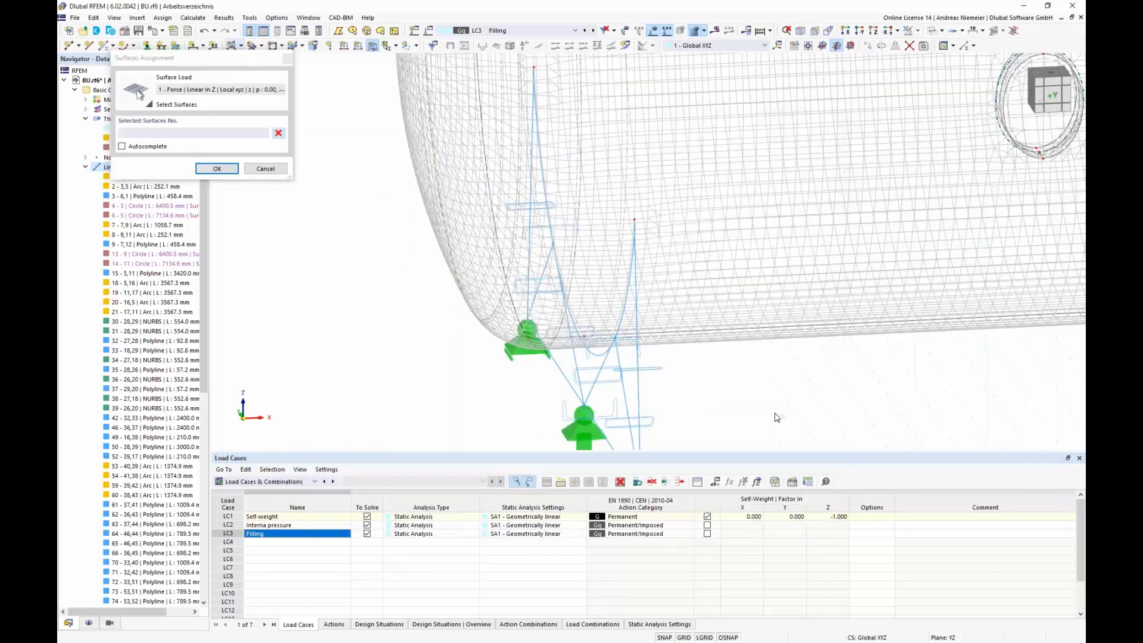
{"action": "scroll", "coordinate": [659, 412], "scroll_direction": "down", "scroll_amount": 5}
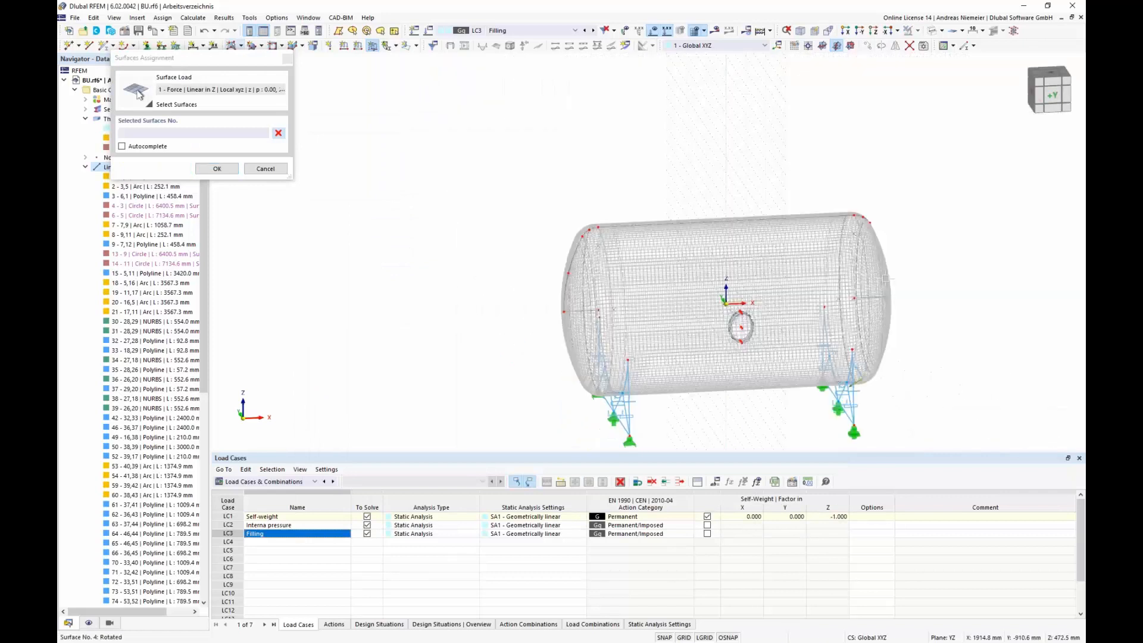
{"action": "left_click_drag", "start_coordinate": [950, 274], "coordinate": [574, 167]}
{"action": "scroll", "coordinate": [679, 212], "scroll_direction": "up", "scroll_amount": 8}
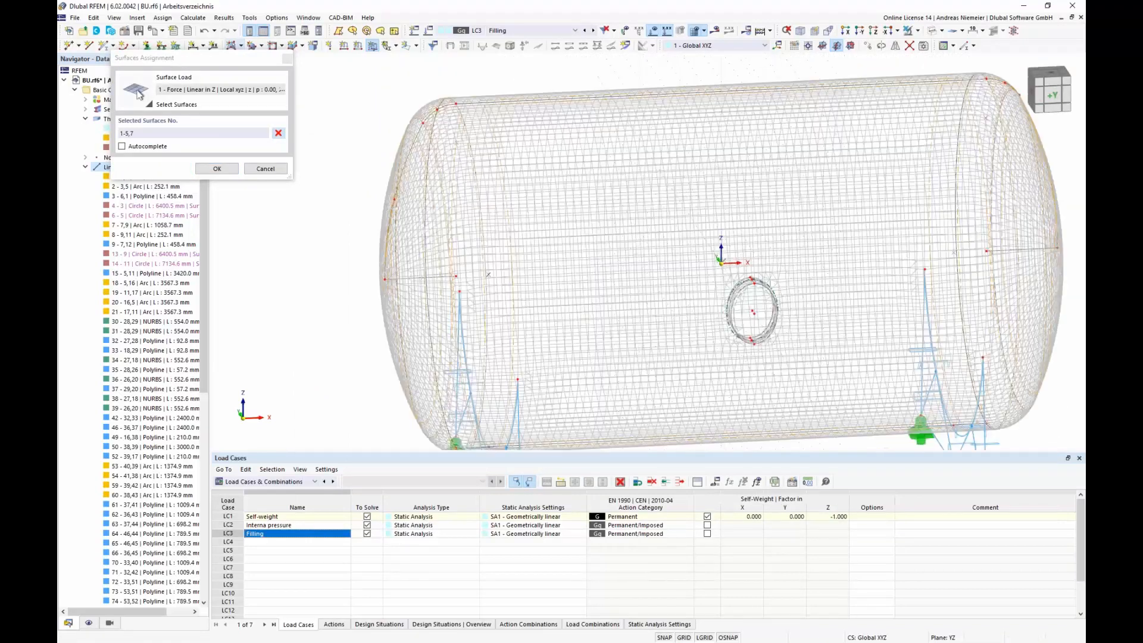
{"action": "left_click", "coordinate": [699, 210]}
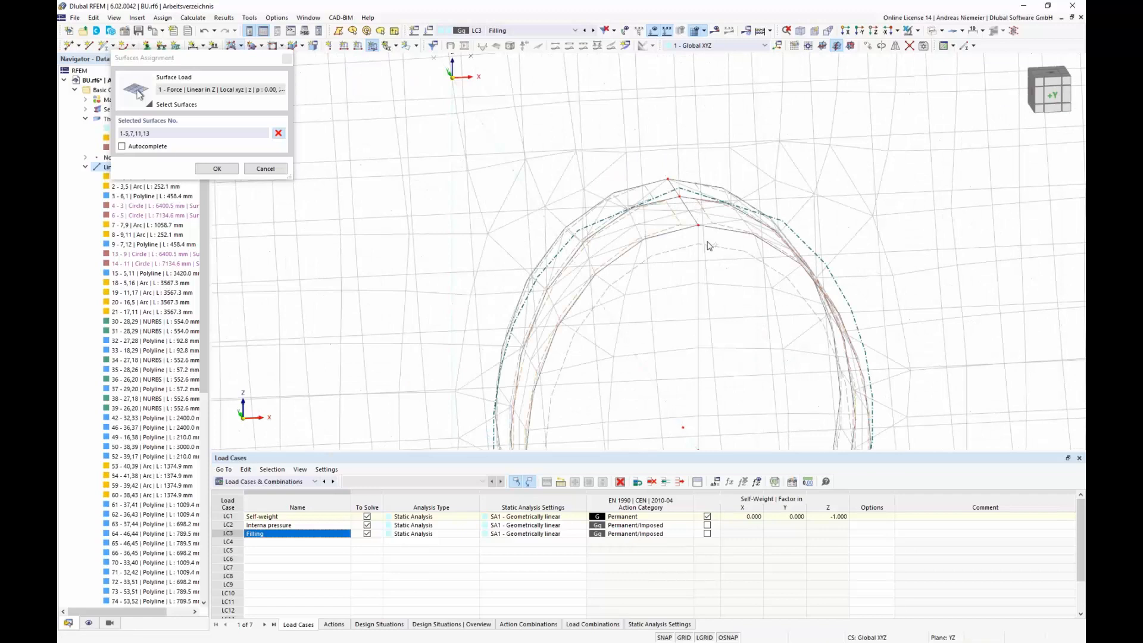
{"action": "left_click", "coordinate": [217, 169]}
Step: Hide the load display and calculate the results of load case LC3
{"action": "scroll", "coordinate": [704, 409], "scroll_direction": "down", "scroll_amount": 8}
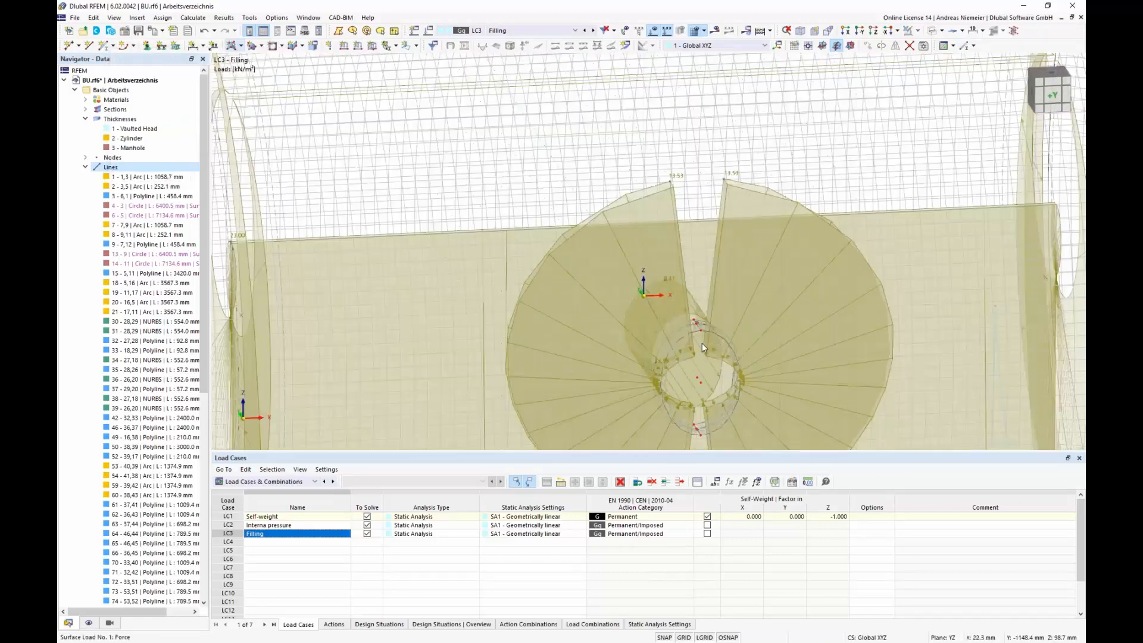
{"action": "left_click", "coordinate": [654, 35]}
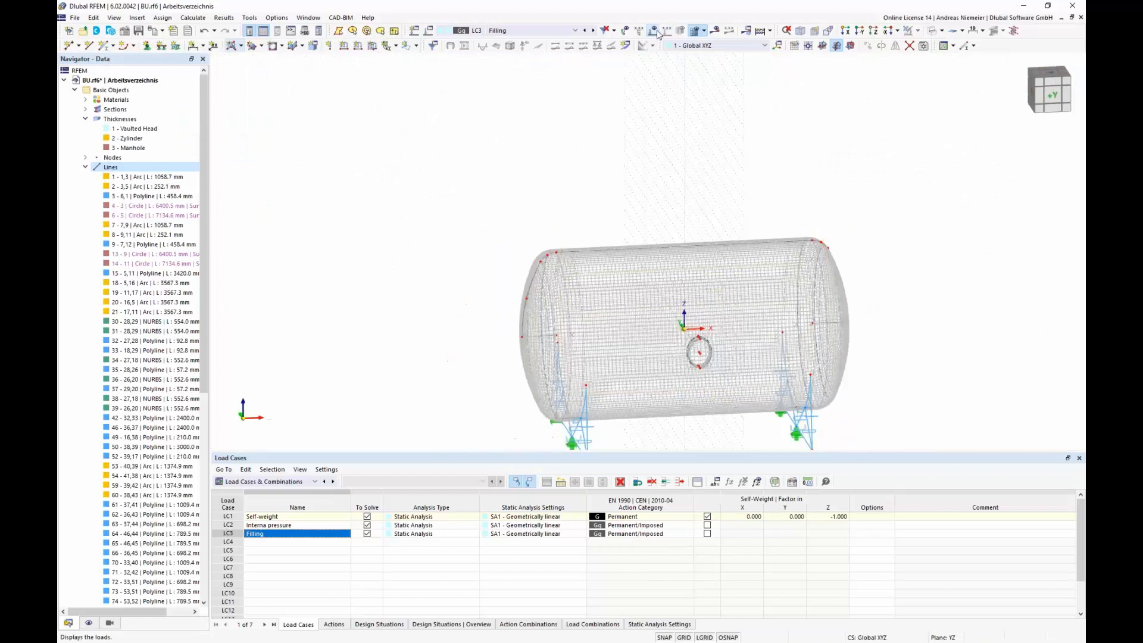
{"action": "left_click", "coordinate": [714, 30]}
{"action": "key", "text": "Return"}
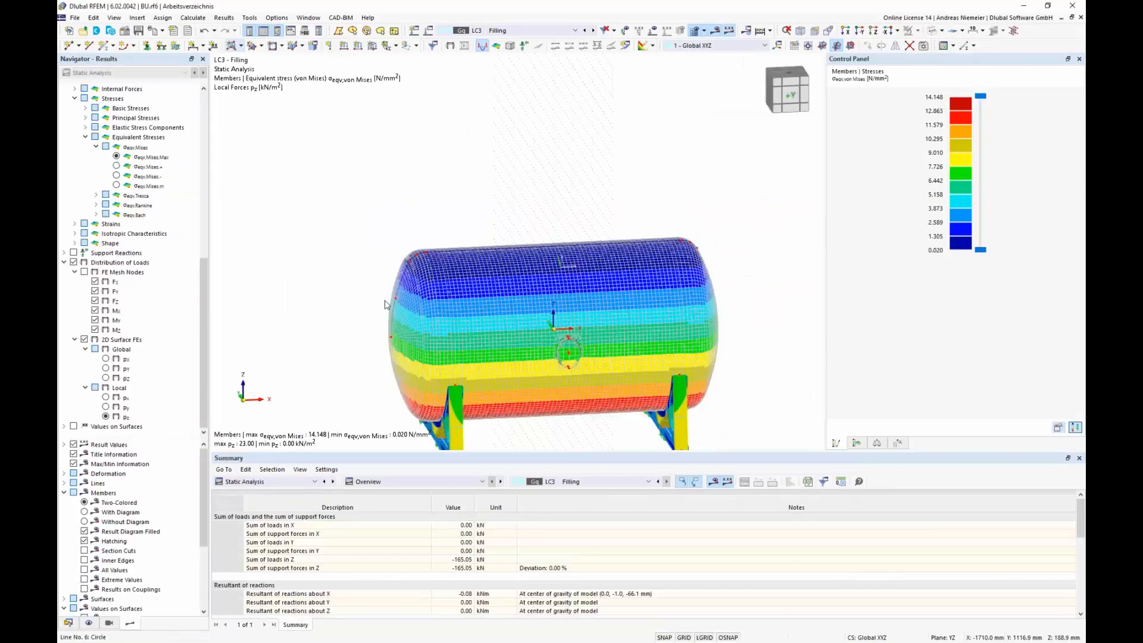
Step: Examine the local pz load distribution on the vessel from several sides and compare the sums of loads and support forces in Z
{"action": "middle_click_drag", "start_coordinate": [319, 310], "coordinate": [318, 261]}
{"action": "scroll", "coordinate": [318, 261], "scroll_direction": "down", "scroll_amount": 1}
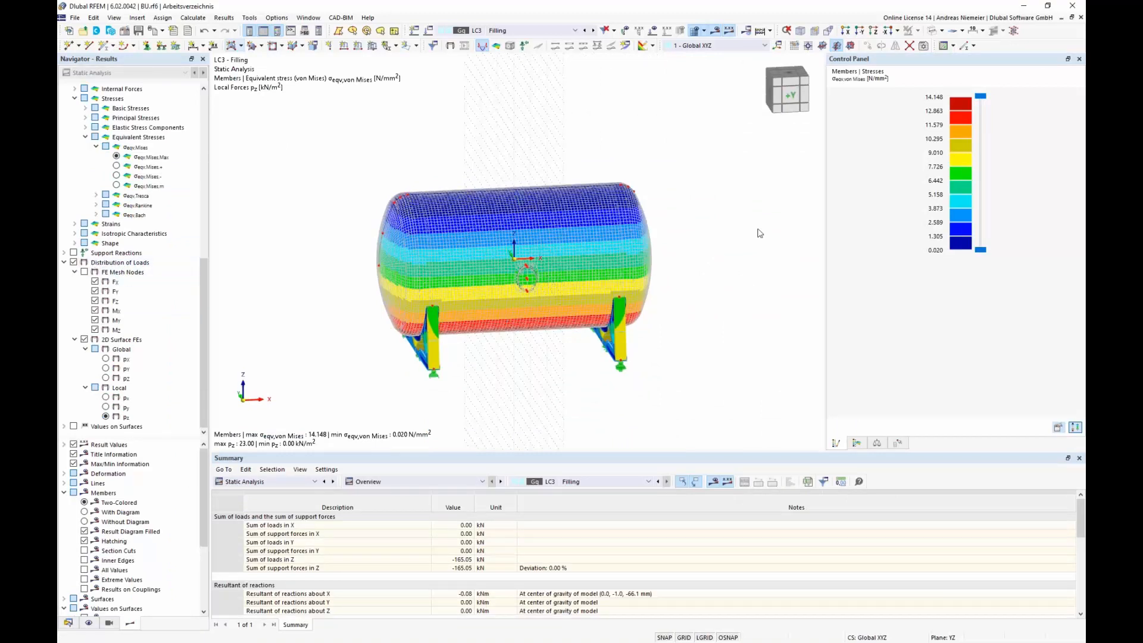
{"action": "scroll", "coordinate": [398, 362], "scroll_direction": "up", "scroll_amount": 1}
{"action": "middle_click_drag", "start_coordinate": [398, 363], "coordinate": [501, 324], "text": "ctrl"}
{"action": "scroll", "coordinate": [501, 322], "scroll_direction": "up", "scroll_amount": 3}
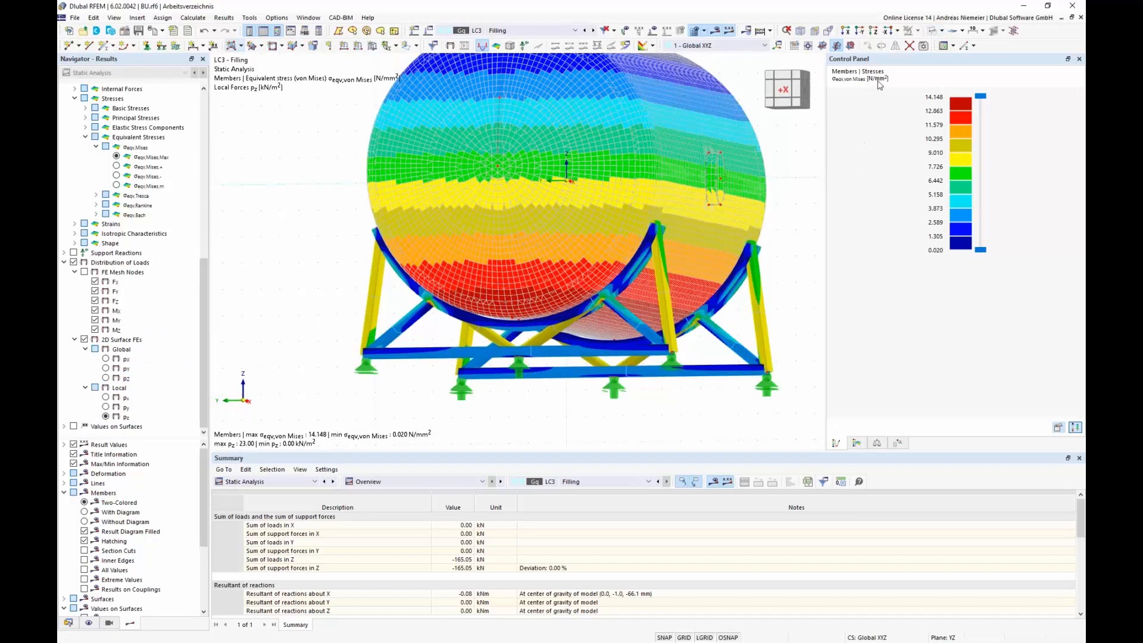
{"action": "scroll", "coordinate": [457, 296], "scroll_direction": "down", "scroll_amount": 2}
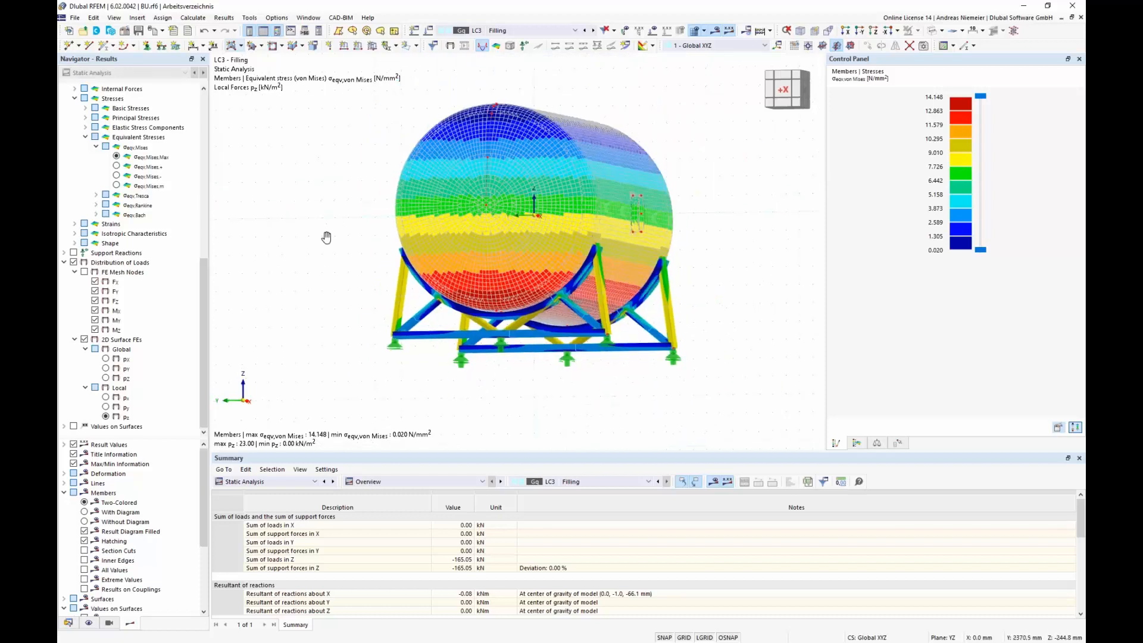
{"action": "middle_click_drag", "start_coordinate": [327, 237], "coordinate": [216, 296], "text": "ctrl"}
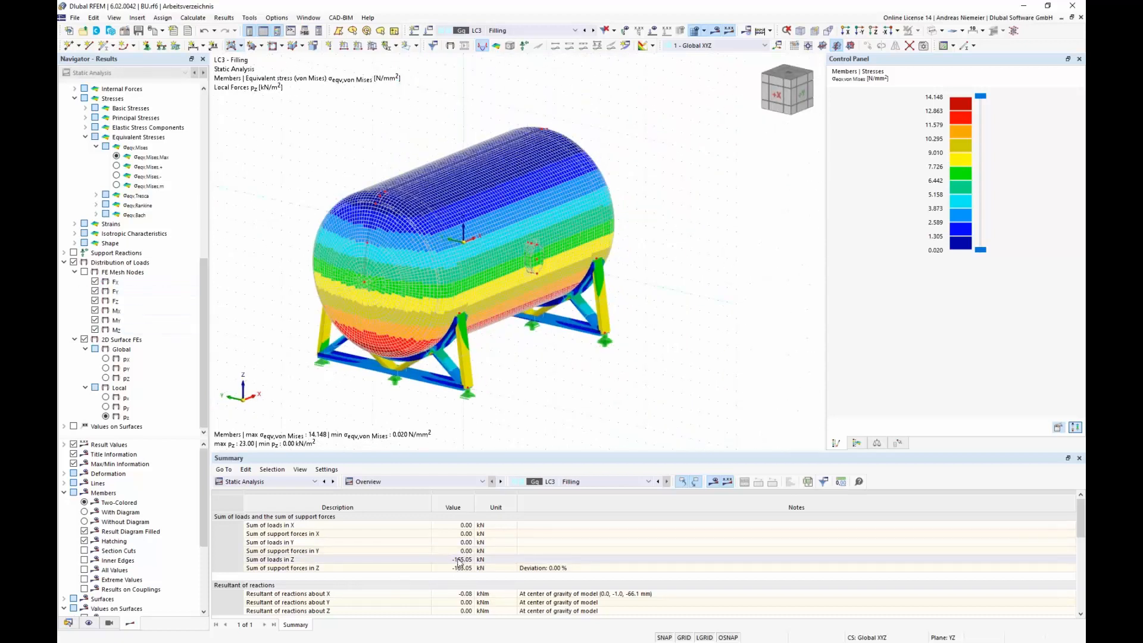
{"action": "left_click_drag", "start_coordinate": [458, 560], "coordinate": [458, 569]}
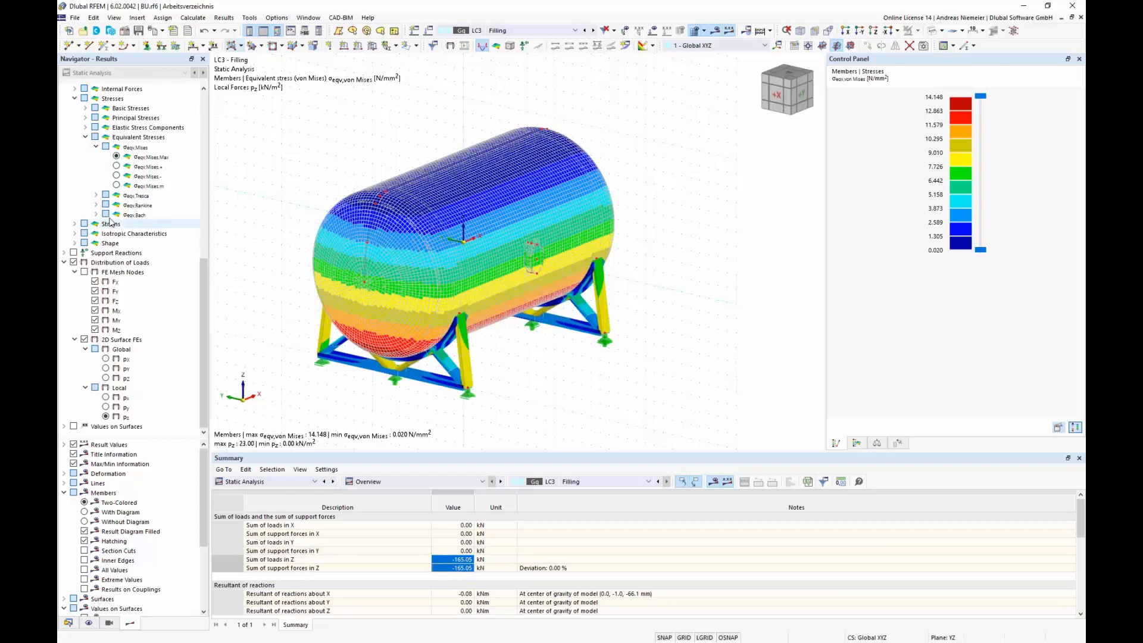
Step: Hide the distribution of loads and inspect the maximum von Mises equivalent stresses on the vessel's surfaces
{"action": "left_click", "coordinate": [73, 261]}
{"action": "scroll", "coordinate": [75, 238], "scroll_direction": "up", "scroll_amount": 5}
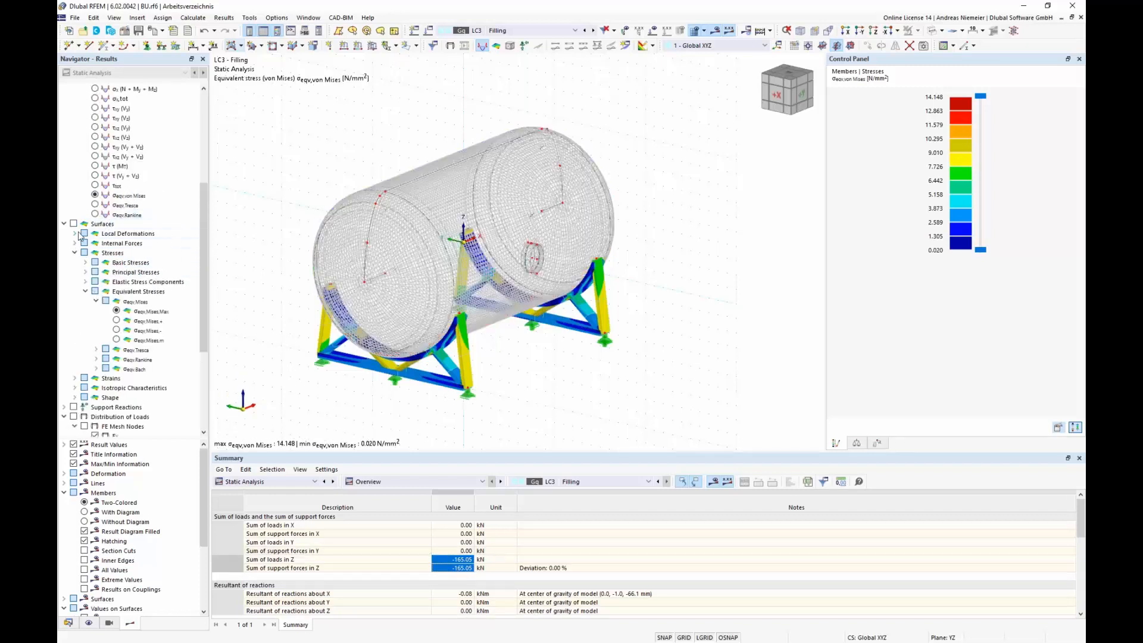
{"action": "left_click", "coordinate": [74, 223]}
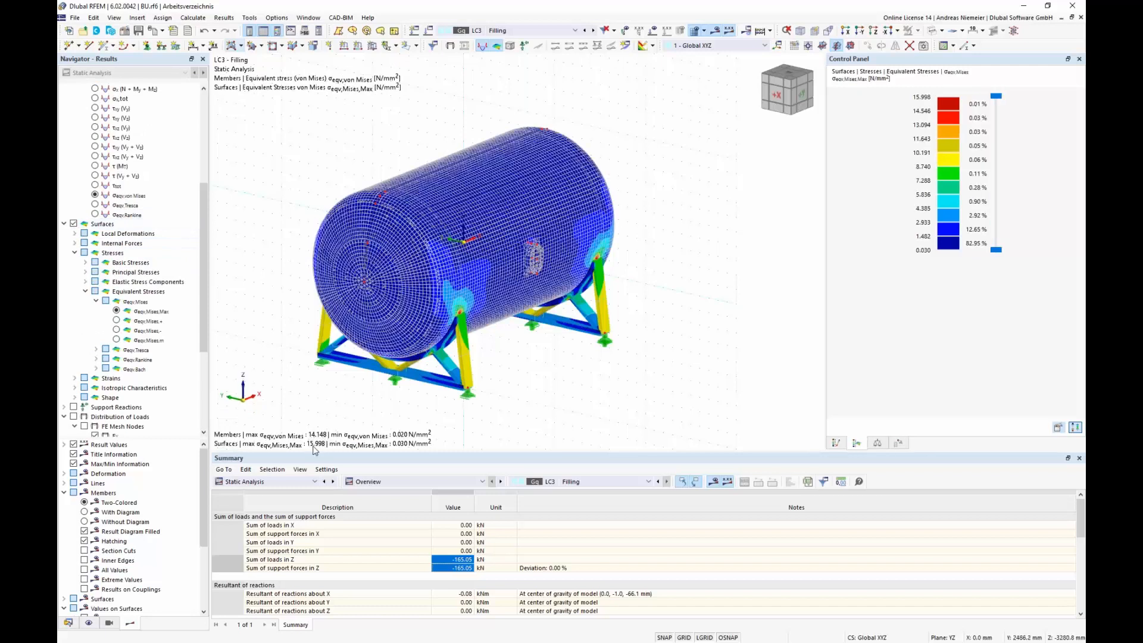
{"action": "scroll", "coordinate": [288, 394], "scroll_direction": "up", "scroll_amount": 2}
{"action": "middle_click_drag", "start_coordinate": [290, 397], "coordinate": [320, 394]}
{"action": "mouse_move", "coordinate": [320, 395]}
{"action": "middle_mouse_down", "text": "ctrl"}
{"action": "mouse_move", "coordinate": [264, 371]}
{"action": "mouse_move", "coordinate": [307, 375]}
{"action": "mouse_move", "coordinate": [309, 394]}
{"action": "middle_mouse_up", "text": "ctrl"}
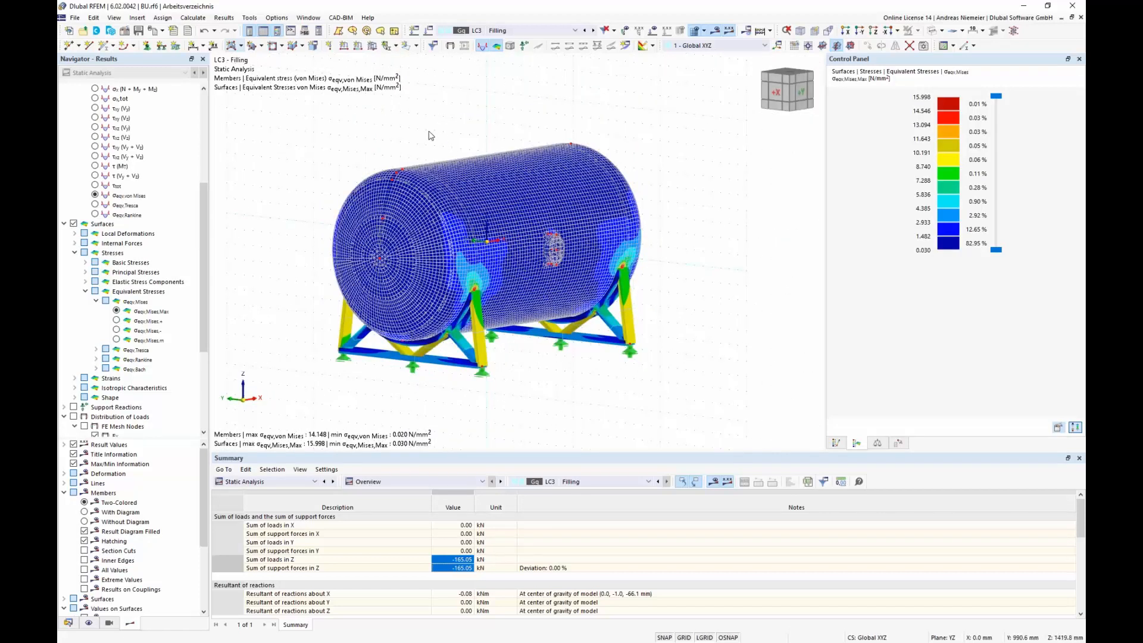
{"action": "middle_click_drag", "start_coordinate": [428, 135], "coordinate": [467, 133], "text": "ctrl"}
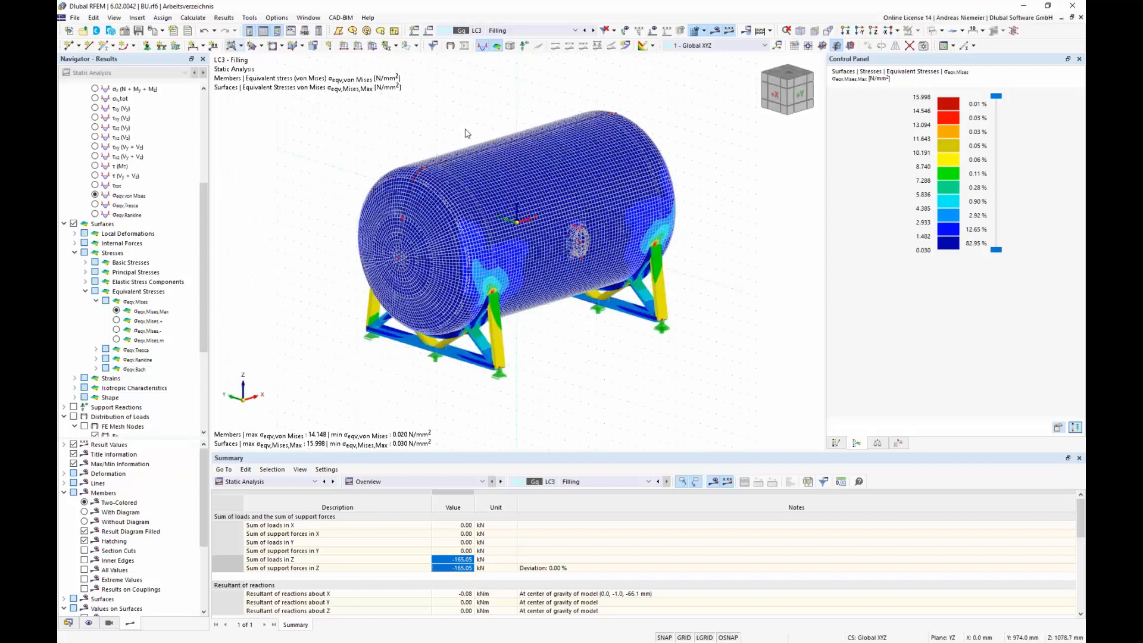
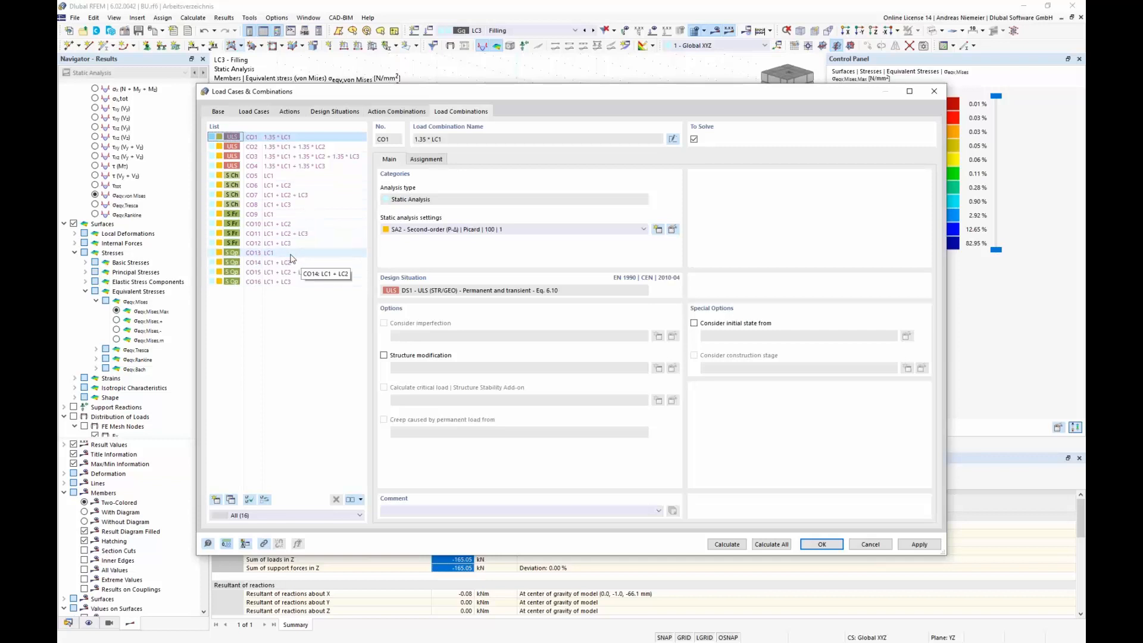
Step: Switch off the combination wizard and delete the automatically generated combinations
{"action": "left_click", "coordinate": [218, 112]}
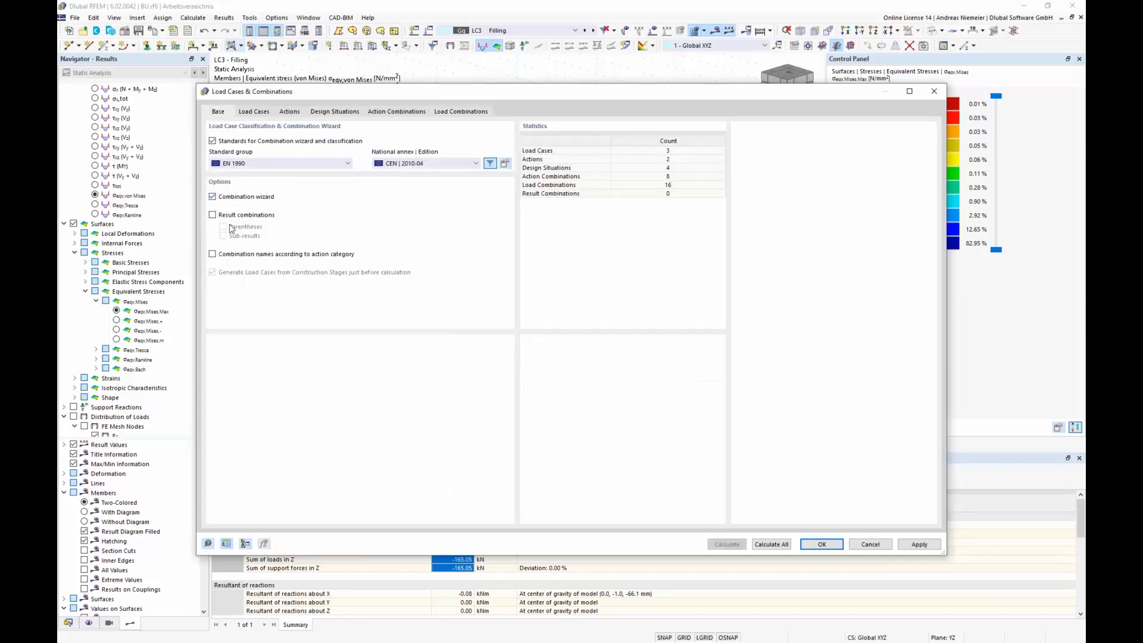
{"action": "left_click", "coordinate": [213, 196]}
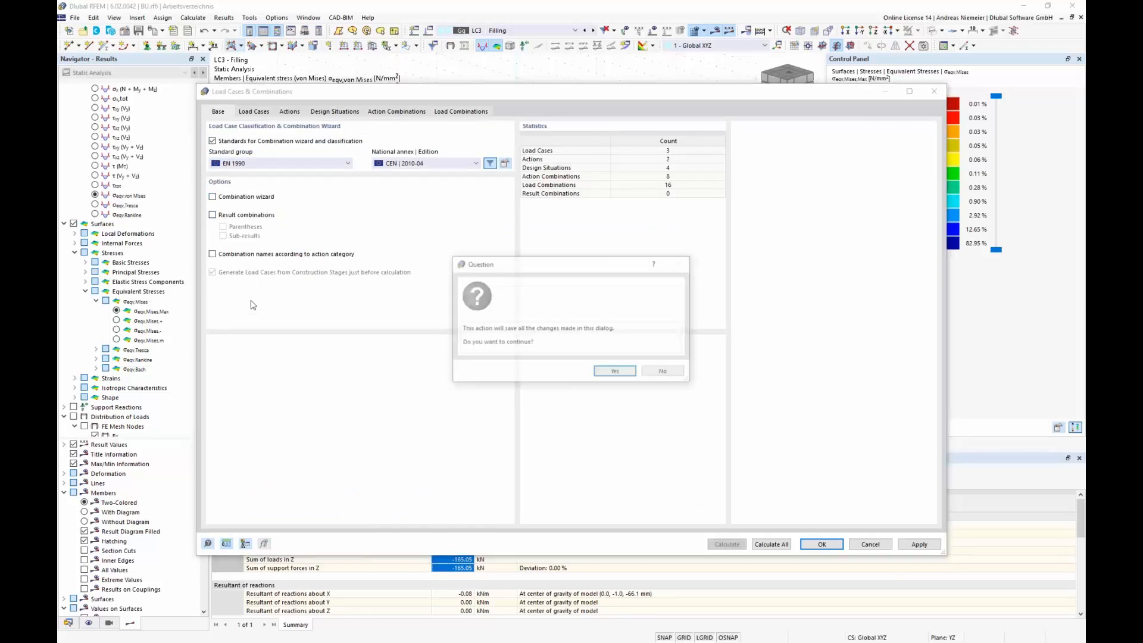
{"action": "left_click", "coordinate": [598, 374]}
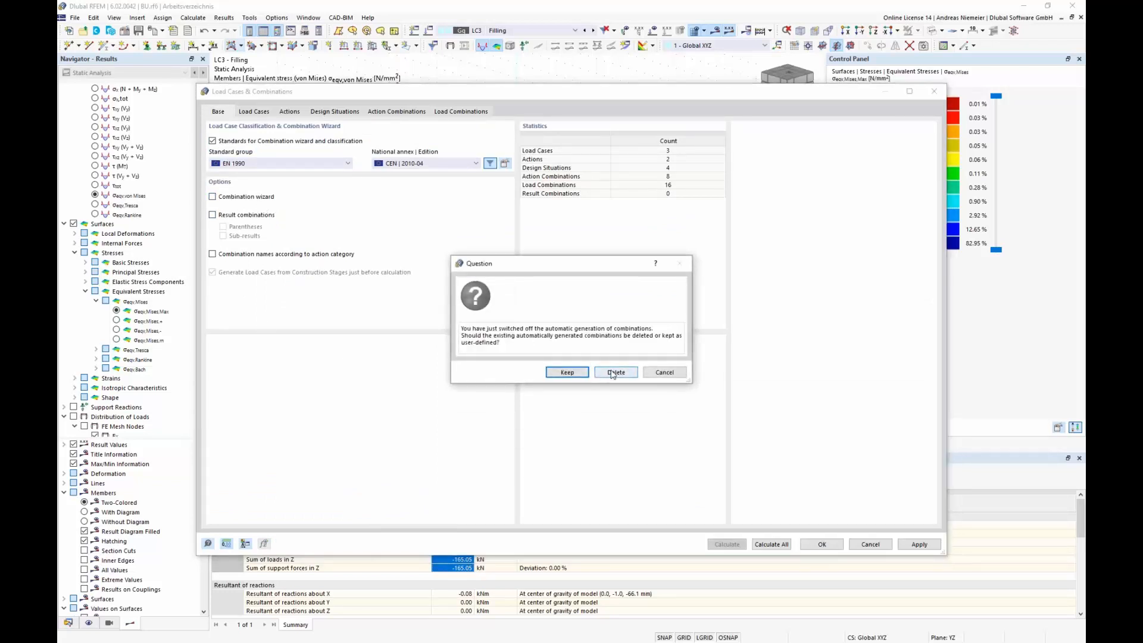
{"action": "left_click", "coordinate": [612, 374]}
Step: Create load combination CO1 manually and assign it LC1 Self-weight
{"action": "left_click", "coordinate": [362, 112]}
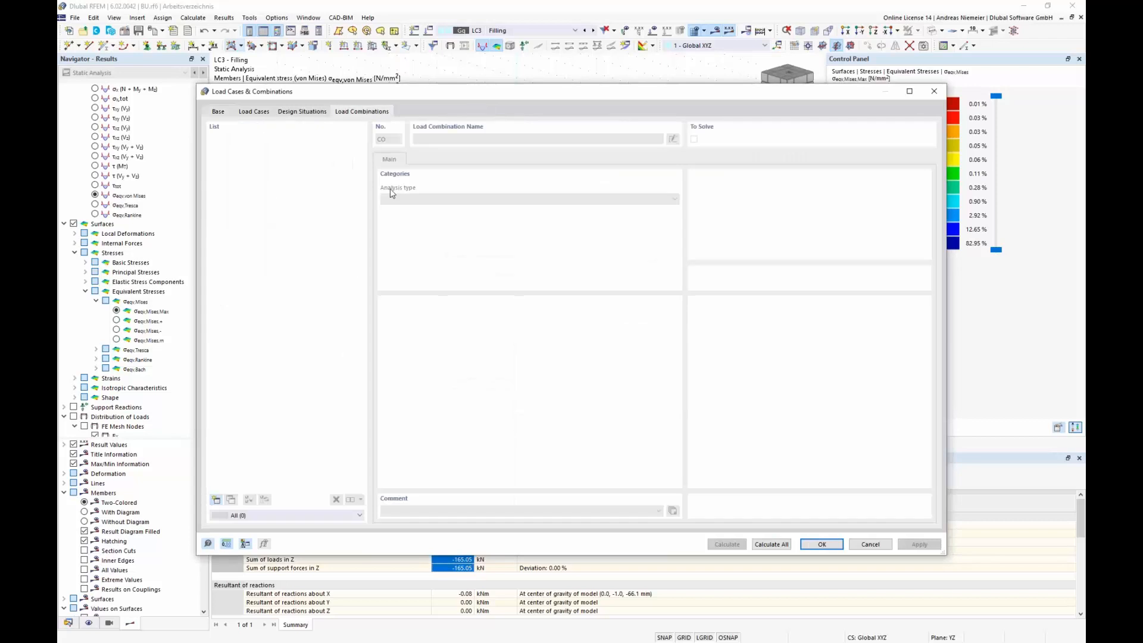
{"action": "left_click", "coordinate": [216, 499]}
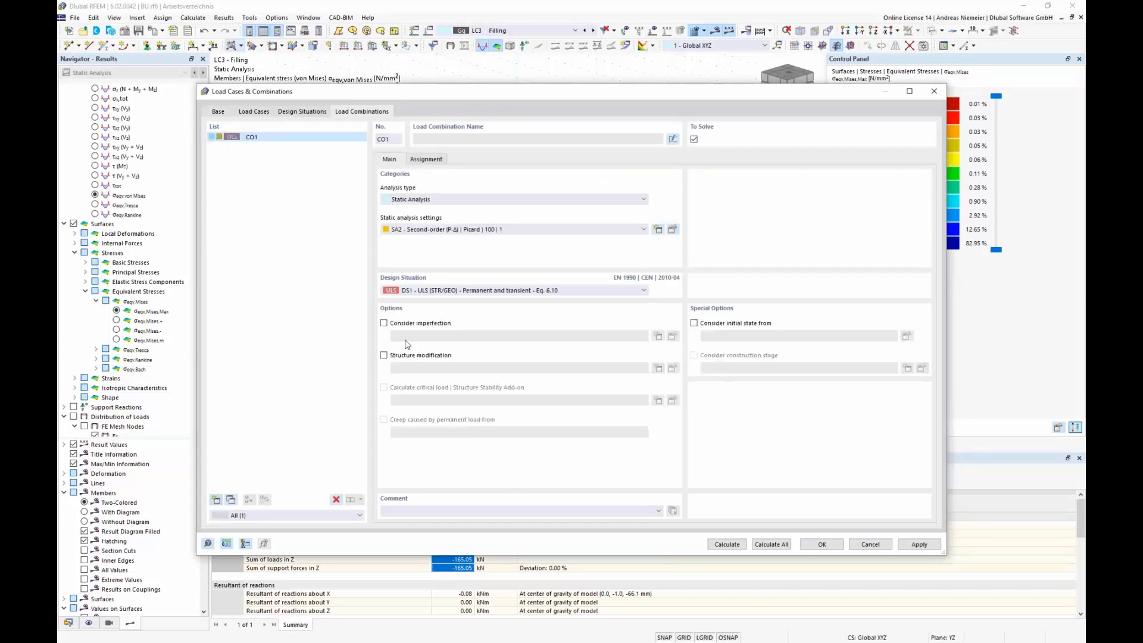
{"action": "left_click", "coordinate": [426, 159]}
{"action": "left_click", "coordinate": [446, 184]}
{"action": "double_click", "coordinate": [447, 186]}
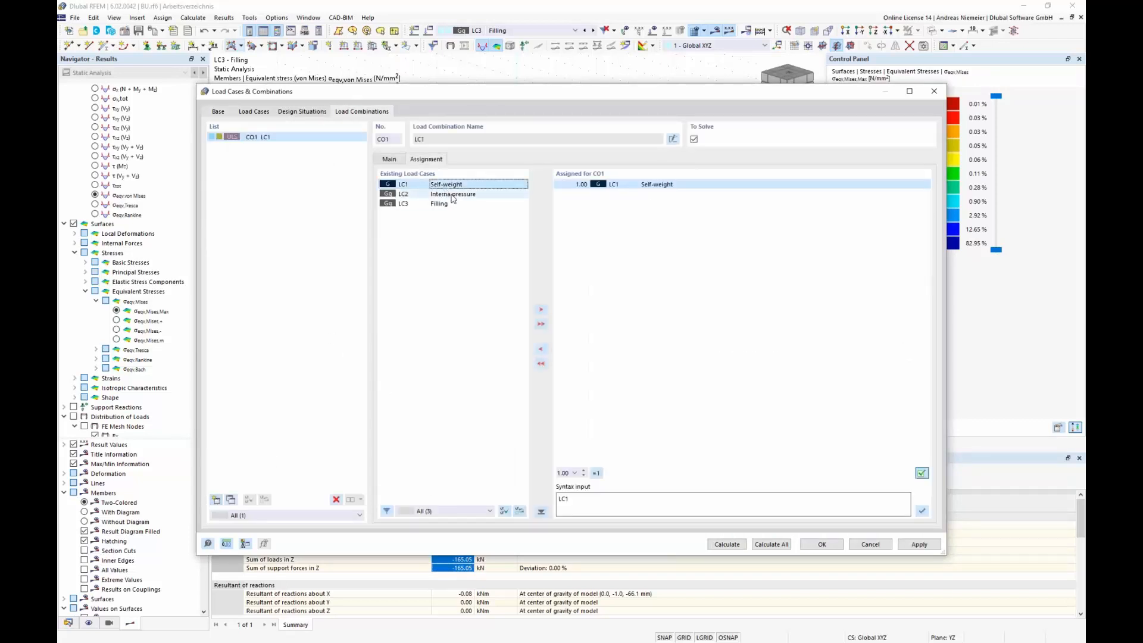
Step: Add load combinations CO2 with LC1 and LC2, and CO3 with LC1 and LC3
{"action": "left_click", "coordinate": [217, 499]}
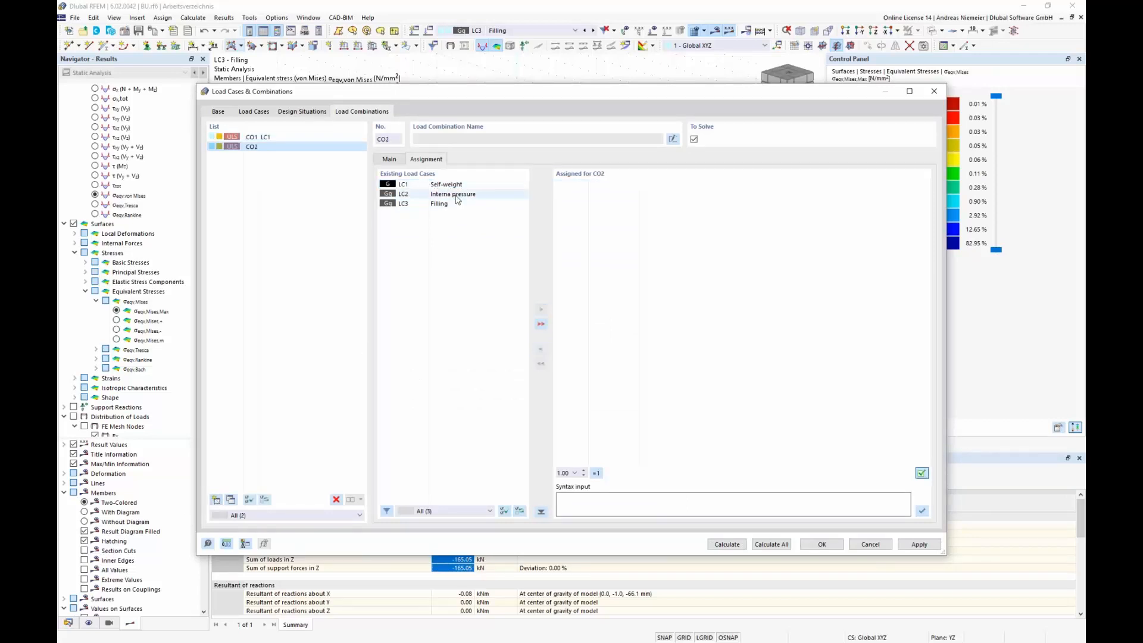
{"action": "left_click", "coordinate": [457, 195]}
{"action": "double_click", "coordinate": [457, 196]}
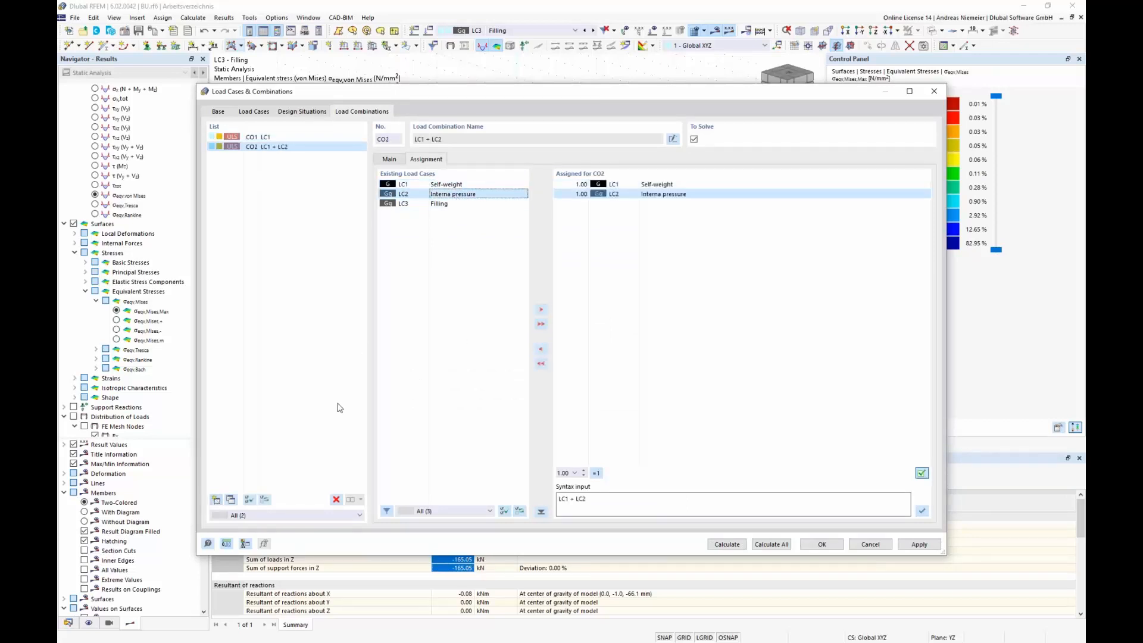
{"action": "left_click", "coordinate": [216, 500]}
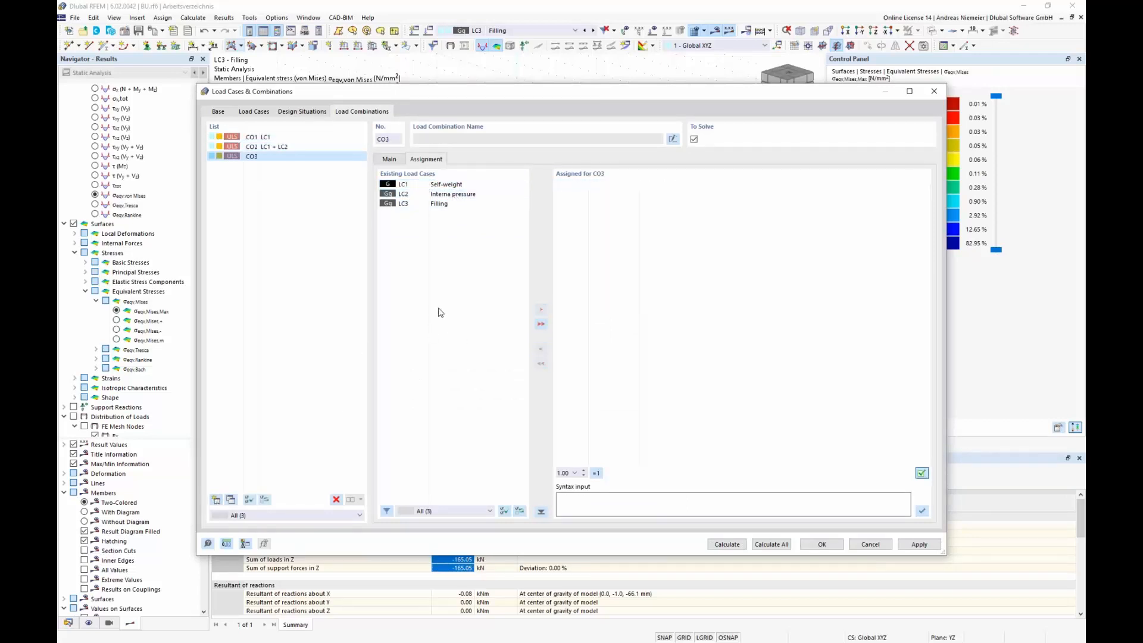
{"action": "double_click", "coordinate": [440, 184]}
{"action": "double_click", "coordinate": [440, 203]}
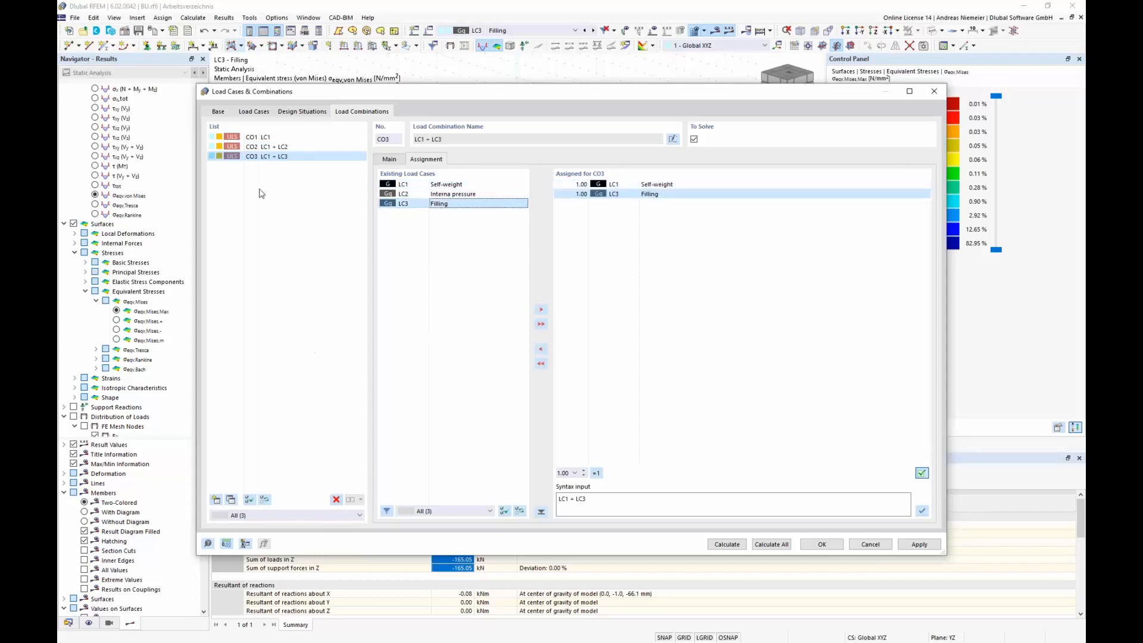
Step: Delete the manual load combinations CO1 to CO3 and switch the combination wizard back on
{"action": "left_click", "coordinate": [262, 137], "text": "shift"}
{"action": "left_click", "coordinate": [337, 500]}
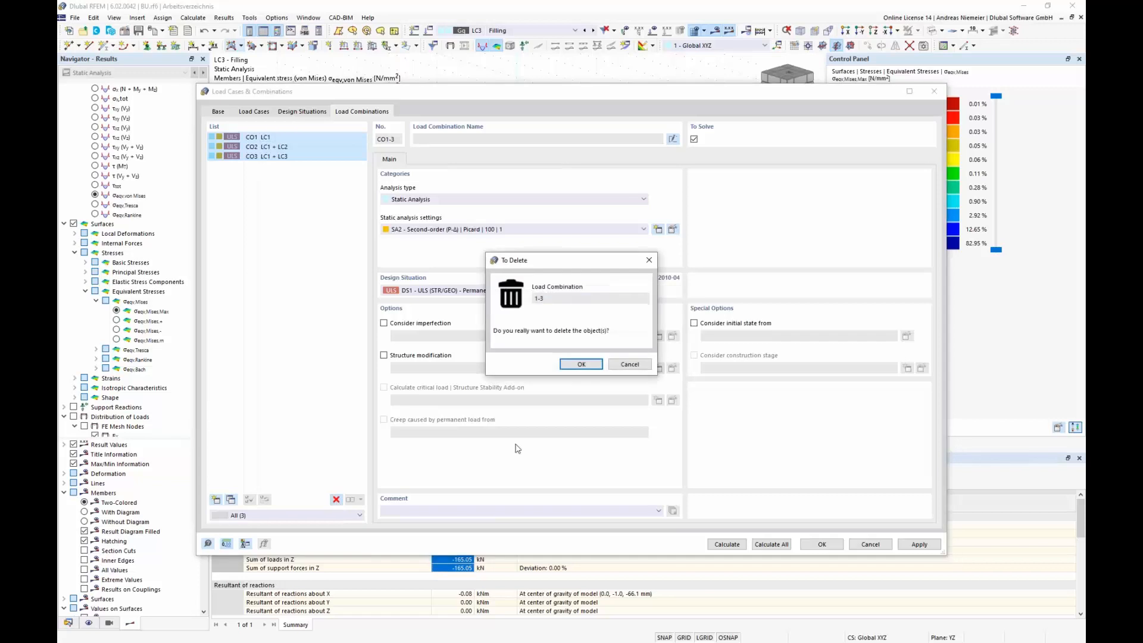
{"action": "left_click", "coordinate": [579, 363]}
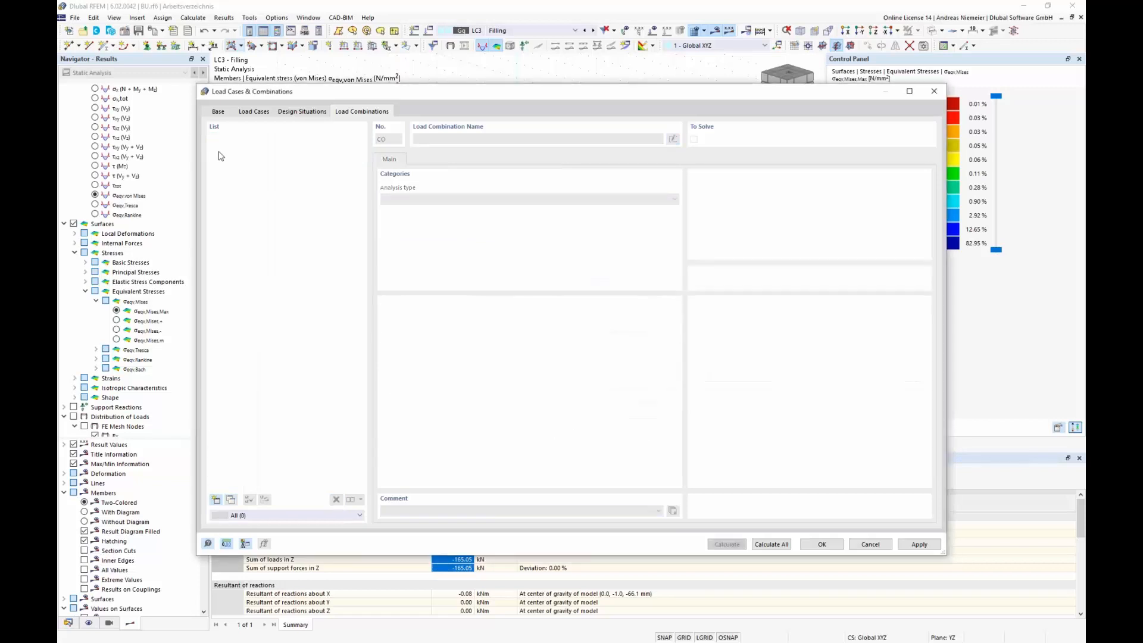
{"action": "left_click", "coordinate": [218, 111]}
{"action": "left_click", "coordinate": [213, 196]}
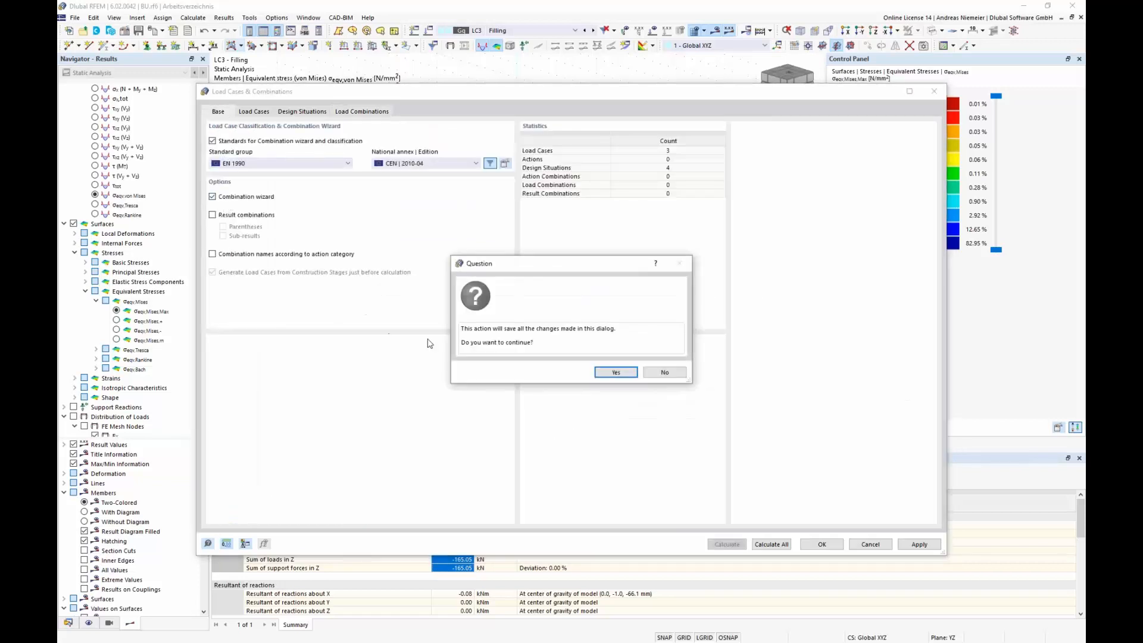
{"action": "left_click", "coordinate": [601, 367]}
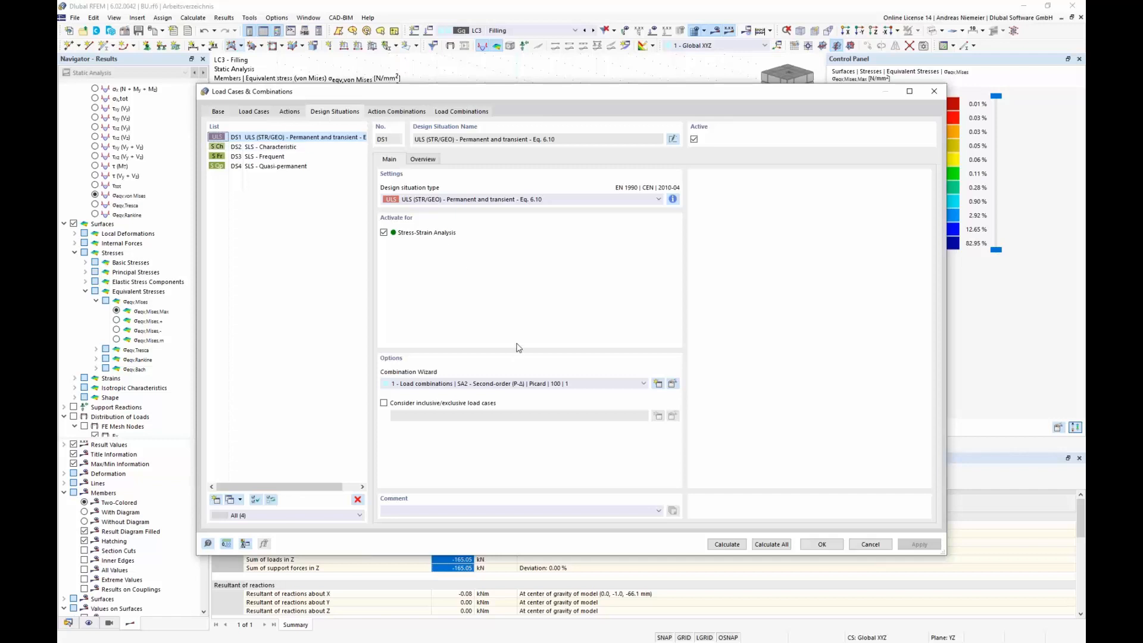
Step: Delete the SLS design situations DS2 to DS4: Characteristic, Frequent and Quasi-permanent
{"action": "left_click", "coordinate": [292, 147]}
{"action": "left_click", "coordinate": [300, 166], "text": "shift"}
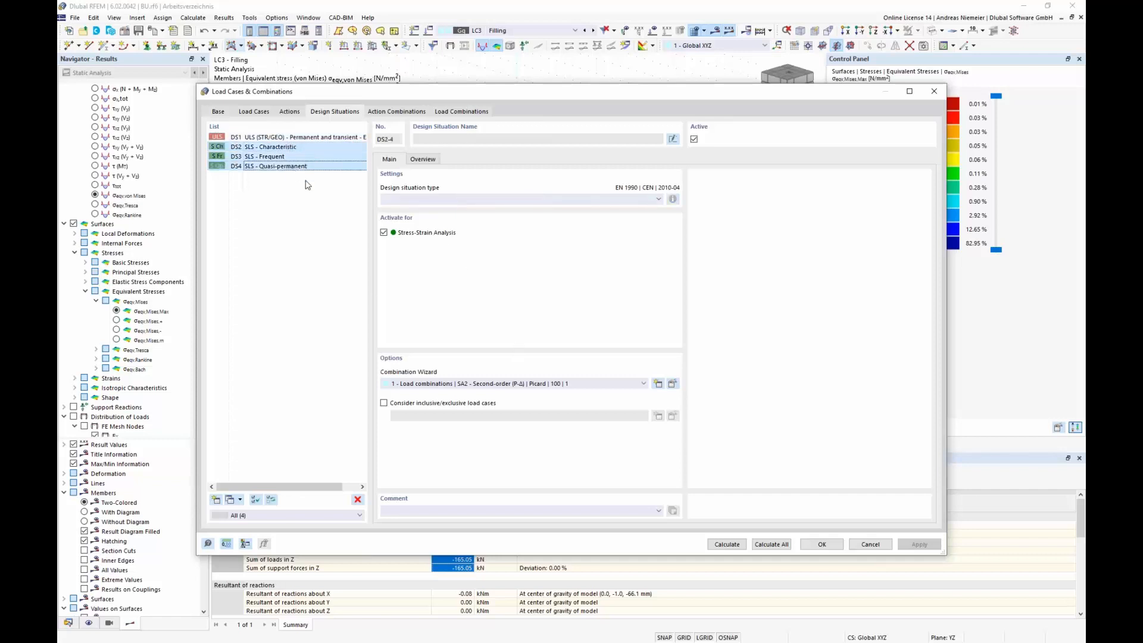
{"action": "key", "text": "Delete"}
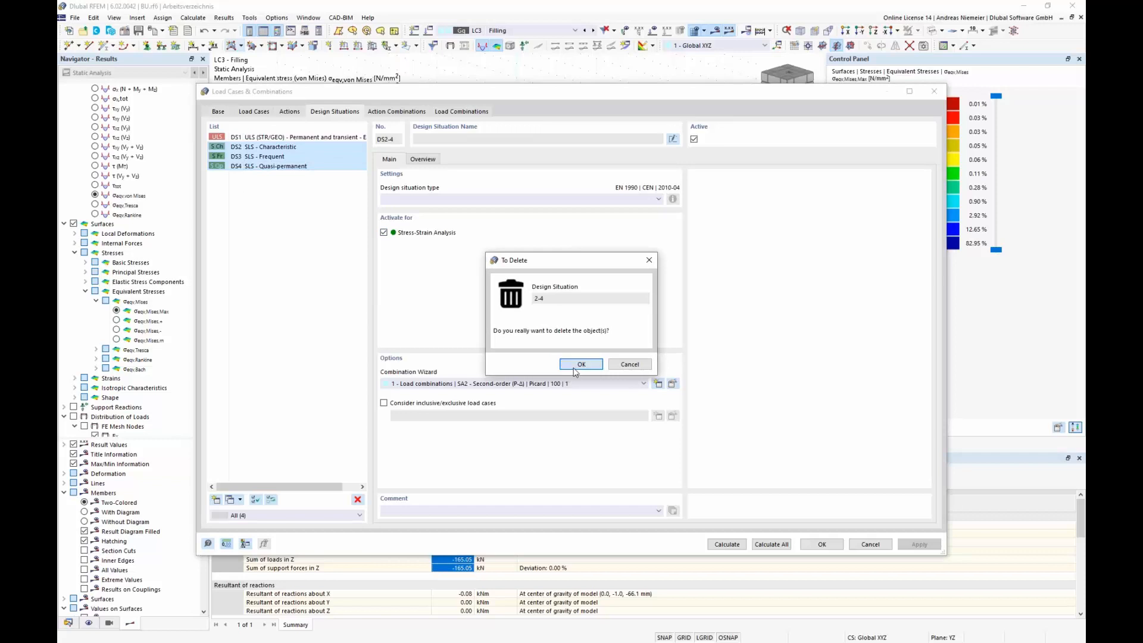
{"action": "left_click", "coordinate": [575, 364]}
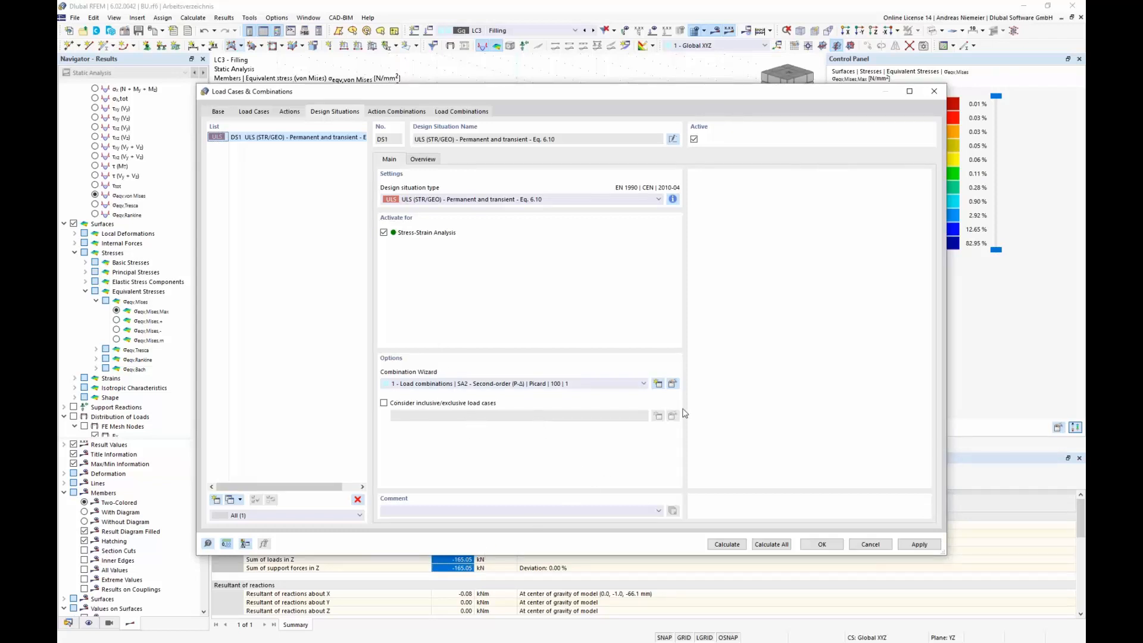
Step: Enable user-defined action combinations in the combination wizard assigned to design situation DS1
{"action": "left_click", "coordinate": [673, 383]}
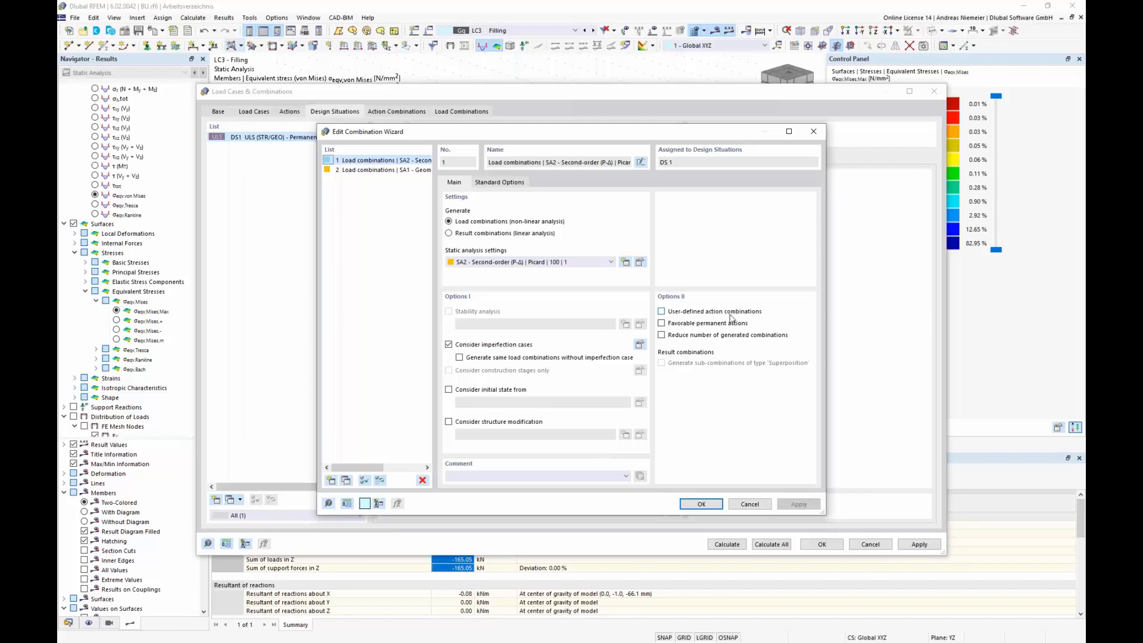
{"action": "left_click", "coordinate": [666, 315]}
{"action": "left_click", "coordinate": [698, 505]}
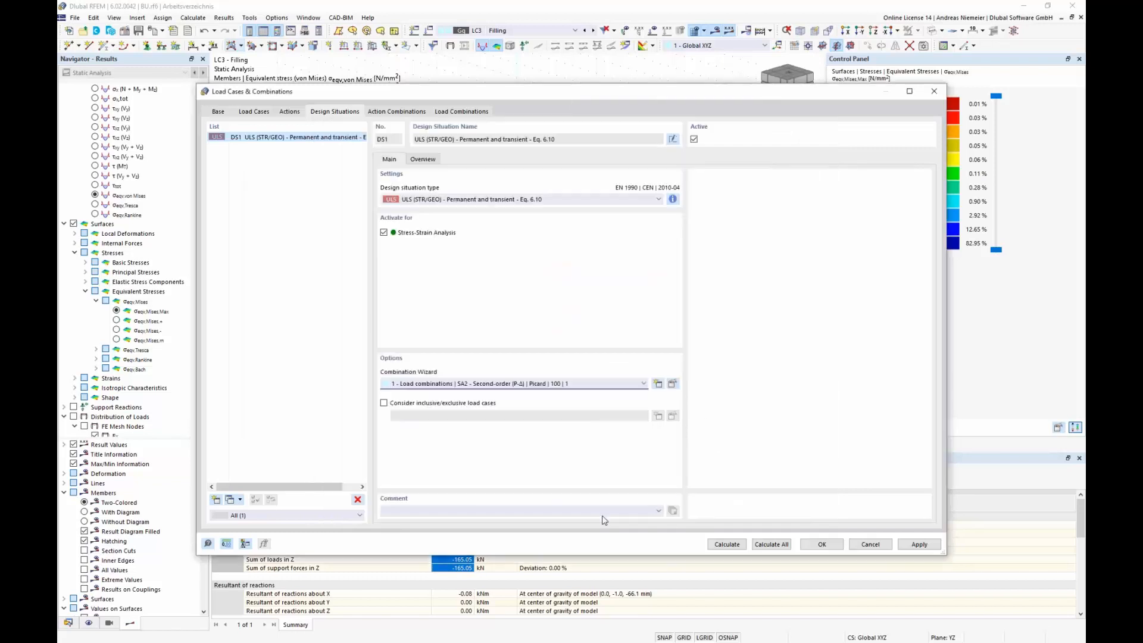
Step: Create action combination AC1 for DS1 and assign it action A1 Permanent
{"action": "left_click", "coordinate": [397, 112]}
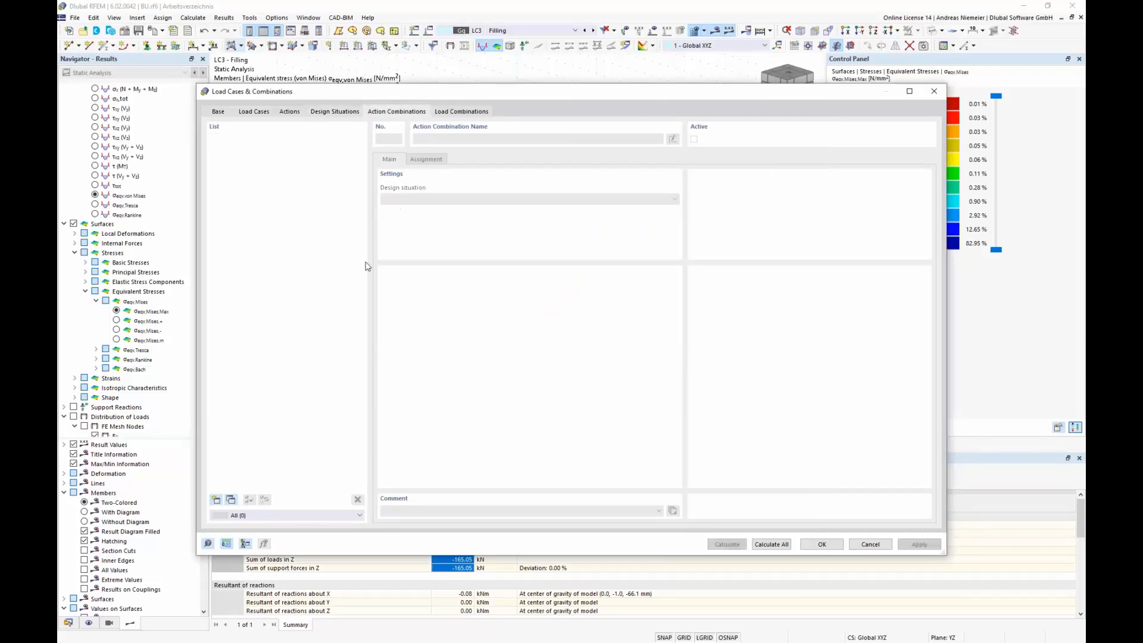
{"action": "left_click", "coordinate": [216, 500]}
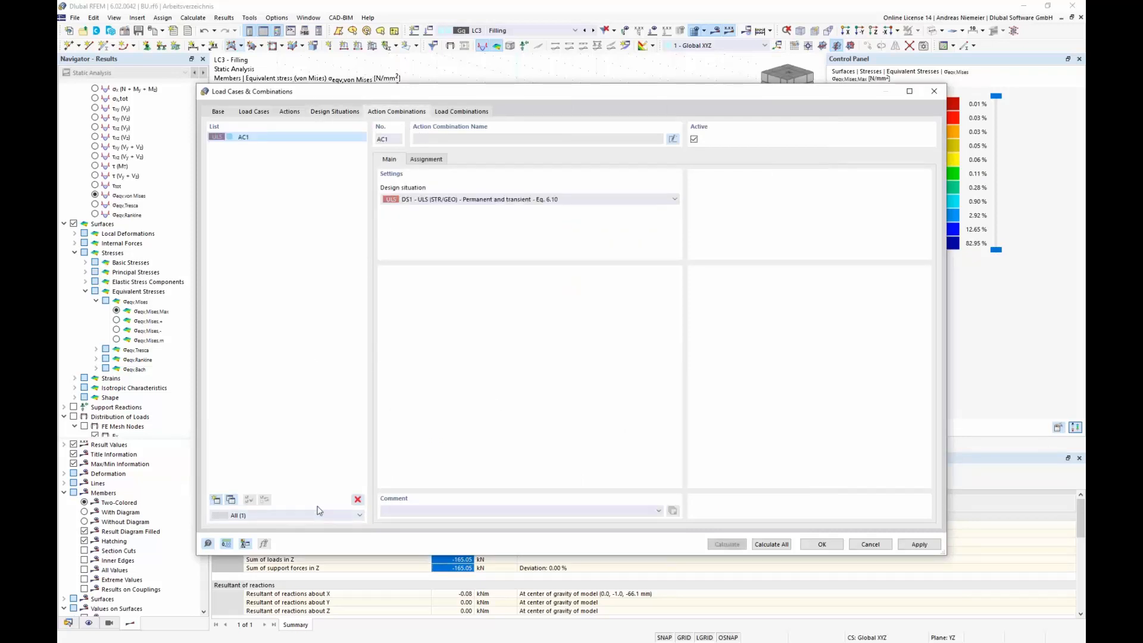
{"action": "left_click", "coordinate": [424, 159]}
{"action": "double_click", "coordinate": [447, 186]}
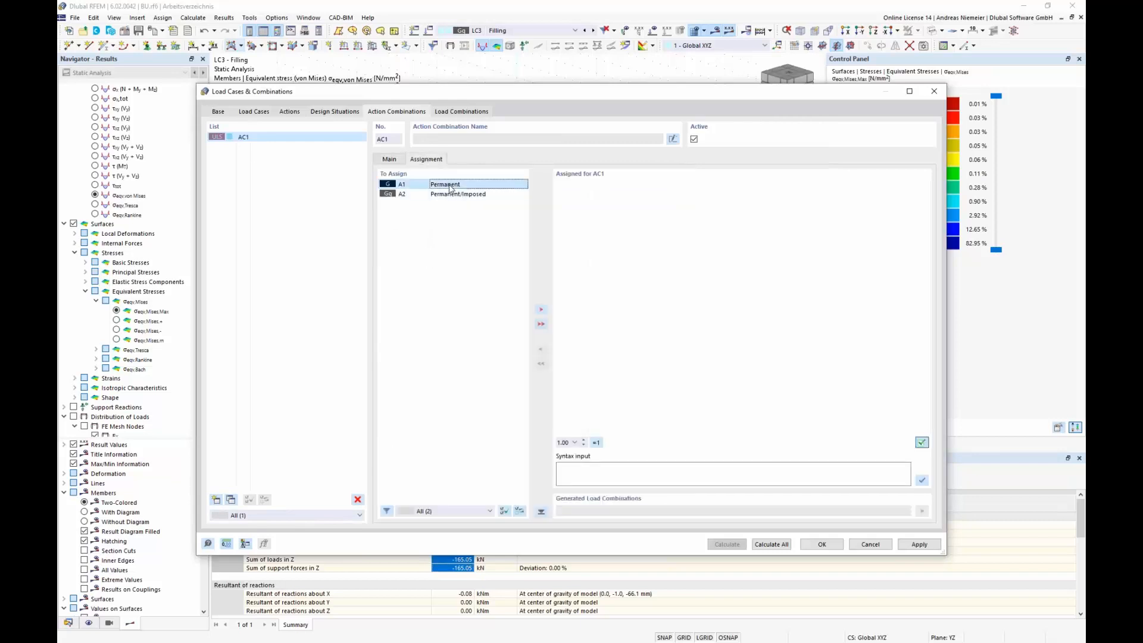
Step: Add action combination AC2 and assign it actions A1 Permanent and A2 Permanent/Imposed
{"action": "left_click", "coordinate": [216, 500]}
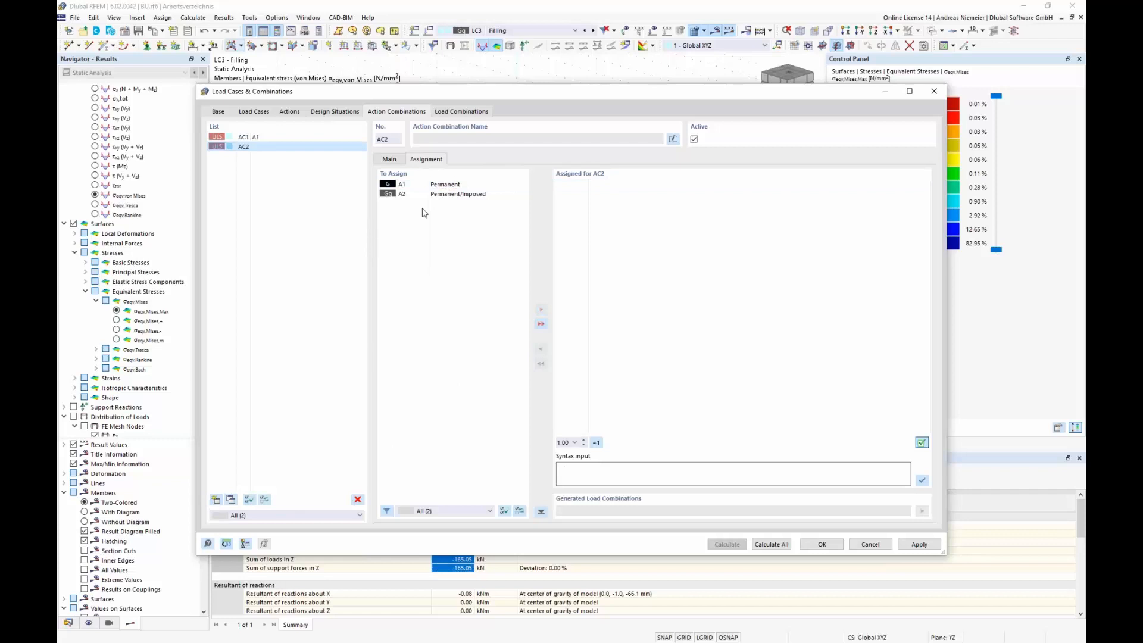
{"action": "double_click", "coordinate": [451, 185]}
{"action": "double_click", "coordinate": [451, 194]}
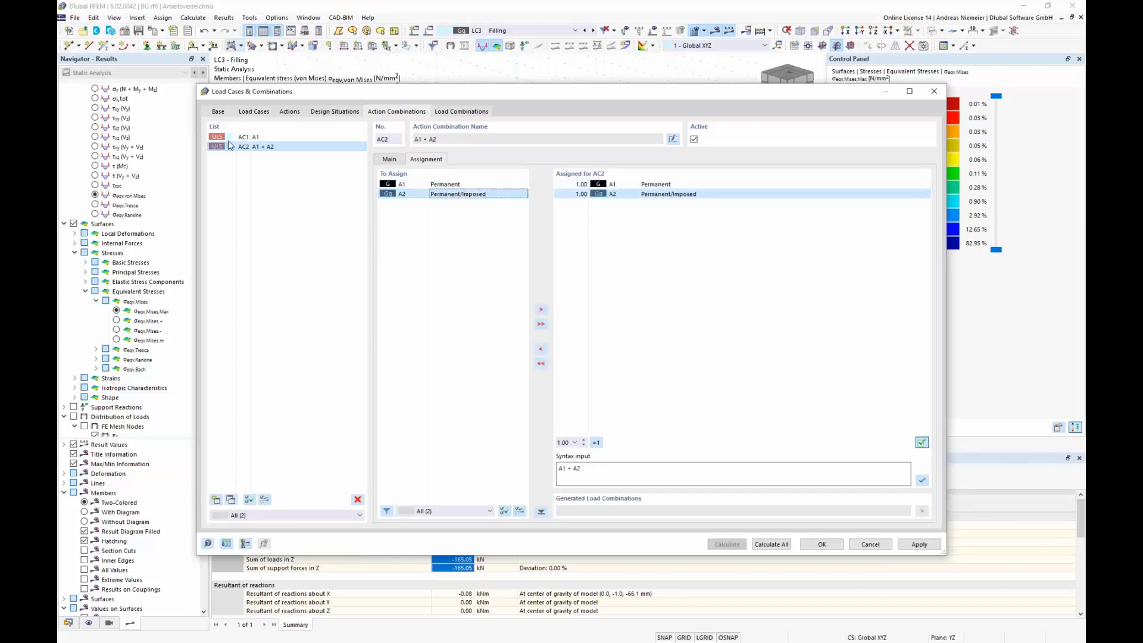
Step: Examine the generated load combinations CO1 to CO4 with their assigned load cases and factors
{"action": "left_click", "coordinate": [458, 114]}
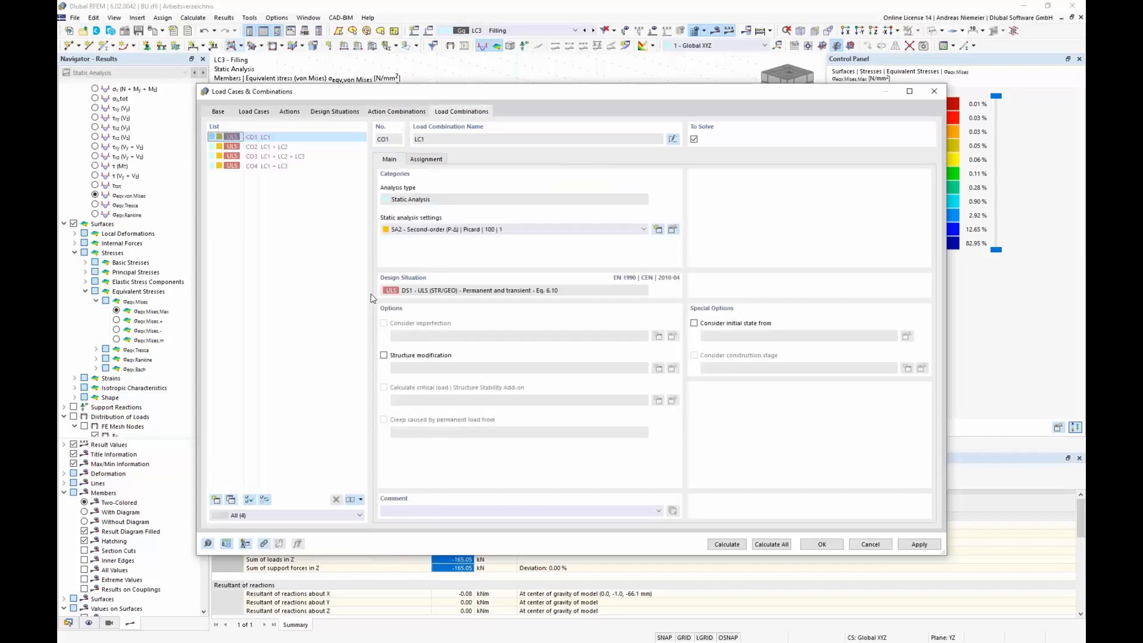
{"action": "left_click", "coordinate": [276, 146]}
{"action": "left_click", "coordinate": [277, 156]}
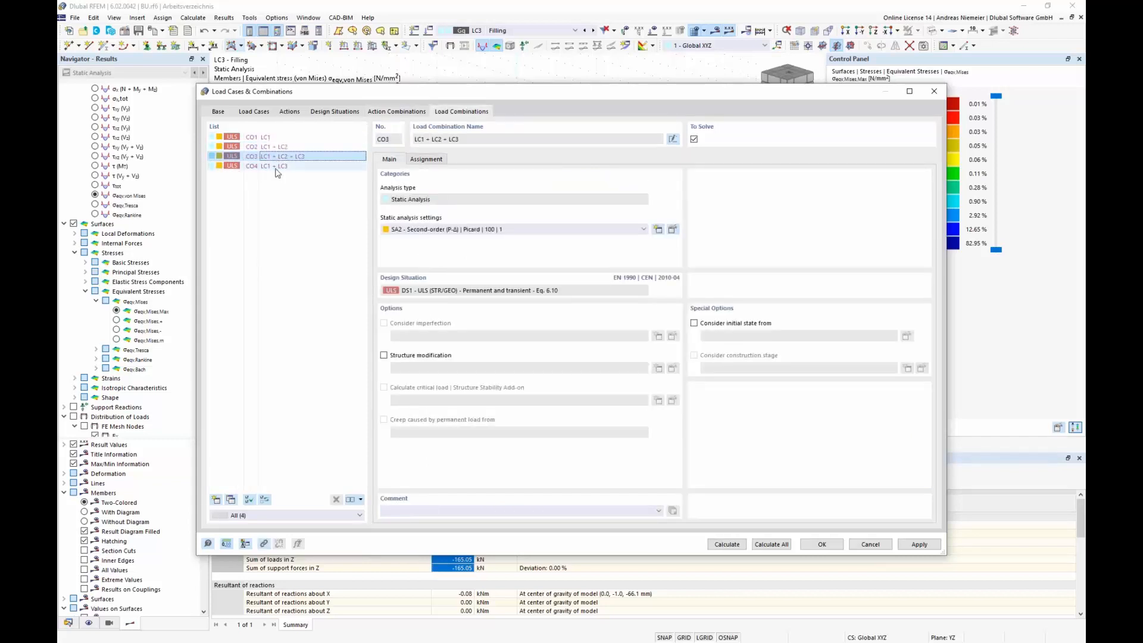
{"action": "left_click", "coordinate": [276, 166]}
{"action": "left_click", "coordinate": [426, 159]}
{"action": "left_click", "coordinate": [274, 138]}
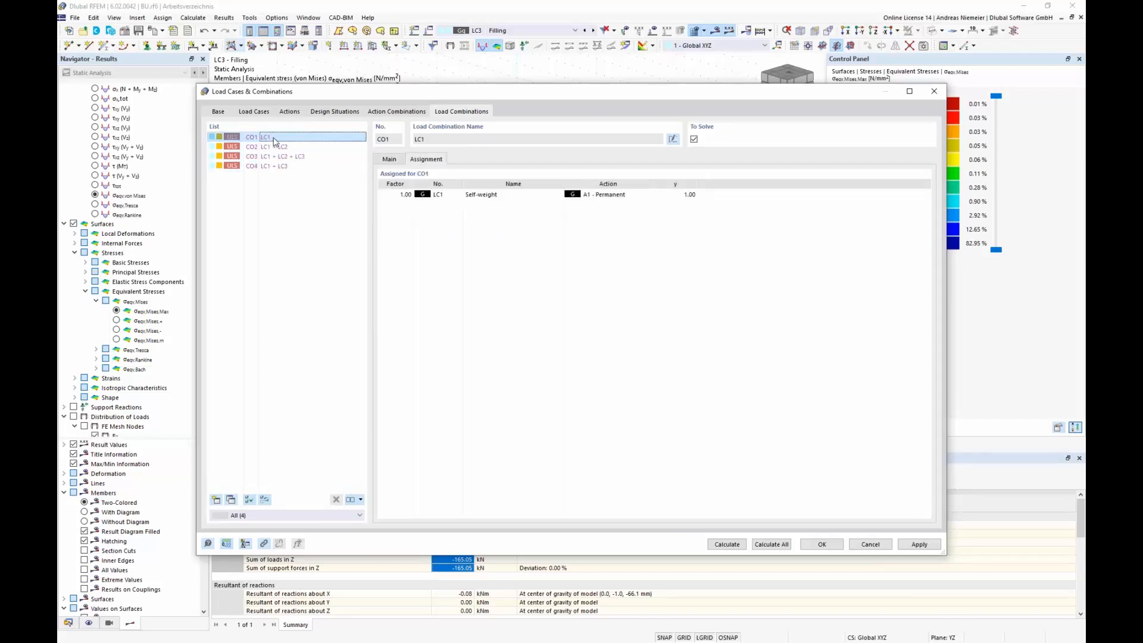
{"action": "left_click", "coordinate": [280, 146]}
{"action": "left_click", "coordinate": [280, 156]}
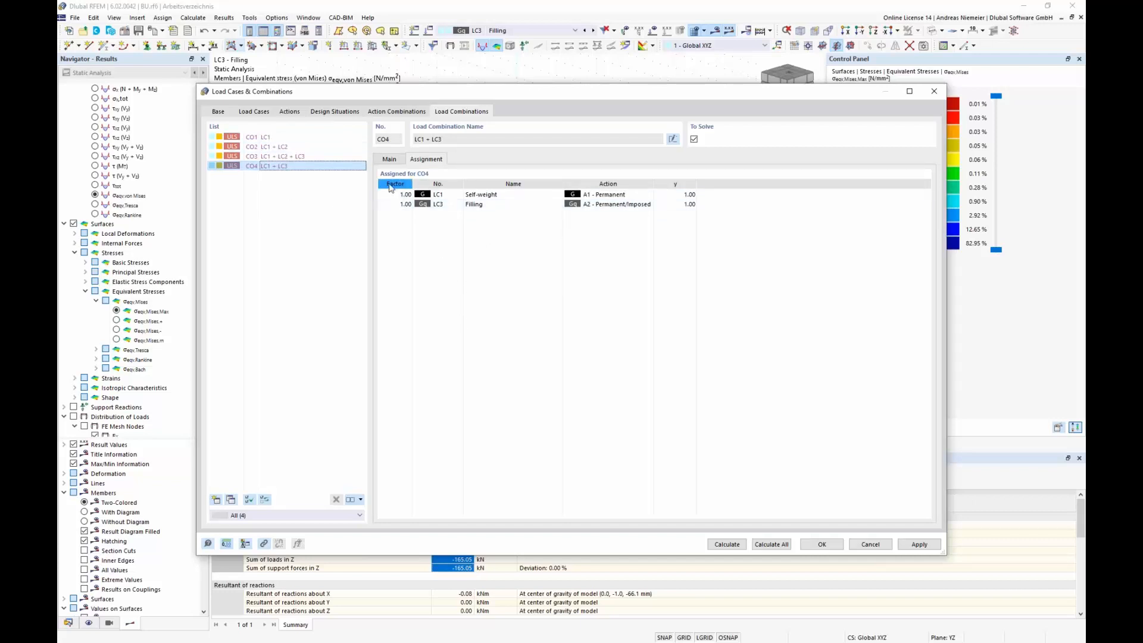
Step: Set the factor of action A1 Permanent in action combination AC1 to 1.35
{"action": "left_click", "coordinate": [398, 111]}
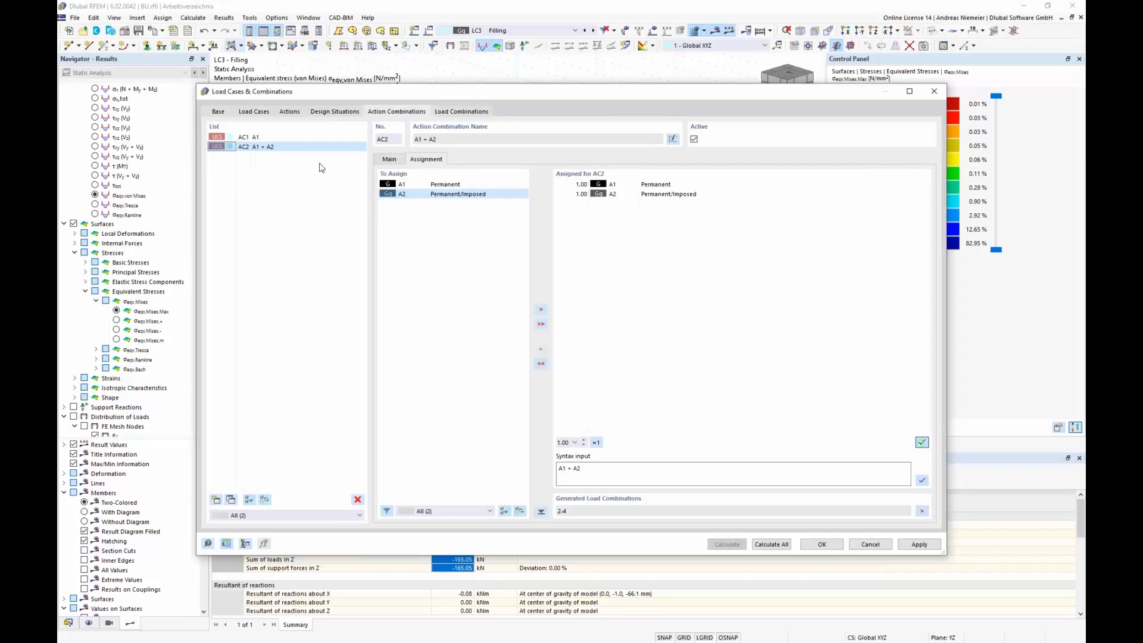
{"action": "left_click", "coordinate": [261, 138]}
{"action": "left_click", "coordinate": [613, 185]}
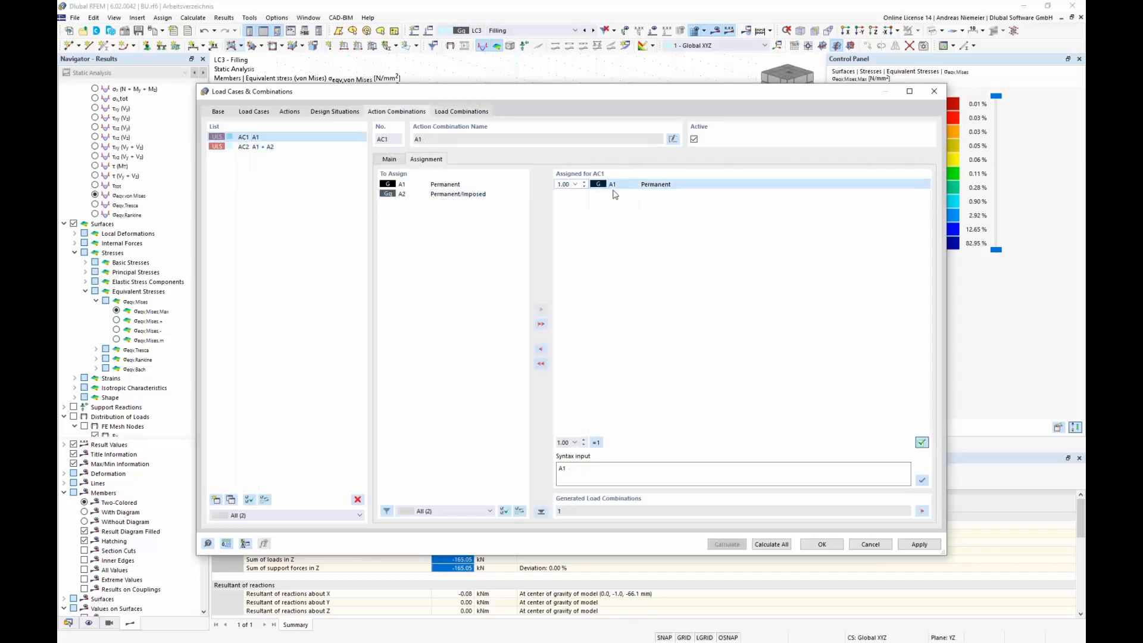
{"action": "type", "text": "1.35"}
Step: Set the factors in action combination AC2 to 1.35 for A1 Permanent and 1.50 for A2 Permanent/Imposed
{"action": "left_click", "coordinate": [255, 147]}
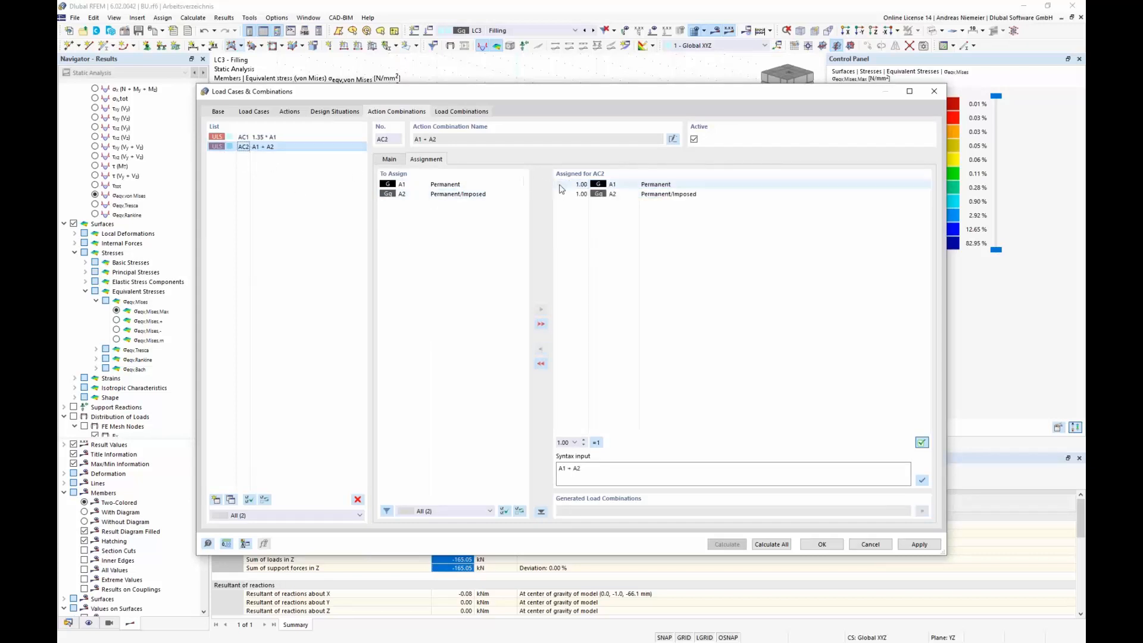
{"action": "left_click", "coordinate": [598, 184]}
{"action": "type", "text": "1.35"}
{"action": "left_click", "coordinate": [581, 194]}
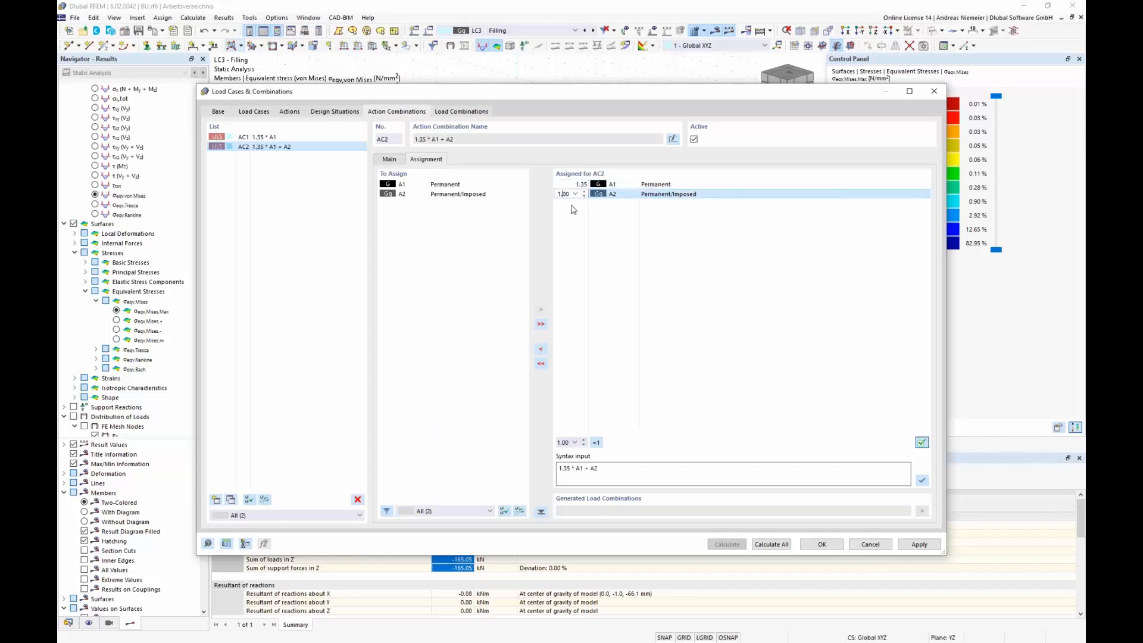
{"action": "type", "text": "5"}
{"action": "left_click", "coordinate": [571, 286]}
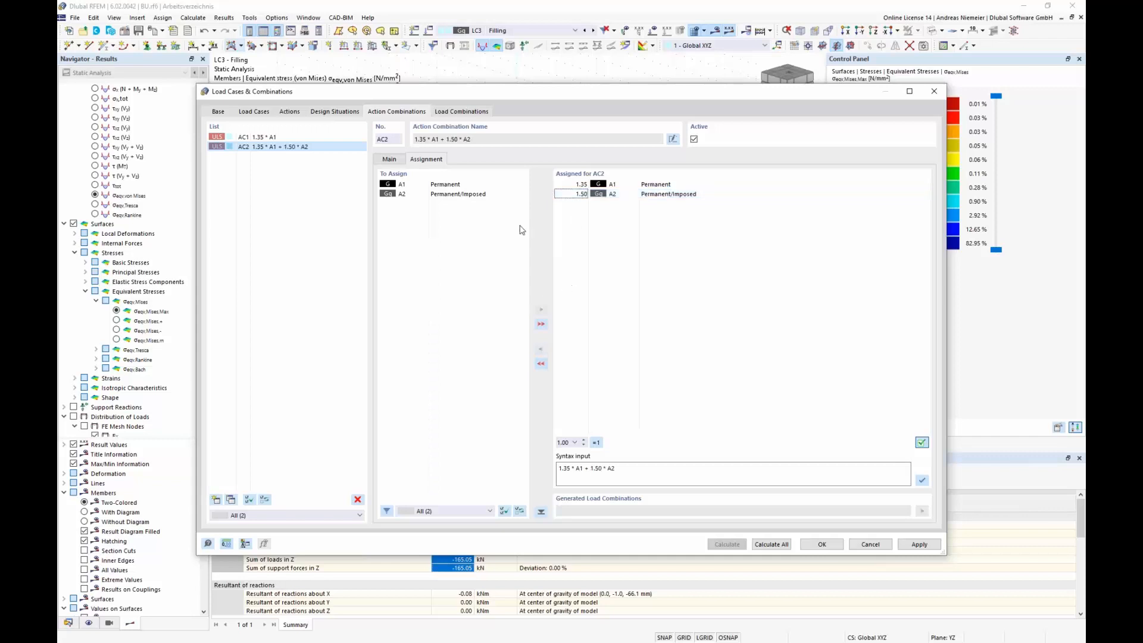
Step: Set the DS1 combination wizard's static analysis settings to SA1 - Geometrically linear, check the regenerated load combinations and accept the definitions
{"action": "left_click", "coordinate": [480, 112]}
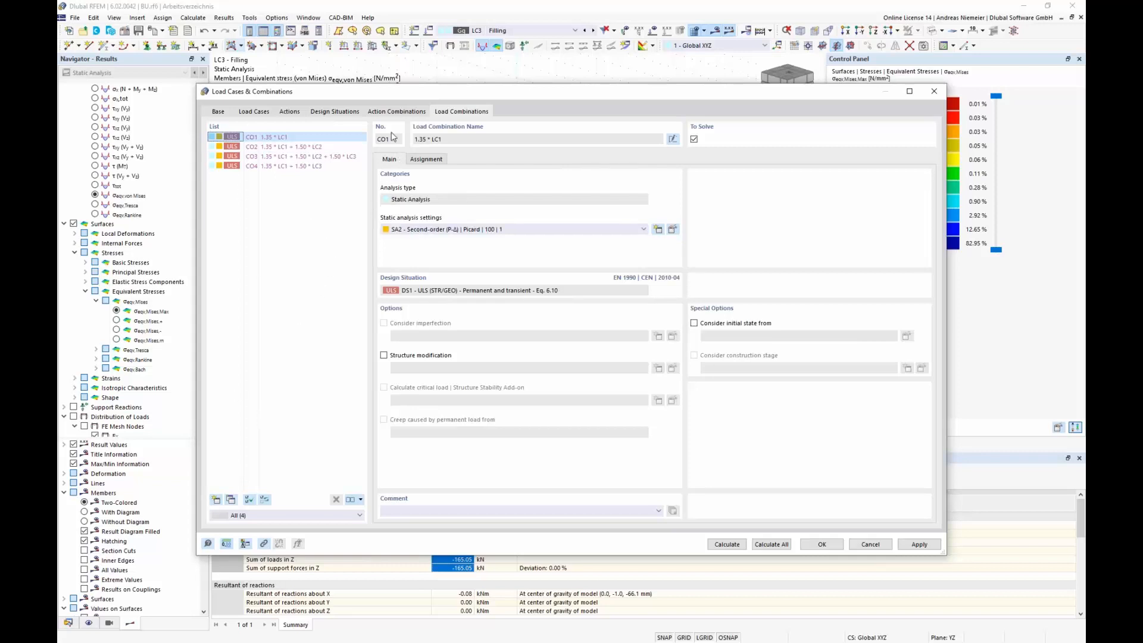
{"action": "left_click", "coordinate": [334, 113]}
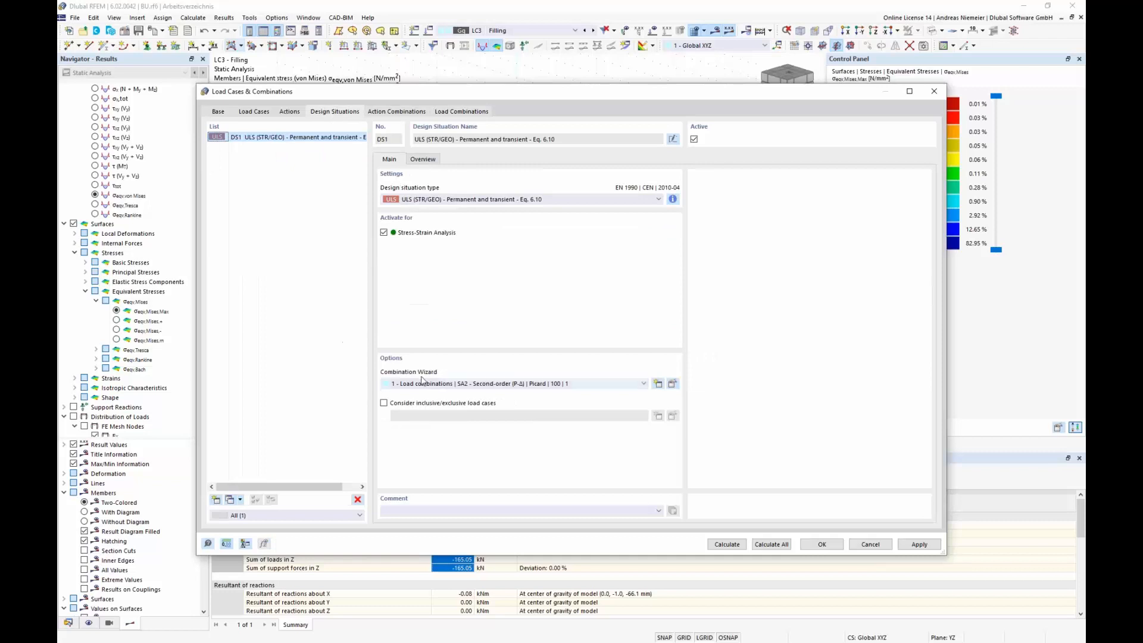
{"action": "left_click", "coordinate": [672, 384]}
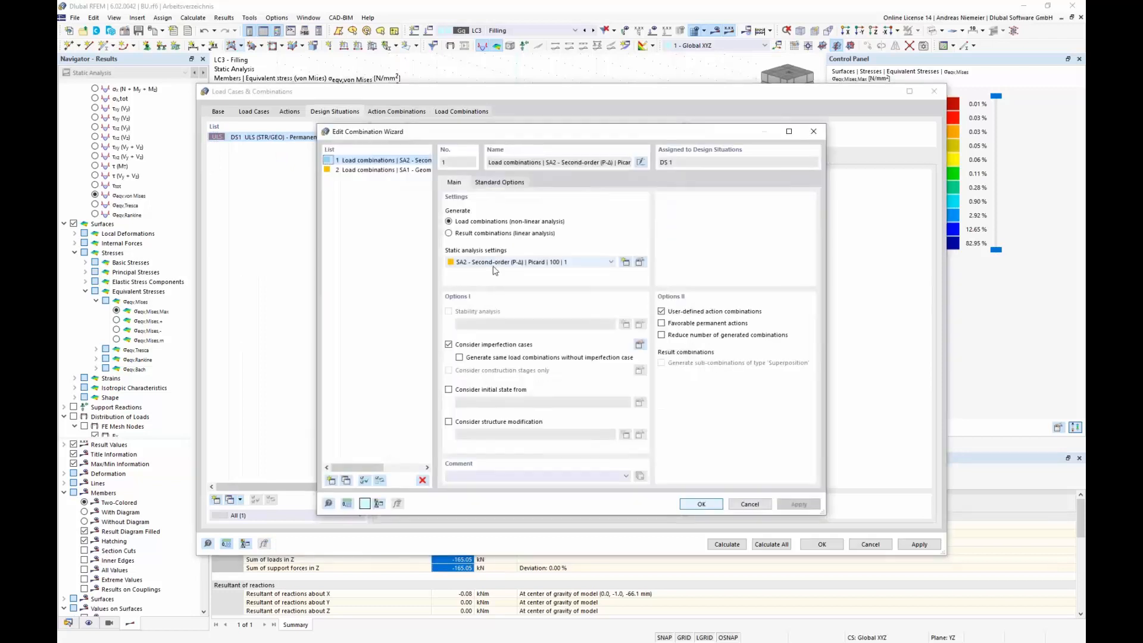
{"action": "left_click", "coordinate": [495, 262]}
{"action": "left_click", "coordinate": [498, 271]}
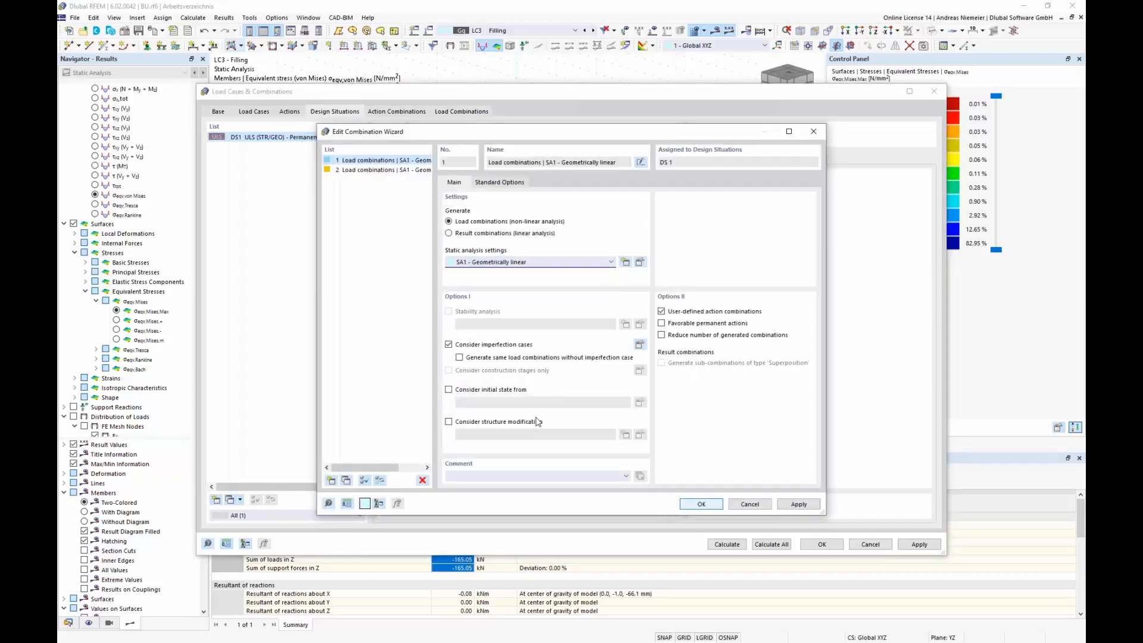
{"action": "left_click", "coordinate": [698, 503]}
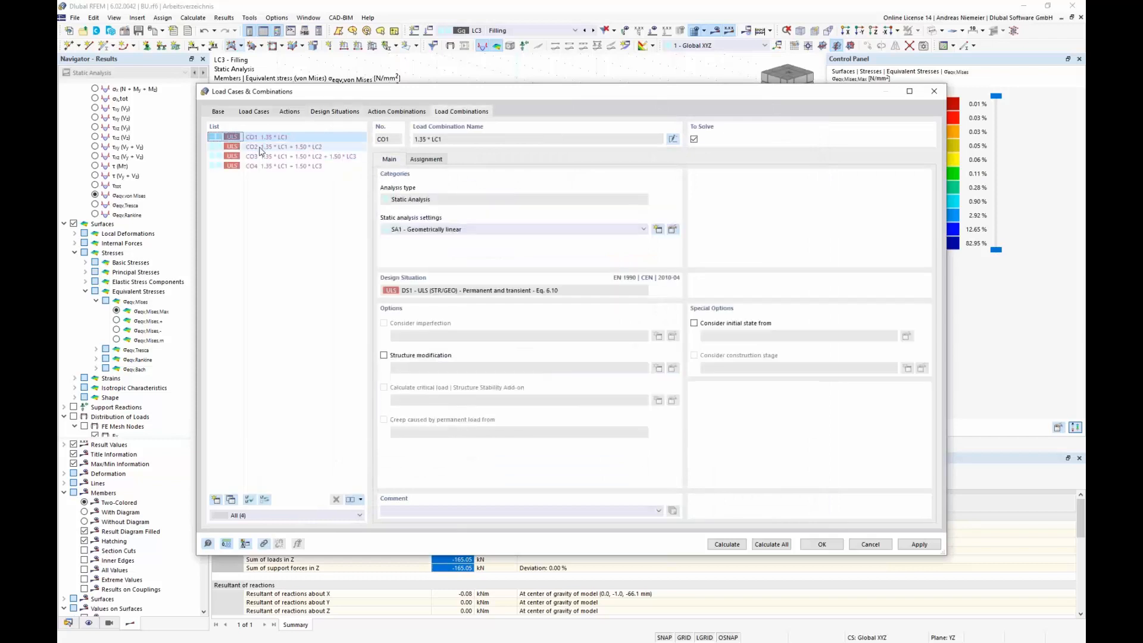
{"action": "left_click", "coordinate": [260, 147]}
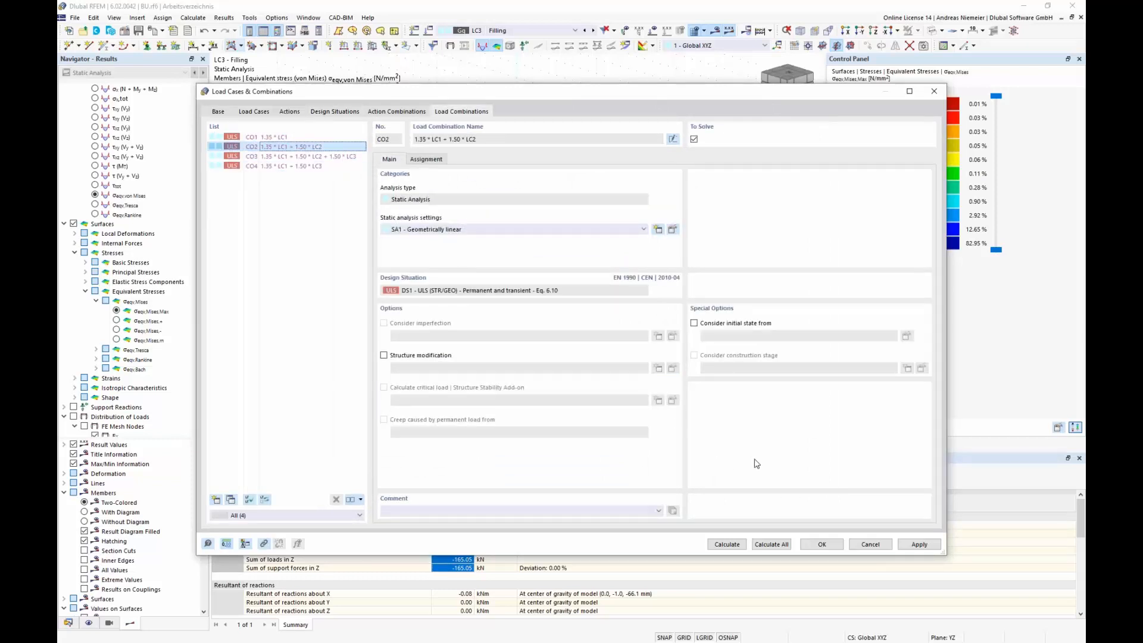
{"action": "left_click", "coordinate": [833, 544]}
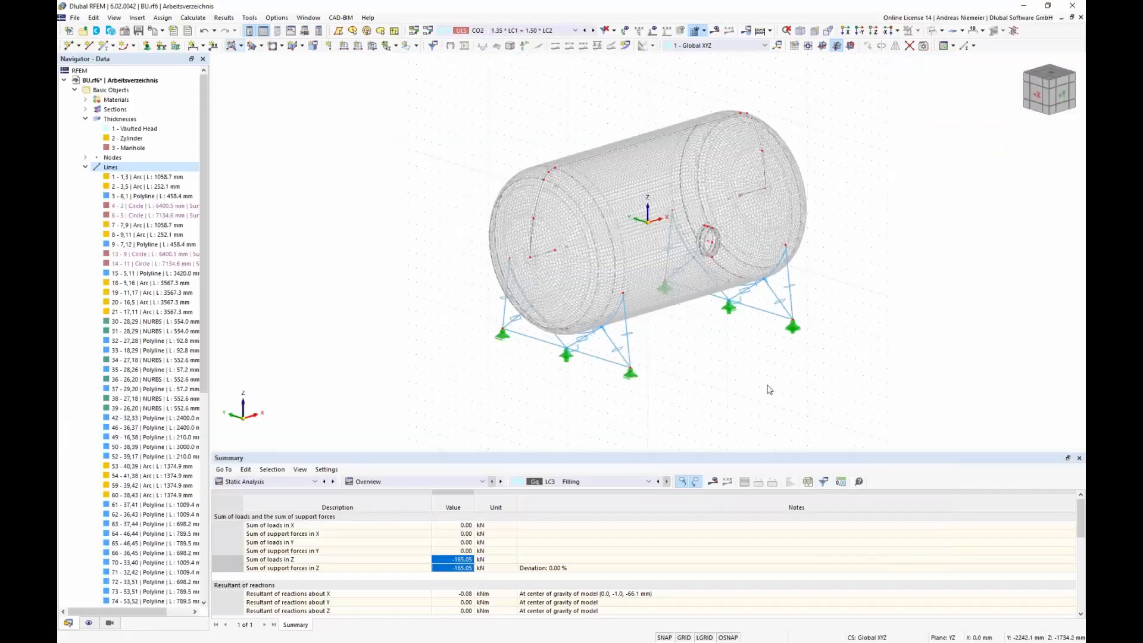
Step: Show the design situations input table of the Stress-Strain Analysis
{"action": "middle_click_drag", "start_coordinate": [767, 390], "coordinate": [725, 416], "text": "ctrl"}
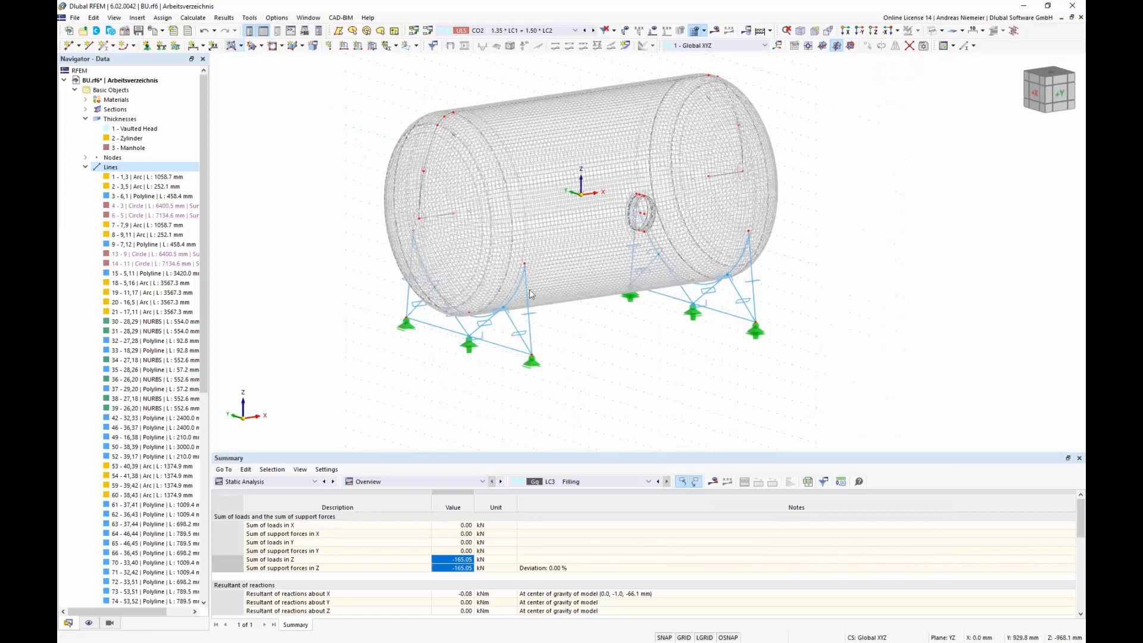
{"action": "left_click", "coordinate": [280, 481]}
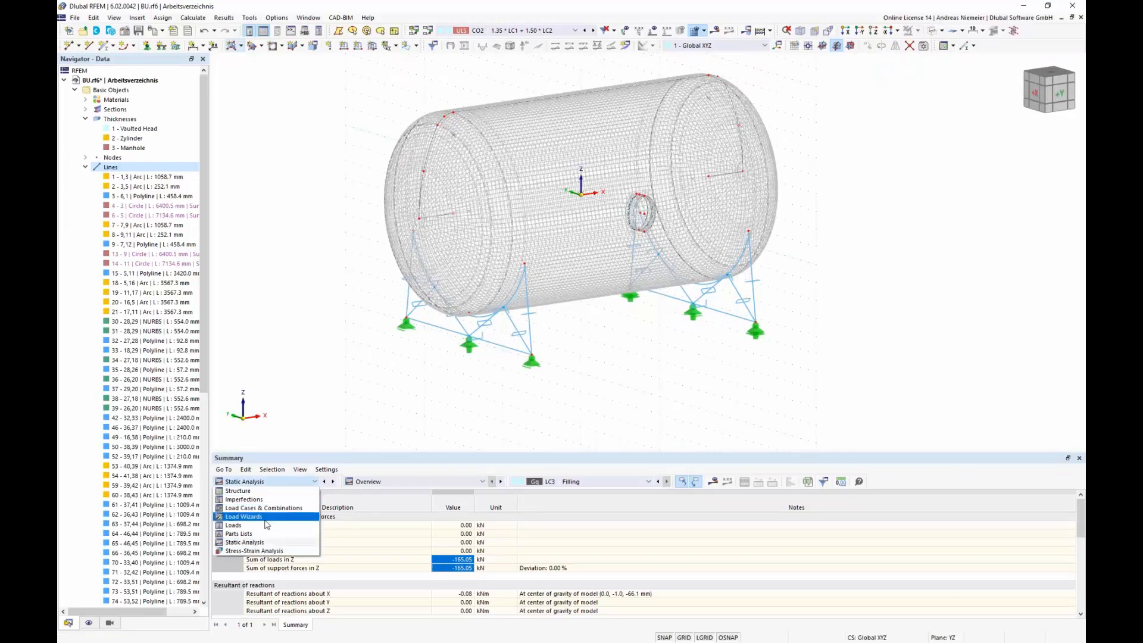
{"action": "left_click", "coordinate": [257, 551]}
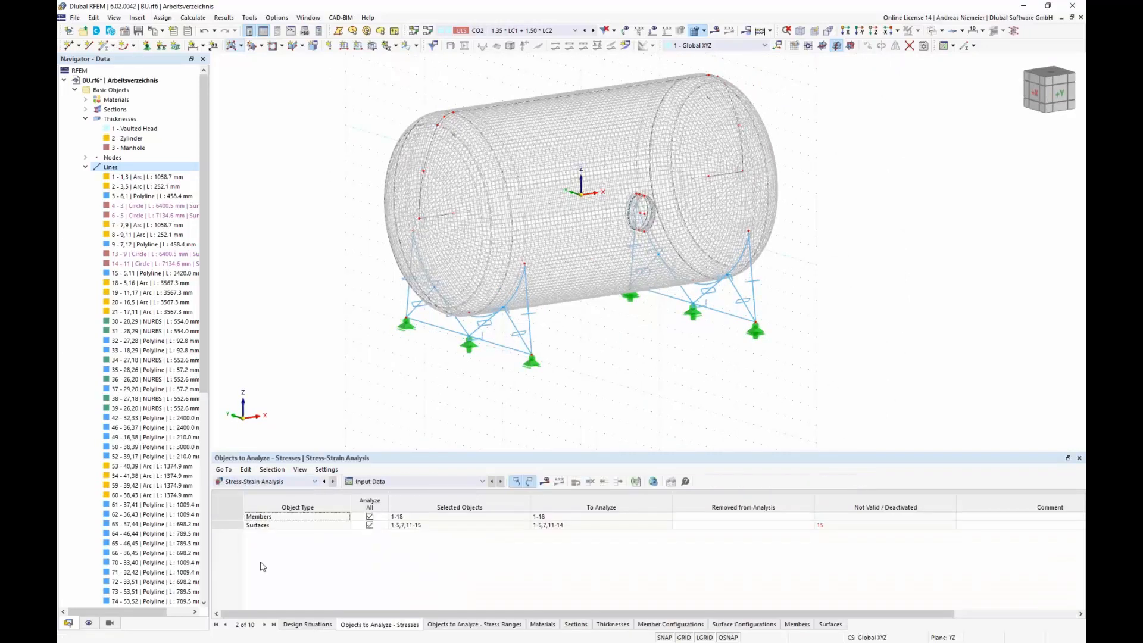
{"action": "left_click", "coordinate": [307, 624]}
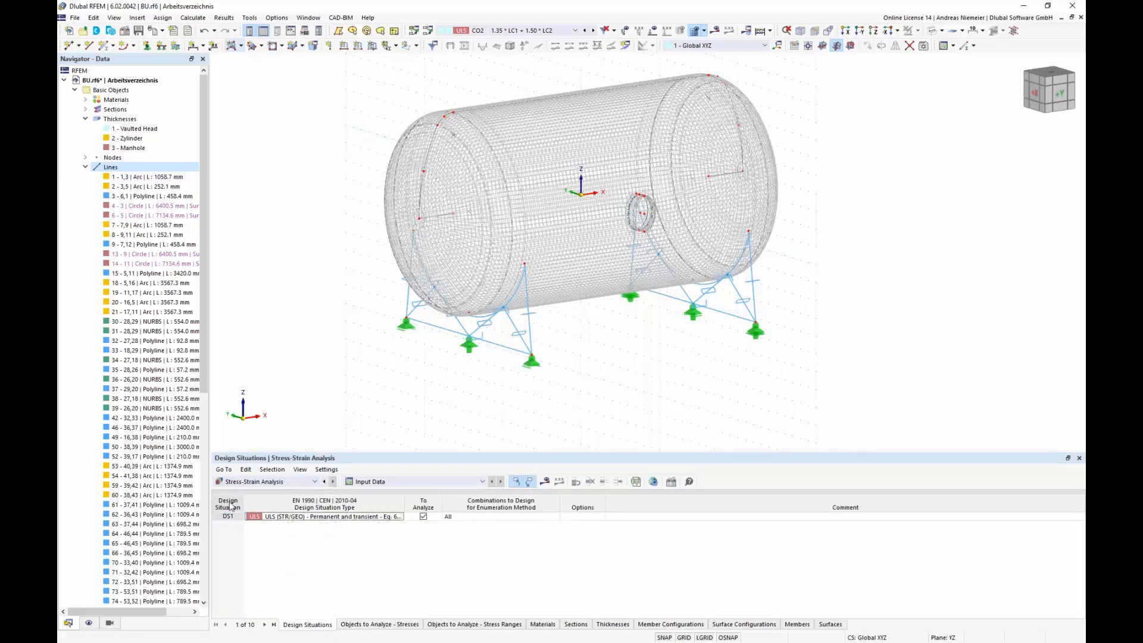
Step: Deactivate the Stress-Strain Analysis for design situation DS1, apply it, and activate it again
{"action": "left_click", "coordinate": [428, 31]}
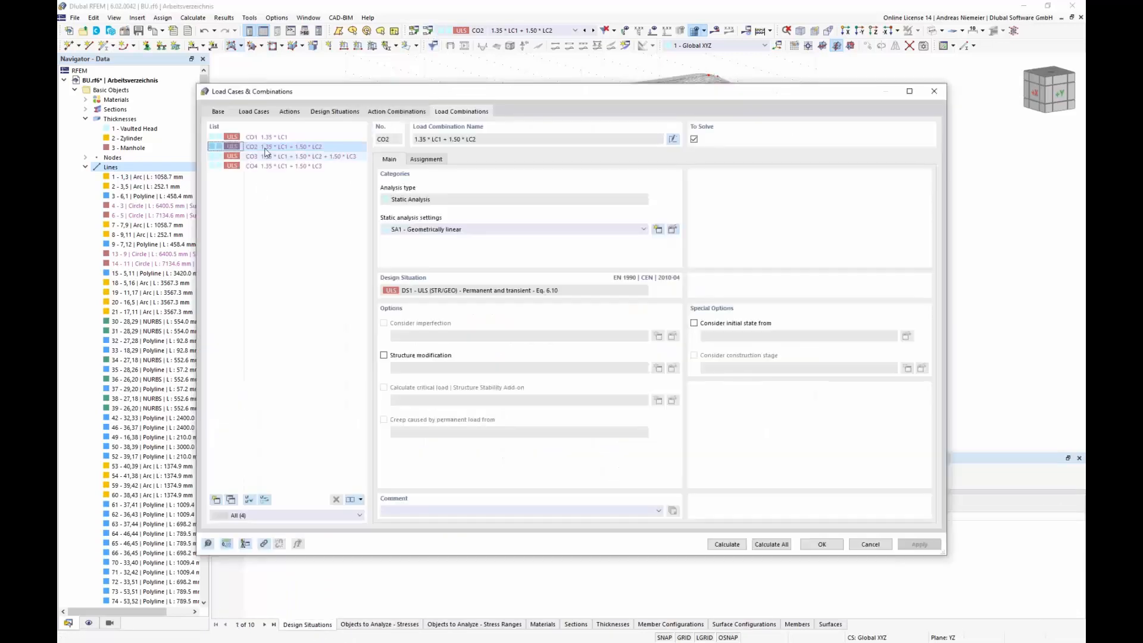
{"action": "left_click", "coordinate": [335, 112]}
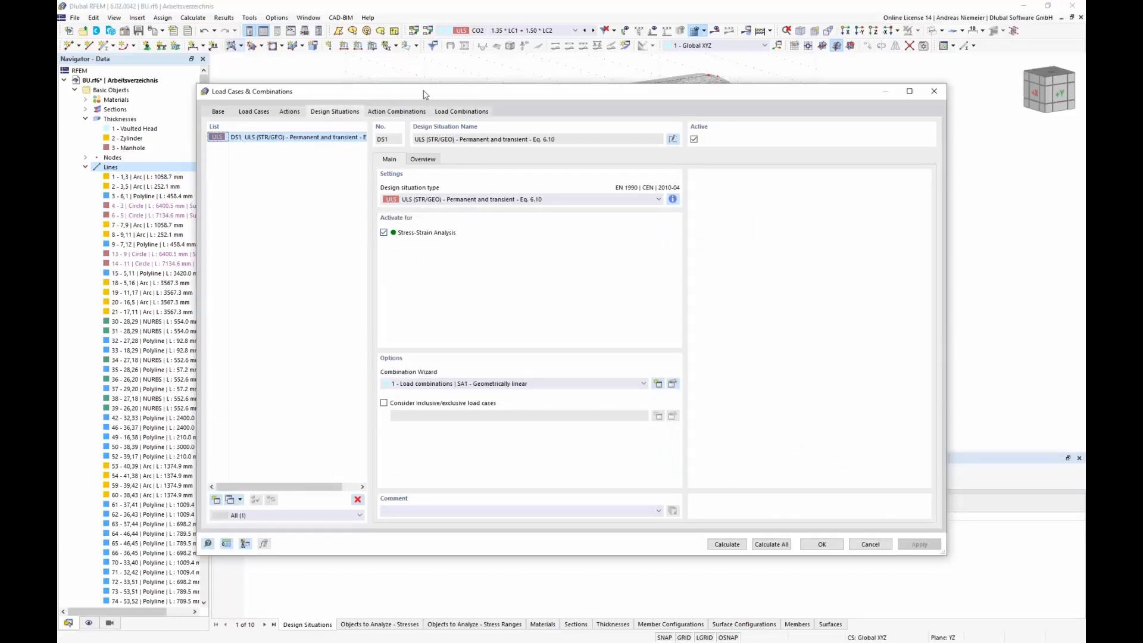
{"action": "left_click_drag", "start_coordinate": [423, 94], "coordinate": [444, 23]}
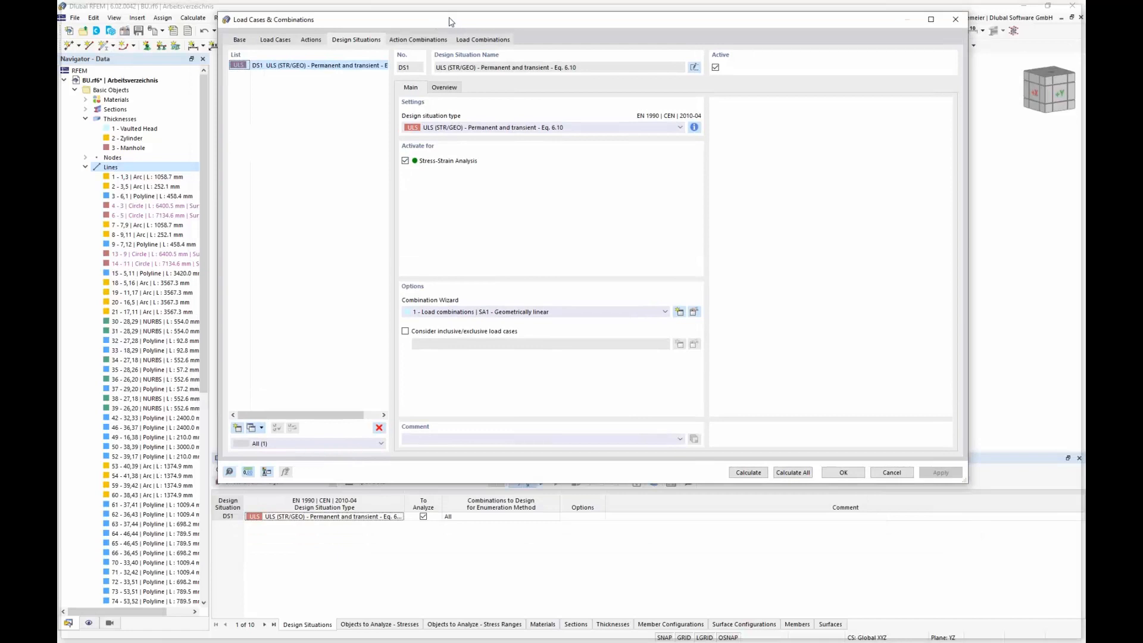
{"action": "left_click", "coordinate": [406, 160]}
{"action": "left_click", "coordinate": [940, 472]}
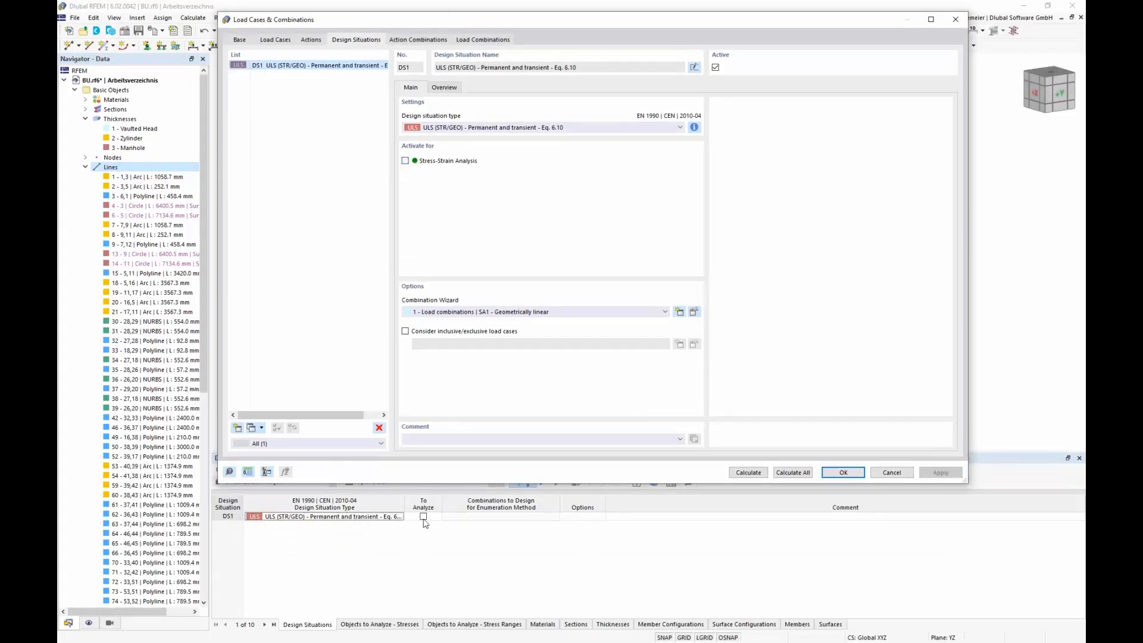
{"action": "left_click", "coordinate": [405, 161]}
{"action": "left_click", "coordinate": [940, 472]}
{"action": "left_click", "coordinate": [843, 472]}
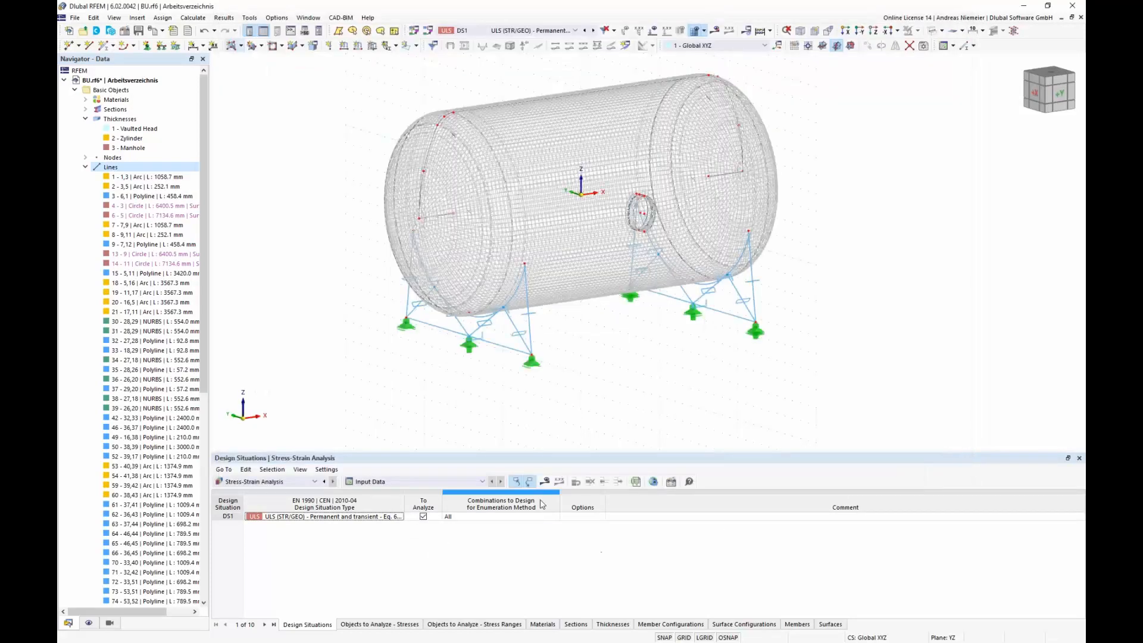
Step: Calculate the Stress-Strain Analysis and display its results on the vessel
{"action": "left_click", "coordinate": [547, 484]}
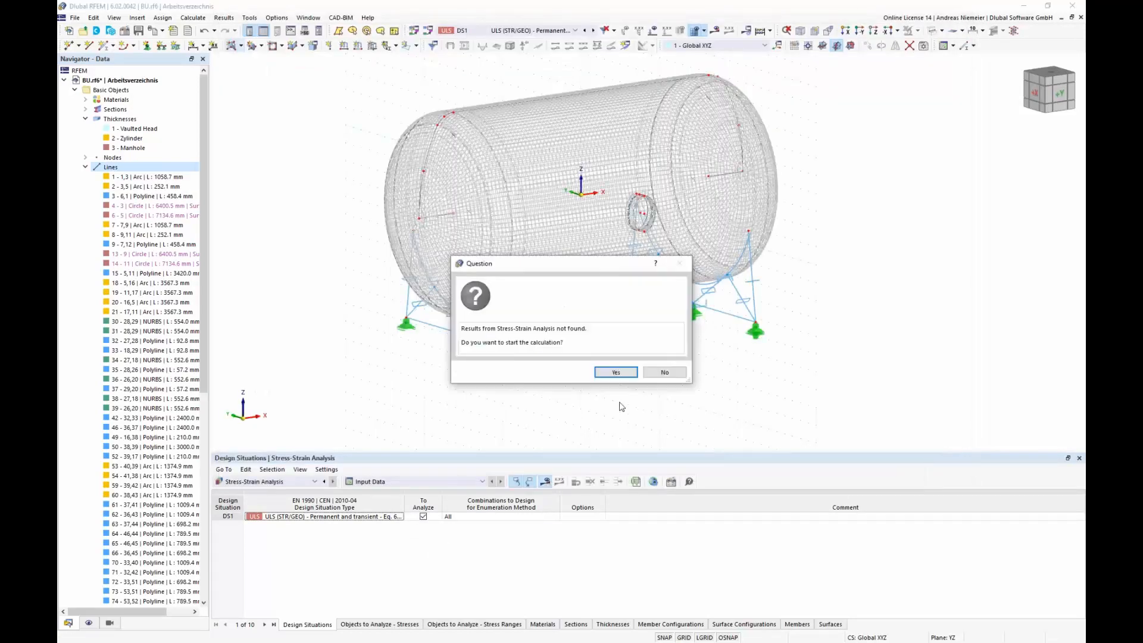
{"action": "left_click", "coordinate": [617, 372]}
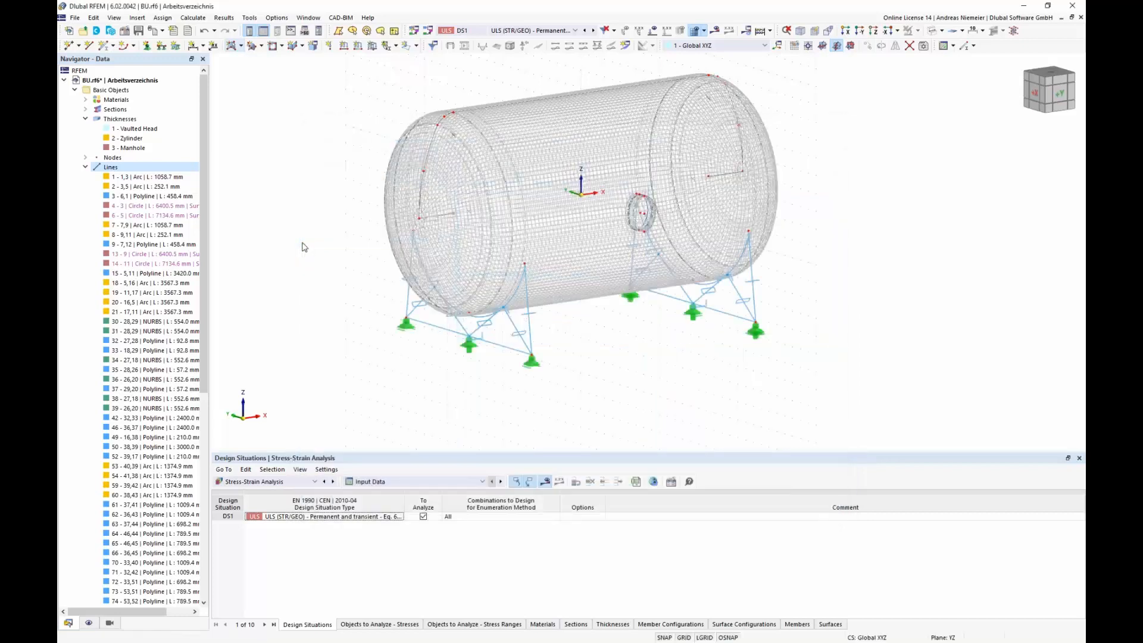
{"action": "scroll", "coordinate": [481, 308], "scroll_direction": "up", "scroll_amount": 1}
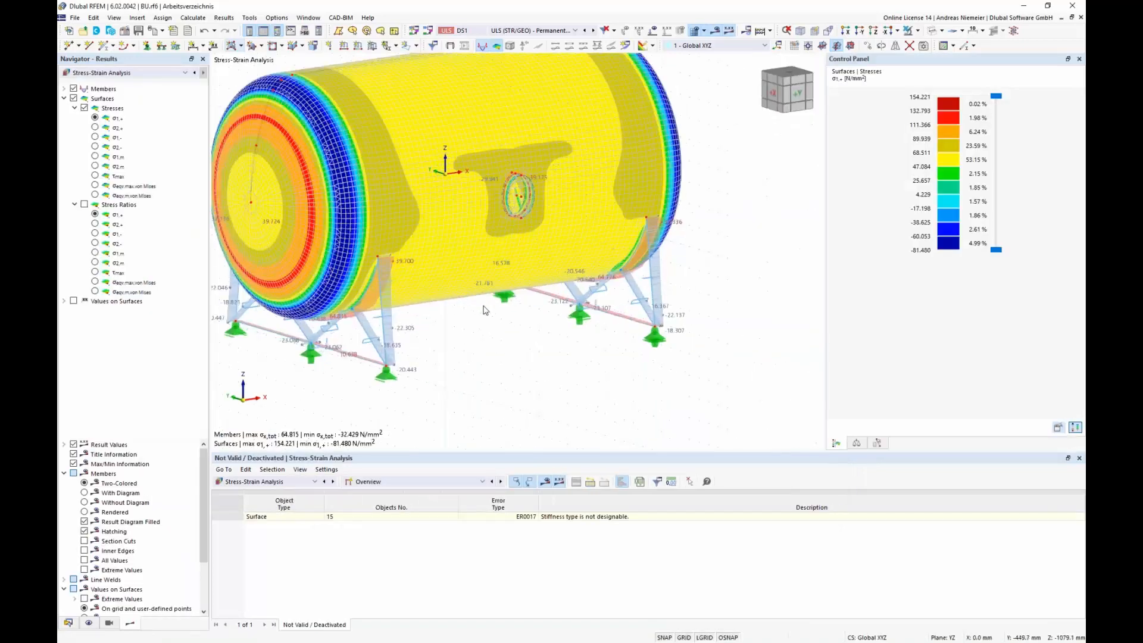
Step: Hide the surface results of the Stress-Strain Analysis and inspect the total normal stresses on the saddle support members alone
{"action": "middle_click_drag", "start_coordinate": [485, 310], "coordinate": [474, 283]}
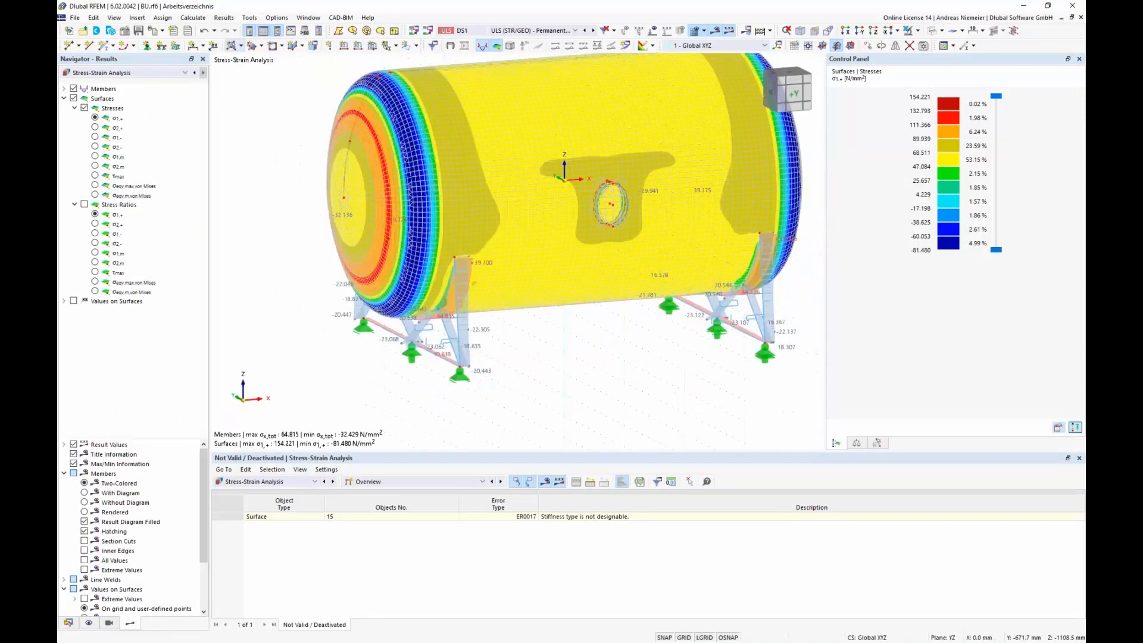
{"action": "scroll", "coordinate": [582, 340], "scroll_direction": "down", "scroll_amount": 1}
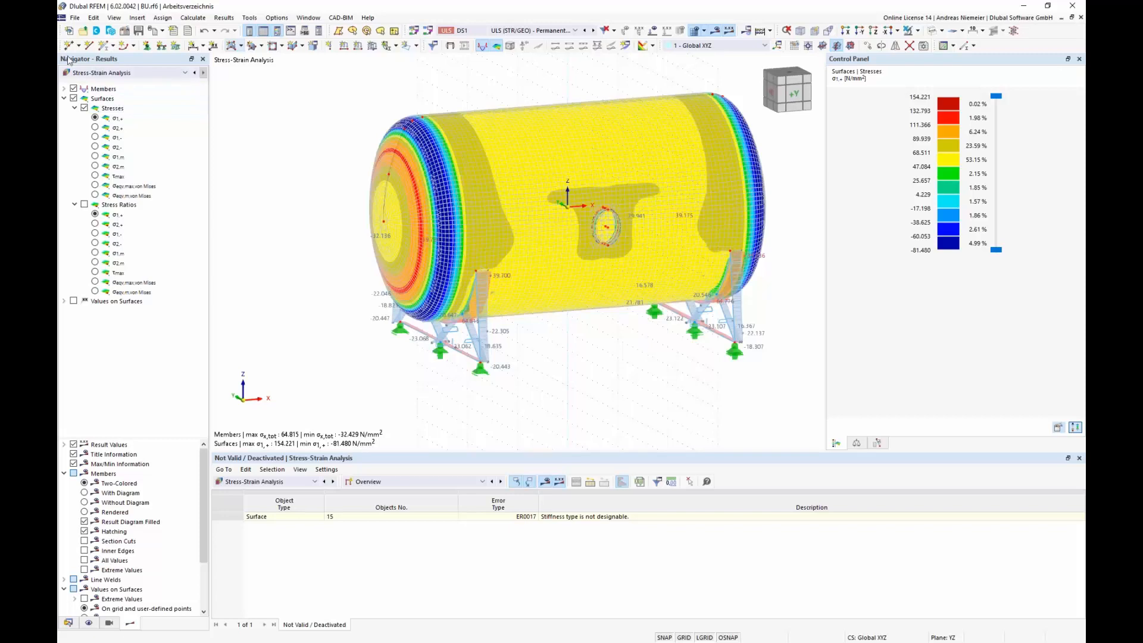
{"action": "left_click", "coordinate": [64, 99]}
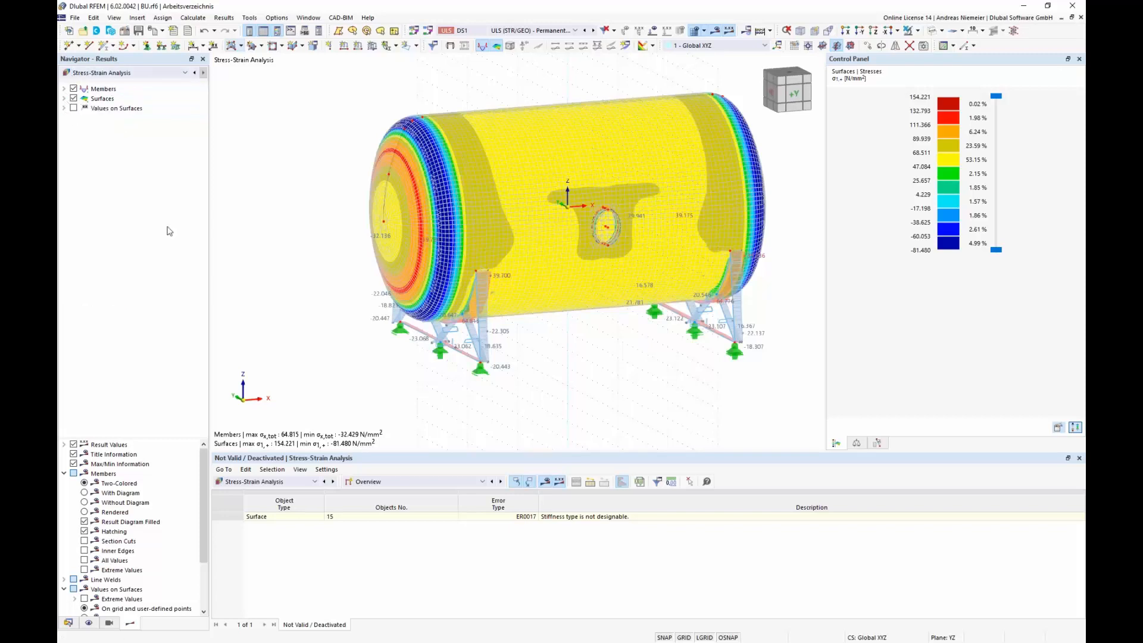
{"action": "left_click", "coordinate": [95, 73]}
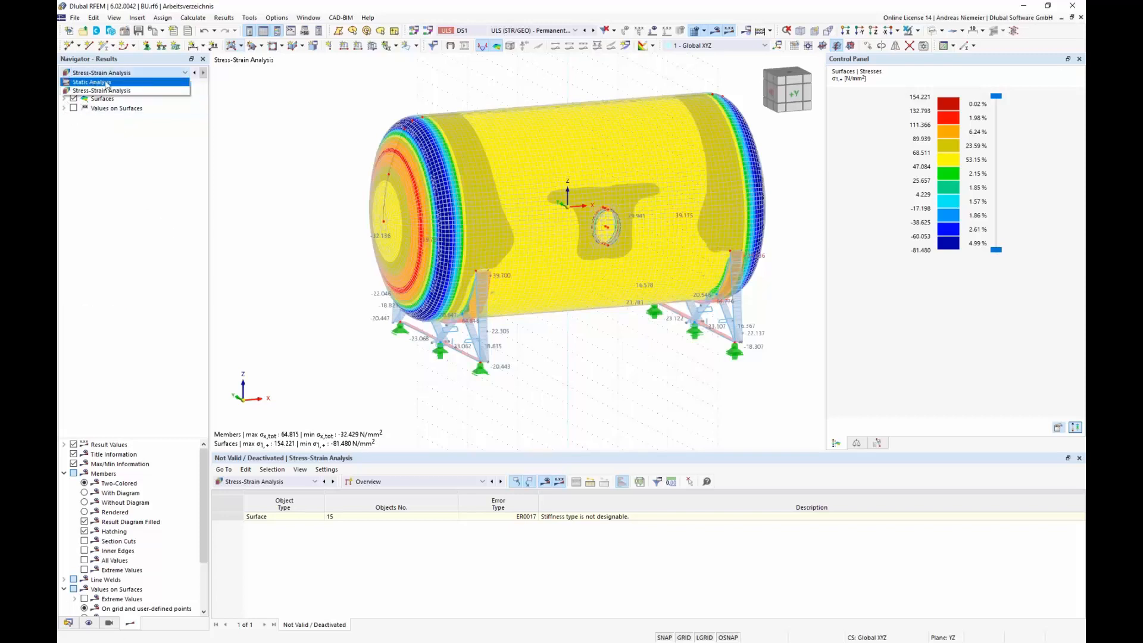
{"action": "left_click", "coordinate": [108, 91]}
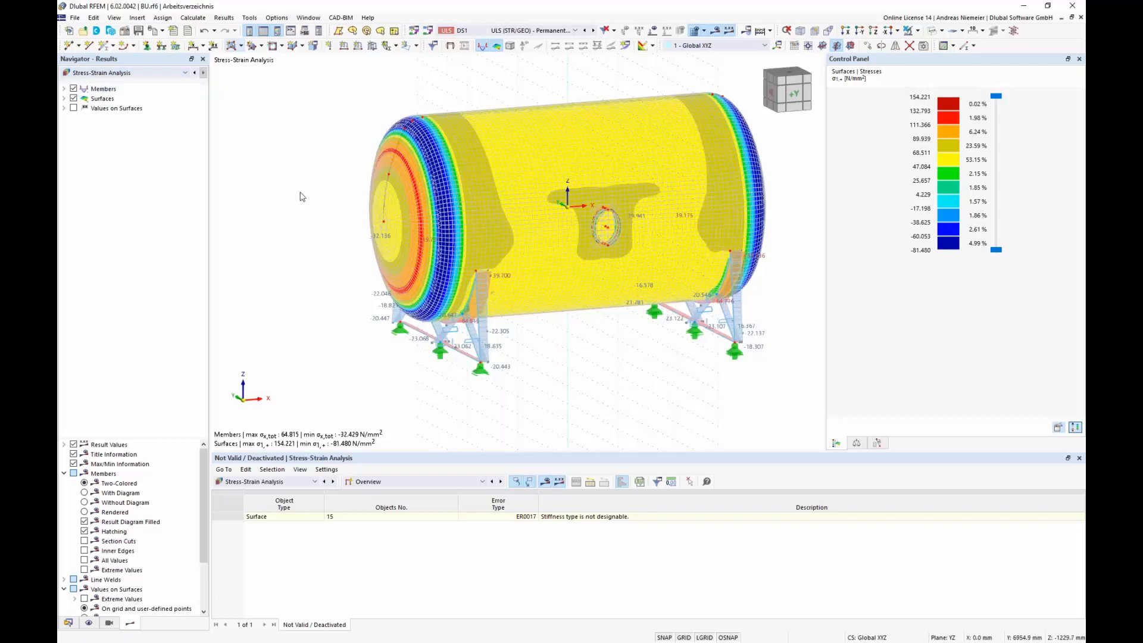
{"action": "left_click", "coordinate": [64, 89]}
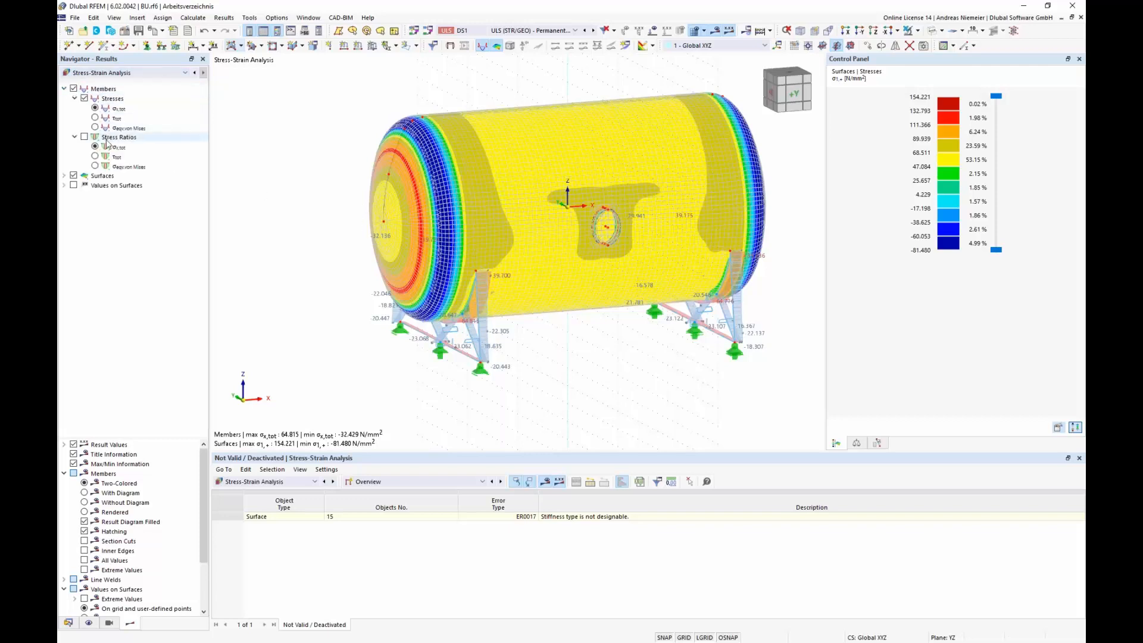
{"action": "left_click", "coordinate": [74, 175]}
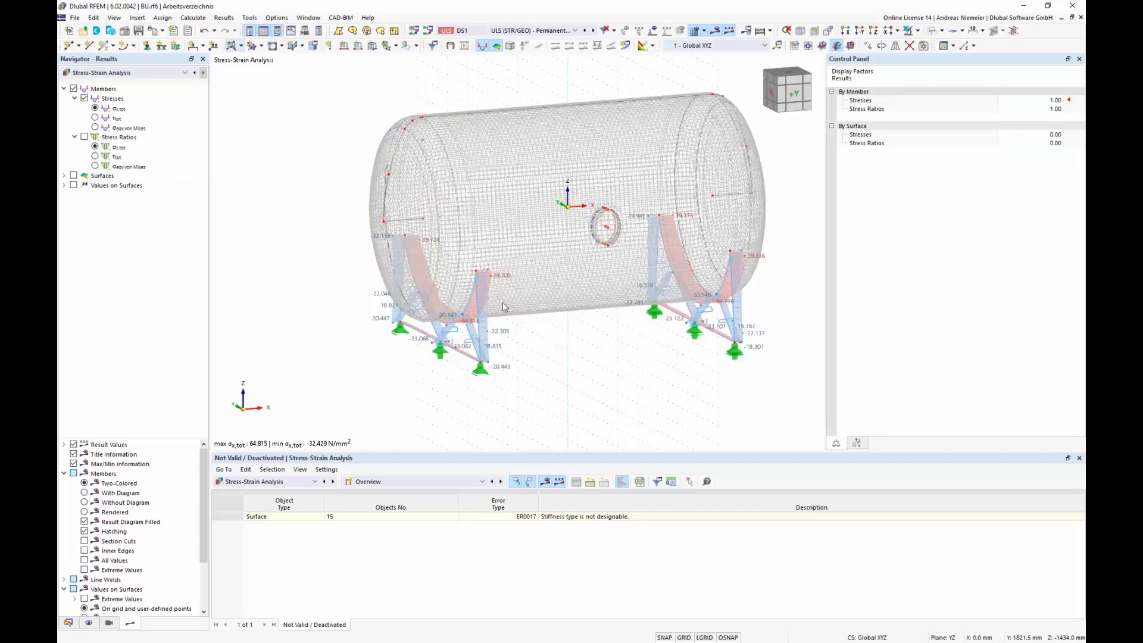
{"action": "scroll", "coordinate": [503, 307], "scroll_direction": "up", "scroll_amount": 3}
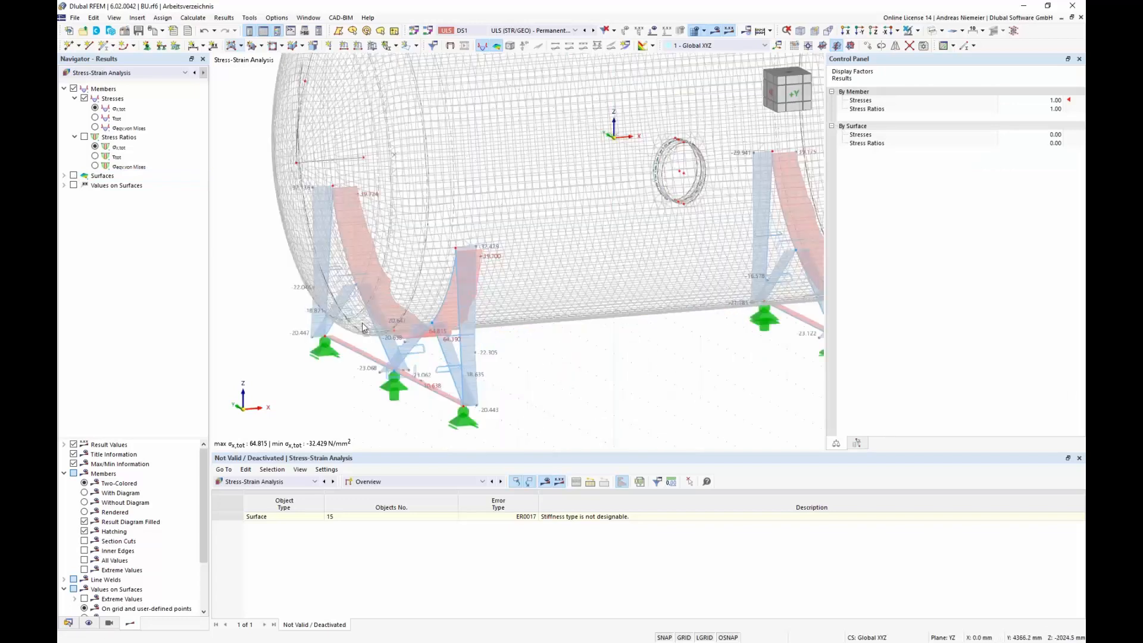
{"action": "scroll", "coordinate": [363, 326], "scroll_direction": "down", "scroll_amount": 4}
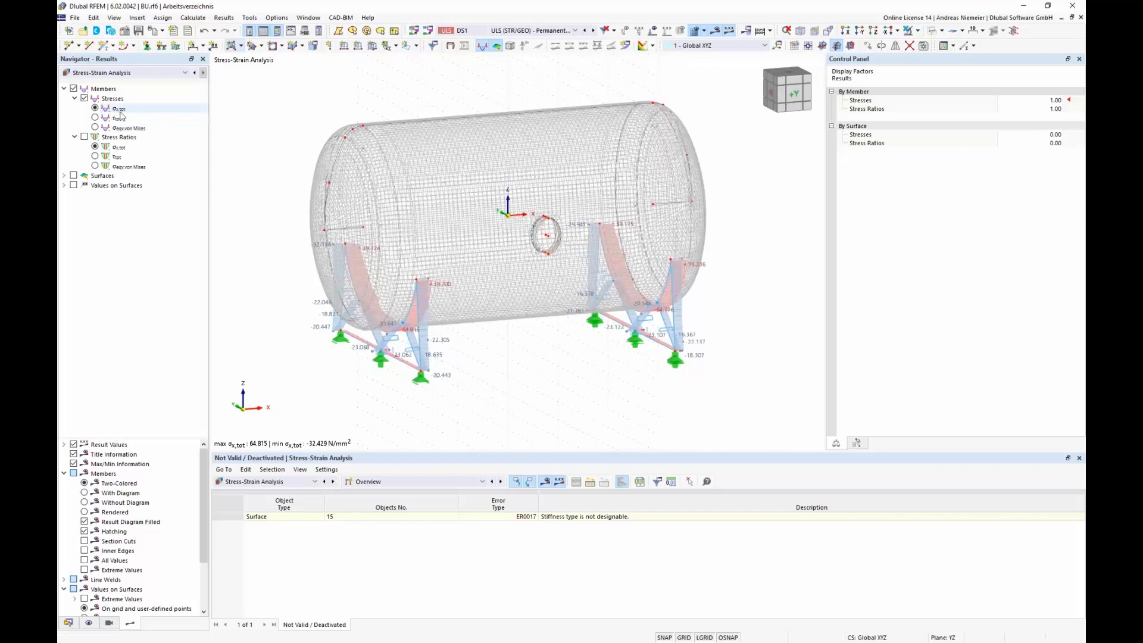
Step: Display the members' total shear stress, their equivalent von Mises stress, and the stress ratio of the total normal stress
{"action": "left_click", "coordinate": [95, 118]}
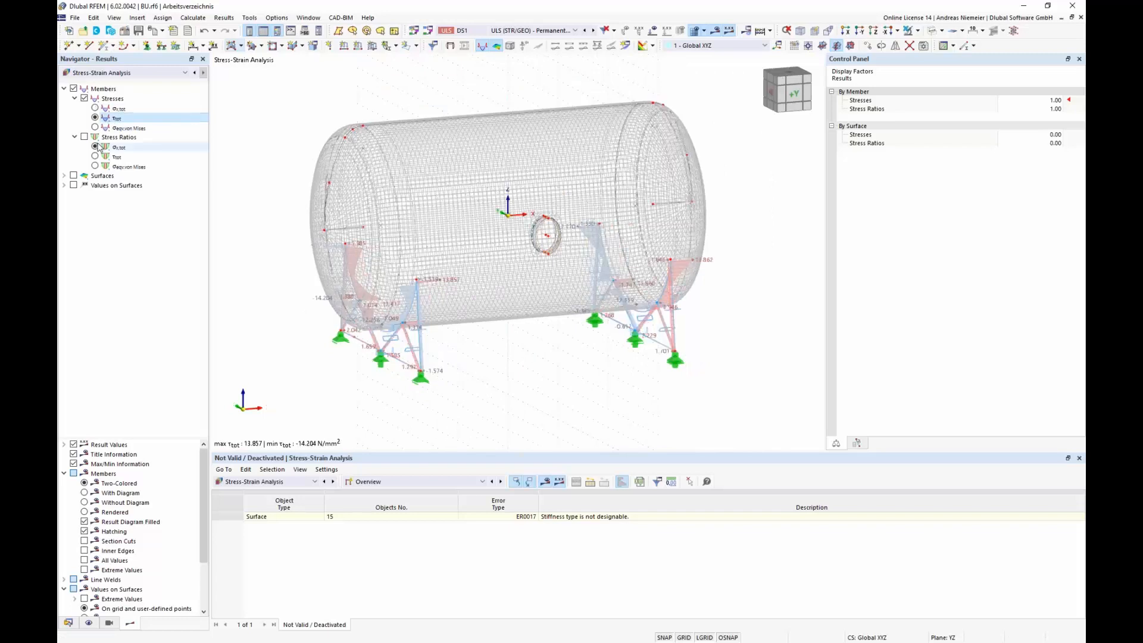
{"action": "left_click", "coordinate": [95, 128]}
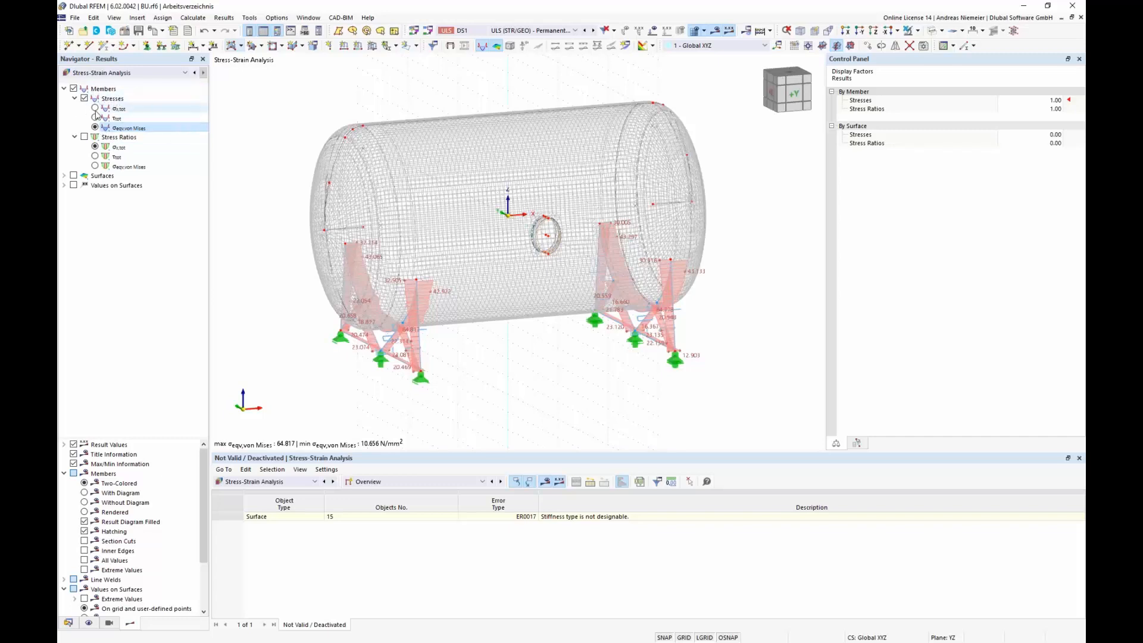
{"action": "left_click", "coordinate": [84, 137]}
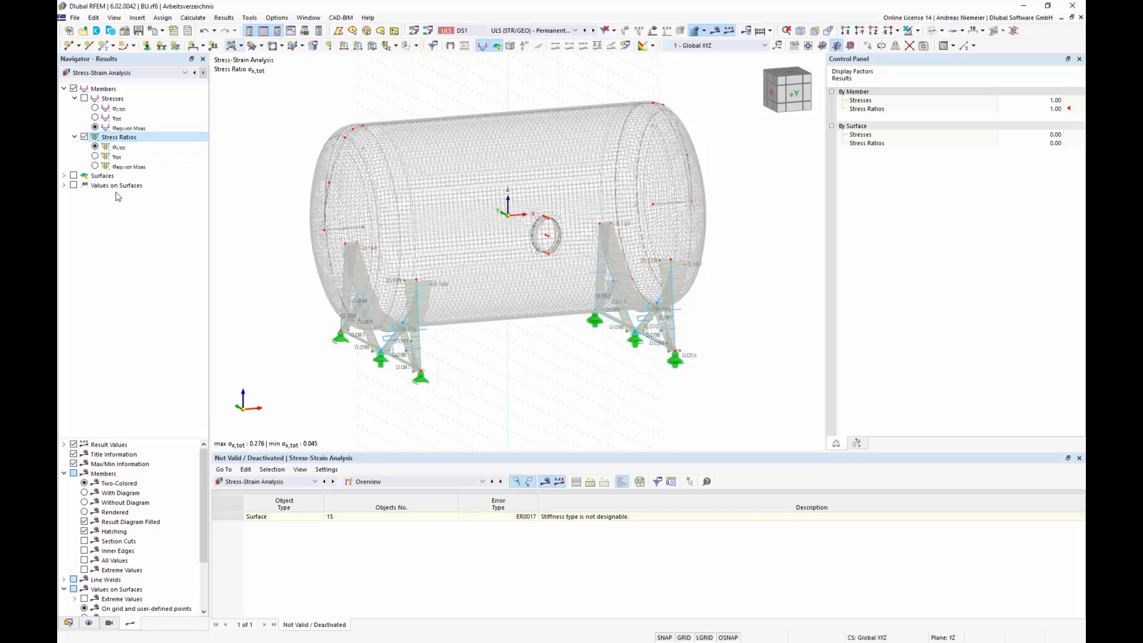
Step: Hide the member results and display the surface stresses, switching them to the stress ratios of σ1,+ on the vessel
{"action": "left_click", "coordinate": [74, 89]}
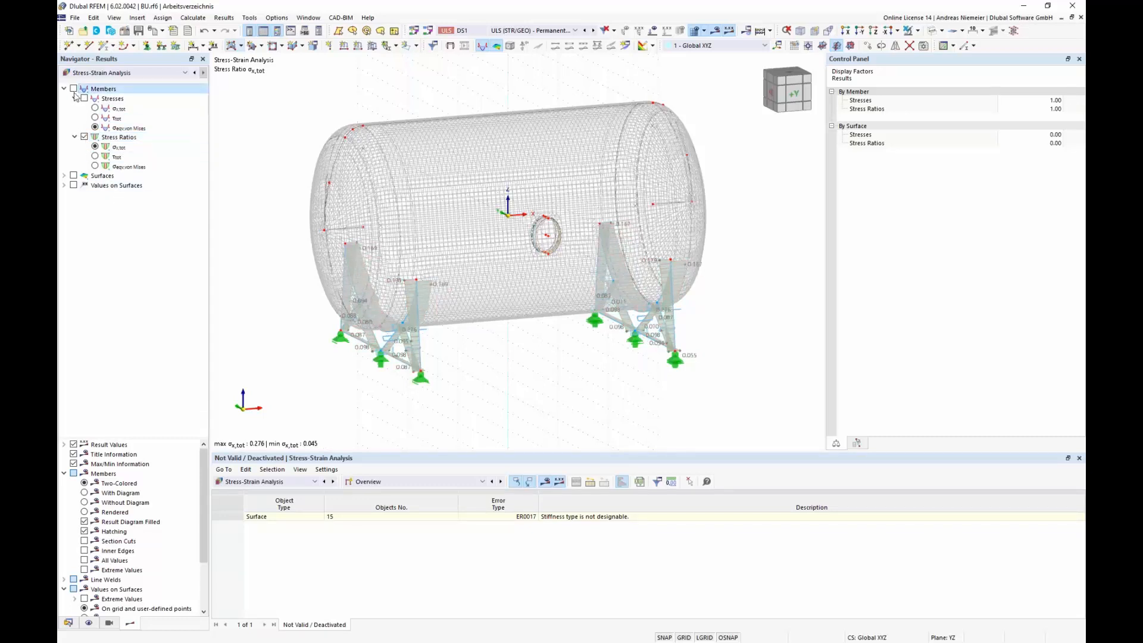
{"action": "left_click", "coordinate": [63, 176]}
{"action": "left_click", "coordinate": [74, 176]}
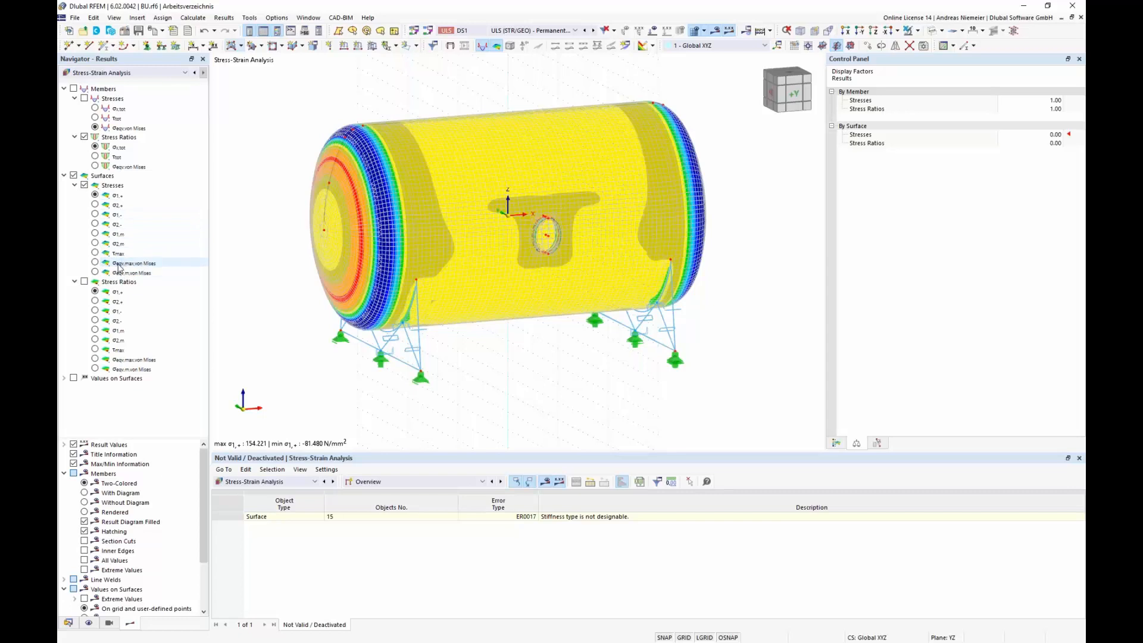
{"action": "left_click", "coordinate": [84, 282]}
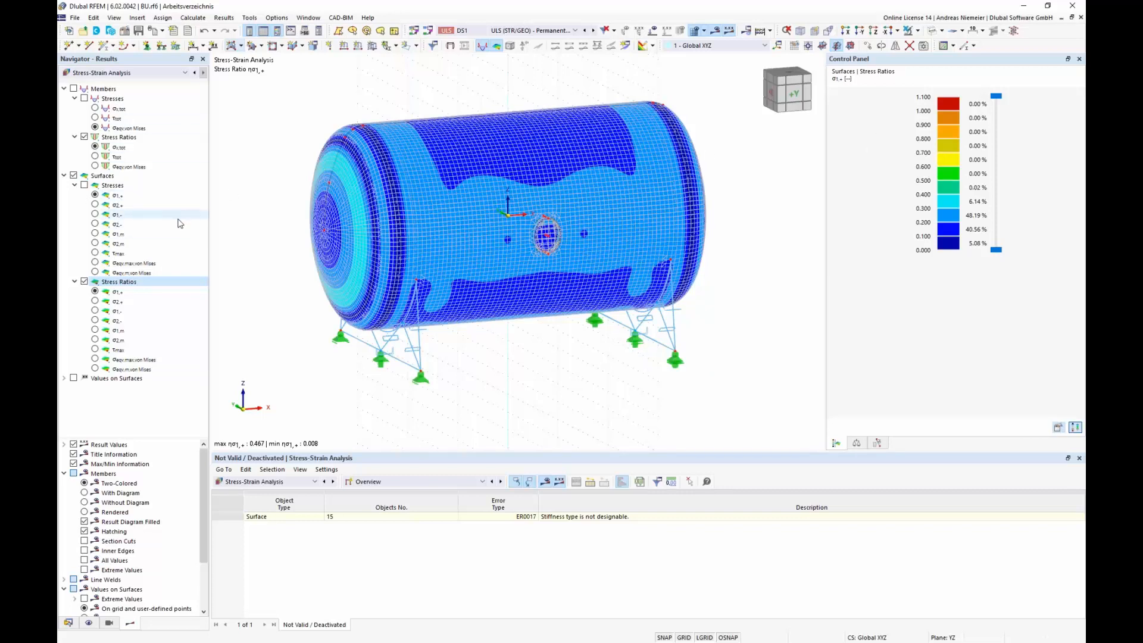
{"action": "left_click", "coordinate": [63, 176]}
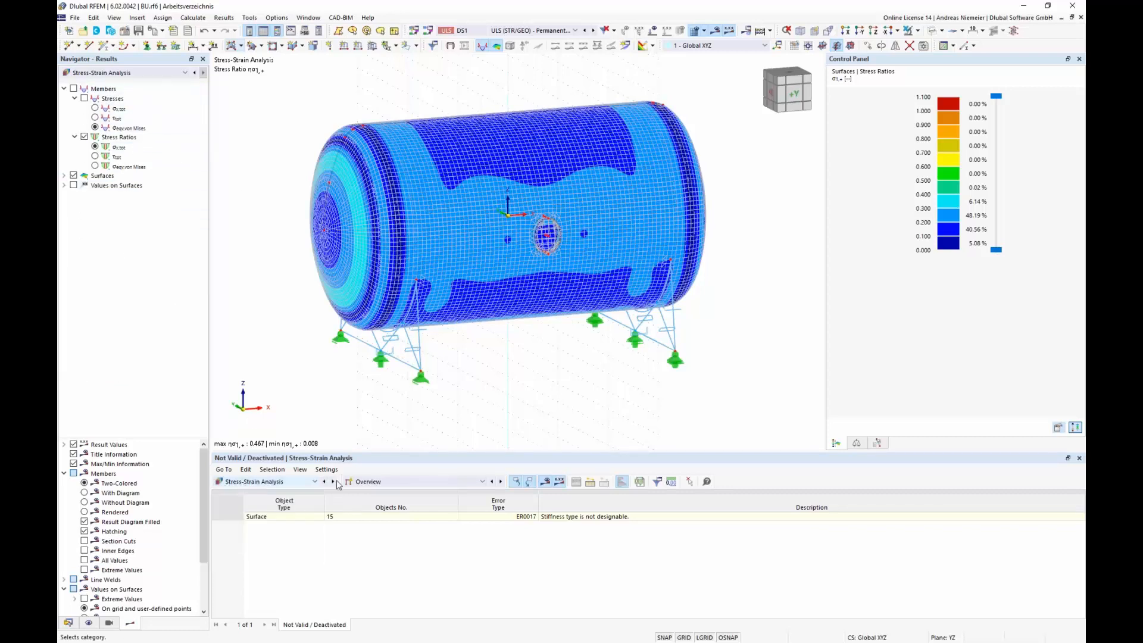
Step: Edit the Default member configuration in the Stress-Strain Analysis input data so that only the equivalent von Mises stress is calculated
{"action": "left_click", "coordinate": [354, 483]}
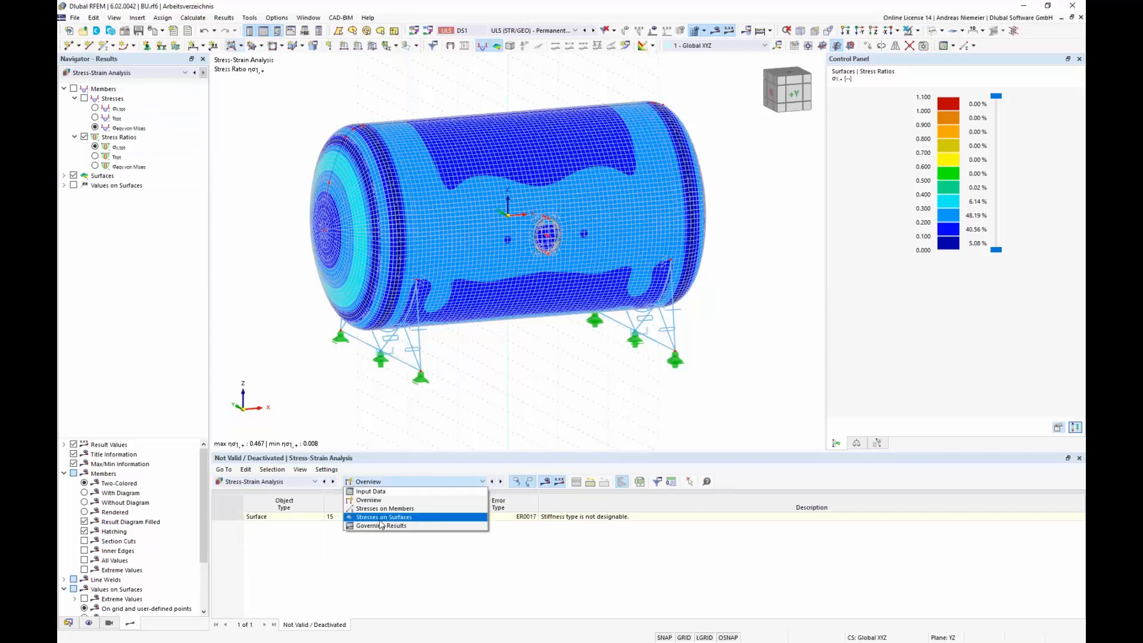
{"action": "left_click", "coordinate": [392, 492]}
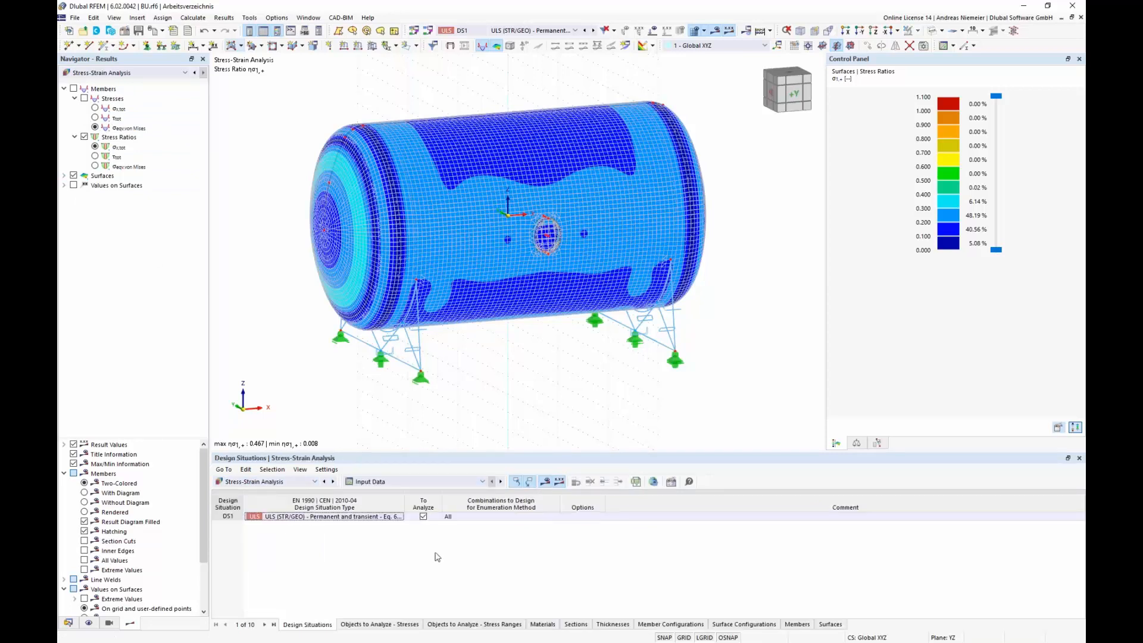
{"action": "left_click", "coordinate": [668, 625]}
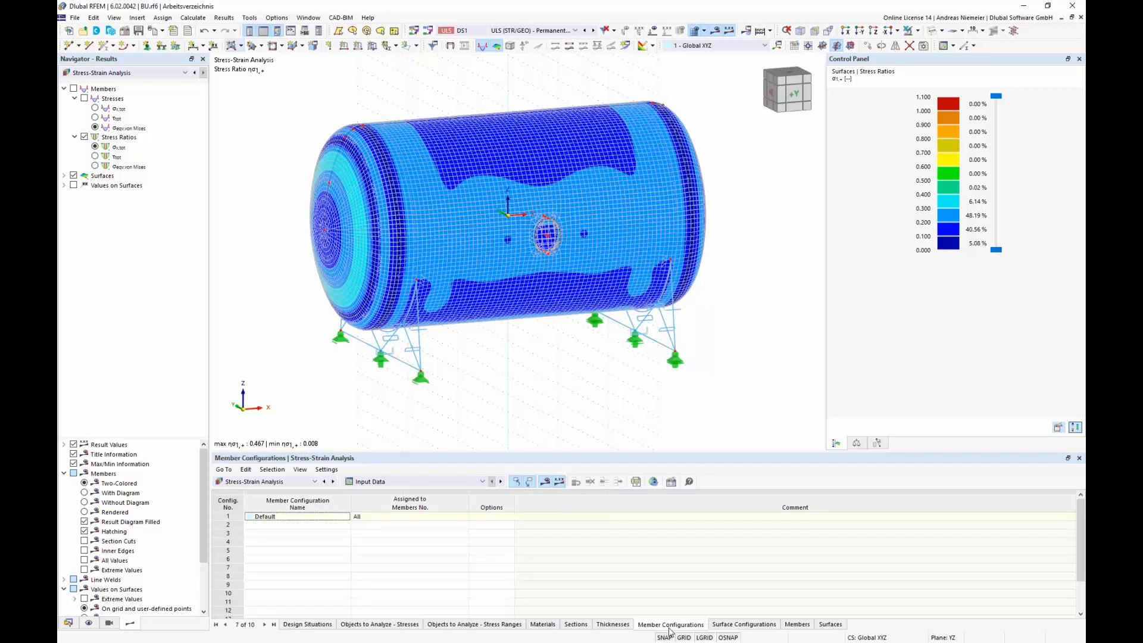
{"action": "left_click", "coordinate": [671, 482]}
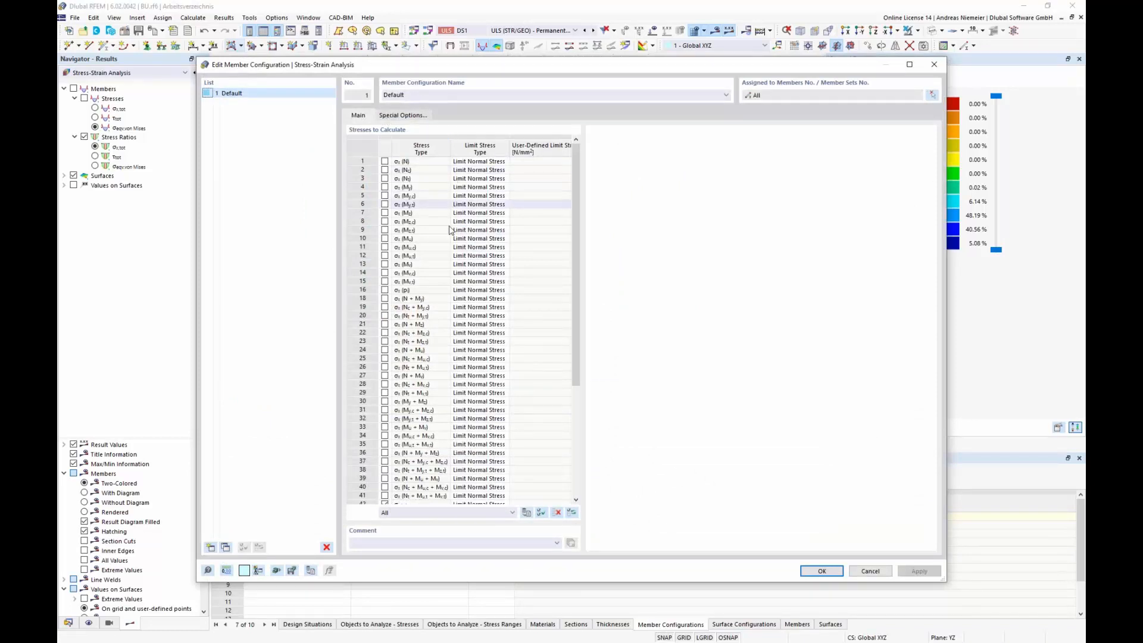
{"action": "scroll", "coordinate": [488, 205], "scroll_direction": "down", "scroll_amount": 5}
{"action": "scroll", "coordinate": [541, 222], "scroll_direction": "up", "scroll_amount": 5}
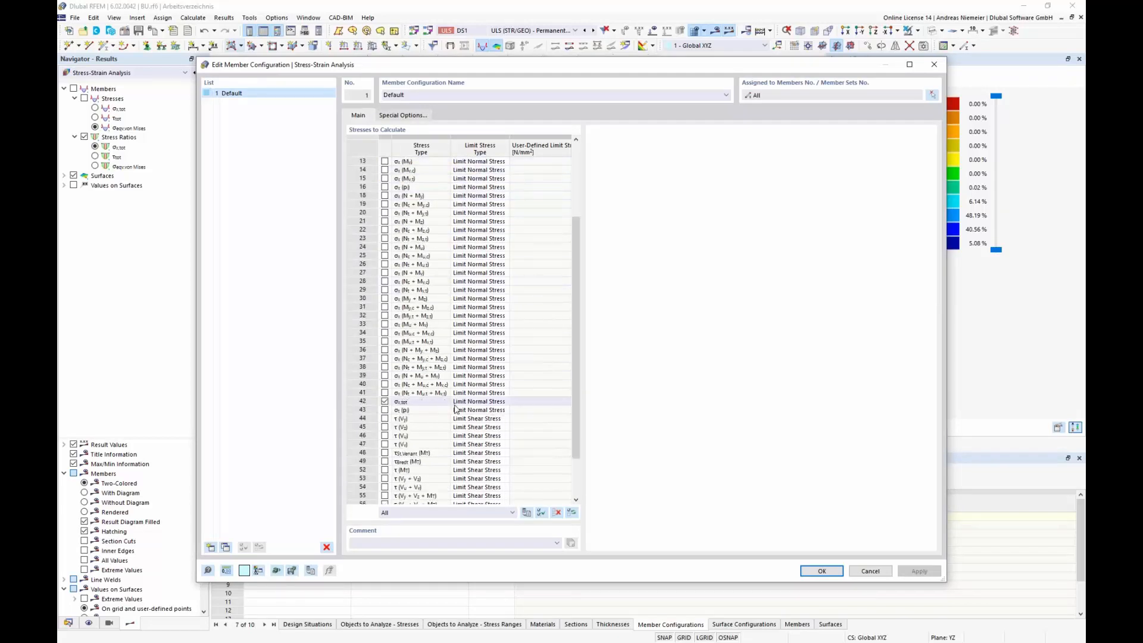
{"action": "scroll", "coordinate": [452, 375], "scroll_direction": "down", "scroll_amount": 6}
{"action": "left_click", "coordinate": [556, 513]}
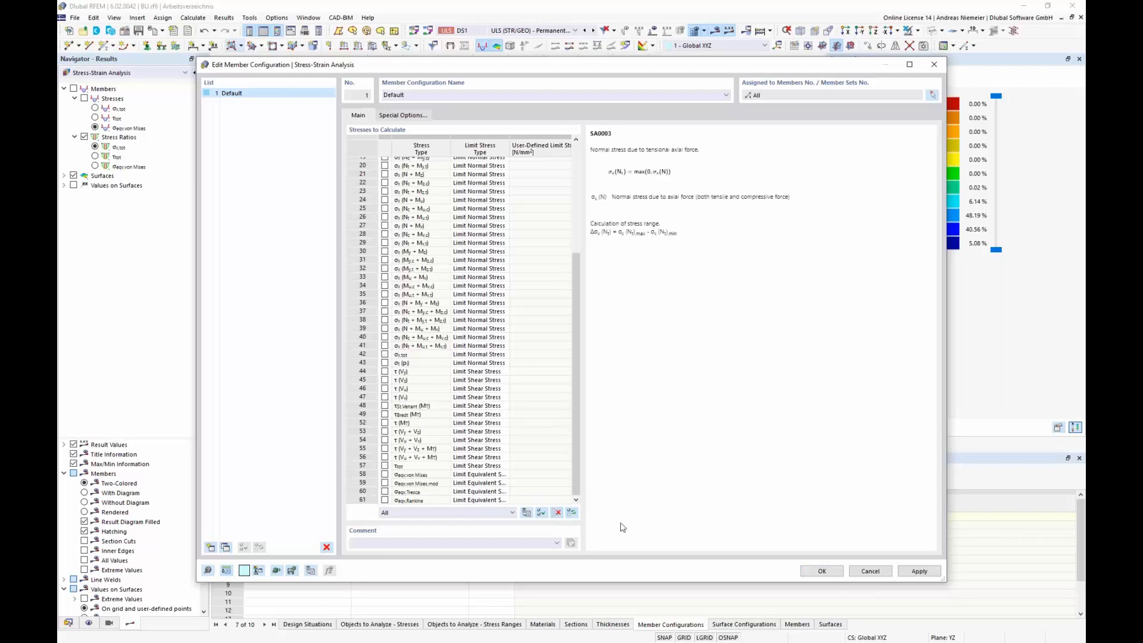
{"action": "left_click", "coordinate": [385, 475]}
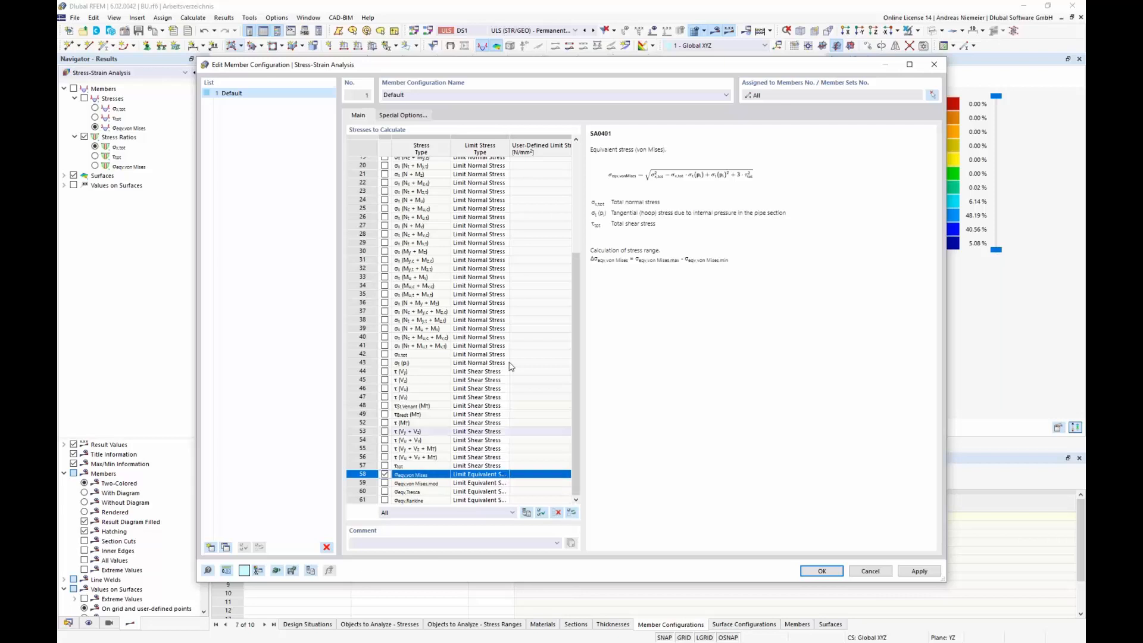
Step: Give the members' von Mises stress a user-defined limit of 280 N/mm², accept the configuration and allow the existing stress-strain results to be deleted
{"action": "left_click", "coordinate": [499, 476]}
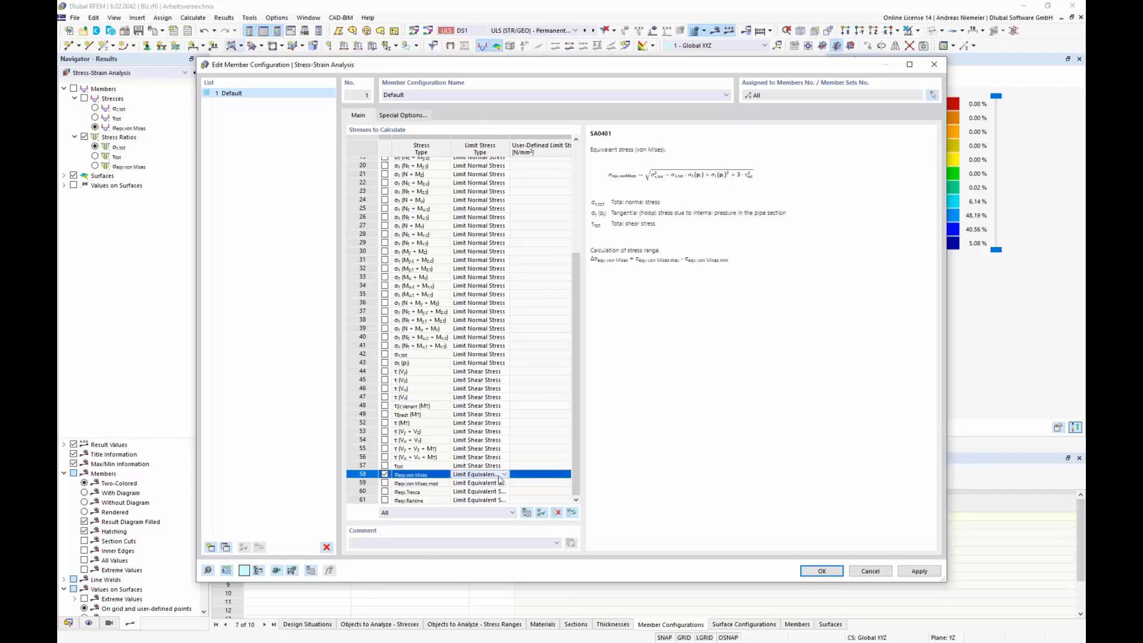
{"action": "left_click", "coordinate": [505, 475]}
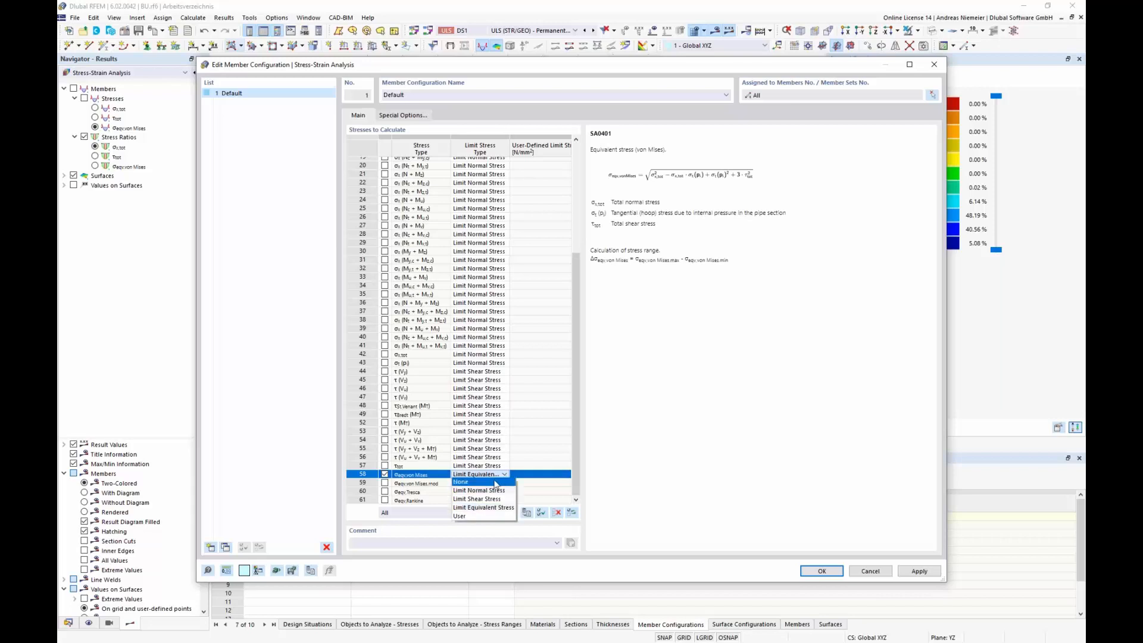
{"action": "left_click", "coordinate": [479, 516]}
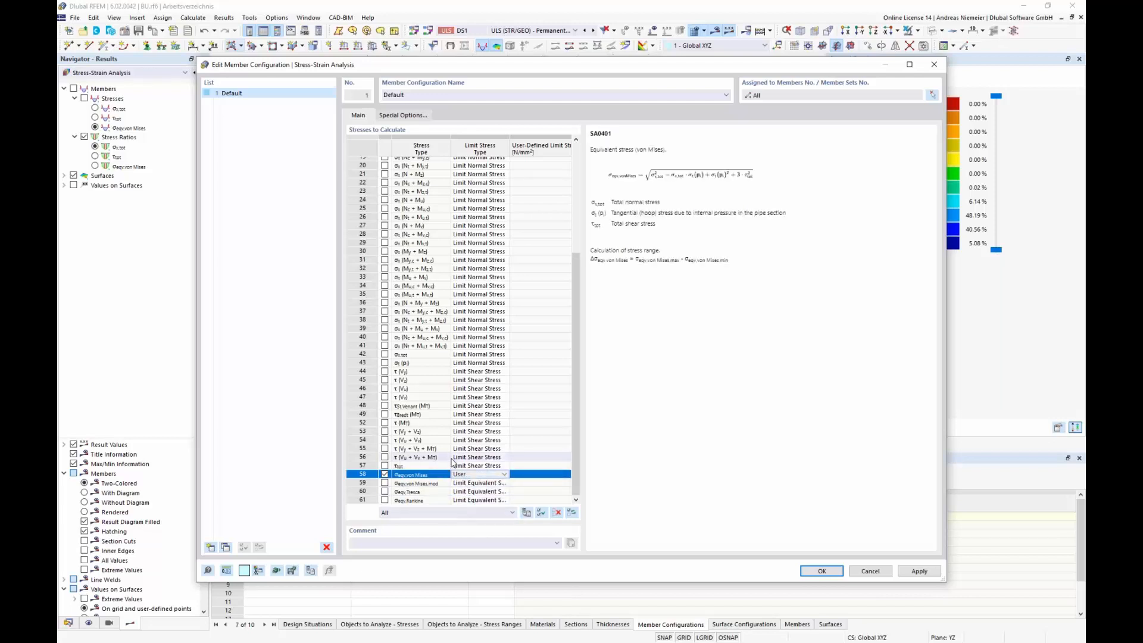
{"action": "left_click", "coordinate": [539, 474]}
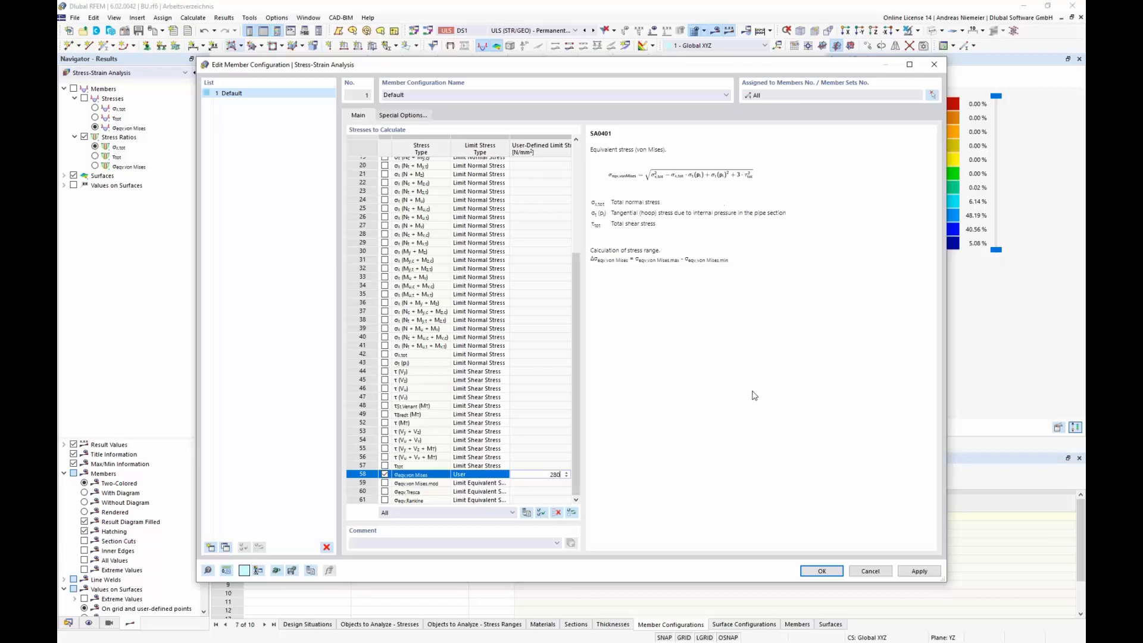
{"action": "left_click", "coordinate": [822, 572]}
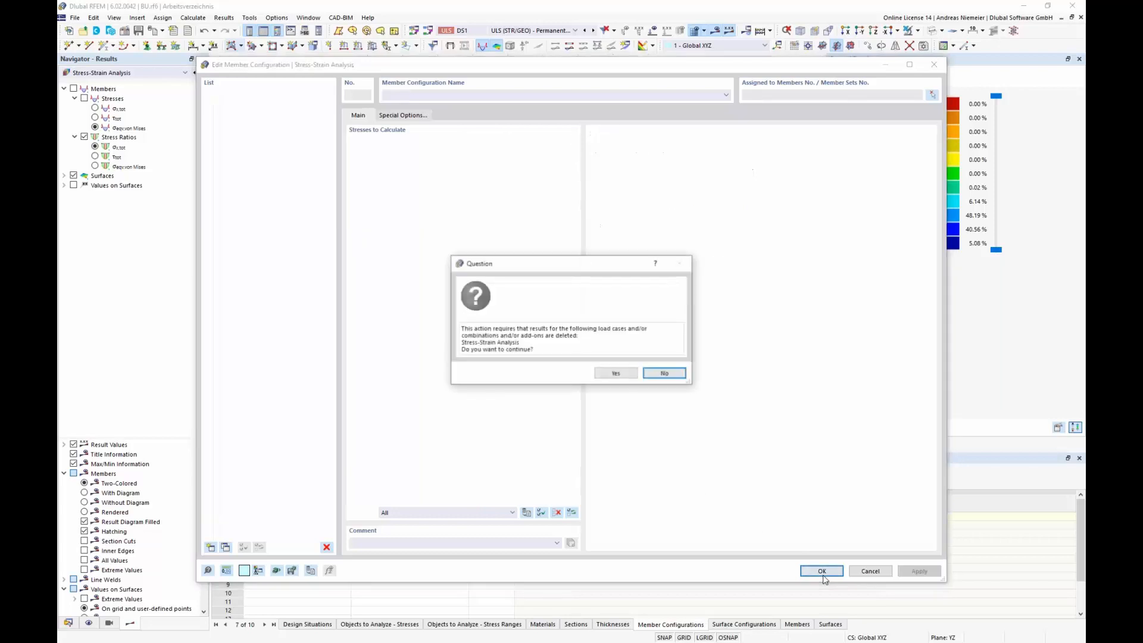
{"action": "left_click", "coordinate": [616, 373]}
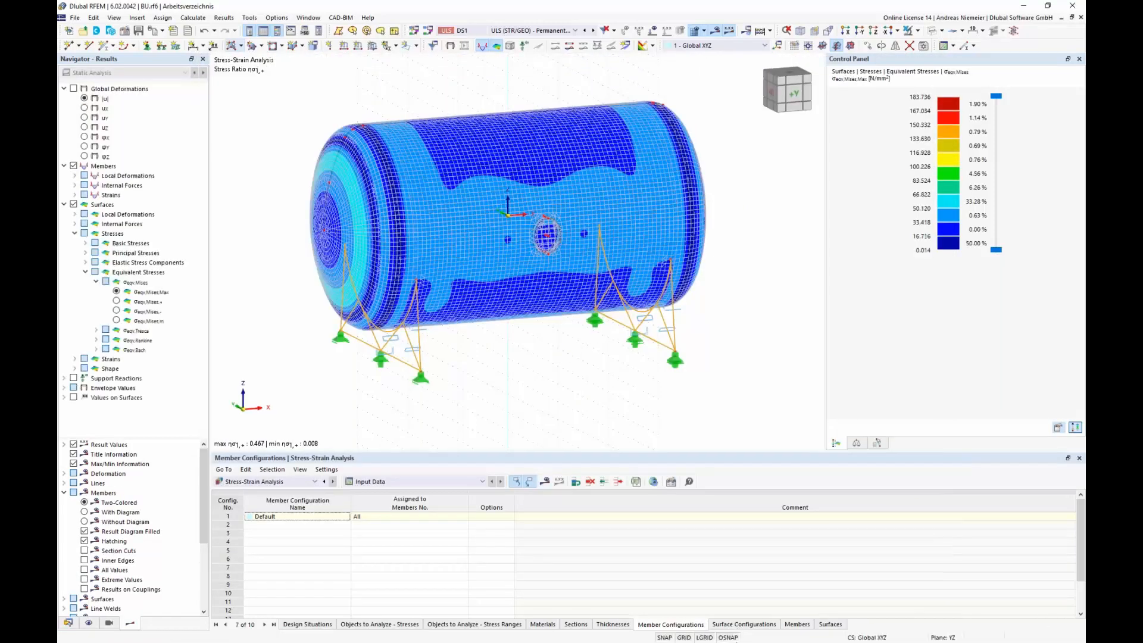
Step: Edit the Default surface configuration so that only the maximum equivalent von Mises stress is calculated
{"action": "left_click", "coordinate": [743, 624]}
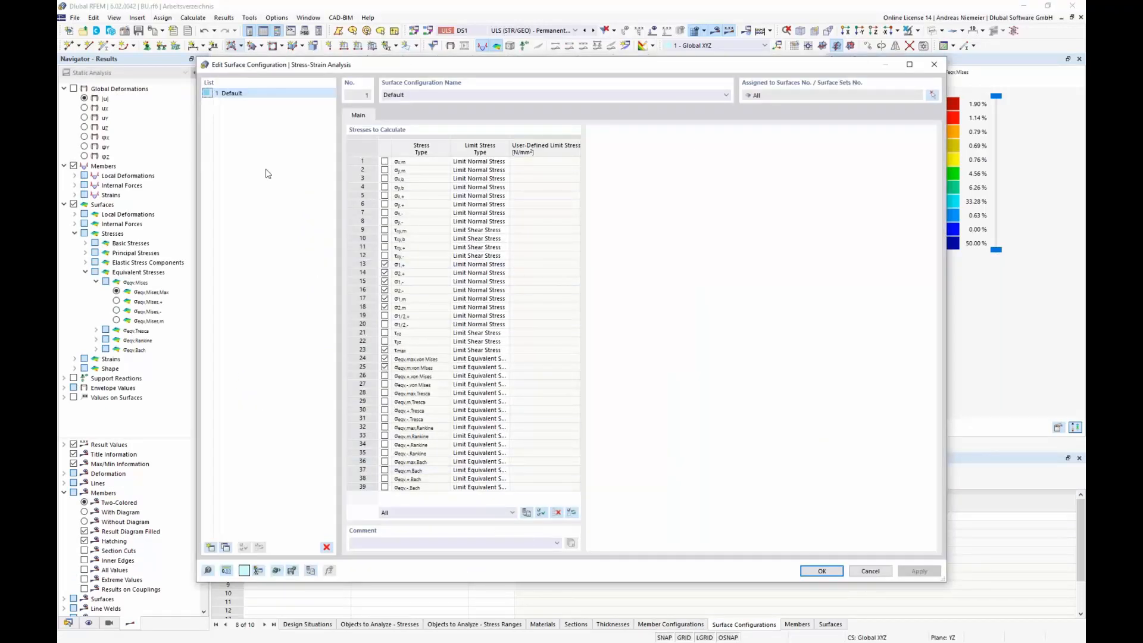
{"action": "left_click", "coordinate": [556, 512]}
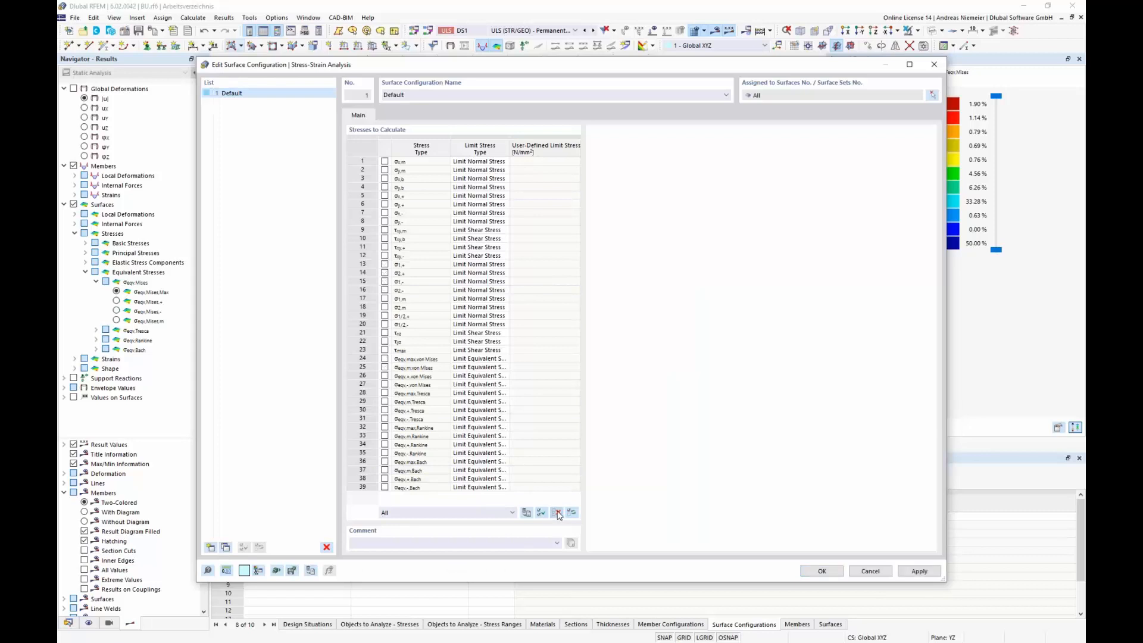
{"action": "left_click", "coordinate": [386, 359]}
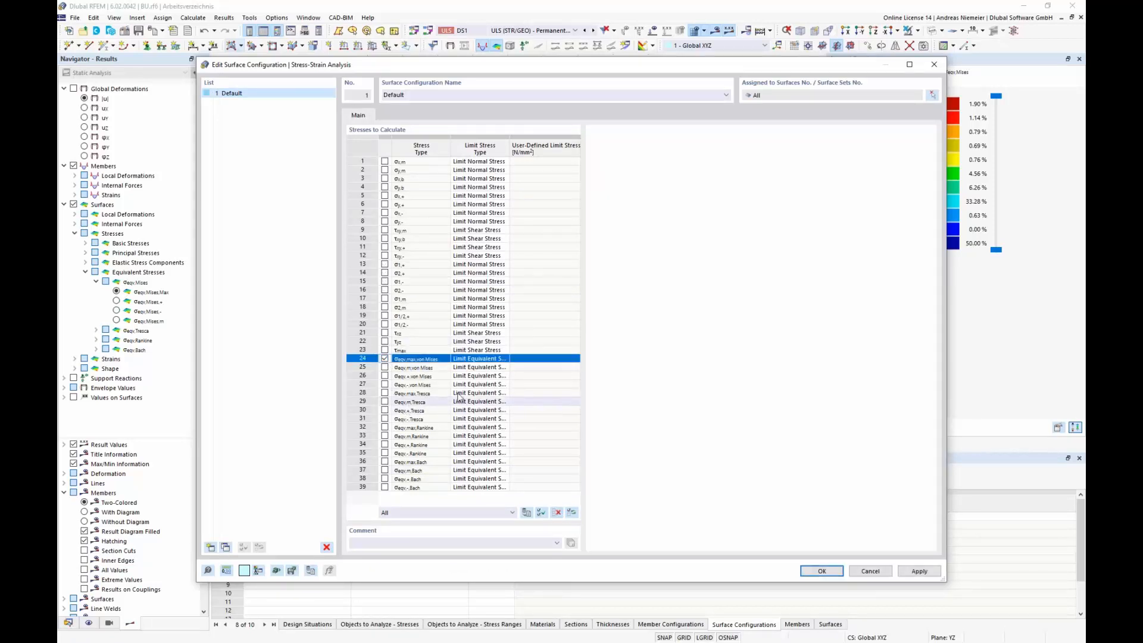
Step: Set the limit stress type of the surfaces' maximum von Mises stress to User with a limit of 280 N/mm²
{"action": "left_click", "coordinate": [504, 359]}
{"action": "left_click", "coordinate": [505, 359]}
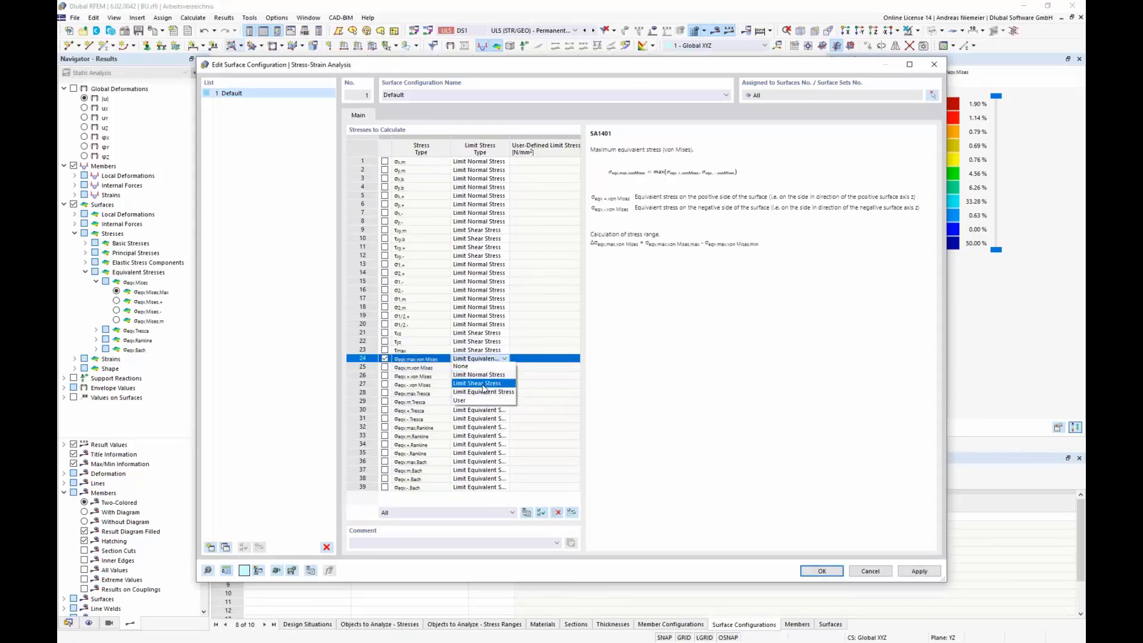
{"action": "left_click", "coordinate": [461, 400]}
{"action": "type", "text": "280"}
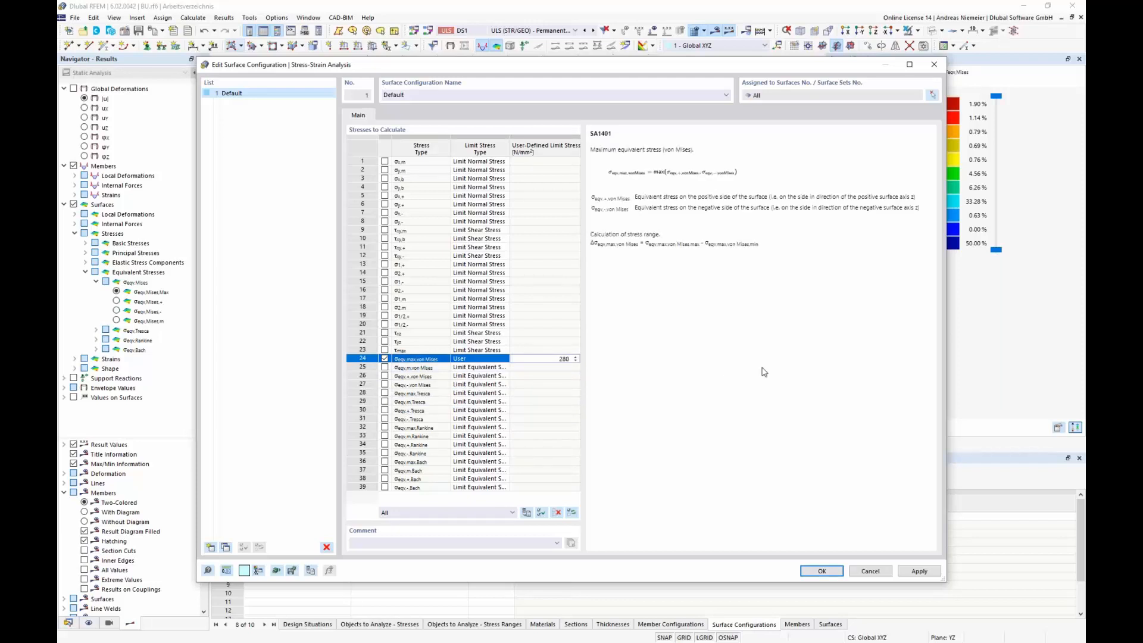
{"action": "left_click", "coordinate": [785, 351]}
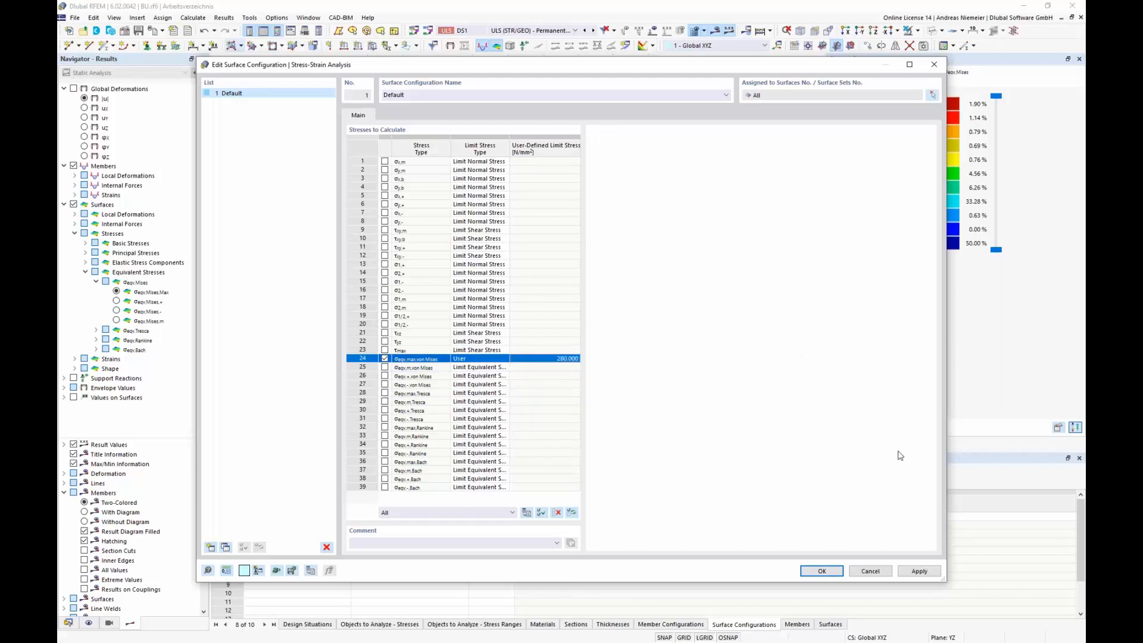
Step: Accept the surface configuration and calculate the Stress-Strain Analysis results
{"action": "left_click", "coordinate": [826, 576]}
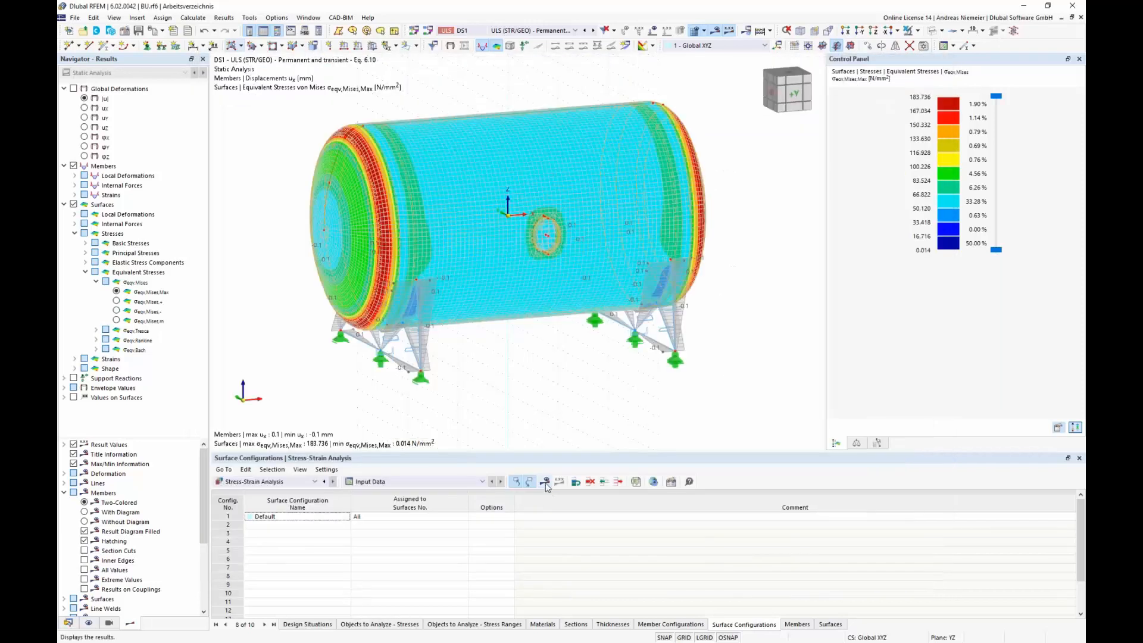
{"action": "left_click", "coordinate": [544, 482]}
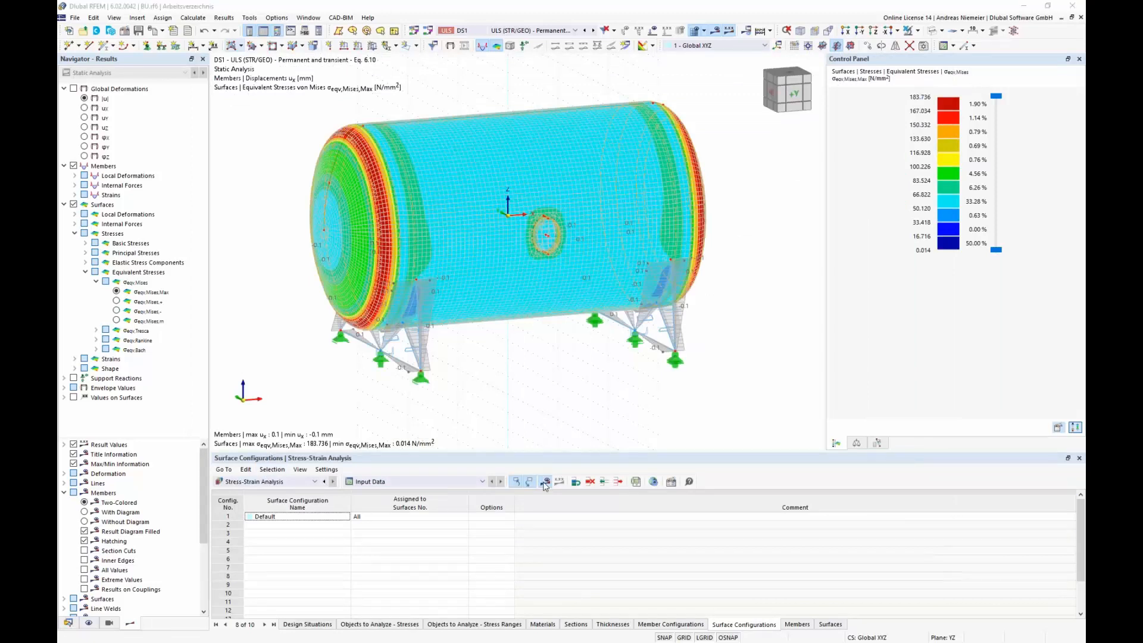
{"action": "left_click", "coordinate": [616, 373]}
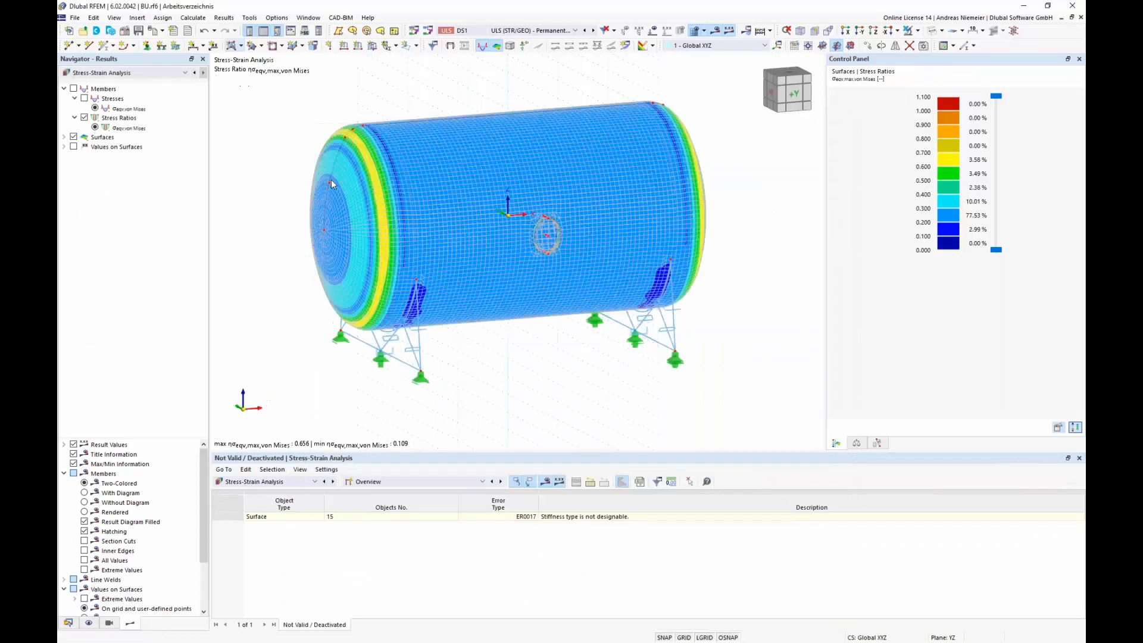
Step: Display the members' equivalent von Mises stresses on the model and check the available load combinations
{"action": "middle_click_drag", "start_coordinate": [478, 342], "coordinate": [475, 348]}
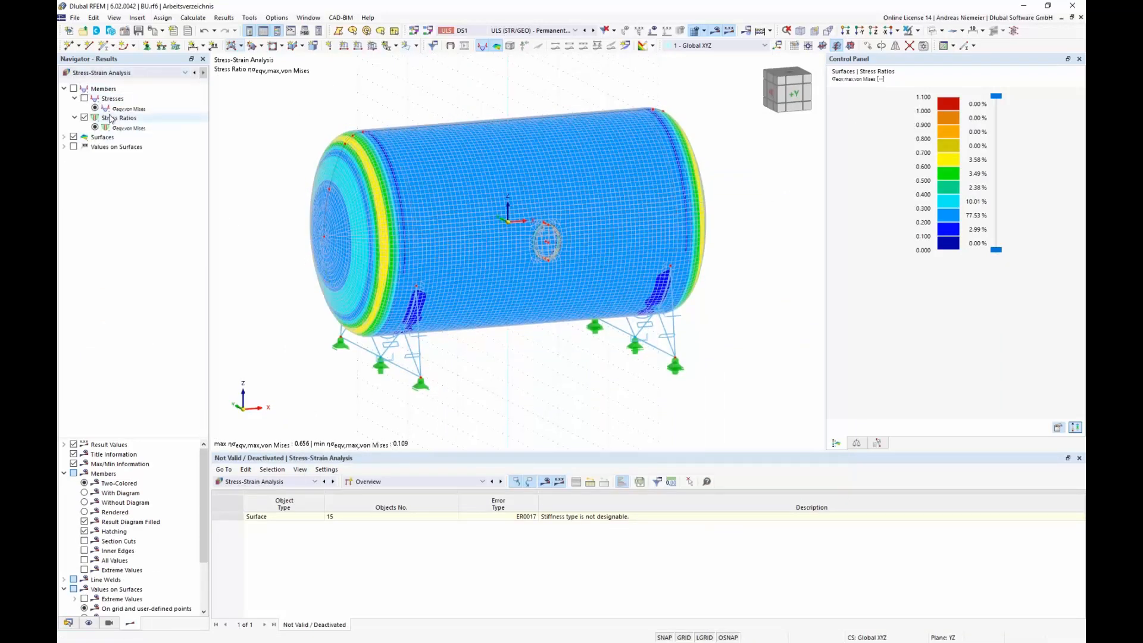
{"action": "left_click", "coordinate": [126, 109]}
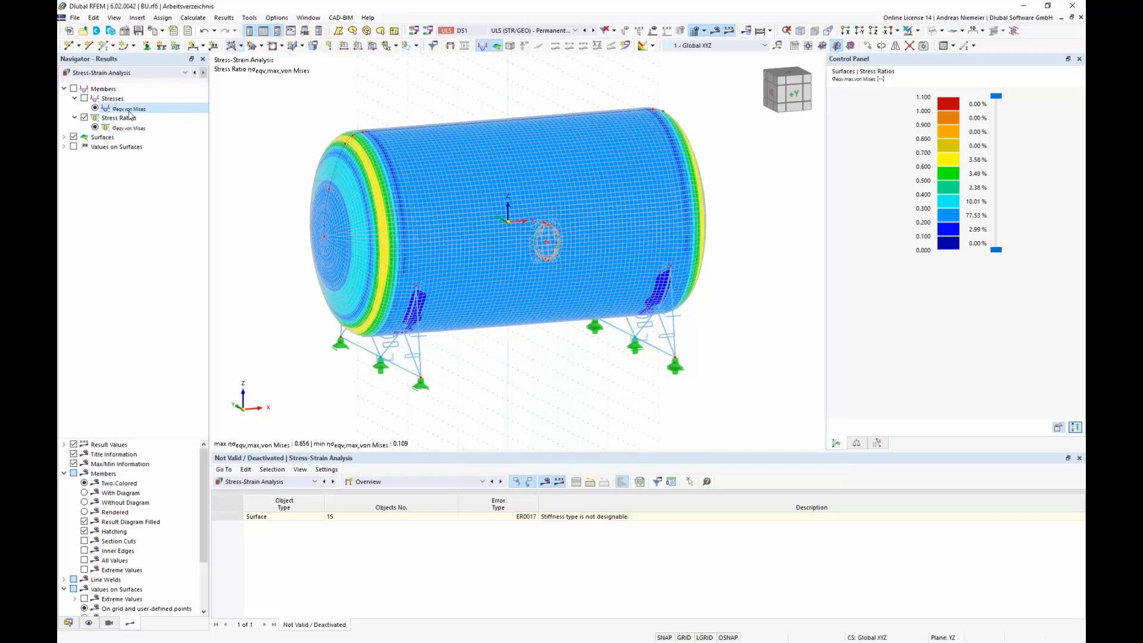
{"action": "left_click", "coordinate": [84, 98]}
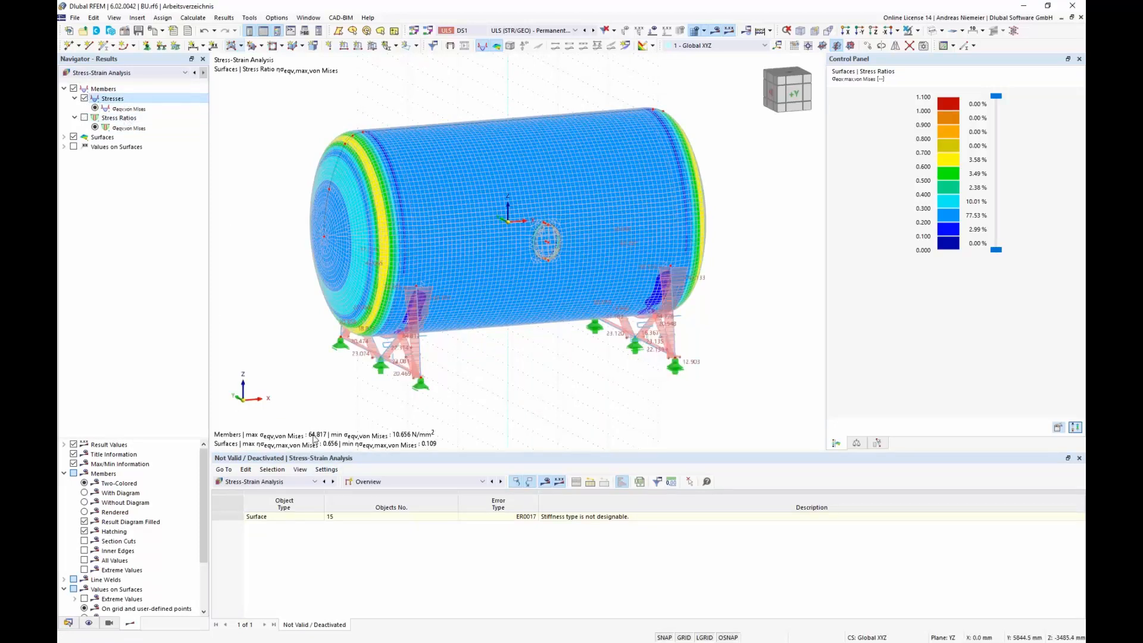
{"action": "left_click", "coordinate": [527, 31]}
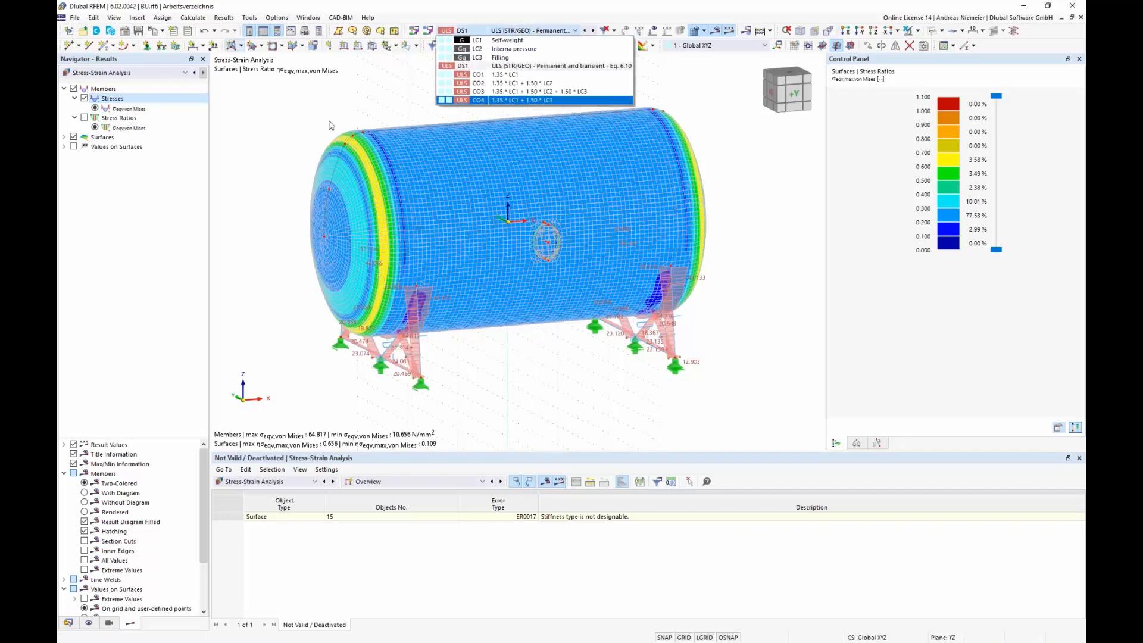
{"action": "left_click", "coordinate": [305, 116]}
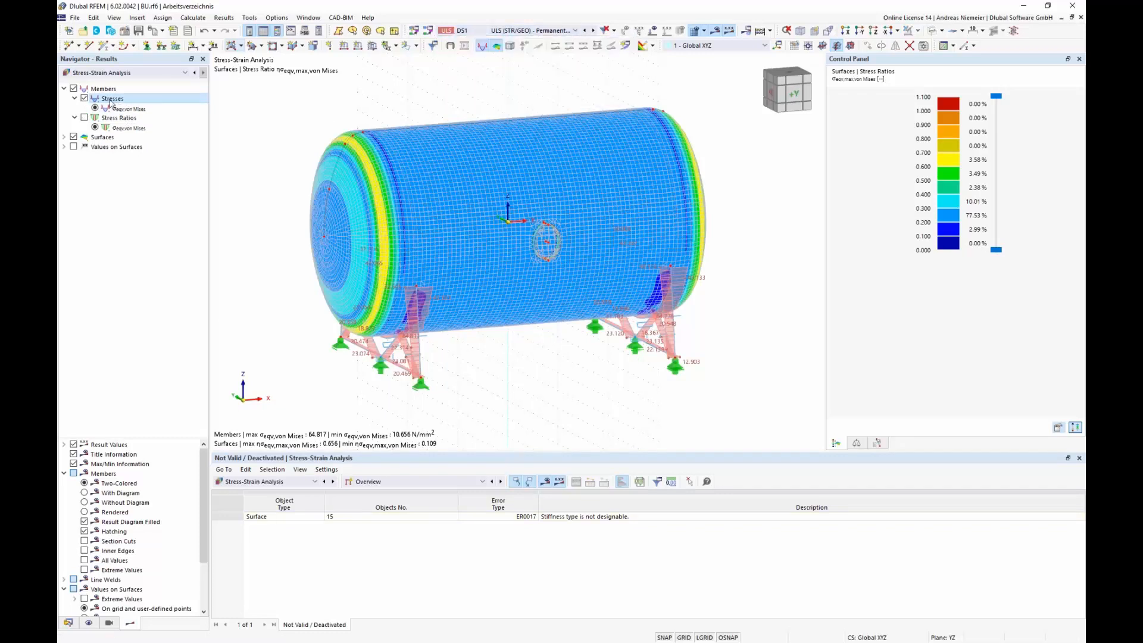
Step: Display the members' von Mises stress ratios and expand the surface results for a closer look at the vessel
{"action": "left_click", "coordinate": [84, 117]}
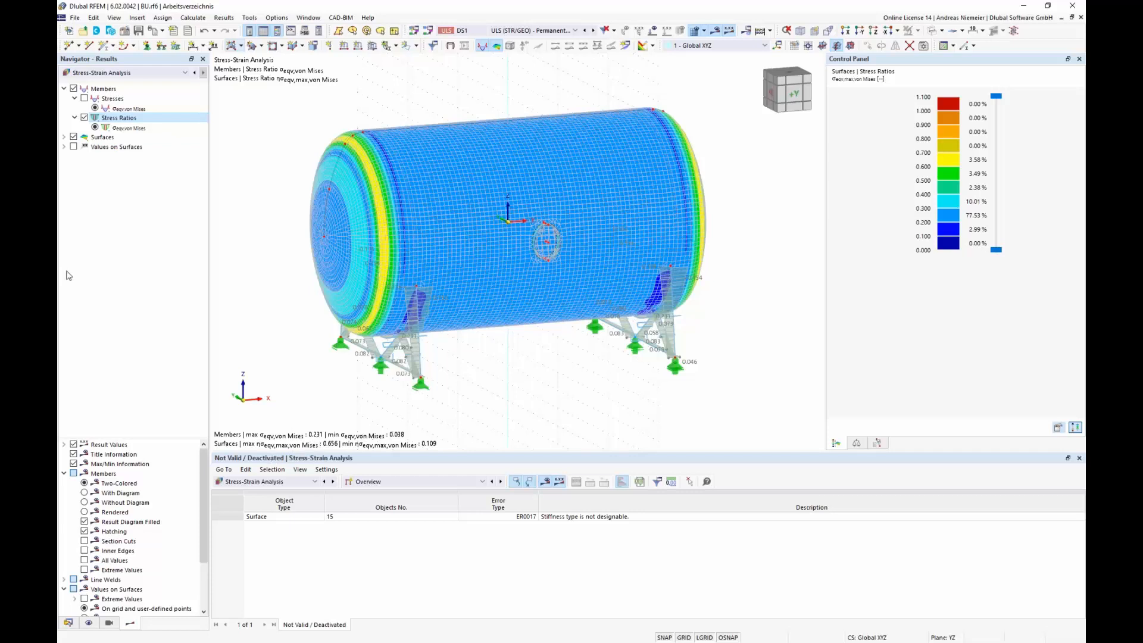
{"action": "left_click", "coordinate": [64, 137]}
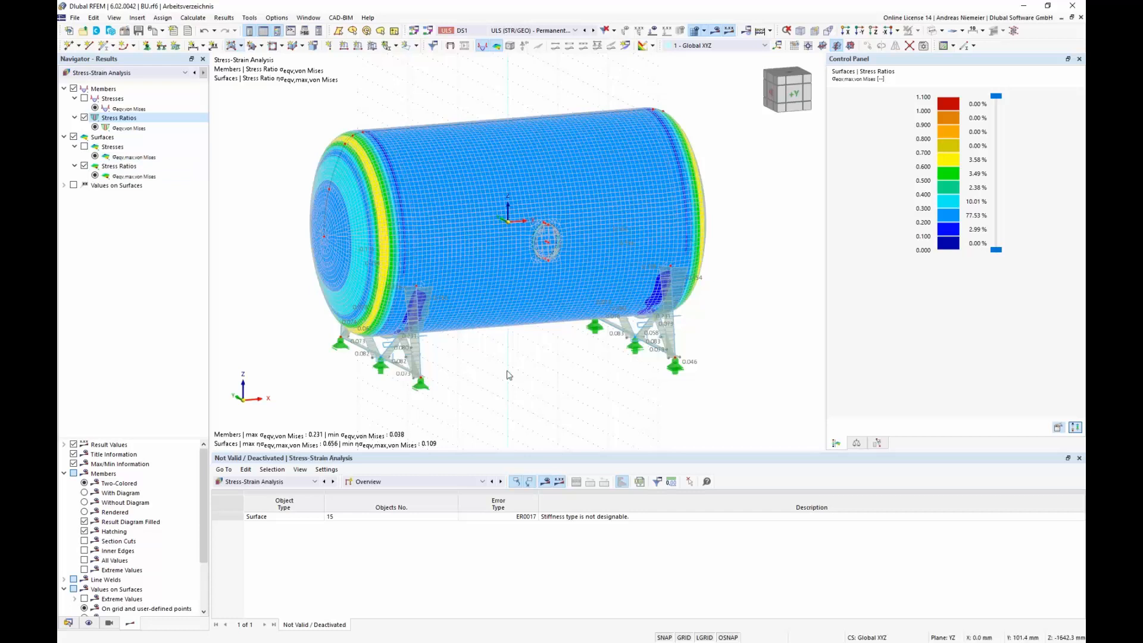
{"action": "middle_click_drag", "start_coordinate": [608, 346], "coordinate": [635, 361]}
{"action": "scroll", "coordinate": [634, 361], "scroll_direction": "up", "scroll_amount": 2}
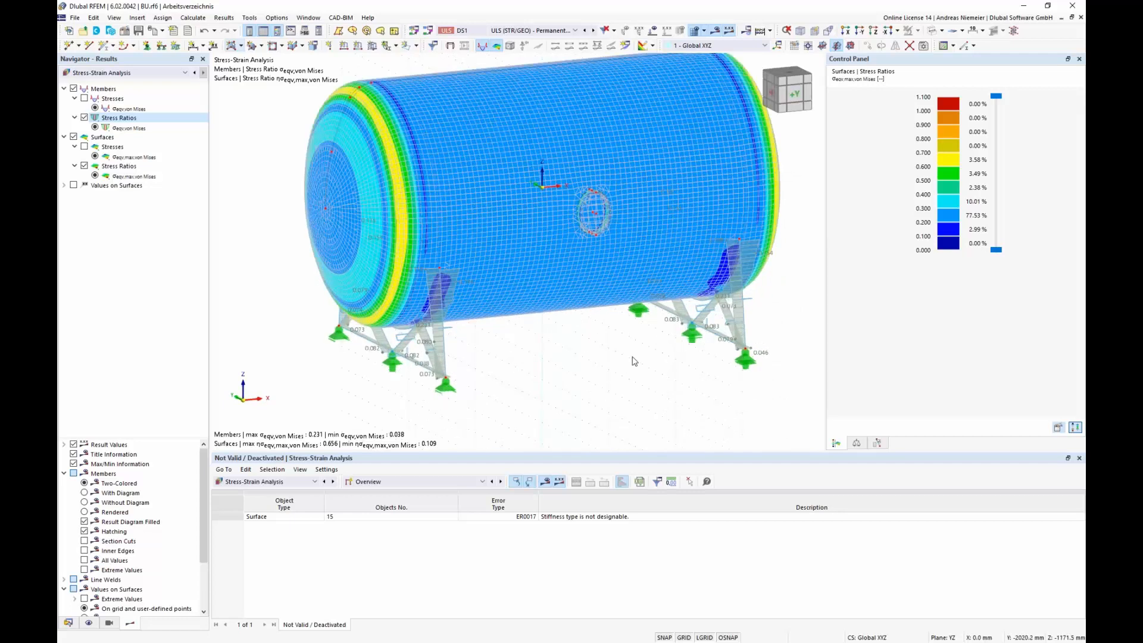
Step: Examine the Objects to Analyze - Stresses input data for surfaces that are excluded from the Stress-Strain Analysis
{"action": "left_click", "coordinate": [385, 487]}
{"action": "left_click", "coordinate": [381, 497]}
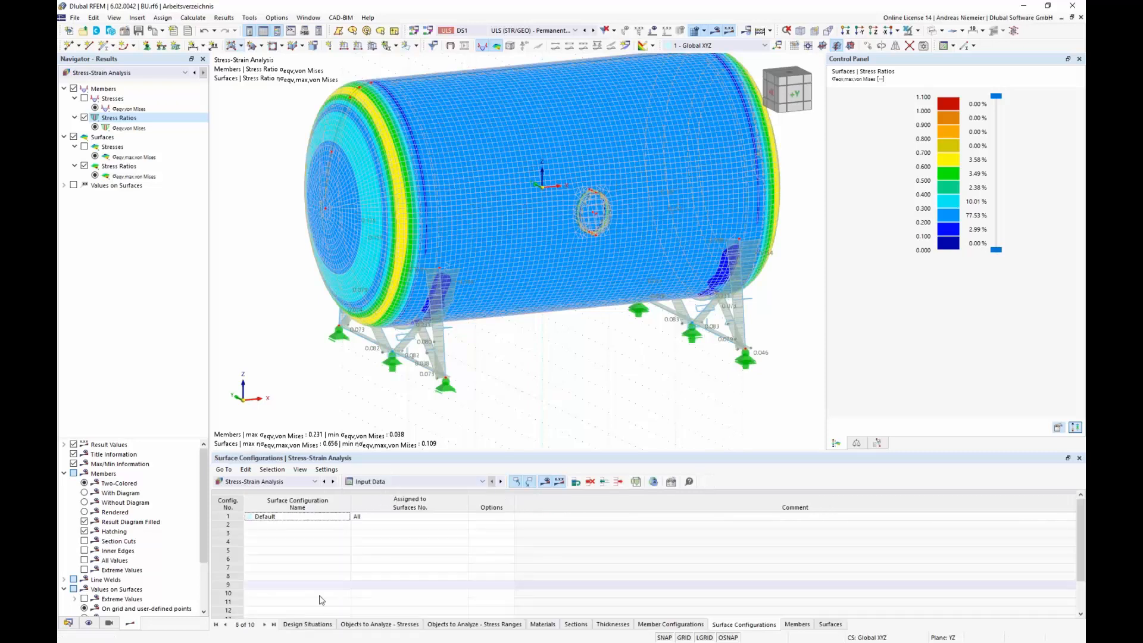
{"action": "left_click", "coordinate": [360, 625]}
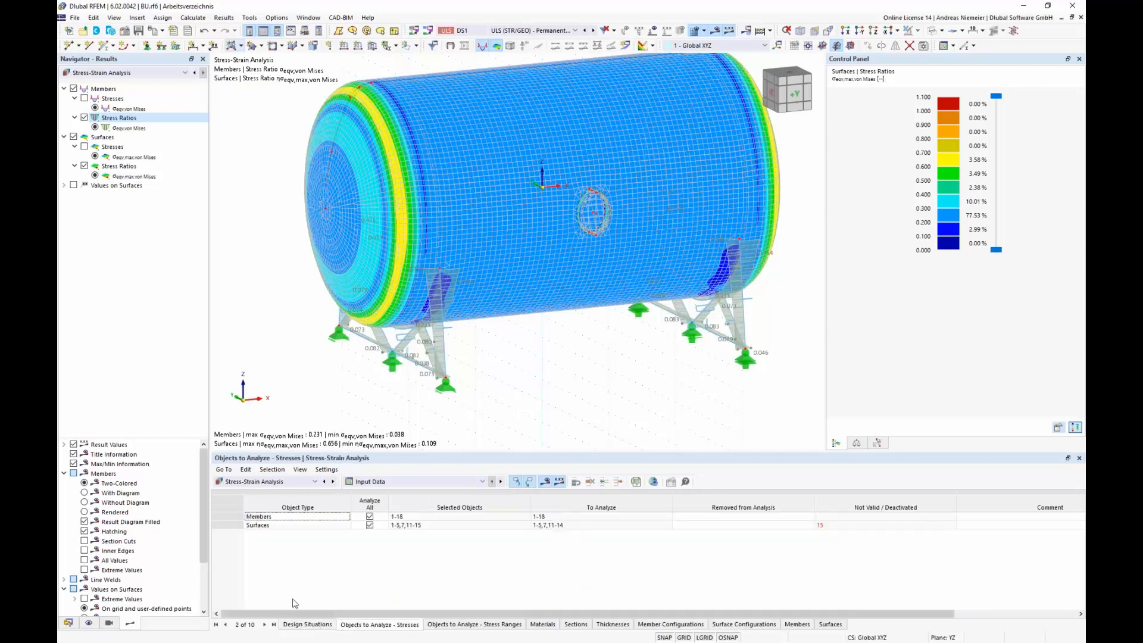
{"action": "left_click", "coordinate": [258, 525]}
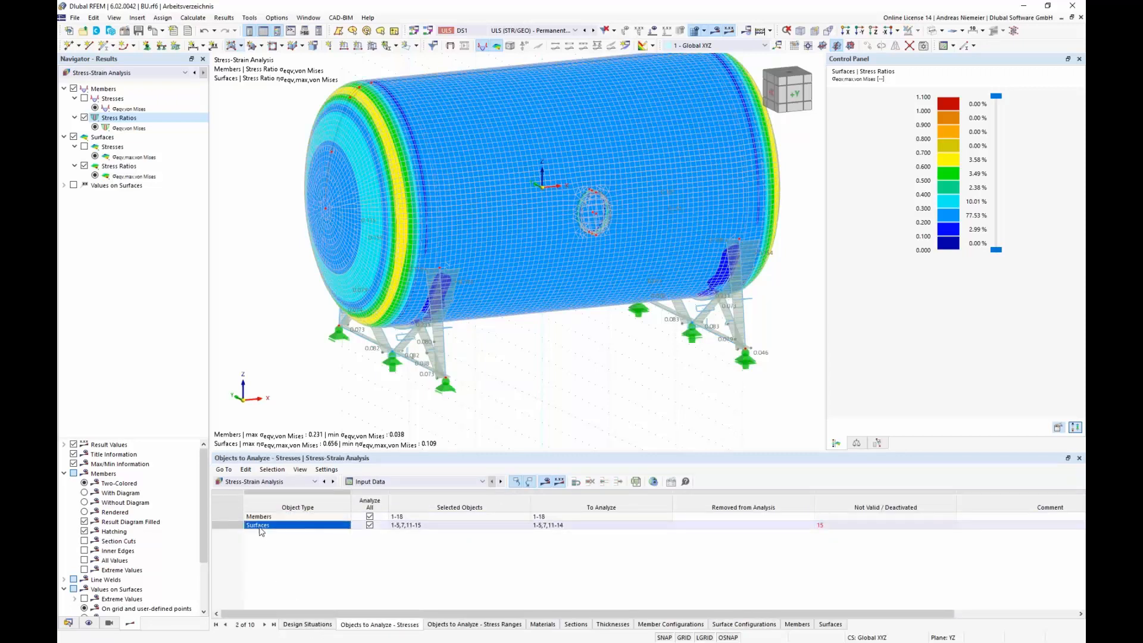
{"action": "left_click", "coordinate": [271, 551]}
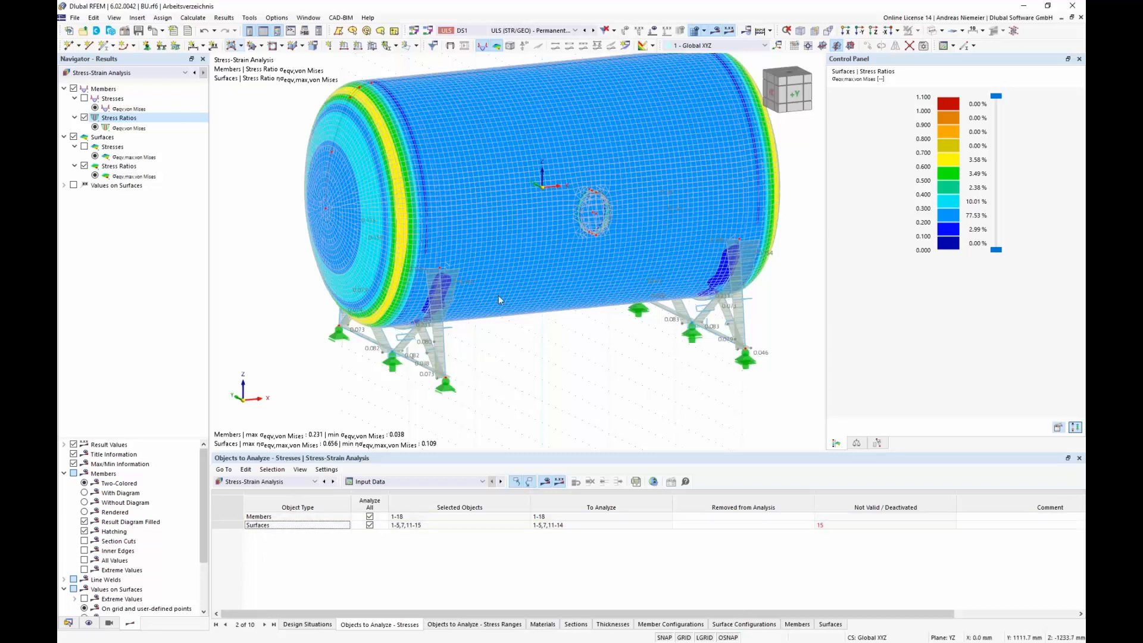
{"action": "scroll", "coordinate": [498, 295], "scroll_direction": "down", "scroll_amount": 3}
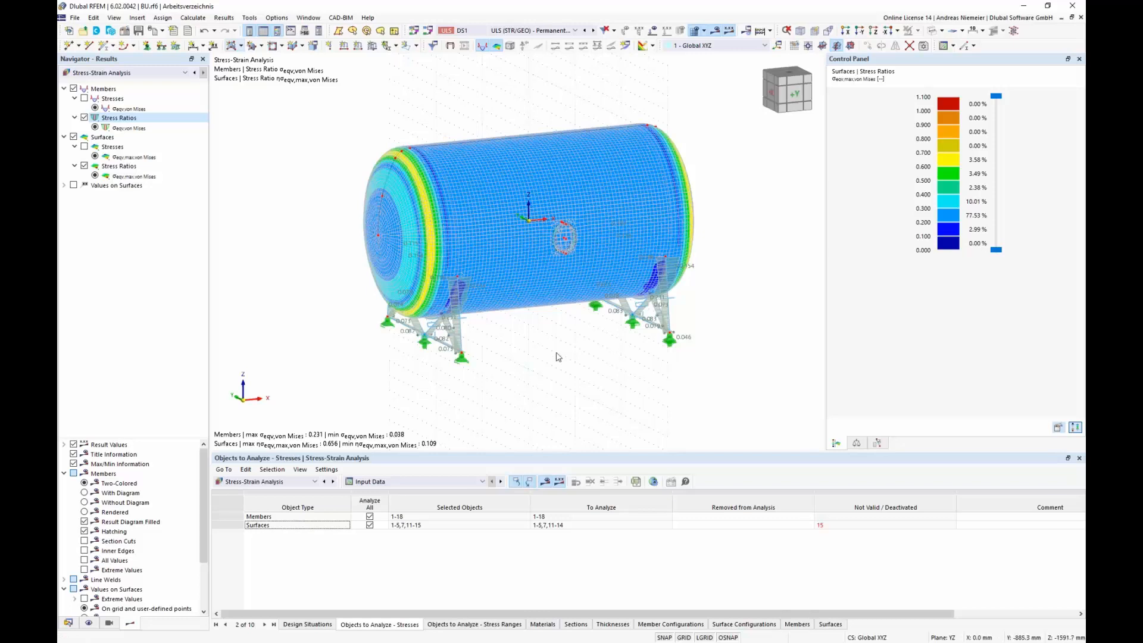
Step: Start a new line welded joint among the model's types for lines
{"action": "left_click", "coordinate": [69, 623]}
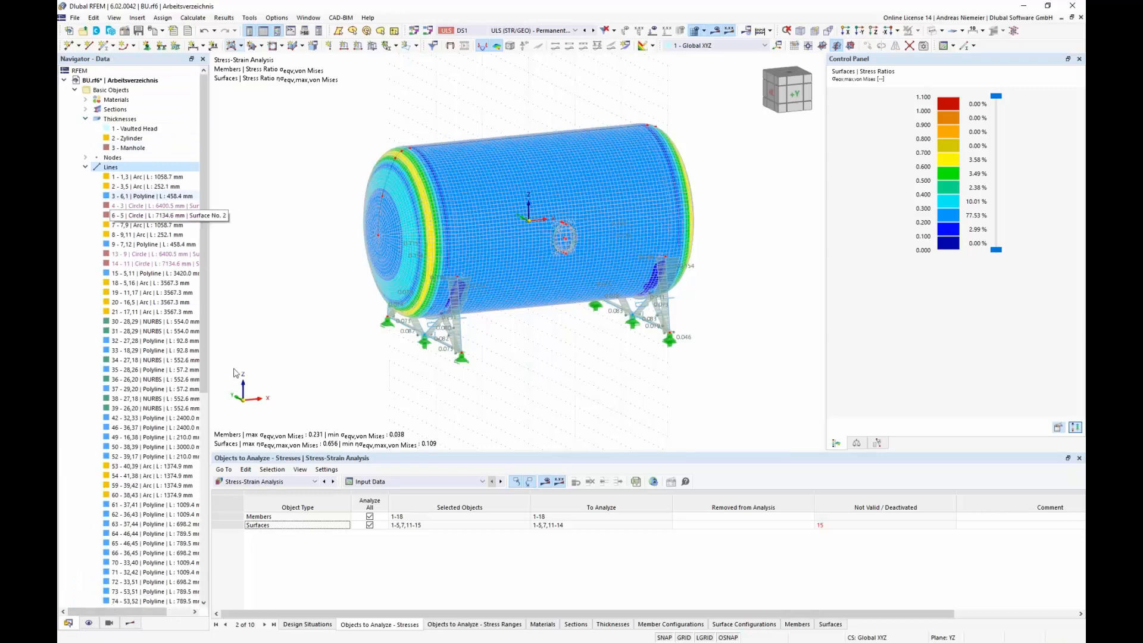
{"action": "left_click", "coordinate": [86, 119]}
{"action": "left_click", "coordinate": [85, 138]}
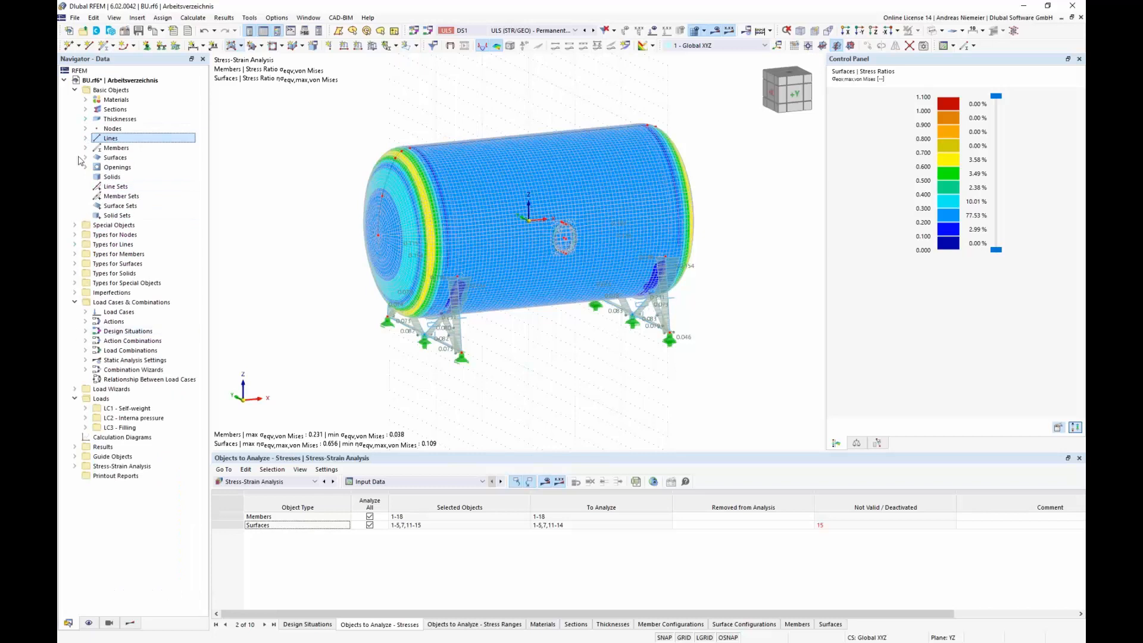
{"action": "left_click", "coordinate": [75, 90]}
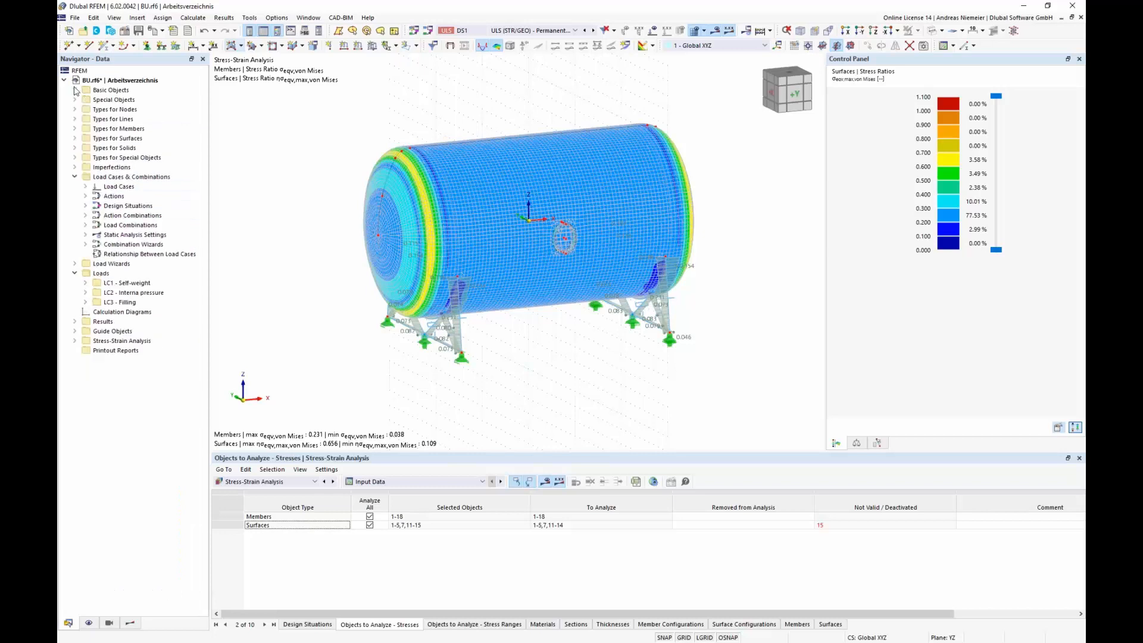
{"action": "left_click", "coordinate": [75, 119]}
{"action": "left_click", "coordinate": [130, 157]}
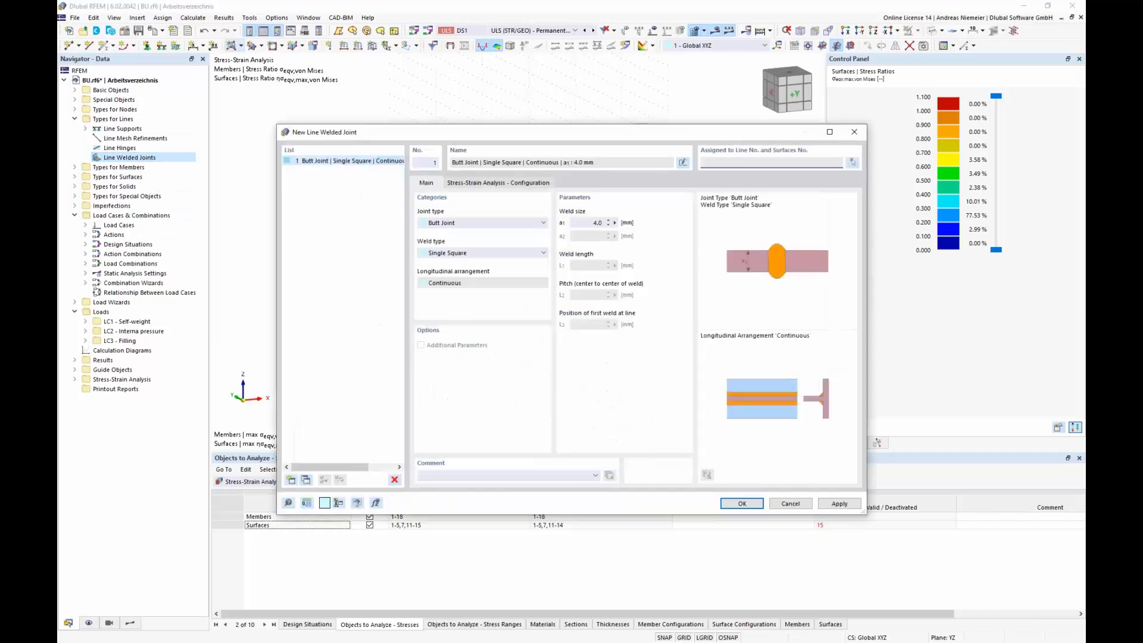
Step: Define the line weld as a single square butt joint with a weld size of 26 mm
{"action": "left_click", "coordinate": [499, 224]}
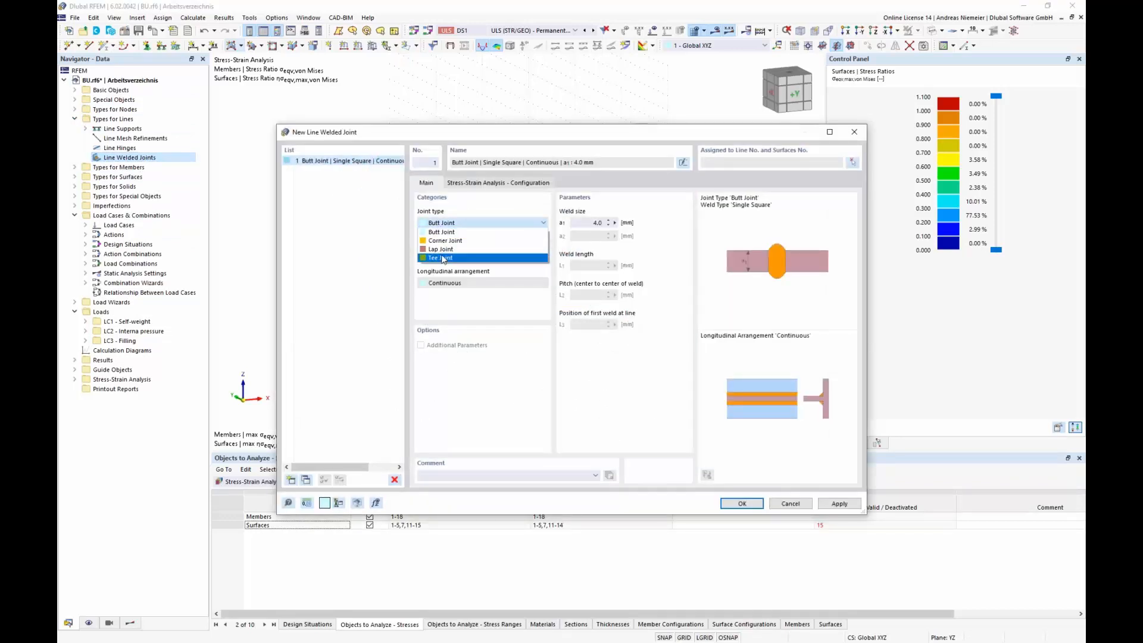
{"action": "left_click", "coordinate": [443, 244]}
{"action": "key", "text": "Down"}
{"action": "key", "text": "Down"}
{"action": "key", "text": "Up"}
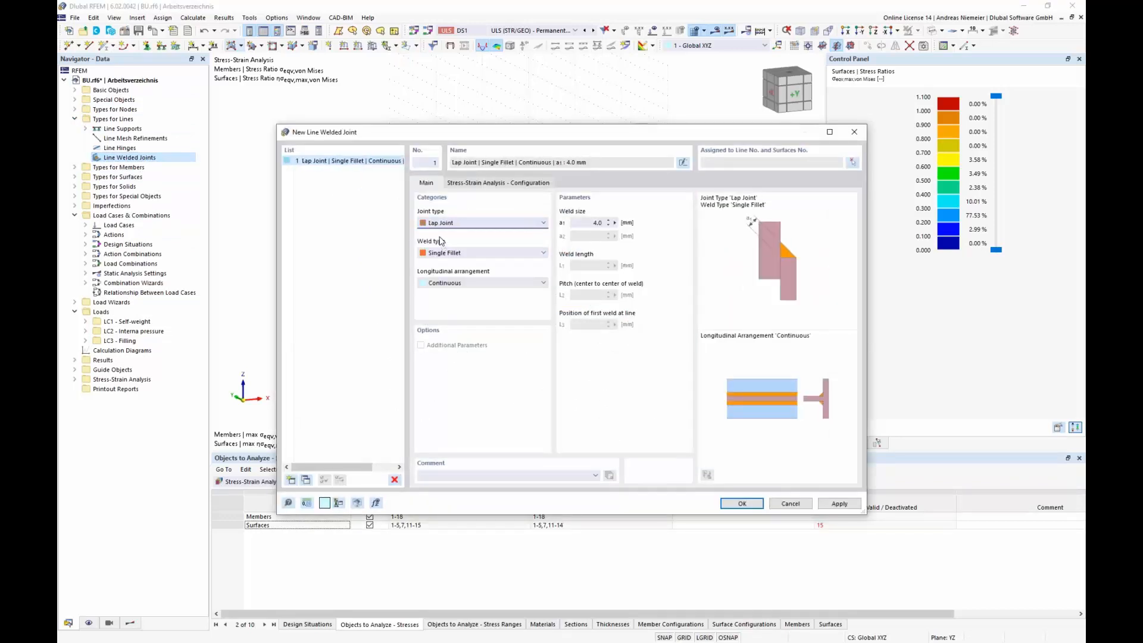
{"action": "key", "text": "Up"}
{"action": "key", "text": "Up"}
{"action": "left_click", "coordinate": [592, 222]}
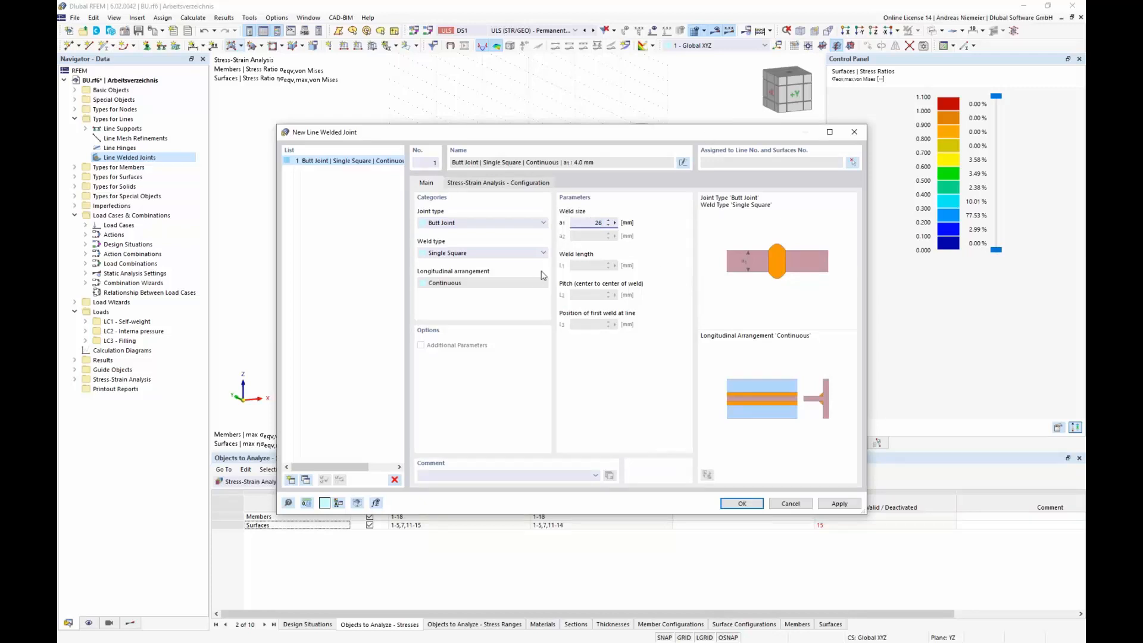
Step: Edit the weld's Default stress-strain configuration to exclude σw, τw, the ±45° perpendicular stresses, the parallel shear stress and both ±45° equivalent stresses
{"action": "left_click", "coordinate": [515, 183]}
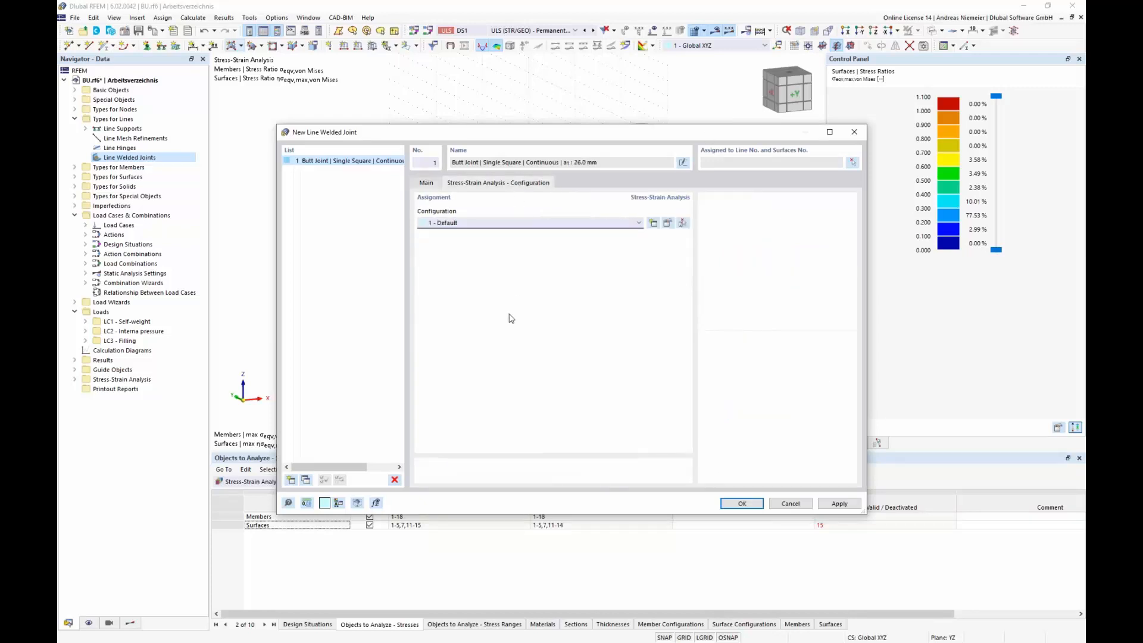
{"action": "left_click", "coordinate": [668, 224]}
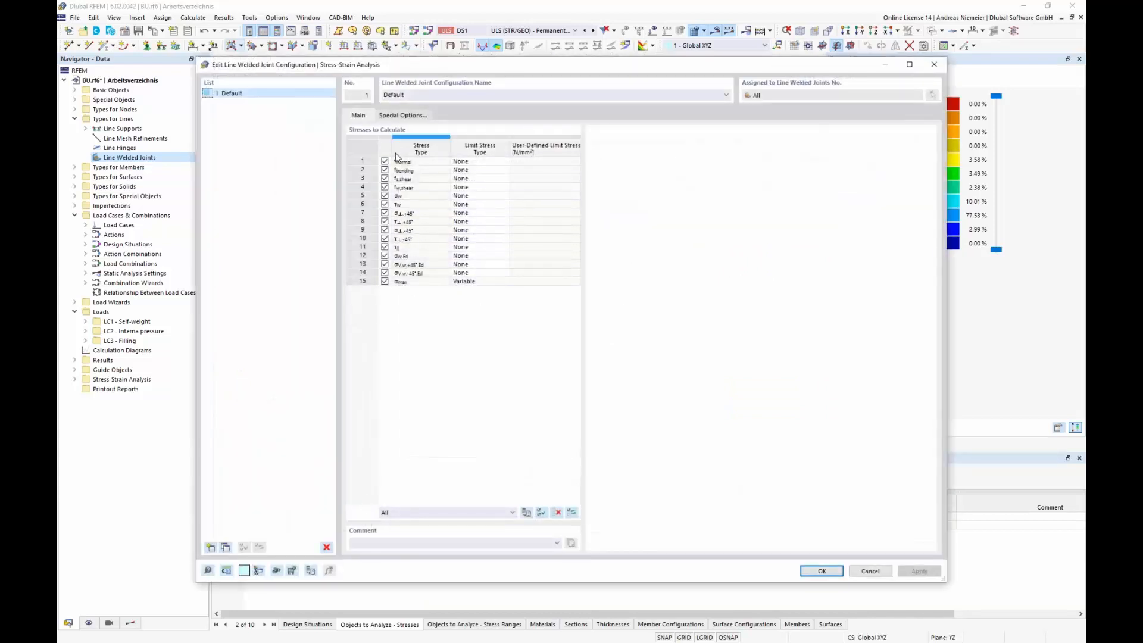
{"action": "left_click", "coordinate": [385, 195]}
{"action": "left_click", "coordinate": [384, 204]}
{"action": "left_click", "coordinate": [384, 212]}
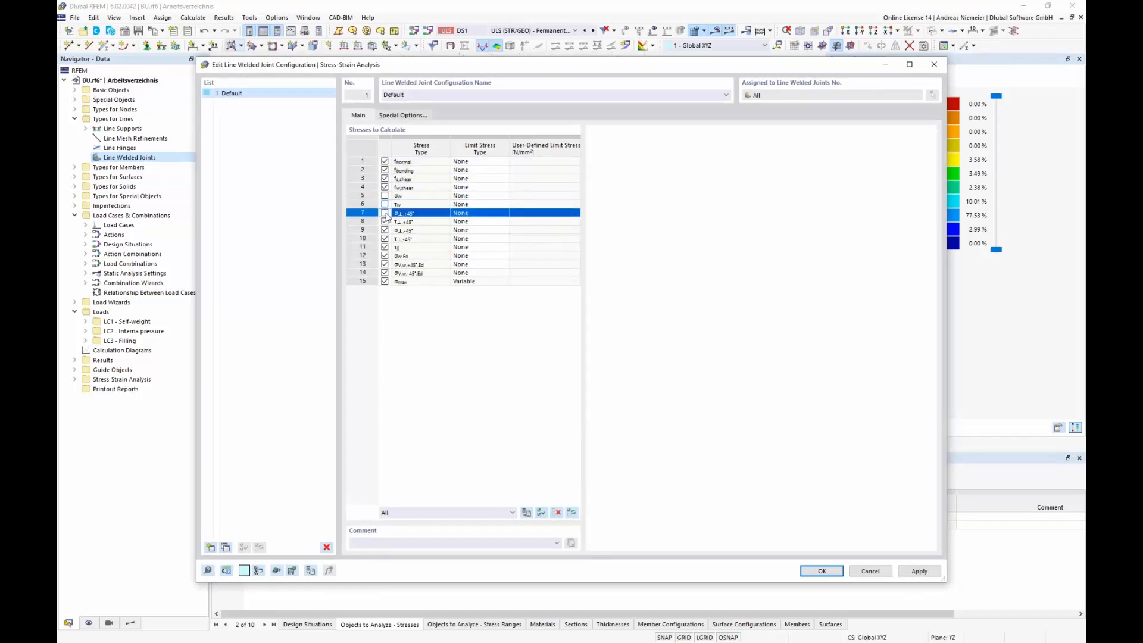
{"action": "left_click", "coordinate": [385, 221]}
{"action": "left_click", "coordinate": [385, 230]}
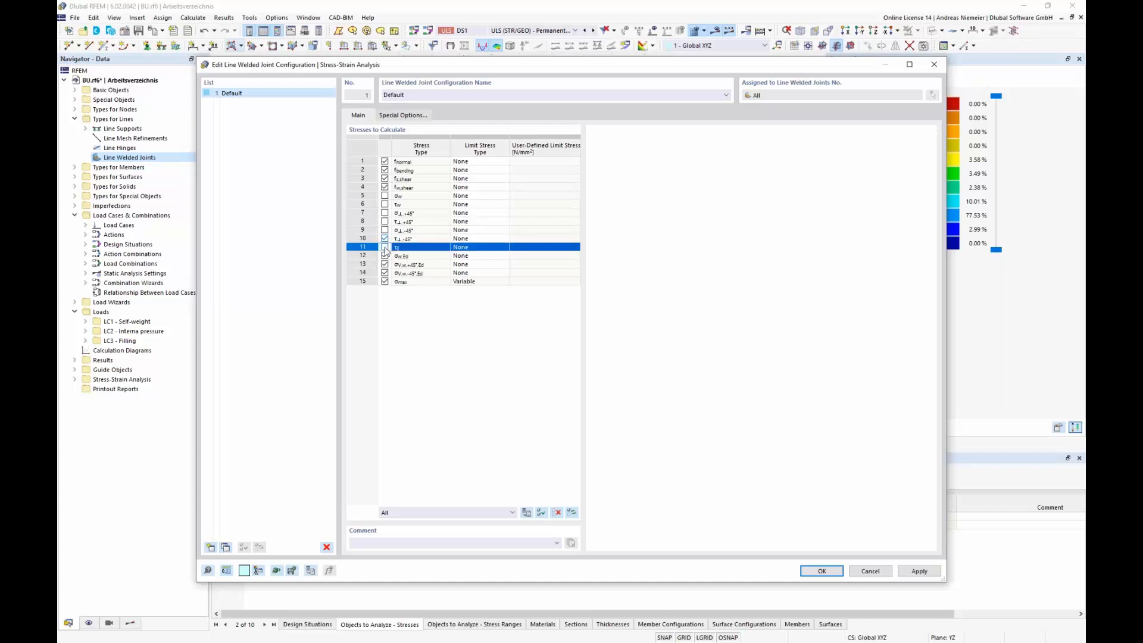
{"action": "left_click", "coordinate": [384, 247]}
{"action": "left_click", "coordinate": [384, 238]}
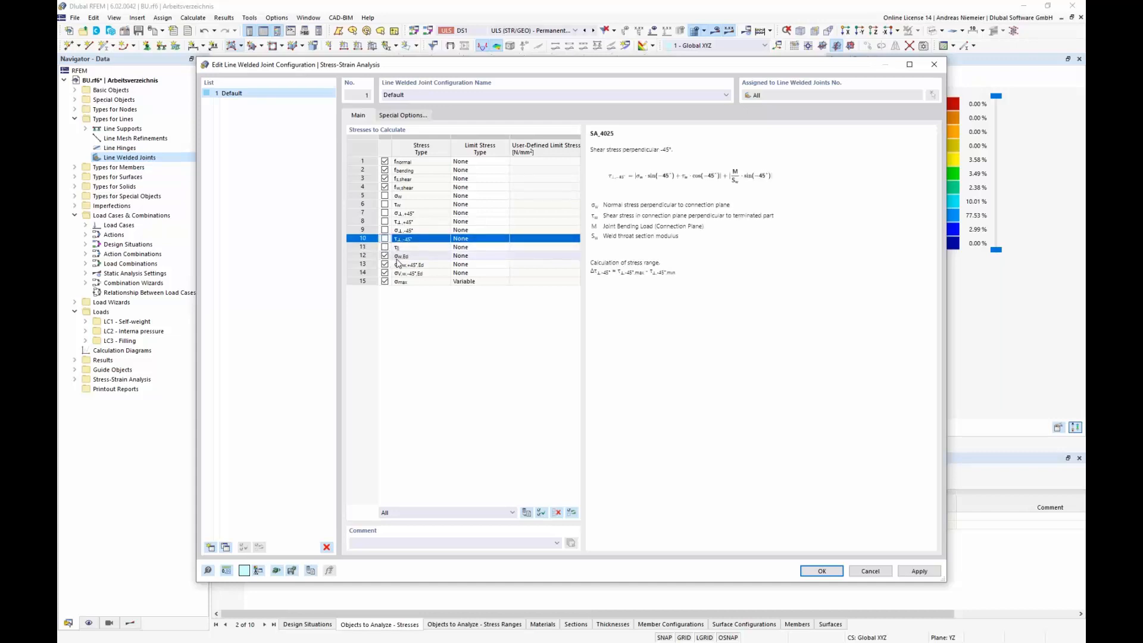
{"action": "left_click", "coordinate": [384, 264]}
{"action": "left_click", "coordinate": [385, 272]}
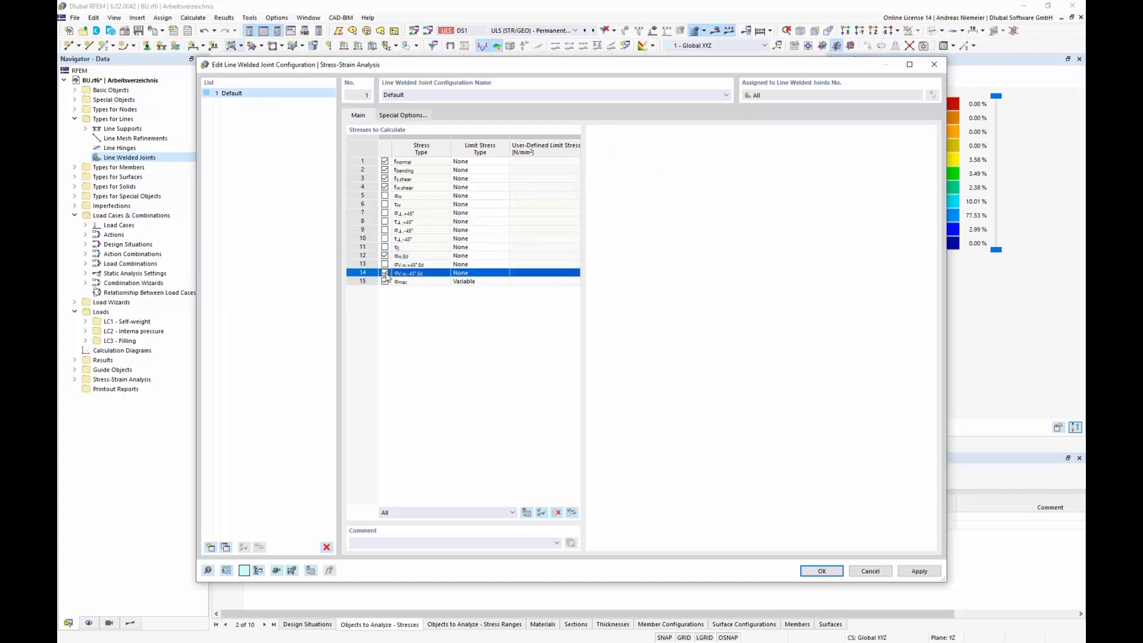
Step: Set the limit stress type of the resulting weld throat stress σw,Ed to User with a limit of 280 N/mm²
{"action": "left_click", "coordinate": [477, 256]}
{"action": "left_click", "coordinate": [488, 255]}
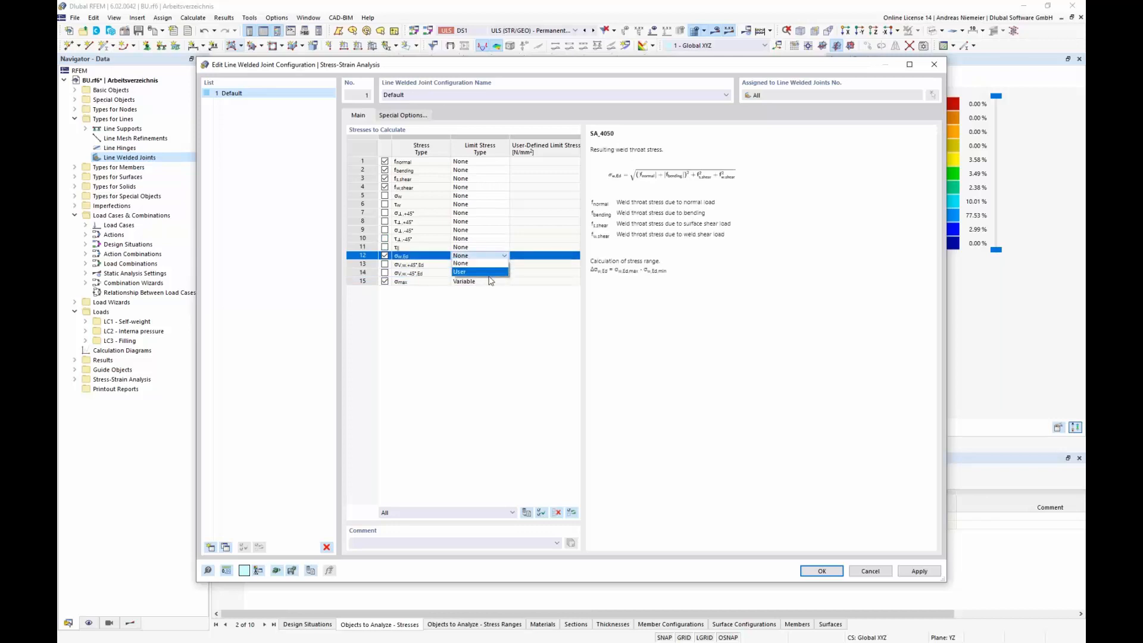
{"action": "left_click", "coordinate": [491, 273]}
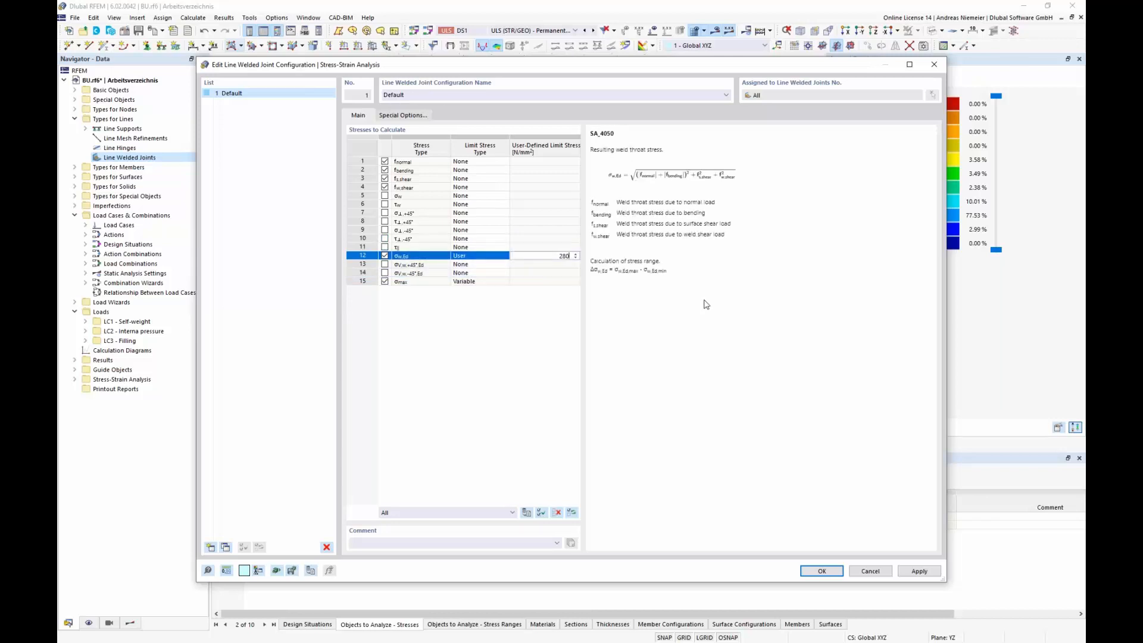
{"action": "left_click", "coordinate": [478, 391]}
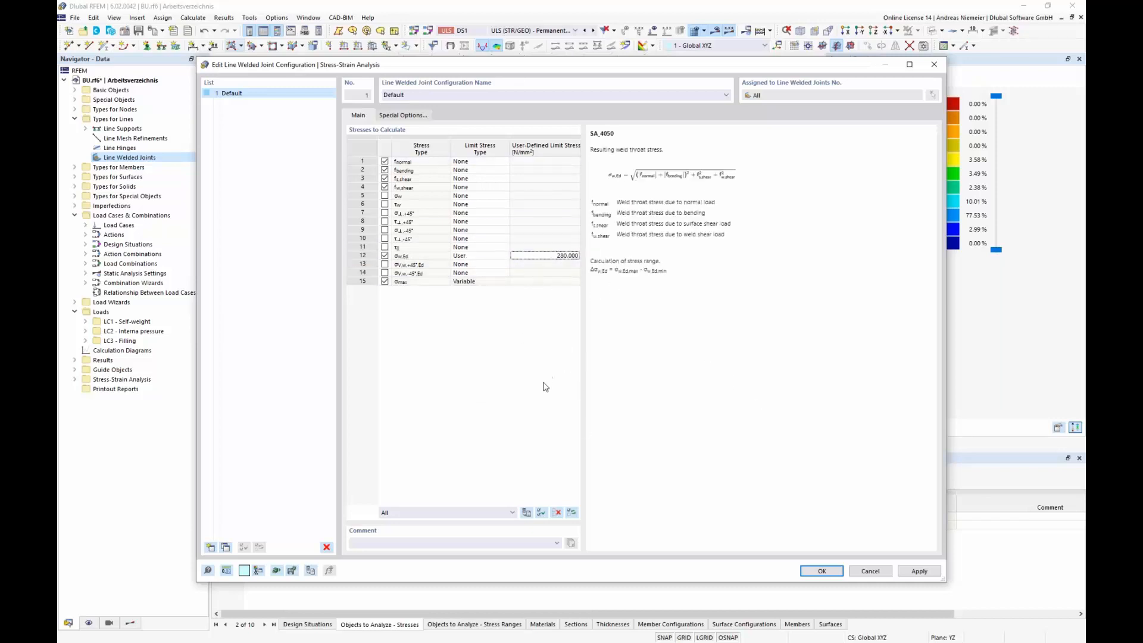
Step: In the weld configuration's special options, set all four joint load smoothings to None, use Simplified fillet weld stress distribution, and consider weld eccentricity e
{"action": "left_click", "coordinate": [405, 115]}
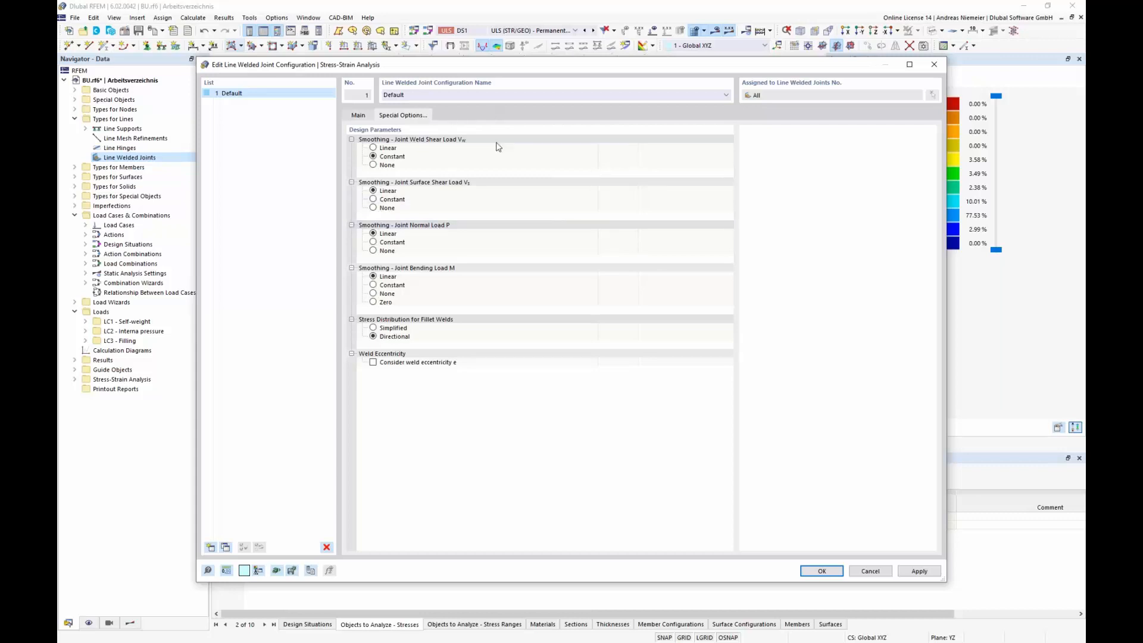
{"action": "left_click", "coordinate": [373, 165]}
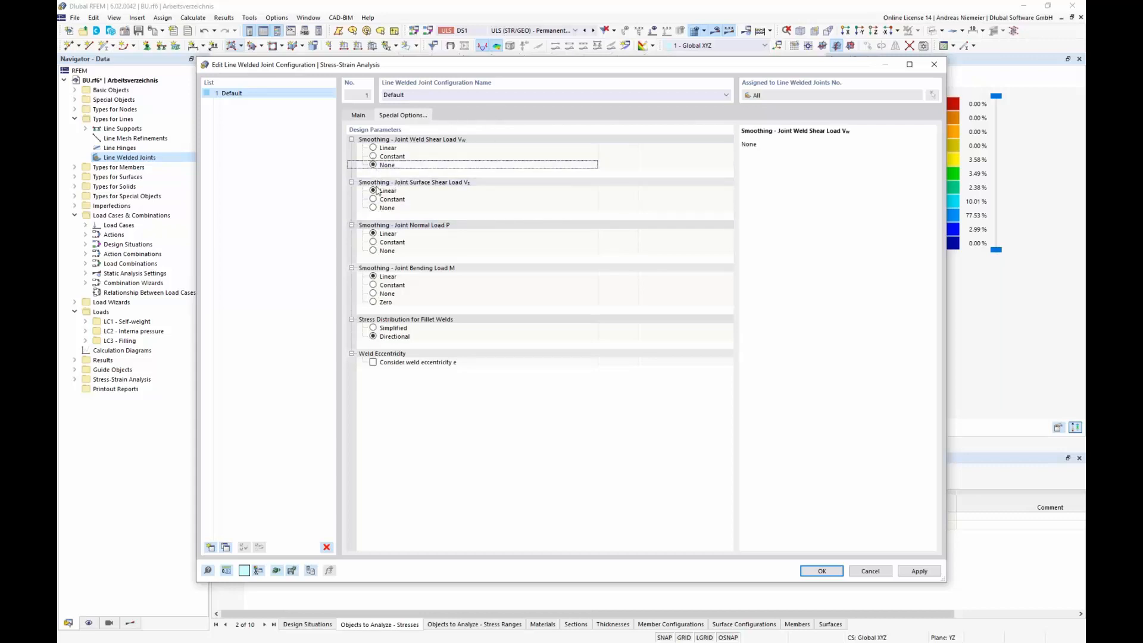
{"action": "left_click", "coordinate": [374, 208]}
{"action": "left_click", "coordinate": [373, 251]}
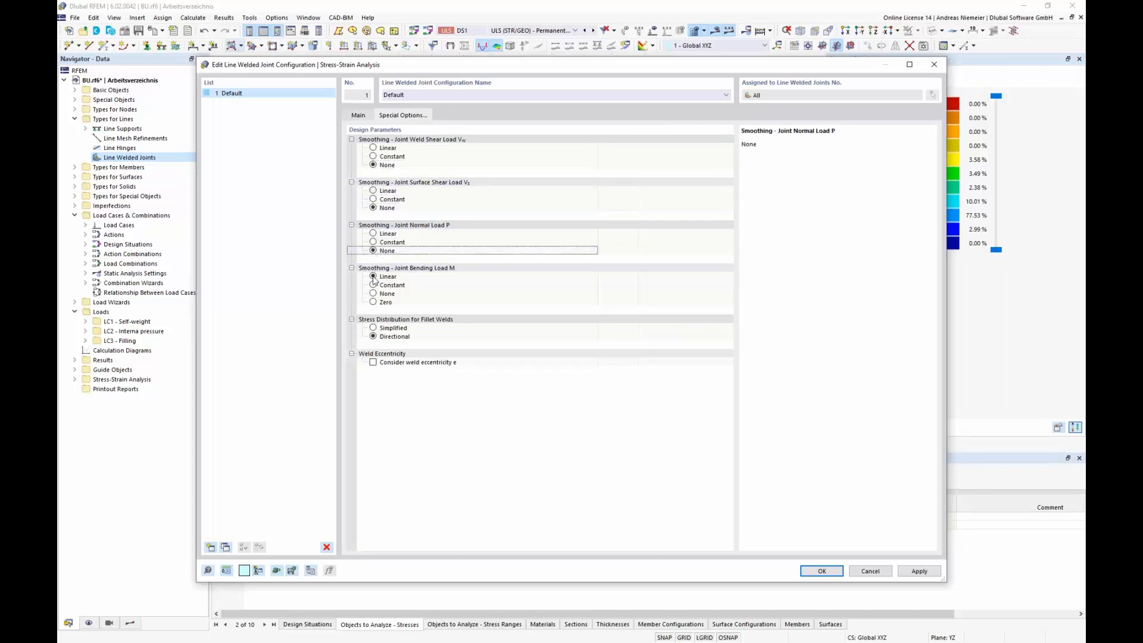
{"action": "left_click", "coordinate": [373, 293]}
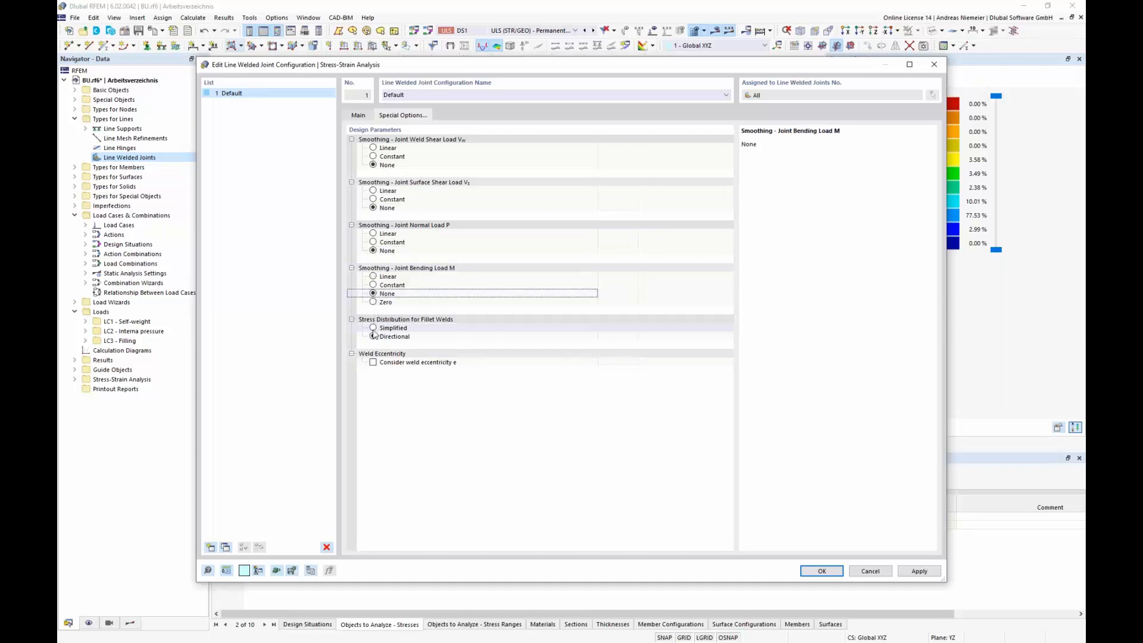
{"action": "left_click", "coordinate": [373, 328]}
{"action": "left_click", "coordinate": [373, 363]}
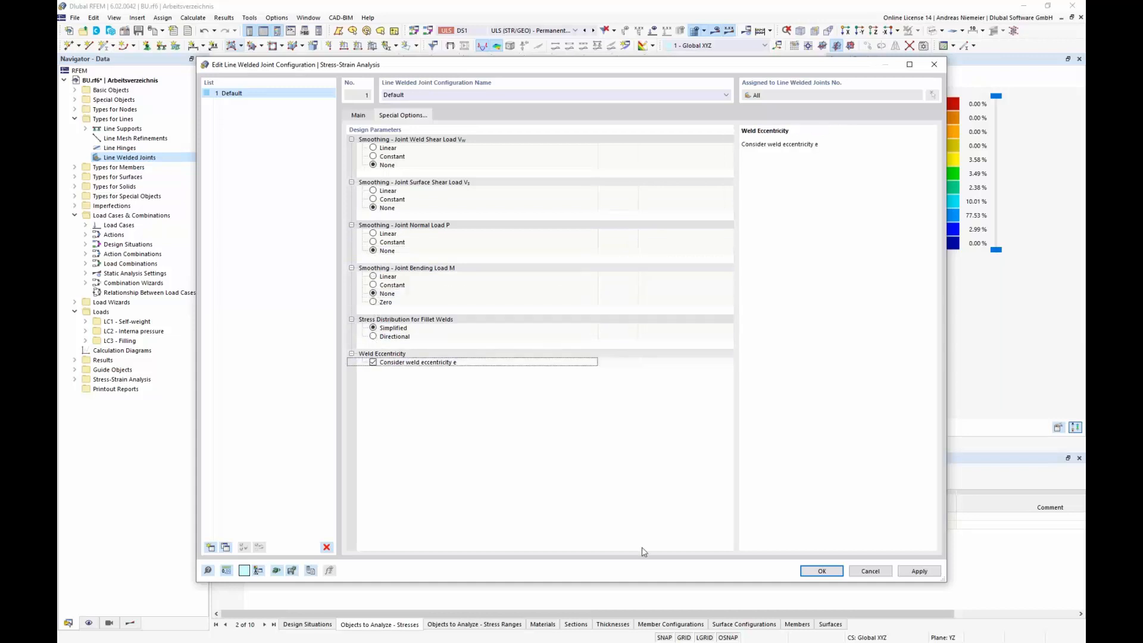
{"action": "left_click", "coordinate": [814, 571]}
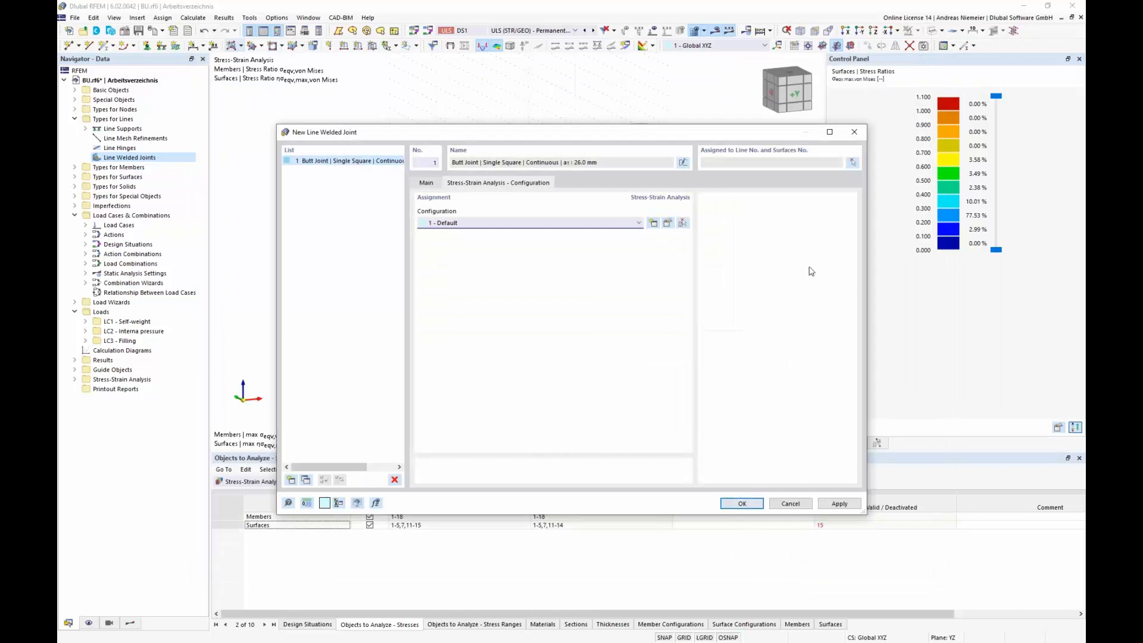
Step: Assign the line welded joint to the upper longitudinal seam, line 15, of the vessel shell together with its adjoining surfaces
{"action": "left_click", "coordinate": [852, 164]}
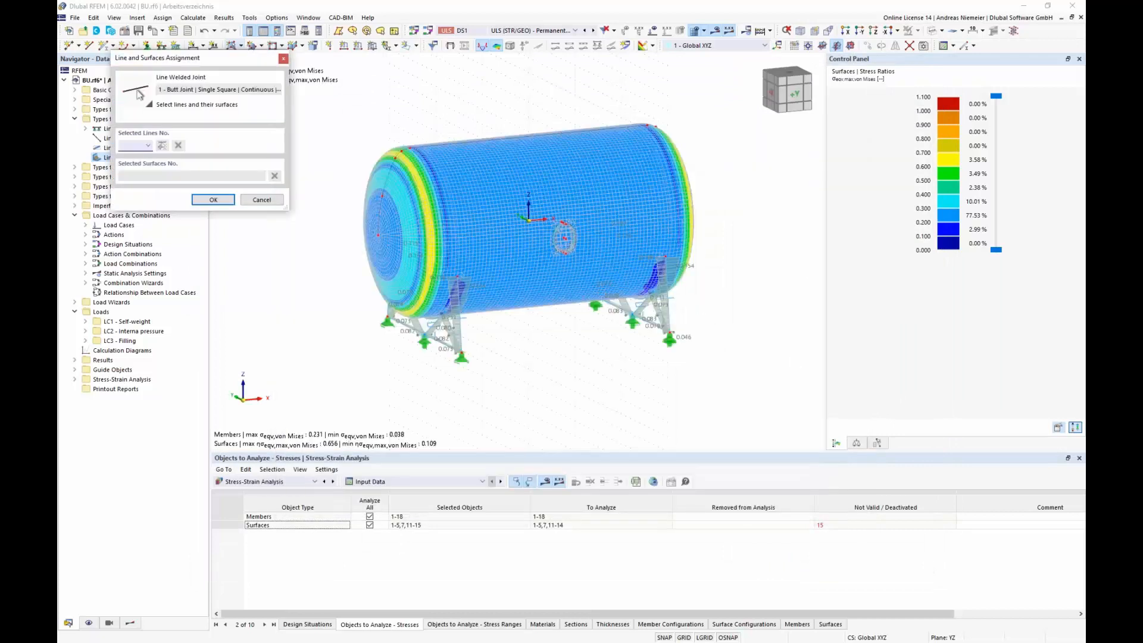
{"action": "scroll", "coordinate": [442, 142], "scroll_direction": "up", "scroll_amount": 2}
{"action": "left_click", "coordinate": [441, 141]}
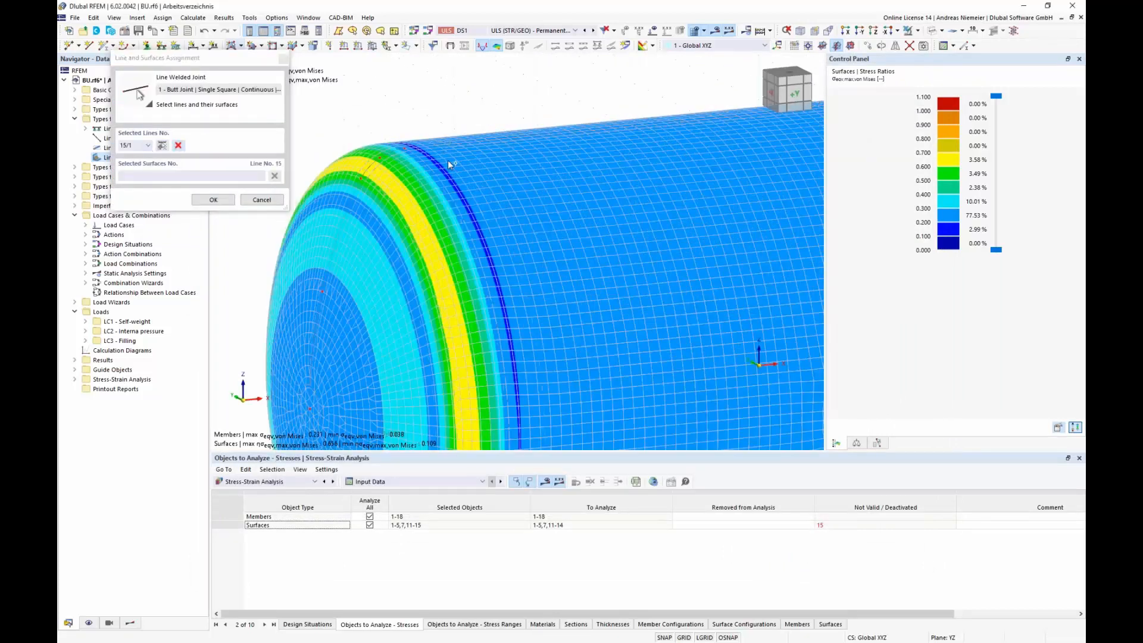
{"action": "scroll", "coordinate": [441, 155], "scroll_direction": "up", "scroll_amount": 3}
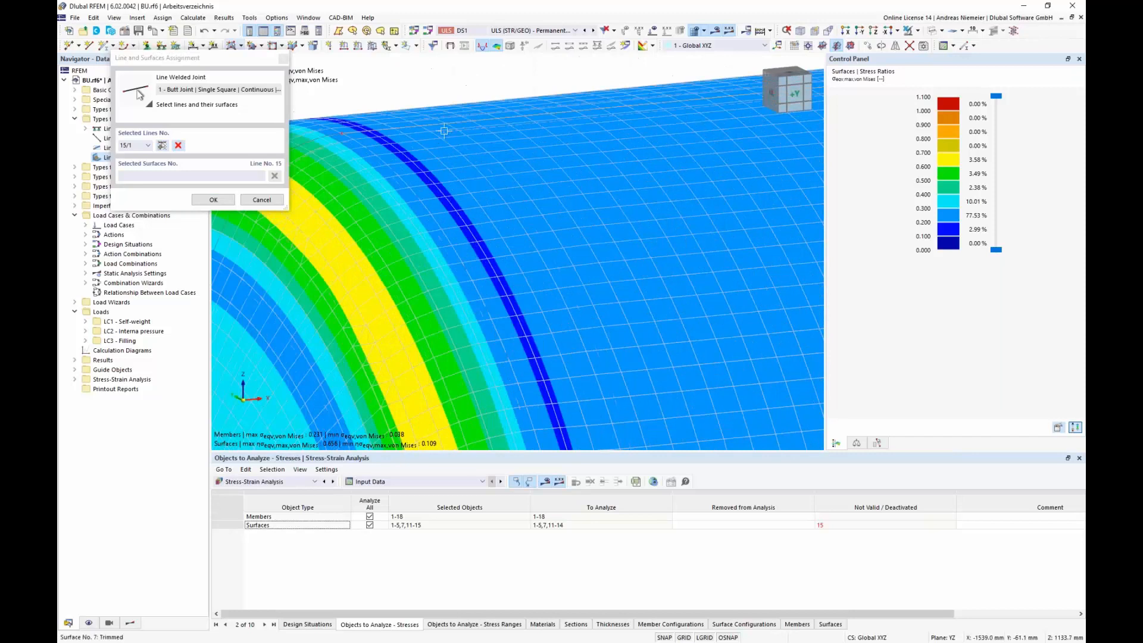
{"action": "left_click", "coordinate": [442, 132]}
{"action": "left_click", "coordinate": [434, 118]}
{"action": "left_click", "coordinate": [163, 144]}
Step: Add the shell's lower longitudinal seam, line 50, to the weld assignment and save the joint, accepting deletion of the Stress-Strain Analysis results
{"action": "scroll", "coordinate": [439, 143], "scroll_direction": "down", "scroll_amount": 6}
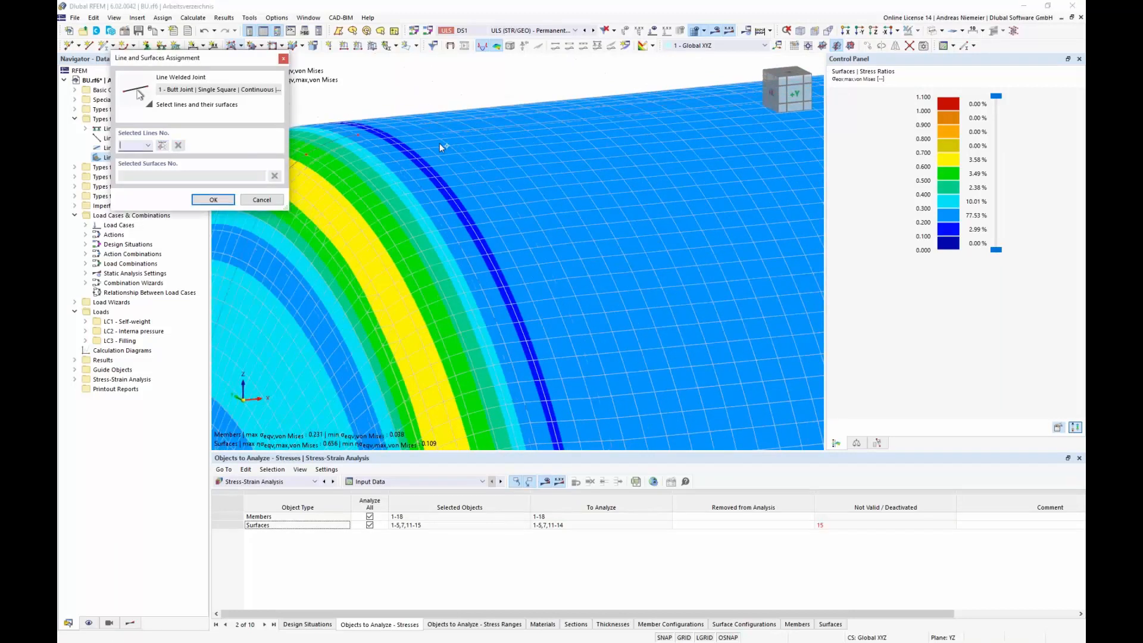
{"action": "middle_click_drag", "start_coordinate": [563, 313], "coordinate": [543, 310], "text": "ctrl"}
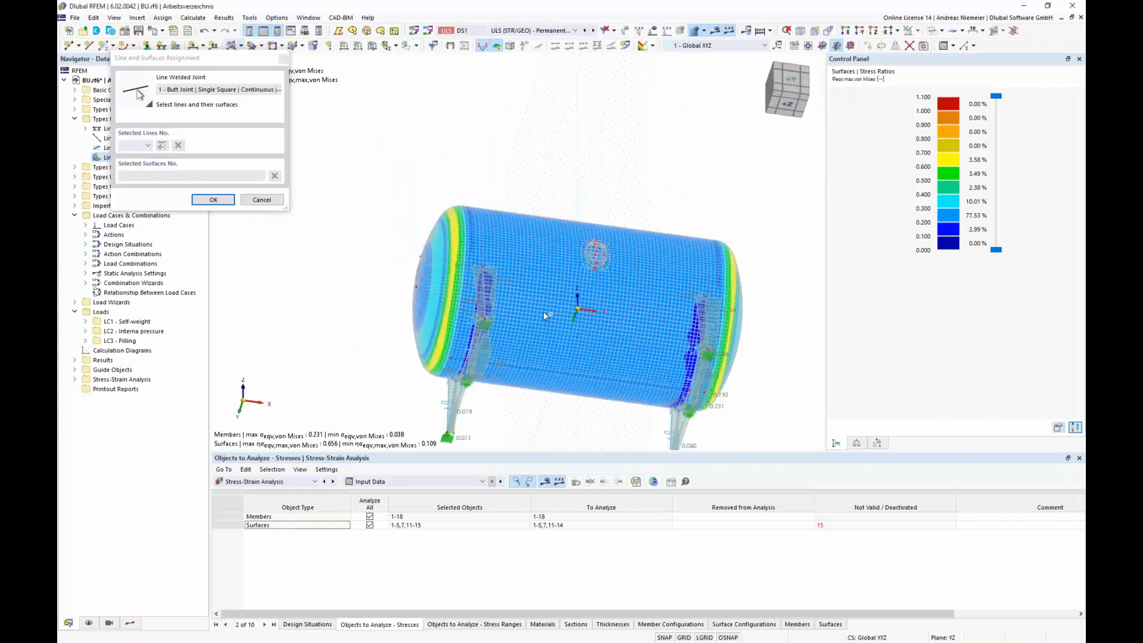
{"action": "scroll", "coordinate": [543, 378], "scroll_direction": "up", "scroll_amount": 6}
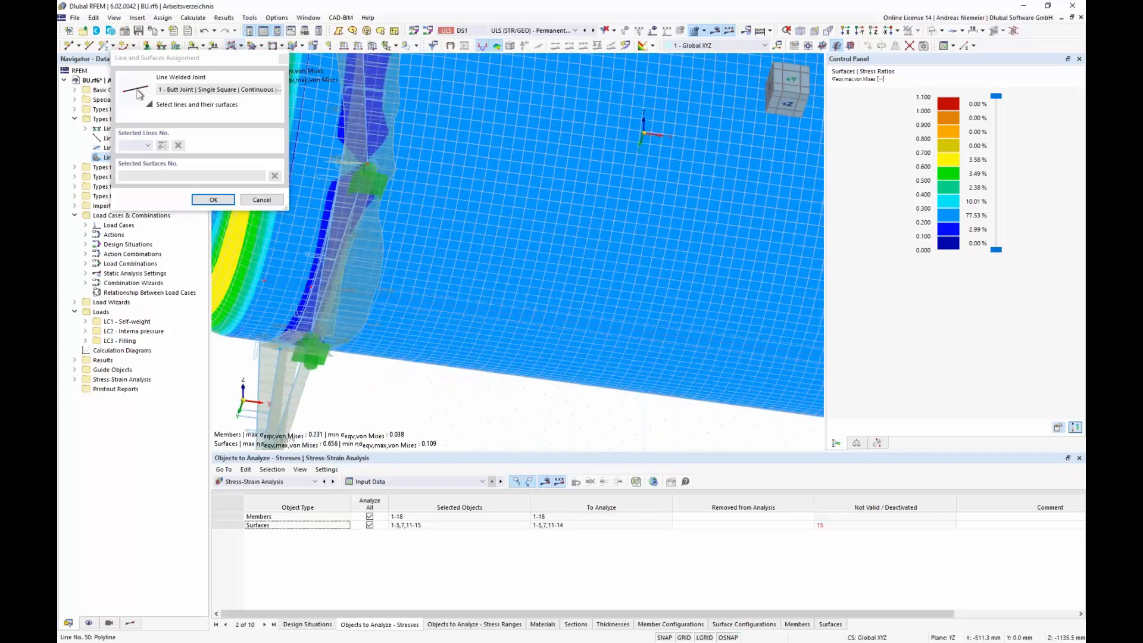
{"action": "left_click", "coordinate": [536, 314]}
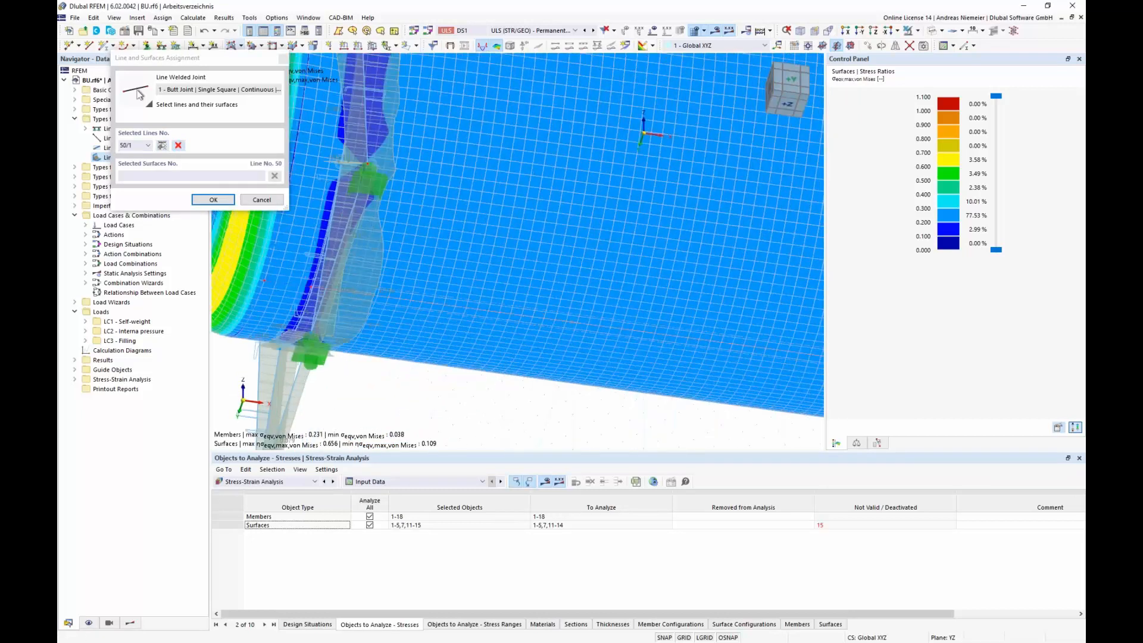
{"action": "left_click", "coordinate": [535, 315]}
{"action": "left_click", "coordinate": [213, 199]}
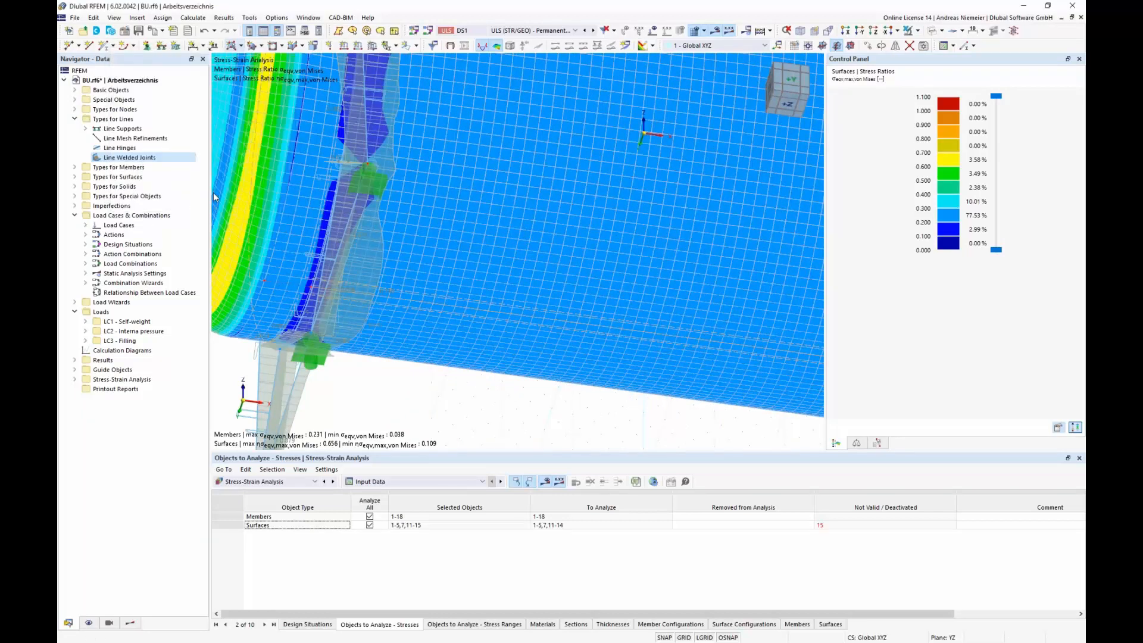
{"action": "left_click", "coordinate": [742, 503]}
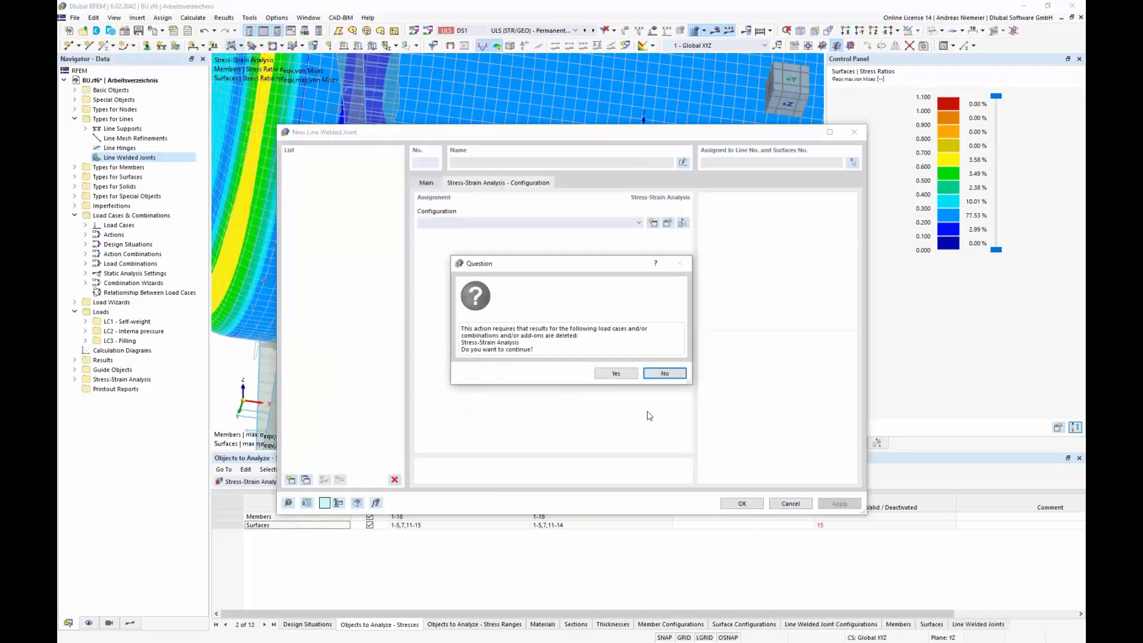
{"action": "left_click", "coordinate": [615, 373]}
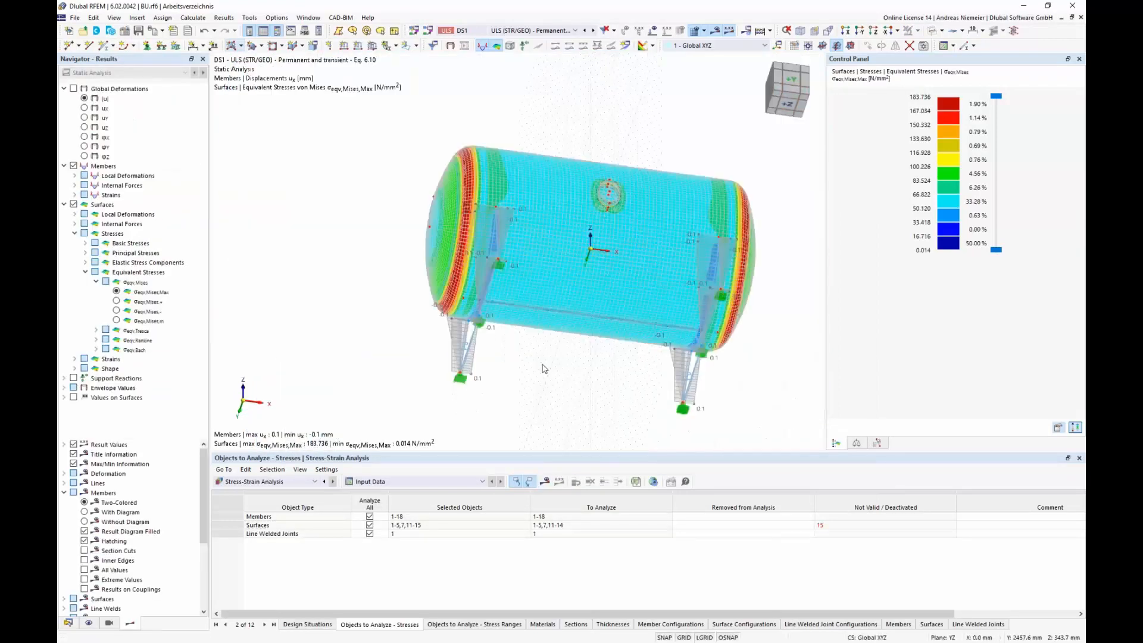
Step: Recalculate the Stress-Strain Analysis with the line welded joint included among the objects to analyze
{"action": "left_click", "coordinate": [272, 528]}
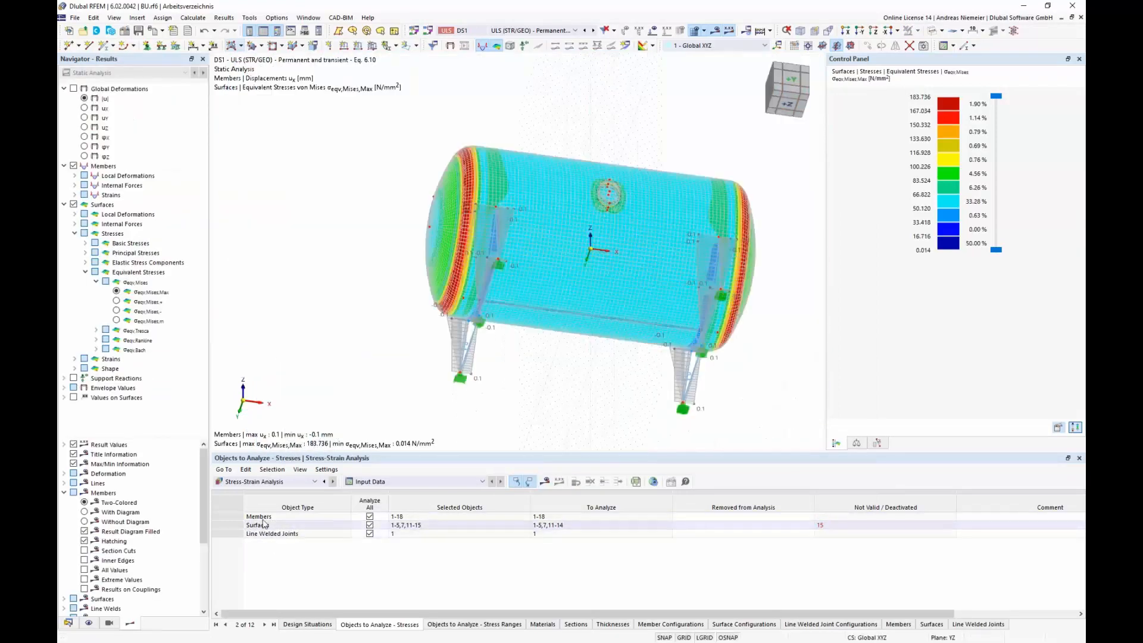
{"action": "left_click", "coordinate": [275, 533]}
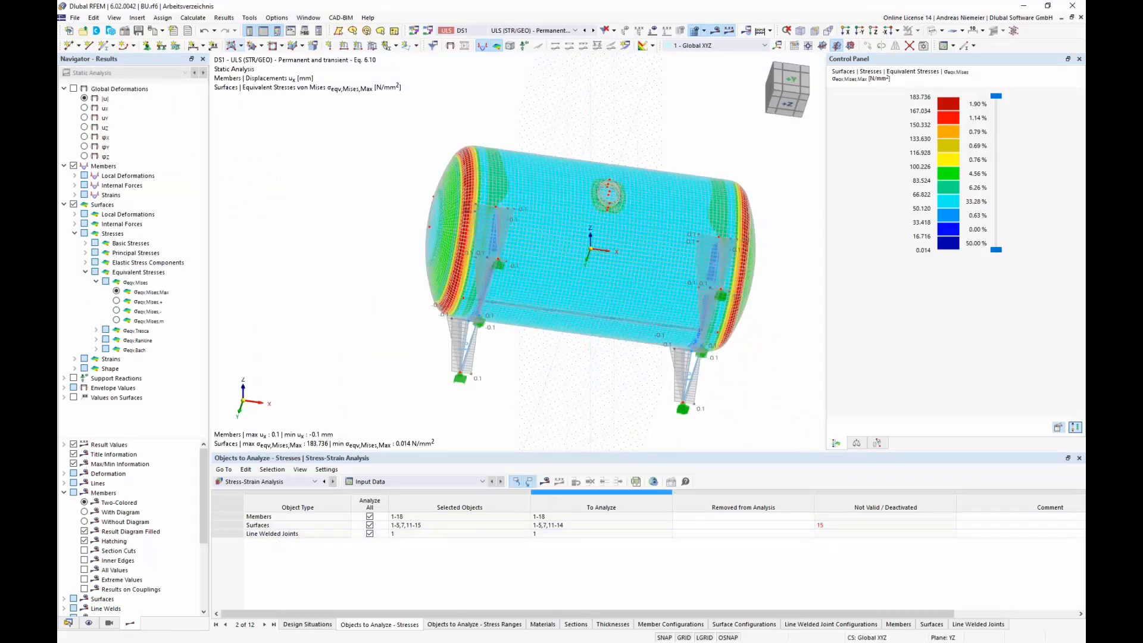
{"action": "left_click", "coordinate": [544, 482]}
{"action": "left_click", "coordinate": [615, 373]}
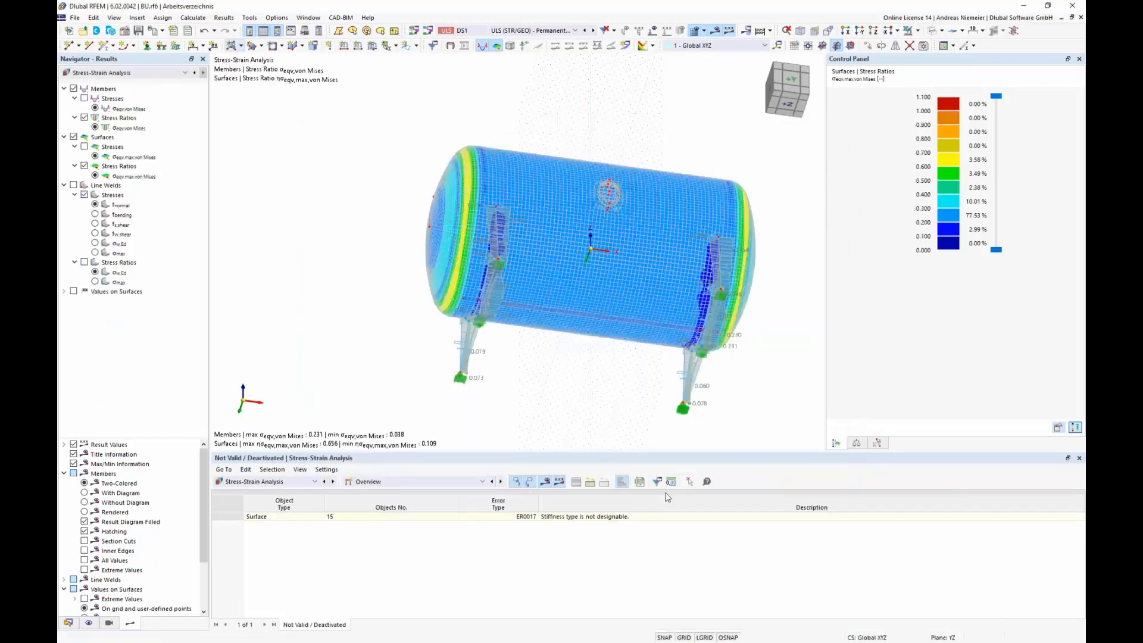
Step: Display only the line weld results, hiding member and surface results, on a wireframe model in the default axonometric view
{"action": "left_click", "coordinate": [64, 88]}
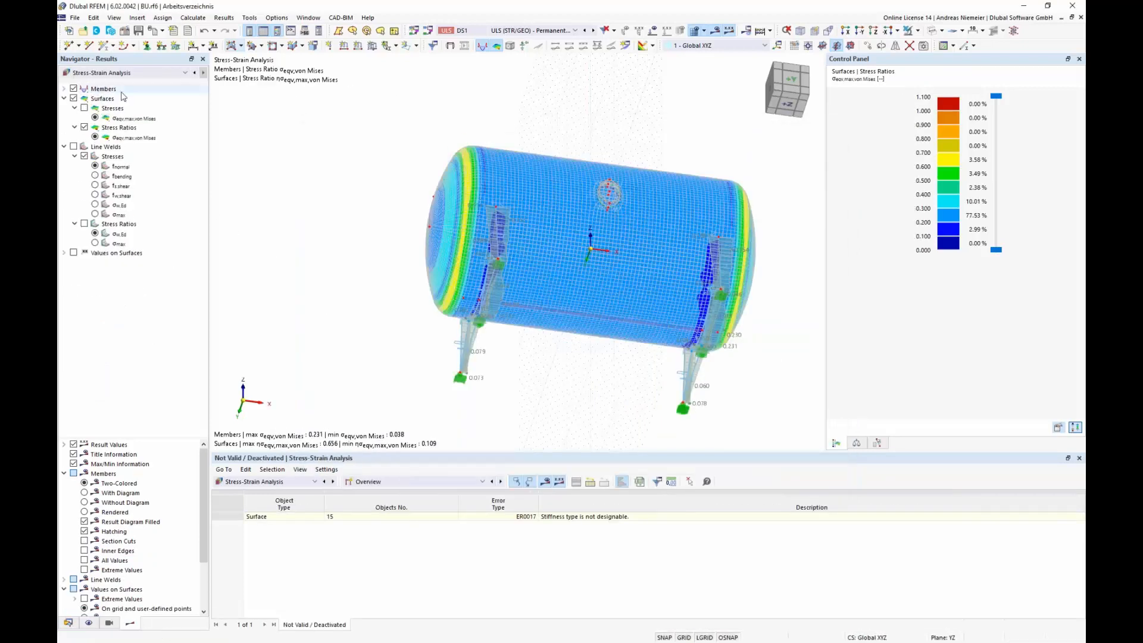
{"action": "left_click", "coordinate": [63, 99]}
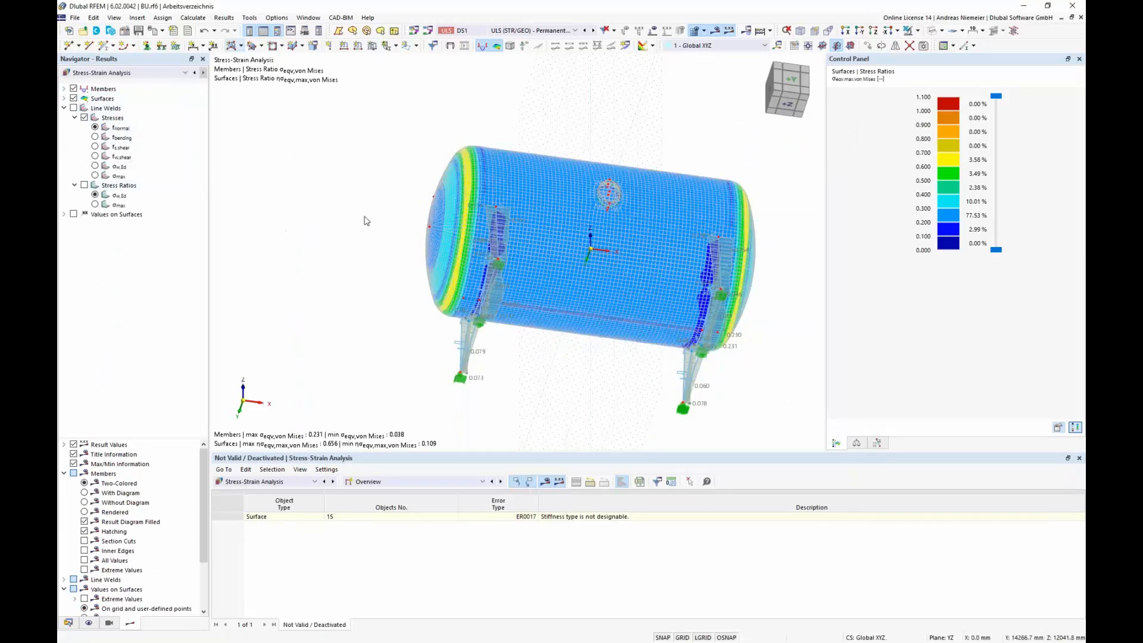
{"action": "left_click", "coordinate": [74, 108]}
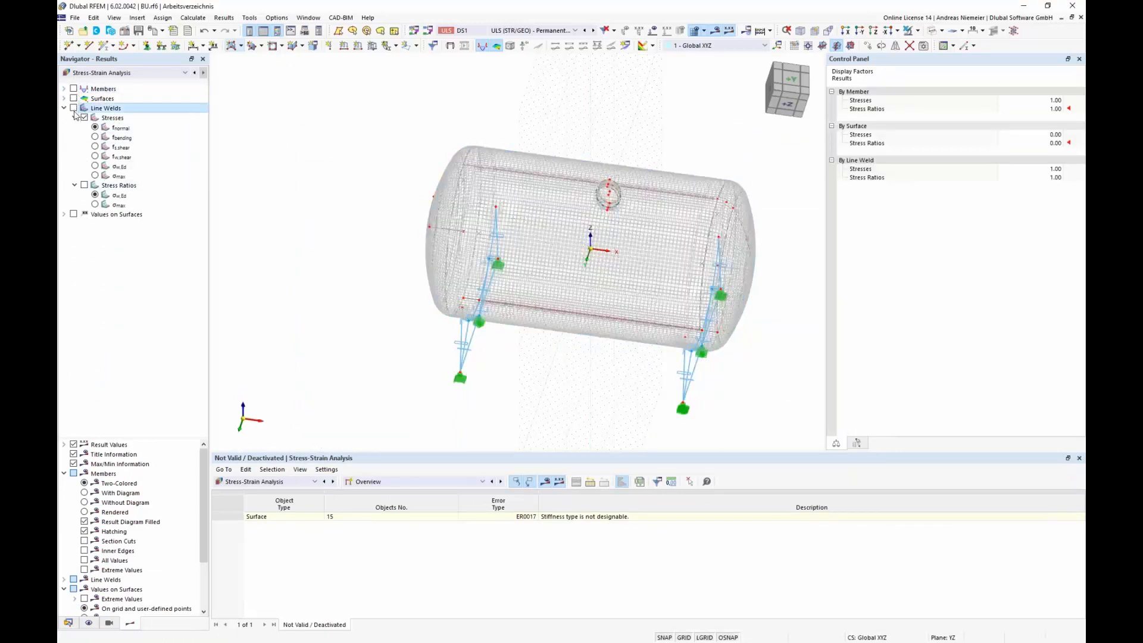
{"action": "middle_click_drag", "start_coordinate": [354, 249], "coordinate": [360, 368]}
{"action": "left_click", "coordinate": [694, 31]}
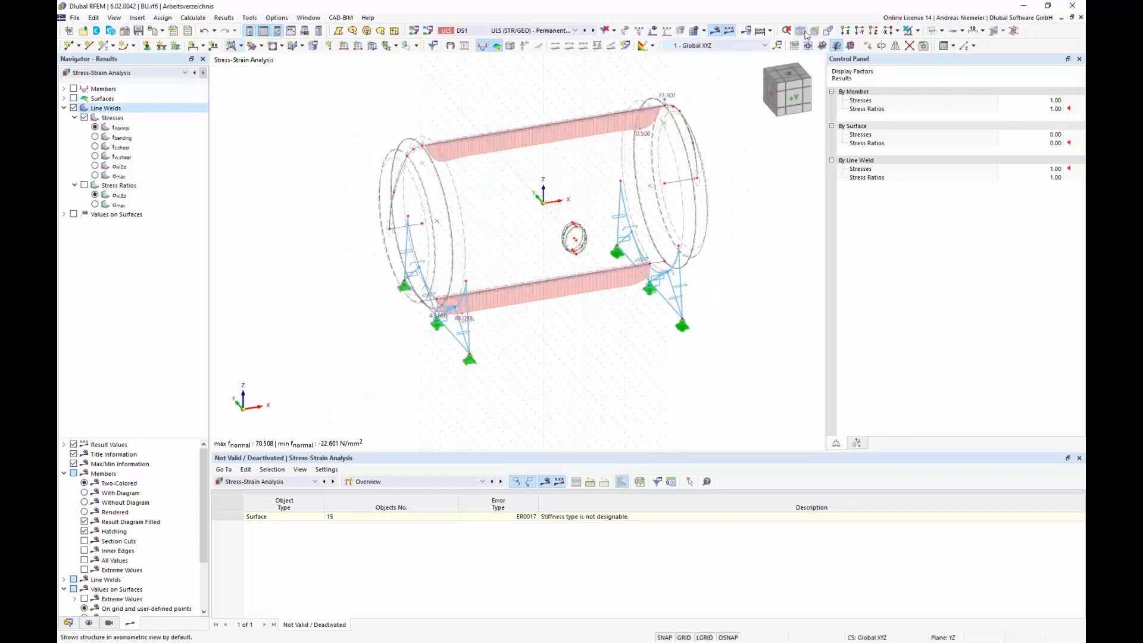
{"action": "left_click", "coordinate": [801, 32]}
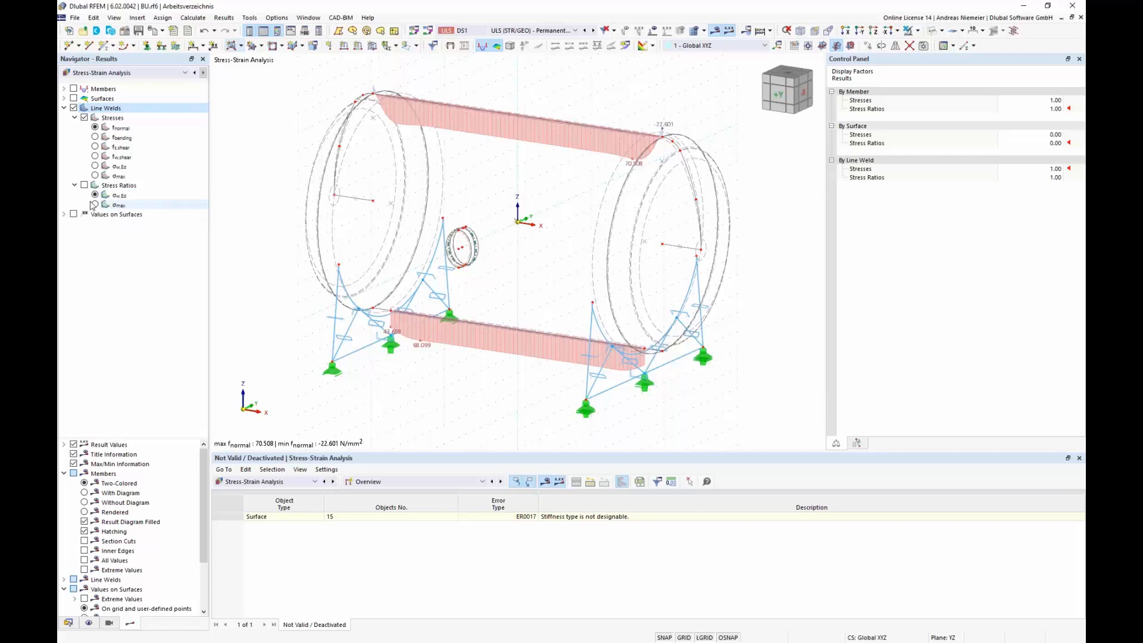
Step: Examine the line weld stresses due to normal load and bending along both longitudinal seams
{"action": "left_click", "coordinate": [96, 128]}
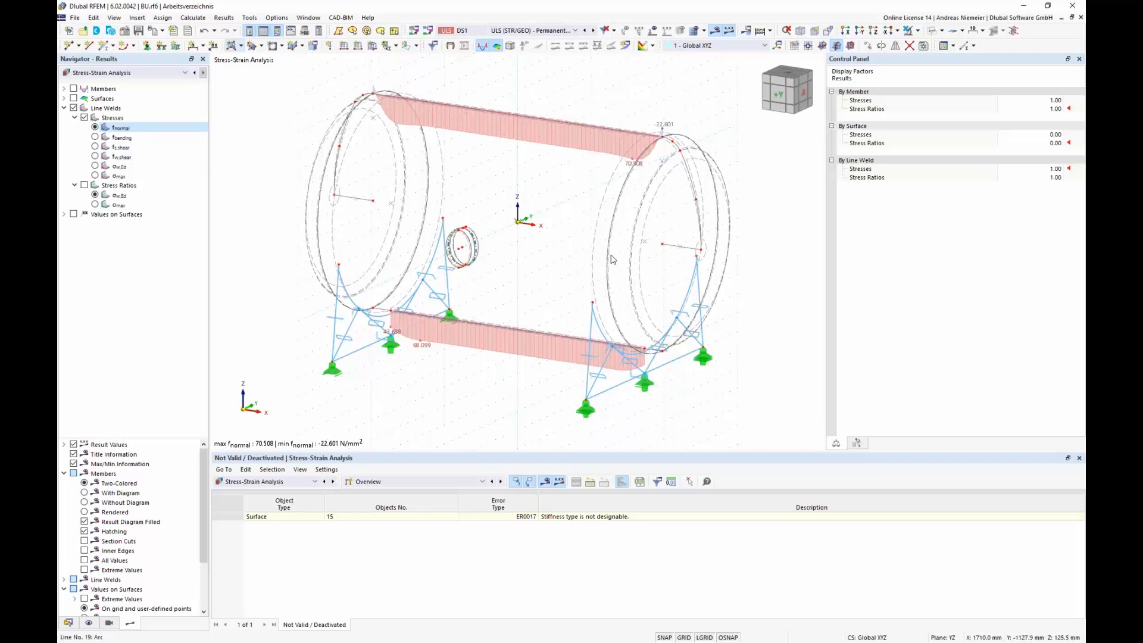
{"action": "left_click", "coordinate": [95, 138]}
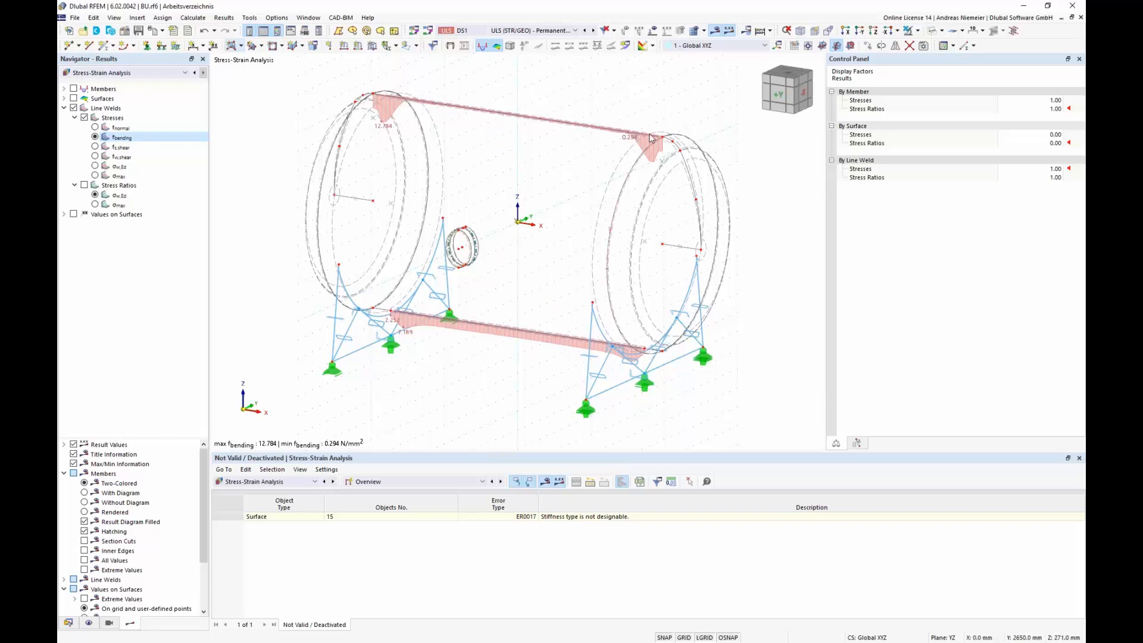
Step: Display the line weld results for both shear stress components, σw,Ed and the σw,Ed stress ratio
{"action": "left_click", "coordinate": [95, 146]}
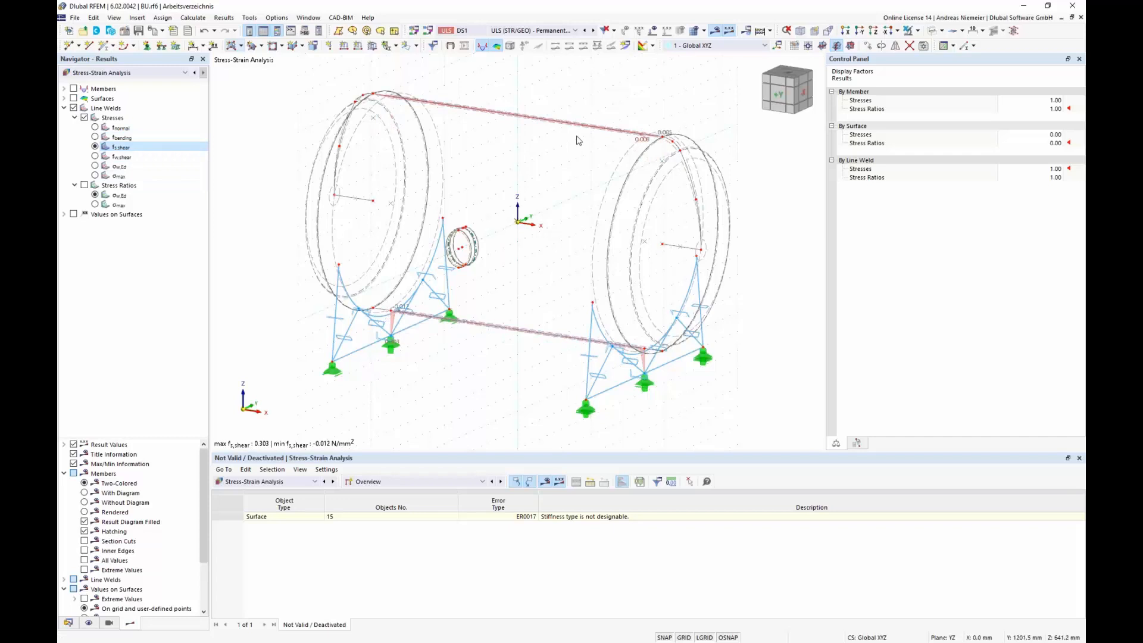
{"action": "left_click", "coordinate": [95, 156]}
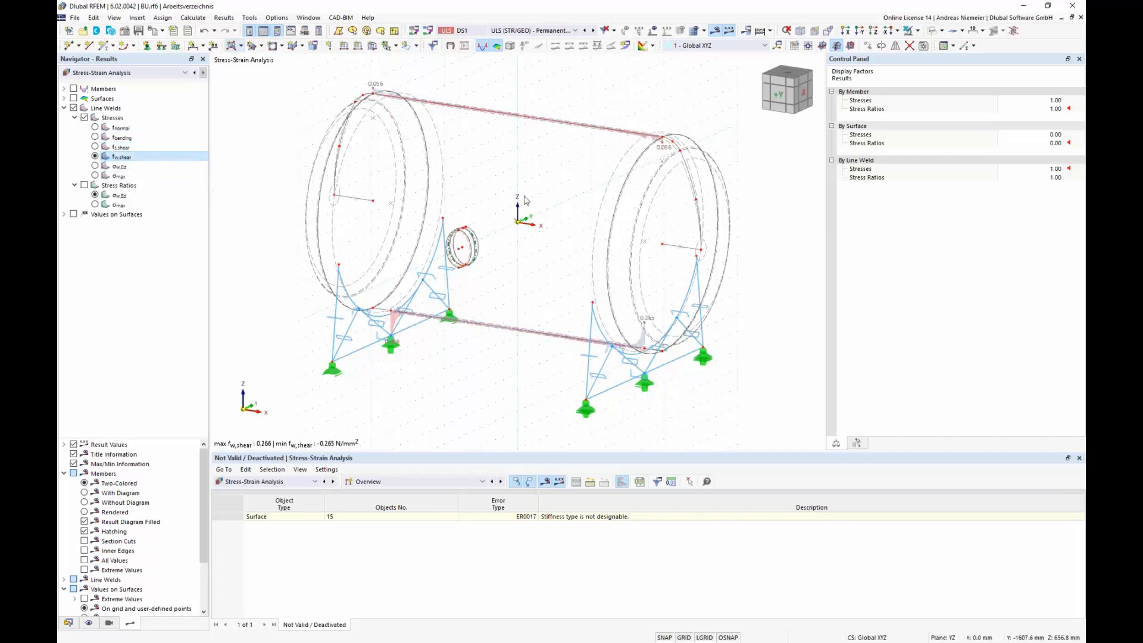
{"action": "left_click", "coordinate": [95, 166]}
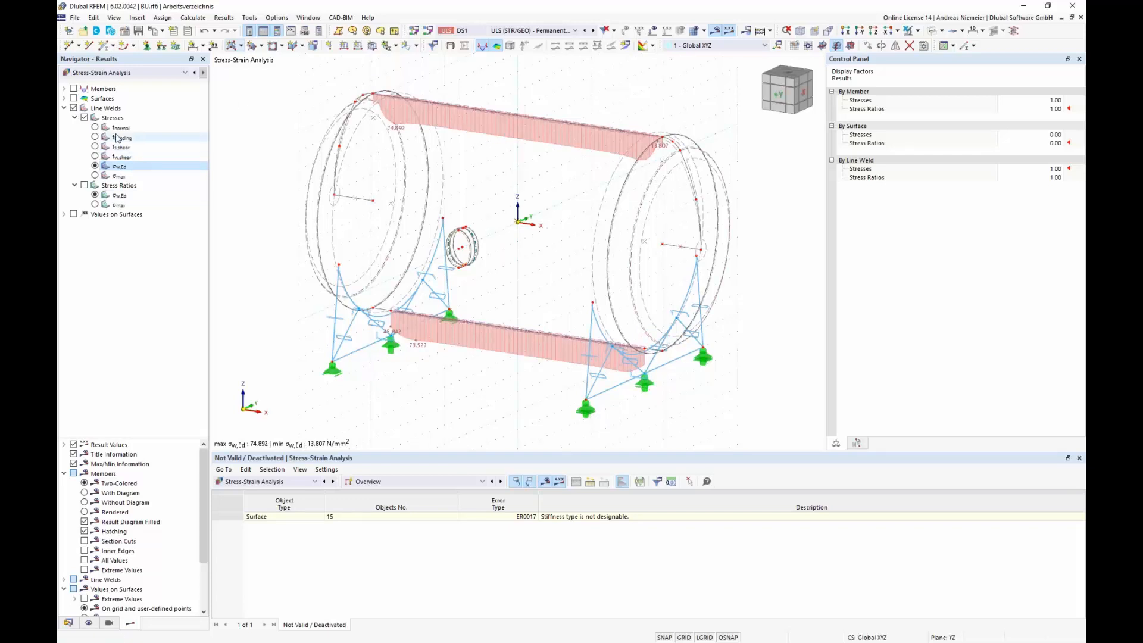
{"action": "left_click", "coordinate": [84, 185]}
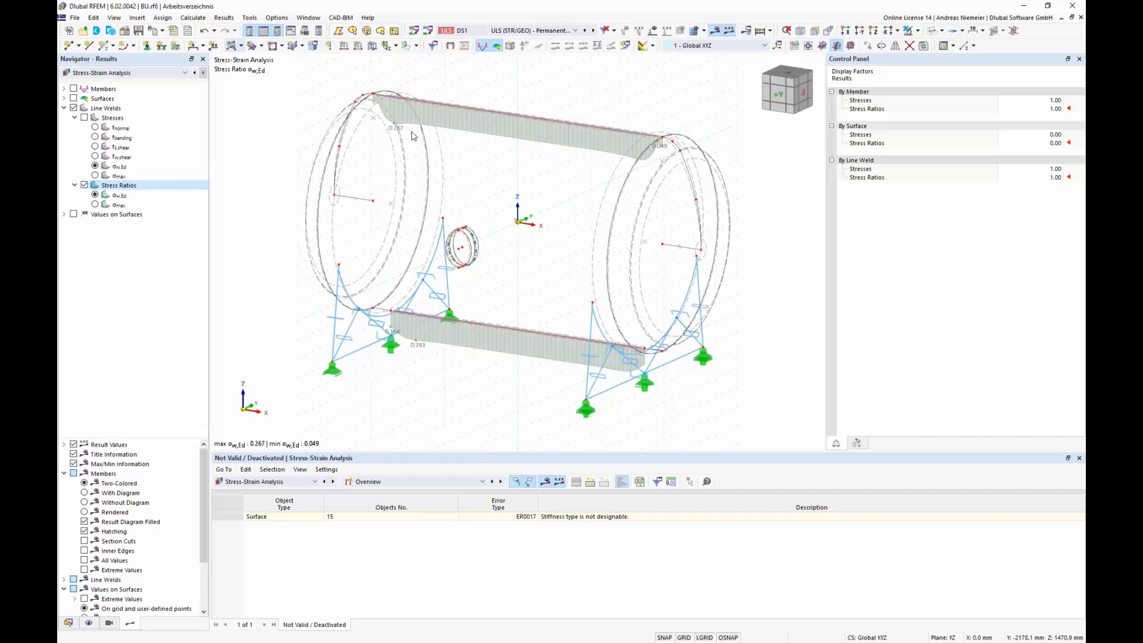
{"action": "left_click", "coordinate": [63, 108]}
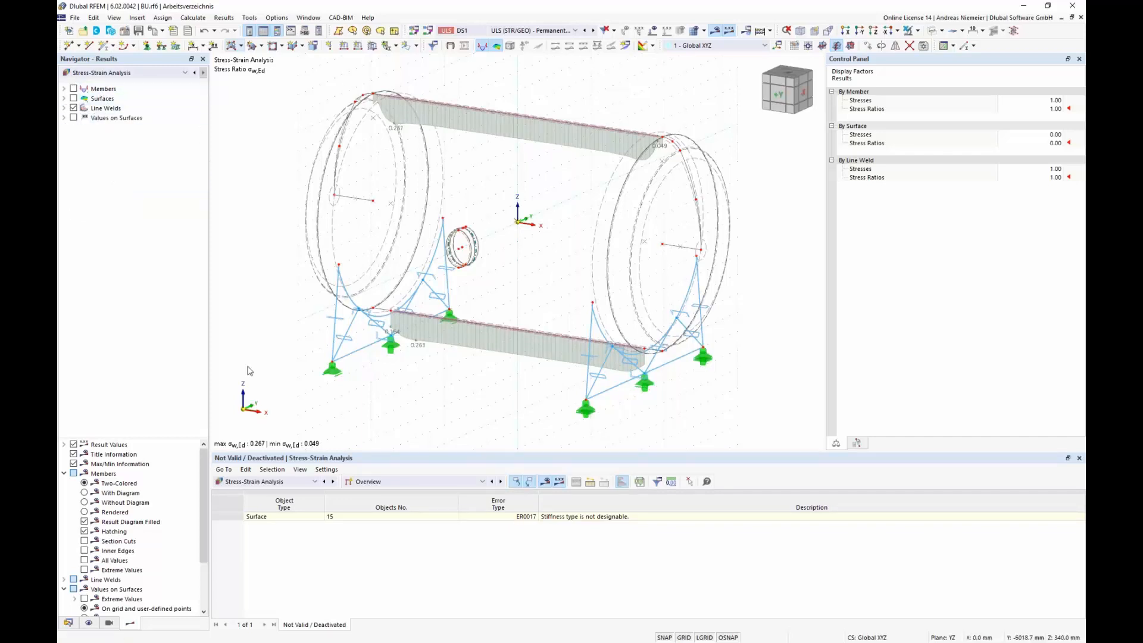
Step: Examine the existing stress, limit stress and stress ratio in the results table for stresses on members
{"action": "left_click", "coordinate": [421, 482]}
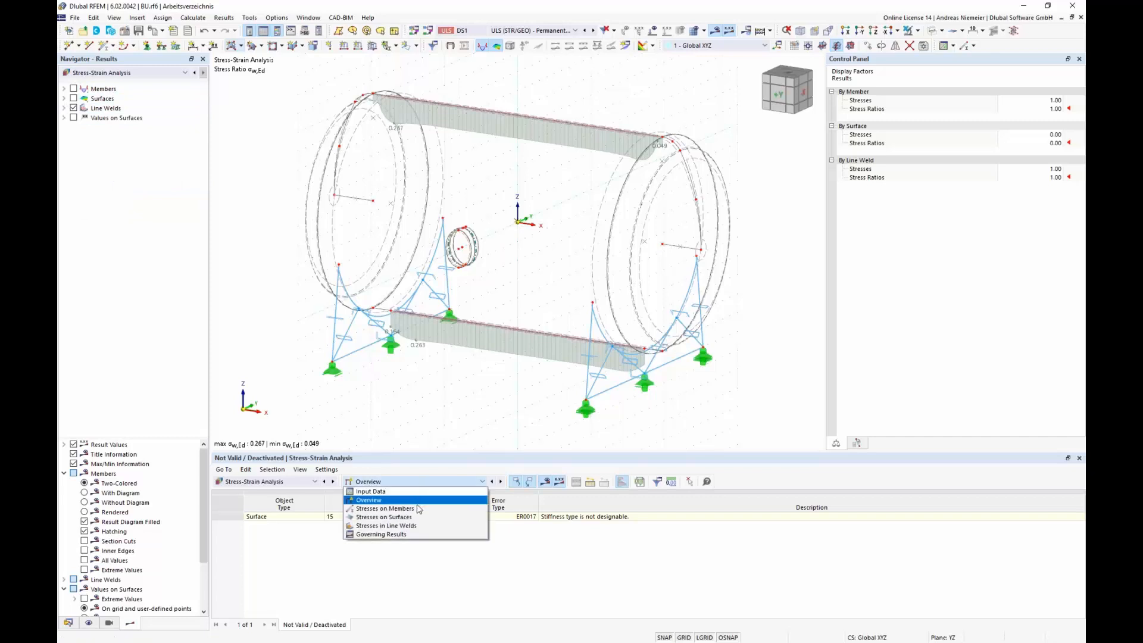
{"action": "left_click", "coordinate": [418, 508]}
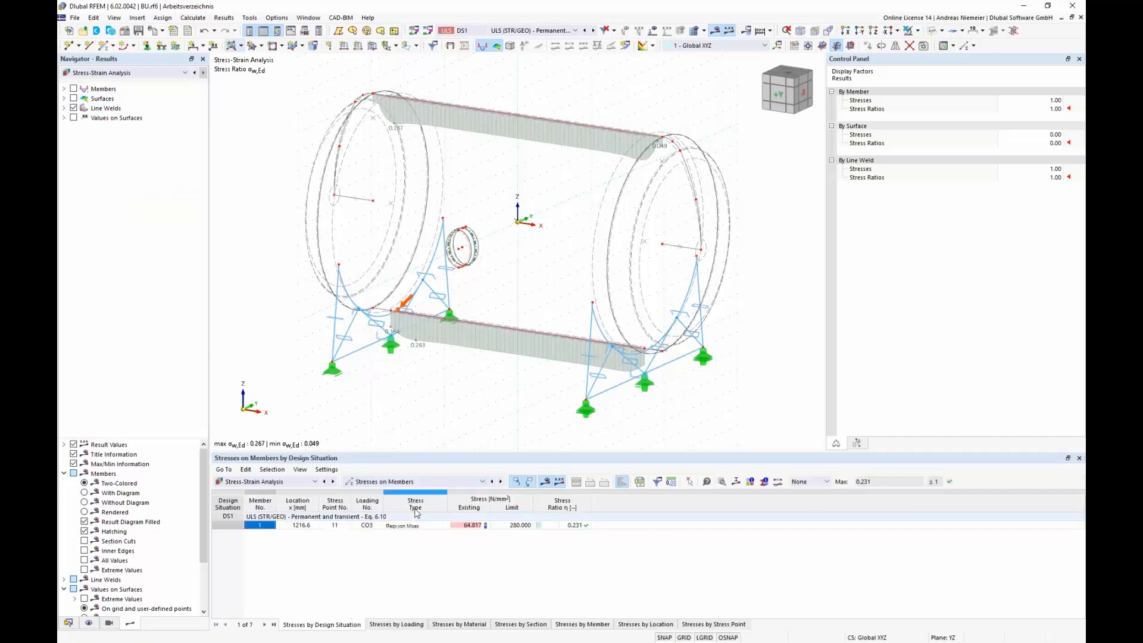
{"action": "left_click", "coordinate": [474, 526]}
{"action": "left_click", "coordinate": [520, 525]}
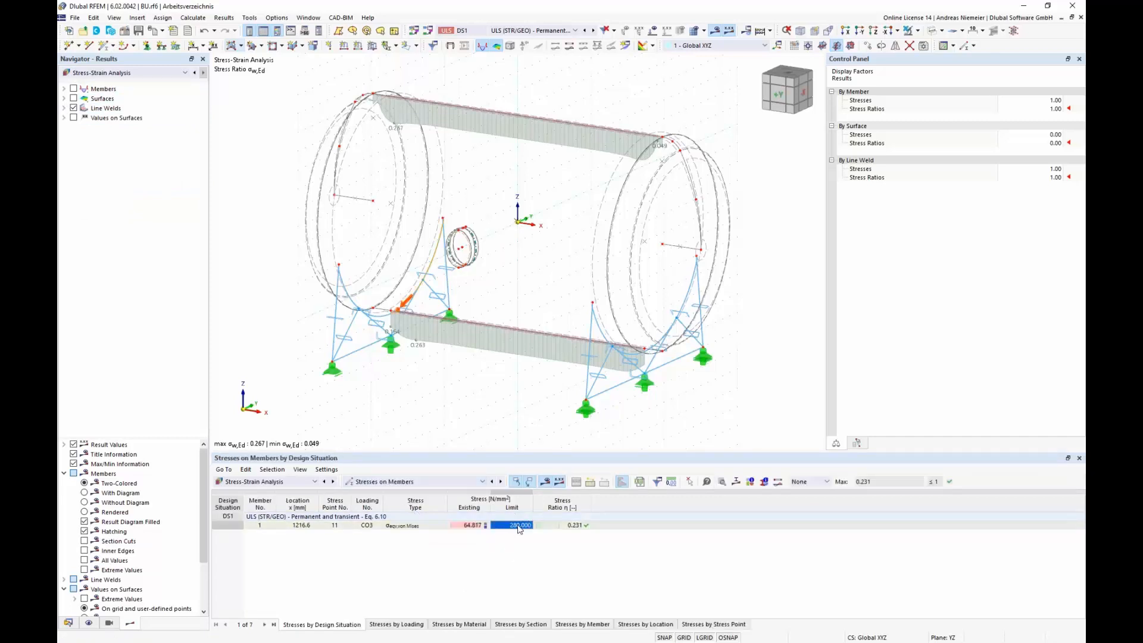
{"action": "left_click", "coordinate": [583, 526]}
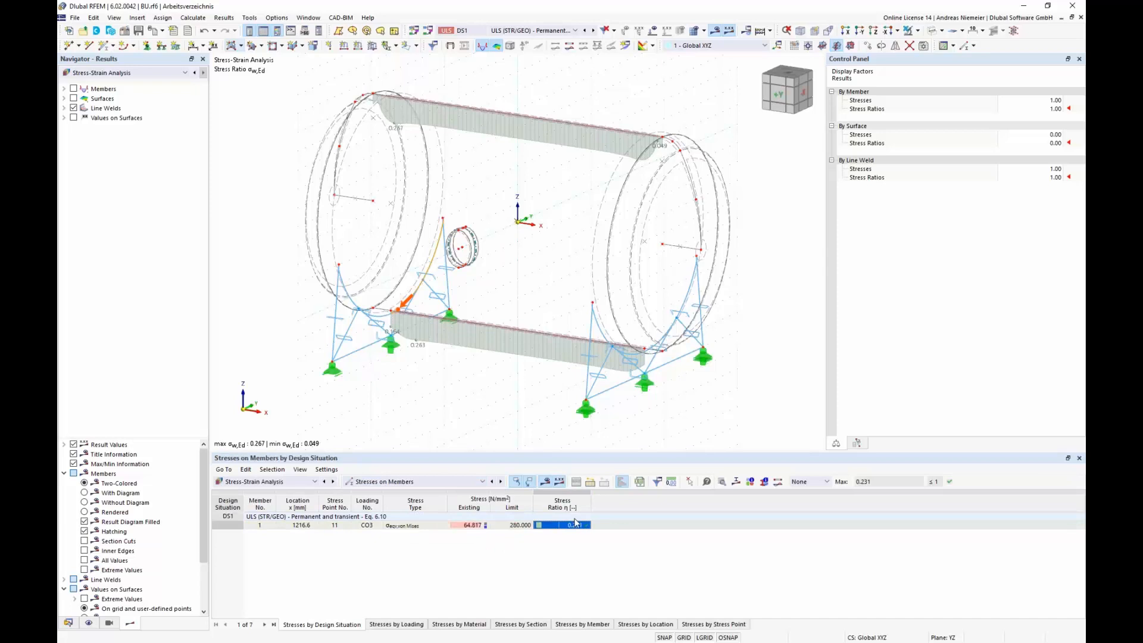
Step: Examine the existing stress, limit stress and stress ratio in the results table for stresses on surfaces
{"action": "left_click", "coordinate": [465, 483]}
{"action": "left_click", "coordinate": [416, 516]}
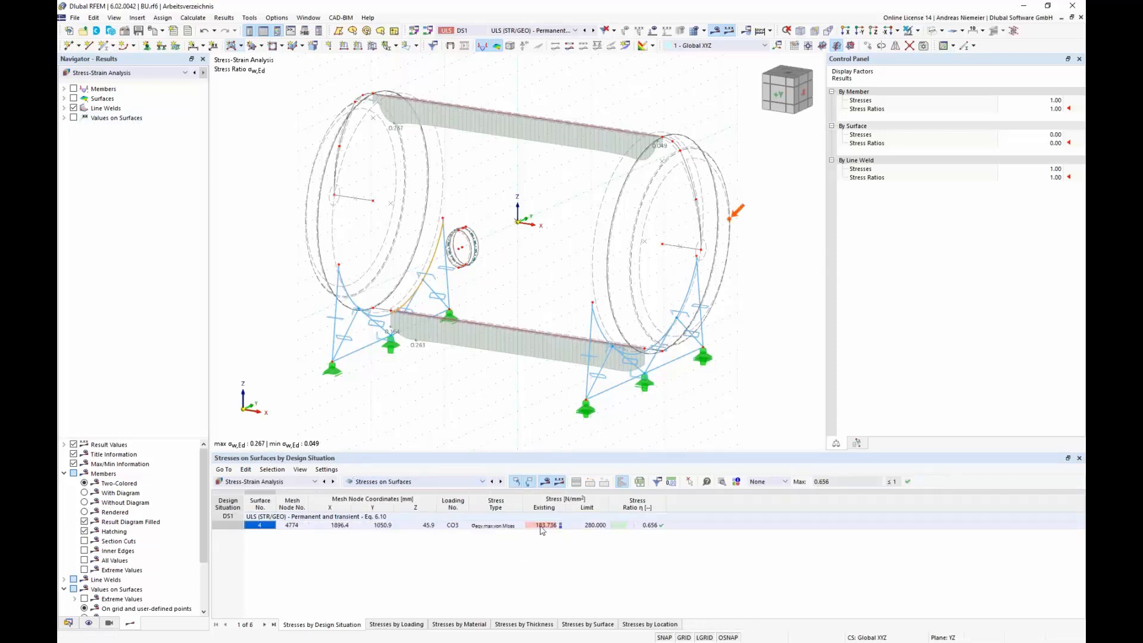
{"action": "left_click", "coordinate": [542, 526]}
{"action": "left_click", "coordinate": [592, 526]}
{"action": "left_click", "coordinate": [666, 526]}
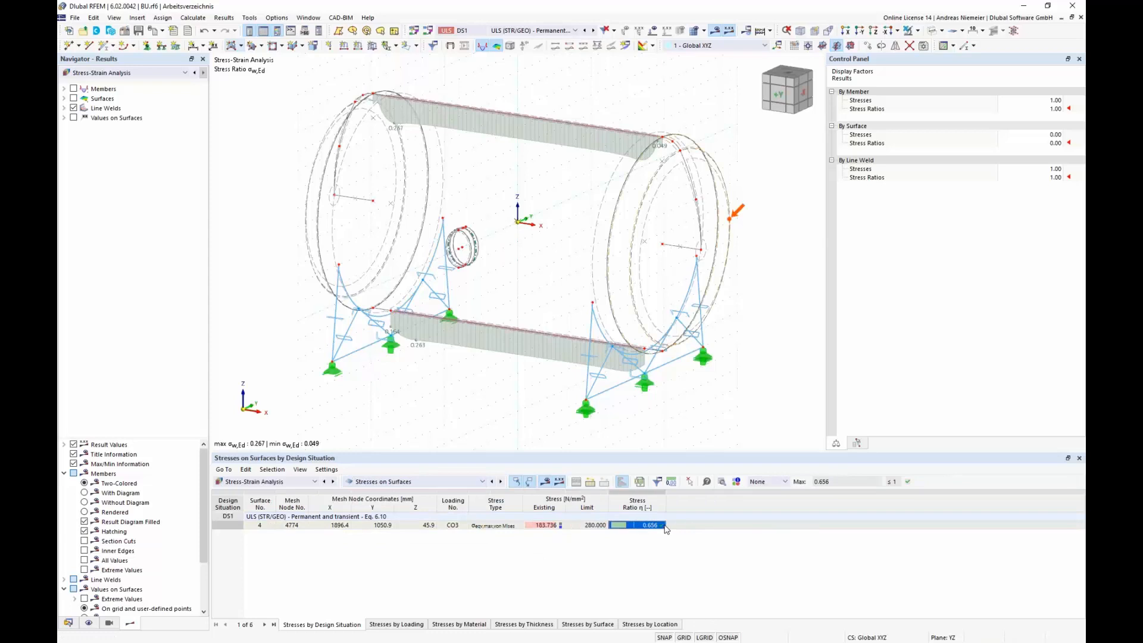
Step: Examine the stress types, existing stresses and σw,Ed limit in the line weld results table by design situation
{"action": "left_click", "coordinate": [414, 481]}
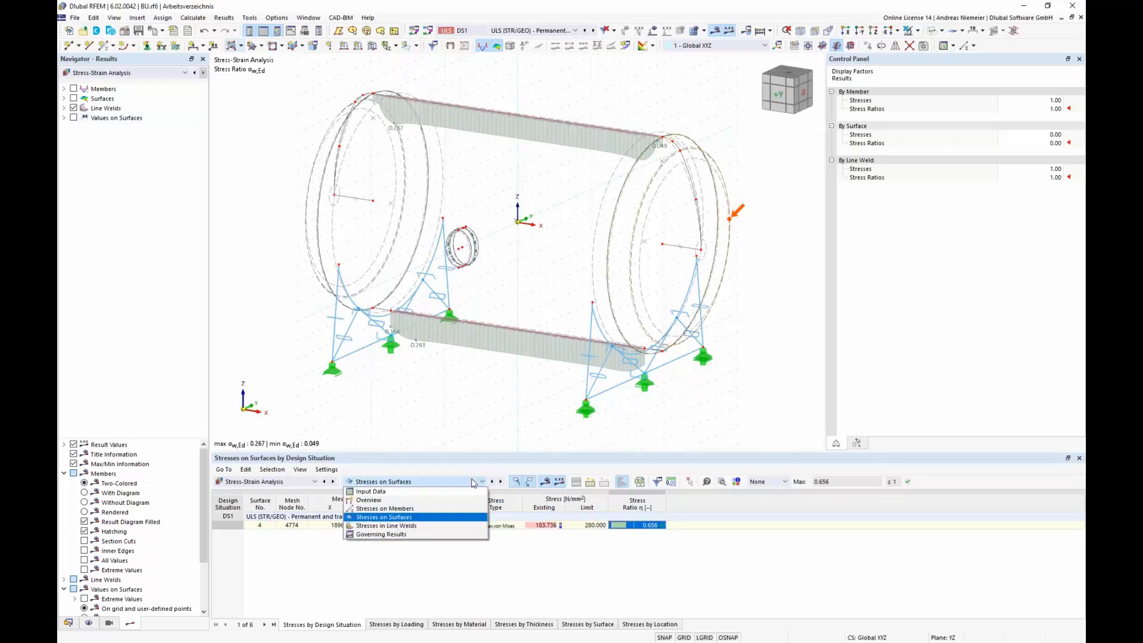
{"action": "left_click", "coordinate": [435, 526]}
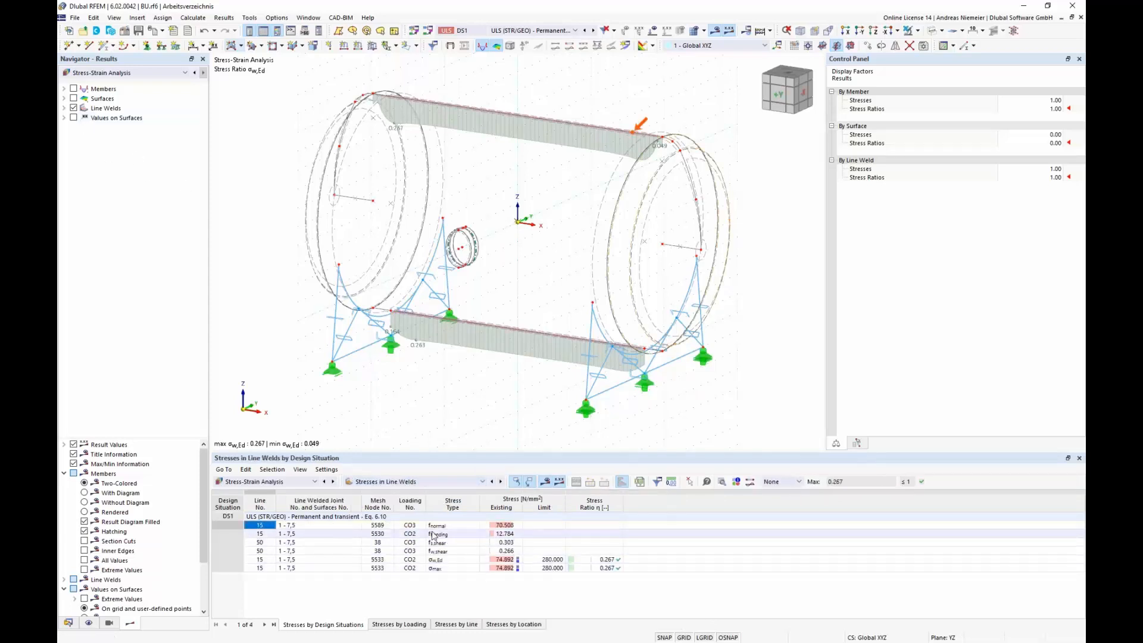
{"action": "left_click_drag", "start_coordinate": [436, 525], "coordinate": [439, 553]}
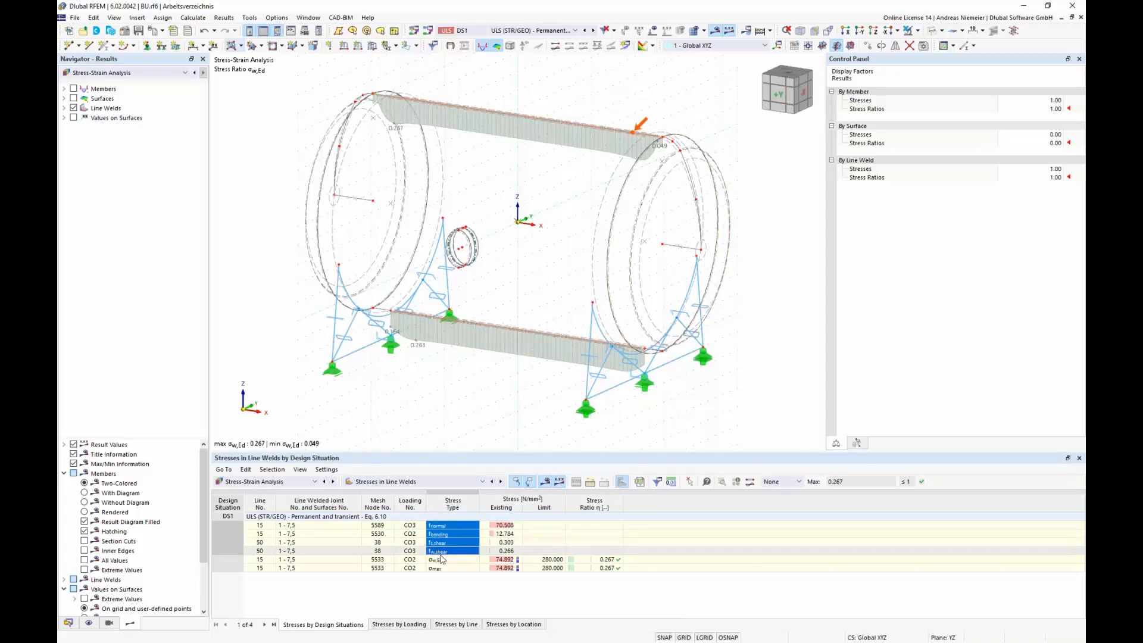
{"action": "left_click", "coordinate": [537, 532]}
{"action": "left_click_drag", "start_coordinate": [503, 526], "coordinate": [510, 547]}
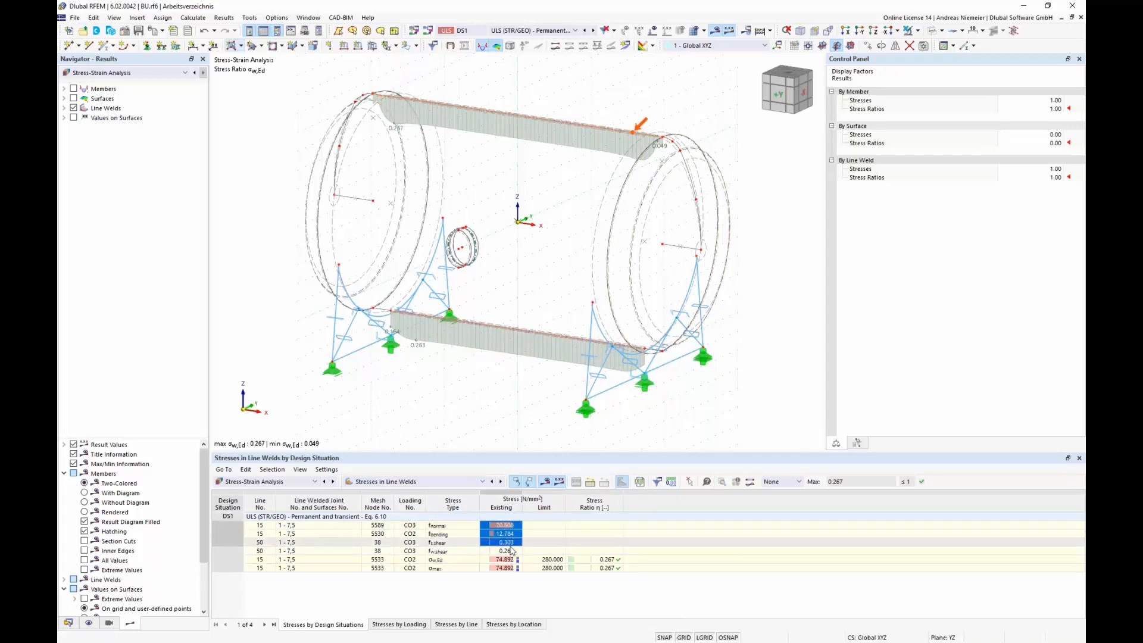
{"action": "left_click", "coordinate": [496, 560]}
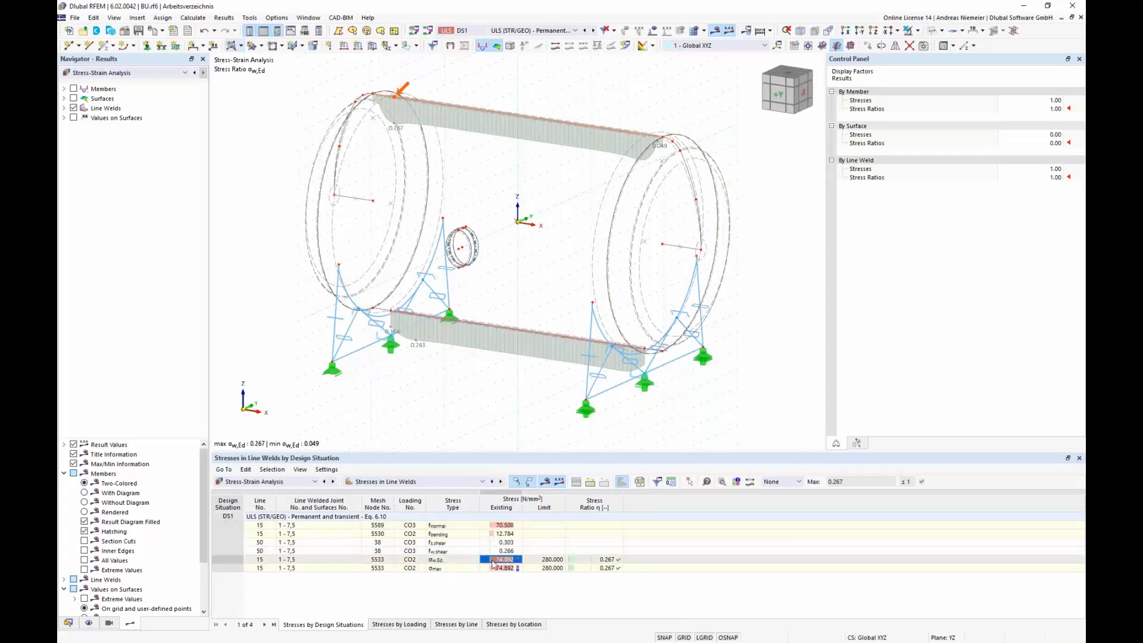
{"action": "left_click", "coordinate": [554, 560]}
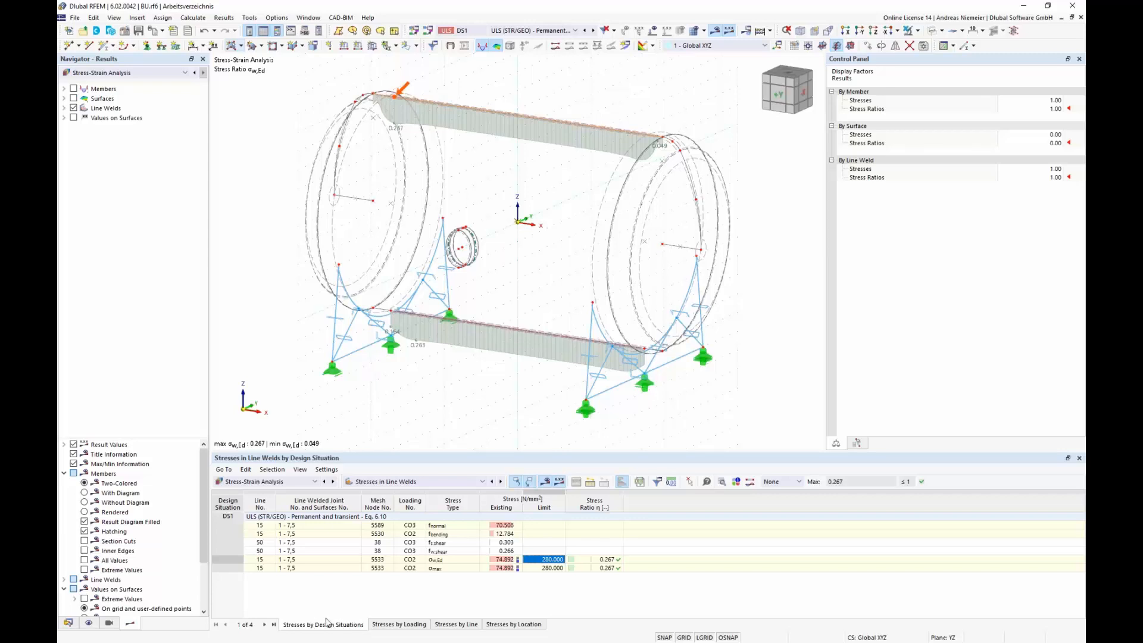
Step: Review the line weld stresses by loading and by line, enlarging the table and checking load combination CO3
{"action": "left_click", "coordinate": [399, 624]}
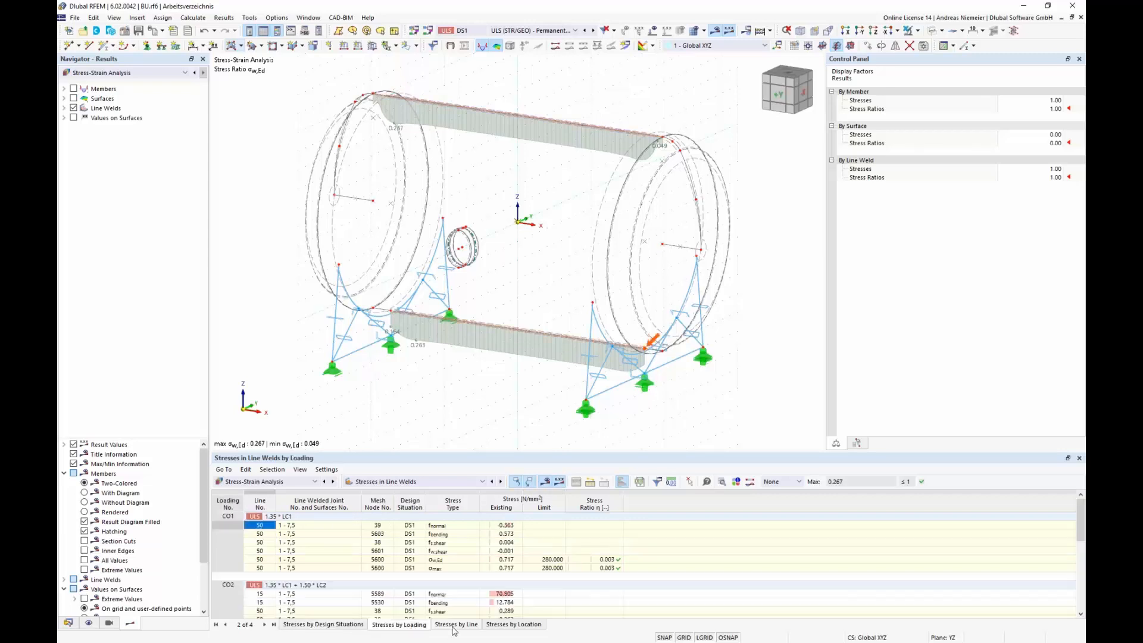
{"action": "left_click", "coordinate": [456, 624]}
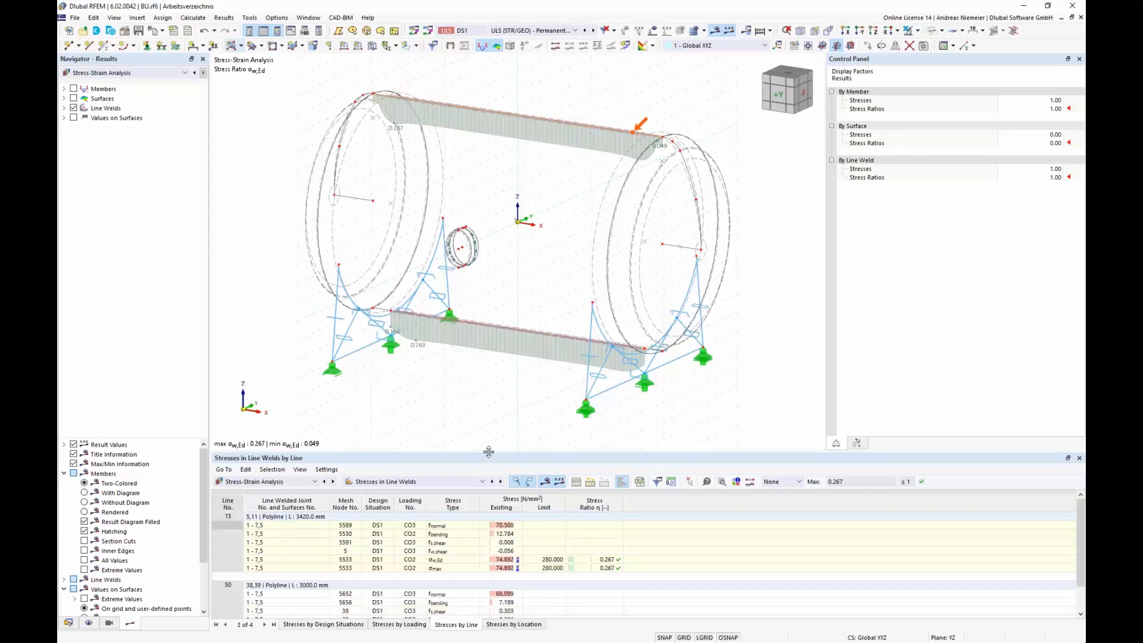
{"action": "left_click_drag", "start_coordinate": [488, 452], "coordinate": [509, 347]}
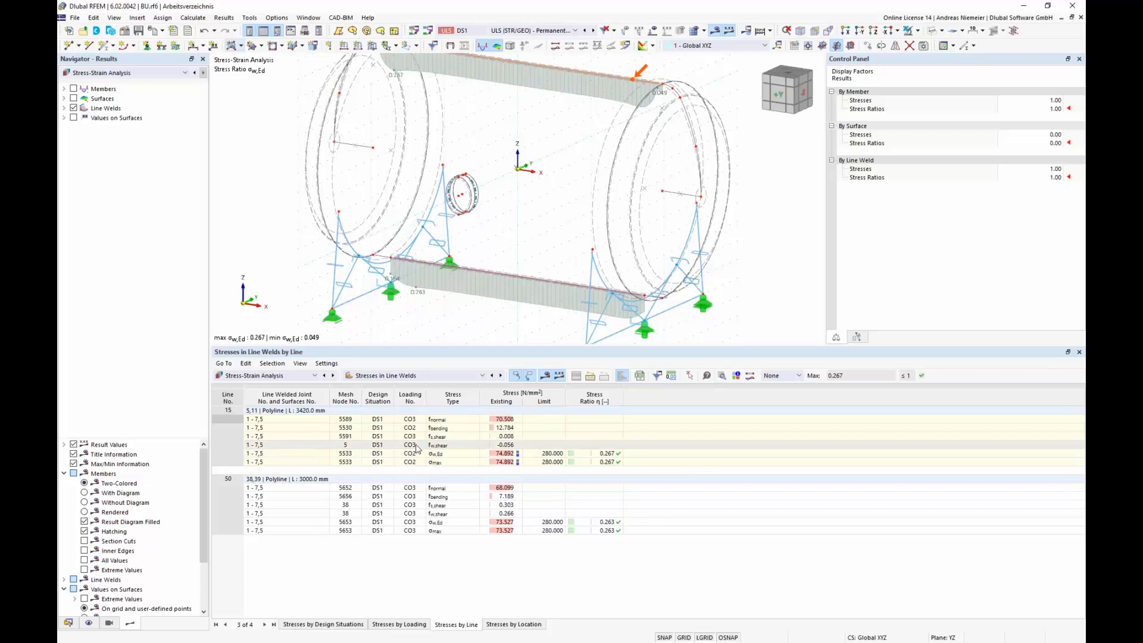
{"action": "mouse_move", "coordinate": [417, 447]}
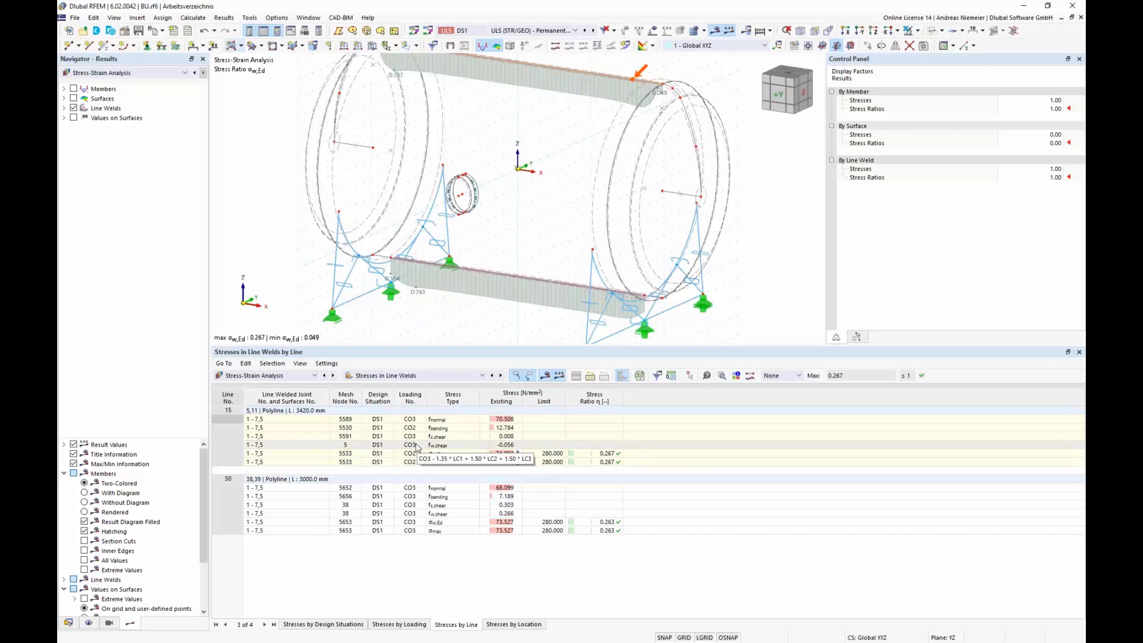
Step: Activate strain analysis in the global settings of the Stress-Strain Analysis input data
{"action": "left_click", "coordinate": [452, 376]}
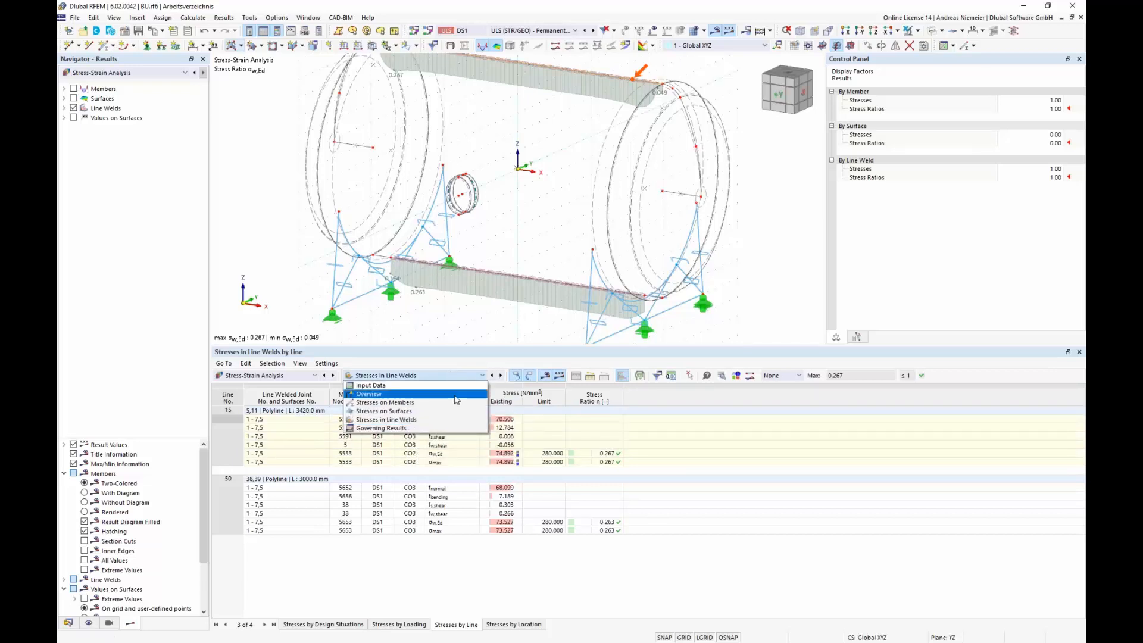
{"action": "left_click", "coordinate": [370, 385]}
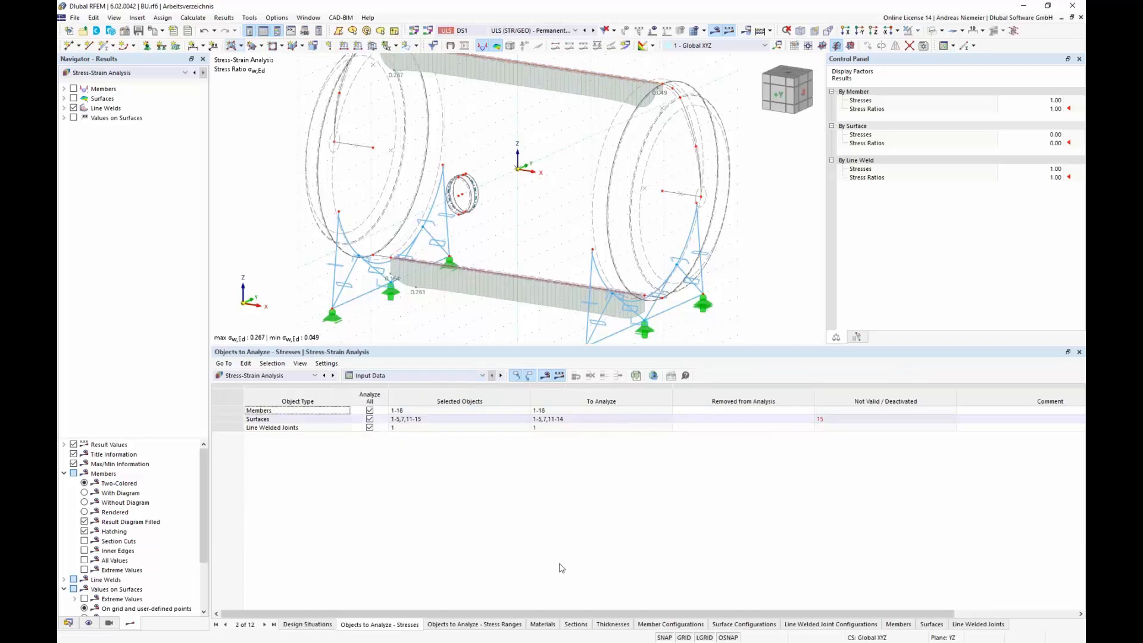
{"action": "left_click", "coordinate": [653, 375]}
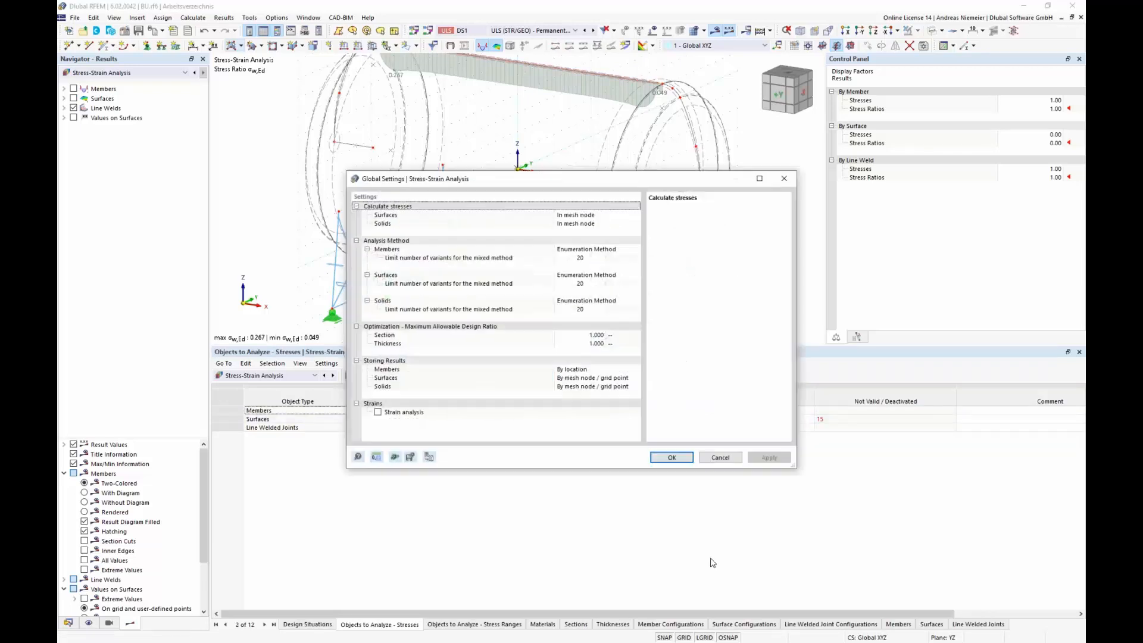
{"action": "left_click", "coordinate": [377, 412]}
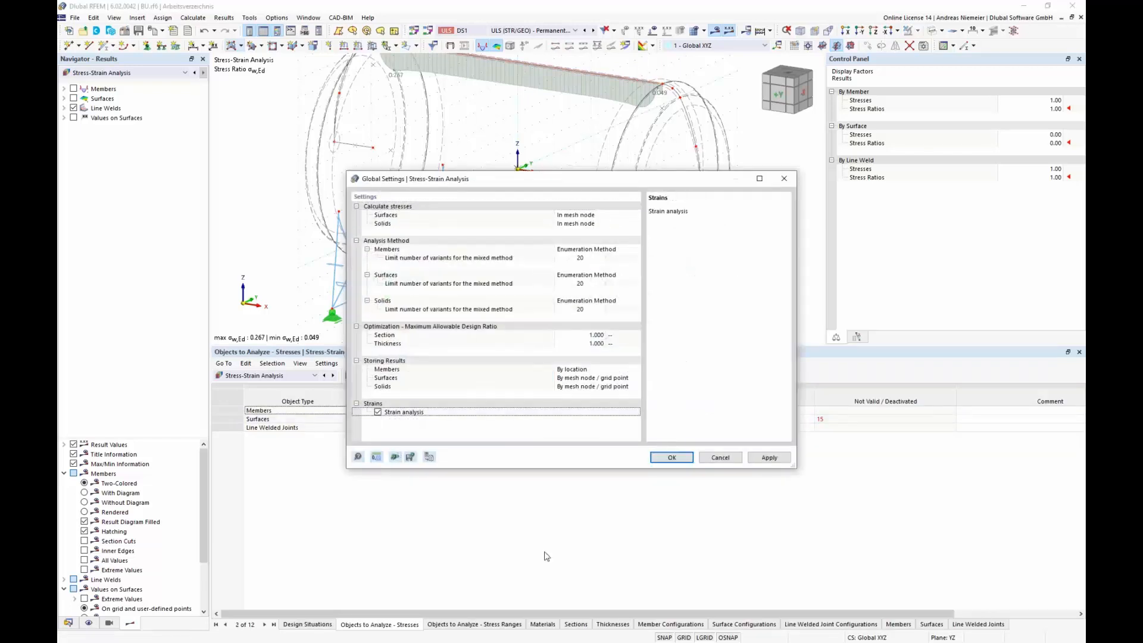
{"action": "left_click", "coordinate": [670, 457]}
{"action": "left_click", "coordinate": [616, 373]}
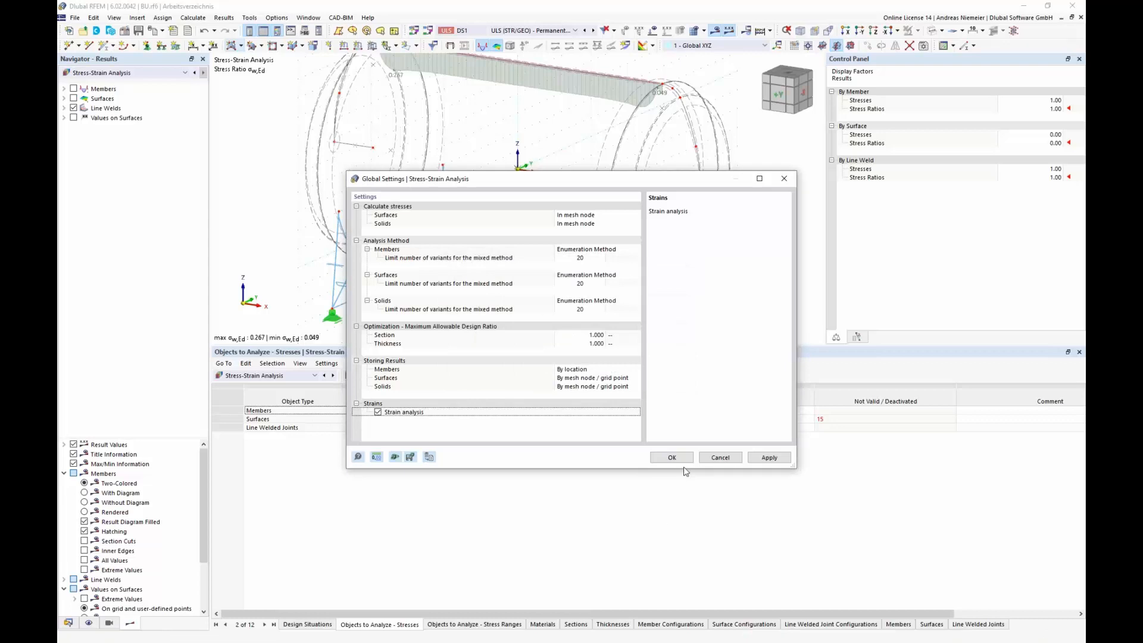
Step: Edit the Default surface configuration so that only the εMises strain is calculated
{"action": "left_click", "coordinate": [762, 630]}
{"action": "double_click", "coordinate": [666, 381]}
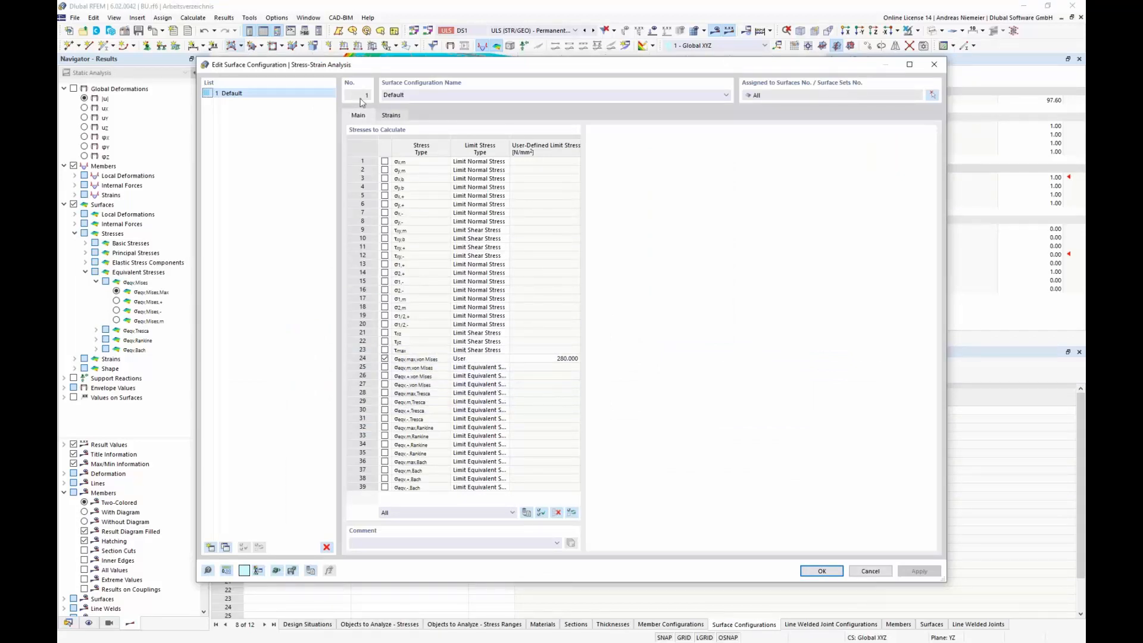
{"action": "left_click", "coordinate": [391, 115]}
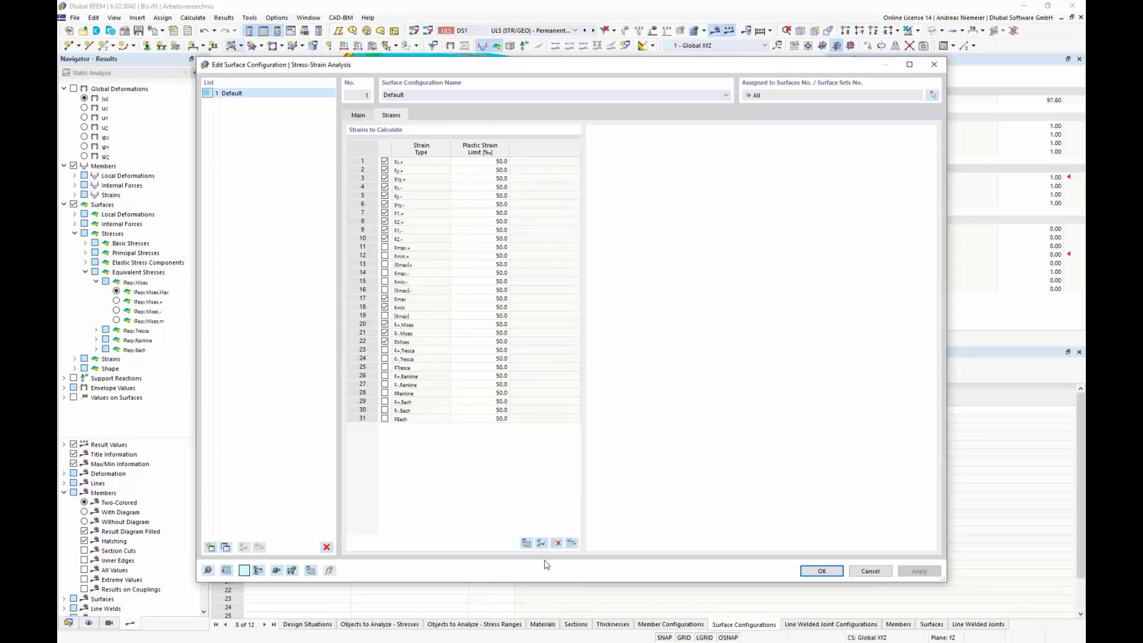
{"action": "left_click", "coordinate": [558, 544]}
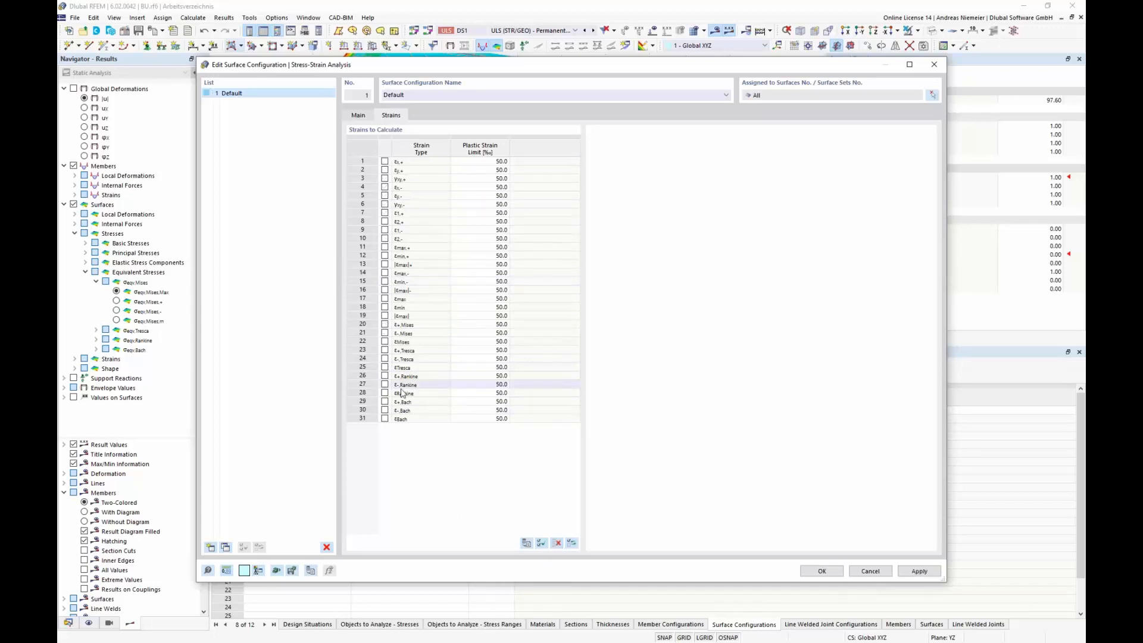
{"action": "left_click", "coordinate": [388, 342]}
{"action": "left_click", "coordinate": [385, 342]}
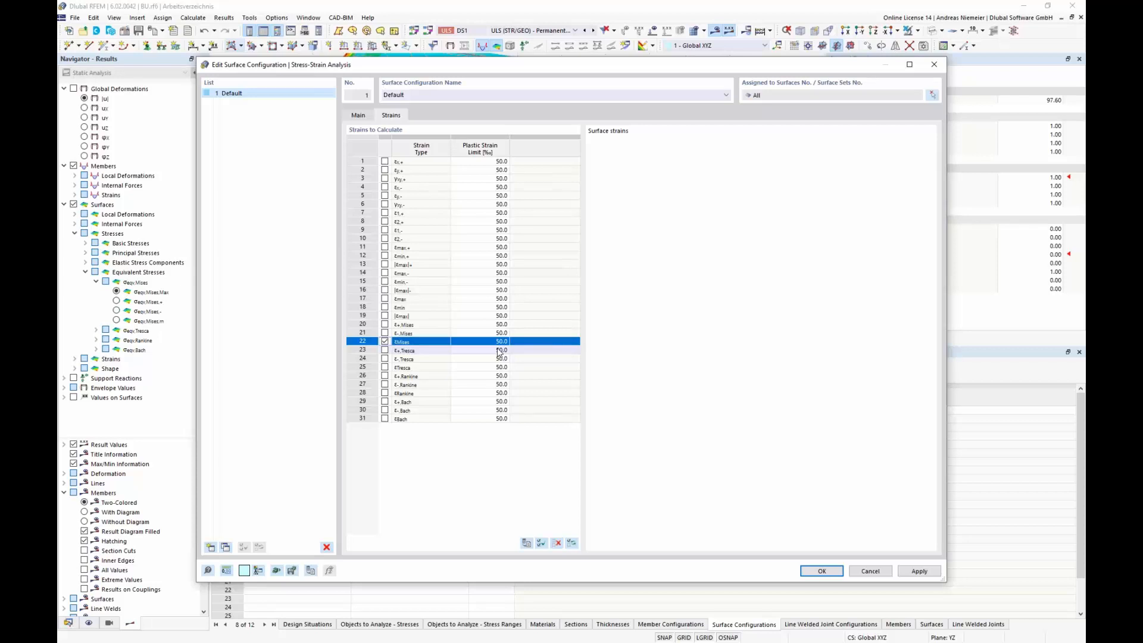
{"action": "left_click", "coordinate": [822, 571]}
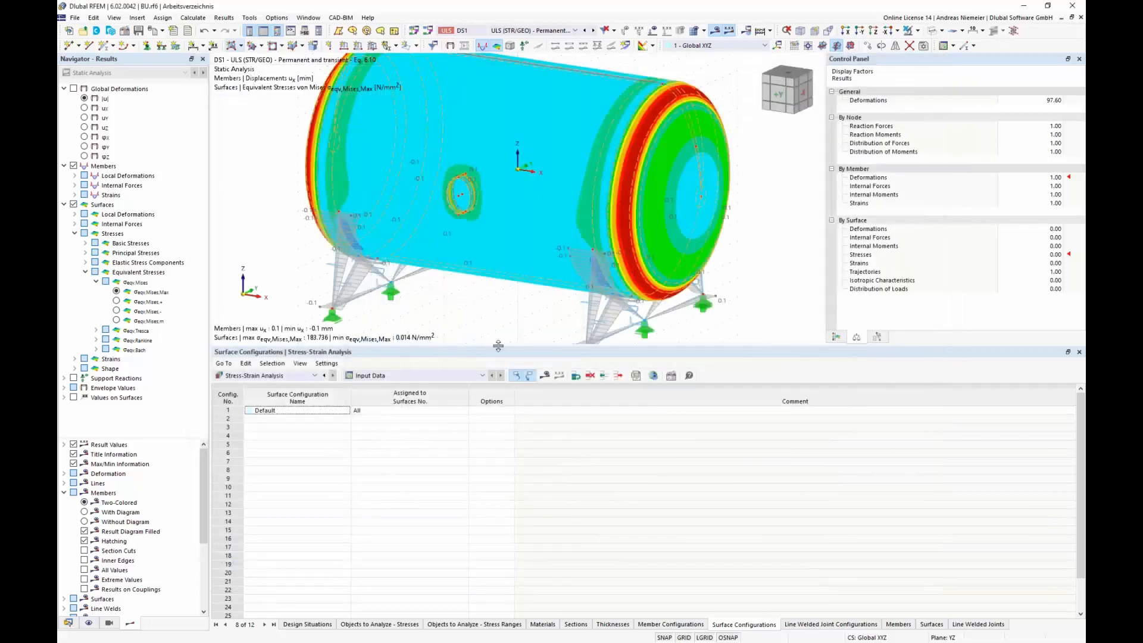
Step: Enlarge the model view and run the Stress-Strain Analysis calculation to display its results
{"action": "left_click_drag", "start_coordinate": [498, 346], "coordinate": [498, 435]}
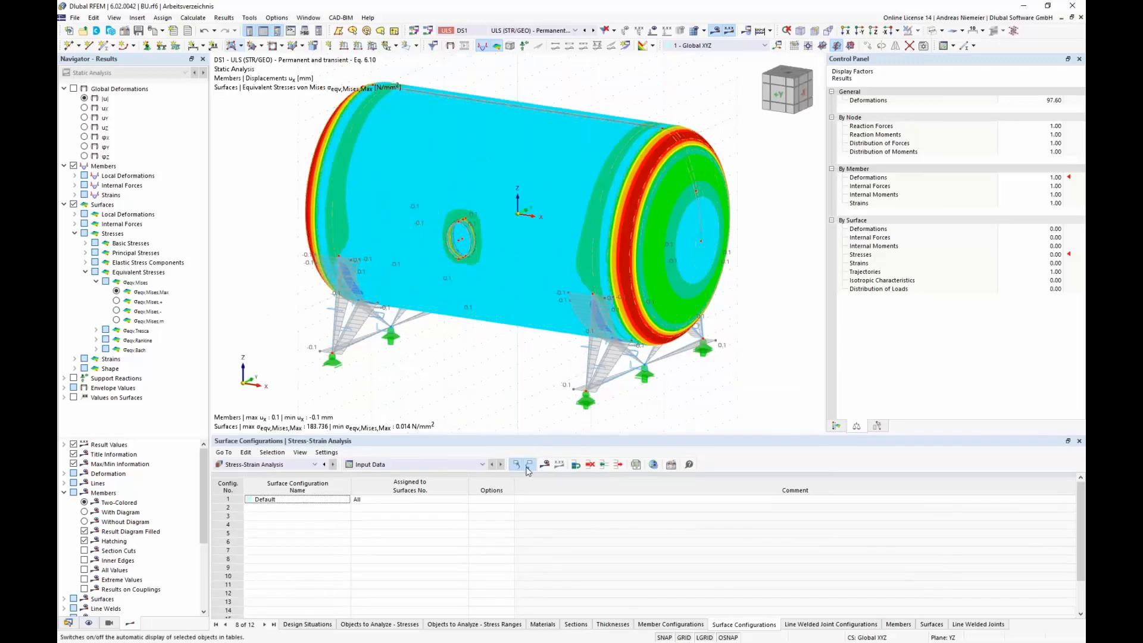
{"action": "left_click", "coordinate": [544, 464]}
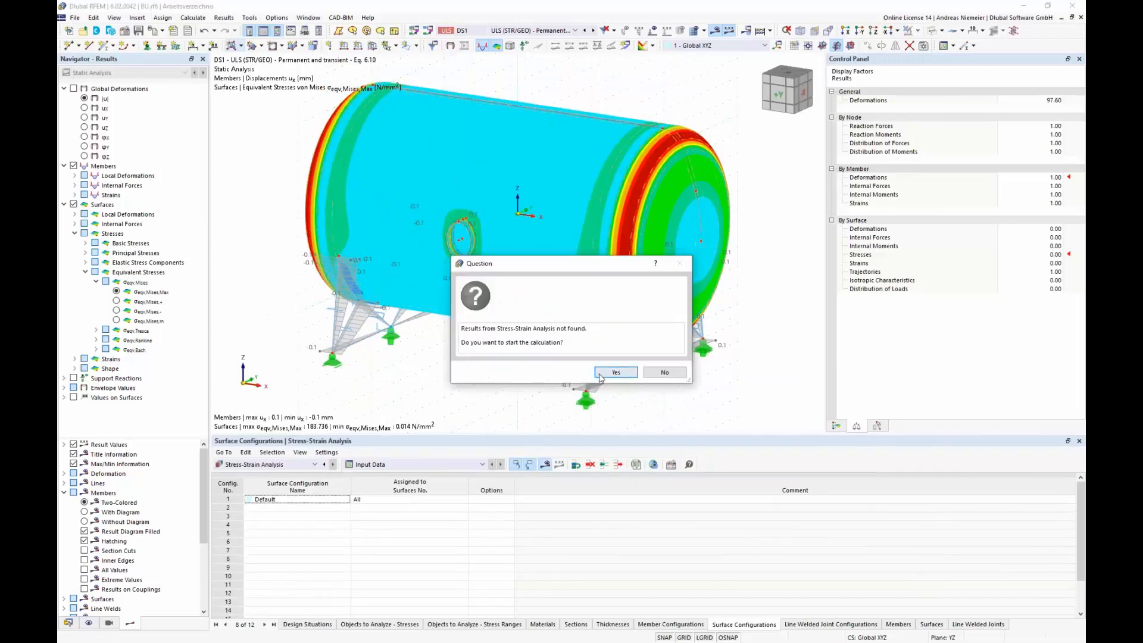
{"action": "left_click", "coordinate": [615, 372]}
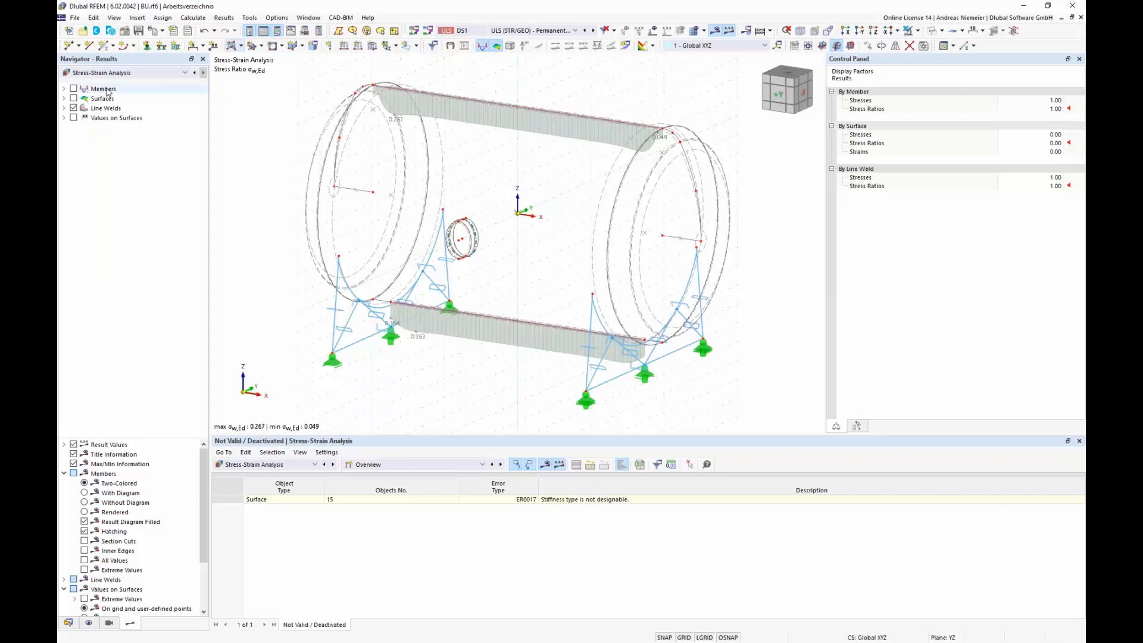
Step: Hide the line weld results and display the εMises strains on the surfaces of the vessel
{"action": "left_click", "coordinate": [65, 90]}
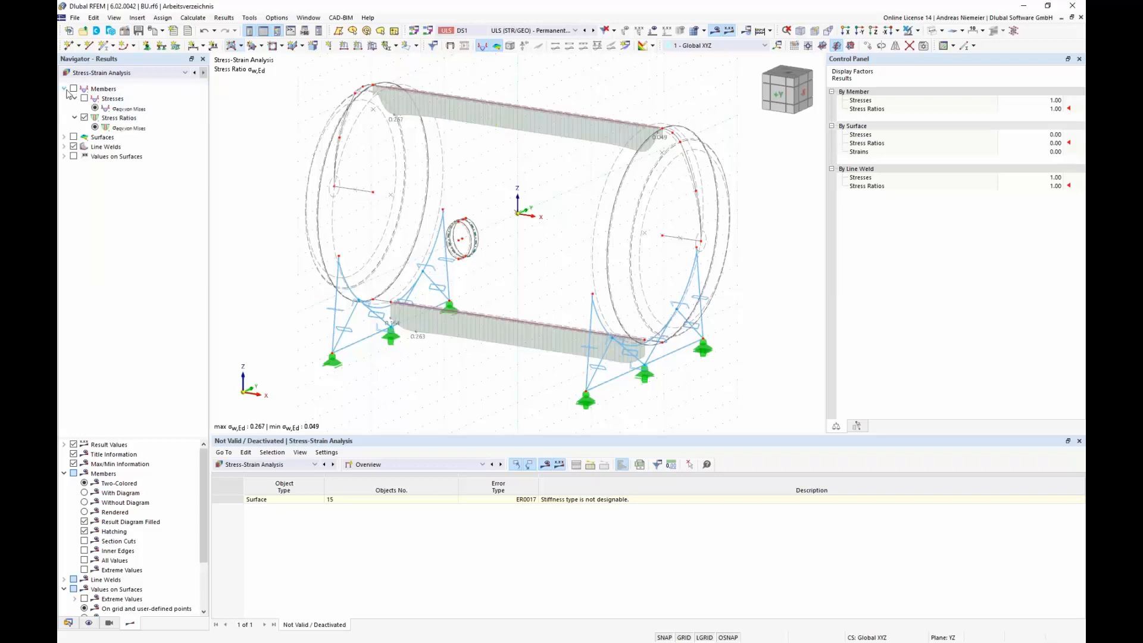
{"action": "left_click", "coordinate": [65, 89]}
{"action": "left_click", "coordinate": [65, 99]}
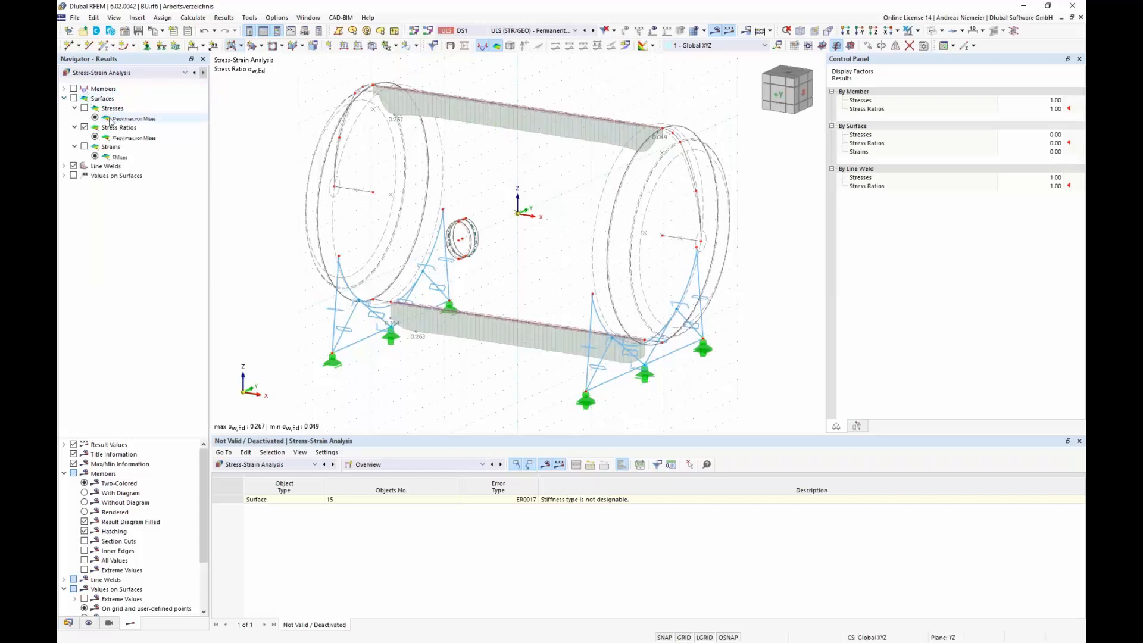
{"action": "left_click", "coordinate": [73, 98]}
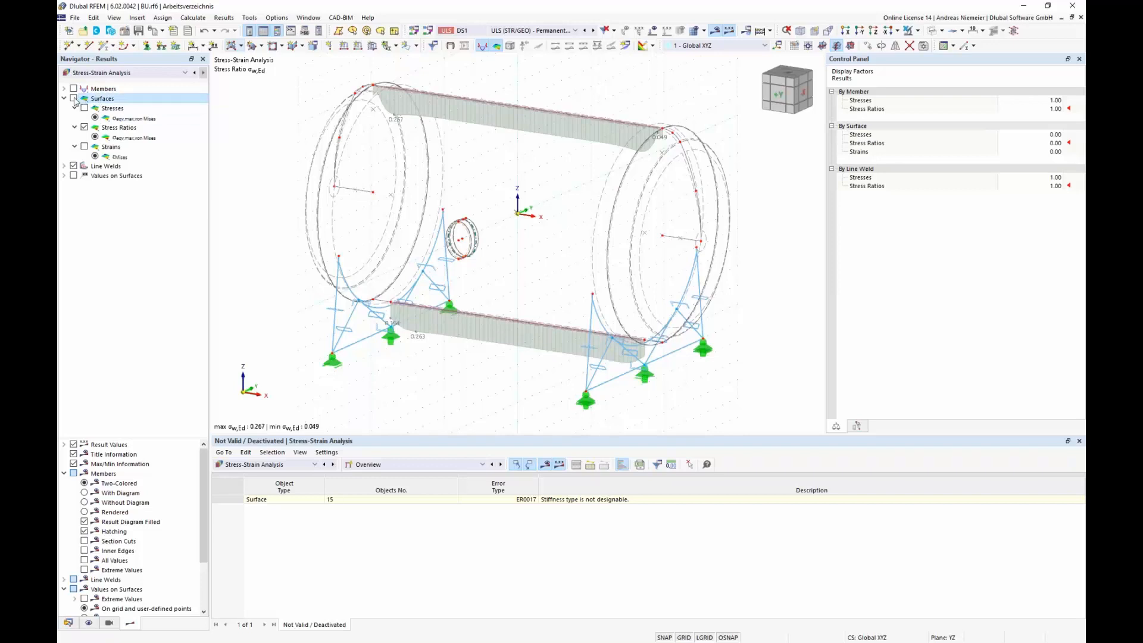
{"action": "left_click", "coordinate": [73, 166]}
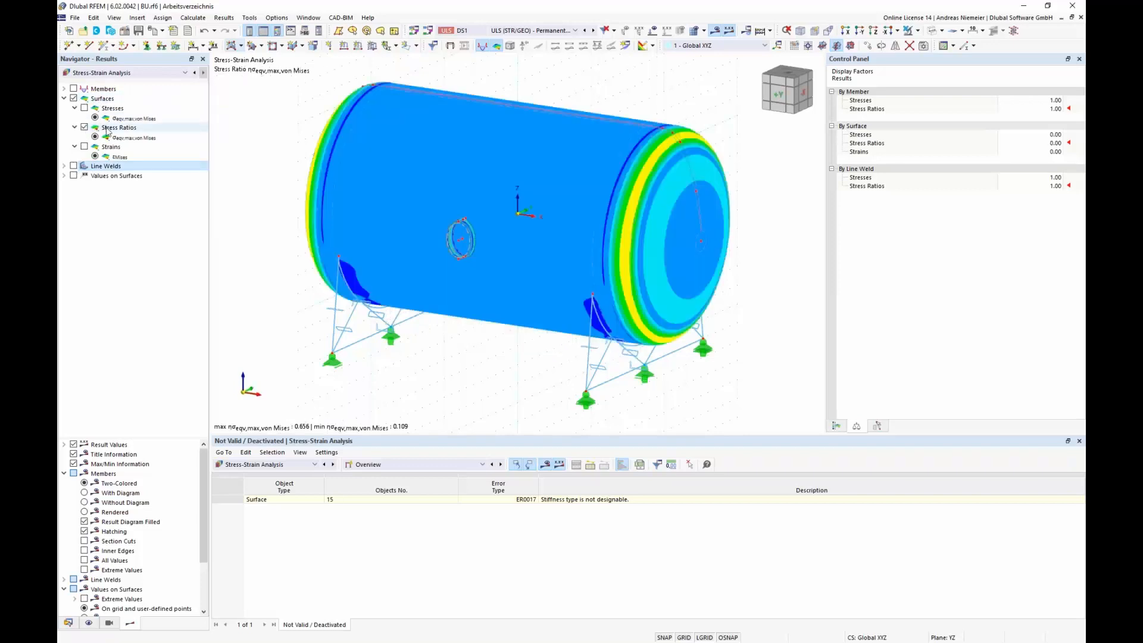
{"action": "left_click", "coordinate": [84, 146]}
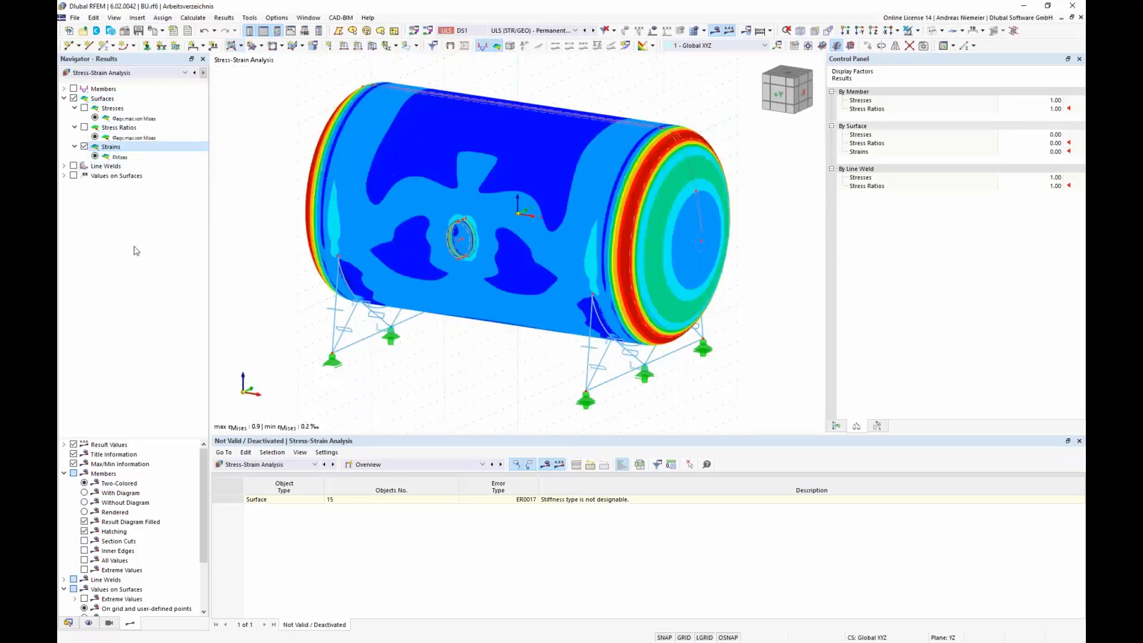
{"action": "middle_click_drag", "start_coordinate": [288, 379], "coordinate": [302, 368]}
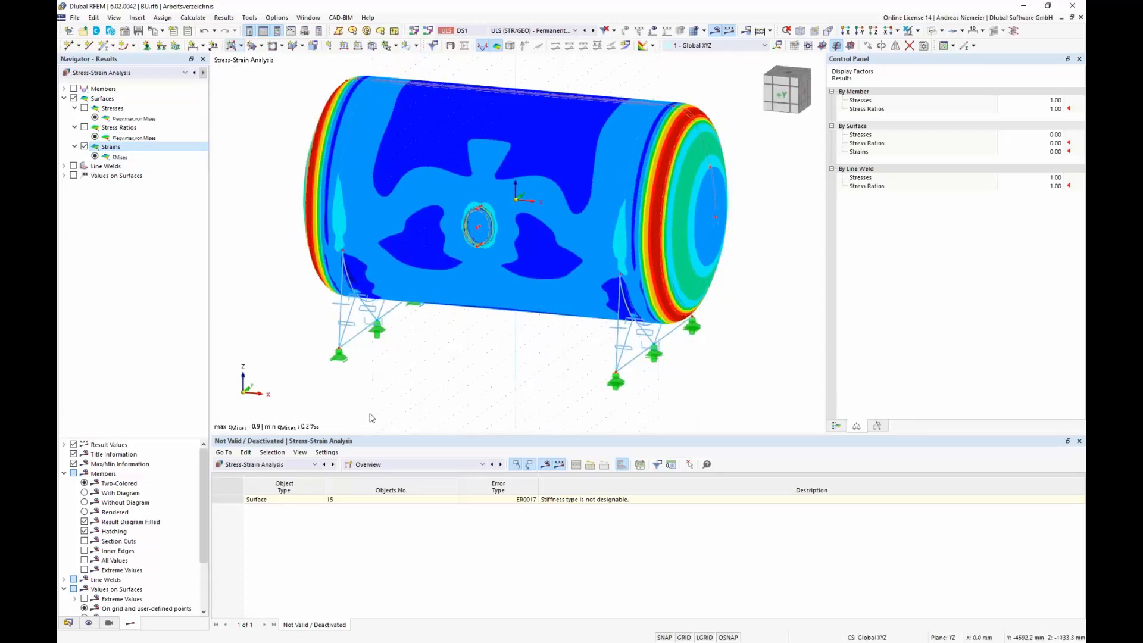
Step: Check the available loadings for DS1 and show the color scale of the surface strains
{"action": "left_click", "coordinate": [533, 30]}
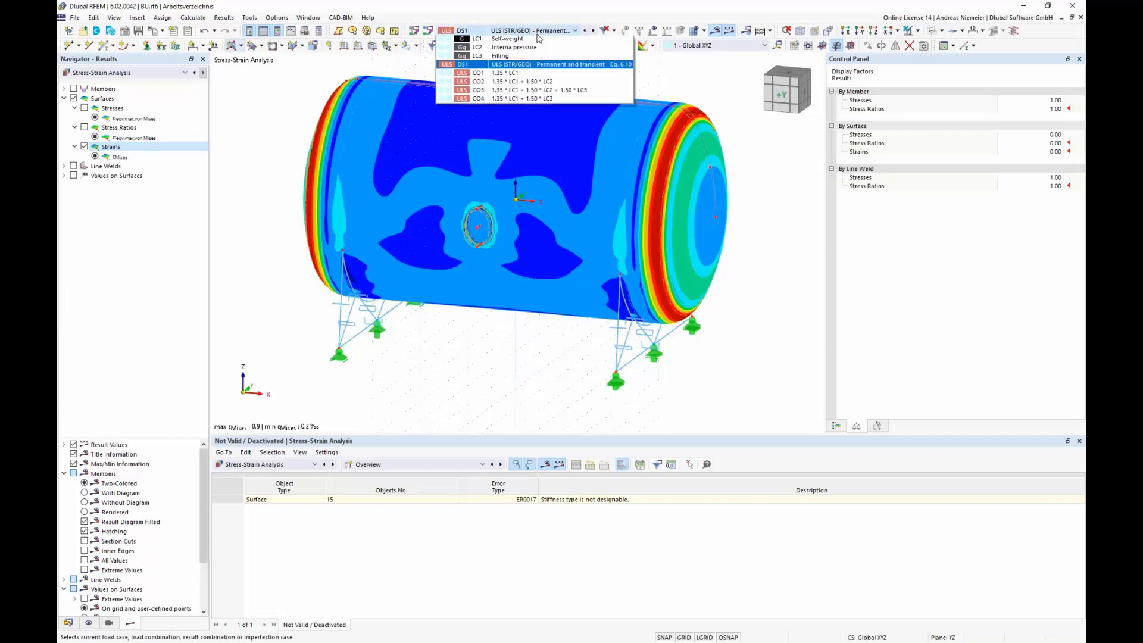
{"action": "left_click", "coordinate": [287, 145]}
{"action": "left_click", "coordinate": [835, 426]}
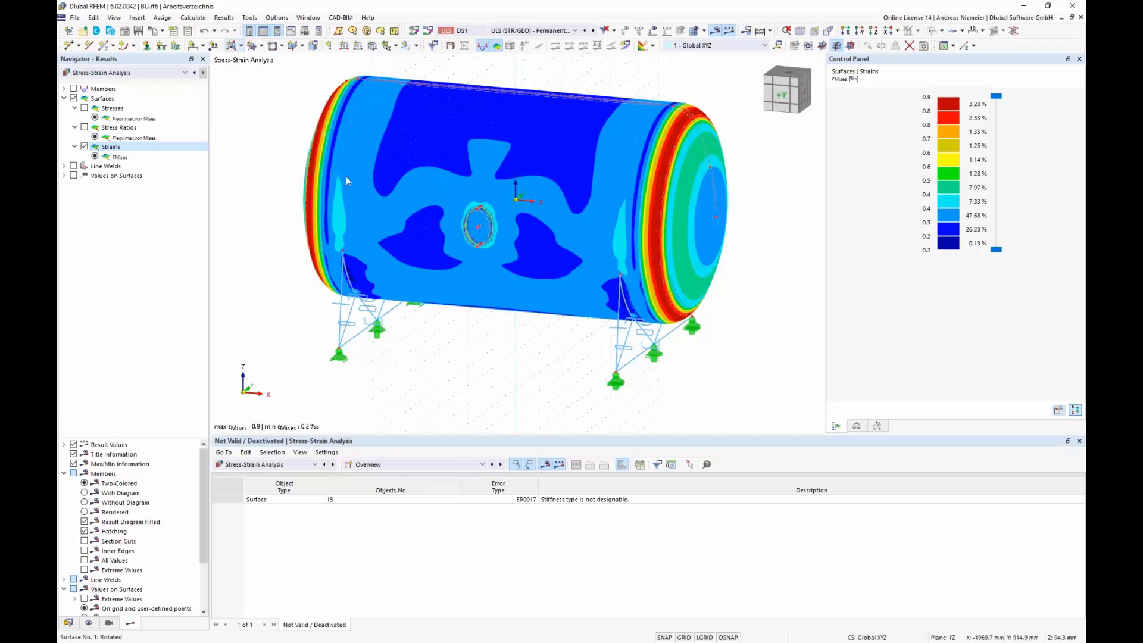
Step: Examine the Strains on Surfaces table by design situation and compare it with the equivalent von Mises stresses on the model
{"action": "left_click", "coordinate": [410, 465]}
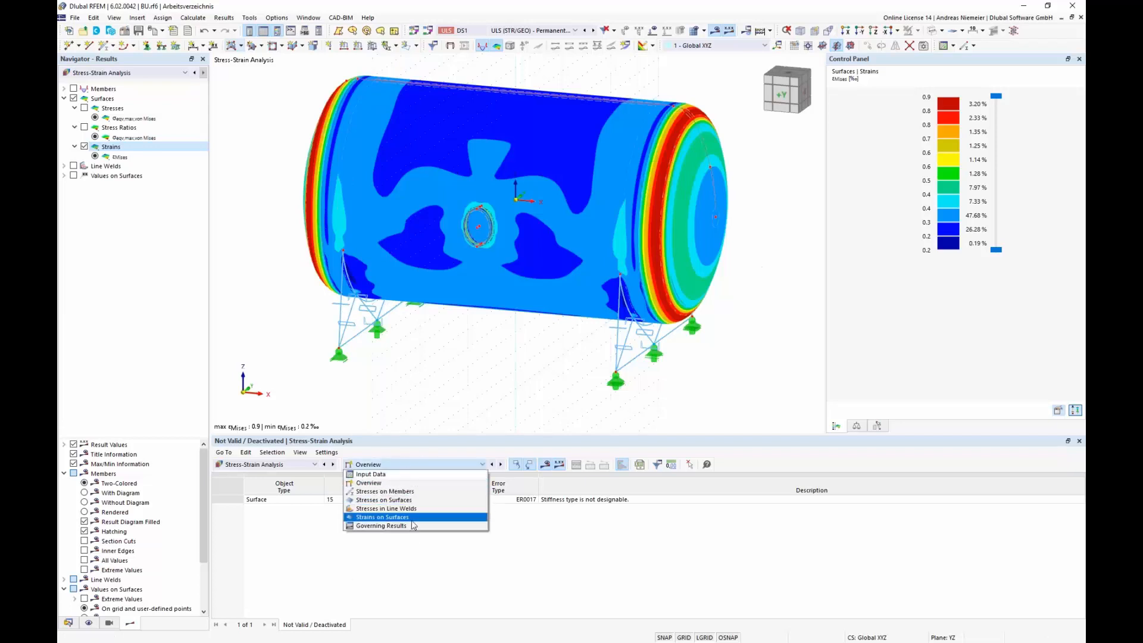
{"action": "left_click", "coordinate": [377, 518]}
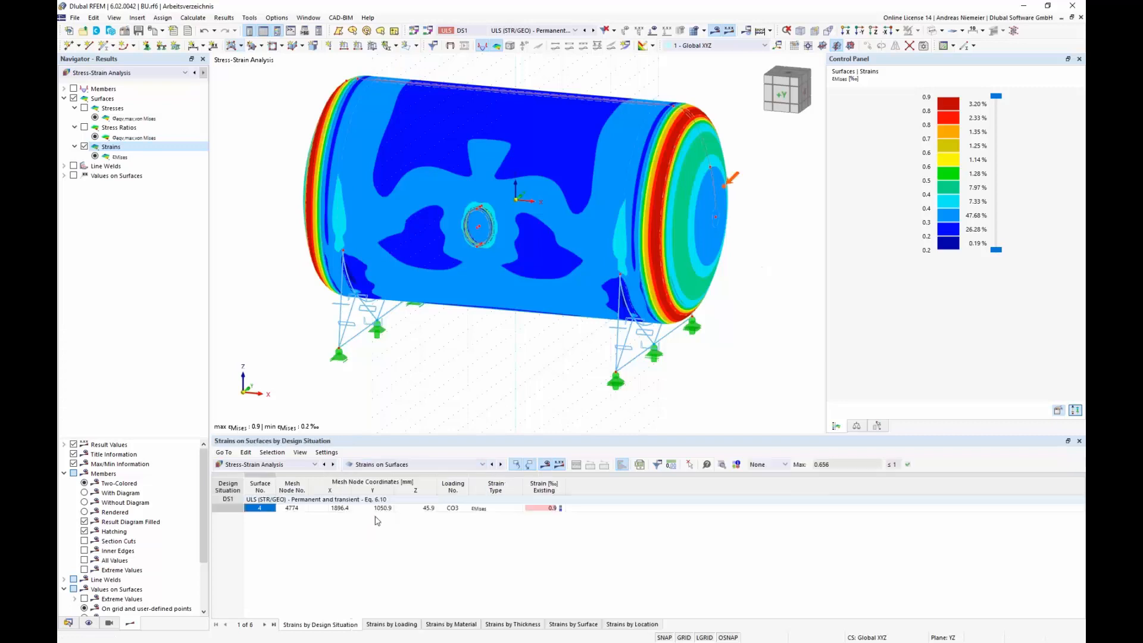
{"action": "left_click", "coordinate": [543, 507]}
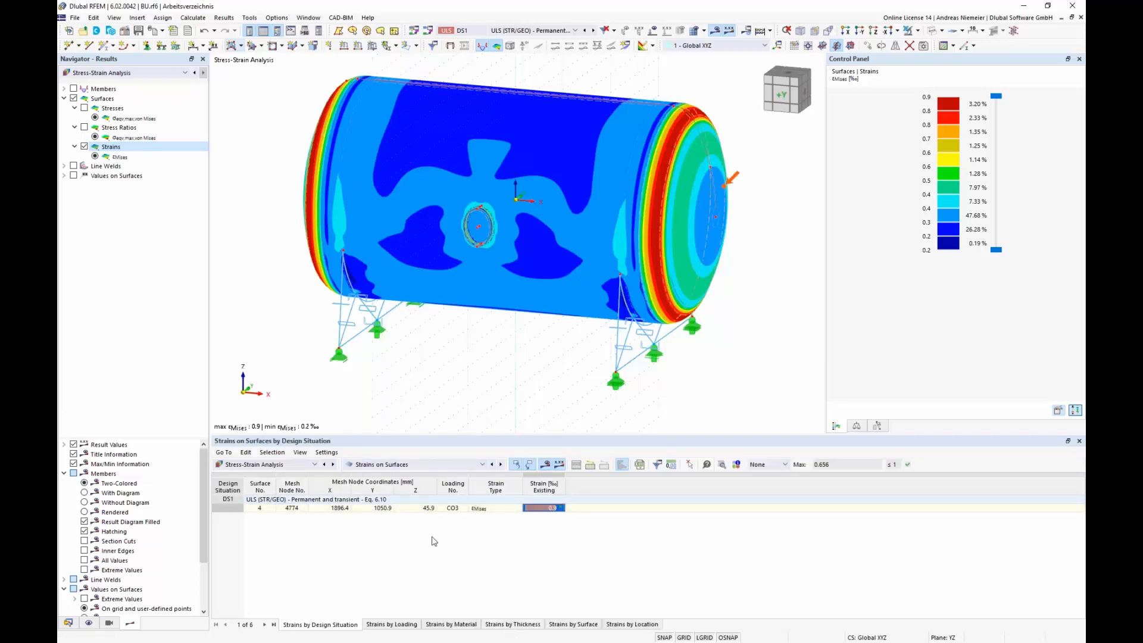
{"action": "left_click", "coordinate": [84, 108]}
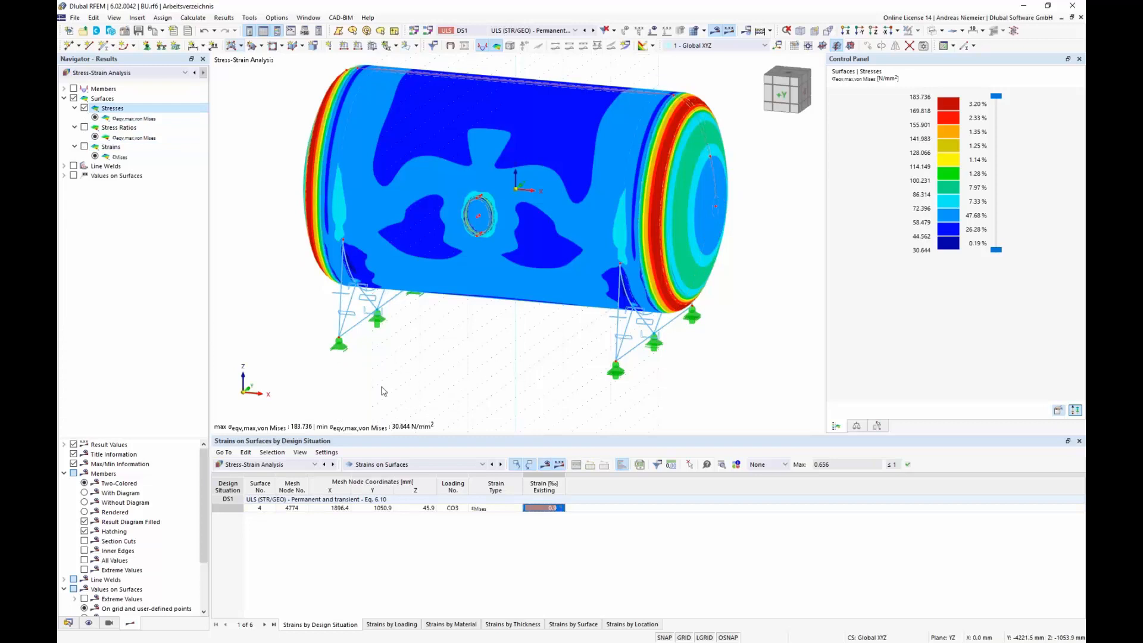
Step: Set the magnitude of the uniform surface load in LC2 Internal pressure to 2500 kN/m²
{"action": "left_click", "coordinate": [265, 465]}
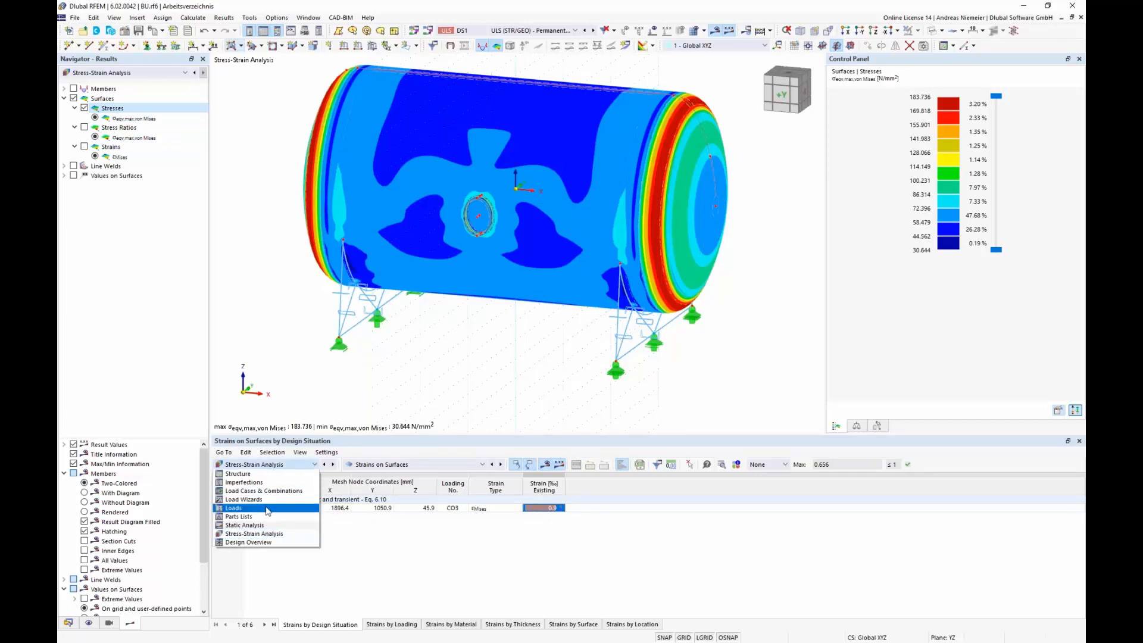
{"action": "left_click", "coordinate": [267, 511]}
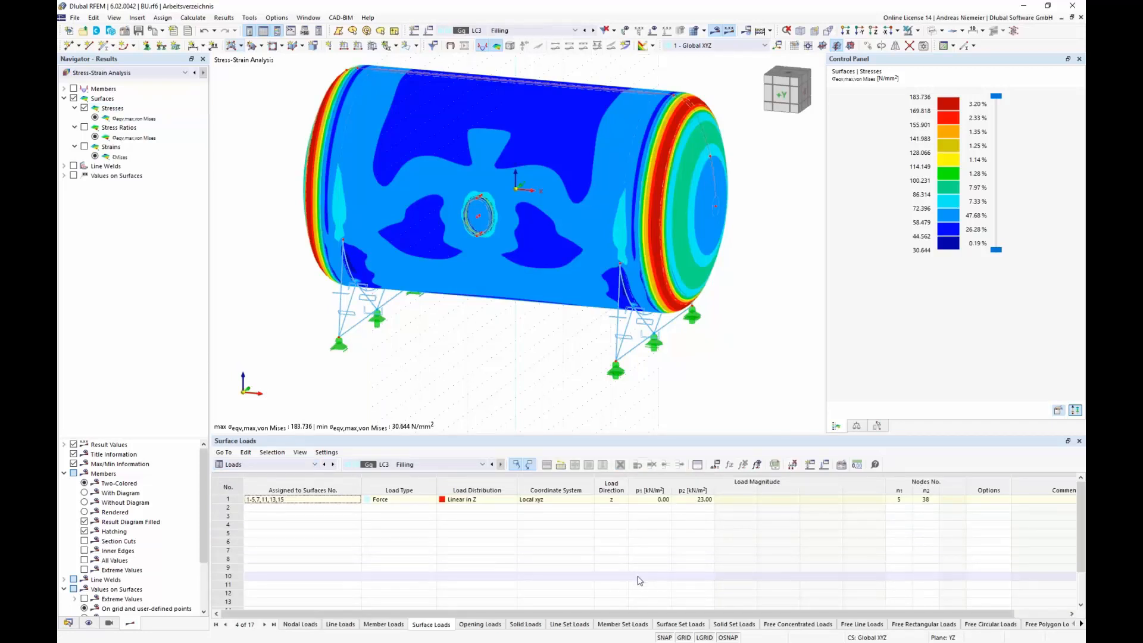
{"action": "left_click", "coordinate": [430, 464]}
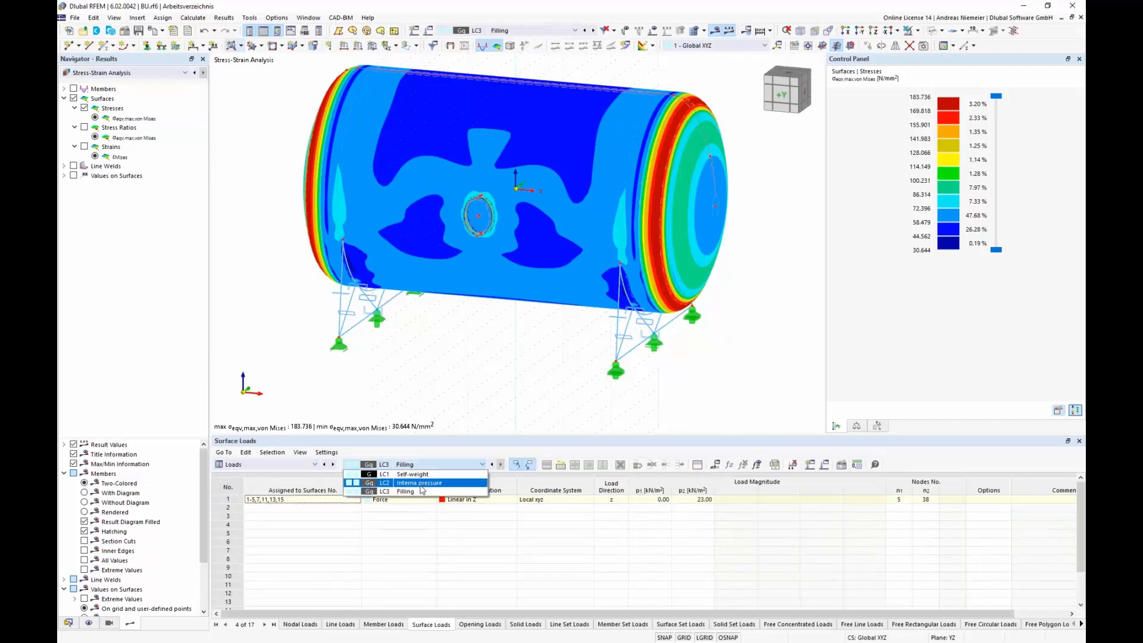
{"action": "left_click", "coordinate": [425, 482]}
{"action": "double_click", "coordinate": [649, 500]}
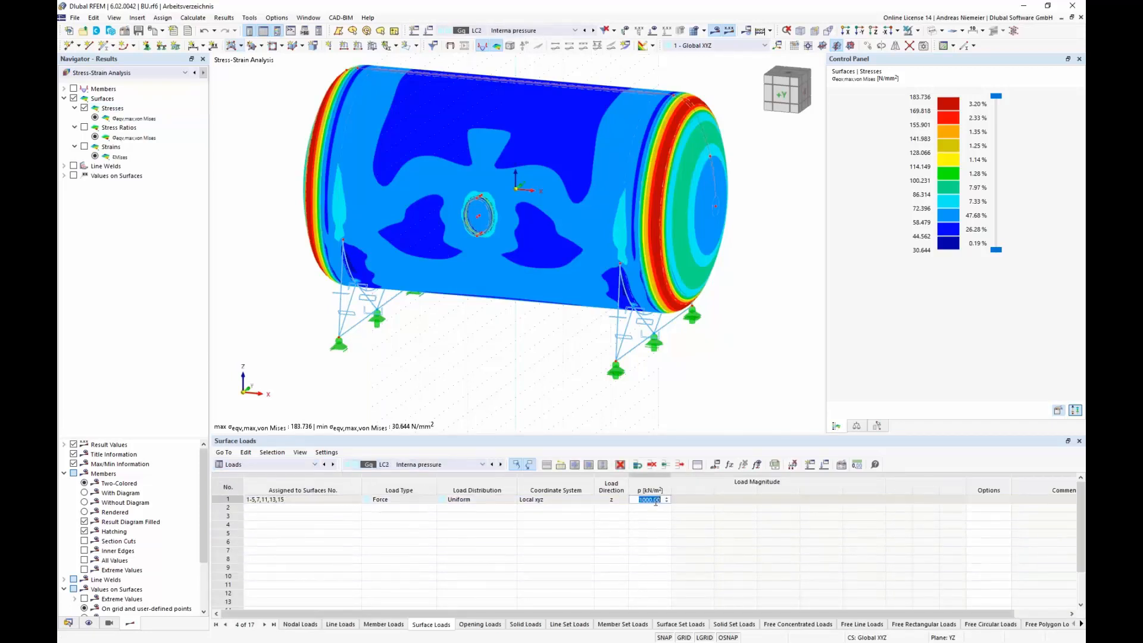
{"action": "left_click", "coordinate": [479, 214]}
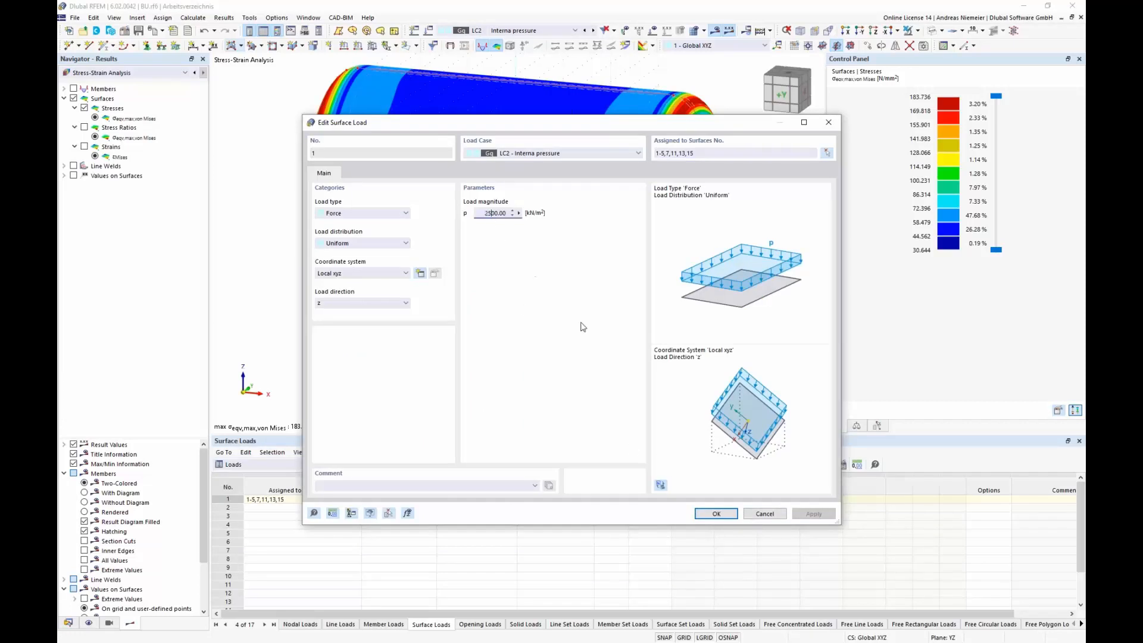
{"action": "left_click", "coordinate": [716, 513]}
{"action": "left_click", "coordinate": [611, 400]}
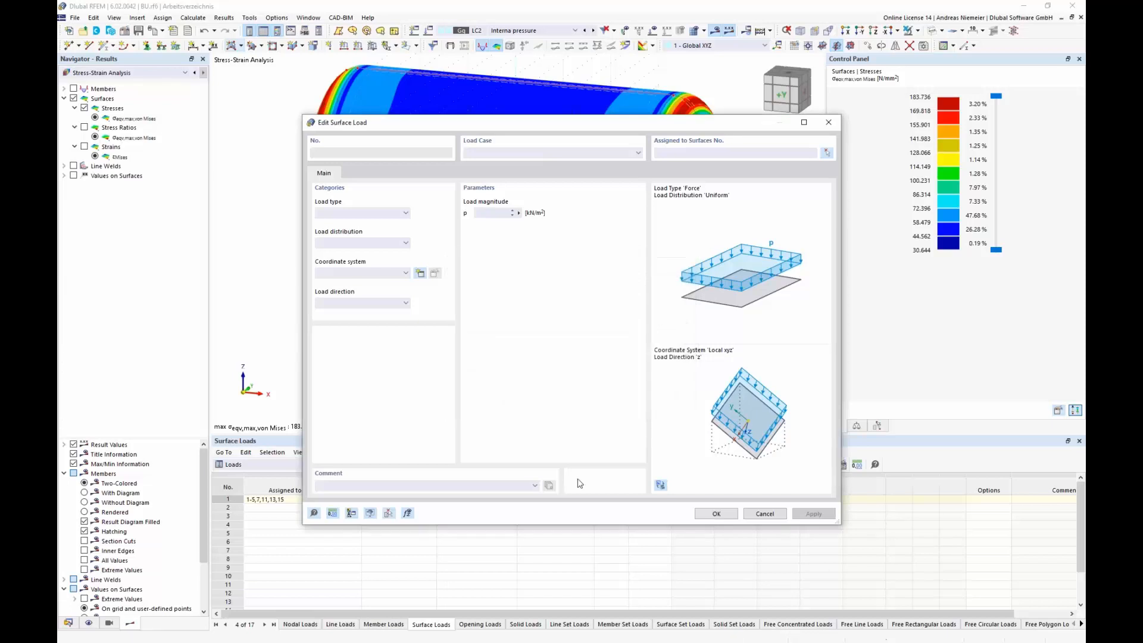
Step: Return to the Stress-Strain Analysis data and recalculate its results
{"action": "left_click", "coordinate": [297, 464]}
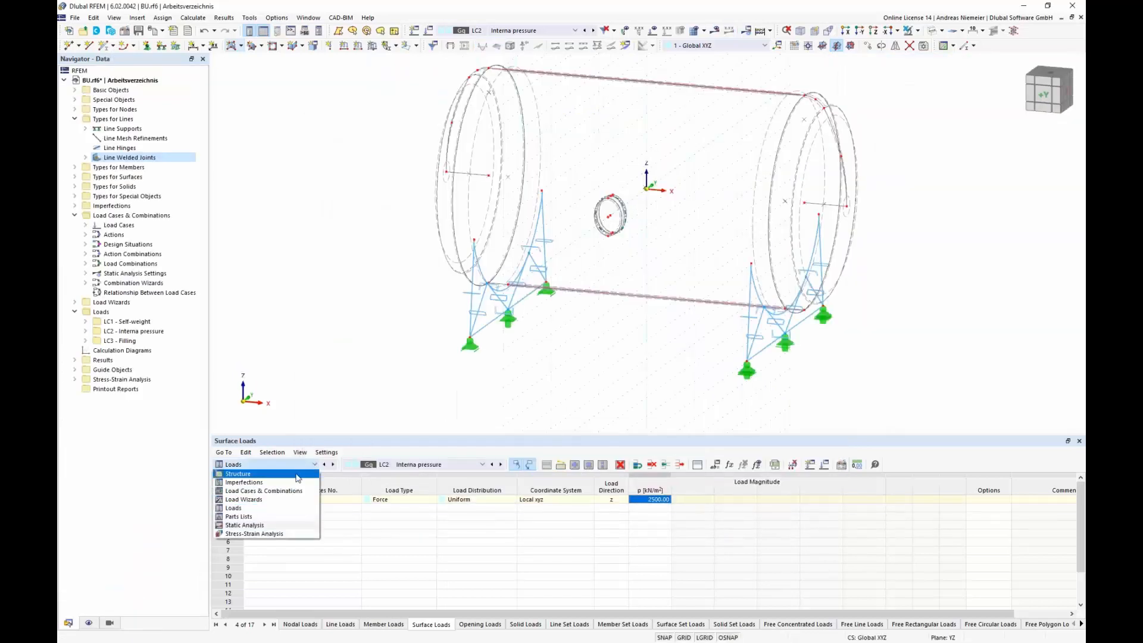
{"action": "left_click", "coordinate": [280, 533]}
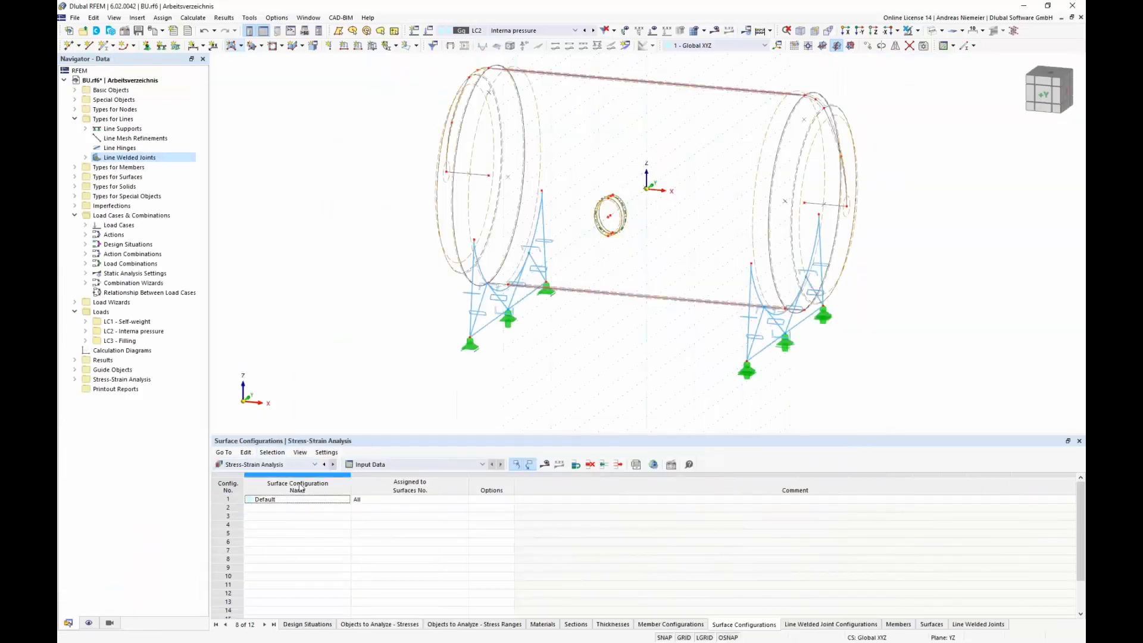
{"action": "left_click", "coordinate": [545, 464]}
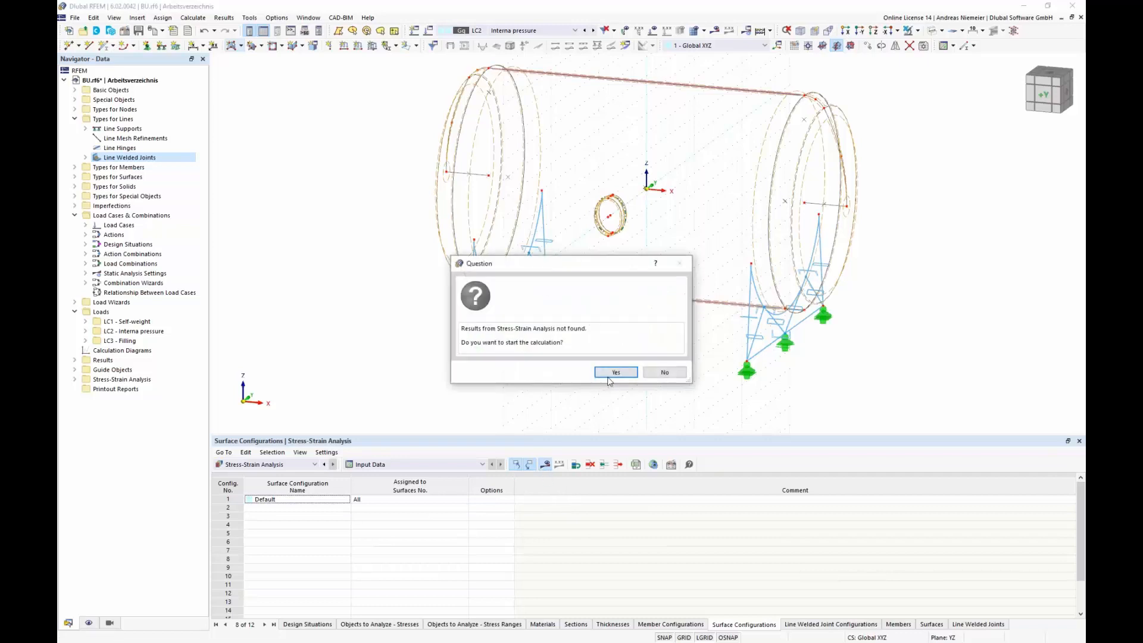
{"action": "left_click", "coordinate": [616, 372]}
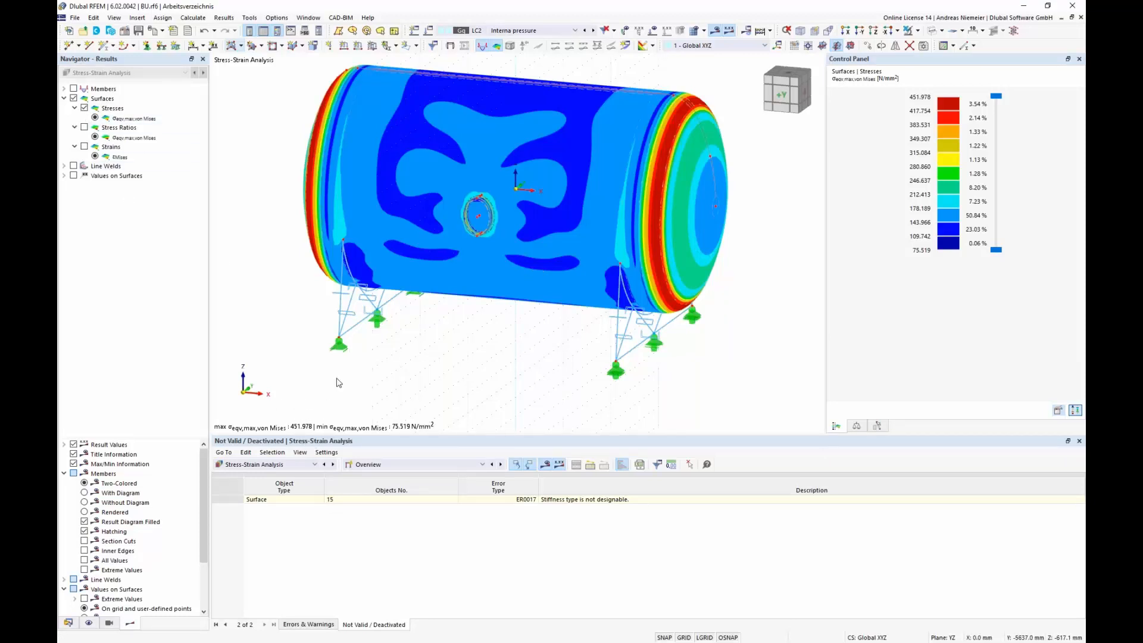
Step: Display the εMises surface strains for the increased pressure and review the Strains on Surfaces table
{"action": "left_click", "coordinate": [84, 146]}
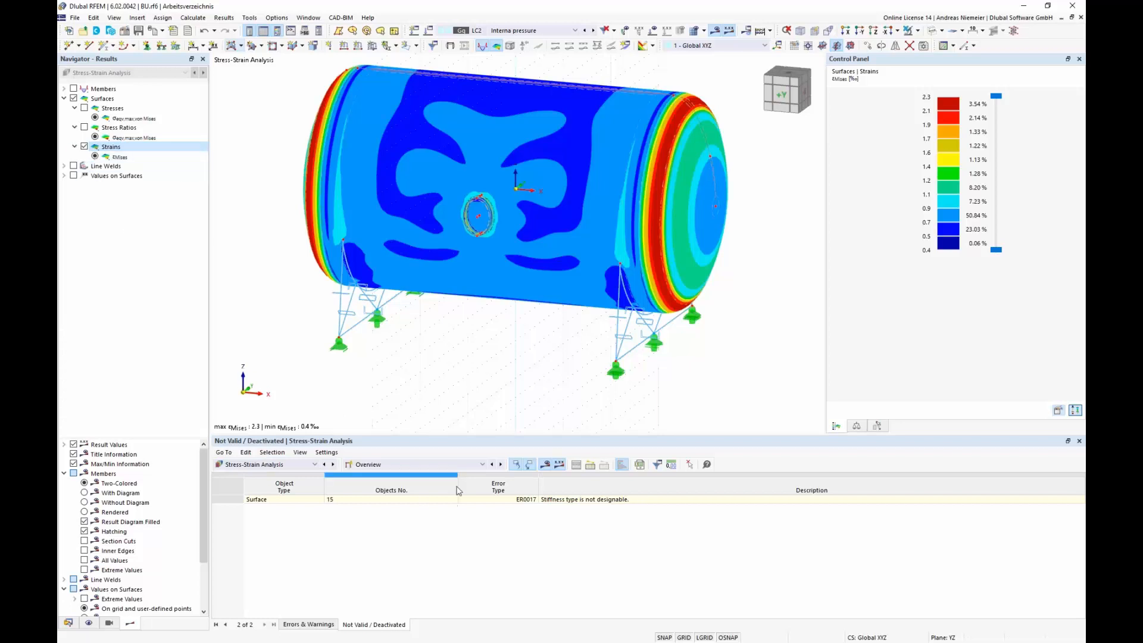
{"action": "left_click", "coordinate": [440, 465]}
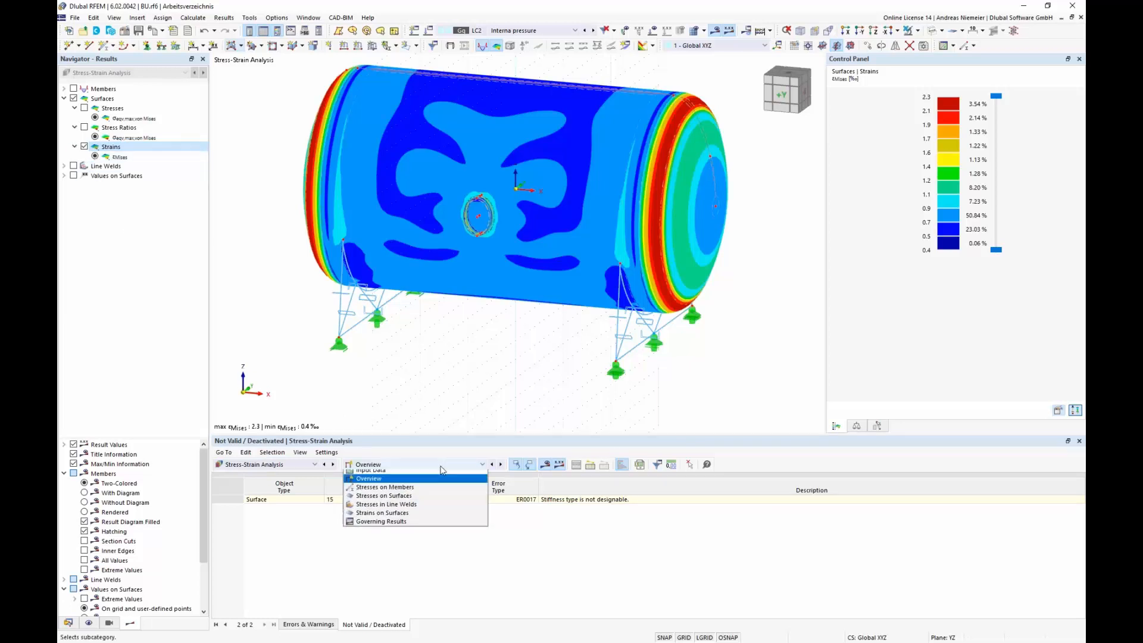
{"action": "left_click", "coordinate": [427, 518]}
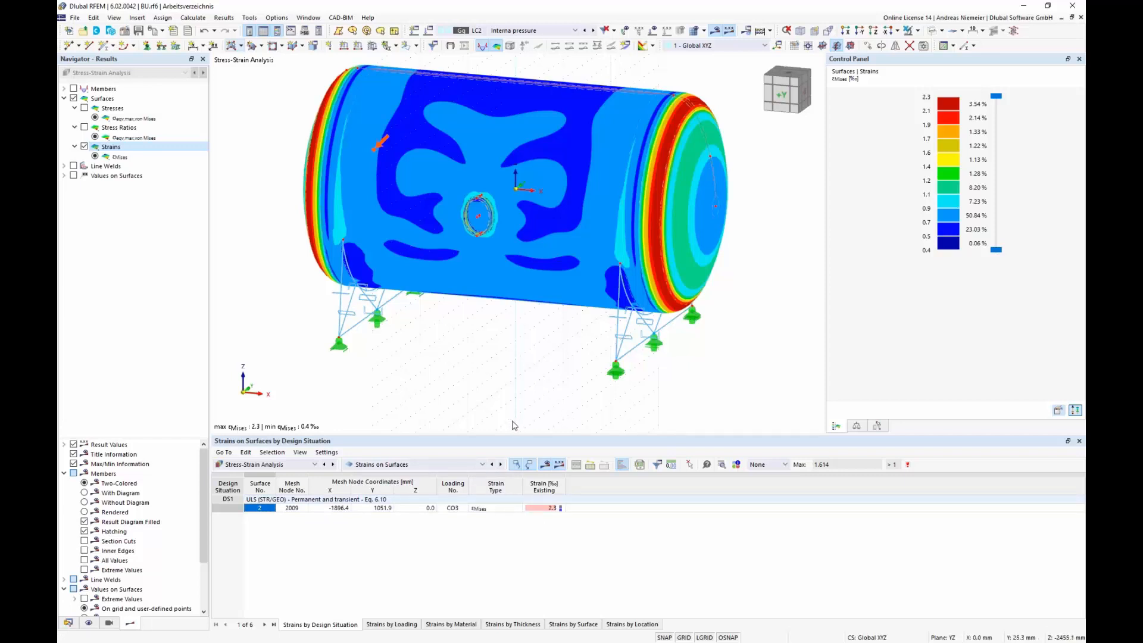
Step: Change the material model of X2CrNiN18-7 (P) 1.4318 to Isotropic | Nonlinear Elastic (Surfaces/Solids), accepting the deletion of all results
{"action": "left_click", "coordinate": [281, 465]}
{"action": "left_click", "coordinate": [250, 474]}
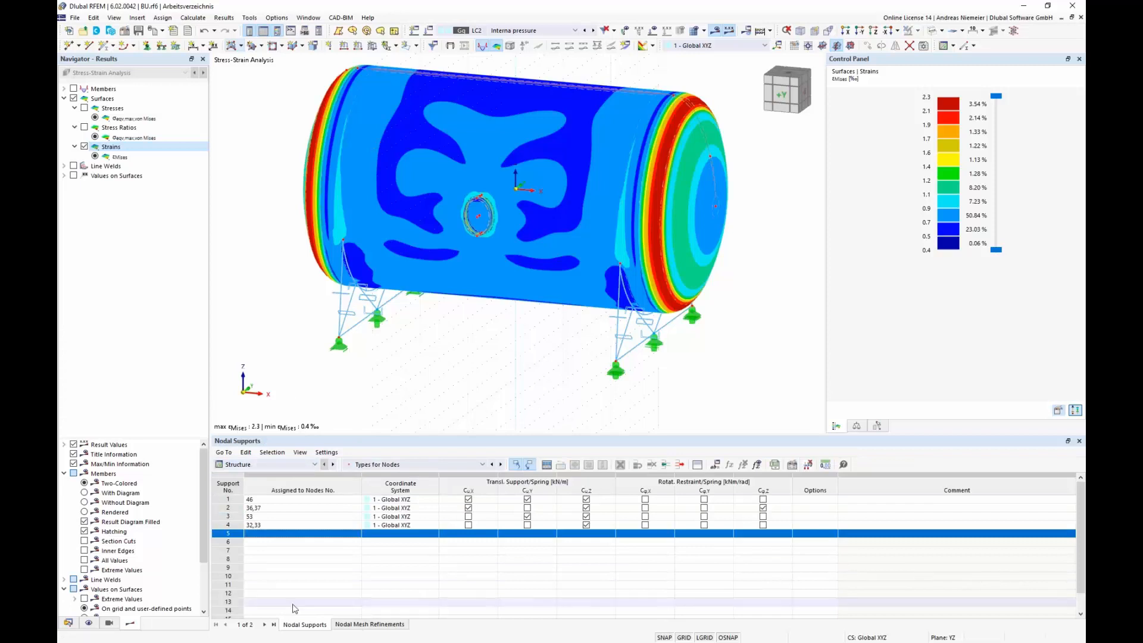
{"action": "left_click", "coordinate": [393, 465]}
{"action": "left_click", "coordinate": [397, 478]}
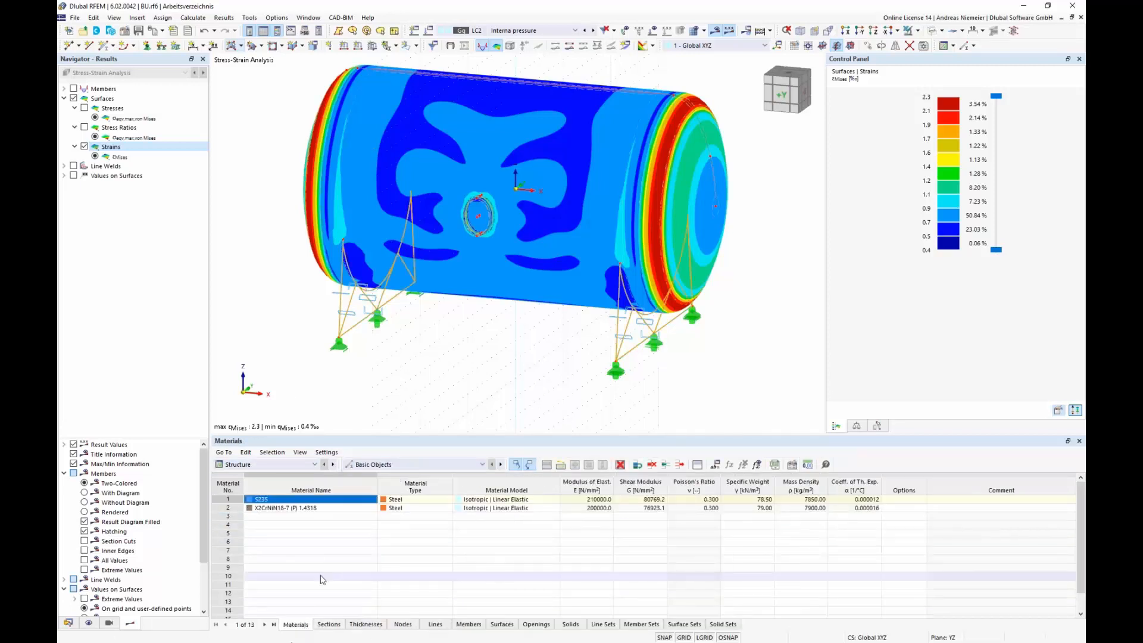
{"action": "left_click", "coordinate": [348, 507]}
{"action": "left_click", "coordinate": [349, 506]}
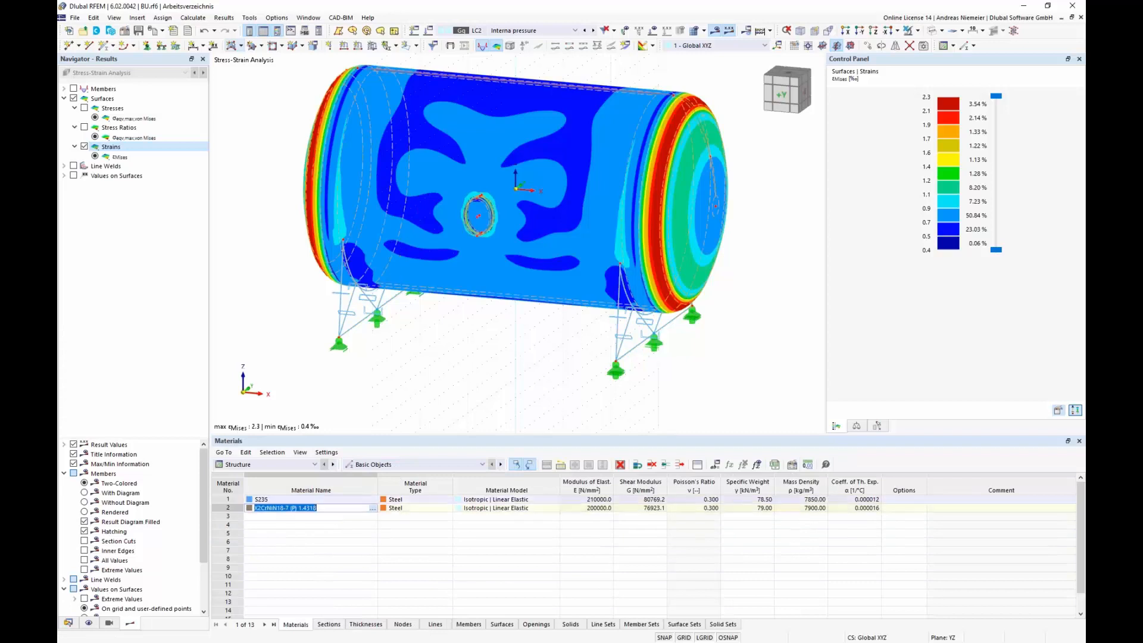
{"action": "left_click", "coordinate": [511, 509]}
{"action": "left_click", "coordinate": [503, 509]}
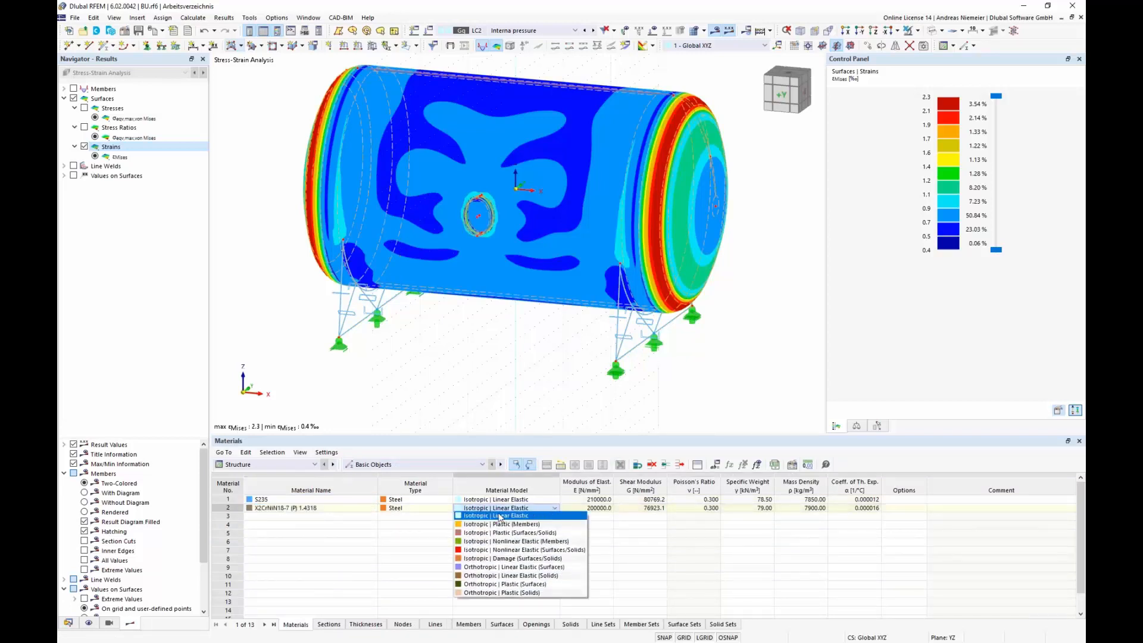
{"action": "left_click", "coordinate": [506, 550]}
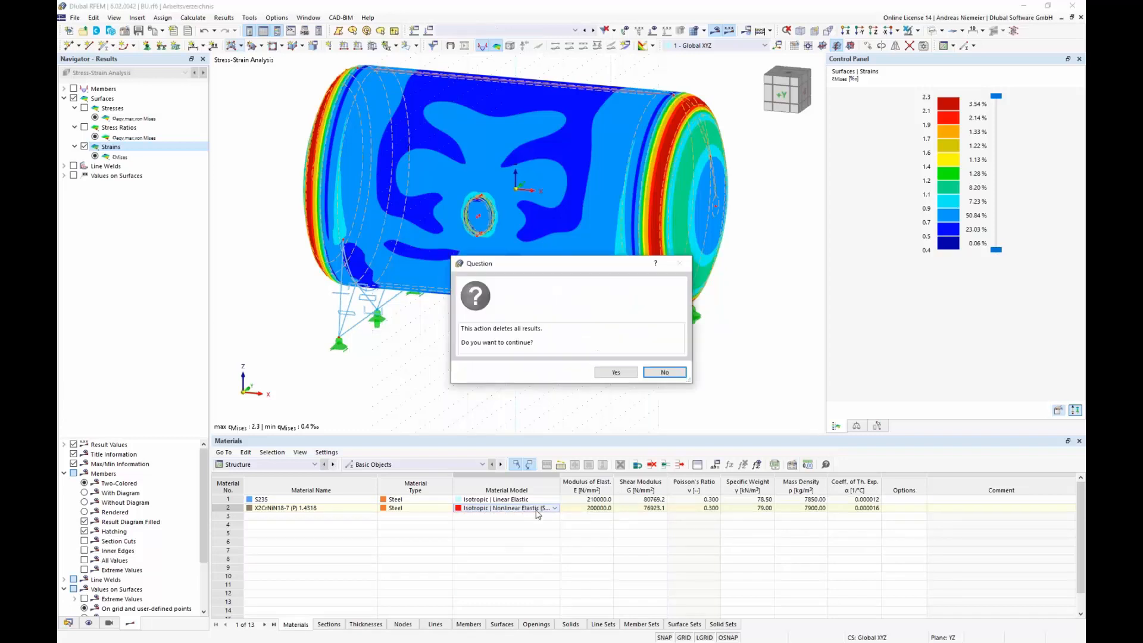
{"action": "left_click", "coordinate": [617, 373]}
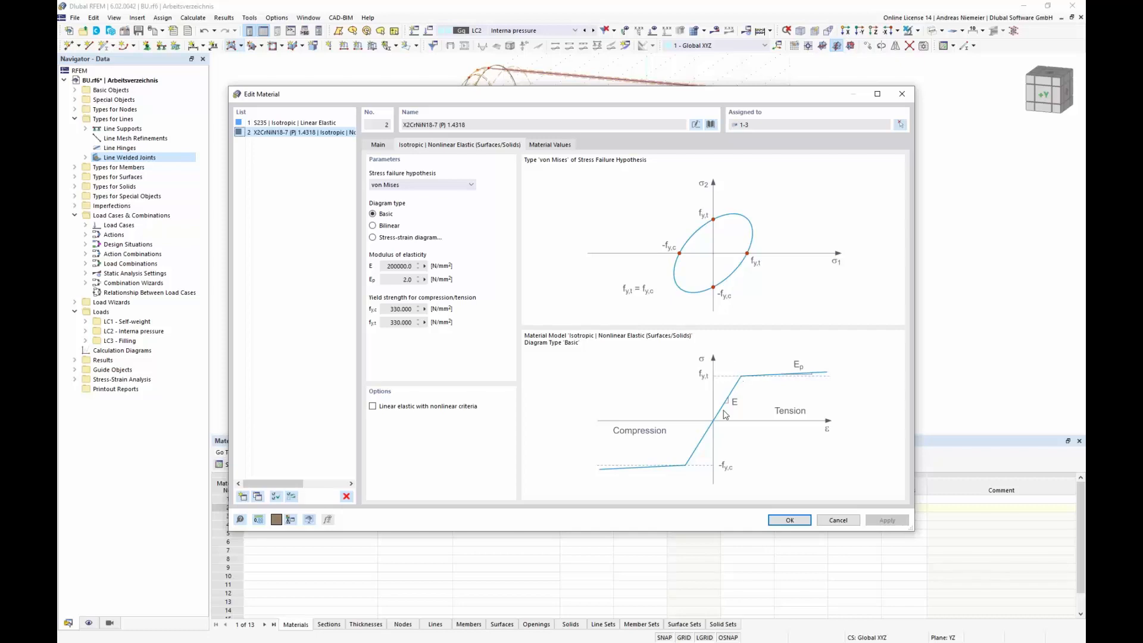
Step: Set the yield strength for compression/tension of the nonlinear X2CrNiN18-7 material to 280 N/mm²
{"action": "left_click", "coordinate": [379, 144]}
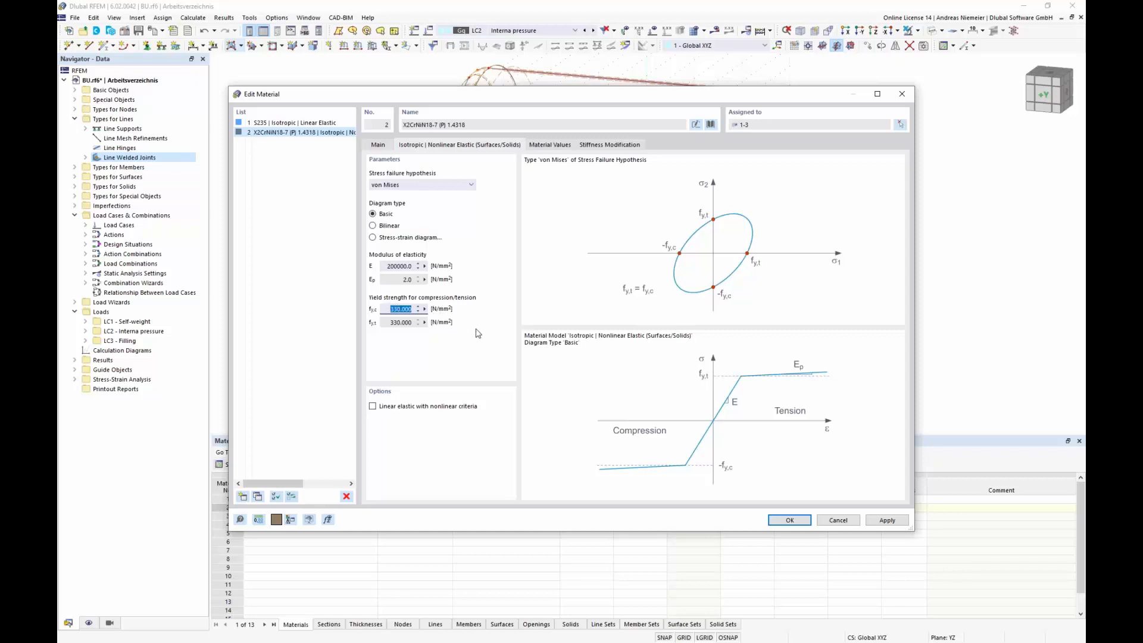
{"action": "type", "text": "280"}
{"action": "key", "text": "Tab"}
{"action": "left_click", "coordinate": [790, 520]}
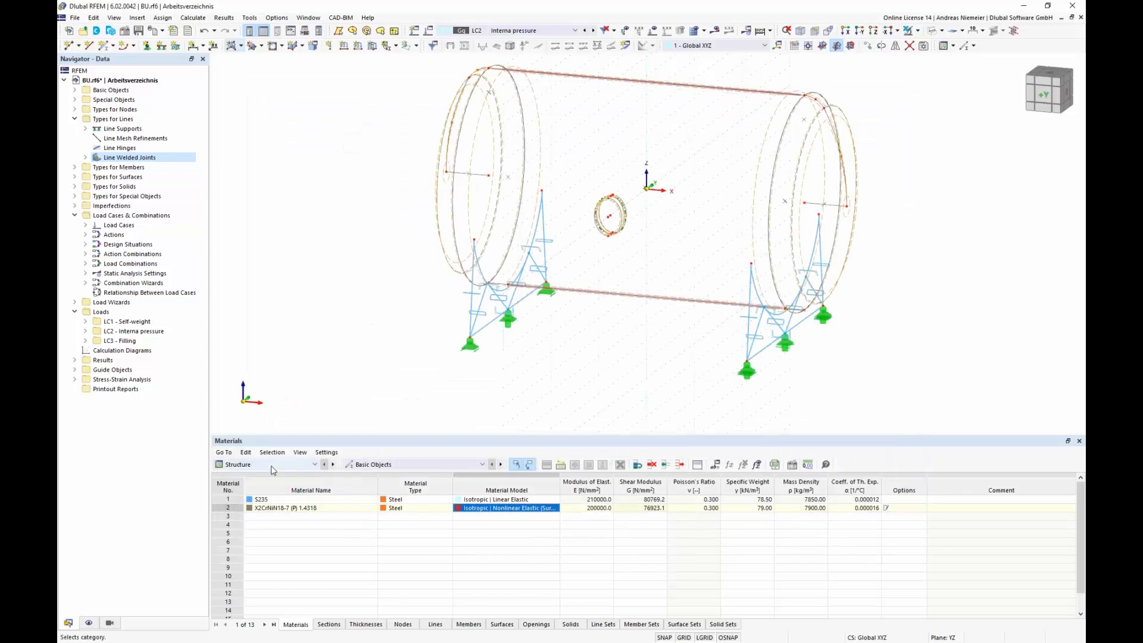
Step: Recalculate the Stress-Strain Analysis with the nonlinear material and display the plastic strains on the surfaces
{"action": "left_click", "coordinate": [770, 32]}
{"action": "left_click", "coordinate": [774, 40]}
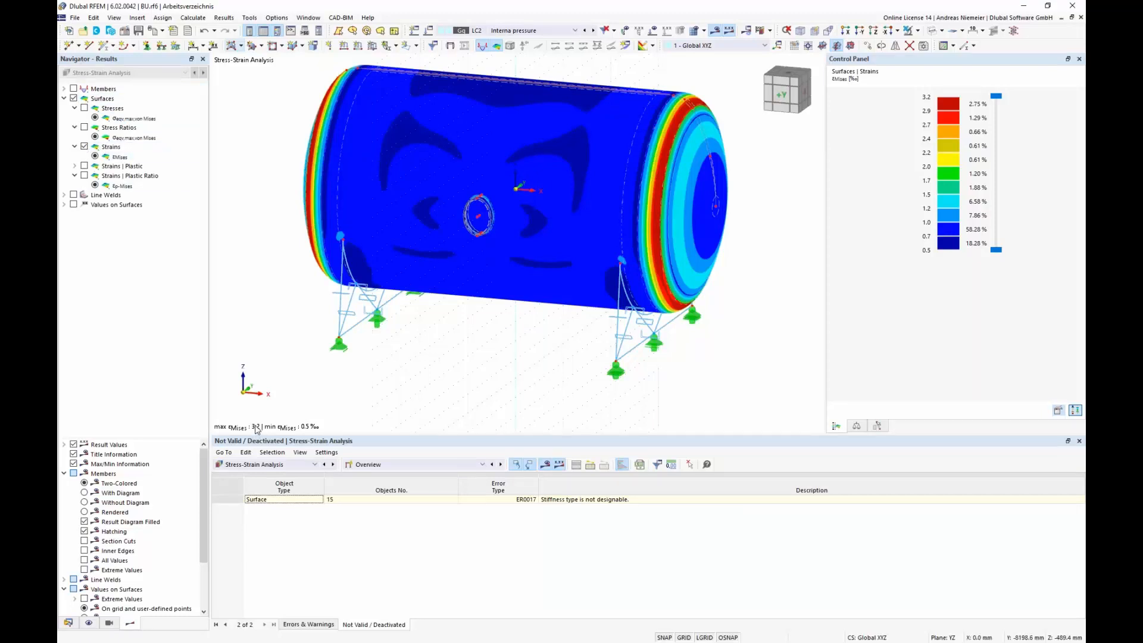
{"action": "left_click", "coordinate": [84, 166]}
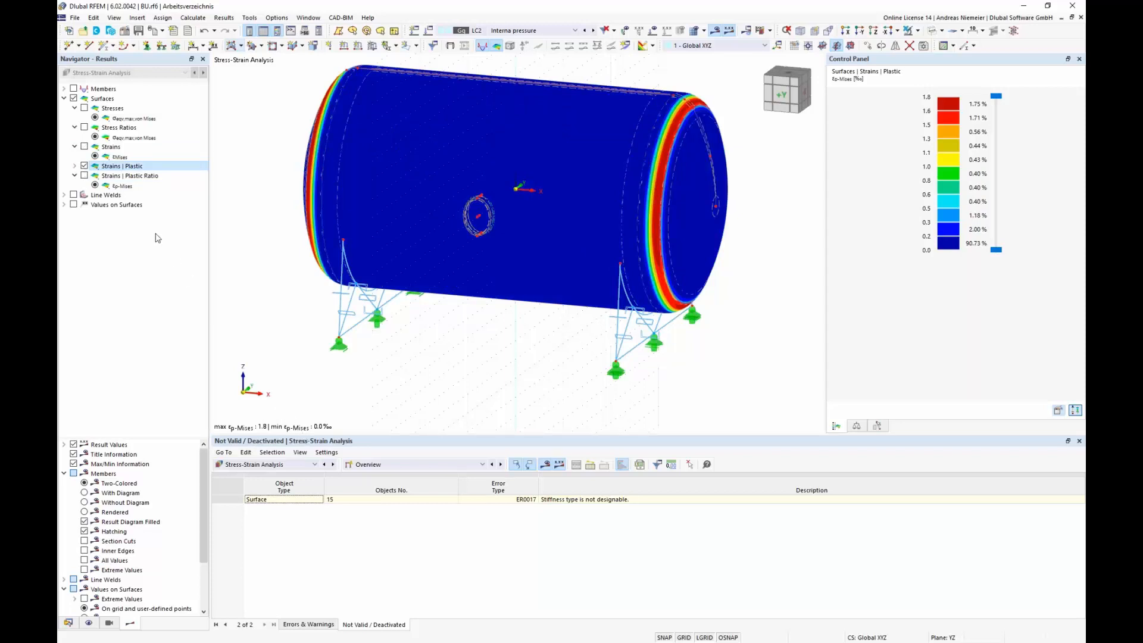
Step: Compare the surfaces' plastic strain ratios, von Mises stresses and total strains, ending on the plastic strains display
{"action": "left_click", "coordinate": [84, 175]}
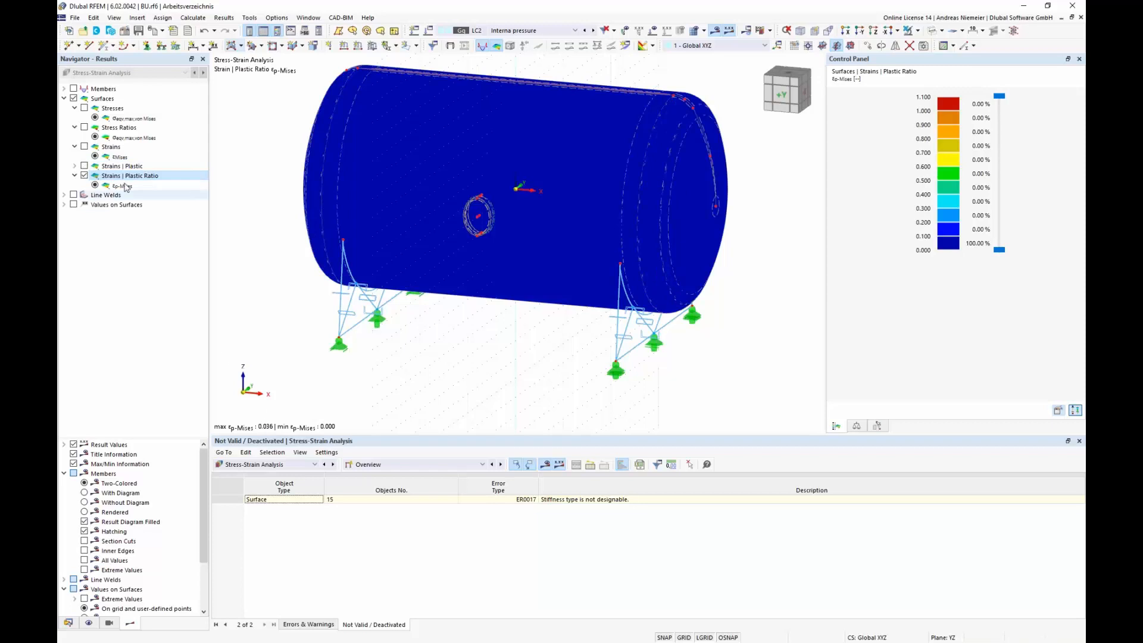
{"action": "left_click", "coordinate": [84, 107]}
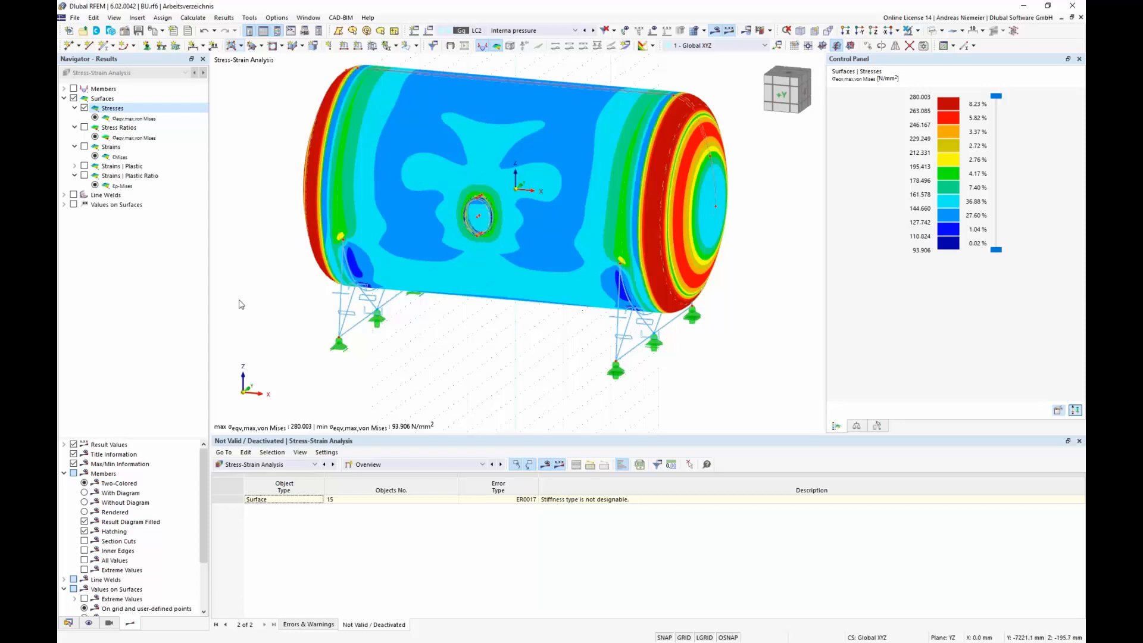
{"action": "left_click", "coordinate": [83, 147]}
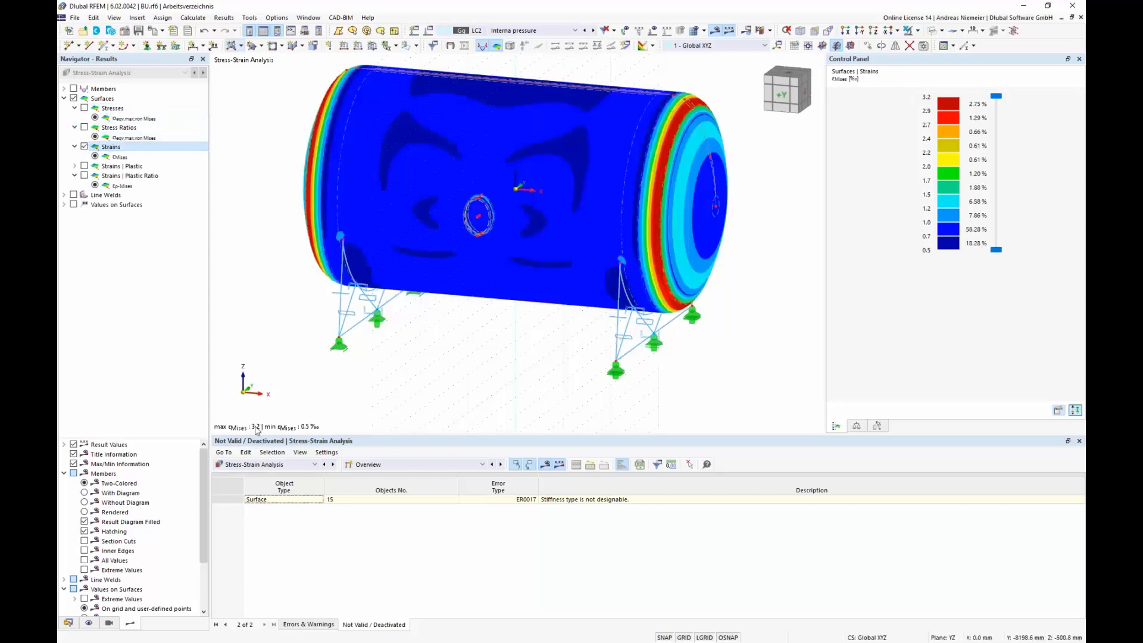
{"action": "left_click", "coordinate": [86, 170]}
{"action": "left_click", "coordinate": [85, 167]}
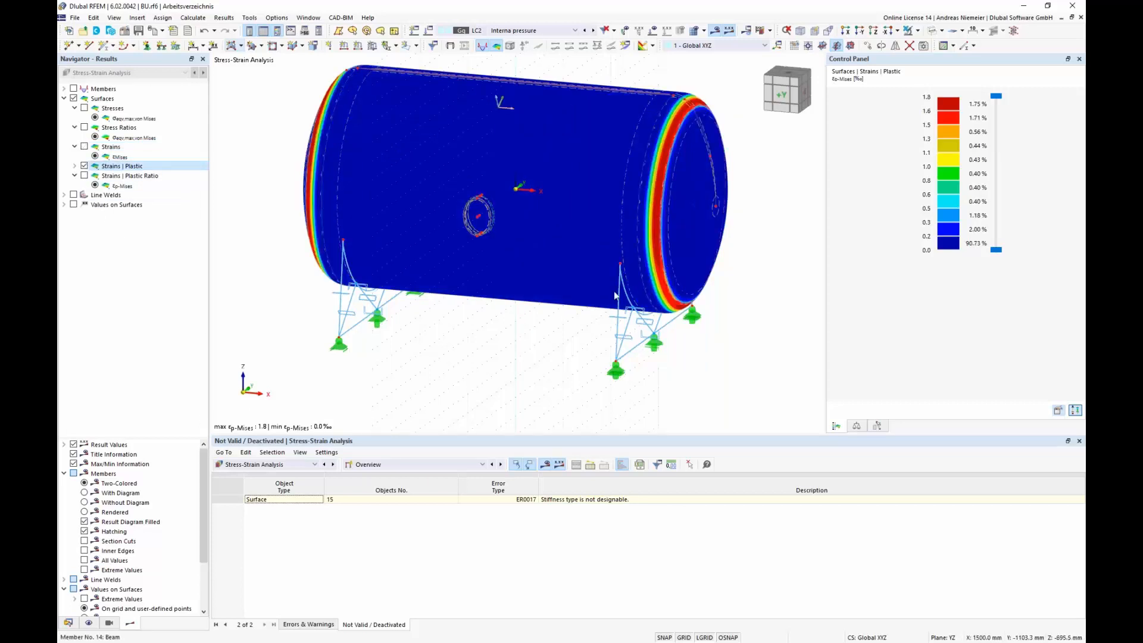
{"action": "middle_click_drag", "start_coordinate": [436, 374], "coordinate": [438, 358]}
{"action": "scroll", "coordinate": [438, 358], "scroll_direction": "down", "scroll_amount": 1}
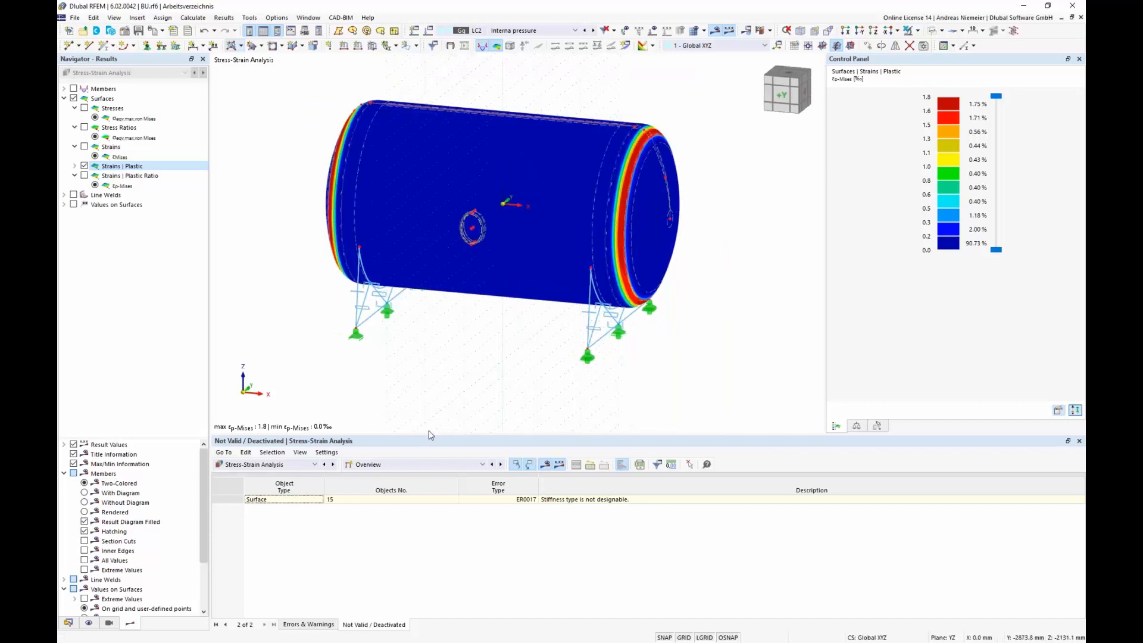
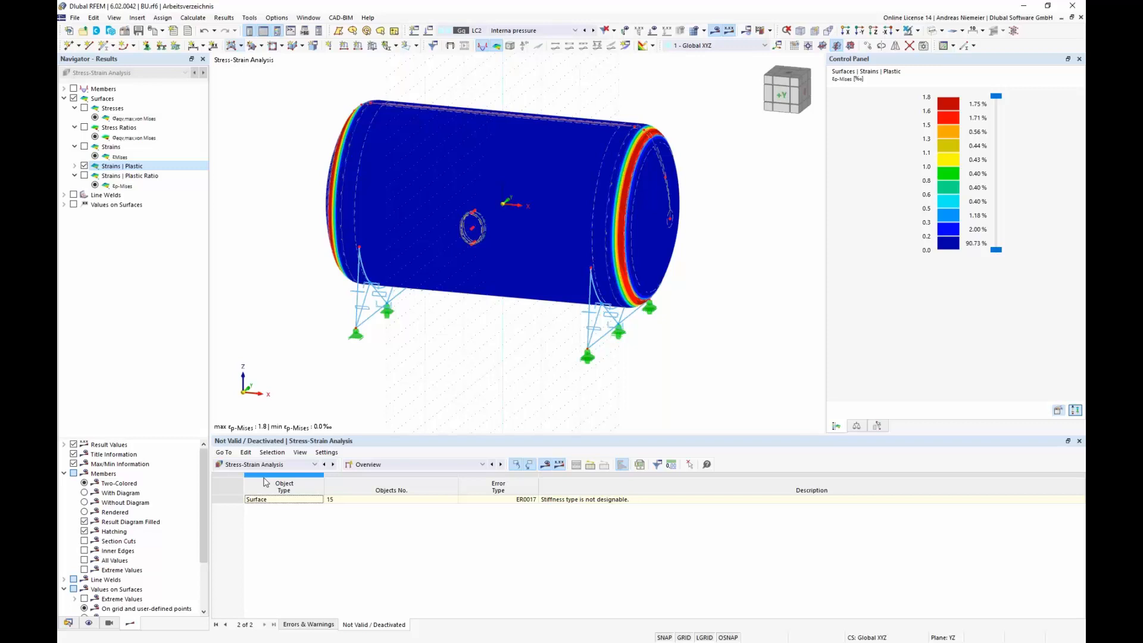
Step: Switch the Stress-Strain Analysis table to Input Data and display the member stress ratios in the model instead of the surface results
{"action": "left_click", "coordinate": [385, 467]}
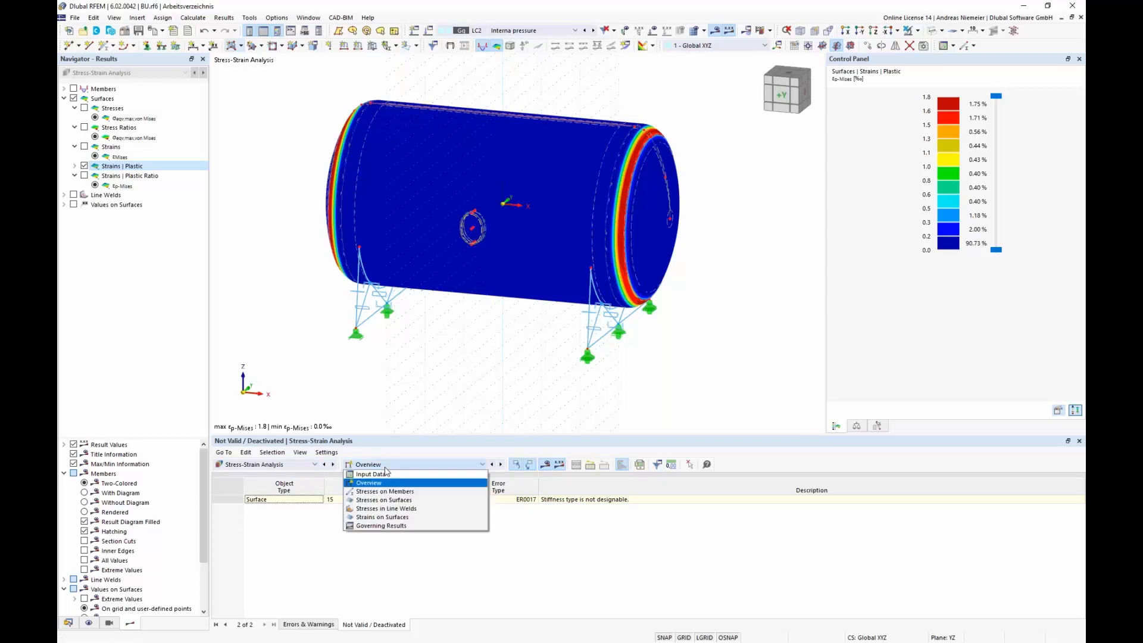
{"action": "left_click", "coordinate": [385, 473]}
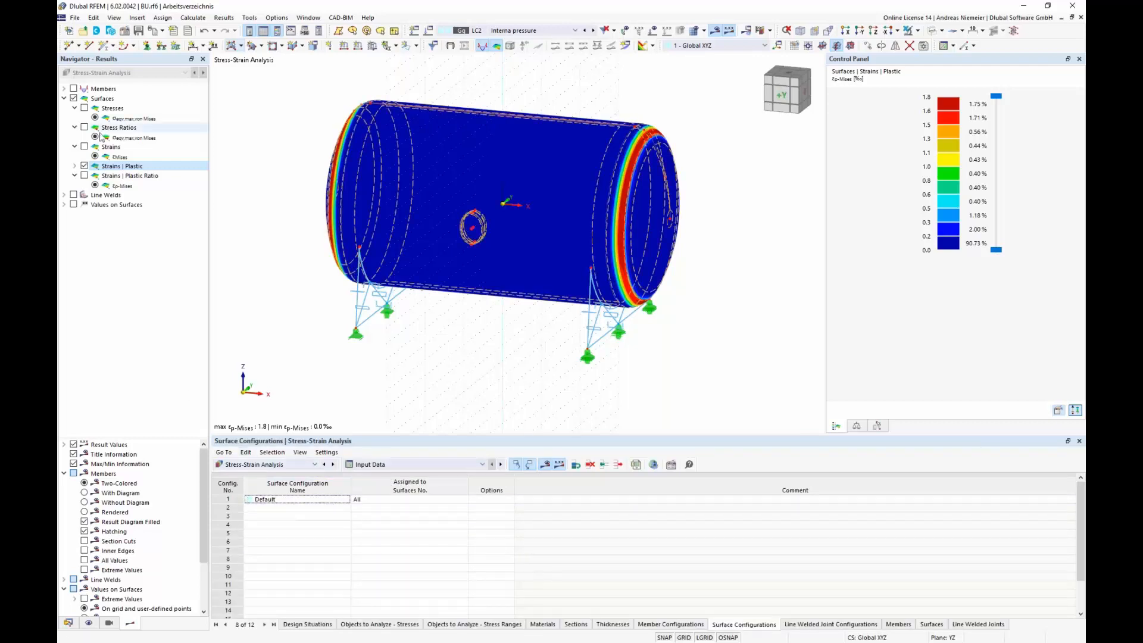
{"action": "left_click", "coordinate": [64, 99]}
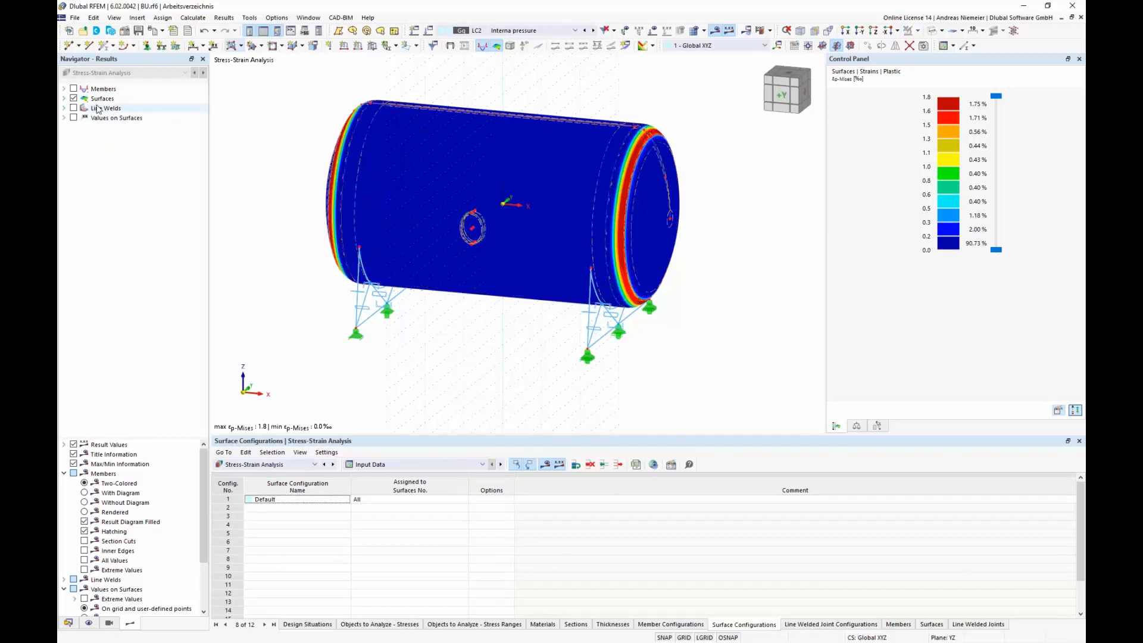
{"action": "left_click", "coordinate": [73, 98]}
{"action": "left_click", "coordinate": [73, 89]}
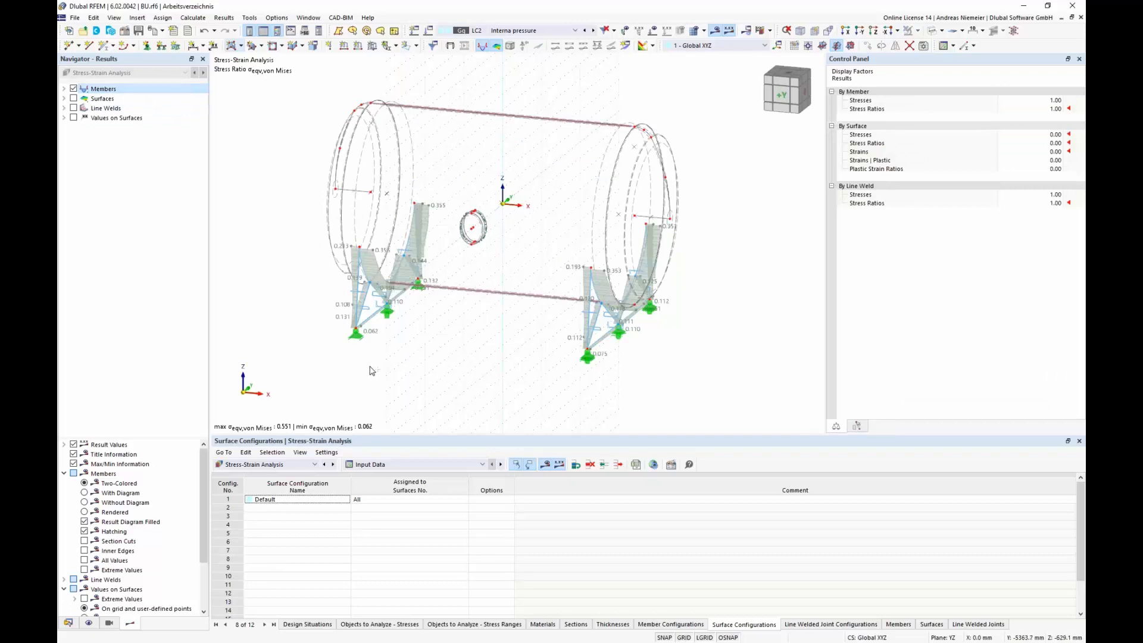
{"action": "scroll", "coordinate": [369, 370], "scroll_direction": "up", "scroll_amount": 2}
{"action": "middle_click_drag", "start_coordinate": [404, 369], "coordinate": [426, 317], "text": "ctrl"}
{"action": "scroll", "coordinate": [425, 316], "scroll_direction": "down", "scroll_amount": 1}
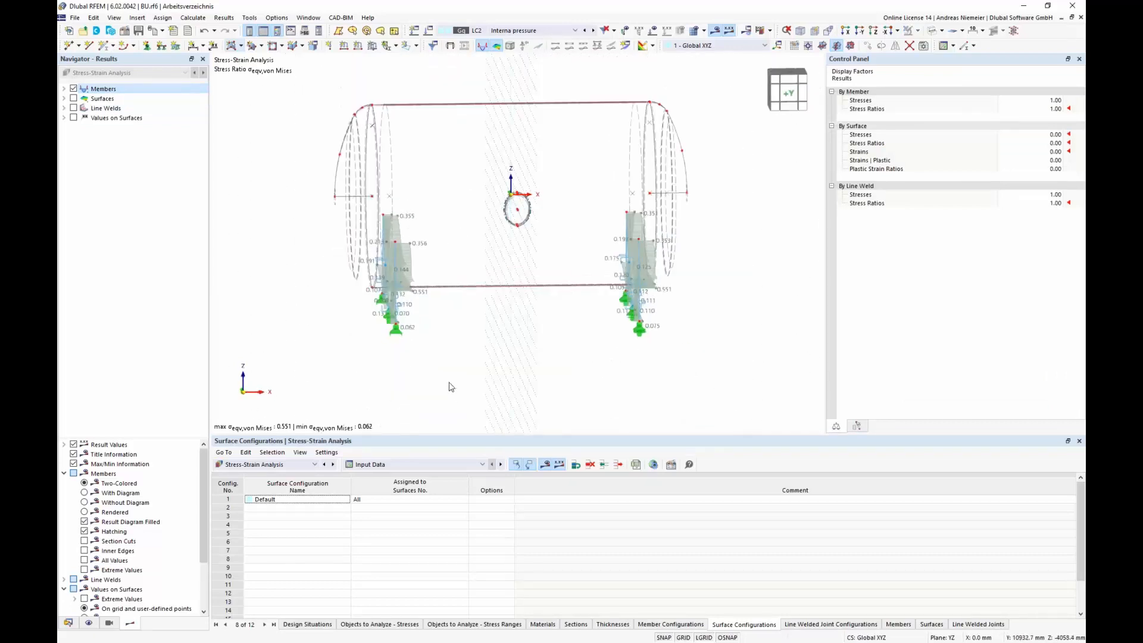
{"action": "mouse_move", "coordinate": [450, 383]}
{"action": "middle_mouse_down", "text": "ctrl"}
{"action": "mouse_move", "coordinate": [563, 386]}
{"action": "mouse_move", "coordinate": [444, 375]}
{"action": "middle_mouse_up", "text": "ctrl"}
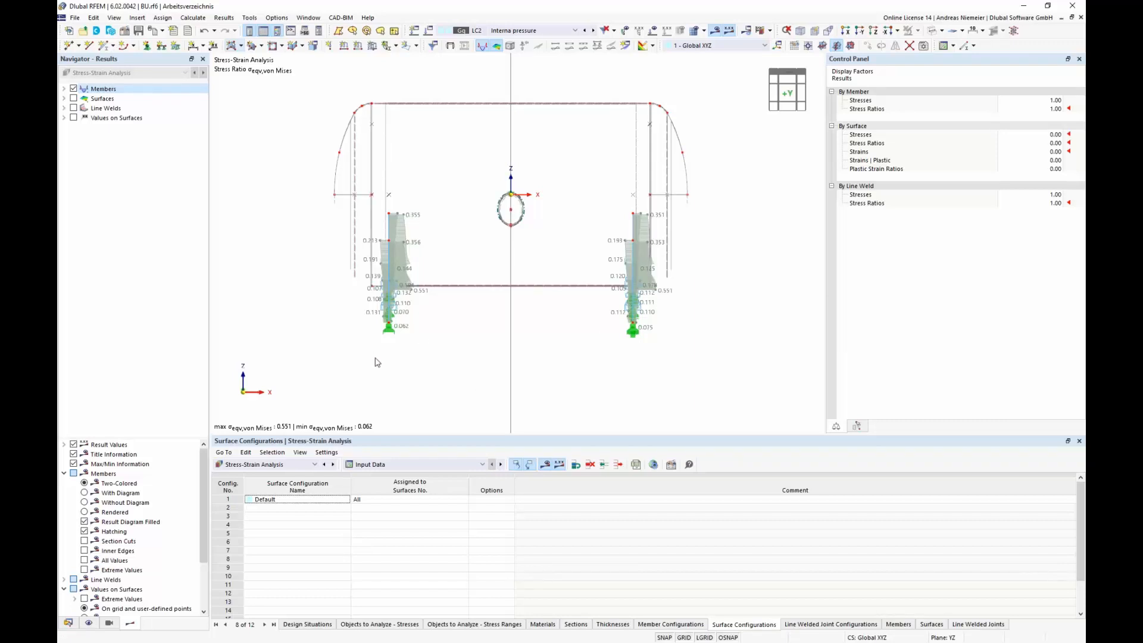
{"action": "middle_click_drag", "start_coordinate": [292, 342], "coordinate": [502, 379], "text": "ctrl"}
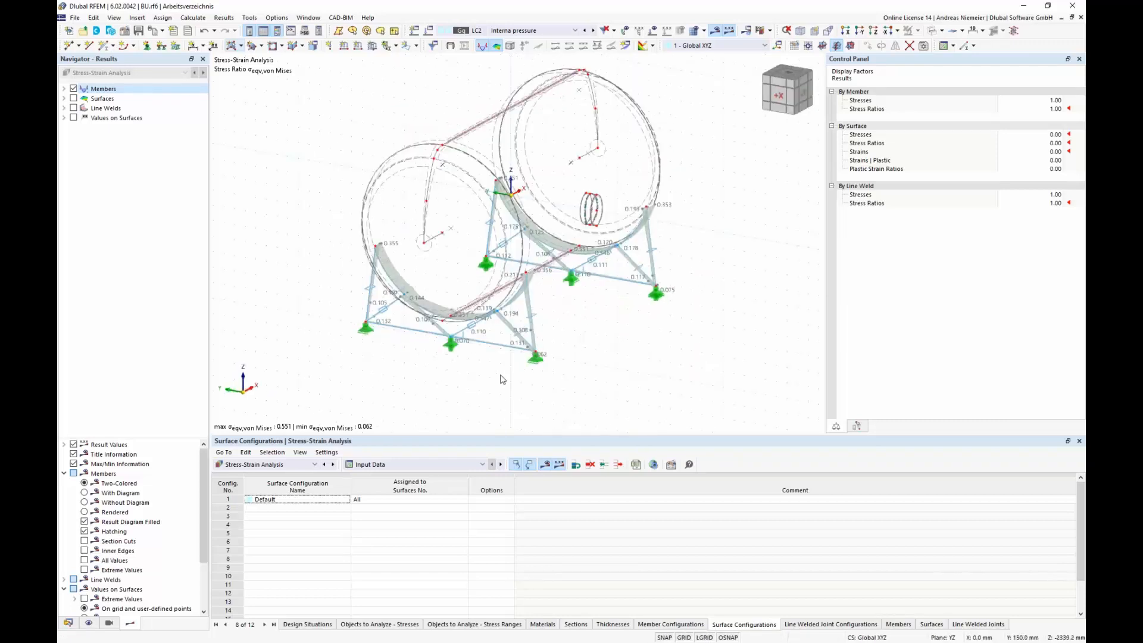
Step: Select the two horizontal base beams of the vessel supports and isolate them in visibility mode
{"action": "left_click_drag", "start_coordinate": [500, 375], "coordinate": [488, 337]}
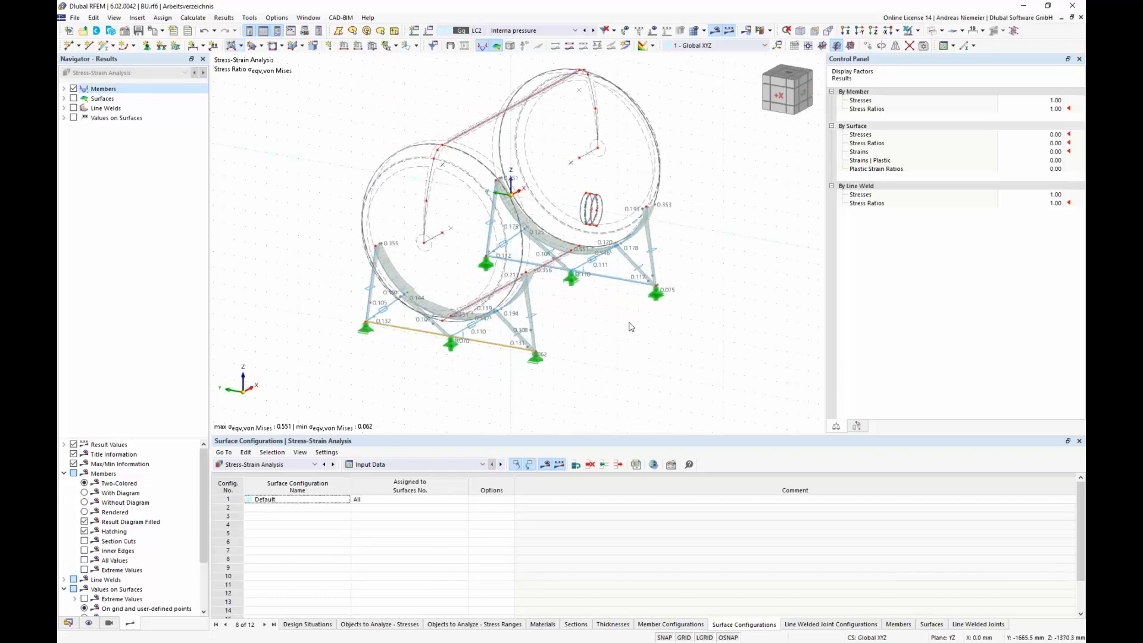
{"action": "left_click_drag", "start_coordinate": [629, 313], "coordinate": [615, 278]}
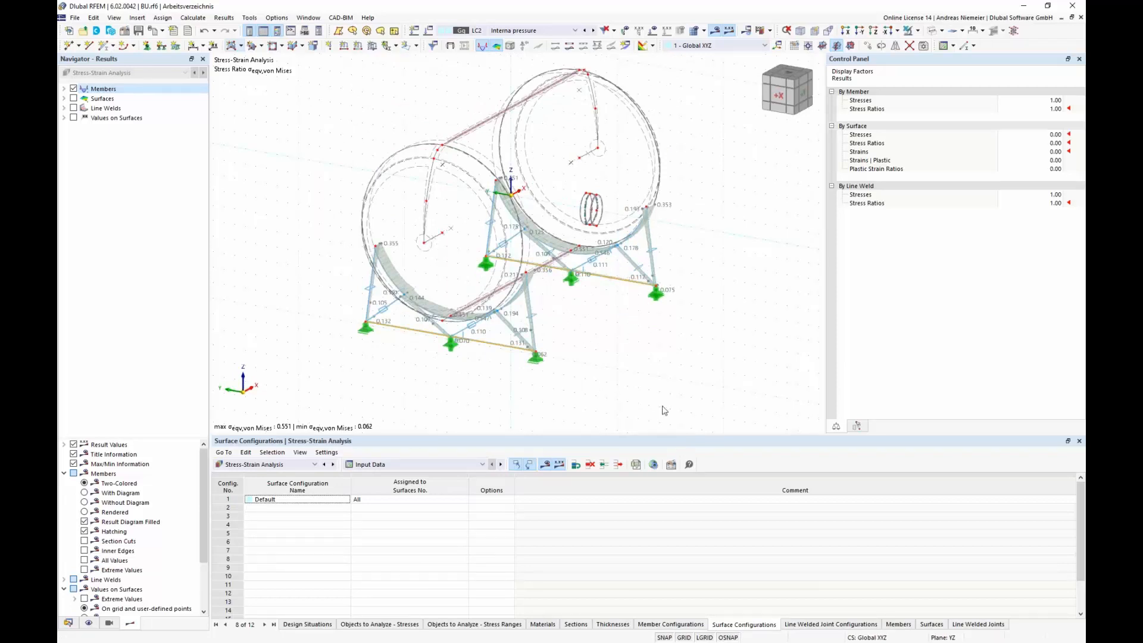
{"action": "left_click", "coordinate": [918, 32]}
{"action": "left_click", "coordinate": [910, 87]}
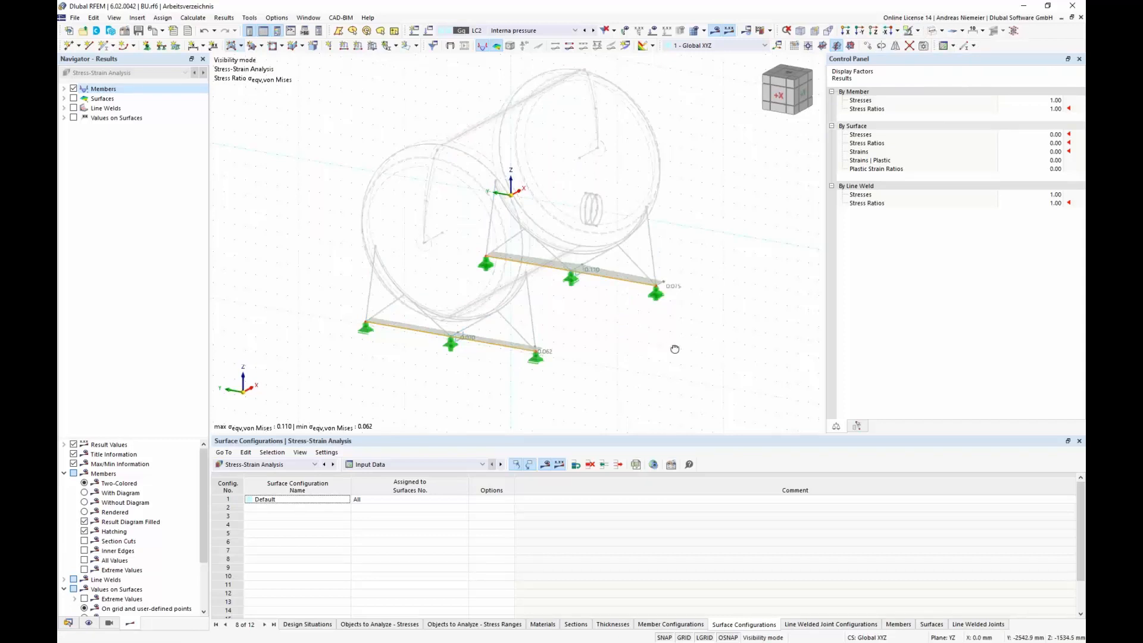
{"action": "middle_click_drag", "start_coordinate": [675, 349], "coordinate": [553, 355], "text": "ctrl"}
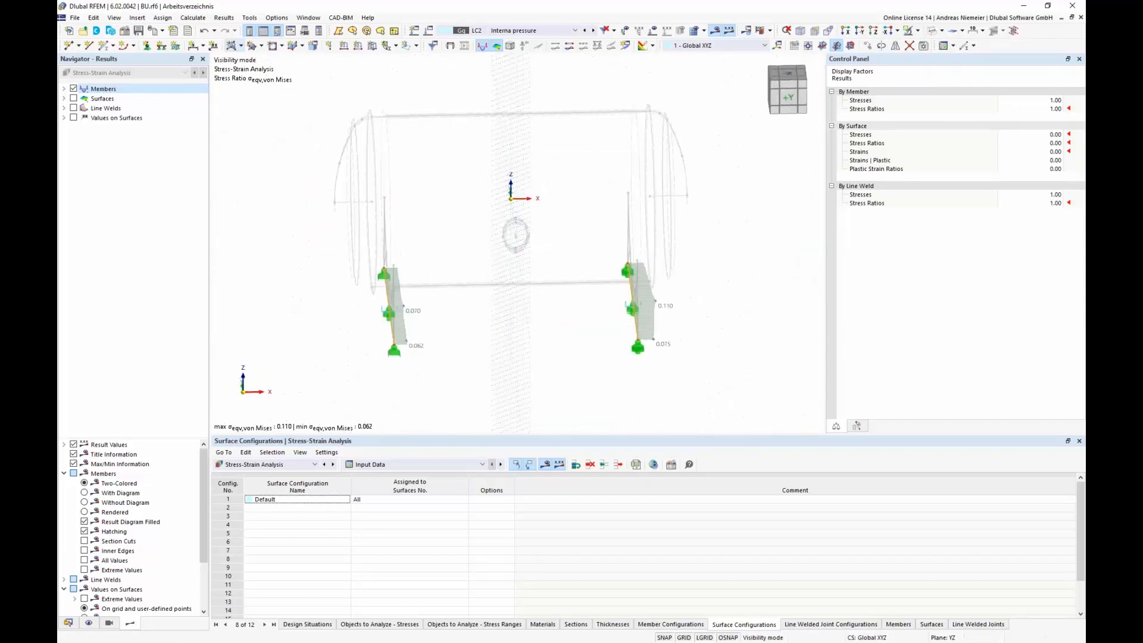
Step: Expand the member result types and show the Stresses on Members table by member for the two isolated beams
{"action": "left_click", "coordinate": [64, 89]}
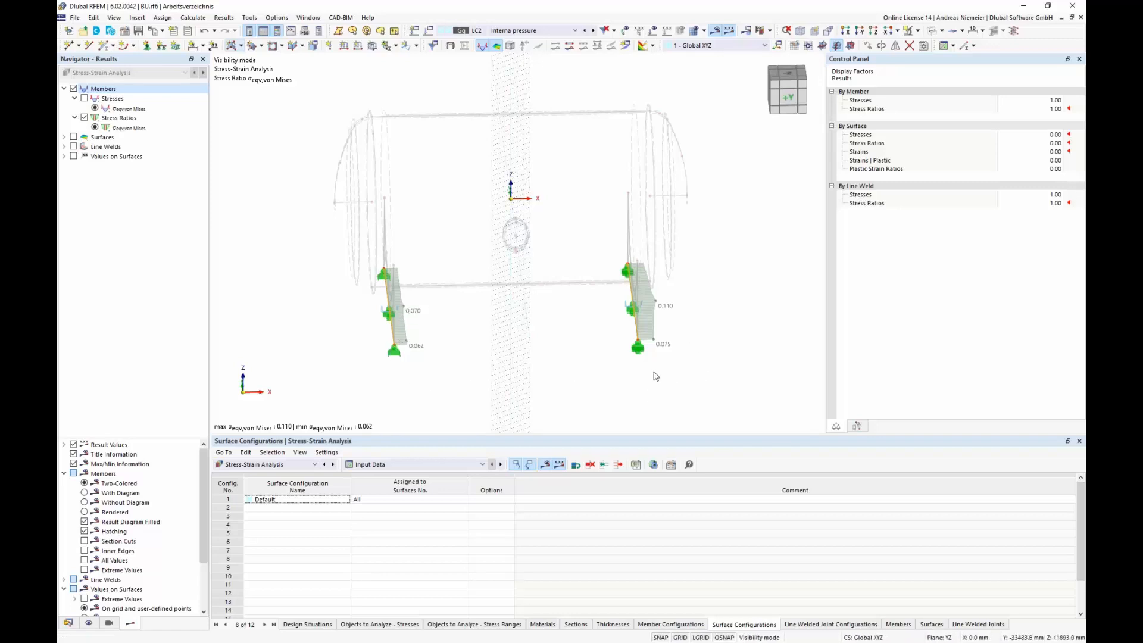
{"action": "left_click", "coordinate": [437, 465]}
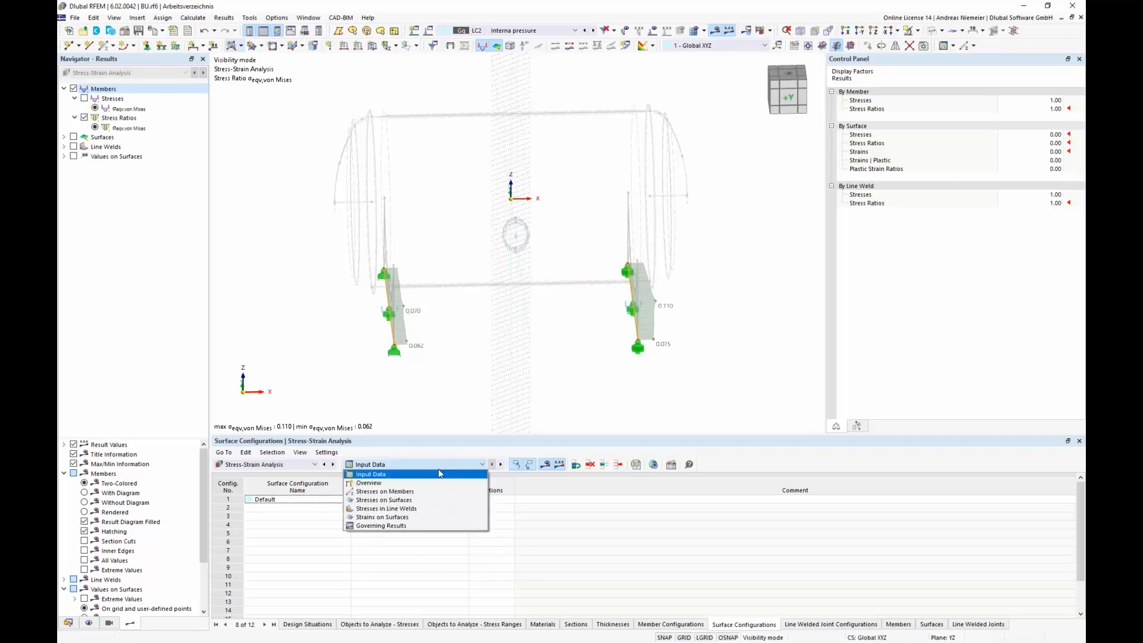
{"action": "left_click", "coordinate": [380, 492]}
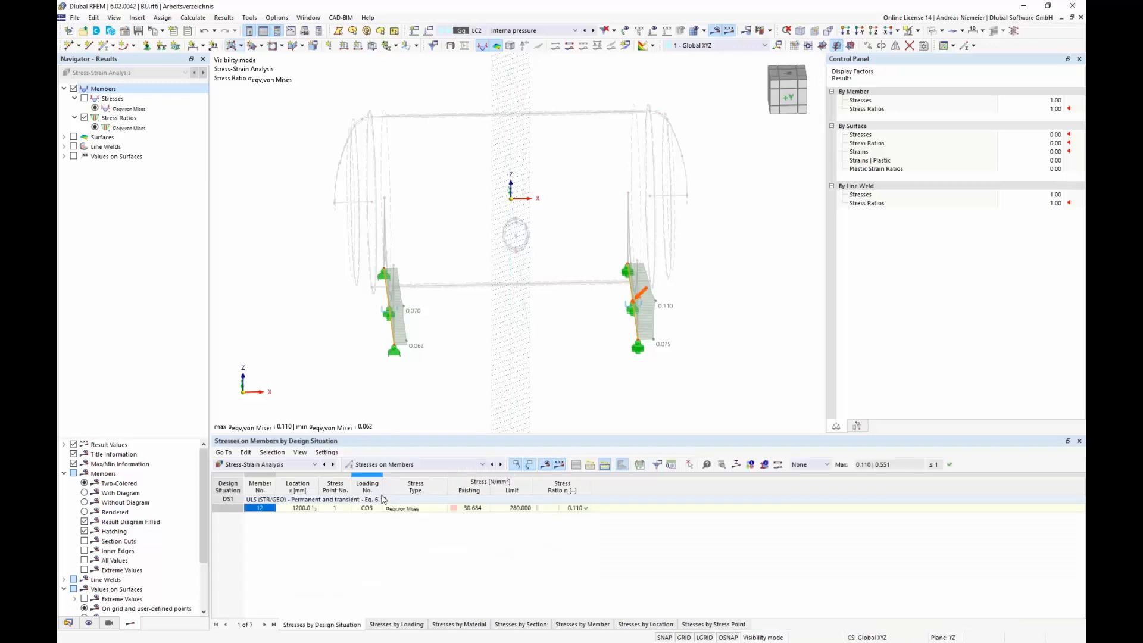
{"action": "left_click", "coordinate": [582, 624]}
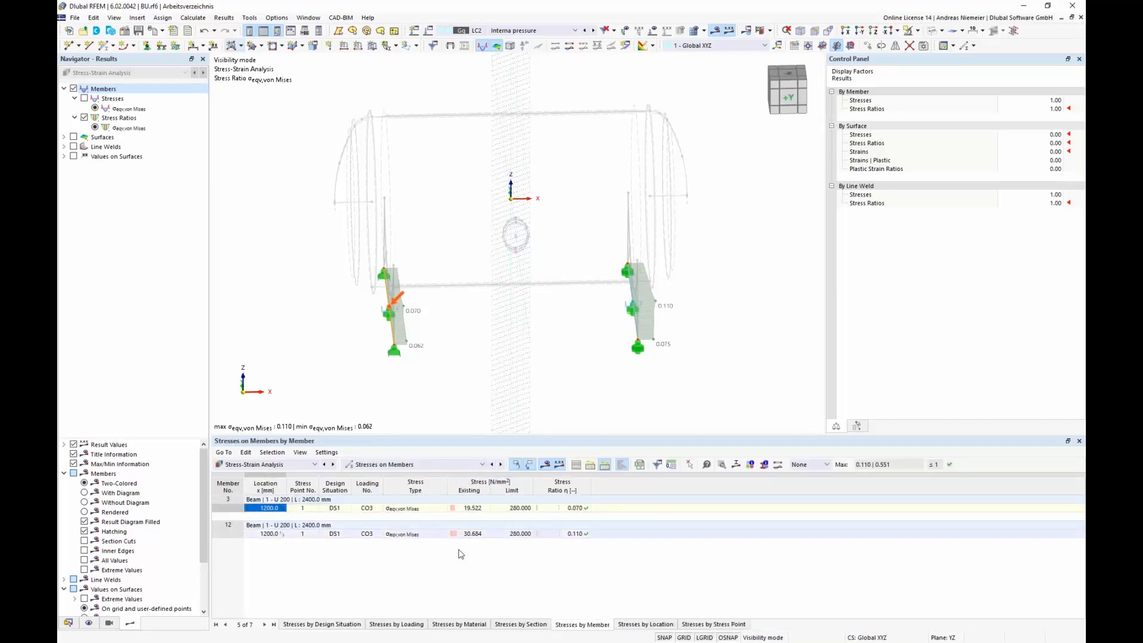
Step: Cancel the visibility mode and review the stresses by member for all members
{"action": "left_click", "coordinate": [918, 30]}
{"action": "left_click", "coordinate": [950, 99]}
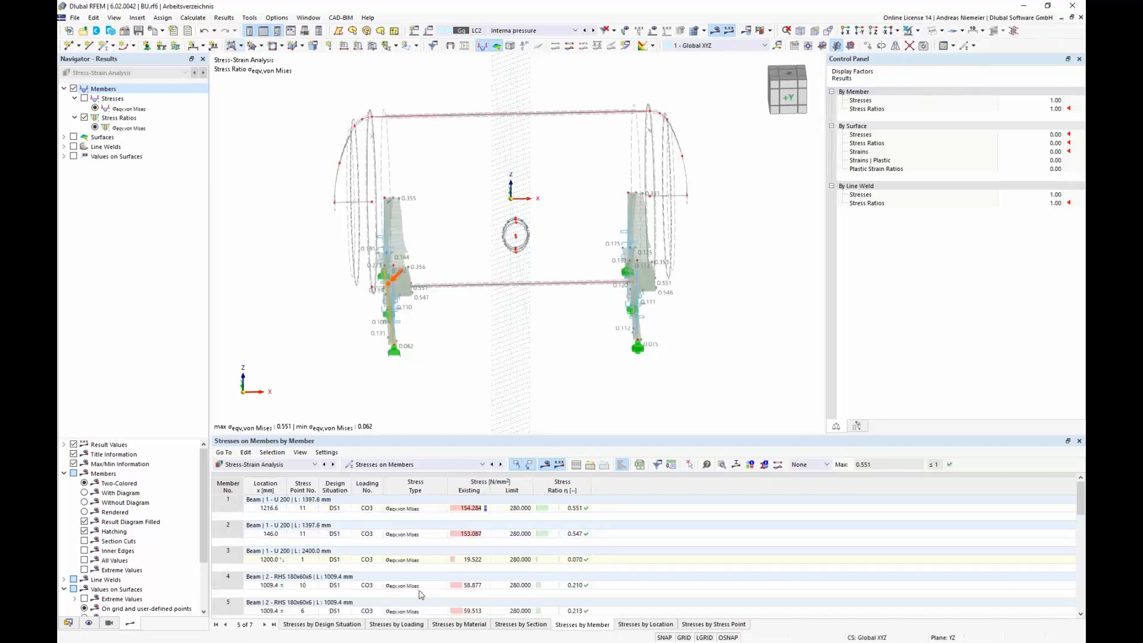
{"action": "scroll", "coordinate": [437, 552], "scroll_direction": "down", "scroll_amount": 5}
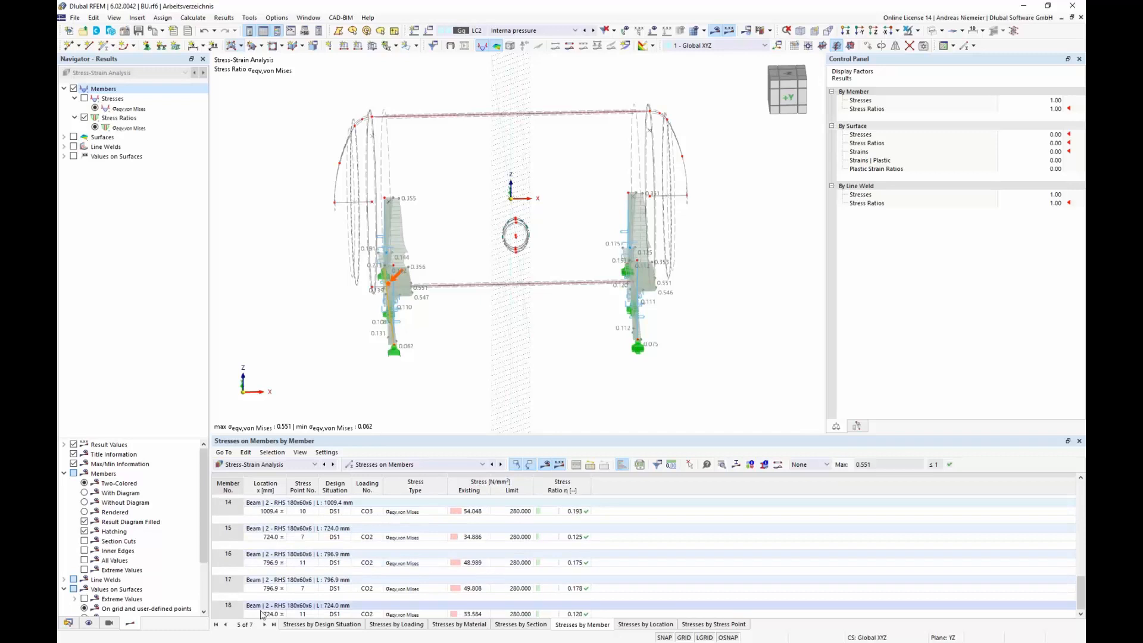
{"action": "left_click", "coordinate": [232, 614]}
{"action": "scroll", "coordinate": [533, 601], "scroll_direction": "up", "scroll_amount": 5}
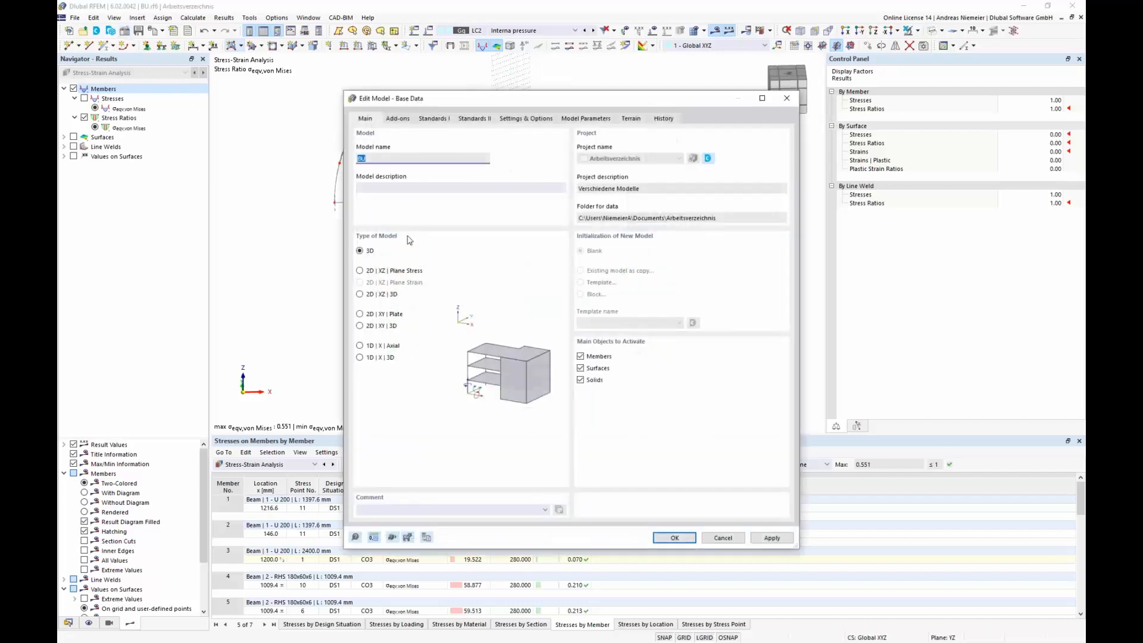
Step: Activate Member Representatives in the model's base data and expand their list under Basic Objects
{"action": "left_click", "coordinate": [509, 118]}
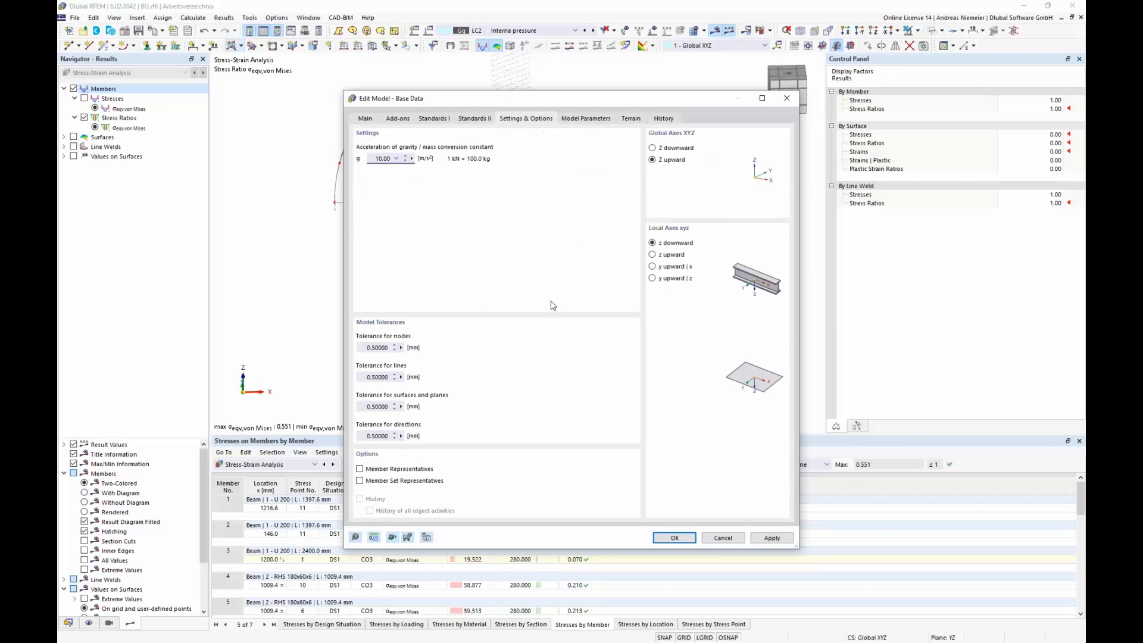
{"action": "left_click", "coordinate": [360, 469]}
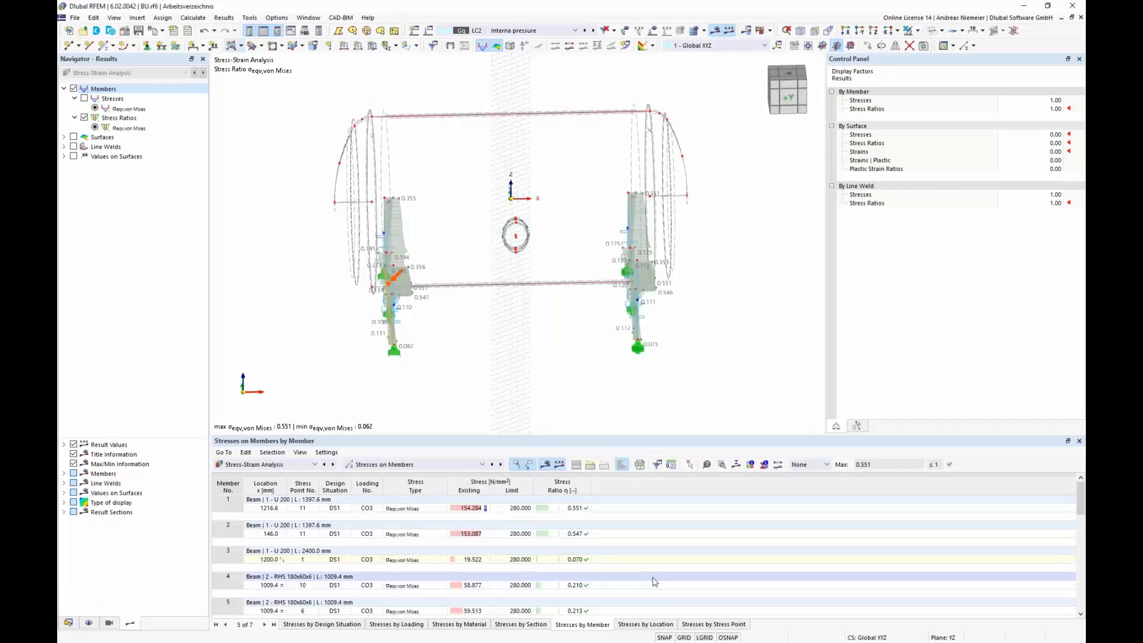
{"action": "left_click", "coordinate": [68, 623]}
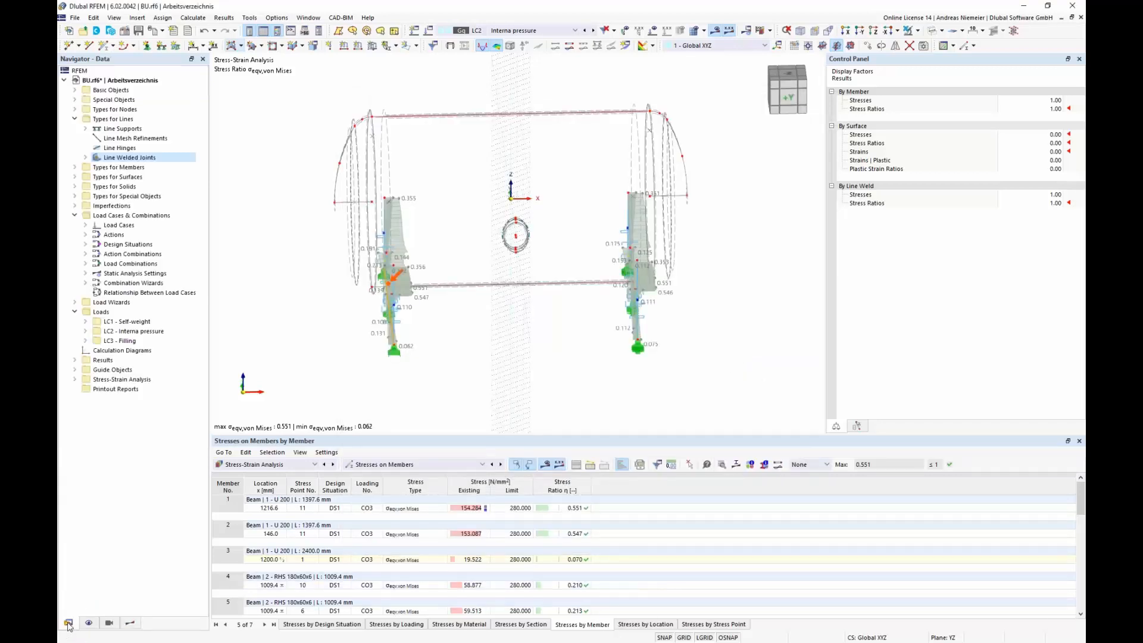
{"action": "left_click", "coordinate": [75, 119]}
{"action": "left_click", "coordinate": [75, 90]}
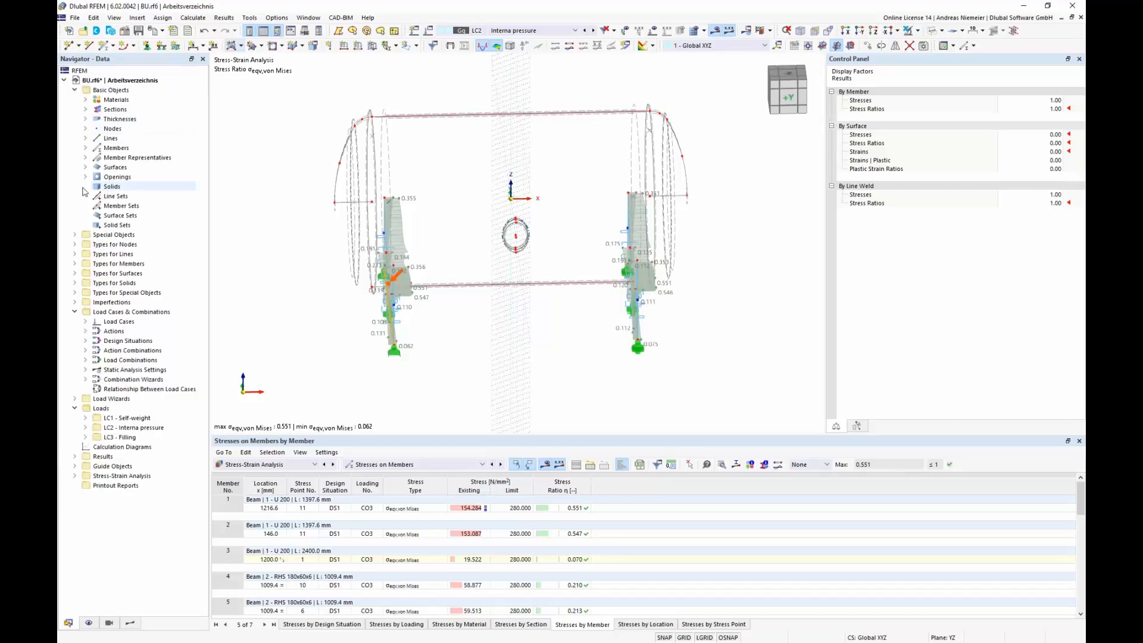
{"action": "left_click", "coordinate": [85, 158]}
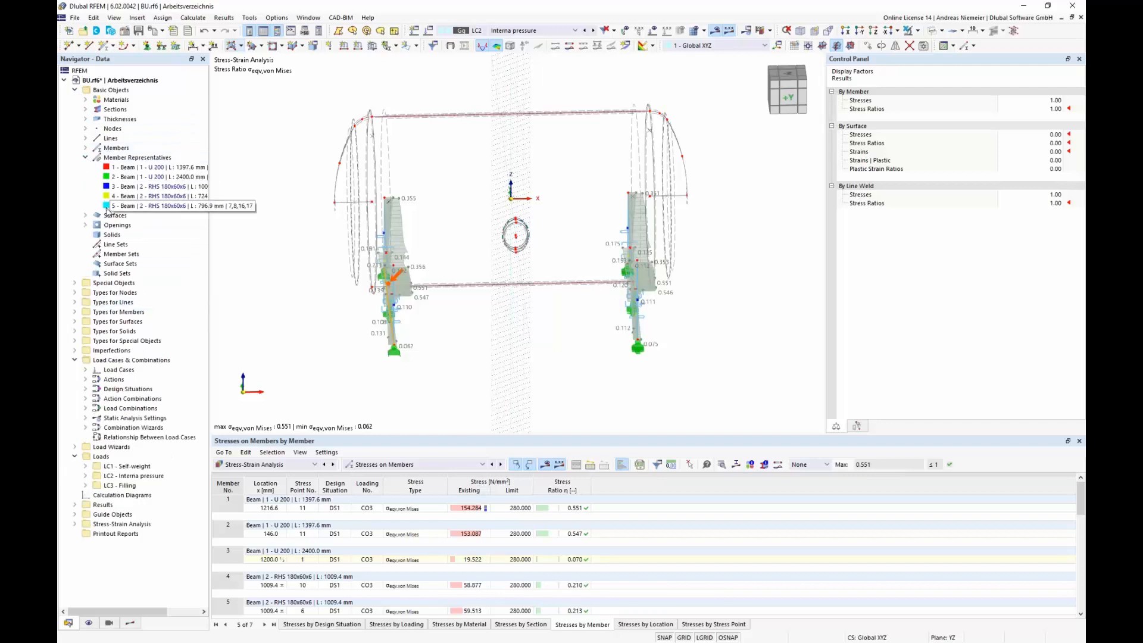
Step: Hide the results and highlight member representatives 1 to 5 one after another to see which members each one groups
{"action": "left_click", "coordinate": [714, 29]}
{"action": "middle_click_drag", "start_coordinate": [382, 293], "coordinate": [510, 372], "text": "ctrl"}
{"action": "scroll", "coordinate": [510, 372], "scroll_direction": "up", "scroll_amount": 3}
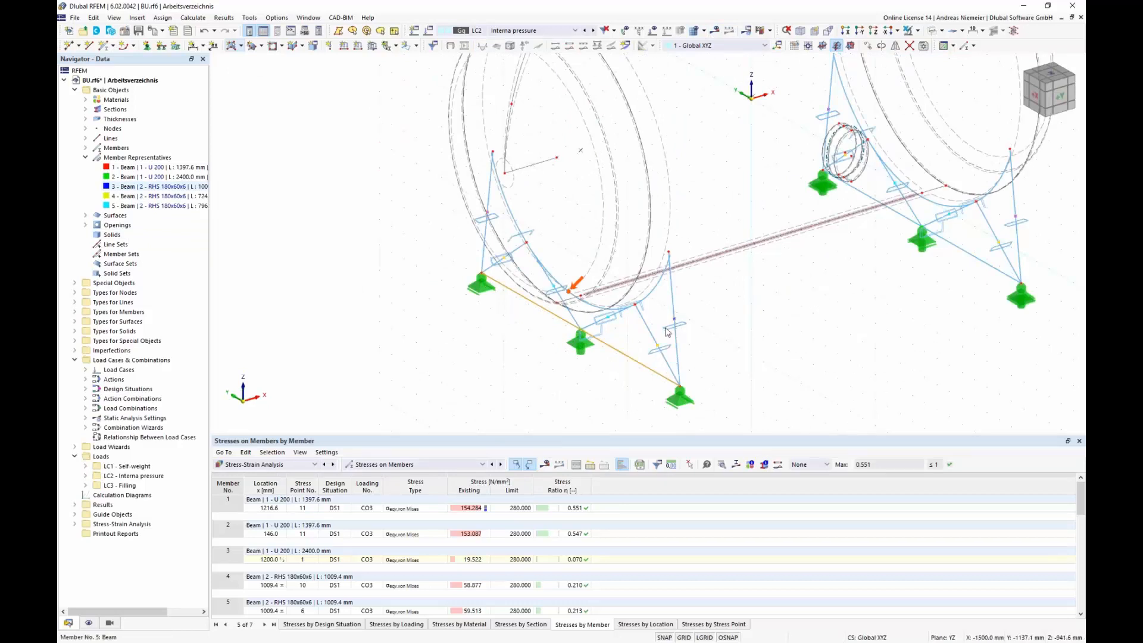
{"action": "left_click", "coordinate": [110, 167]}
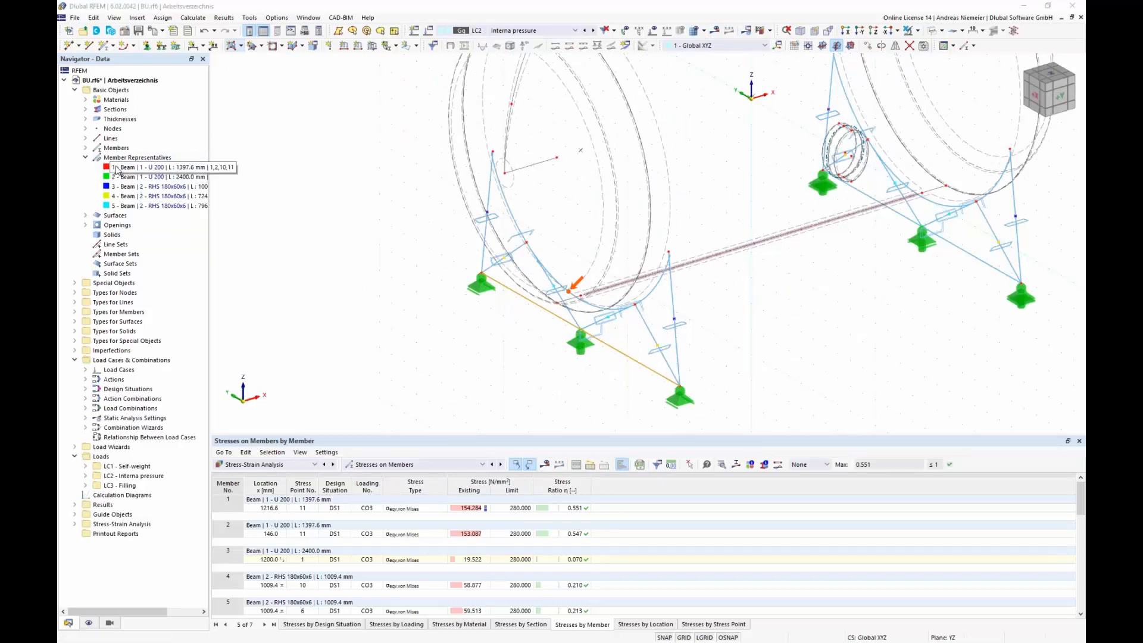
{"action": "scroll", "coordinate": [380, 339], "scroll_direction": "down", "scroll_amount": 1}
{"action": "scroll", "coordinate": [379, 338], "scroll_direction": "down", "scroll_amount": 1}
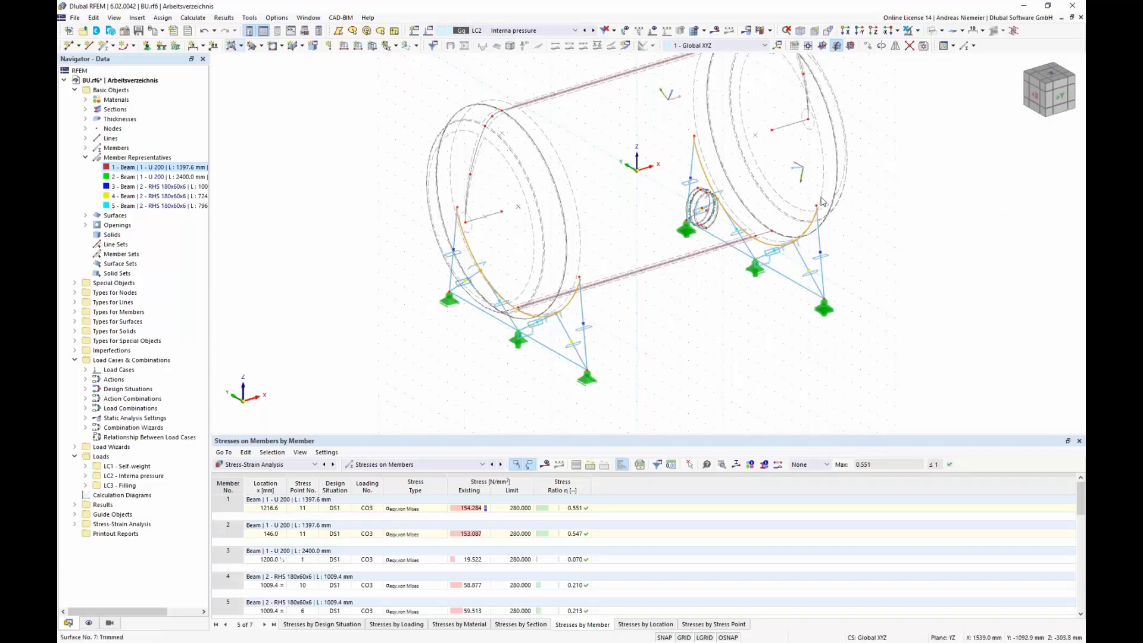
{"action": "left_click", "coordinate": [131, 176]}
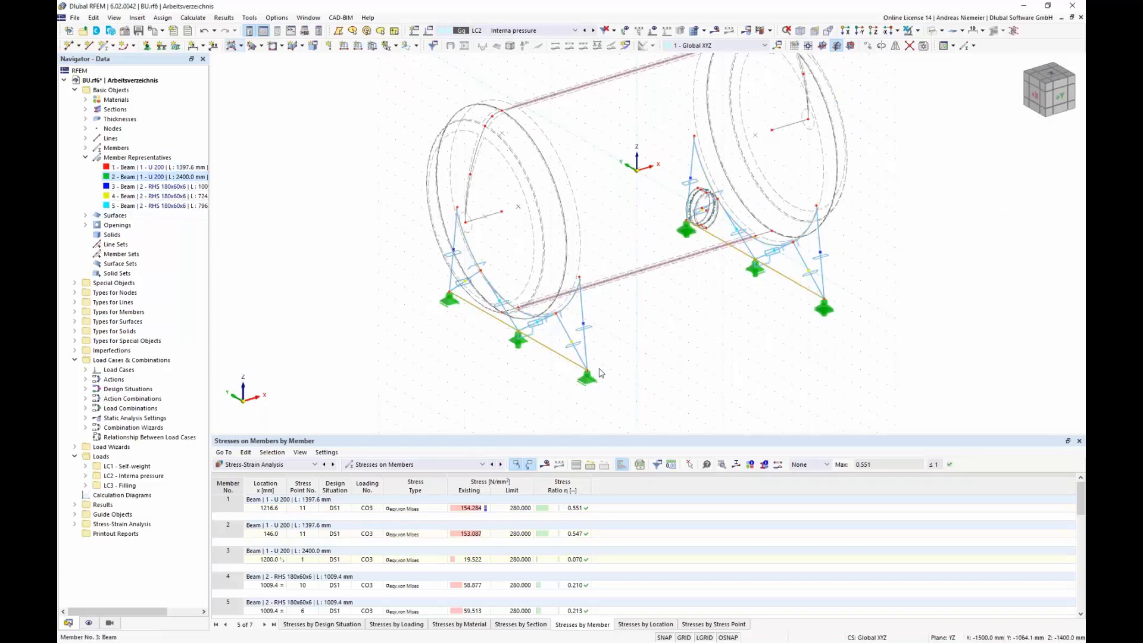
{"action": "left_click", "coordinate": [127, 186]}
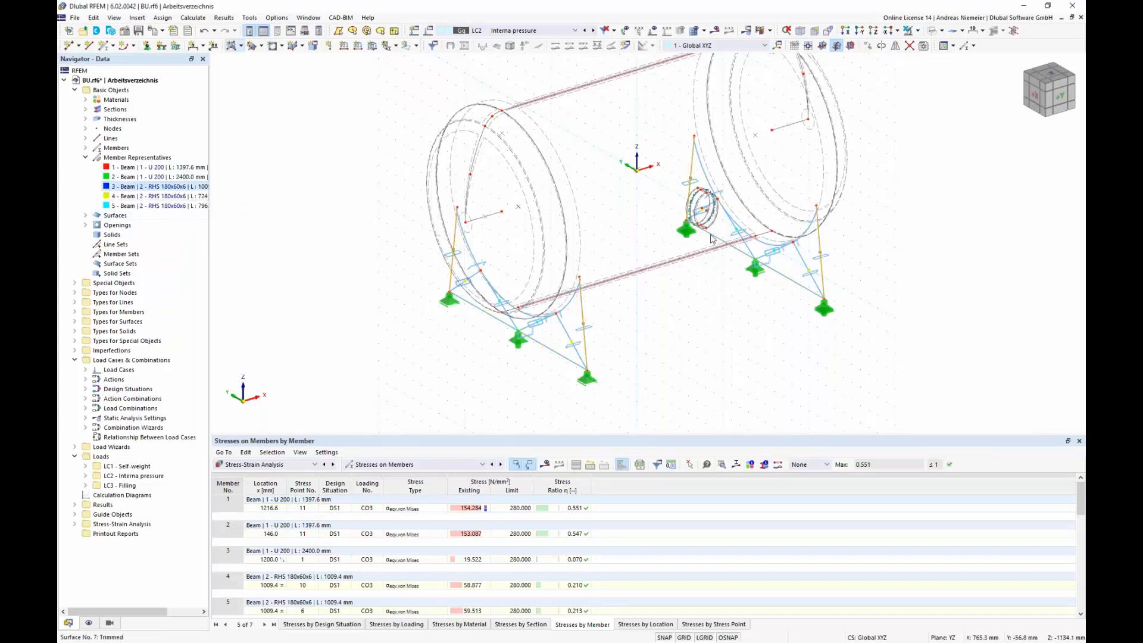
{"action": "left_click", "coordinate": [128, 196]}
{"action": "left_click", "coordinate": [128, 206]}
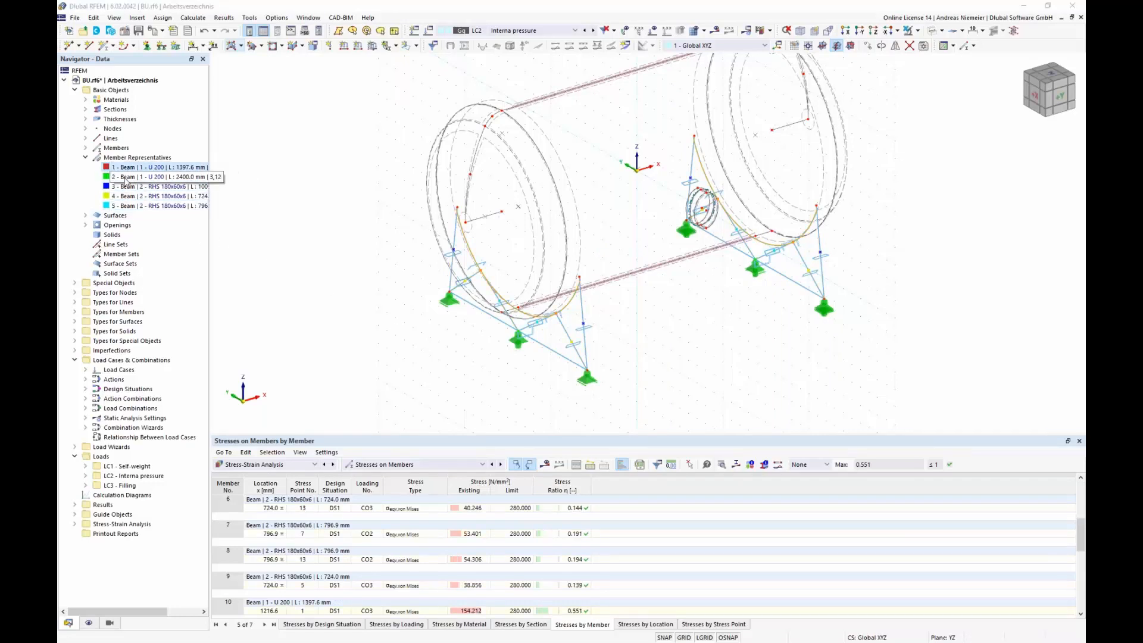
Step: Inspect the properties of member representative 2 without changing them, and expand the members list for comparison
{"action": "left_click", "coordinate": [126, 177]}
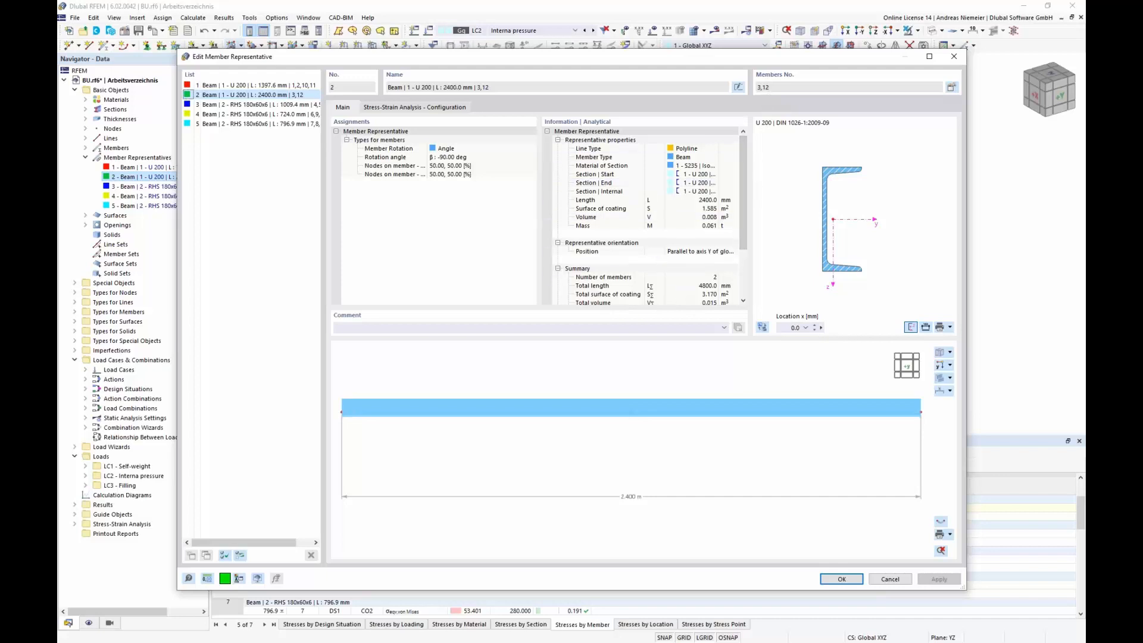
{"action": "left_click", "coordinate": [889, 579]}
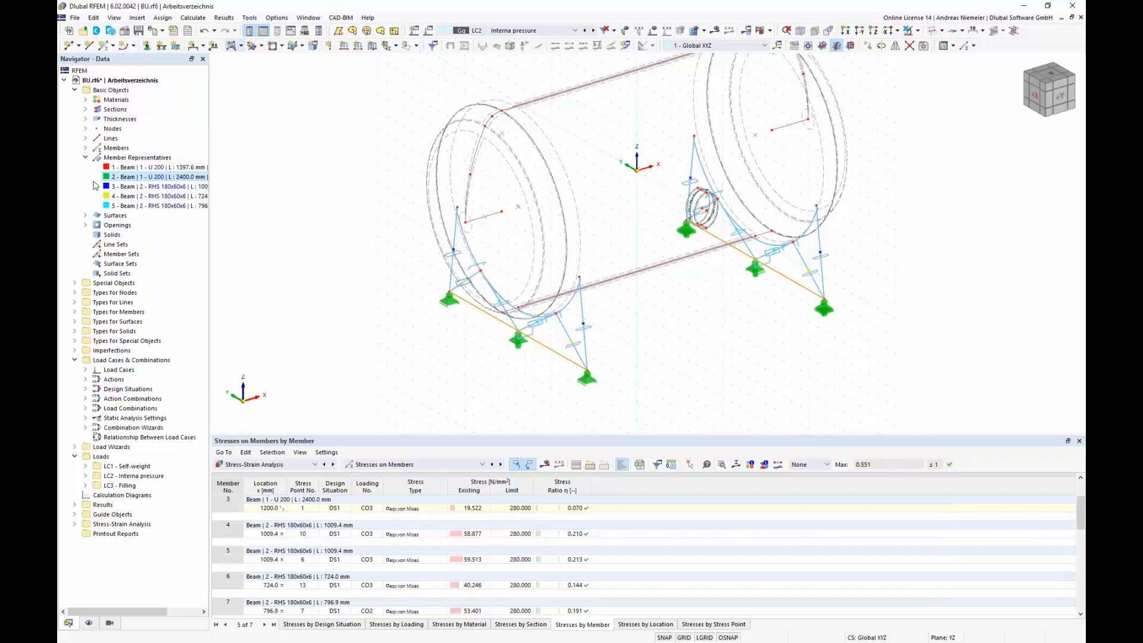
{"action": "left_click", "coordinate": [86, 148]}
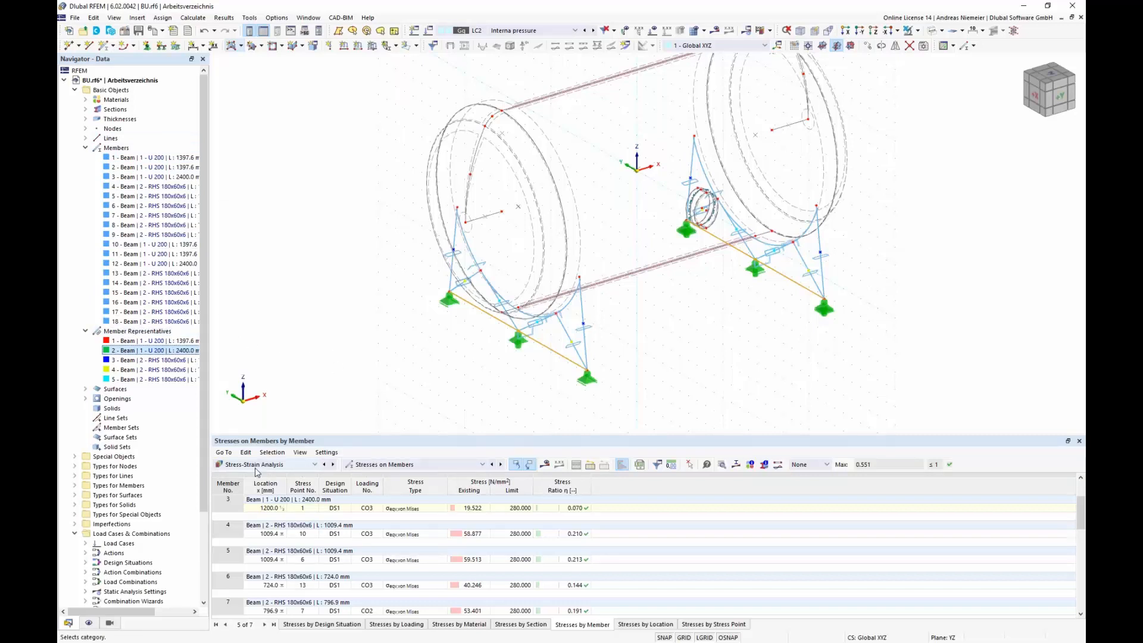
Step: Switch the stress analysis of Member Representatives off and on again in the objects to analyze, and recalculate the Stress-Strain Analysis
{"action": "left_click", "coordinate": [381, 469]}
{"action": "left_click", "coordinate": [383, 479]}
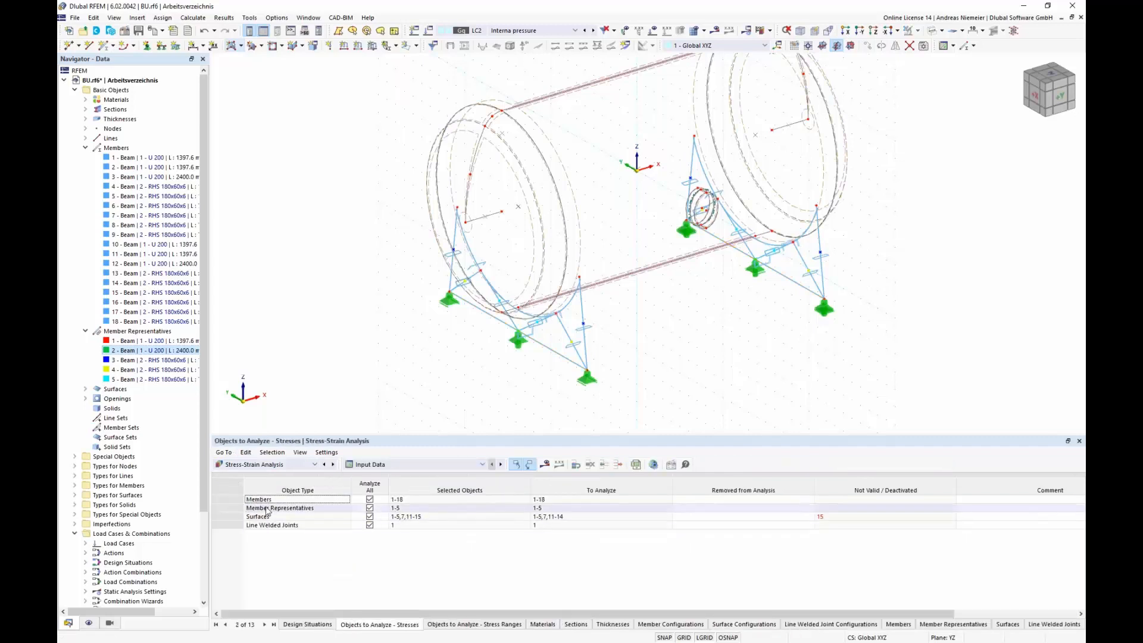
{"action": "left_click", "coordinate": [369, 508]}
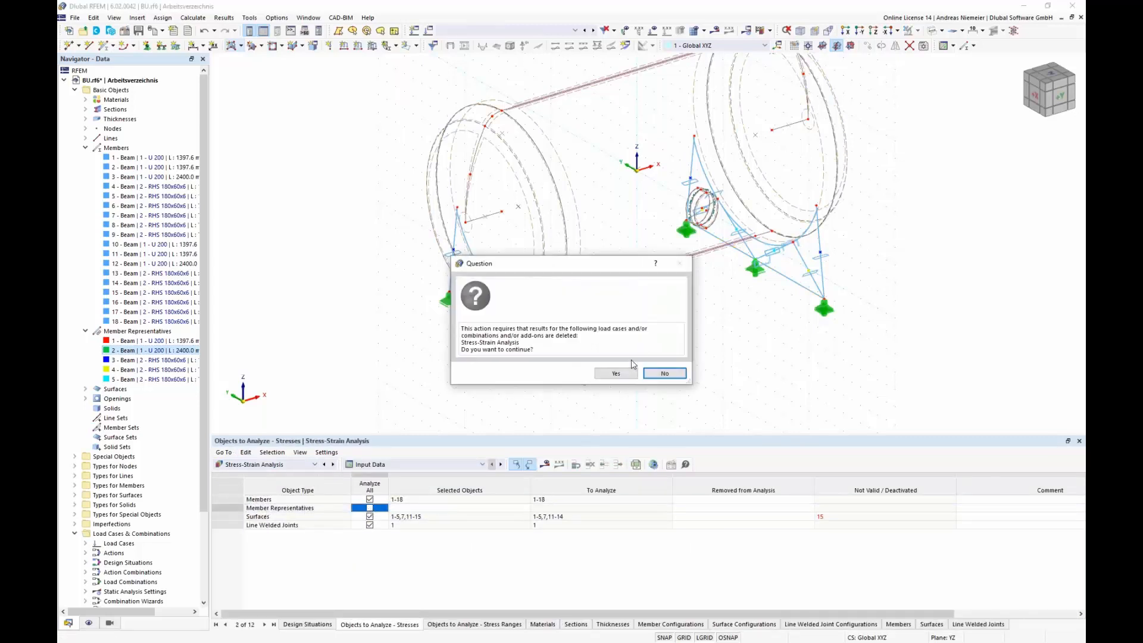
{"action": "left_click", "coordinate": [615, 373]}
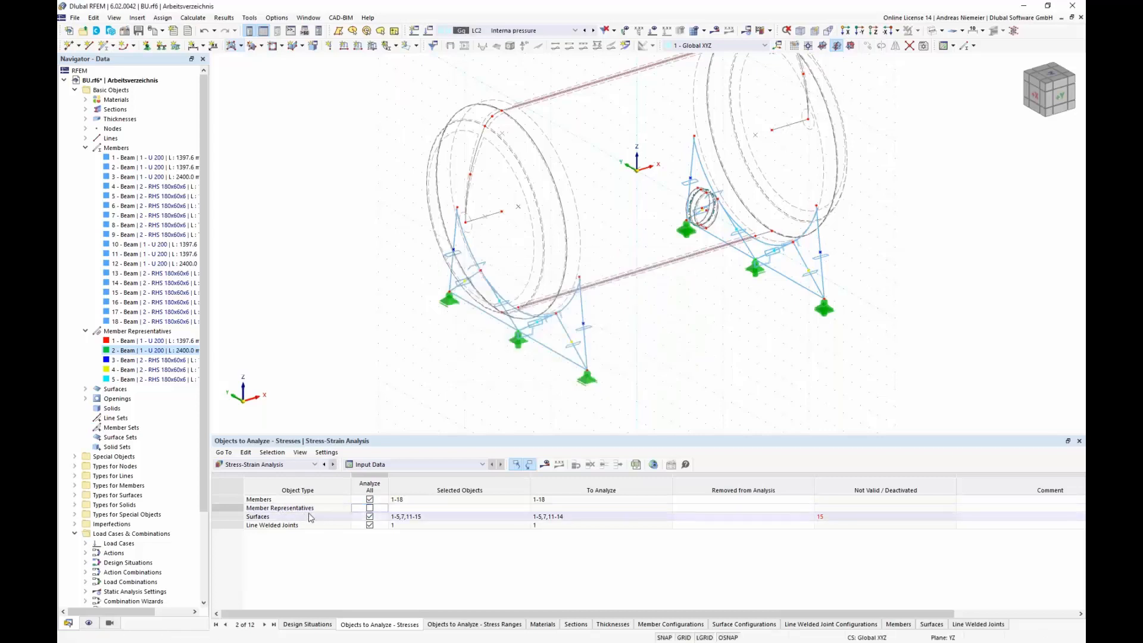
{"action": "left_click", "coordinate": [370, 508]}
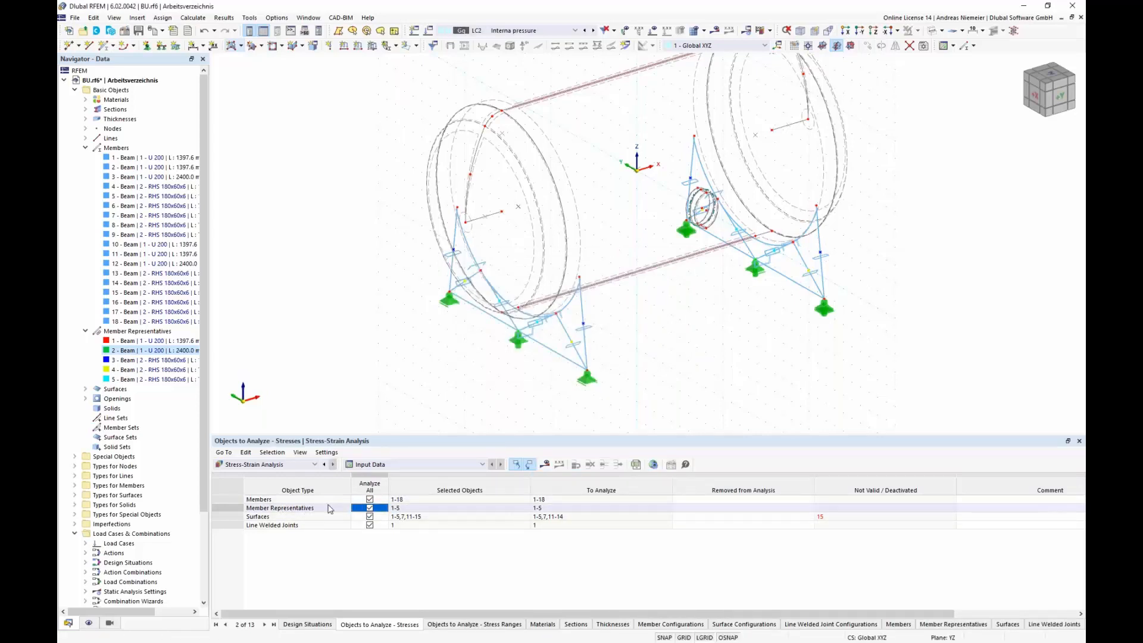
{"action": "left_click", "coordinate": [551, 462]}
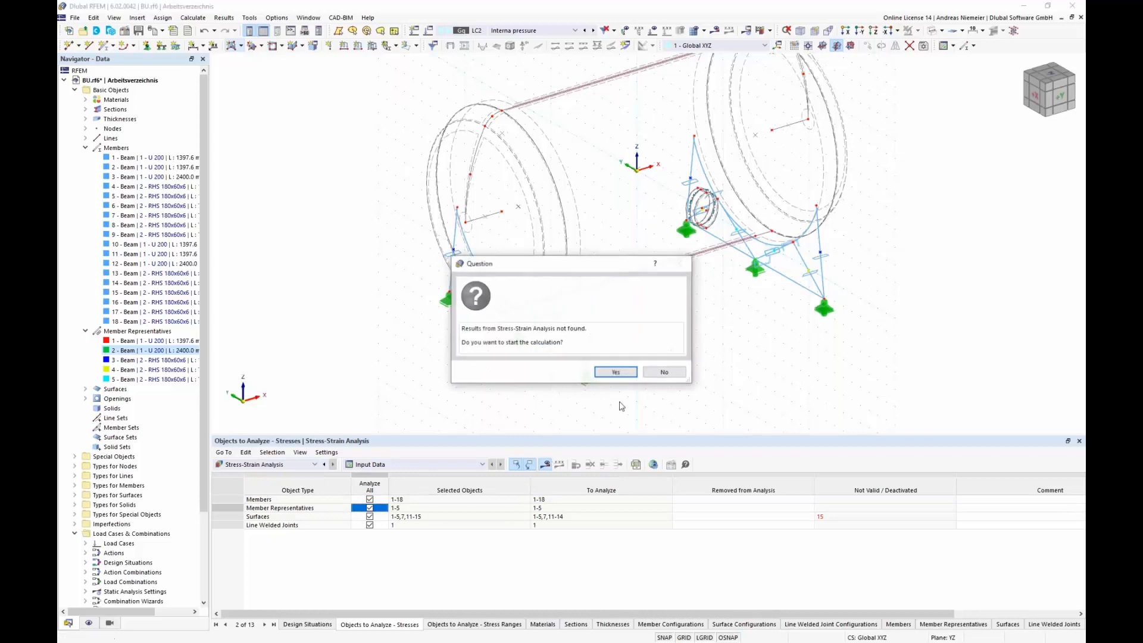
{"action": "left_click", "coordinate": [614, 373]}
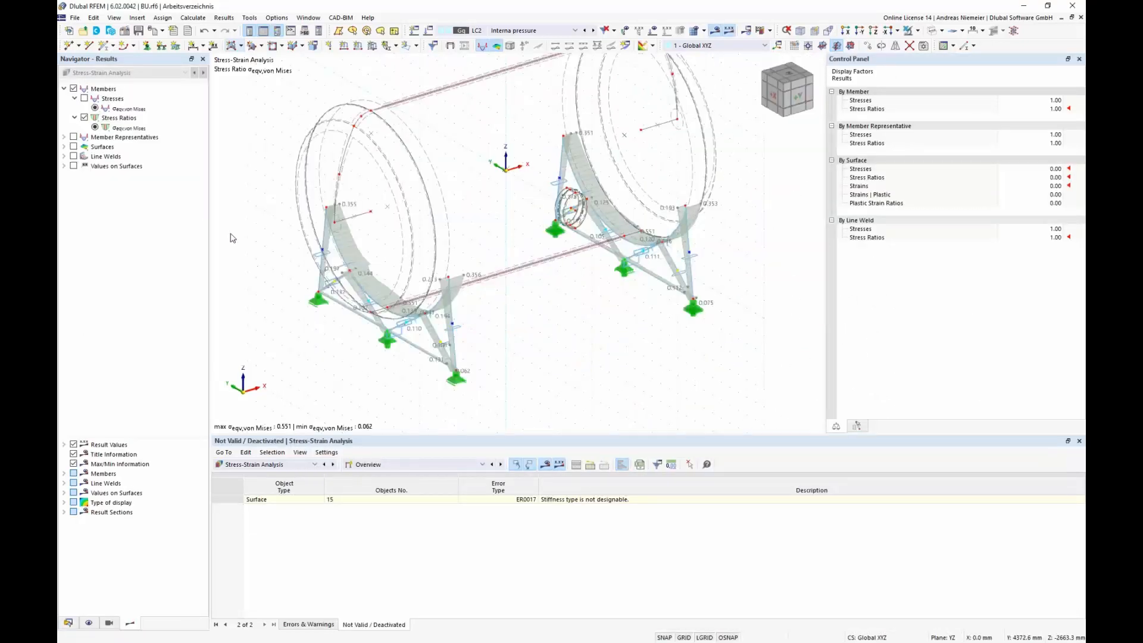
Step: Isolate the horizontal base beams of both supports to compare their member stress ratios
{"action": "left_click", "coordinate": [64, 89]}
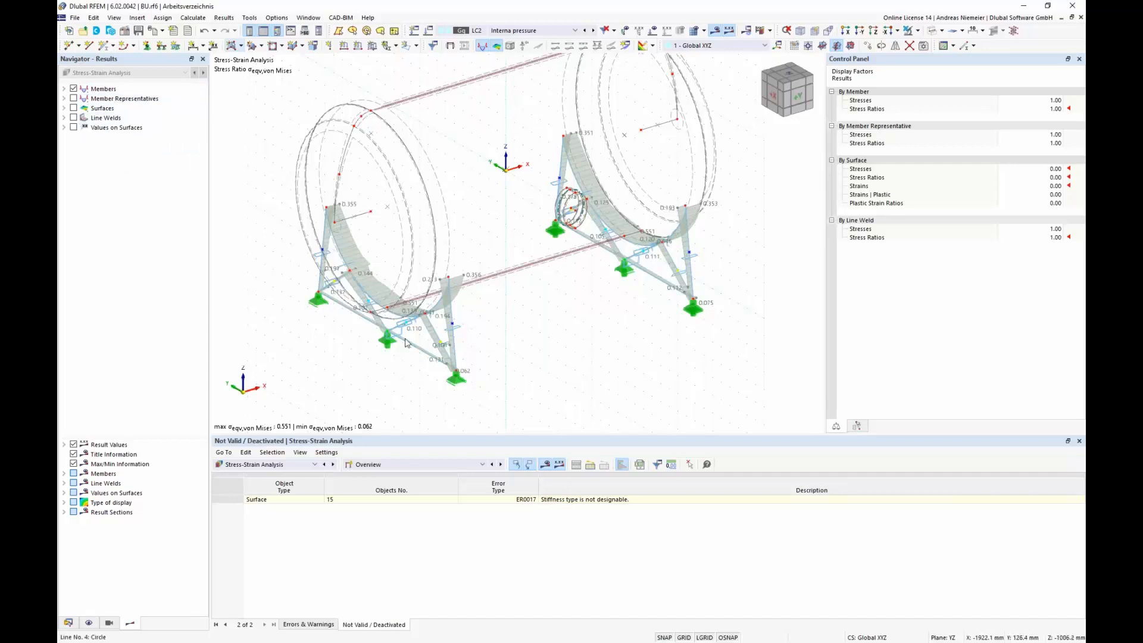
{"action": "middle_click_drag", "start_coordinate": [506, 403], "coordinate": [587, 357], "text": "ctrl"}
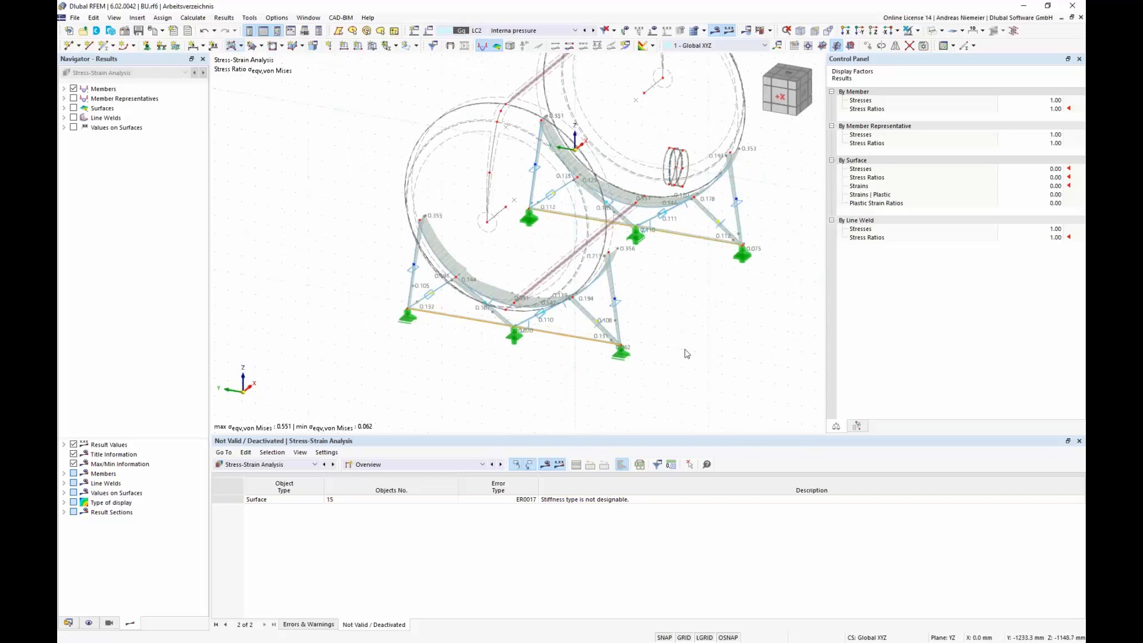
{"action": "left_click", "coordinate": [918, 31]}
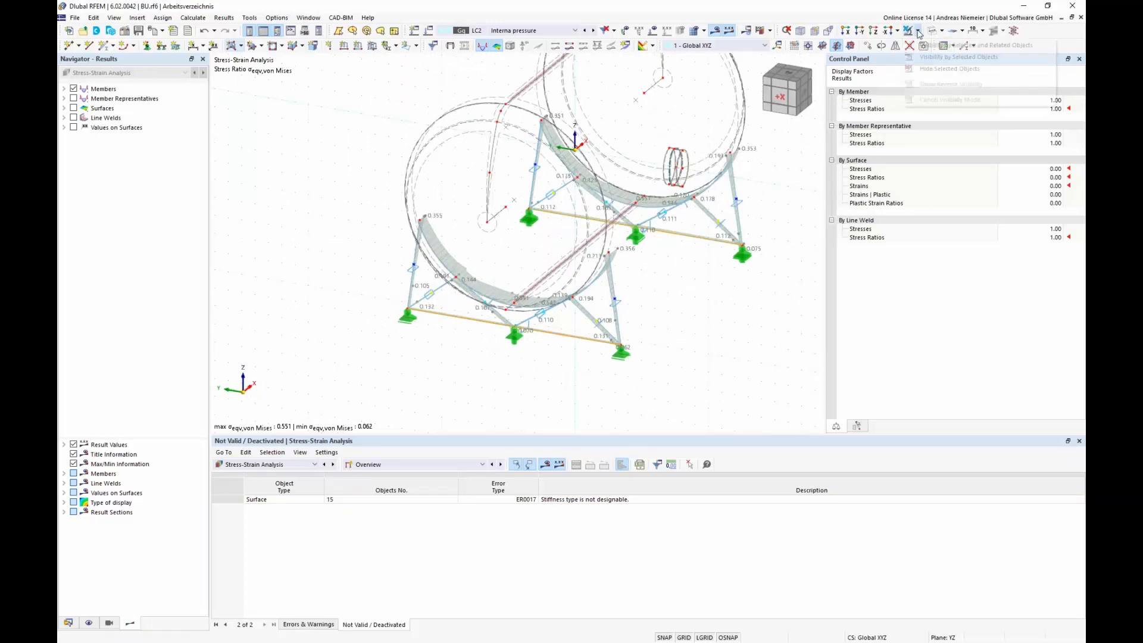
{"action": "left_click", "coordinate": [926, 42]}
{"action": "middle_click_drag", "start_coordinate": [792, 232], "coordinate": [622, 302], "text": "ctrl"}
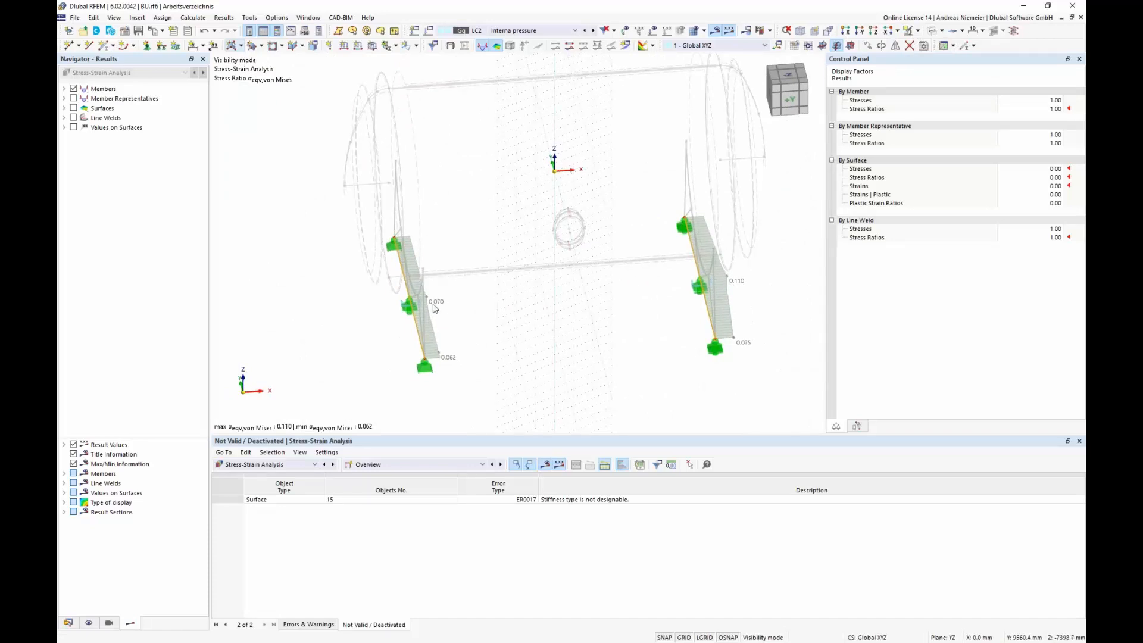
Step: Show the von Mises results of the member representatives instead of the members, first as stresses and finally as stress ratios
{"action": "left_click", "coordinate": [65, 99]}
{"action": "left_click", "coordinate": [73, 99]}
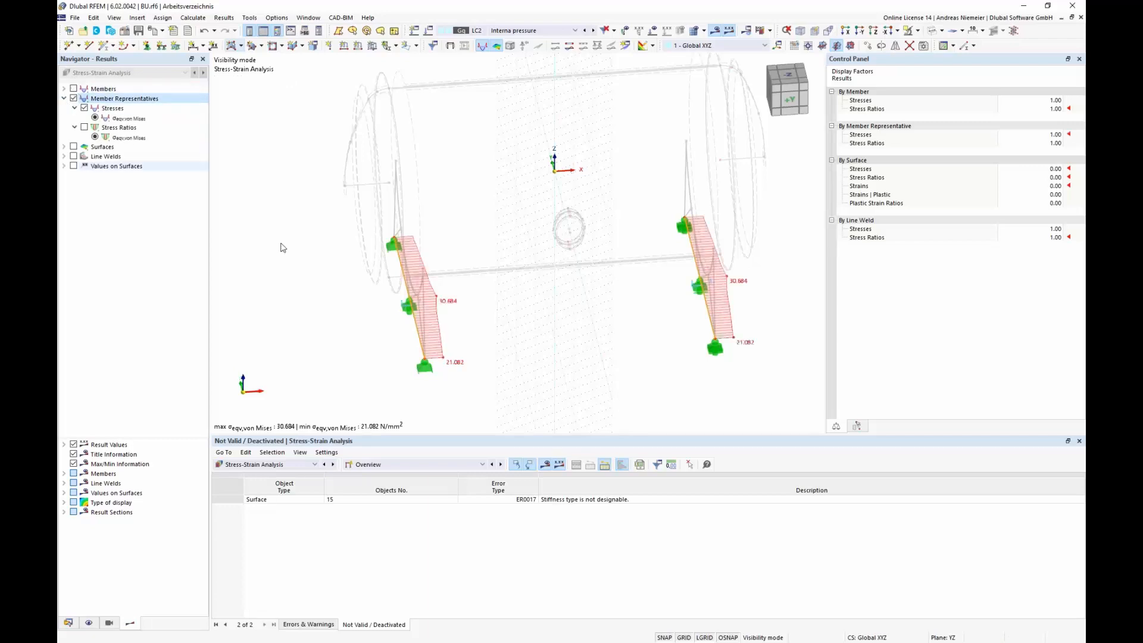
{"action": "left_click", "coordinate": [84, 127]}
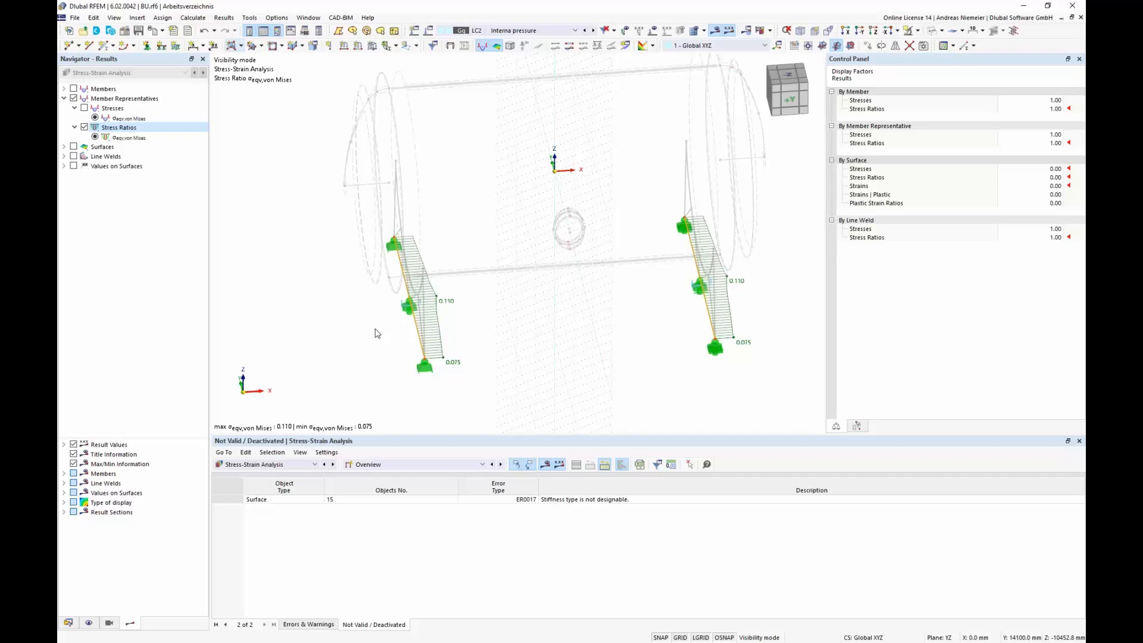
Step: Show the Stresses on Member Representatives table, listed by member representative, for the isolated base beams
{"action": "left_click", "coordinate": [370, 467]}
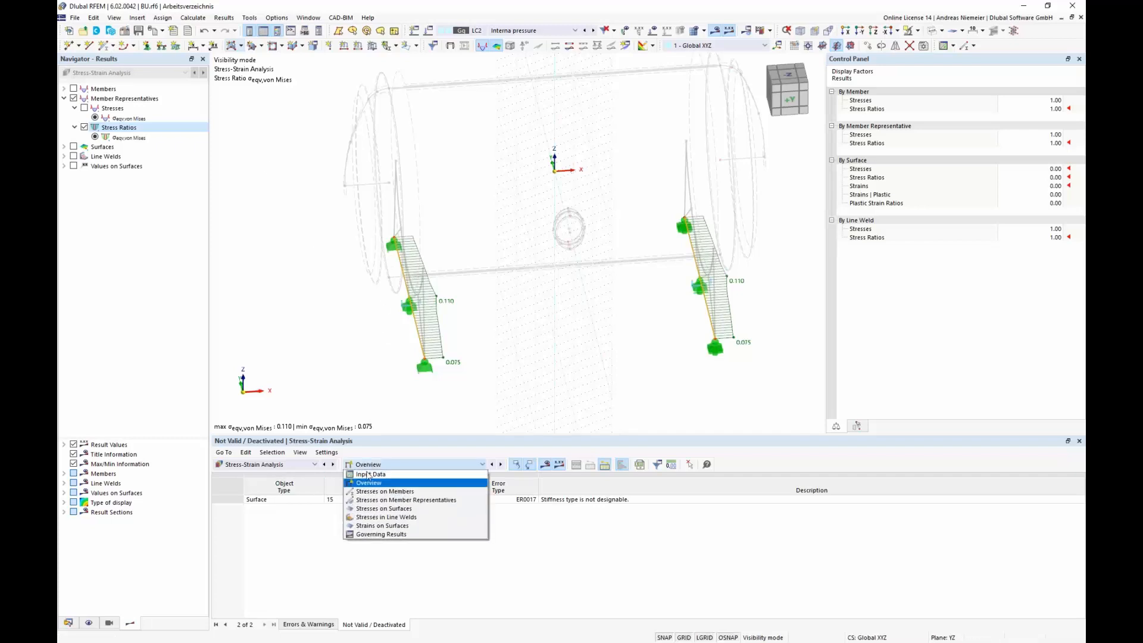
{"action": "left_click", "coordinate": [375, 506]}
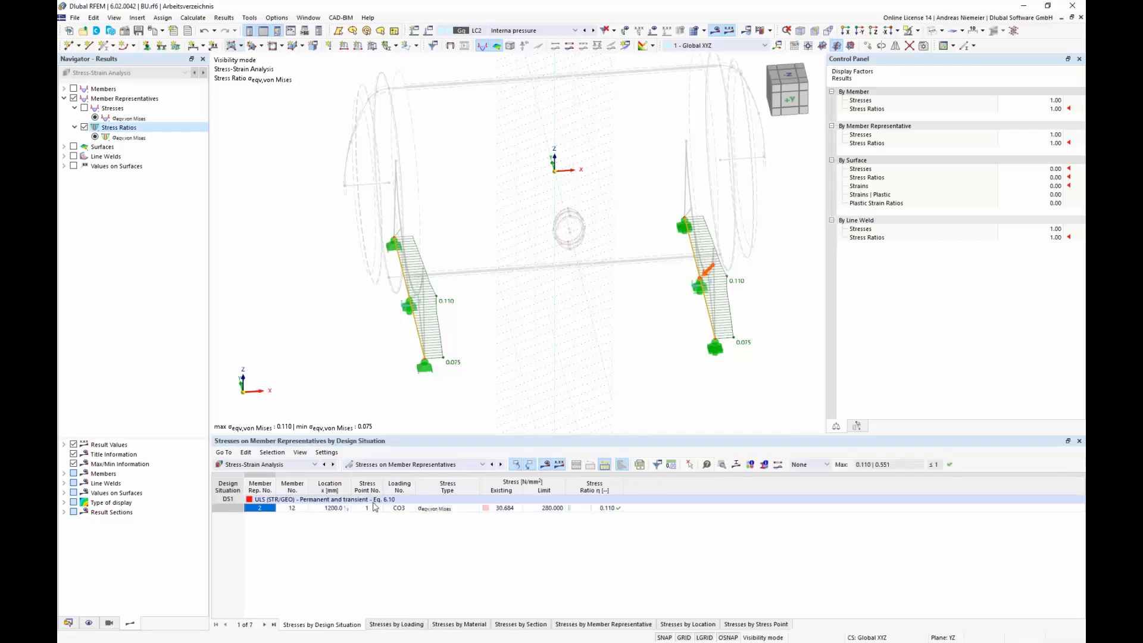
{"action": "left_click", "coordinate": [628, 625]}
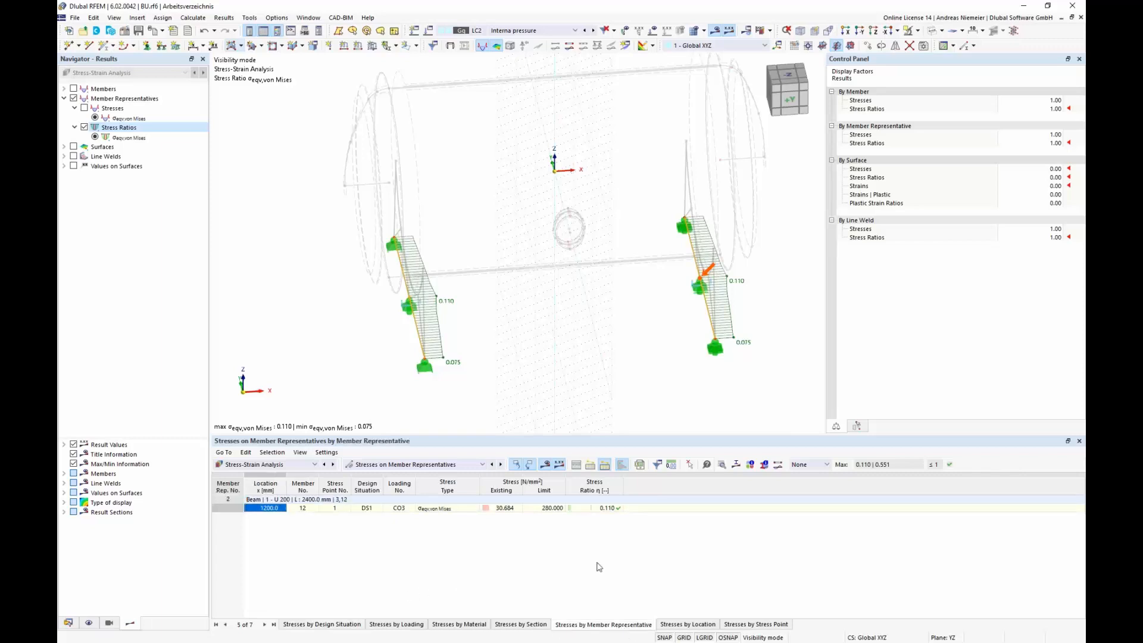
Step: Cancel the visibility mode and review the stress ratios of all member representatives in an enlarged results table
{"action": "left_click", "coordinate": [917, 30]}
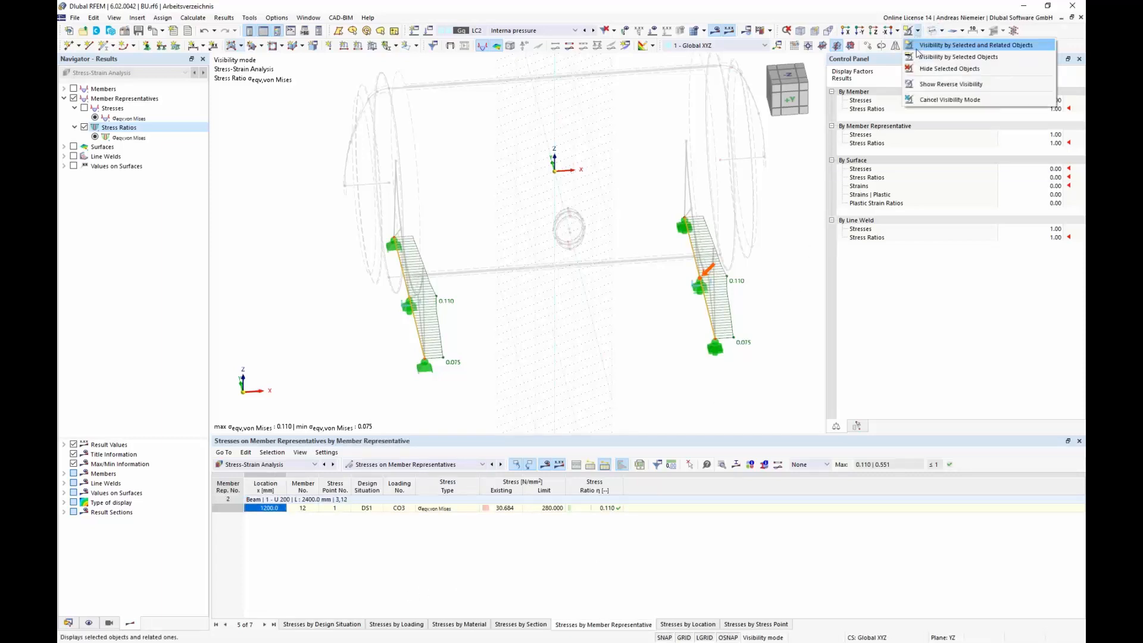
{"action": "left_click", "coordinate": [932, 99]}
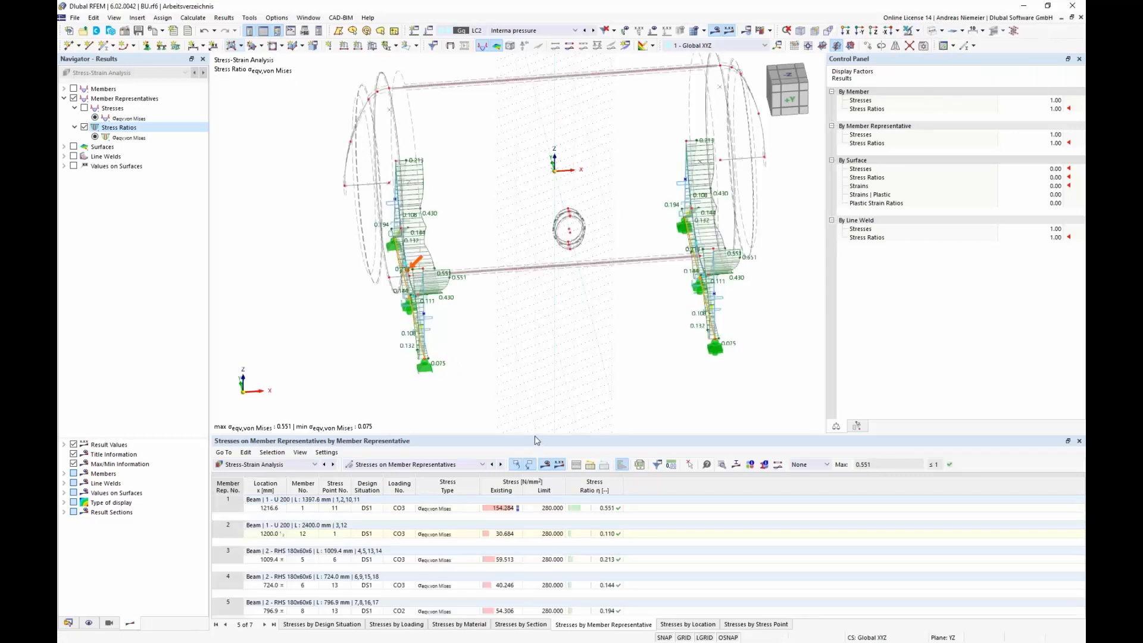
{"action": "left_click_drag", "start_coordinate": [538, 441], "coordinate": [538, 376]}
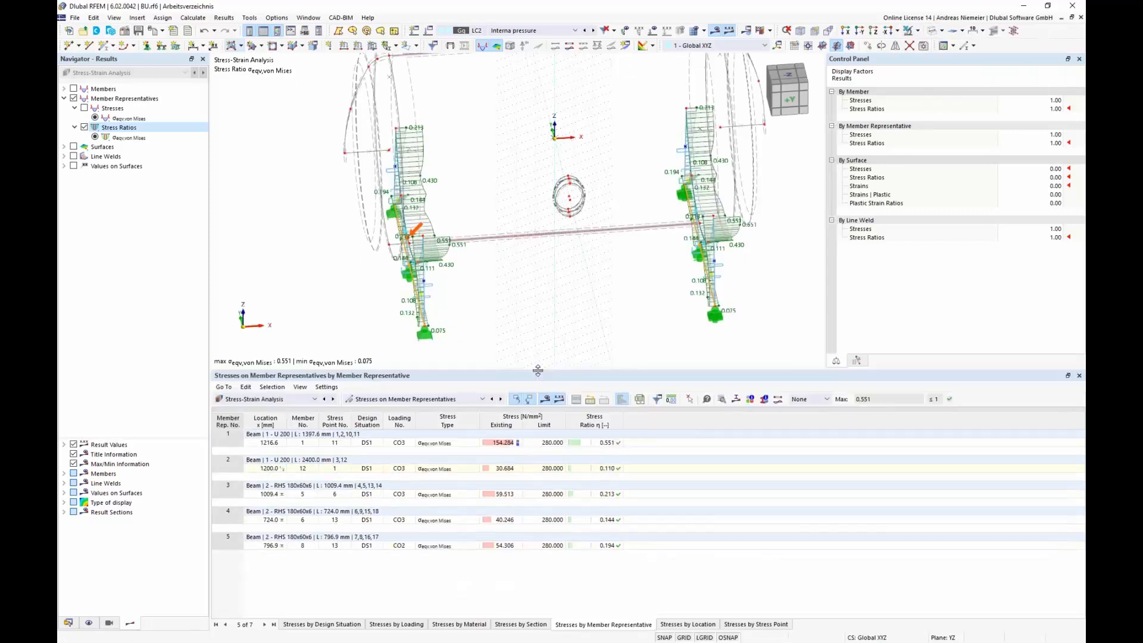
{"action": "left_click_drag", "start_coordinate": [595, 546], "coordinate": [581, 445]}
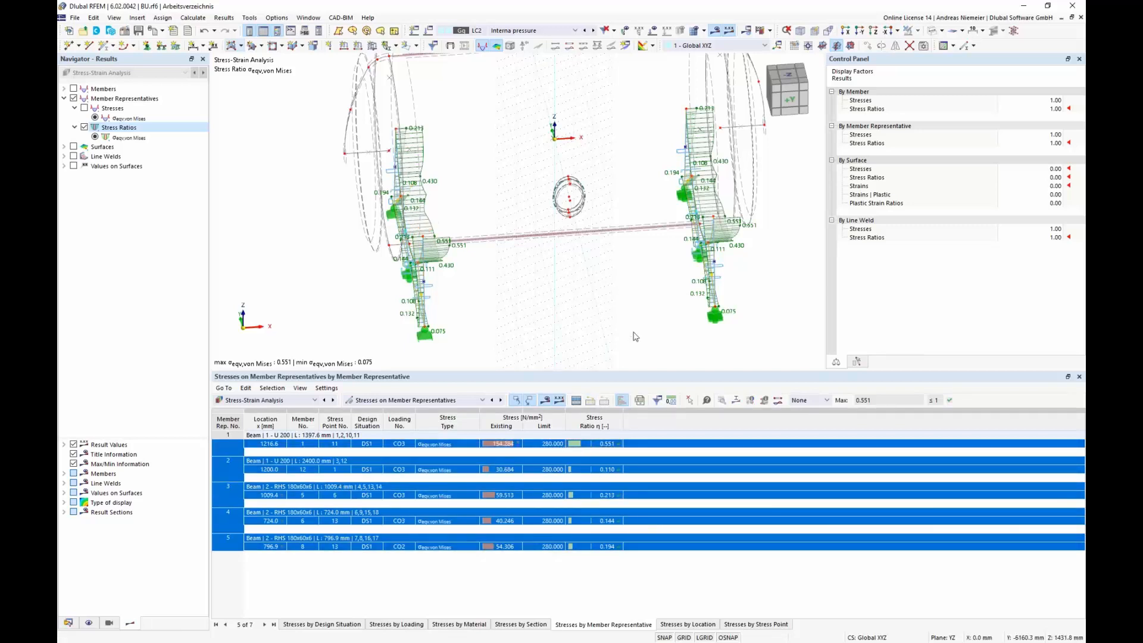
{"action": "left_click", "coordinate": [601, 496]}
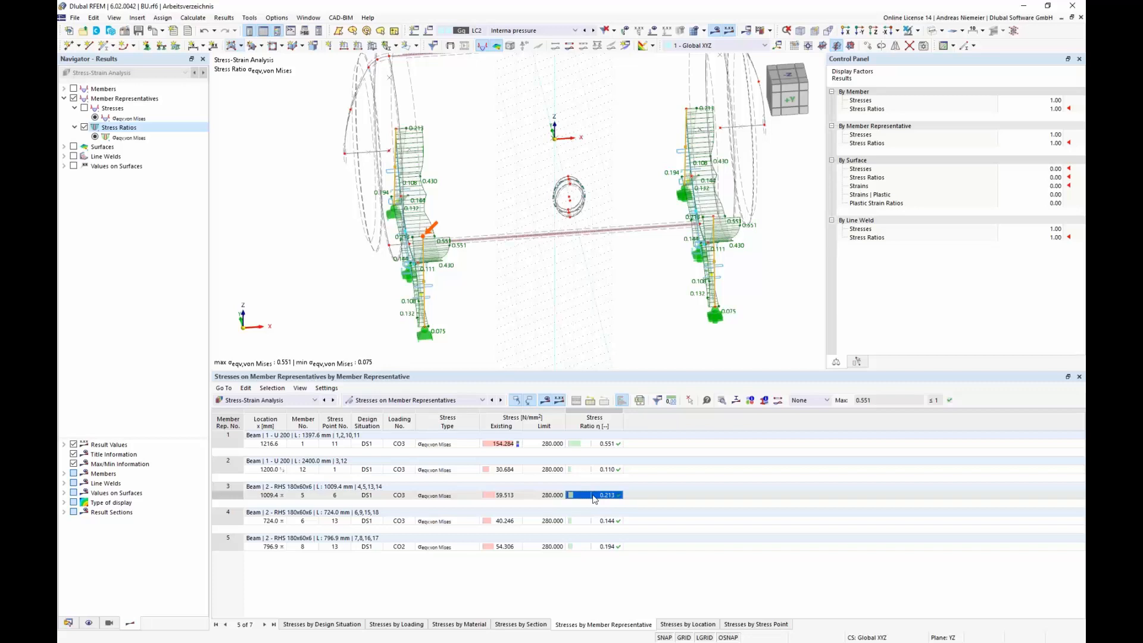
Step: Collapse all items of the model's data tree and create a new printout report
{"action": "left_click", "coordinate": [69, 623]}
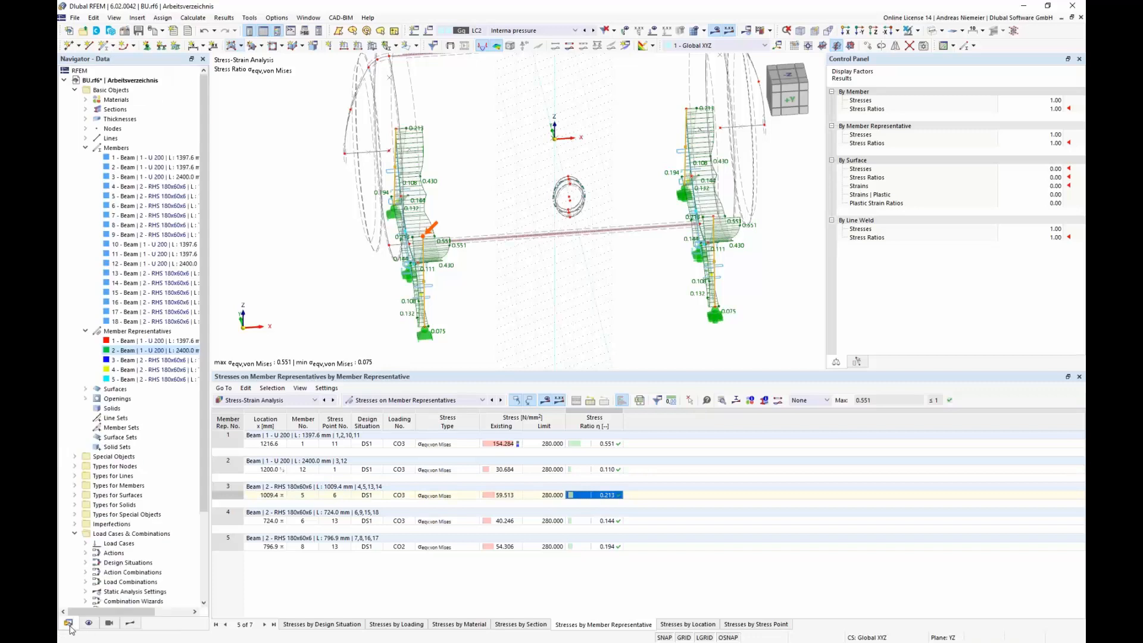
{"action": "right_click", "coordinate": [149, 101]}
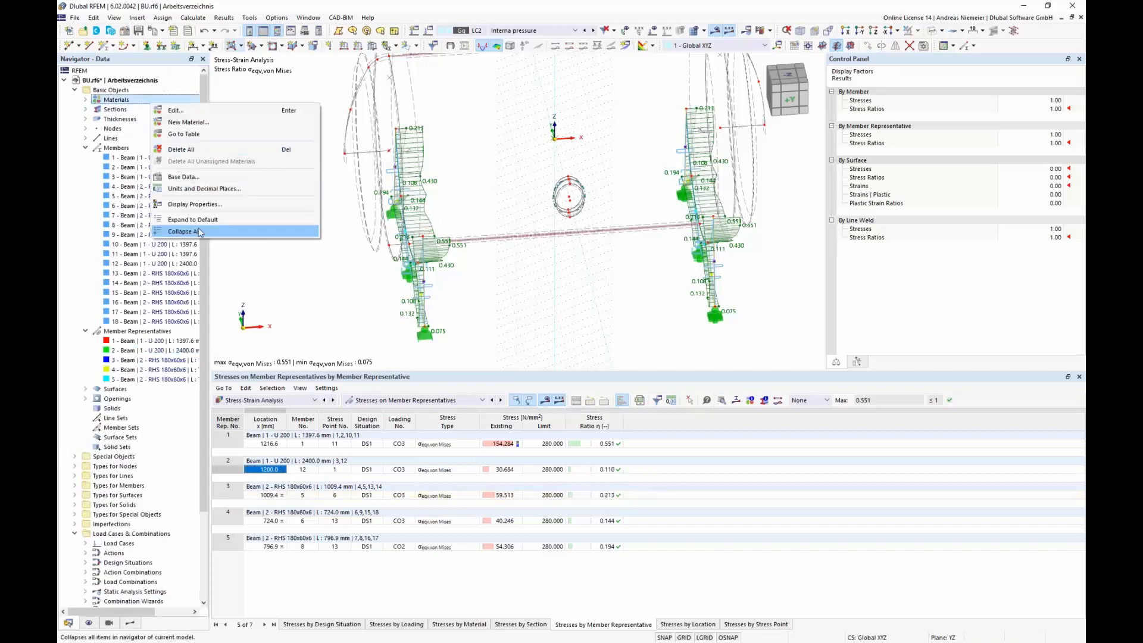
{"action": "left_click", "coordinate": [199, 232]}
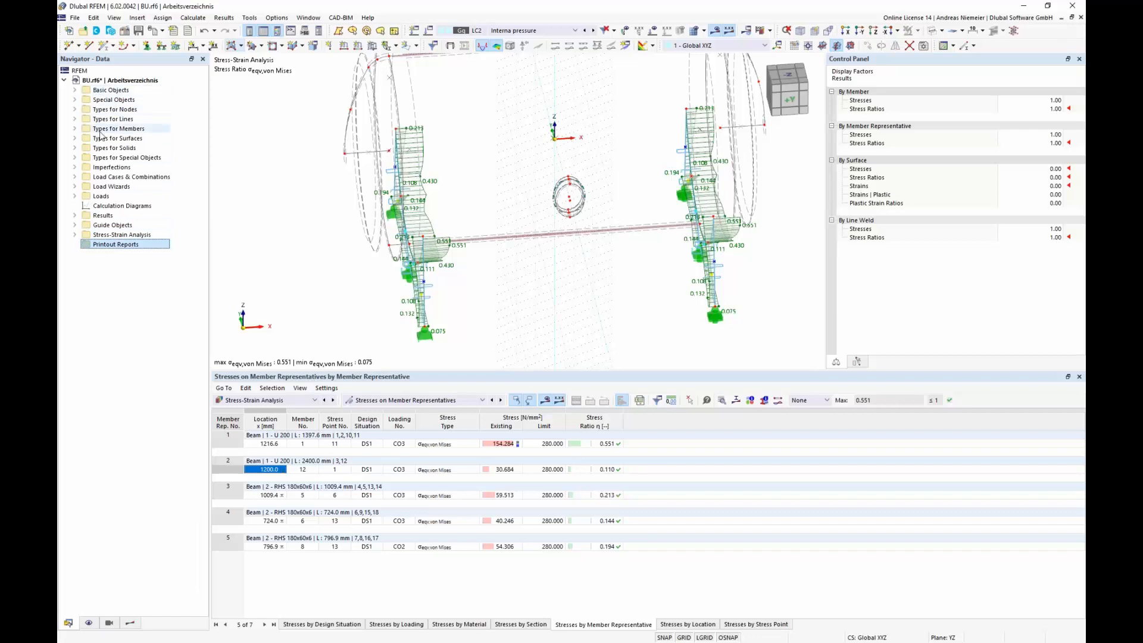
{"action": "right_click", "coordinate": [131, 250]}
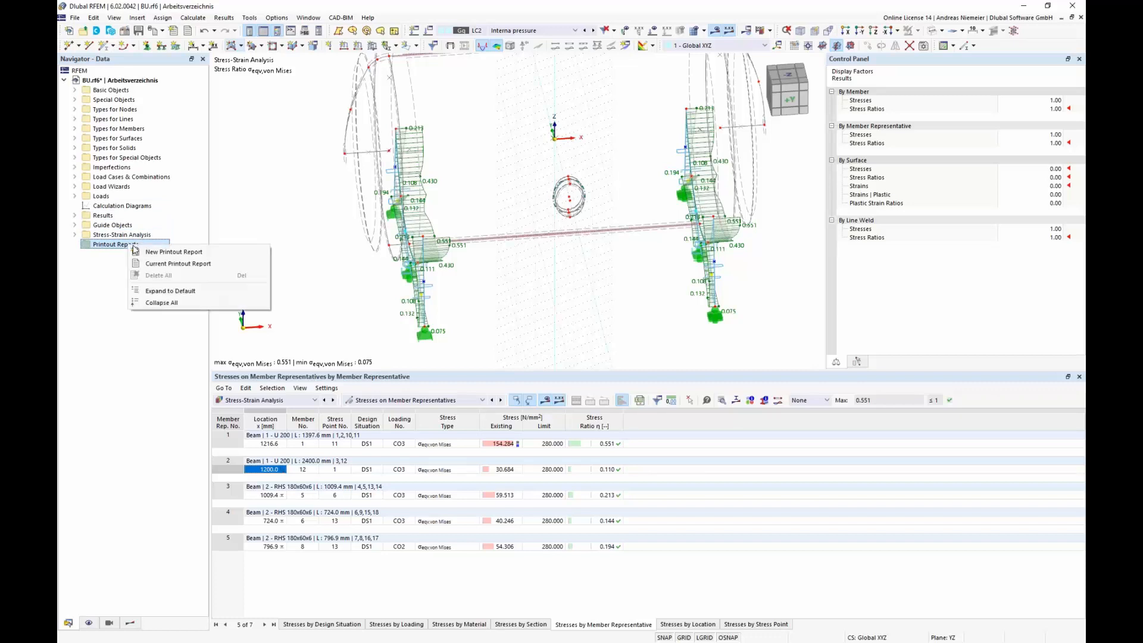
{"action": "left_click", "coordinate": [166, 258]}
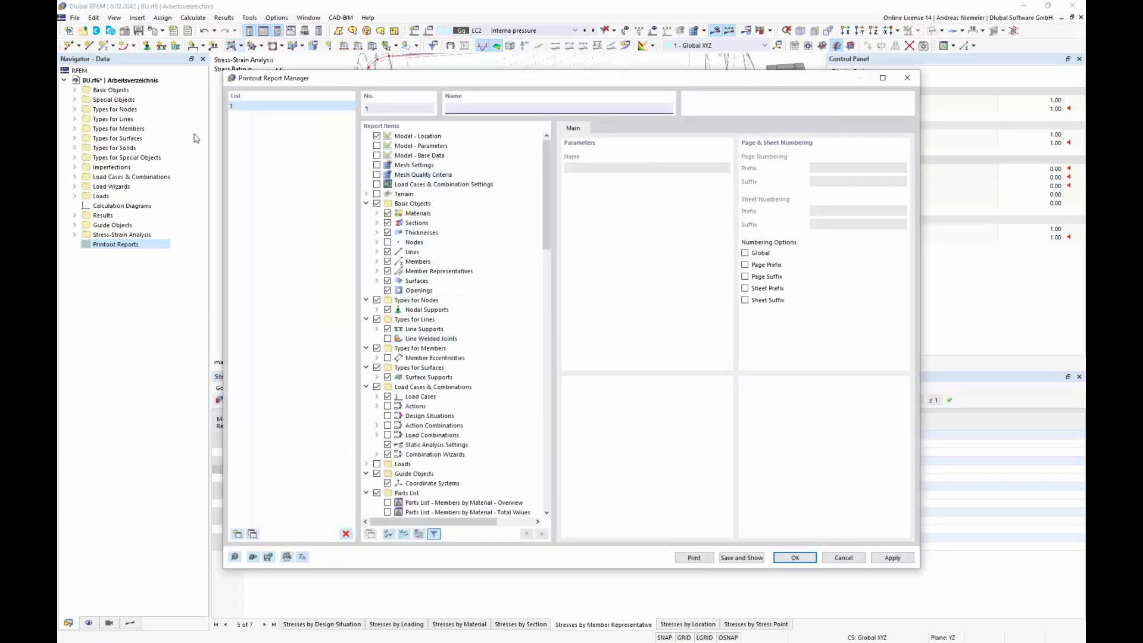
Step: Collapse all report items and check which entries are included under Basic Objects, Parts List and Static Analysis Results
{"action": "right_click", "coordinate": [511, 192]}
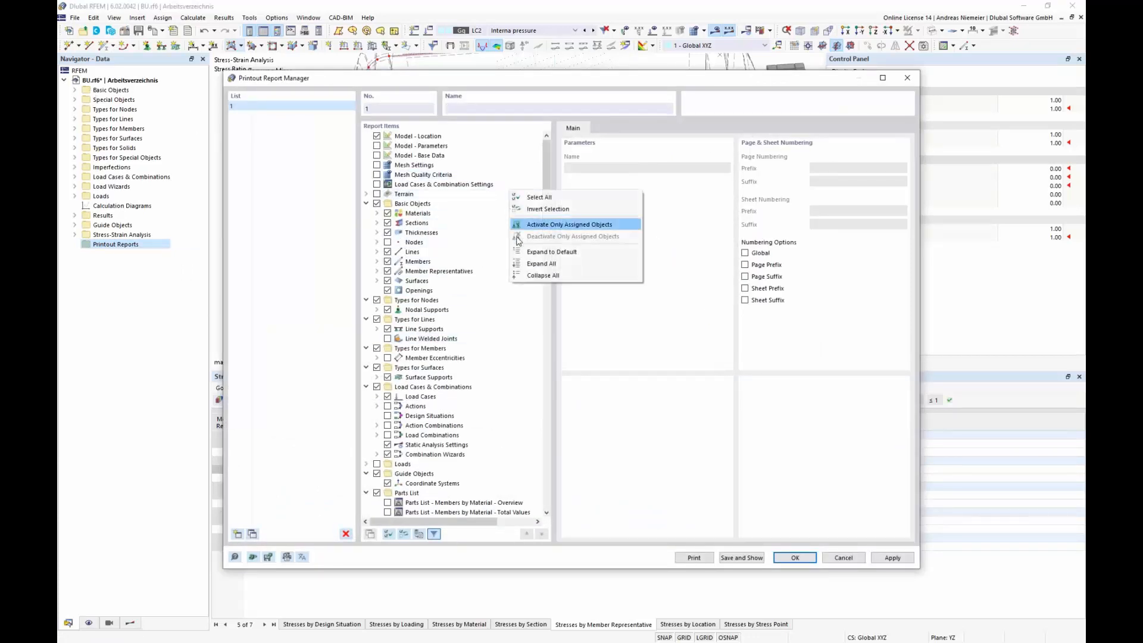
{"action": "left_click", "coordinate": [539, 275]}
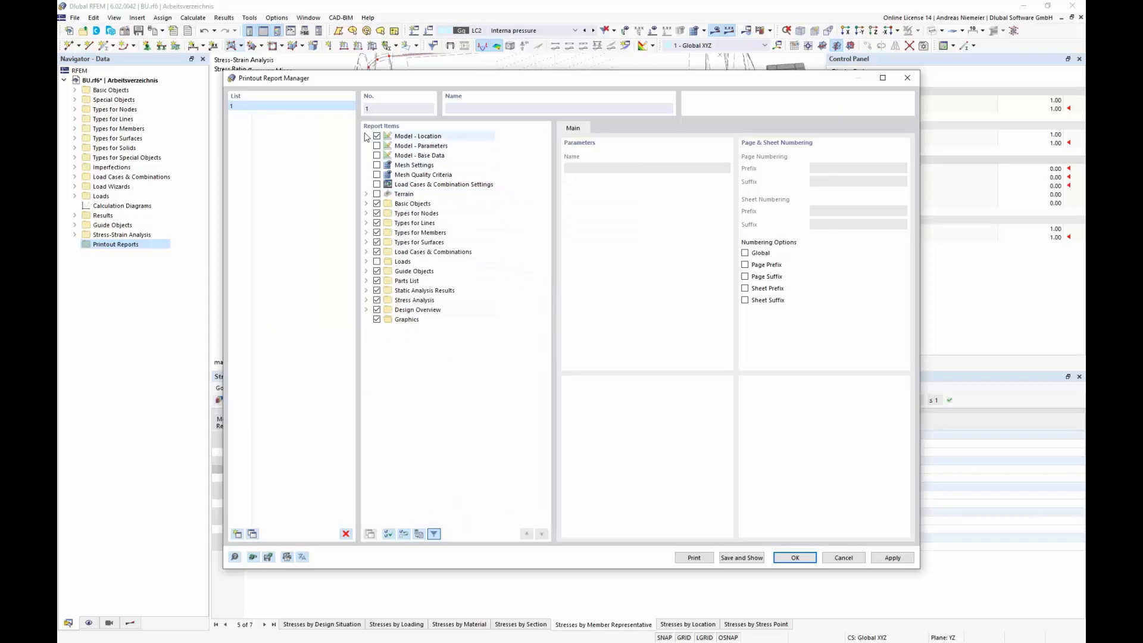
{"action": "left_click", "coordinate": [376, 146]}
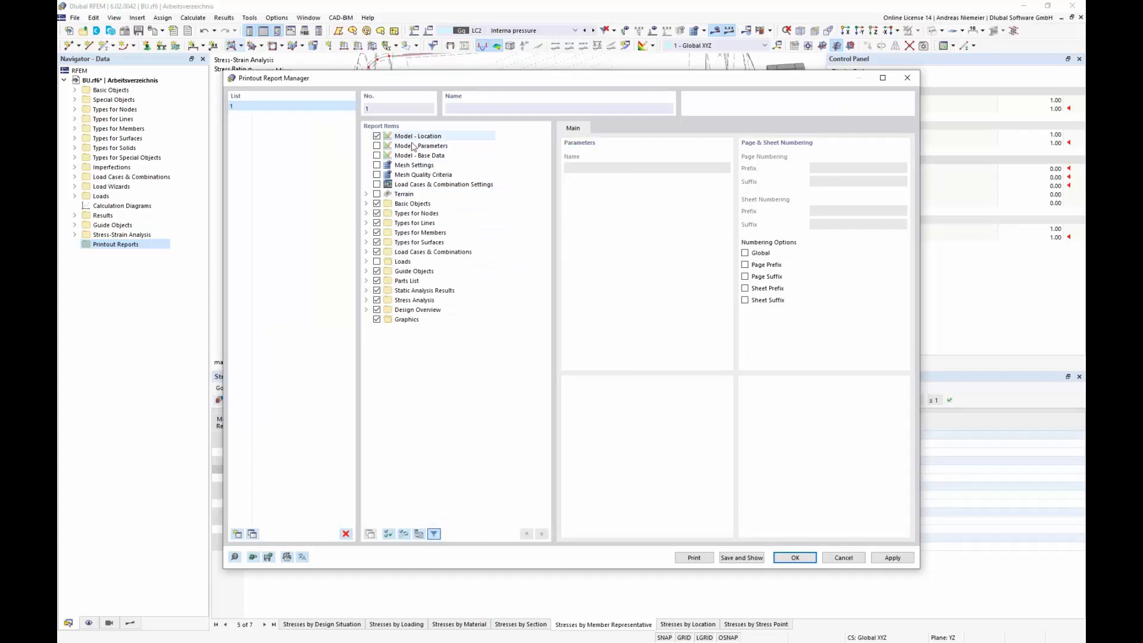
{"action": "left_click", "coordinate": [366, 204]}
{"action": "left_click", "coordinate": [366, 203]}
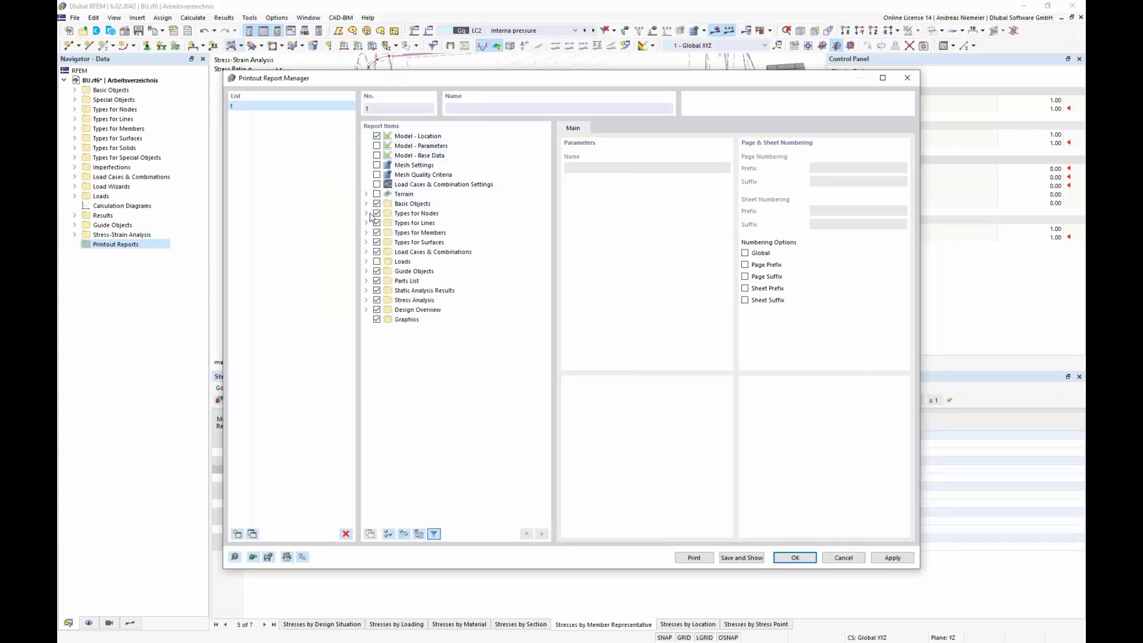
{"action": "left_click", "coordinate": [366, 281]}
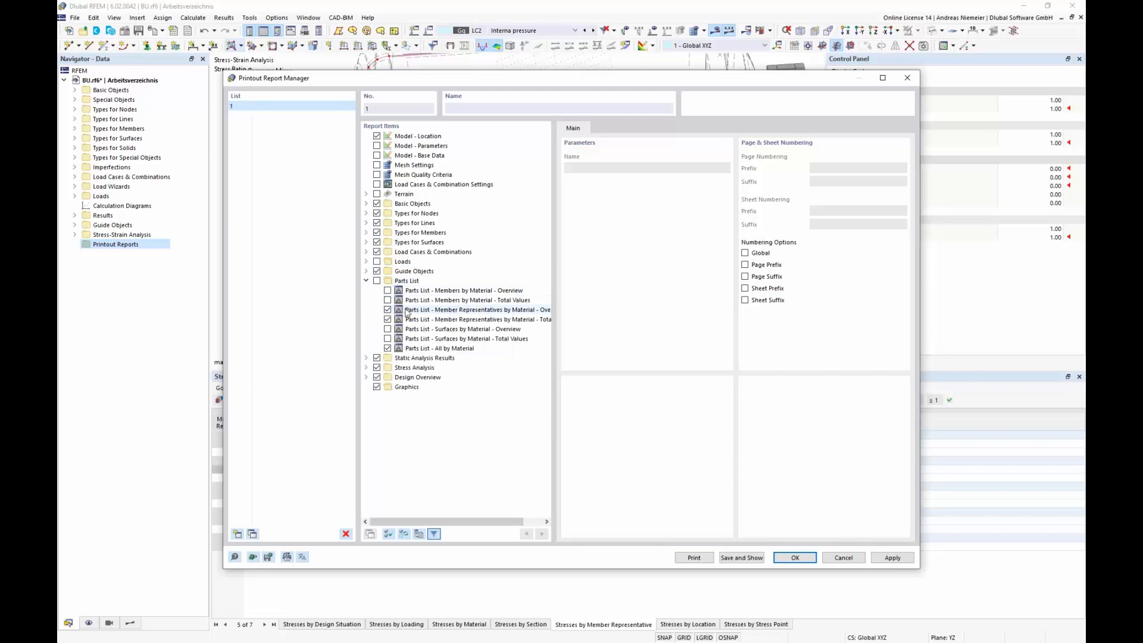
{"action": "left_click", "coordinate": [366, 280]}
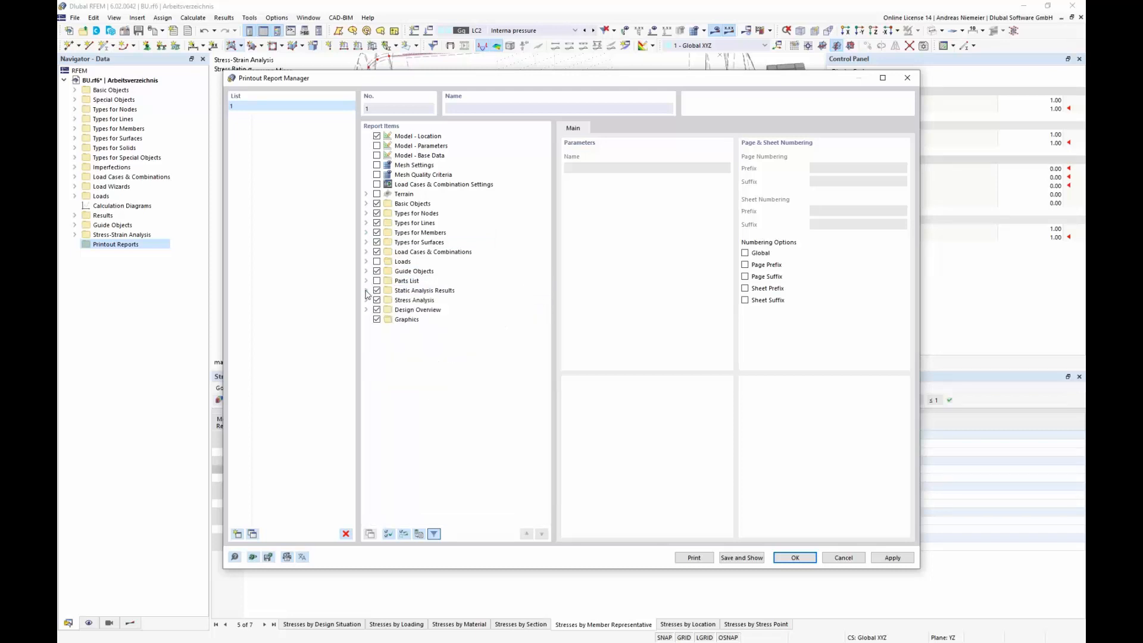
{"action": "left_click", "coordinate": [366, 291]}
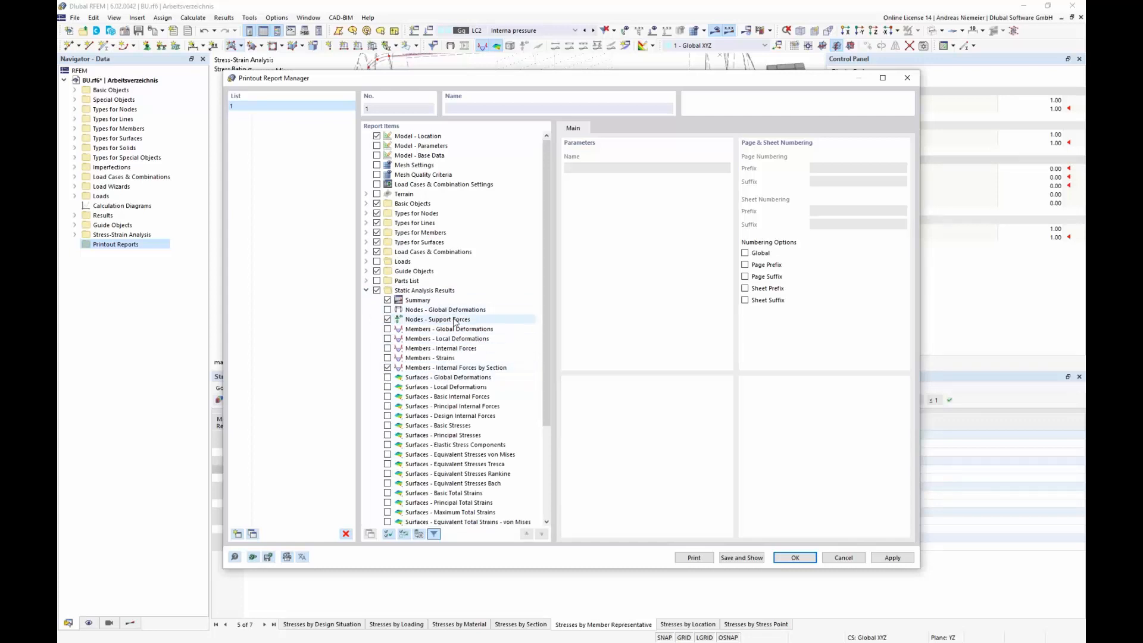
Step: Exclude Members - Internal Forces by Section from the report's Static Analysis Results
{"action": "scroll", "coordinate": [427, 400], "scroll_direction": "down", "scroll_amount": 3}
{"action": "scroll", "coordinate": [428, 405], "scroll_direction": "up", "scroll_amount": 3}
{"action": "left_click", "coordinate": [421, 322]}
{"action": "left_click", "coordinate": [387, 368]}
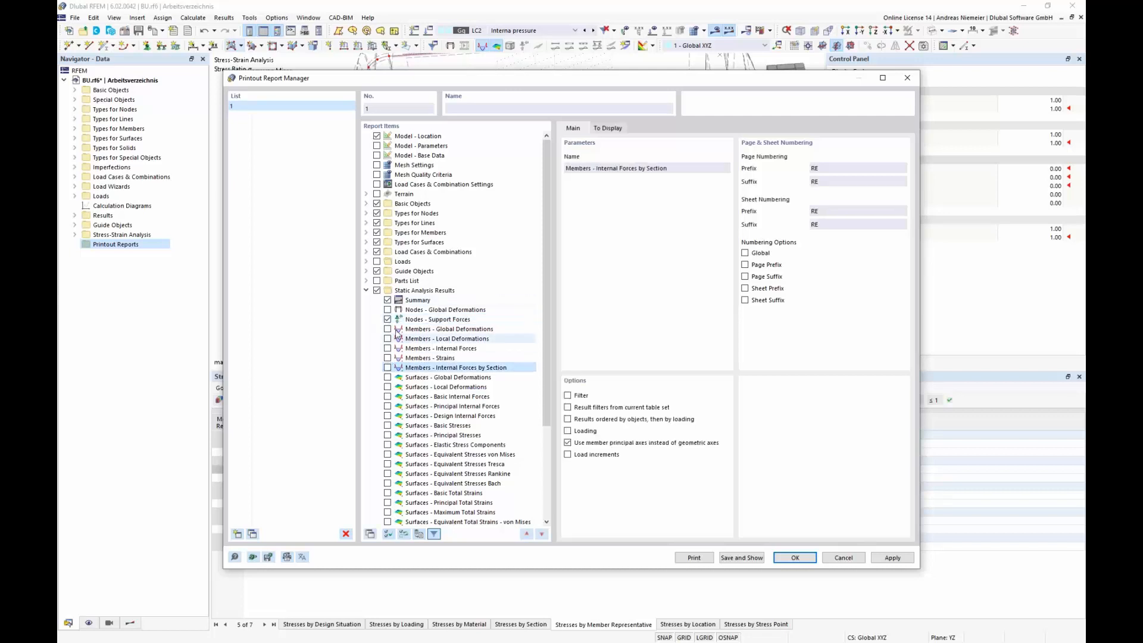
Step: For Nodes - Support Forces, disable the result filters from the current table set and limit the loading to combinations CO1 to CO4
{"action": "left_click", "coordinate": [387, 320]}
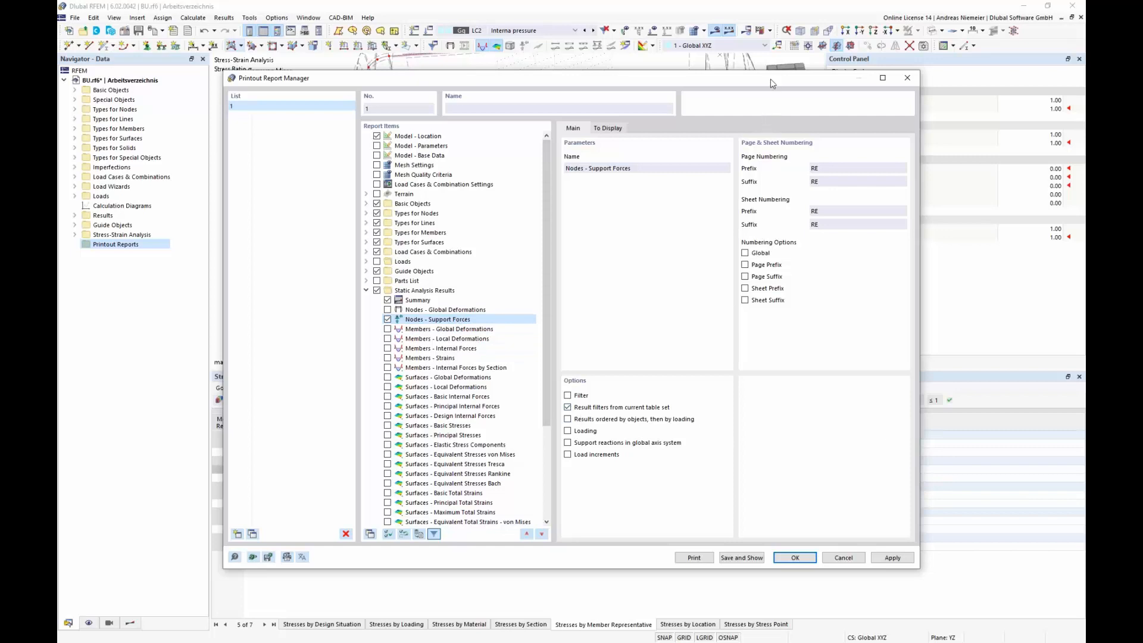
{"action": "left_click_drag", "start_coordinate": [770, 78], "coordinate": [715, 90]}
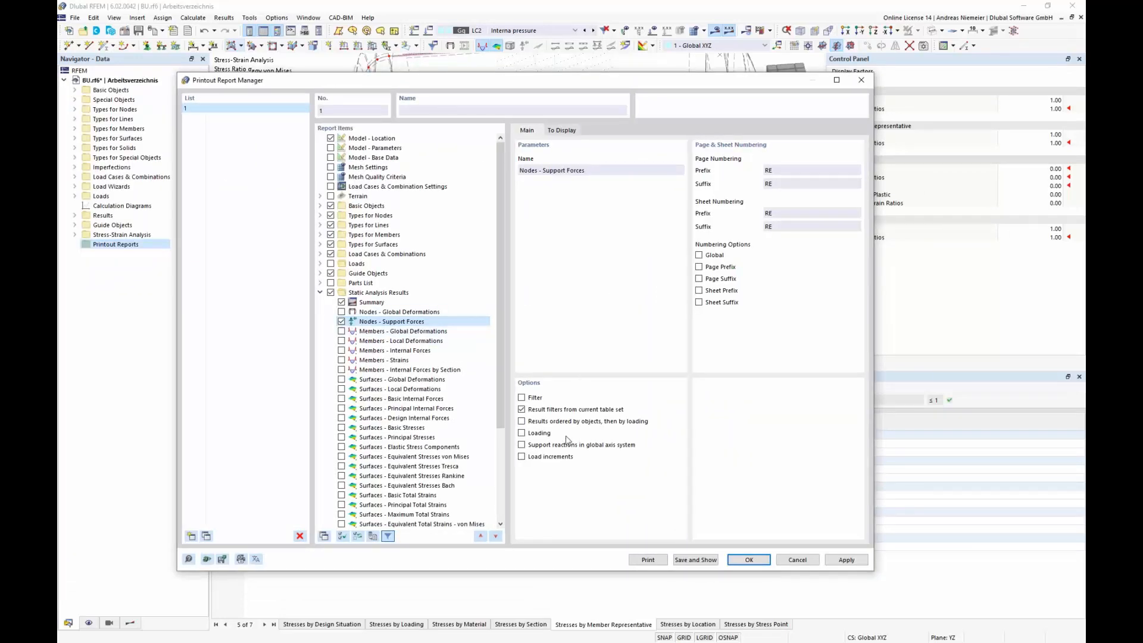
{"action": "left_click", "coordinate": [521, 409]}
{"action": "left_click", "coordinate": [521, 433]}
{"action": "left_click", "coordinate": [602, 132]}
{"action": "left_click", "coordinate": [600, 195]}
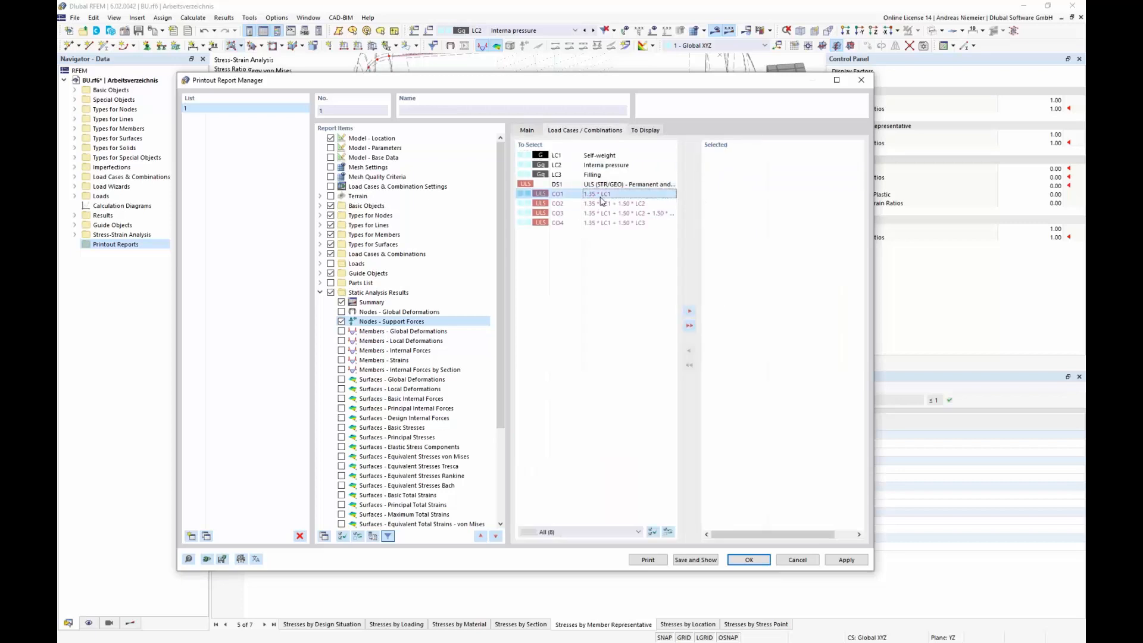
{"action": "double_click", "coordinate": [602, 195]}
{"action": "double_click", "coordinate": [601, 194]}
{"action": "double_click", "coordinate": [601, 195]}
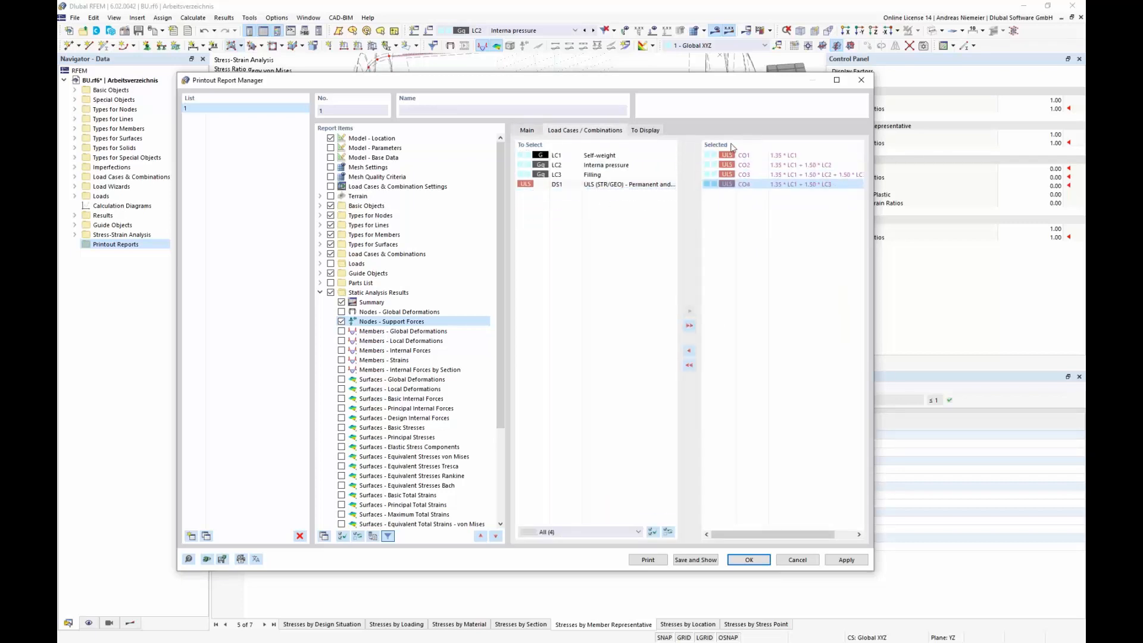
Step: Exclude total max/min values, sums of loads and support forces, support moments and node comments from the Nodes - Support Forces values
{"action": "left_click", "coordinate": [646, 132]}
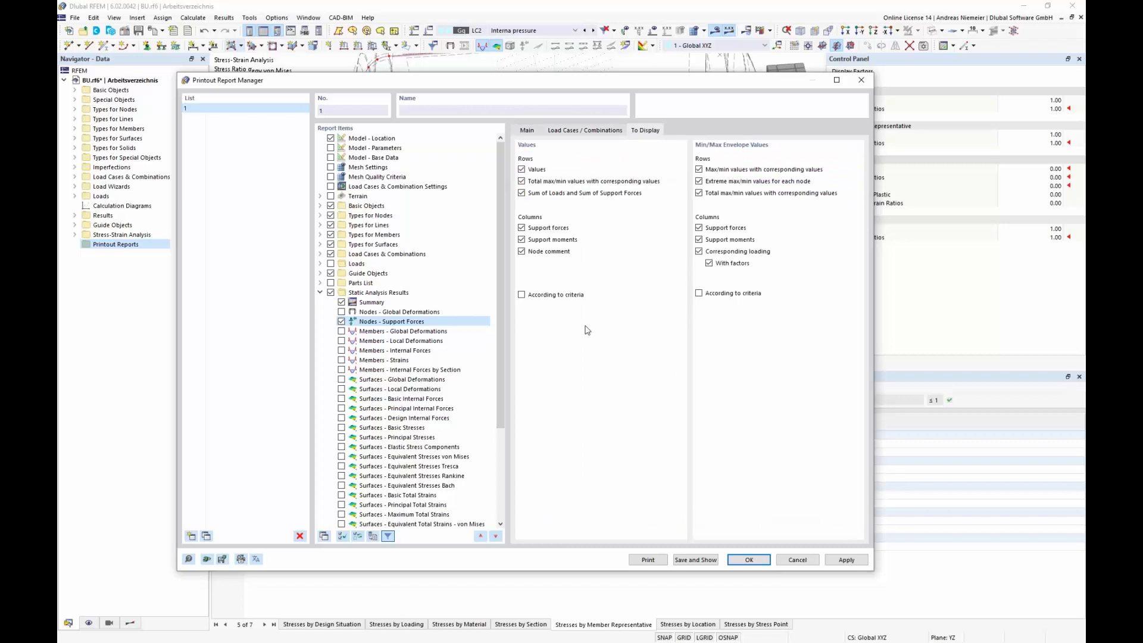
{"action": "left_click", "coordinate": [522, 182]}
{"action": "left_click", "coordinate": [522, 194]}
{"action": "left_click", "coordinate": [522, 251]}
{"action": "left_click", "coordinate": [320, 293]}
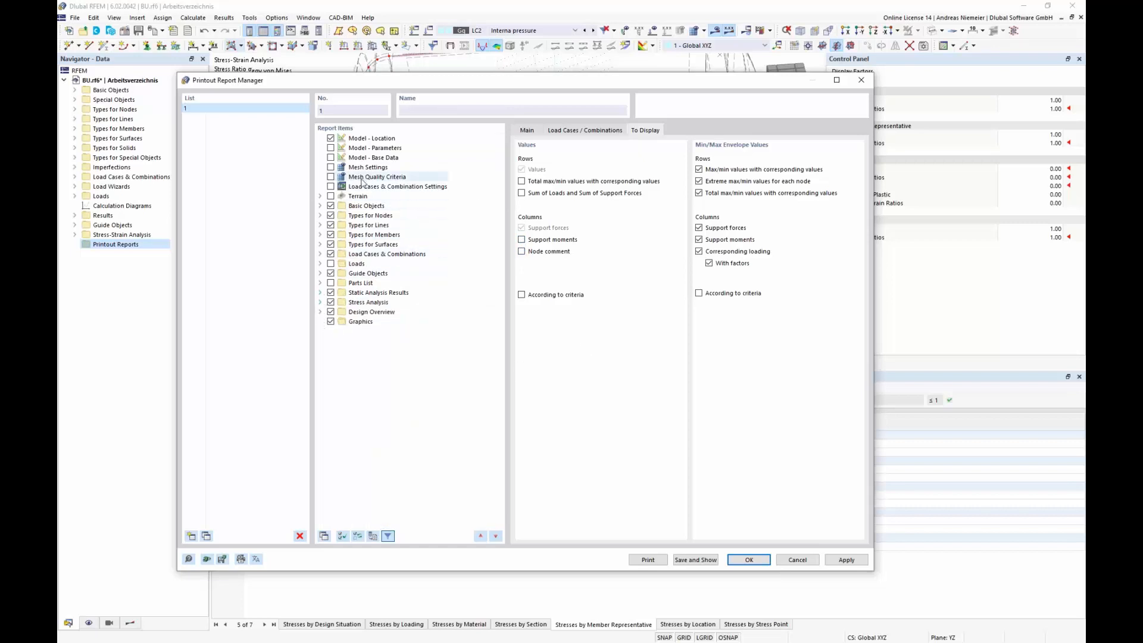
Step: In the report's Stress Analysis chapter, exclude Solid Configurations and include Line Welded Joint Configurations
{"action": "left_click", "coordinate": [320, 303]}
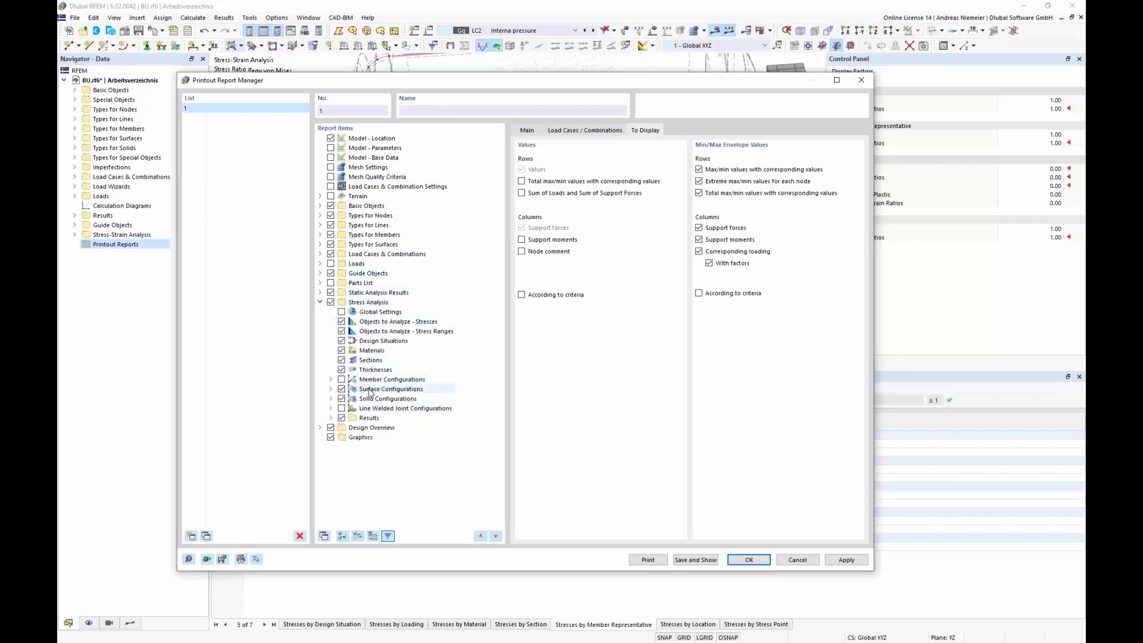
{"action": "left_click", "coordinate": [342, 399]}
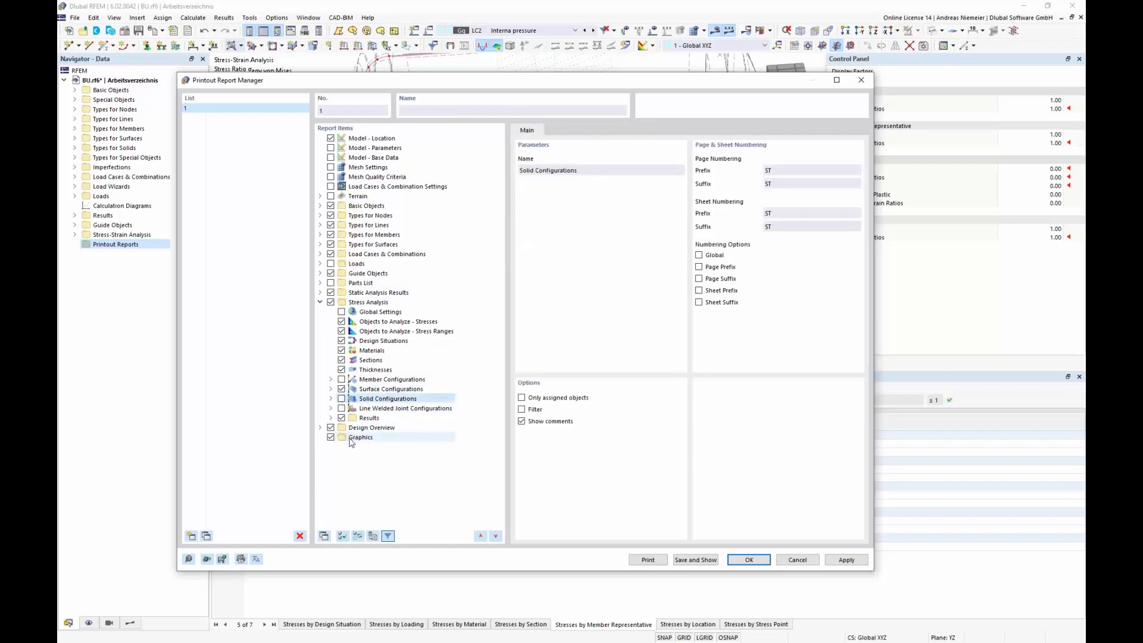
{"action": "left_click", "coordinate": [341, 408]}
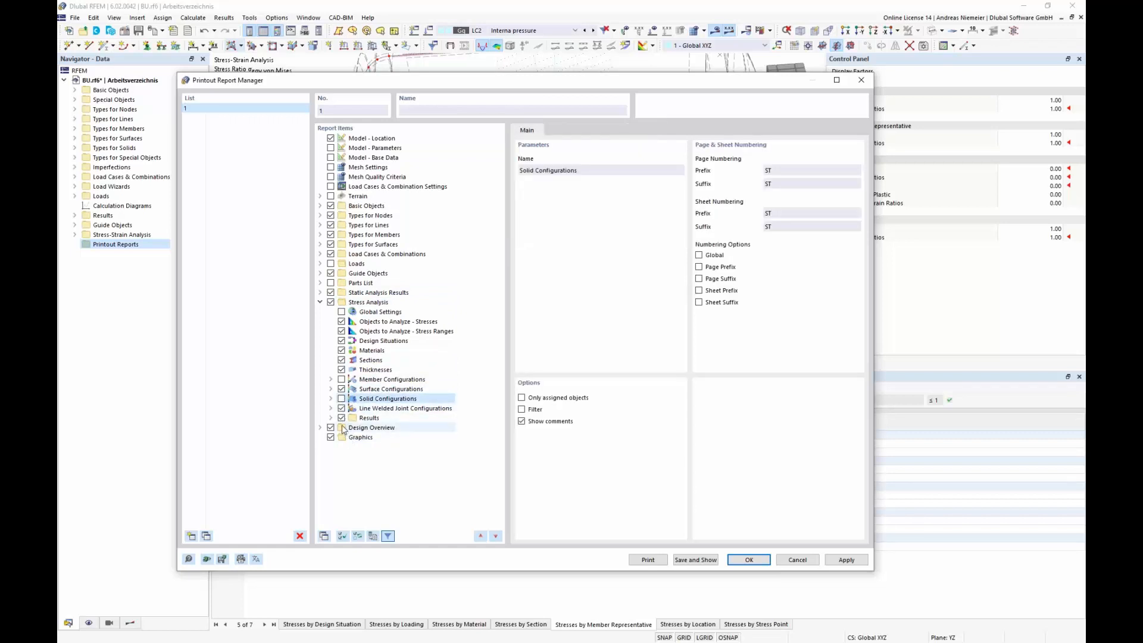
Step: Exclude Errors & Warnings, Not Valid / Deactivated and Stresses on Members by Section from the Stress Analysis results
{"action": "left_click", "coordinate": [331, 417]}
{"action": "scroll", "coordinate": [403, 238], "scroll_direction": "down", "scroll_amount": 10}
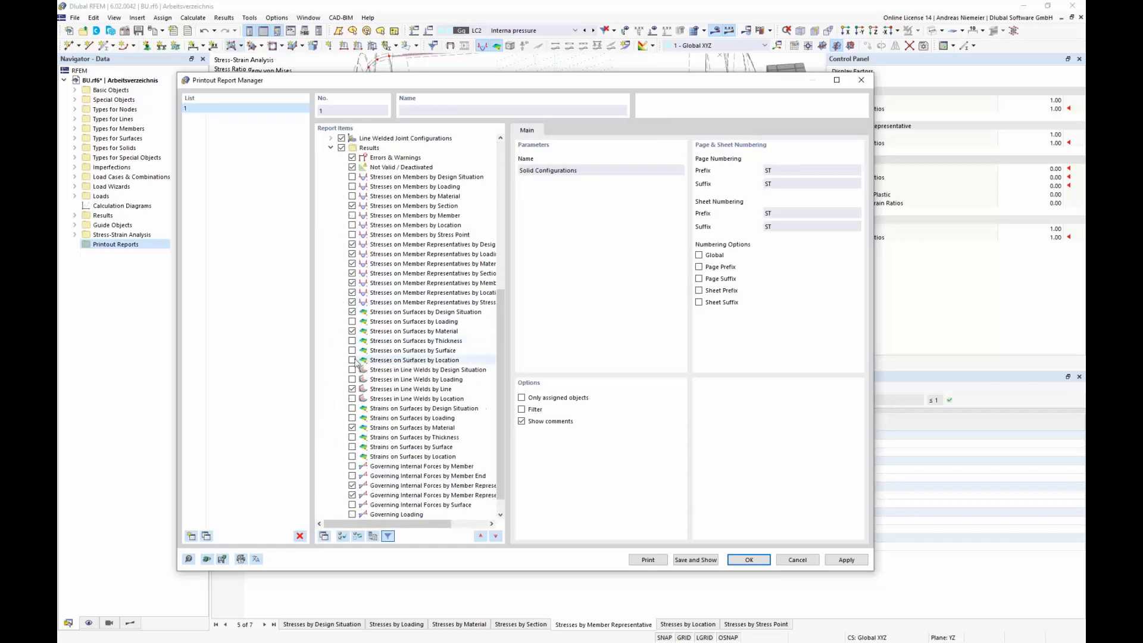
{"action": "scroll", "coordinate": [393, 235], "scroll_direction": "up", "scroll_amount": 4}
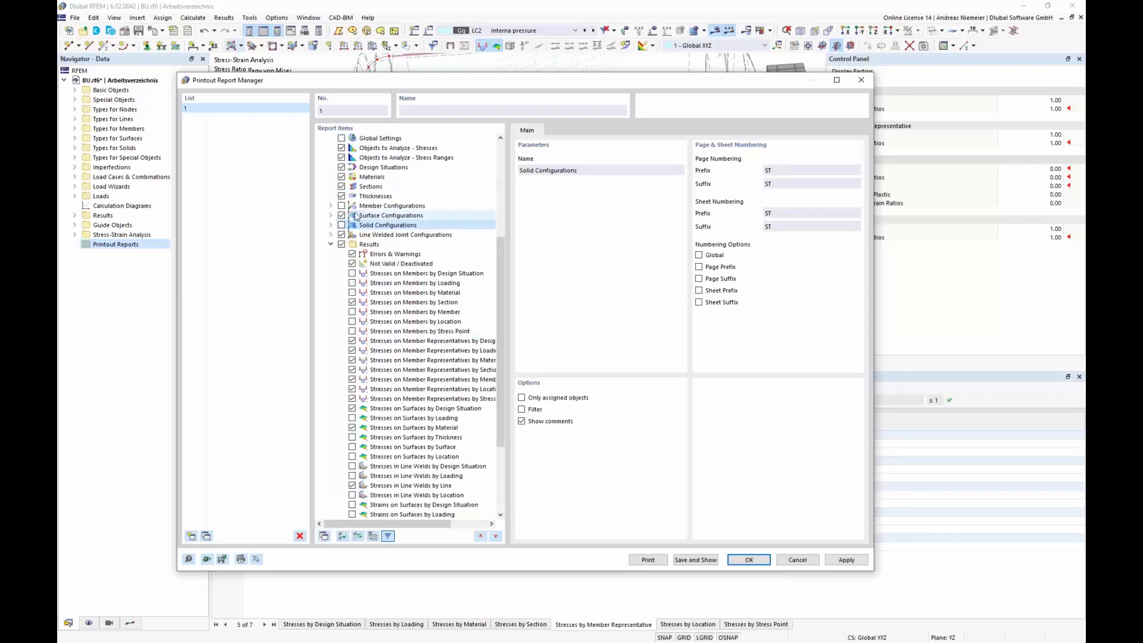
{"action": "scroll", "coordinate": [388, 230], "scroll_direction": "down", "scroll_amount": 3}
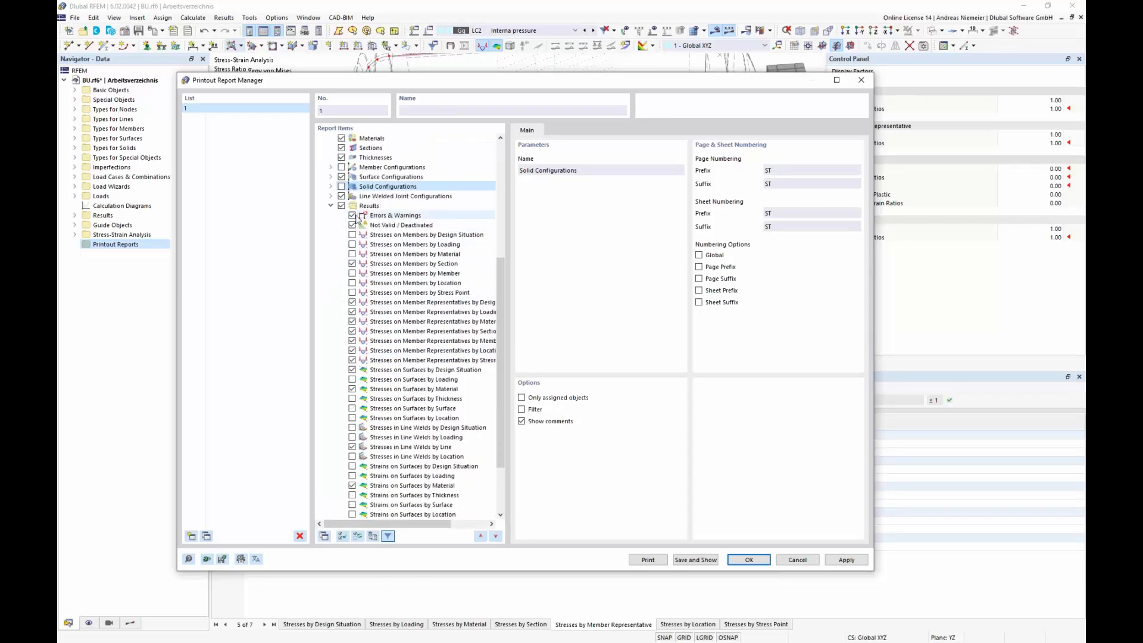
{"action": "left_click", "coordinate": [351, 226]}
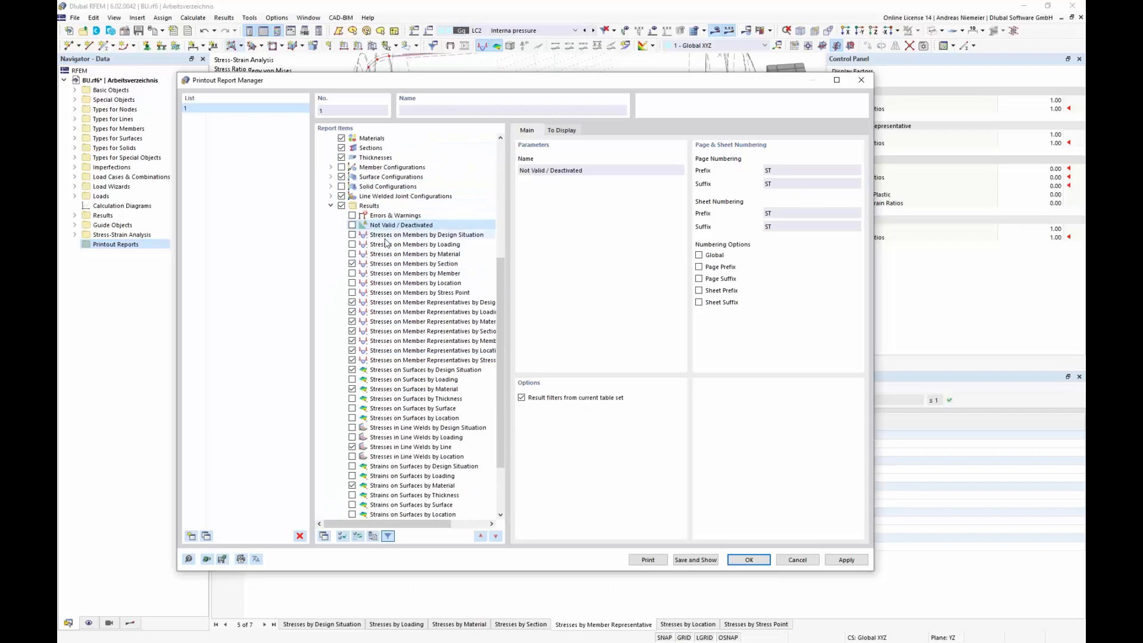
{"action": "left_click", "coordinate": [352, 264]}
Step: Among the Stresses on Member Representatives tables, keep only the one by Member Representative in the report
{"action": "left_click", "coordinate": [352, 303]}
{"action": "left_click", "coordinate": [352, 312]}
{"action": "left_click", "coordinate": [352, 321]}
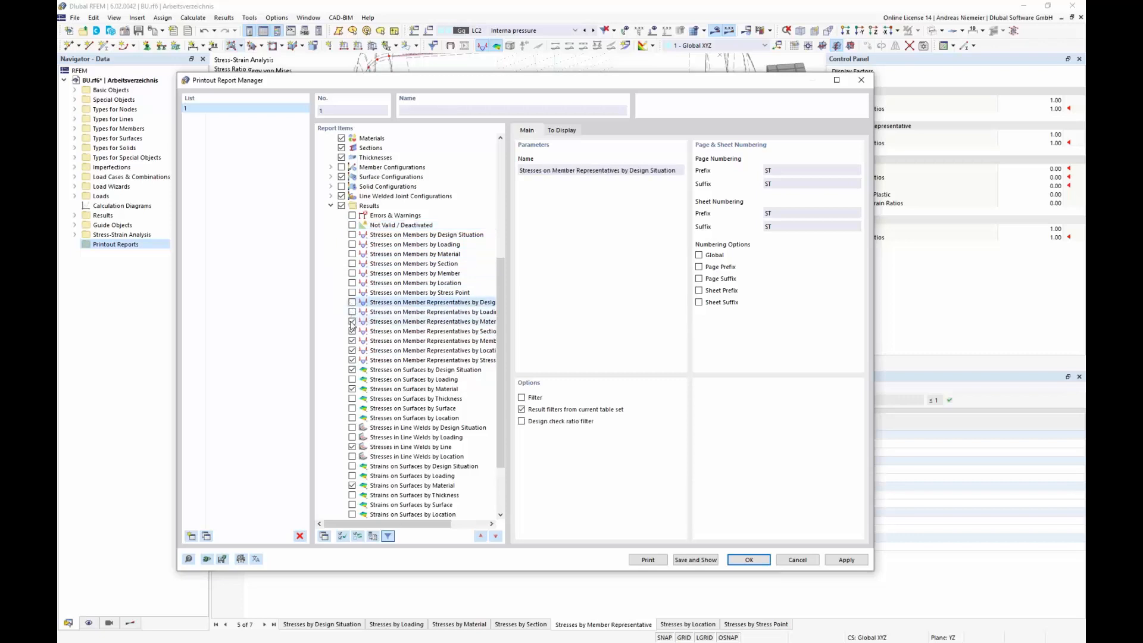
{"action": "left_click", "coordinate": [352, 350]}
{"action": "left_click", "coordinate": [381, 359]}
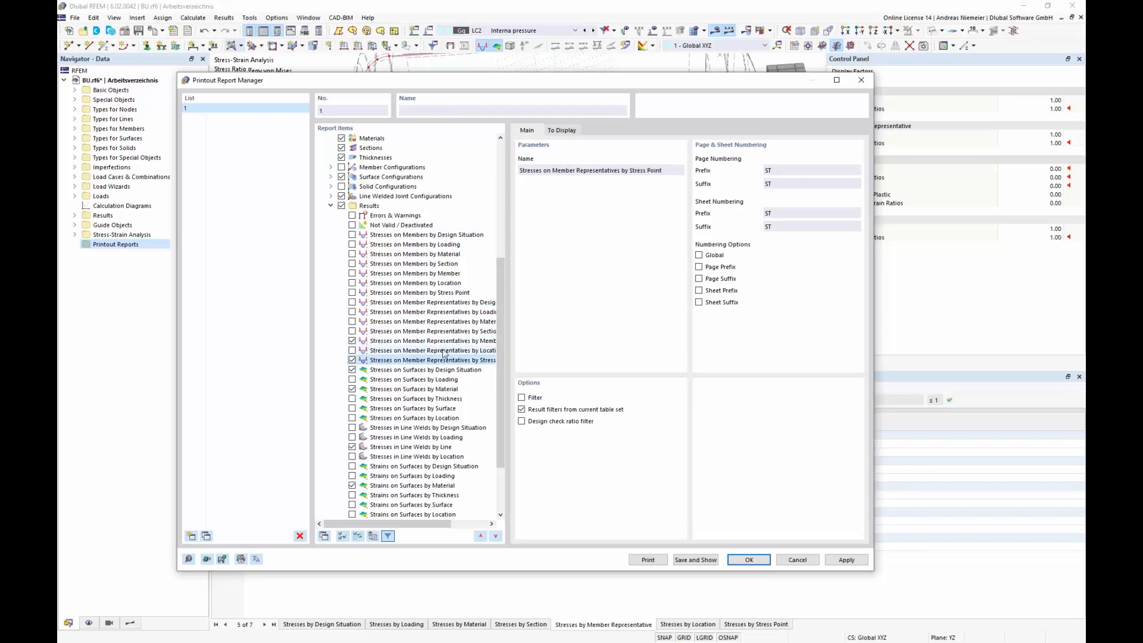
{"action": "left_click_drag", "start_coordinate": [439, 524], "coordinate": [477, 525]}
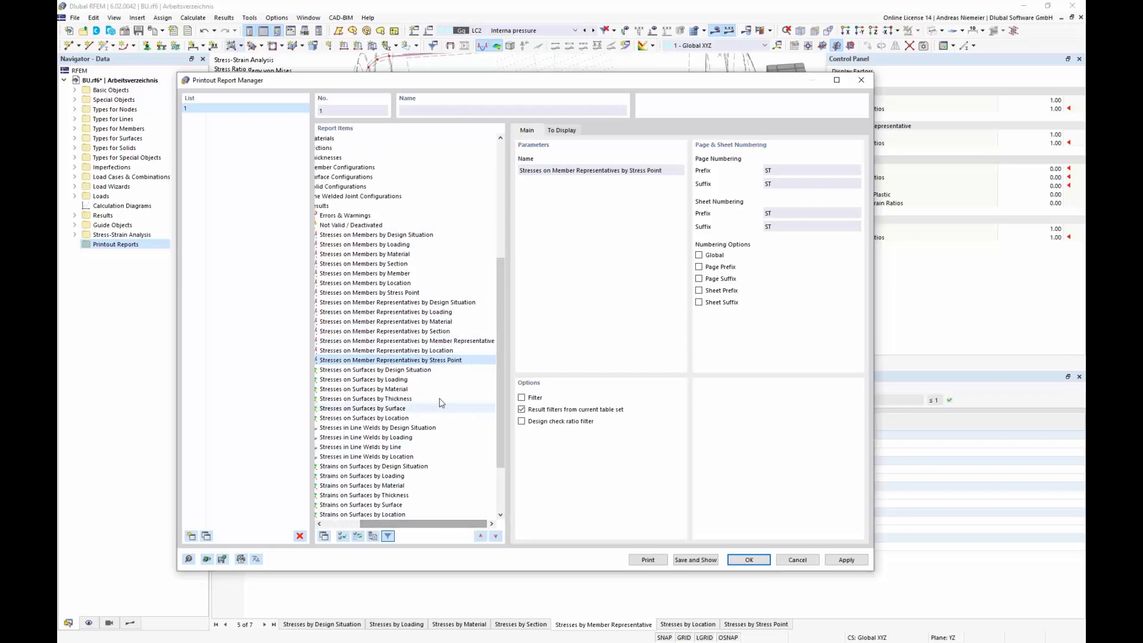
{"action": "left_click", "coordinate": [458, 340]}
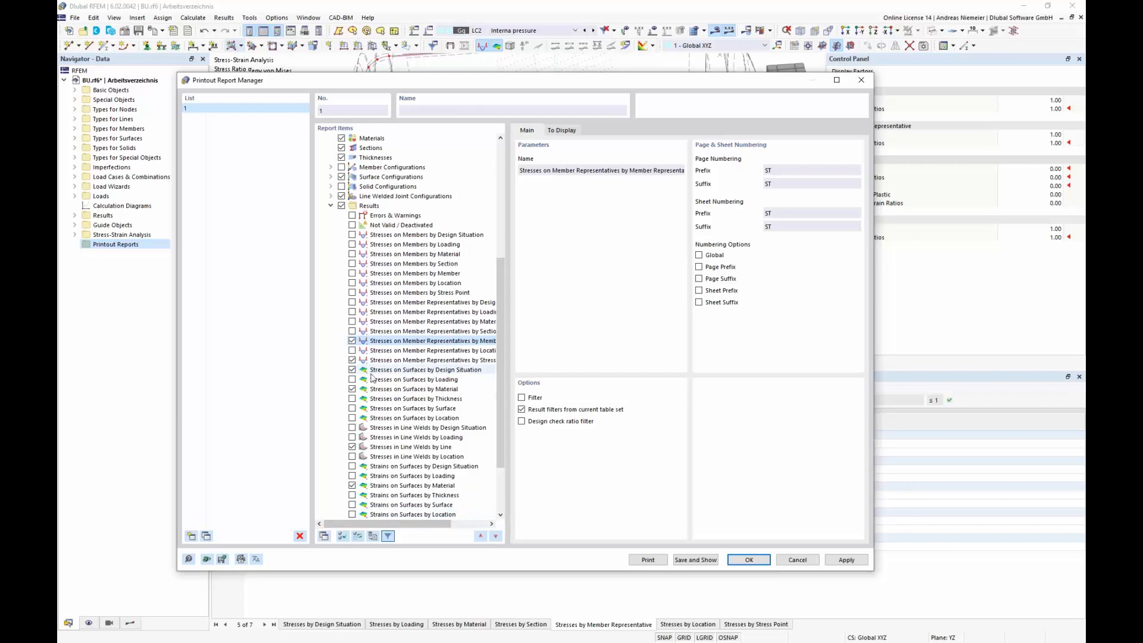
{"action": "left_click", "coordinate": [352, 370]}
Step: Include Stresses on Surfaces by Surface instead of the surface stress tables by Design Situation and by Material
{"action": "left_click", "coordinate": [352, 371]}
{"action": "left_click", "coordinate": [355, 388]}
{"action": "left_click", "coordinate": [352, 389]}
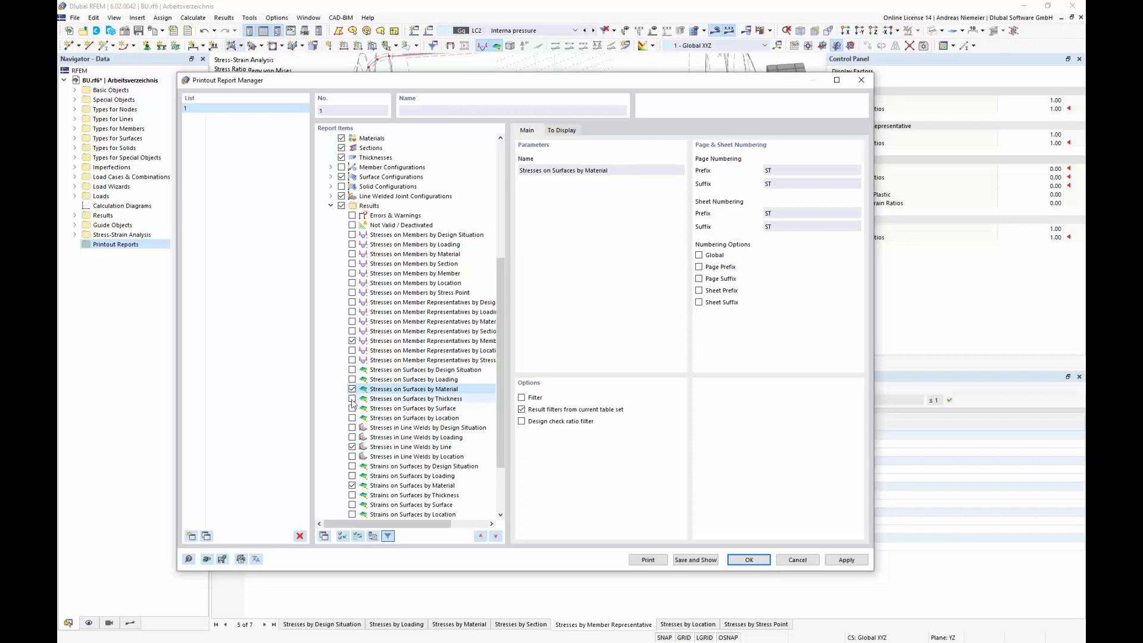
{"action": "left_click", "coordinate": [352, 409]}
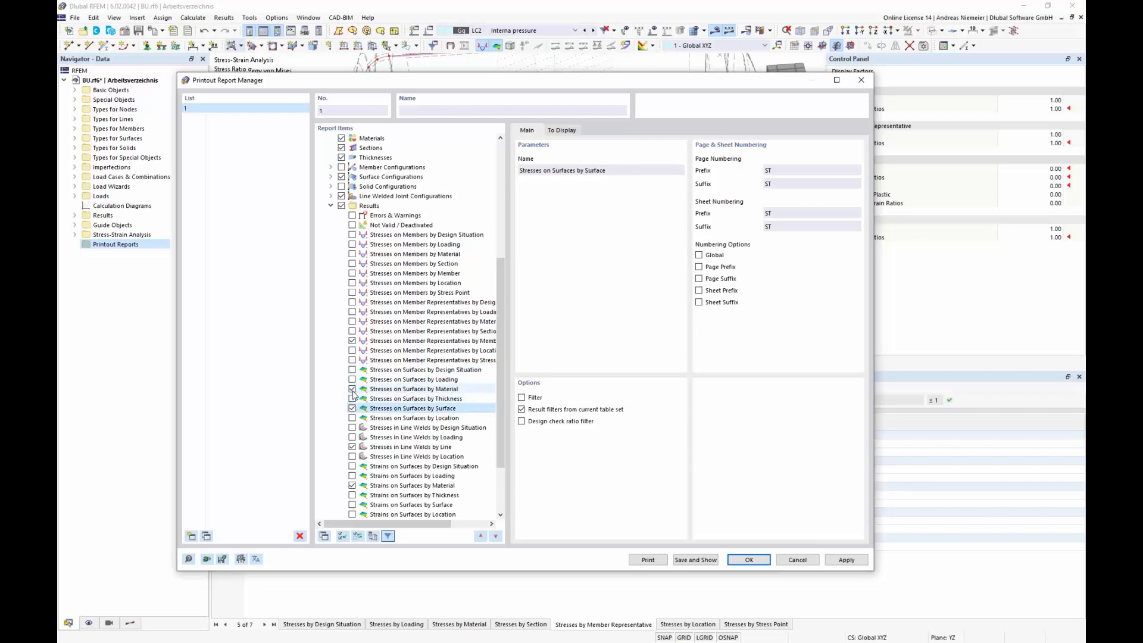
{"action": "left_click", "coordinate": [352, 389]}
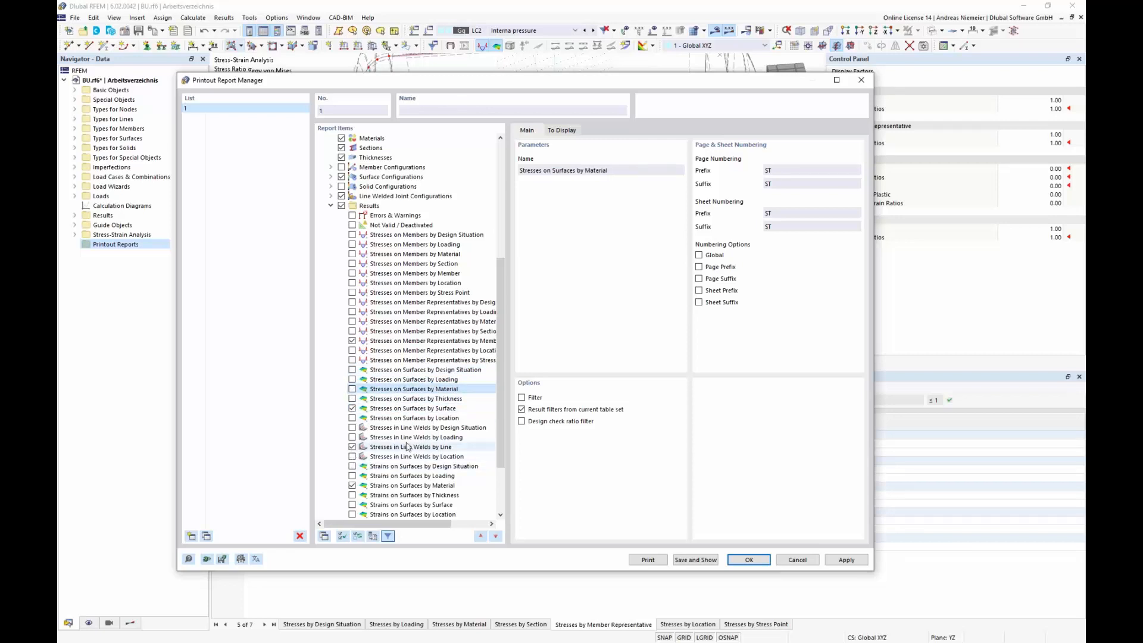
Step: Include Strains on Surfaces by Surface instead of by Material, and exclude both Governing Internal Forces tables for member representatives
{"action": "left_click", "coordinate": [352, 505]}
{"action": "left_click", "coordinate": [352, 485]}
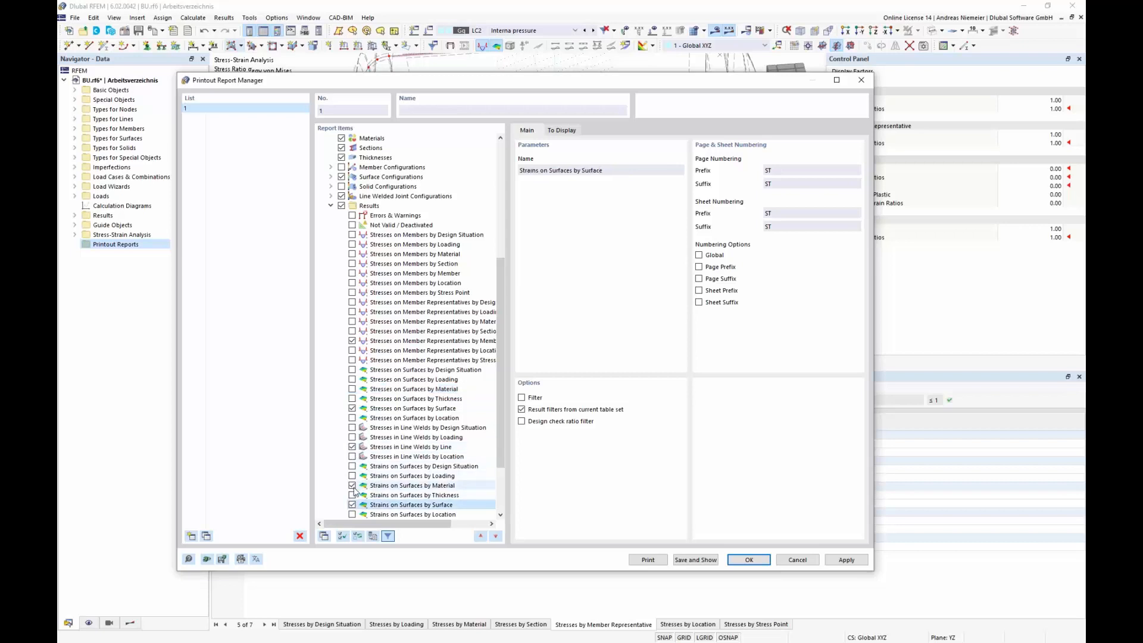
{"action": "scroll", "coordinate": [407, 424], "scroll_direction": "down", "scroll_amount": 3}
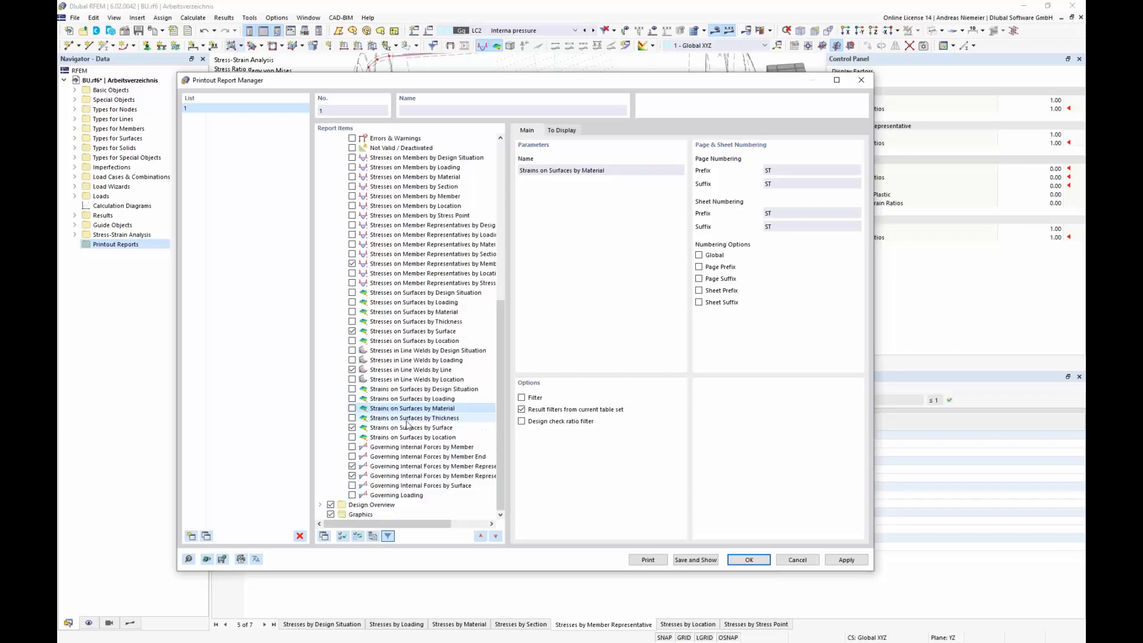
{"action": "left_click", "coordinate": [352, 476]}
{"action": "left_click", "coordinate": [352, 473]}
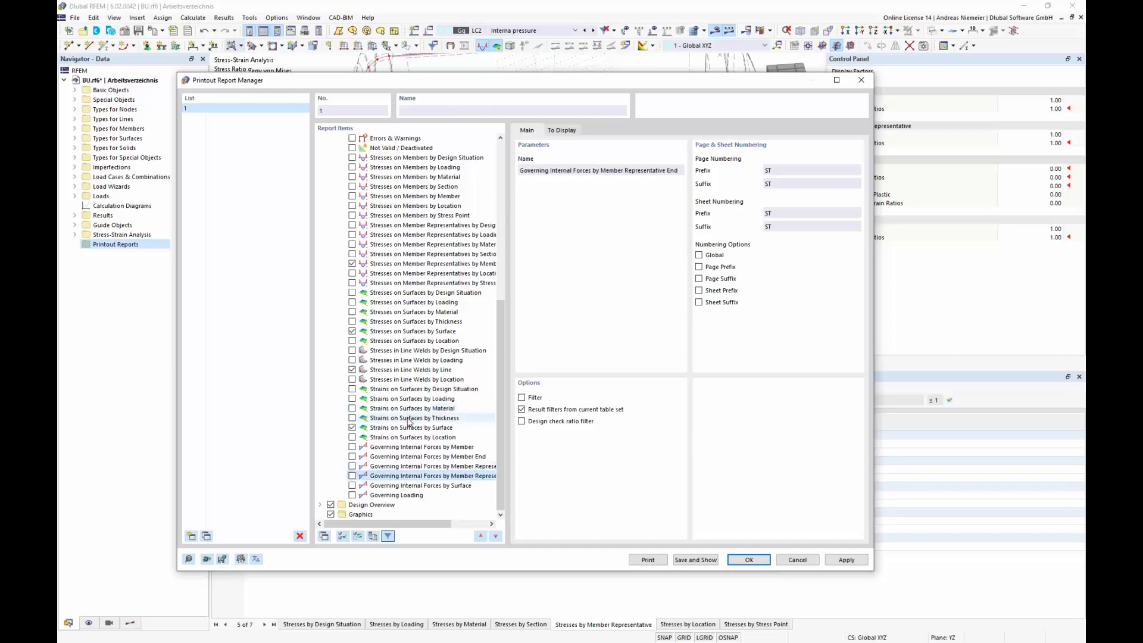
Step: Check the Design Overview entries, then save the report selection and show the printout report
{"action": "left_click", "coordinate": [320, 505]}
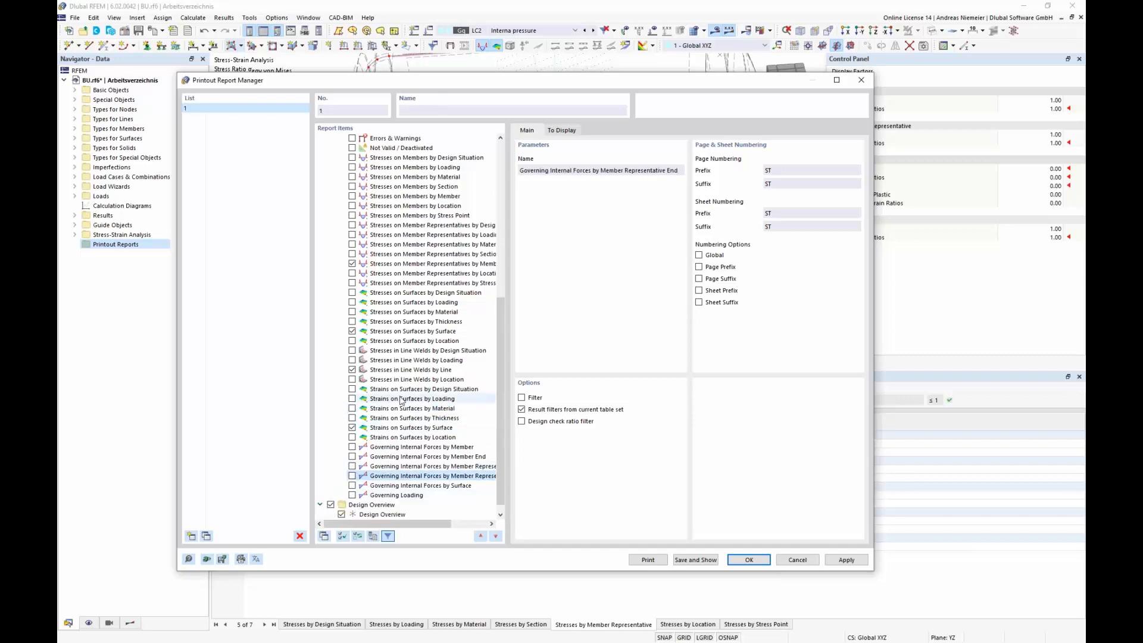
{"action": "scroll", "coordinate": [353, 506], "scroll_direction": "down", "scroll_amount": 1}
{"action": "left_click", "coordinate": [695, 559]}
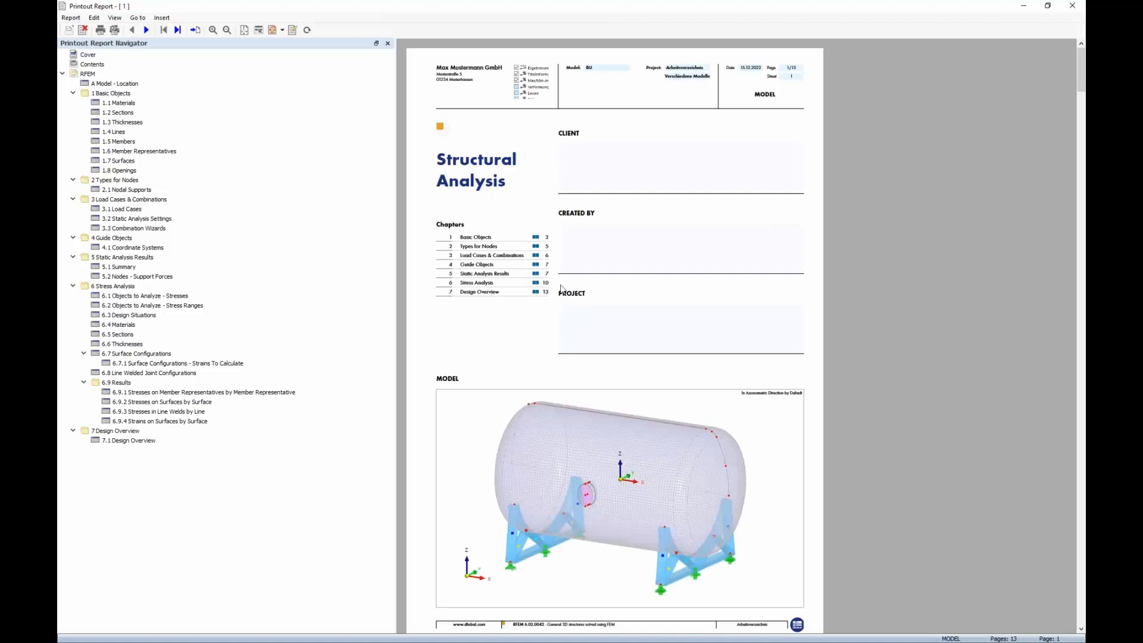
Step: Fit the report to page width and review it from the cover through Basic Objects to Nodal Supports
{"action": "scroll", "coordinate": [561, 289], "scroll_direction": "down", "scroll_amount": 3}
{"action": "scroll", "coordinate": [522, 418], "scroll_direction": "up", "scroll_amount": 3}
{"action": "scroll", "coordinate": [647, 338], "scroll_direction": "down", "scroll_amount": 10}
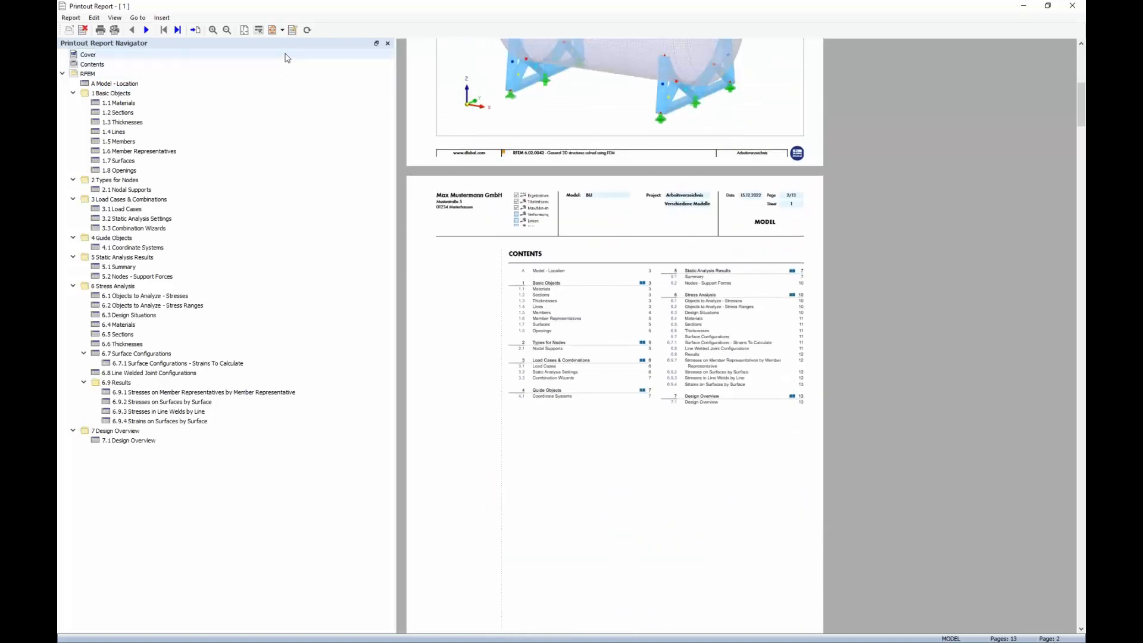
{"action": "left_click", "coordinate": [258, 30]}
{"action": "scroll", "coordinate": [654, 285], "scroll_direction": "down", "scroll_amount": 10}
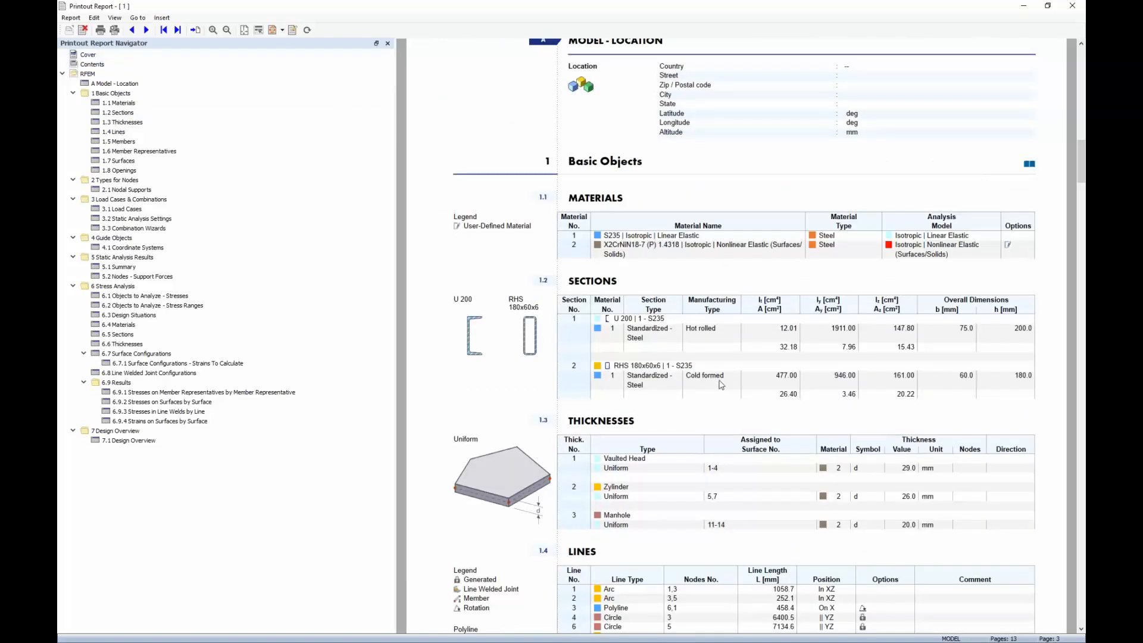
{"action": "scroll", "coordinate": [527, 383], "scroll_direction": "down", "scroll_amount": 5}
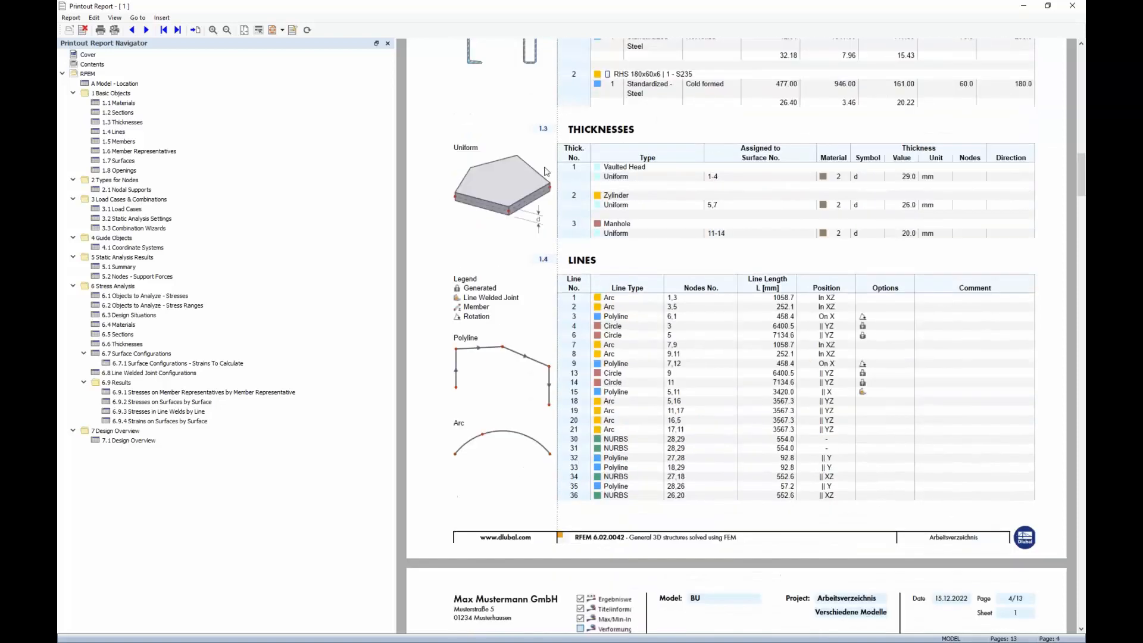
{"action": "scroll", "coordinate": [538, 225], "scroll_direction": "down", "scroll_amount": 5}
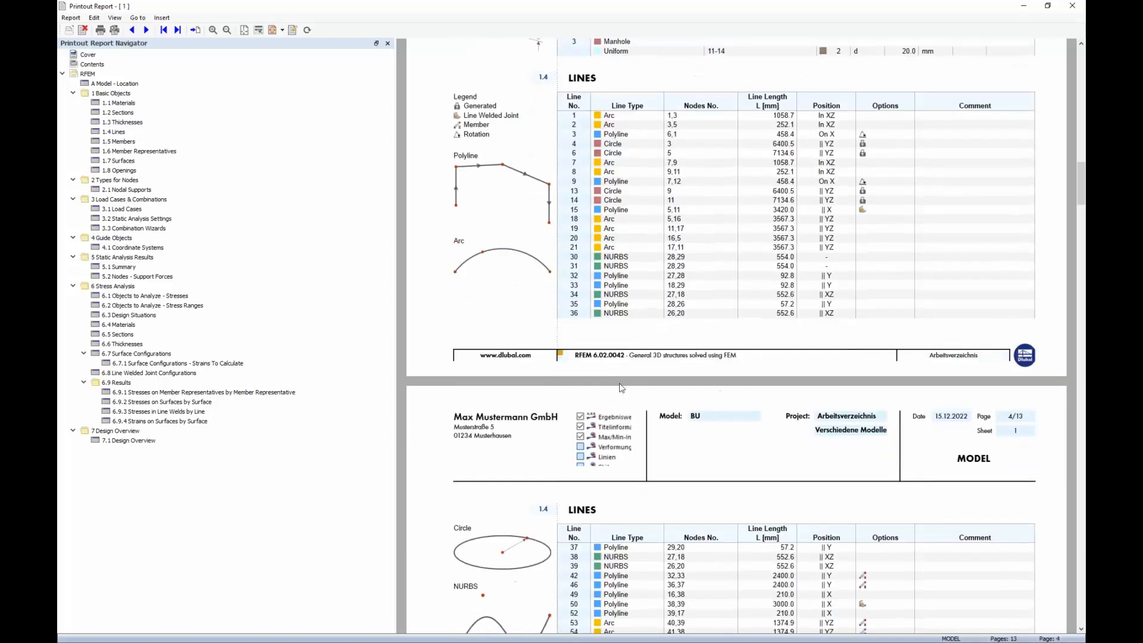
{"action": "scroll", "coordinate": [634, 299], "scroll_direction": "down", "scroll_amount": 15}
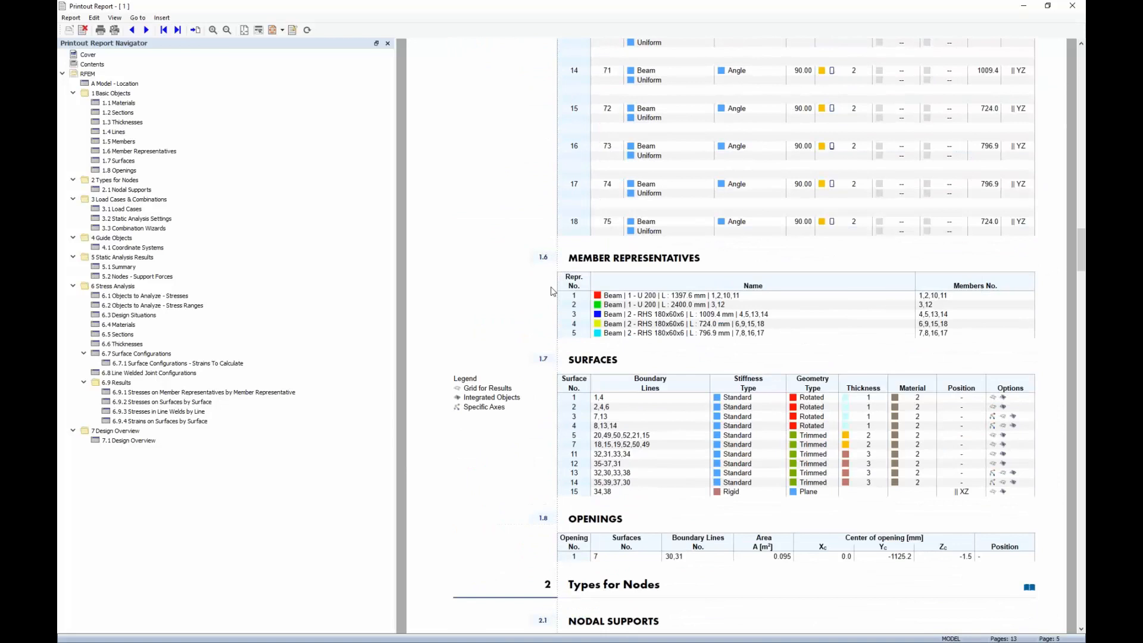
{"action": "scroll", "coordinate": [683, 396], "scroll_direction": "down", "scroll_amount": 3}
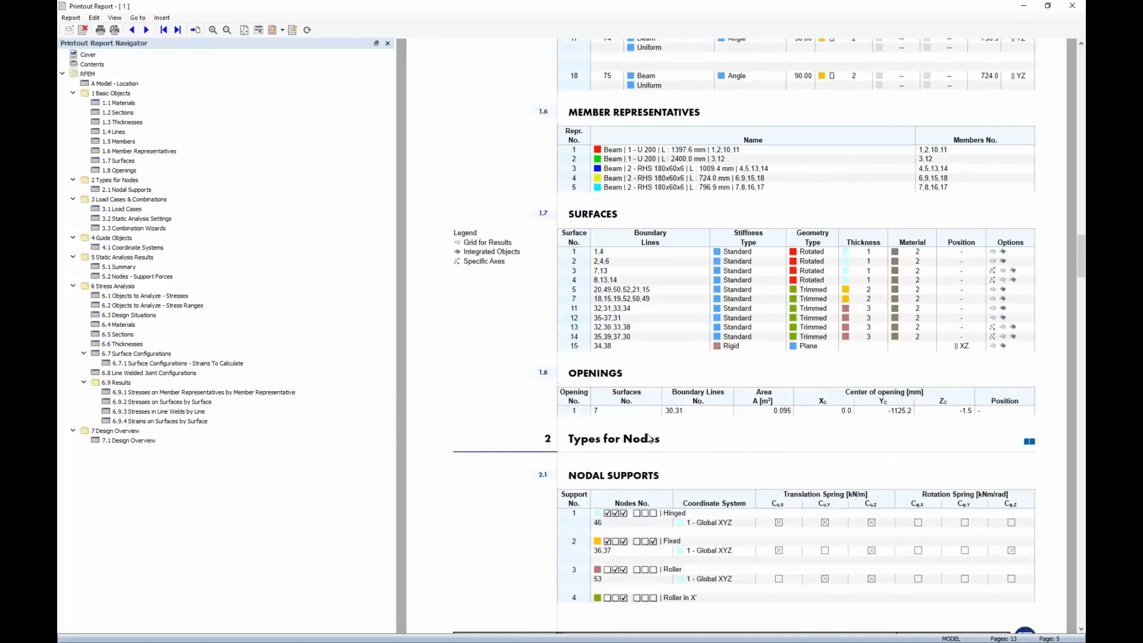
{"action": "scroll", "coordinate": [652, 436], "scroll_direction": "down", "scroll_amount": 1}
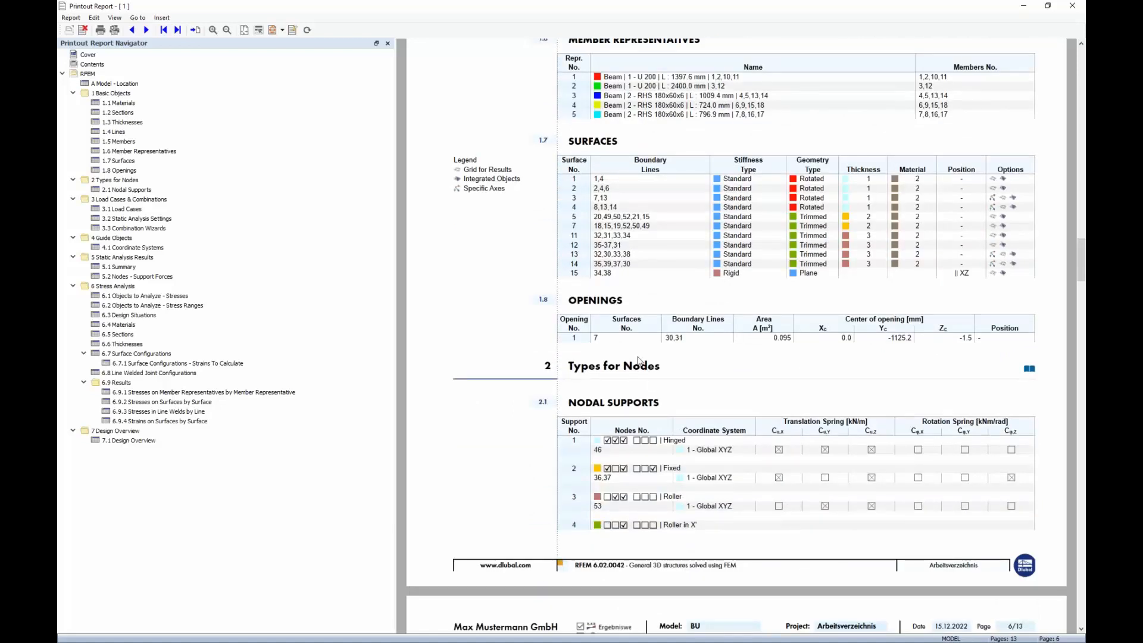
Step: Review the Static Analysis Results summary and the Nodes - Support Forces table in the report
{"action": "left_click", "coordinate": [122, 257]}
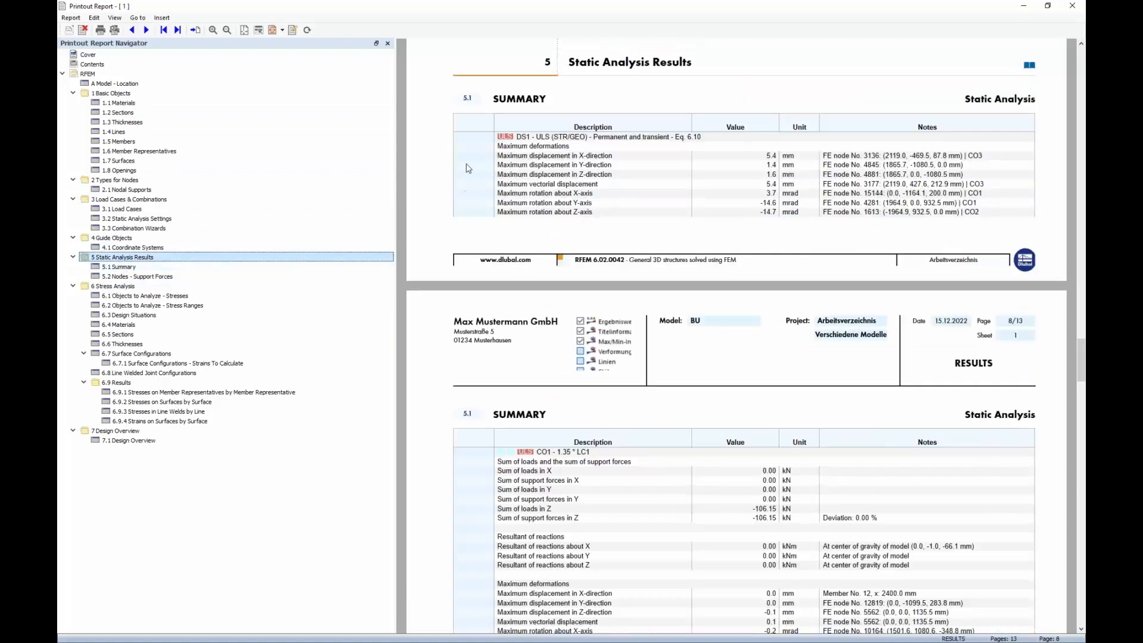
{"action": "left_click", "coordinate": [140, 276]}
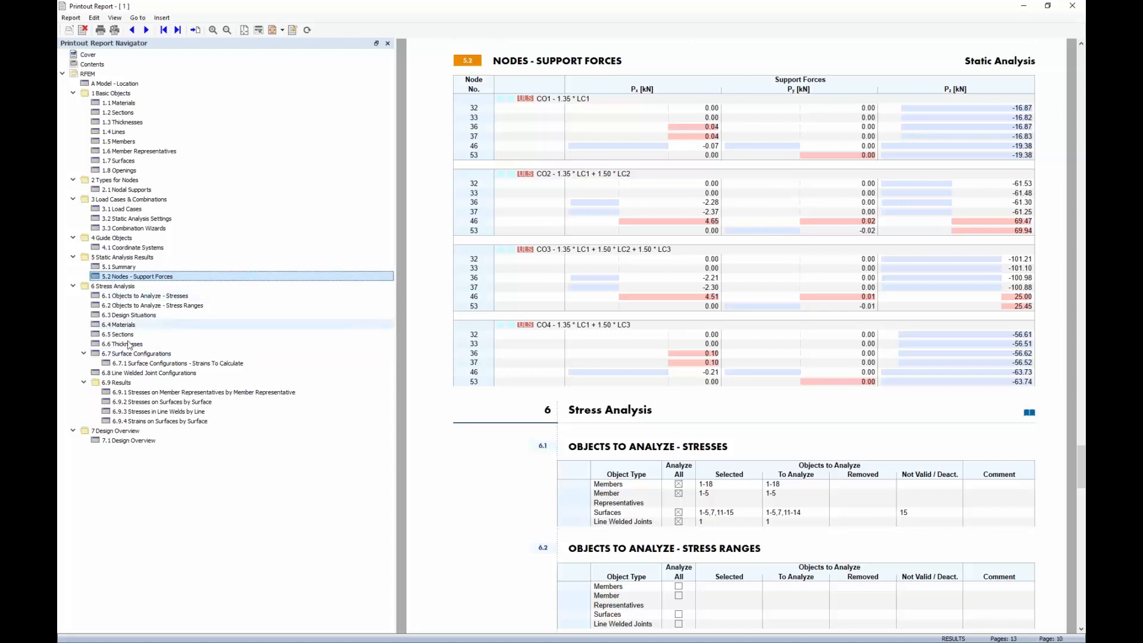
Step: Review the Stress Analysis result tables for member representatives, surfaces and line welds, the surface strains, and the Design Overview in the report
{"action": "left_click", "coordinate": [152, 393]}
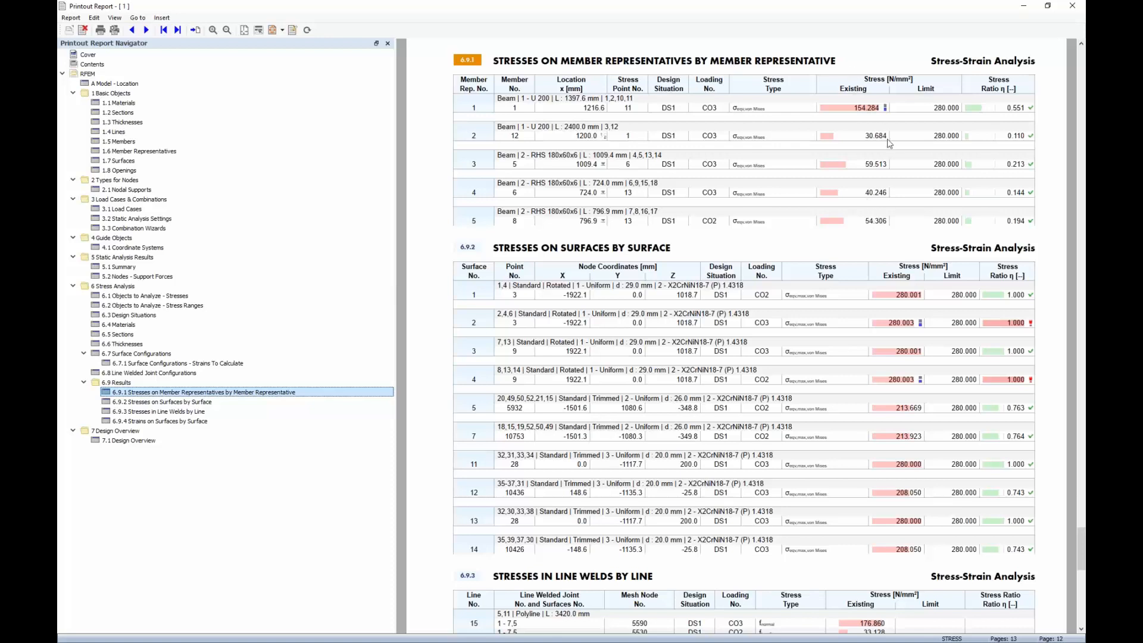
{"action": "scroll", "coordinate": [1070, 428], "scroll_direction": "down", "scroll_amount": 3}
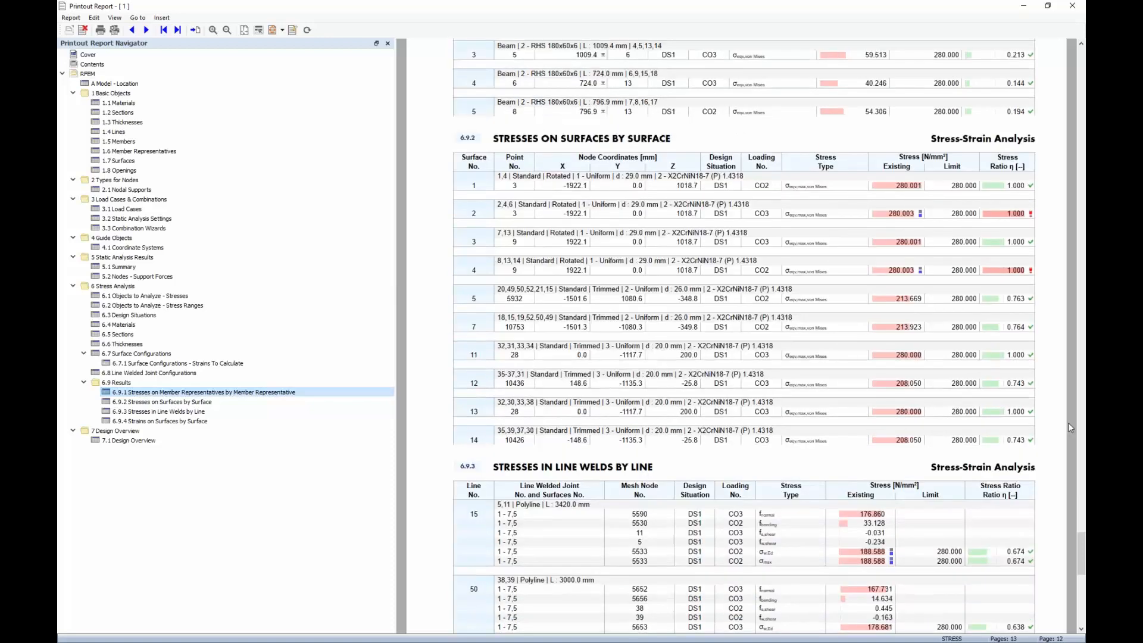
{"action": "scroll", "coordinate": [989, 202], "scroll_direction": "down", "scroll_amount": 4}
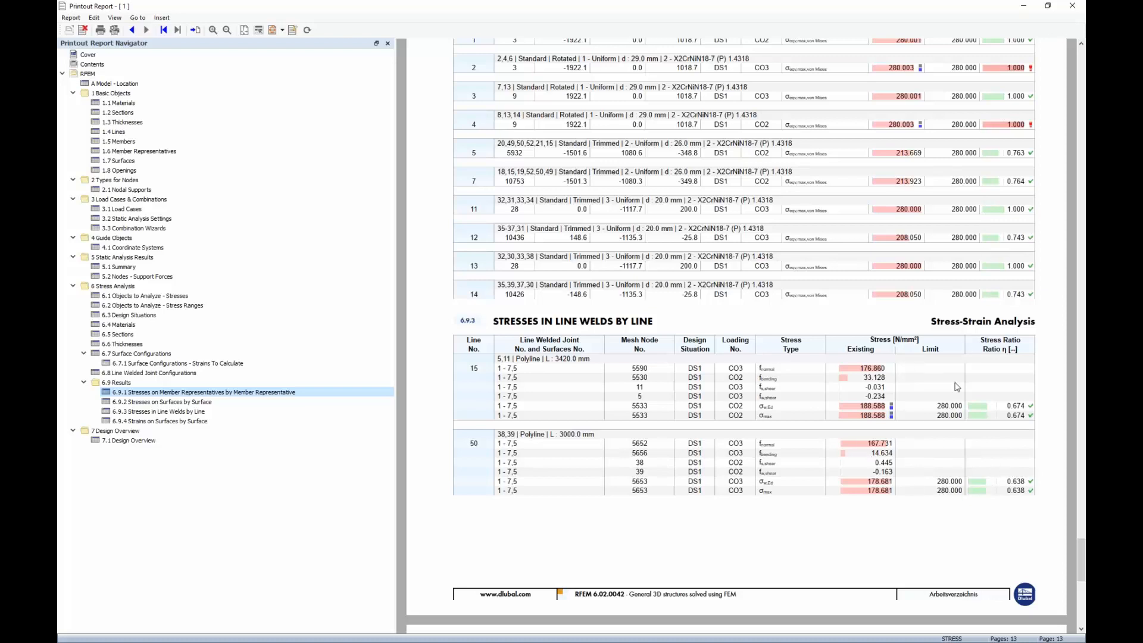
{"action": "scroll", "coordinate": [910, 370], "scroll_direction": "down", "scroll_amount": 15}
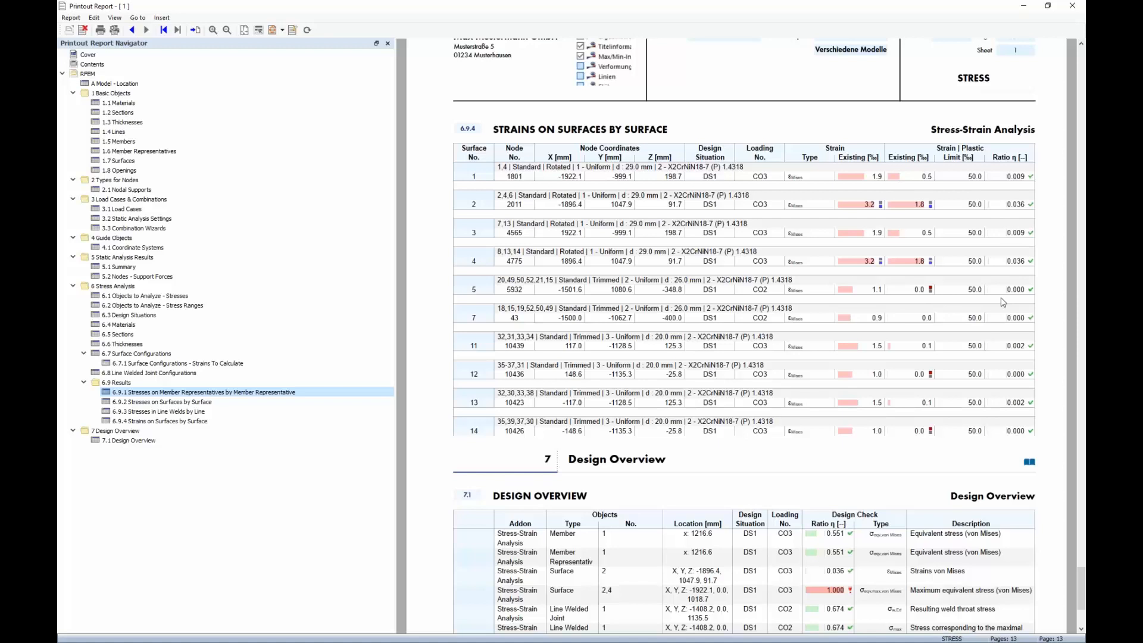
{"action": "scroll", "coordinate": [792, 188], "scroll_direction": "down", "scroll_amount": 4}
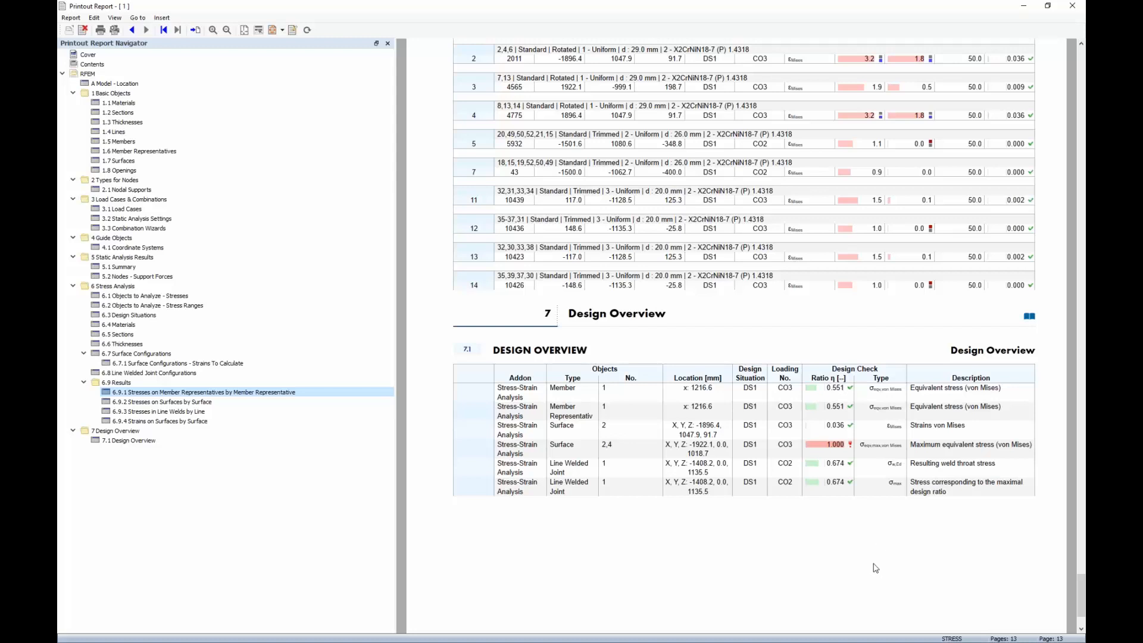
{"action": "scroll", "coordinate": [703, 390], "scroll_direction": "up", "scroll_amount": 15}
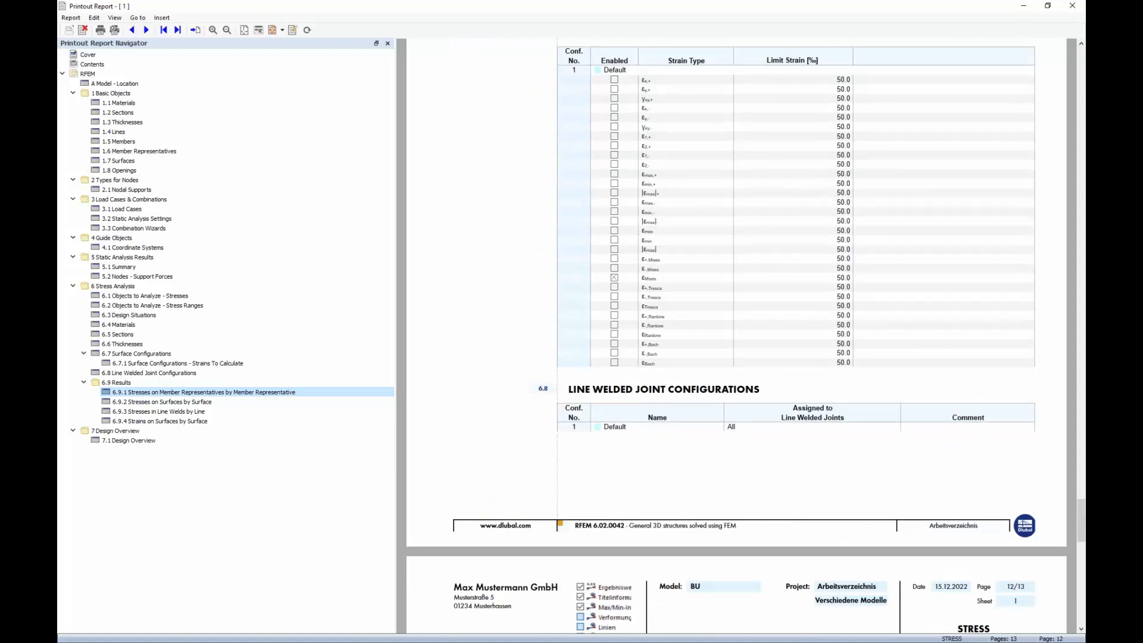
Step: Switch back to the RFEM model window and enlarge the graphics area above the results table
{"action": "key", "text": "alt+Tab"}
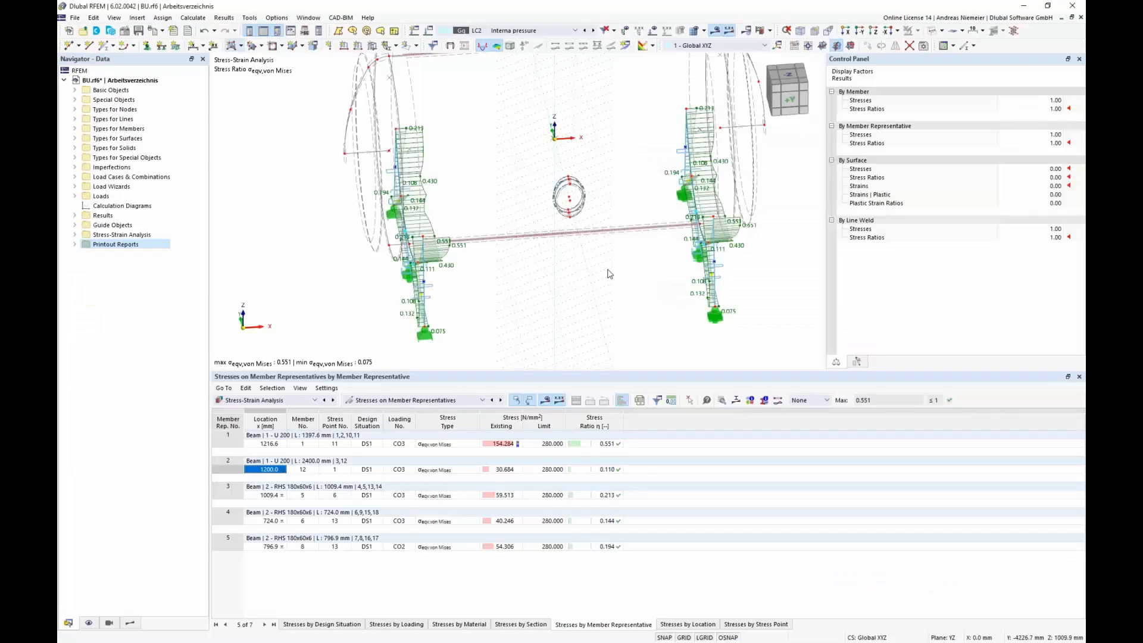
{"action": "scroll", "coordinate": [608, 275], "scroll_direction": "down", "scroll_amount": 1}
{"action": "scroll", "coordinate": [608, 275], "scroll_direction": "down", "scroll_amount": 1}
{"action": "scroll", "coordinate": [576, 288], "scroll_direction": "up", "scroll_amount": 1}
{"action": "middle_click_drag", "start_coordinate": [560, 283], "coordinate": [525, 276]}
{"action": "scroll", "coordinate": [529, 278], "scroll_direction": "down", "scroll_amount": 1}
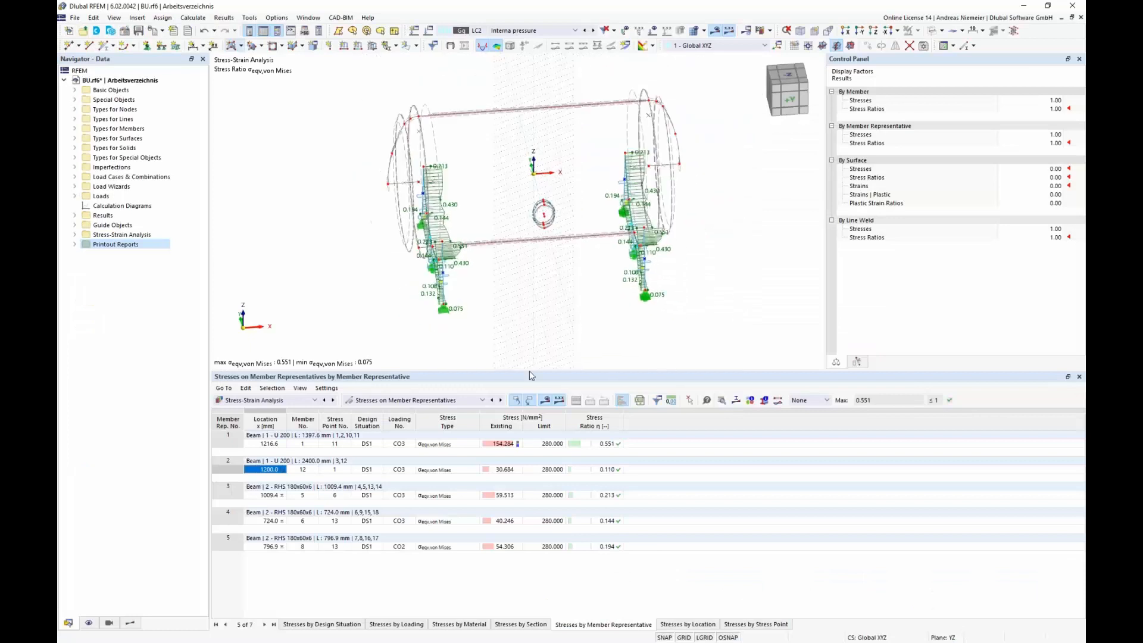
{"action": "left_click_drag", "start_coordinate": [529, 370], "coordinate": [529, 412]}
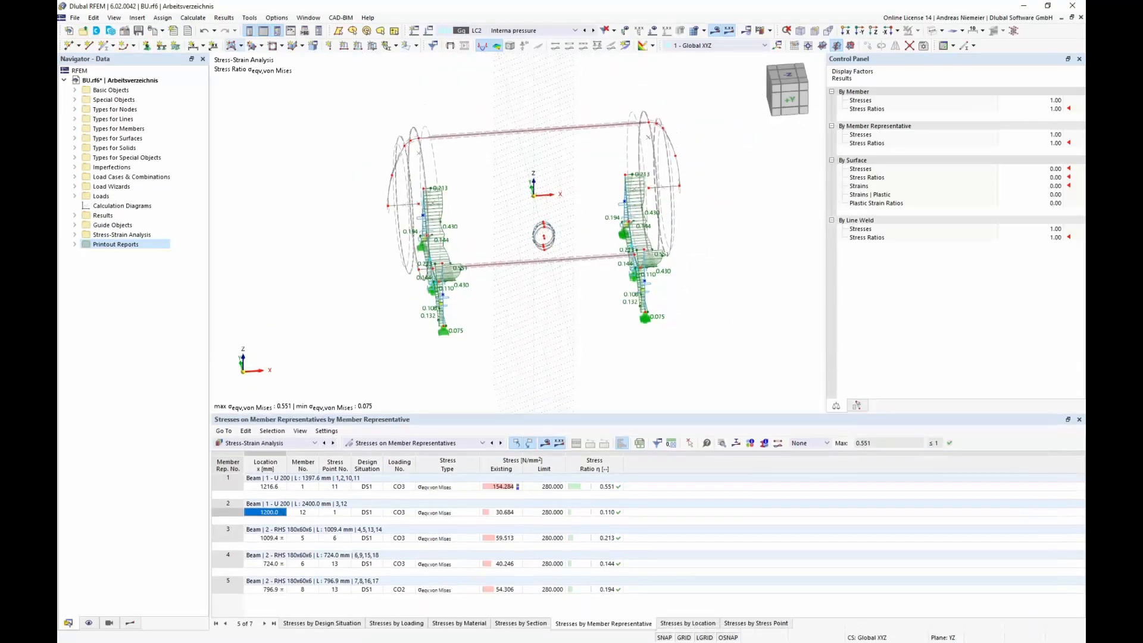
Step: Isolate one support frame with Visibility by Selected Objects in the +X view and display its member results Without Diagram
{"action": "left_click", "coordinate": [132, 625]}
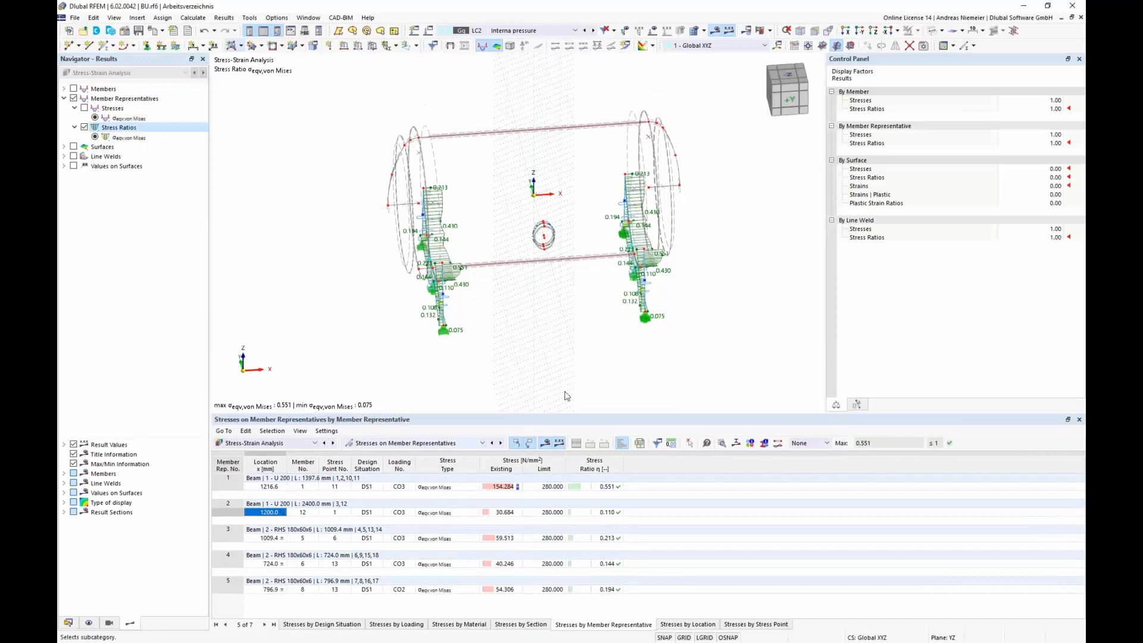
{"action": "left_click", "coordinate": [797, 105]}
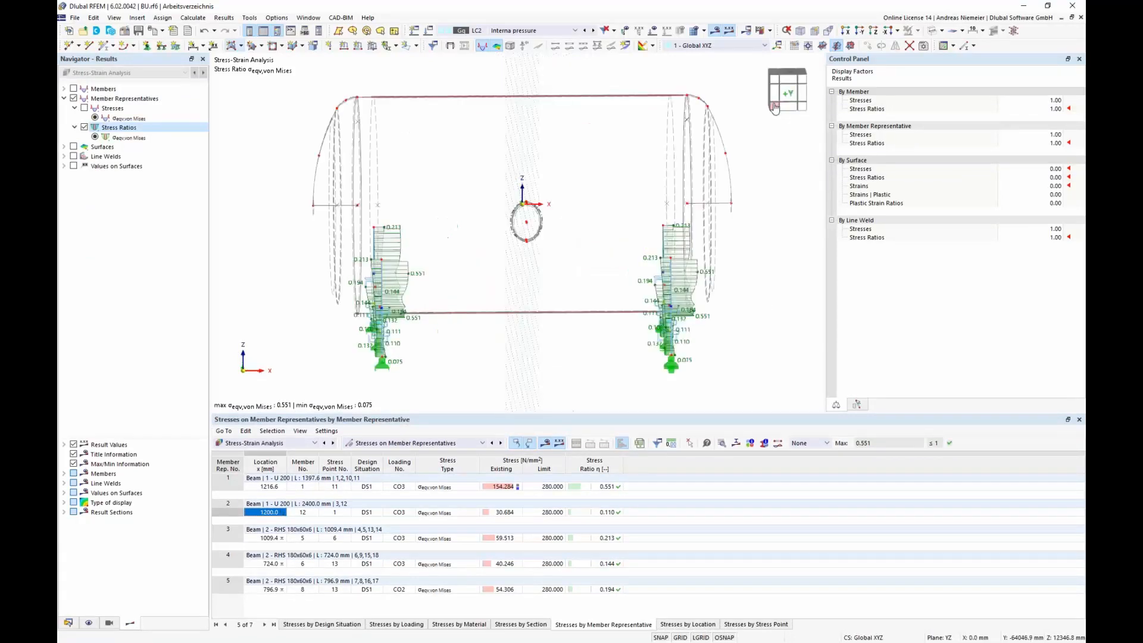
{"action": "scroll", "coordinate": [446, 229], "scroll_direction": "up", "scroll_amount": 1}
{"action": "left_click_drag", "start_coordinate": [462, 192], "coordinate": [526, 402]}
{"action": "left_click", "coordinate": [918, 31]}
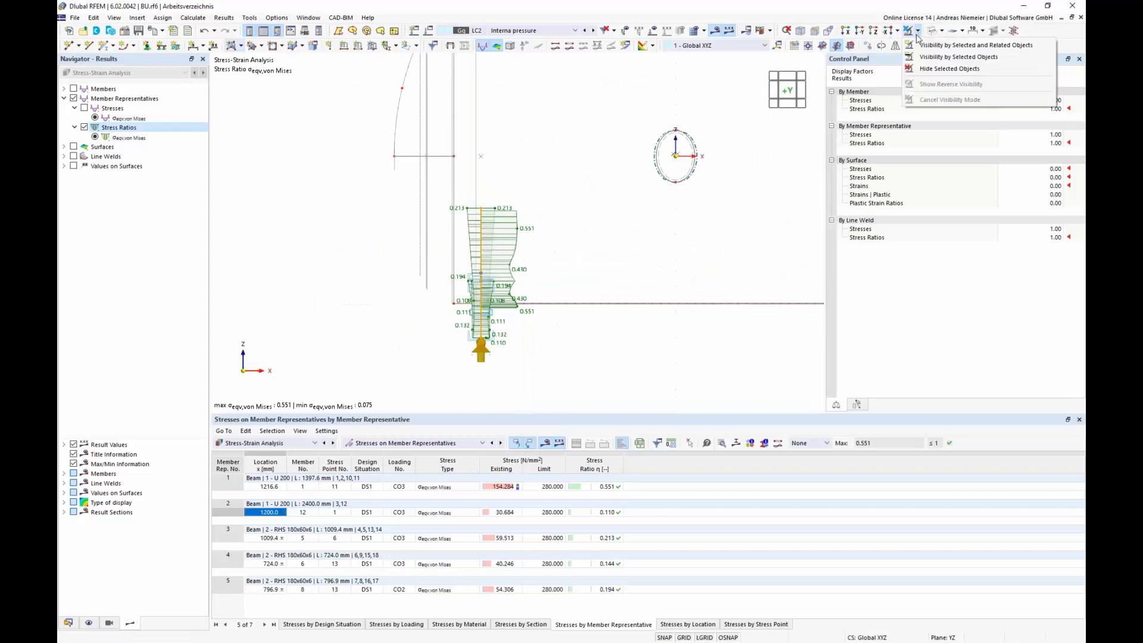
{"action": "left_click", "coordinate": [921, 55]}
{"action": "left_click", "coordinate": [779, 94]}
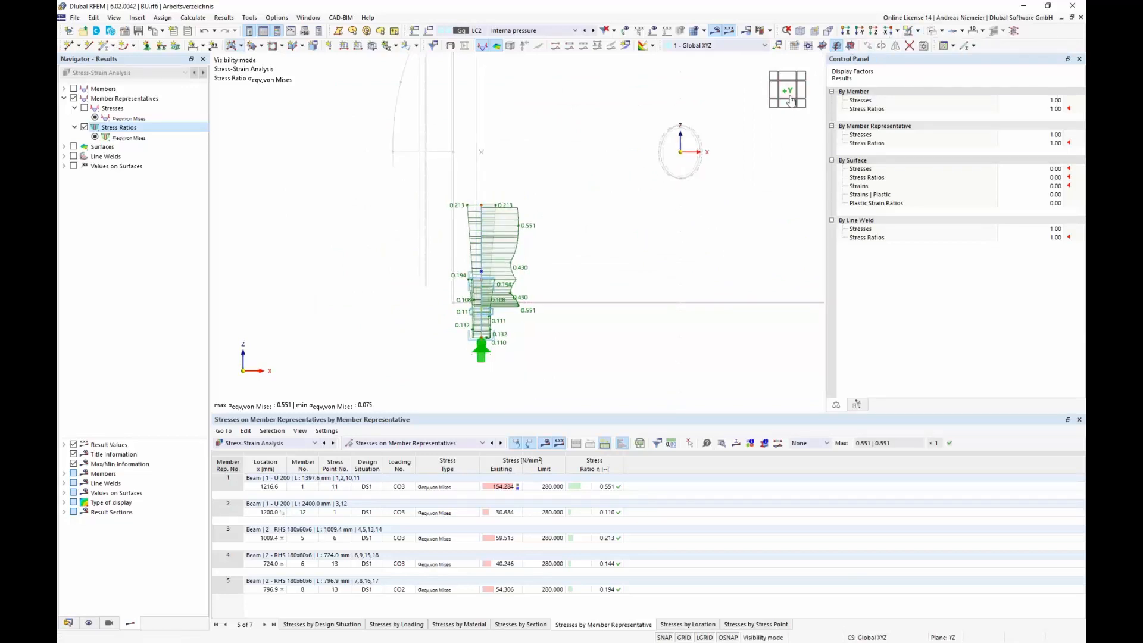
{"action": "left_click", "coordinate": [778, 92]}
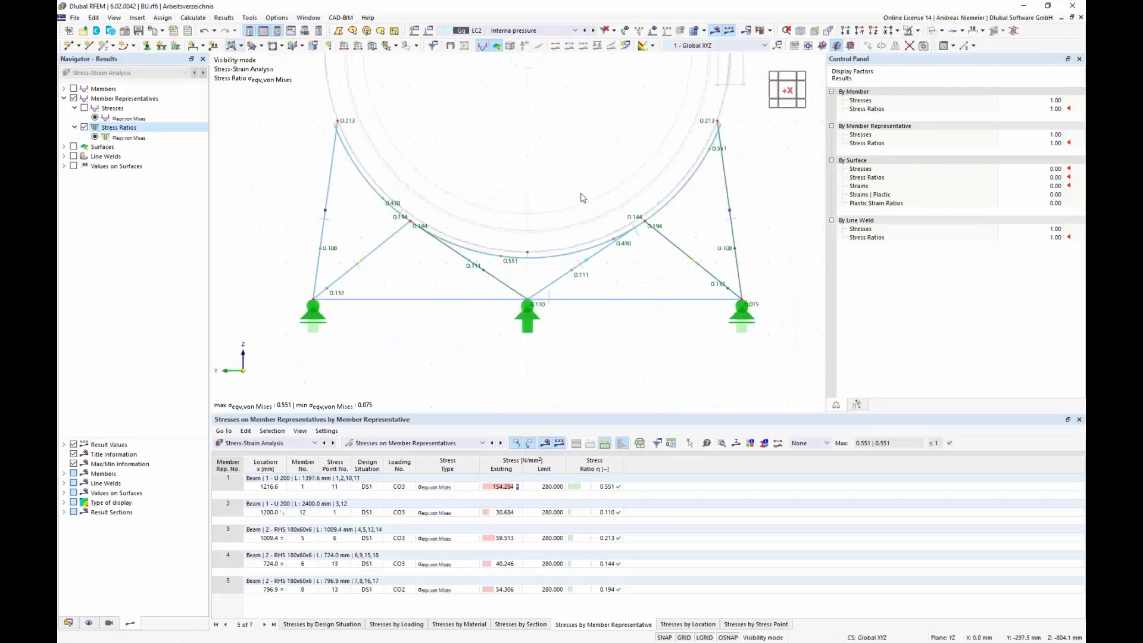
{"action": "left_click", "coordinate": [63, 473]}
{"action": "left_click", "coordinate": [84, 502]}
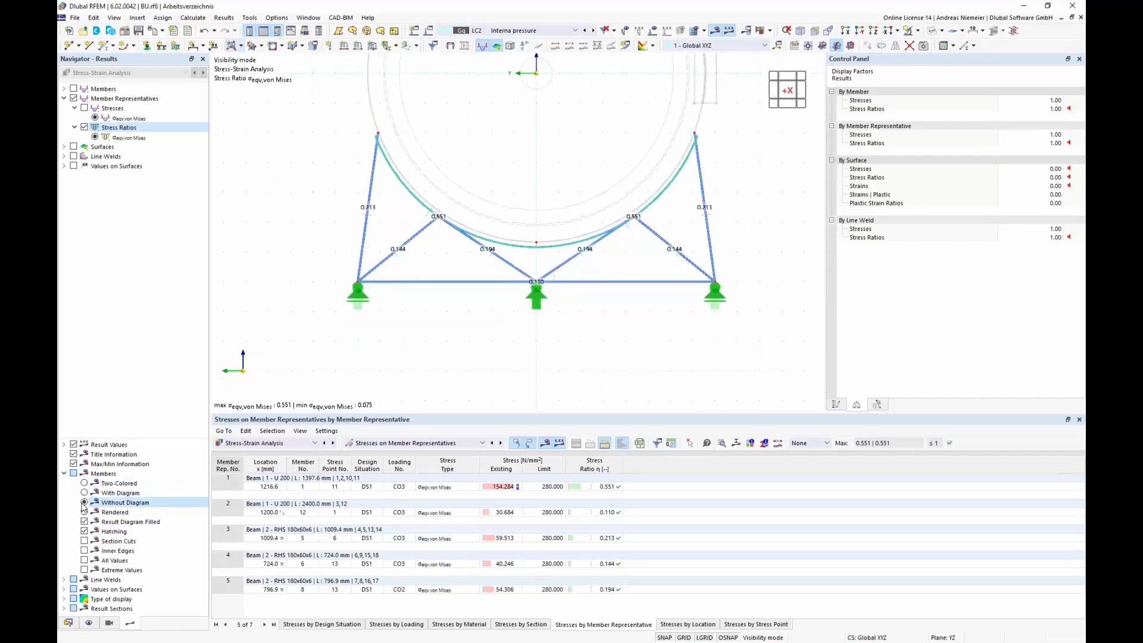
Step: Restrict the Basic Objects numbering to Member Representatives and send the frame's stress ratio graphic to the printout report at medium picture quality
{"action": "left_click", "coordinate": [87, 623]}
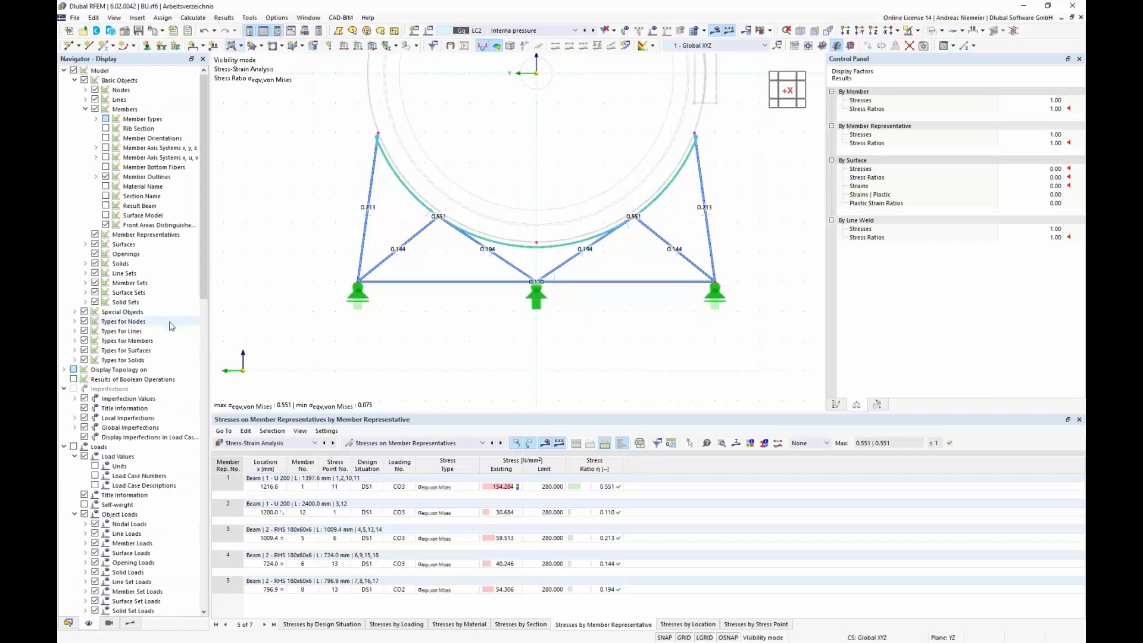
{"action": "scroll", "coordinate": [172, 348], "scroll_direction": "down", "scroll_amount": 10}
{"action": "left_click", "coordinate": [94, 553]}
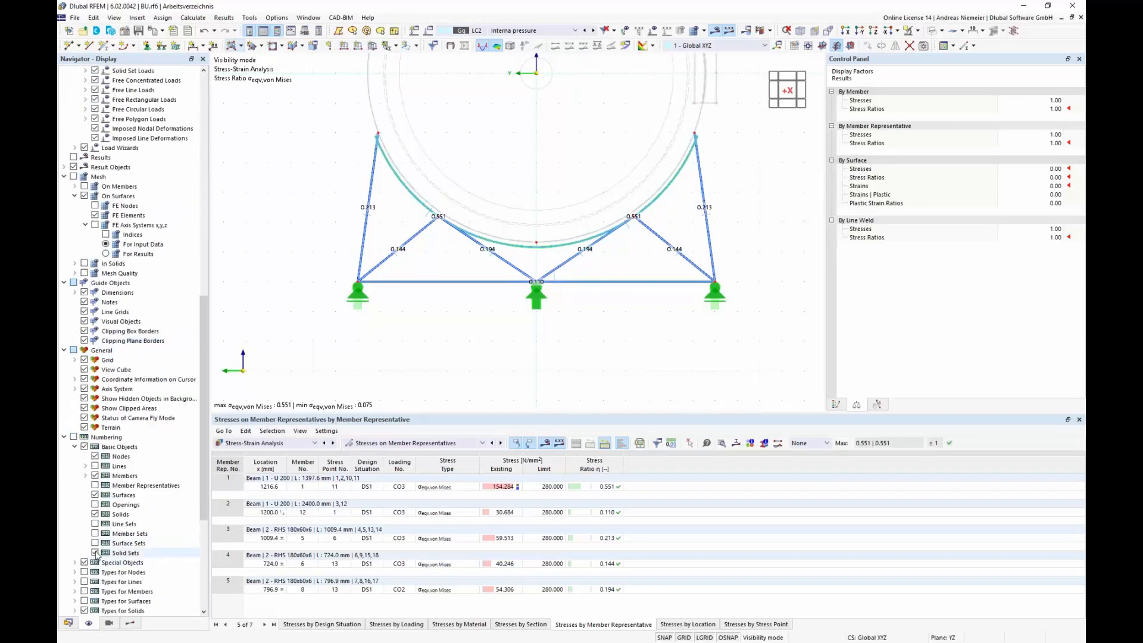
{"action": "left_click", "coordinate": [95, 513]}
{"action": "left_click", "coordinate": [94, 495]}
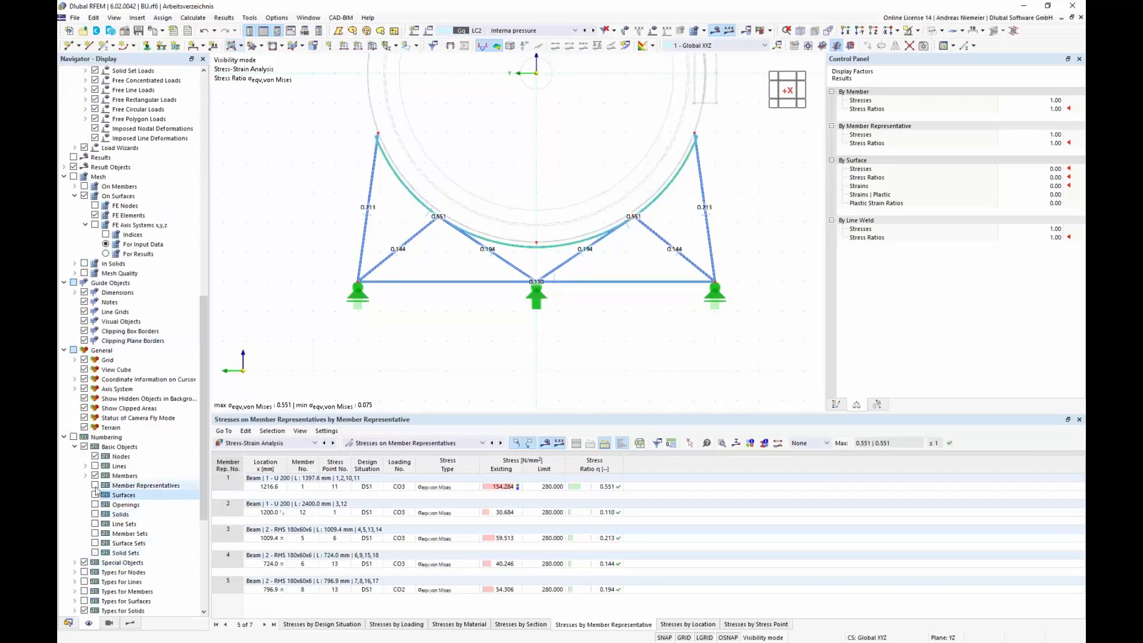
{"action": "left_click", "coordinate": [94, 485]}
{"action": "left_click", "coordinate": [95, 476]}
{"action": "left_click", "coordinate": [95, 456]}
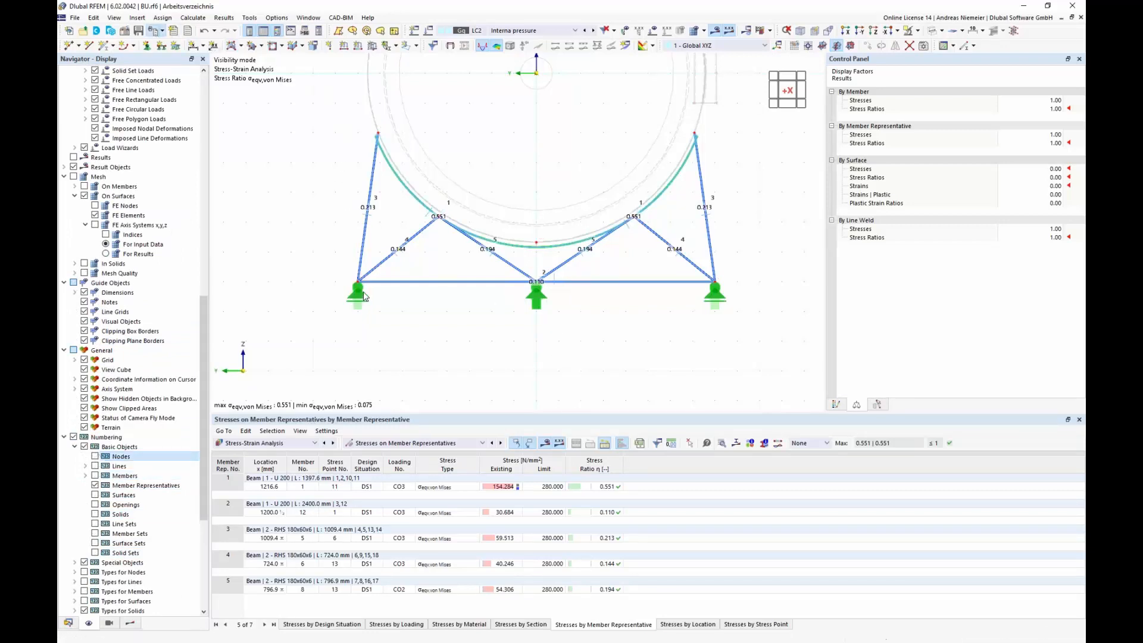
{"action": "left_click", "coordinate": [153, 30]}
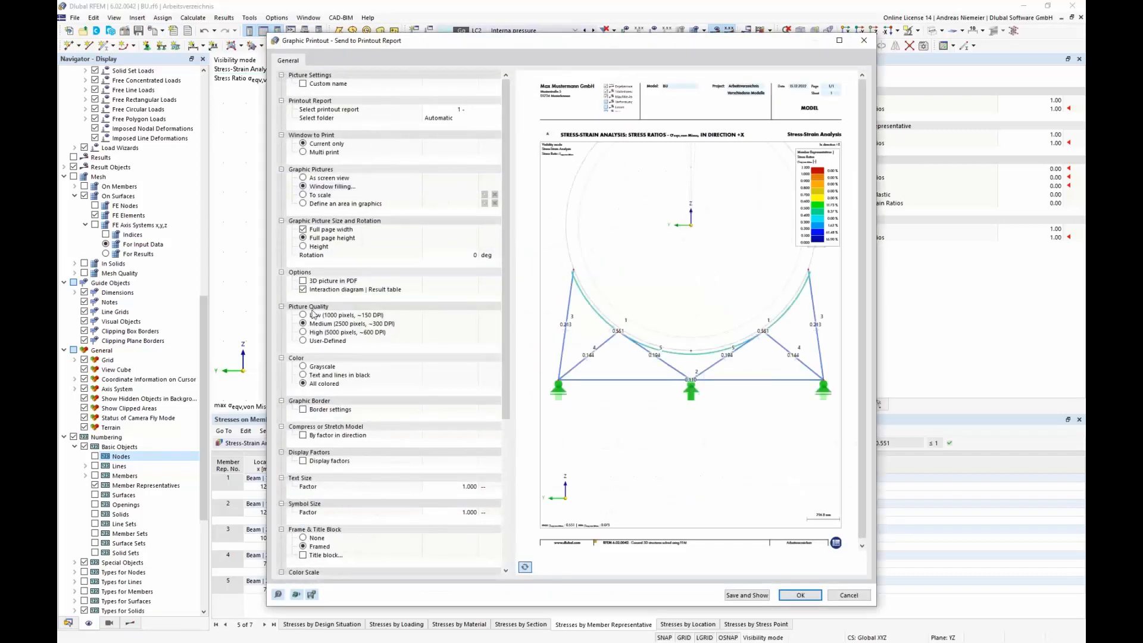
{"action": "left_click", "coordinate": [800, 594]}
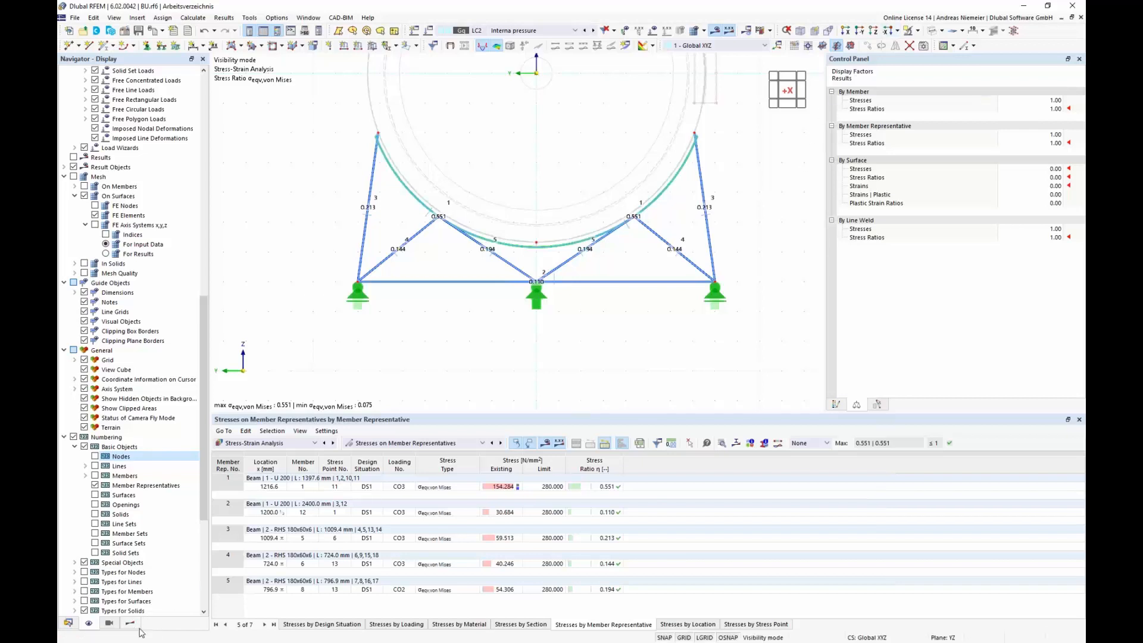
Step: Replace the member representative results with surface Stresses, shown only on the 1 - Vaulted Head surfaces in an isometric view
{"action": "left_click", "coordinate": [130, 622]}
{"action": "left_click", "coordinate": [74, 98]}
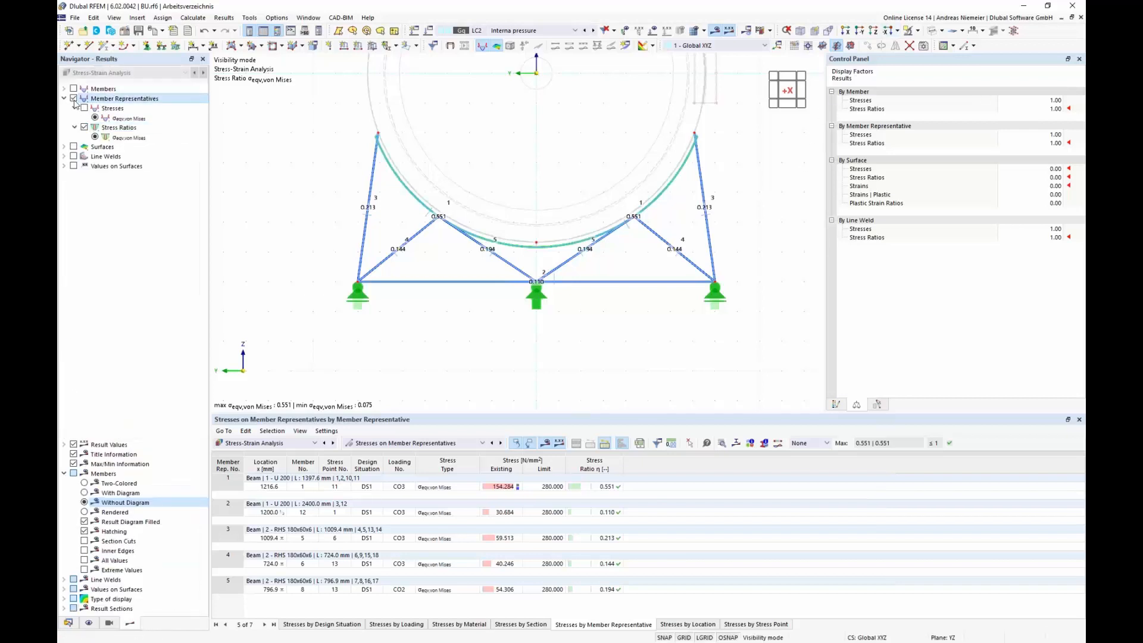
{"action": "left_click", "coordinate": [73, 147]}
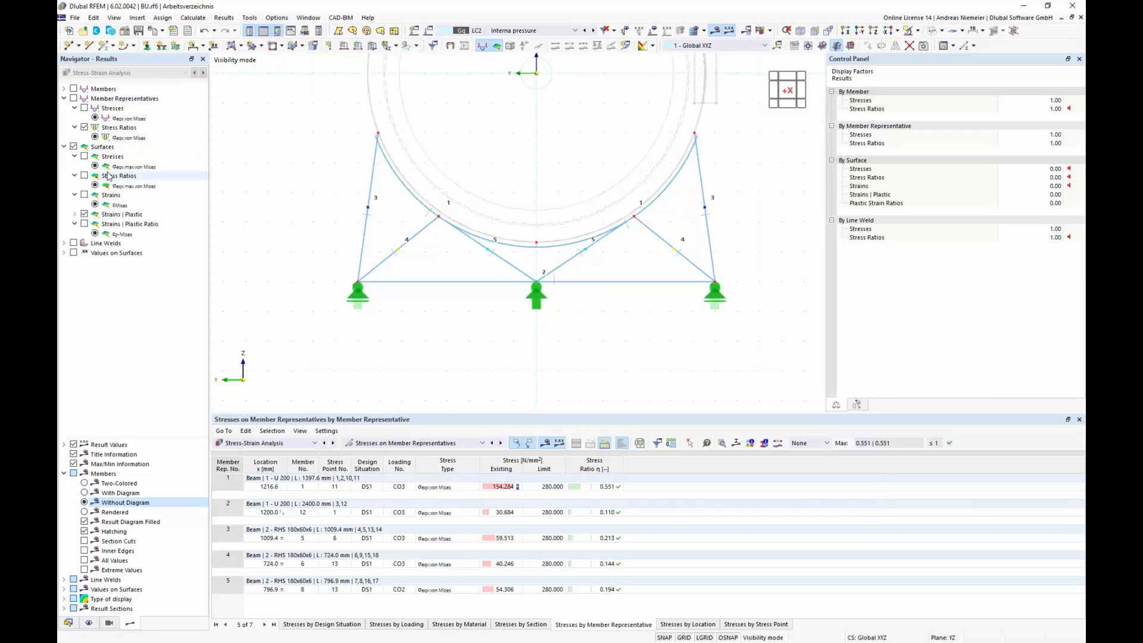
{"action": "left_click", "coordinate": [84, 157]}
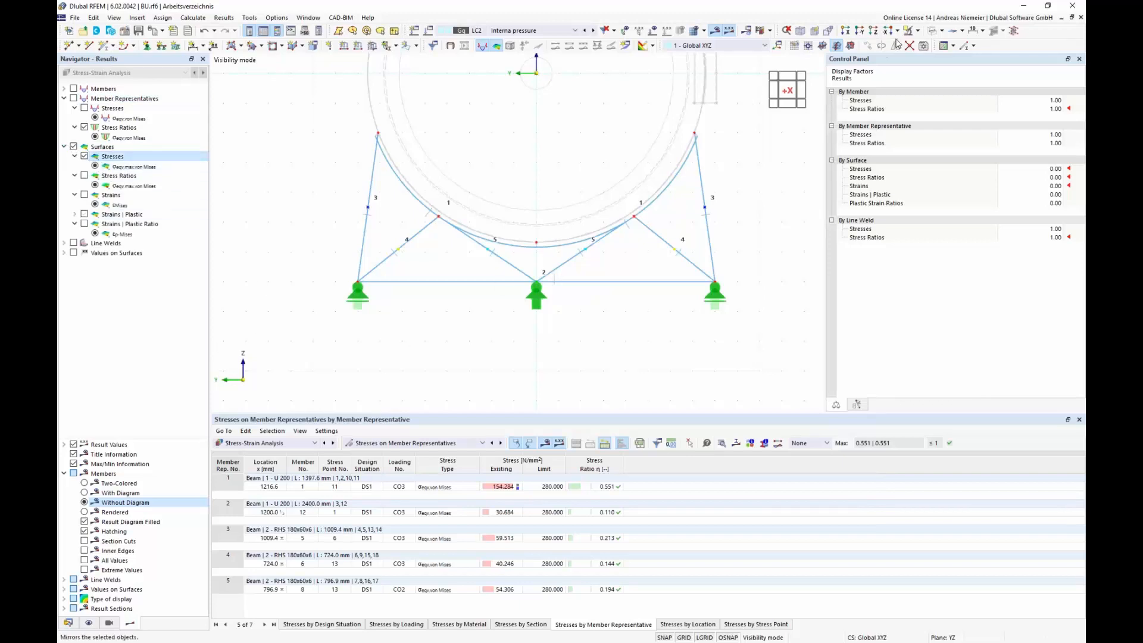
{"action": "left_click", "coordinate": [917, 31]}
{"action": "left_click", "coordinate": [947, 100]}
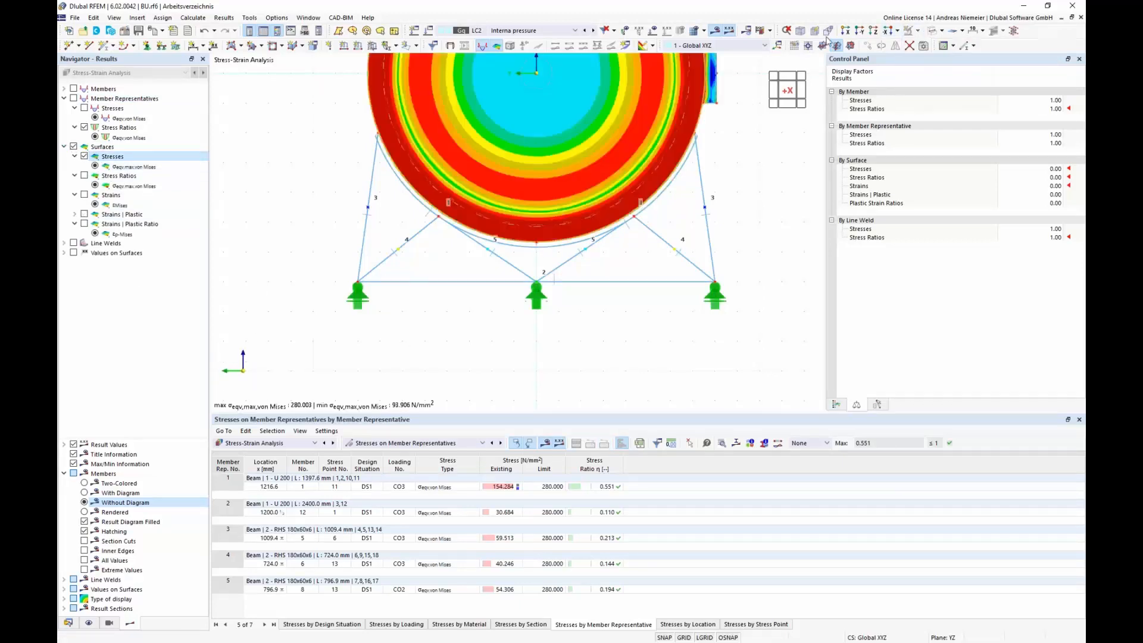
{"action": "left_click", "coordinate": [801, 31]}
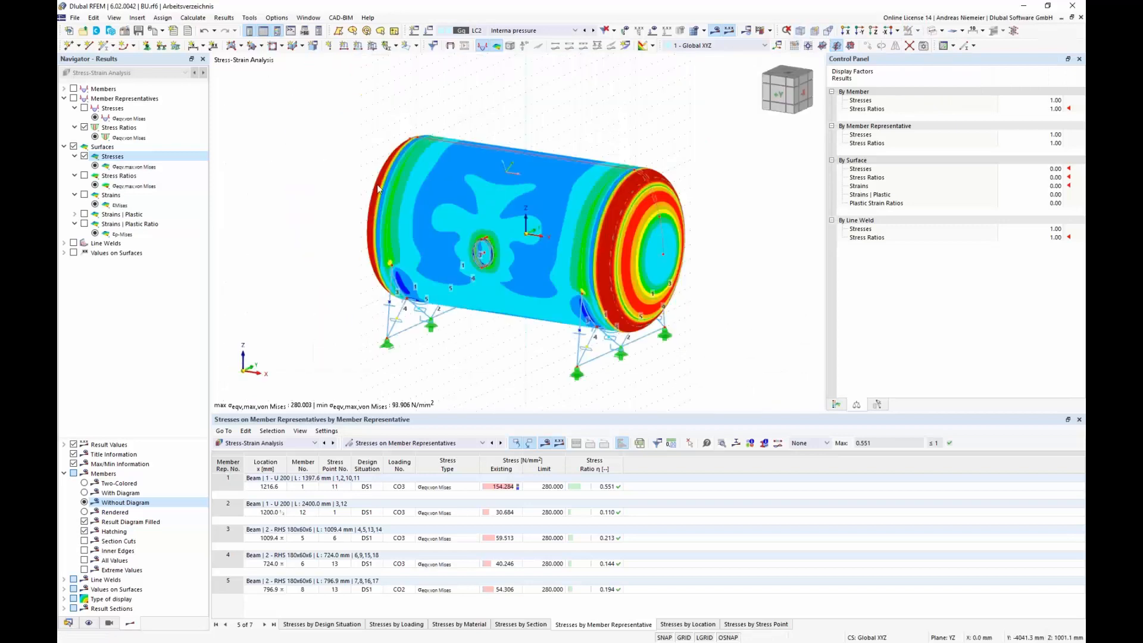
{"action": "left_click", "coordinate": [110, 624]}
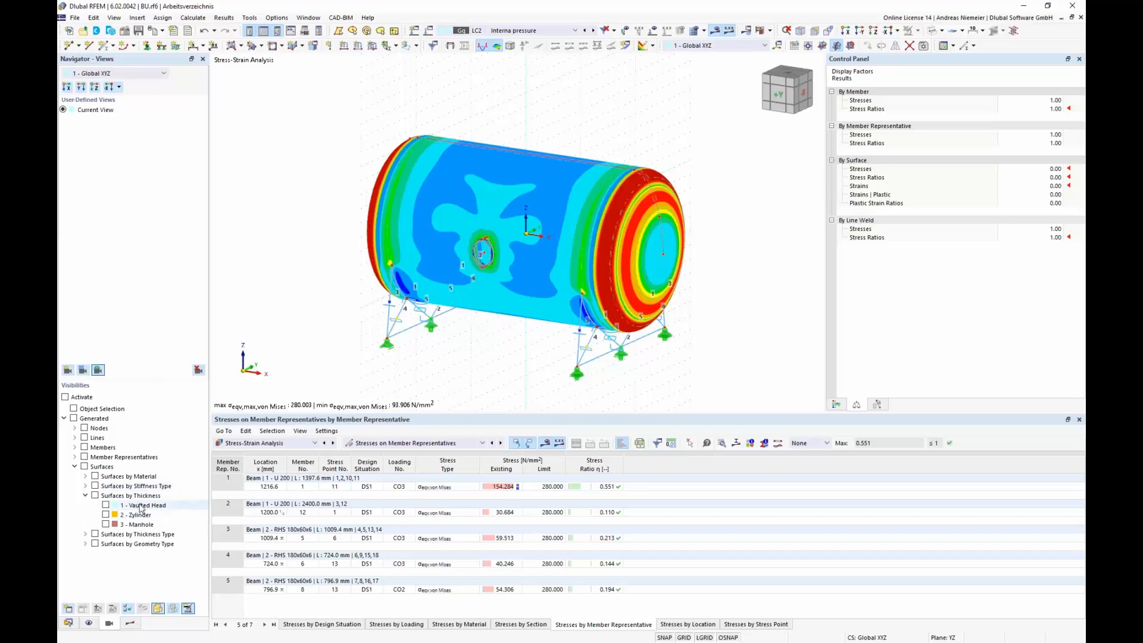
{"action": "left_click", "coordinate": [106, 506]}
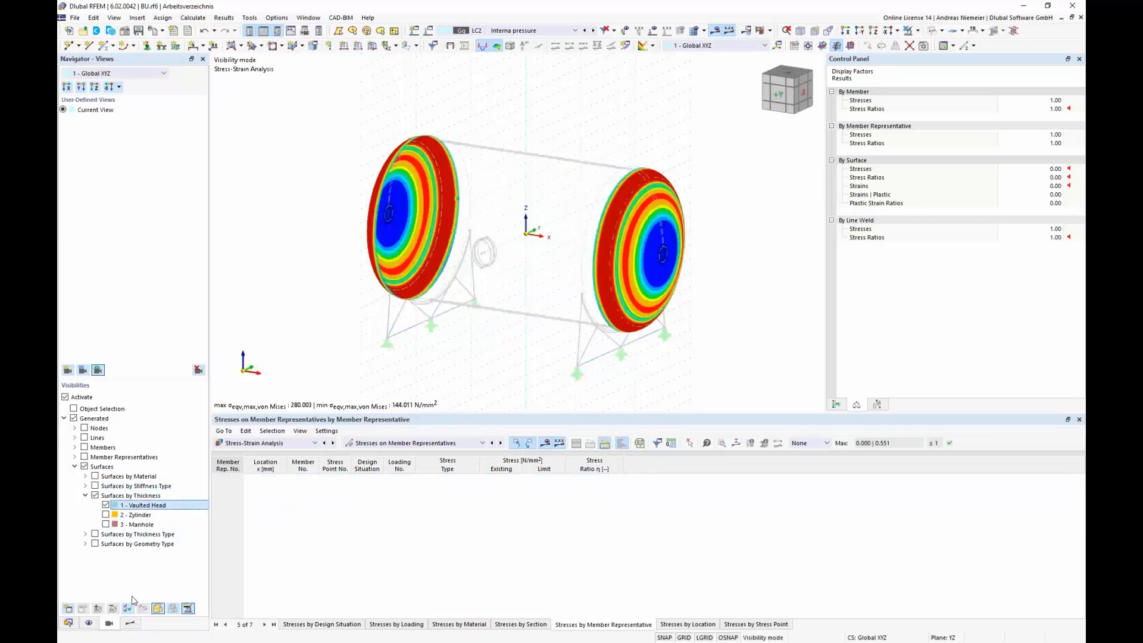
Step: Display values on surfaces limited to Extreme Values and send the vaulted head stress graphic to the printout report
{"action": "left_click", "coordinate": [130, 623]}
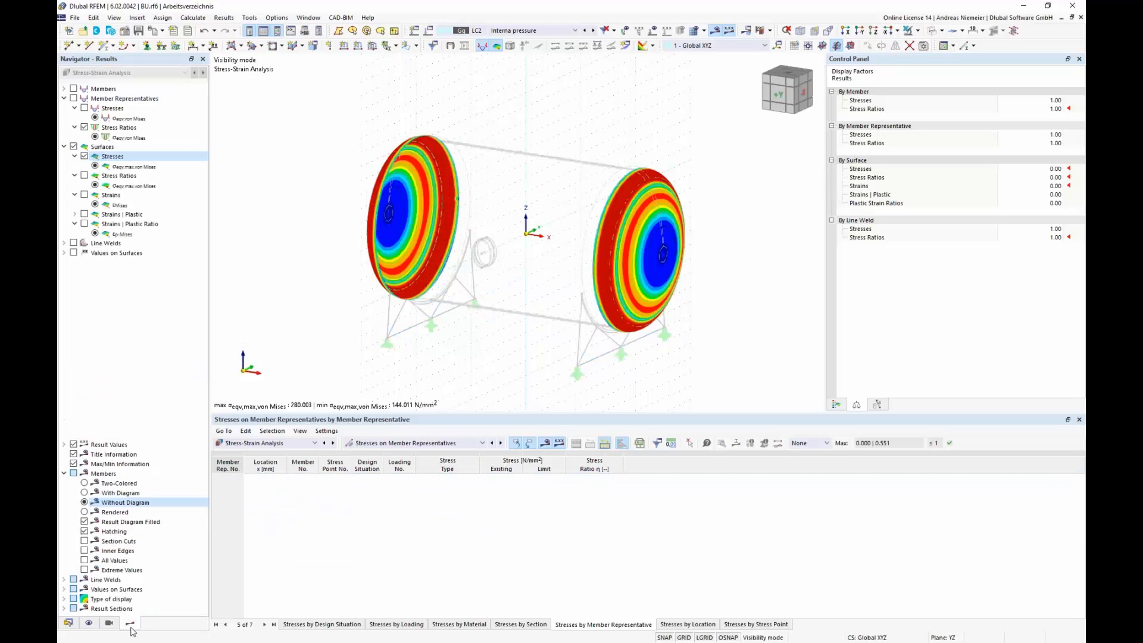
{"action": "left_click", "coordinate": [73, 252]}
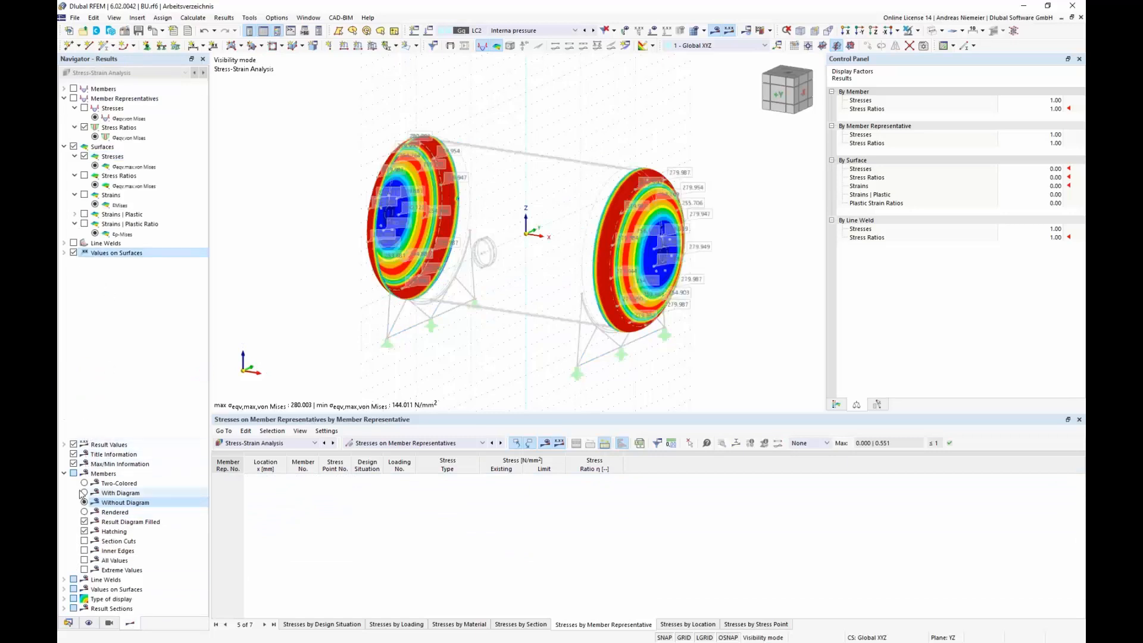
{"action": "left_click", "coordinate": [64, 473]}
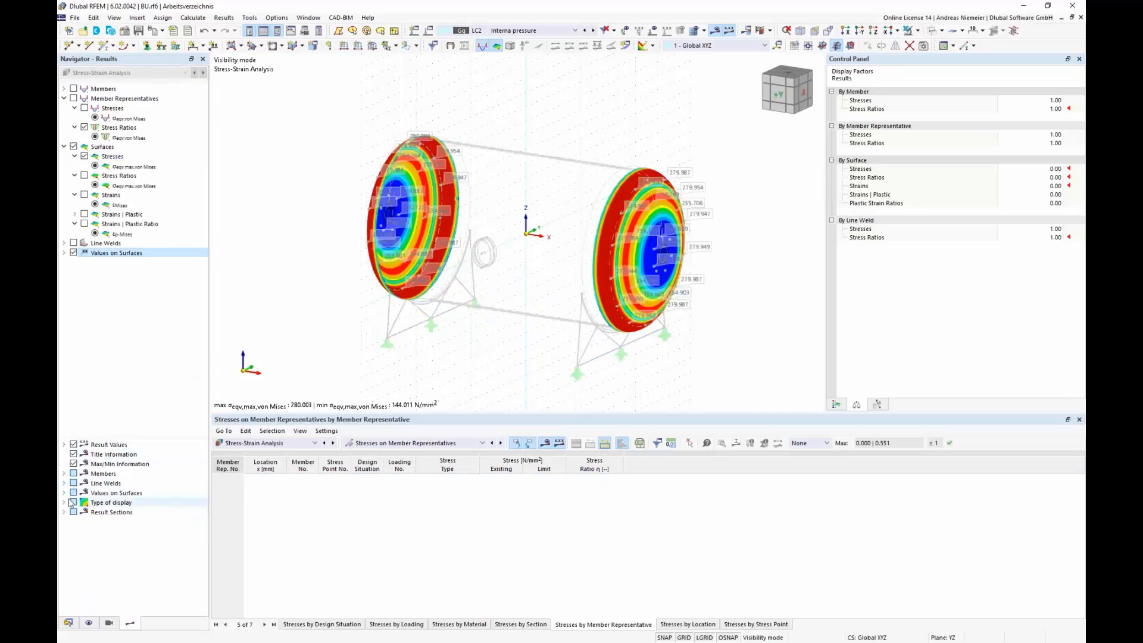
{"action": "left_click", "coordinate": [63, 493]}
{"action": "left_click", "coordinate": [84, 502]}
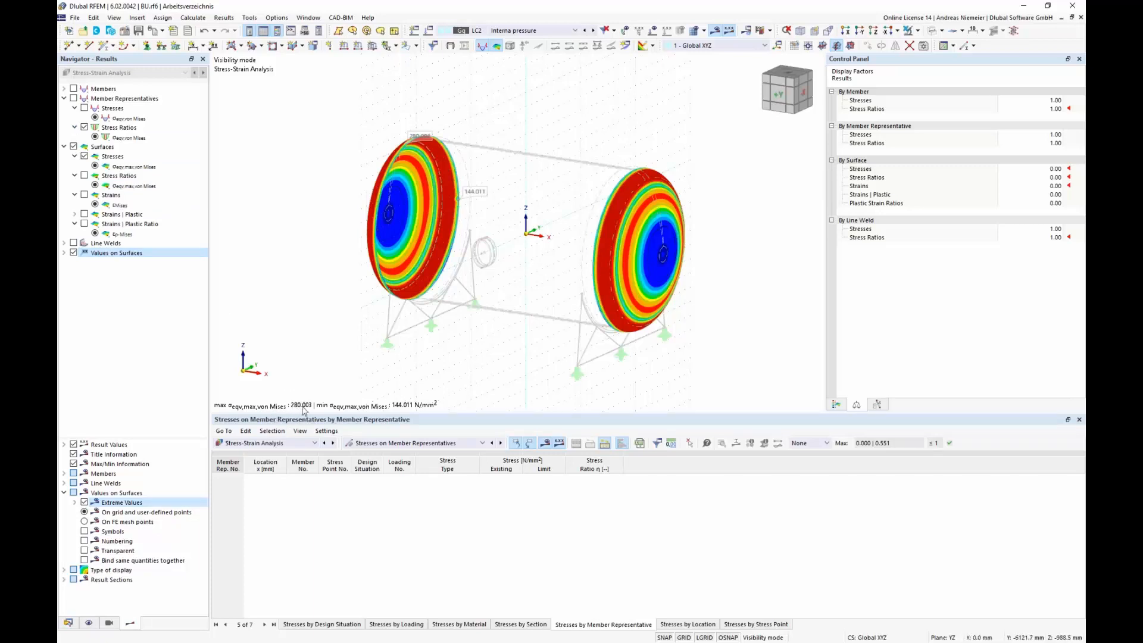
{"action": "left_click", "coordinate": [155, 35]}
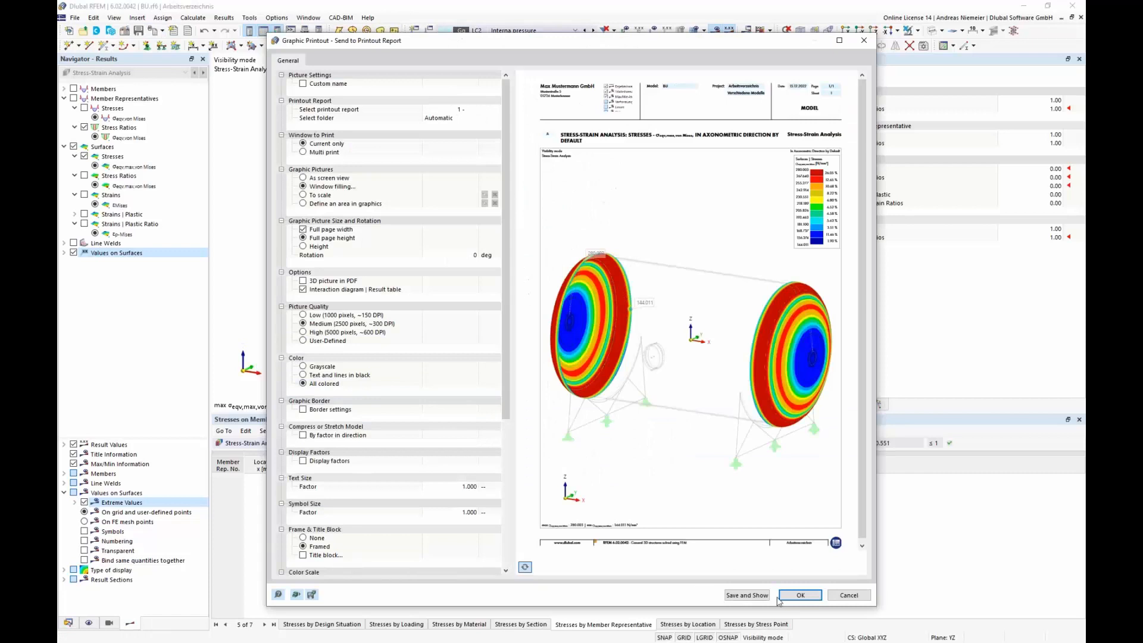
{"action": "left_click", "coordinate": [799, 595]}
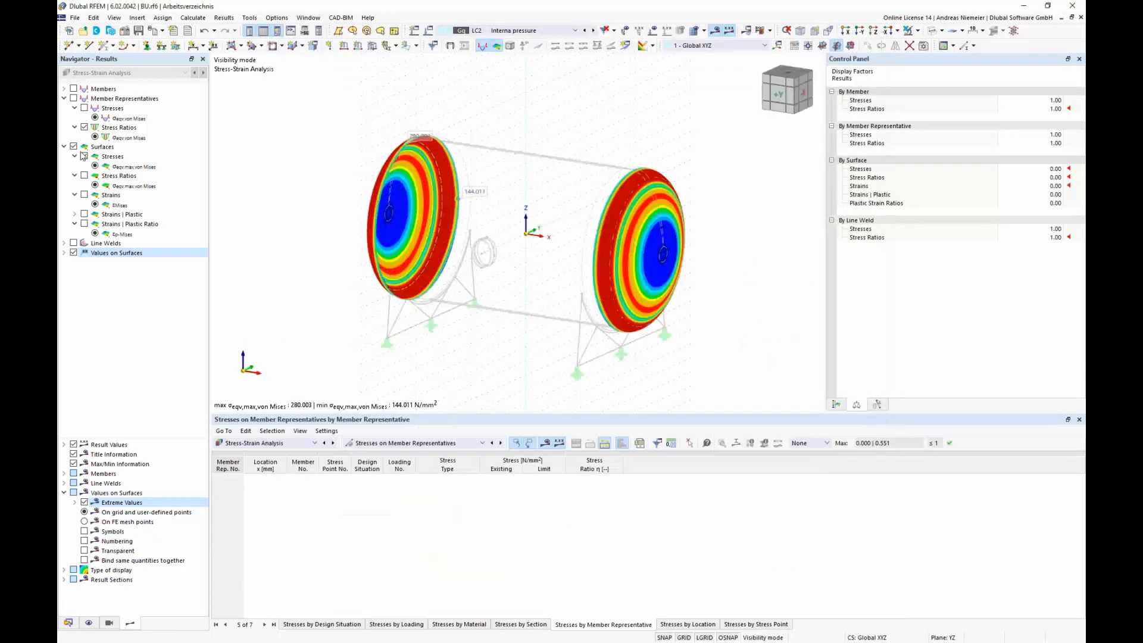
Step: Switch the vaulted heads' surface results to Strains and send the graphic to the printout report
{"action": "left_click", "coordinate": [84, 156]}
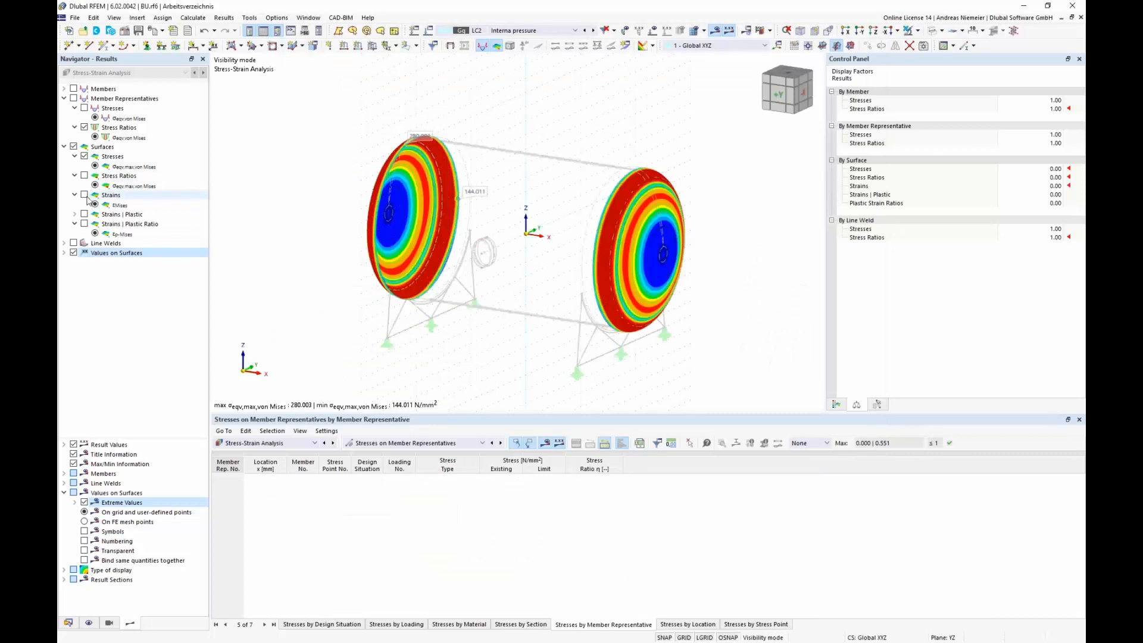
{"action": "left_click", "coordinate": [84, 194]}
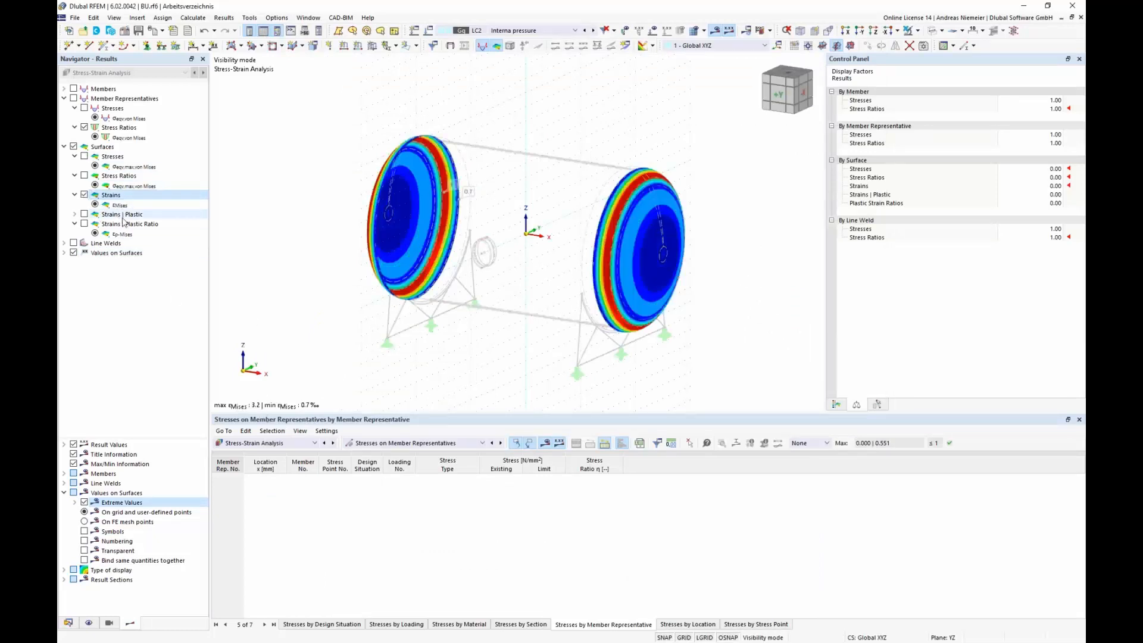
{"action": "left_click", "coordinate": [151, 33]}
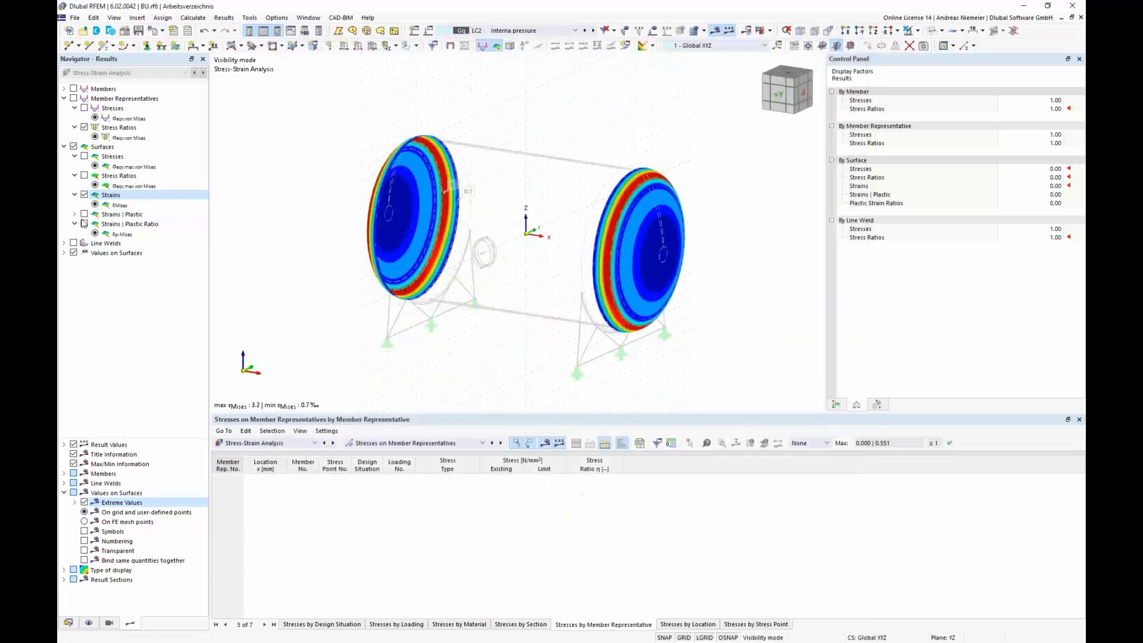
Step: Display the surface Strains | Plastic Ratio on the vaulted heads and send the graphic to the printout report
{"action": "left_click", "coordinate": [84, 224]}
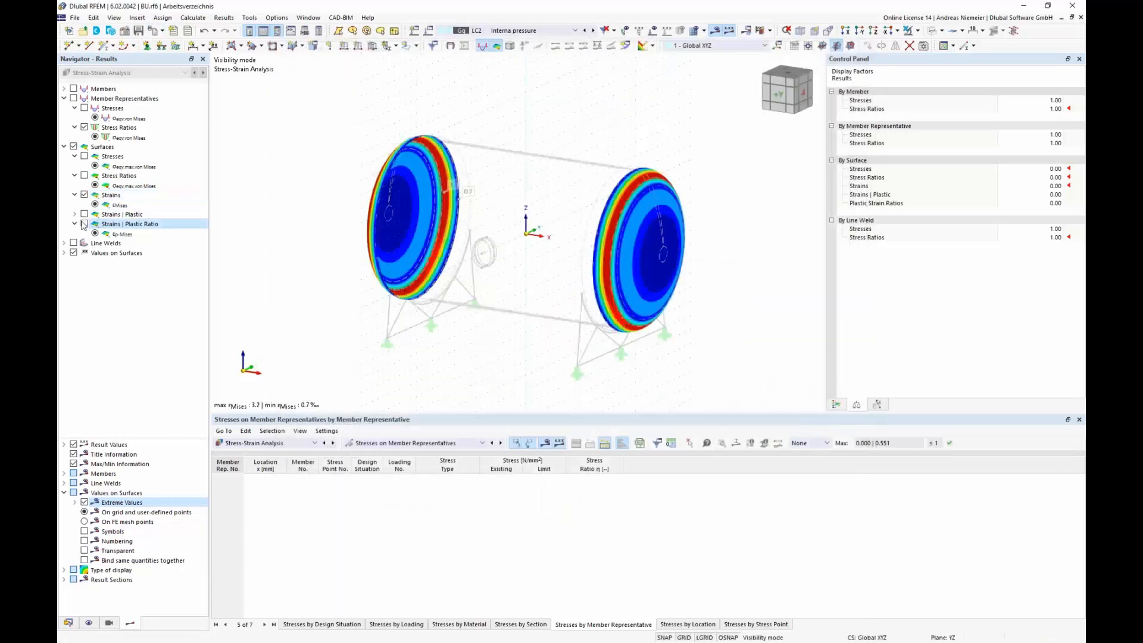
{"action": "left_click", "coordinate": [155, 31]}
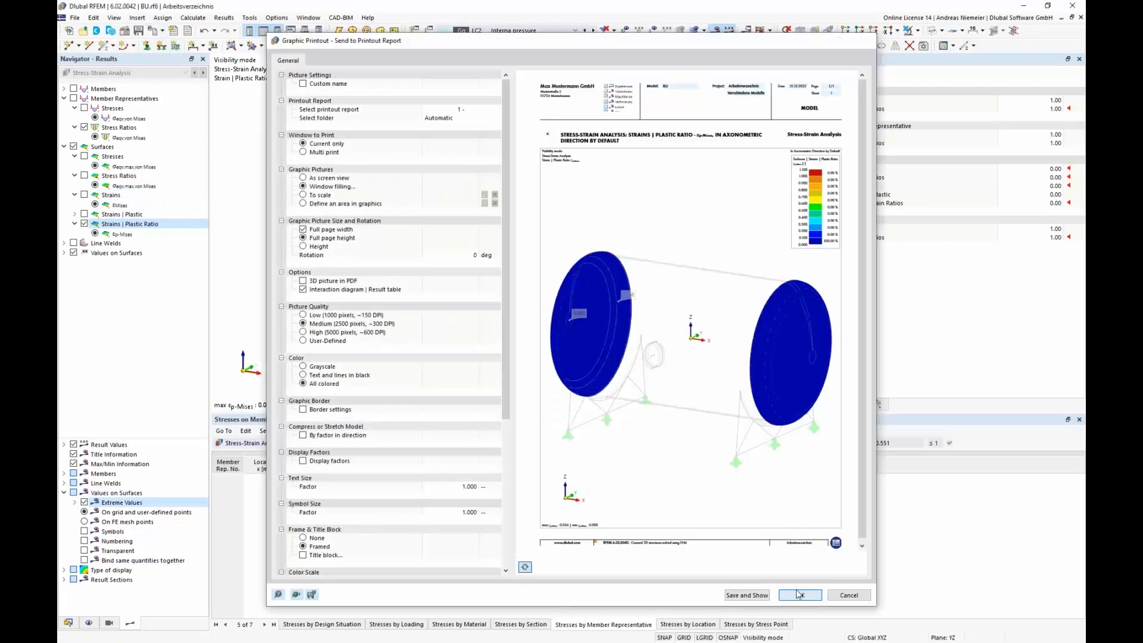
{"action": "left_click", "coordinate": [798, 594]}
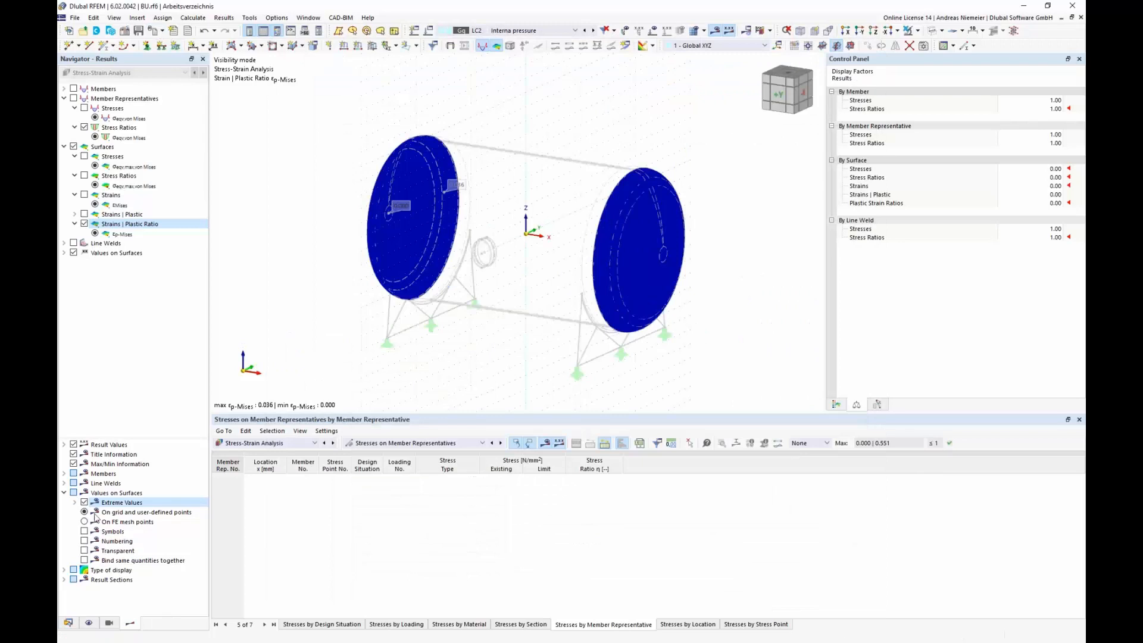
Step: Show only the 2 - Zylinder surfaces in place of the vaulted heads and display their surface Stresses
{"action": "left_click", "coordinate": [109, 623]}
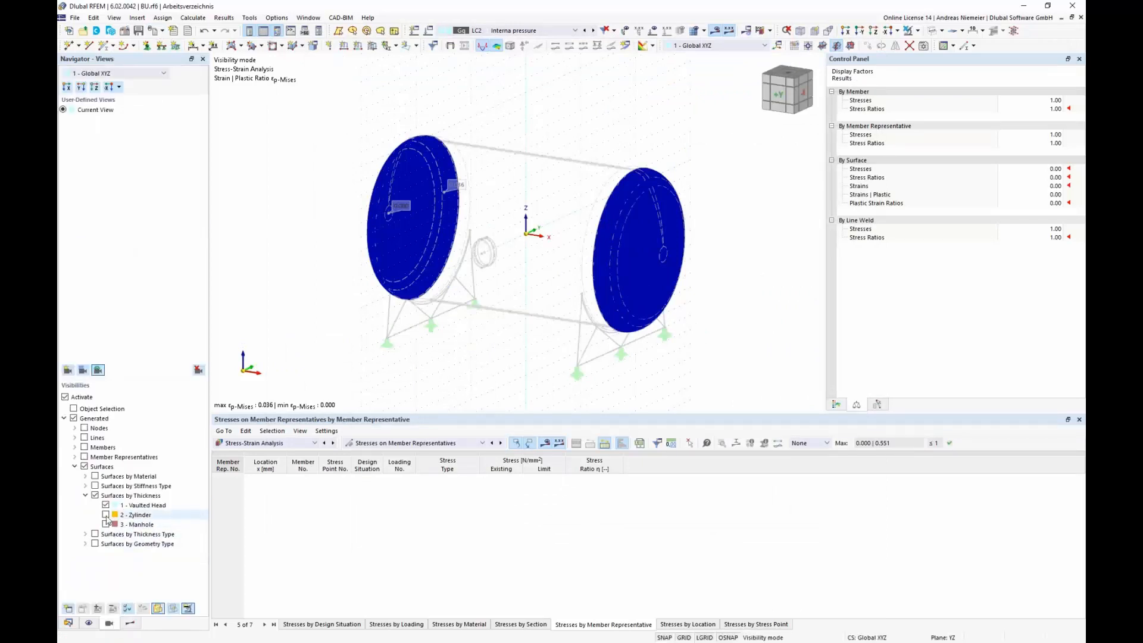
{"action": "left_click", "coordinate": [106, 513]}
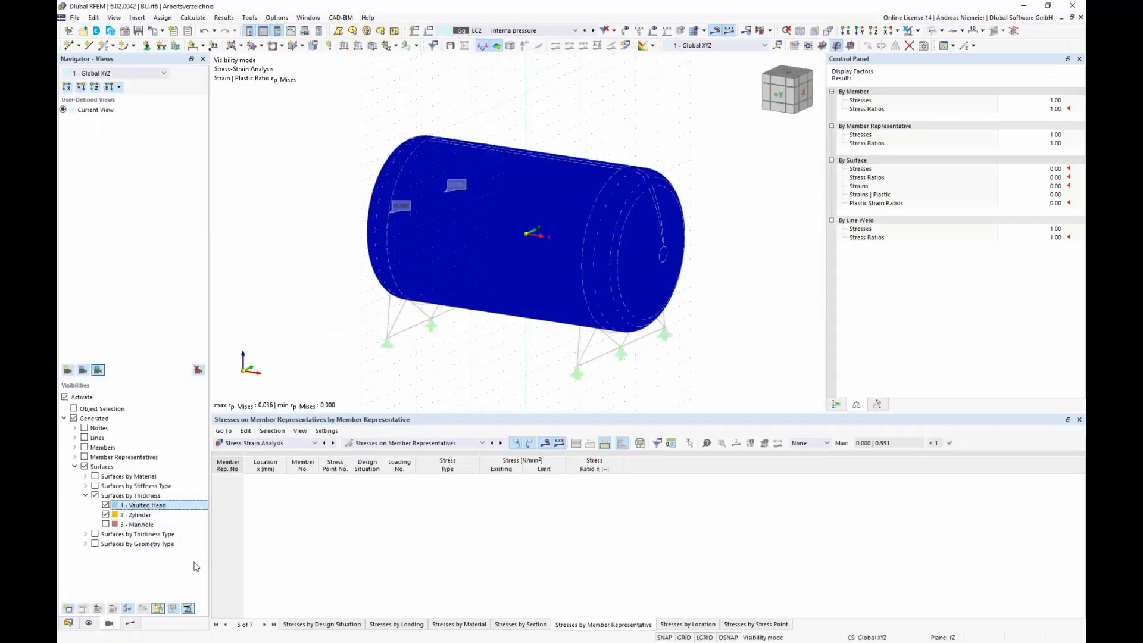
{"action": "left_click", "coordinate": [129, 623]}
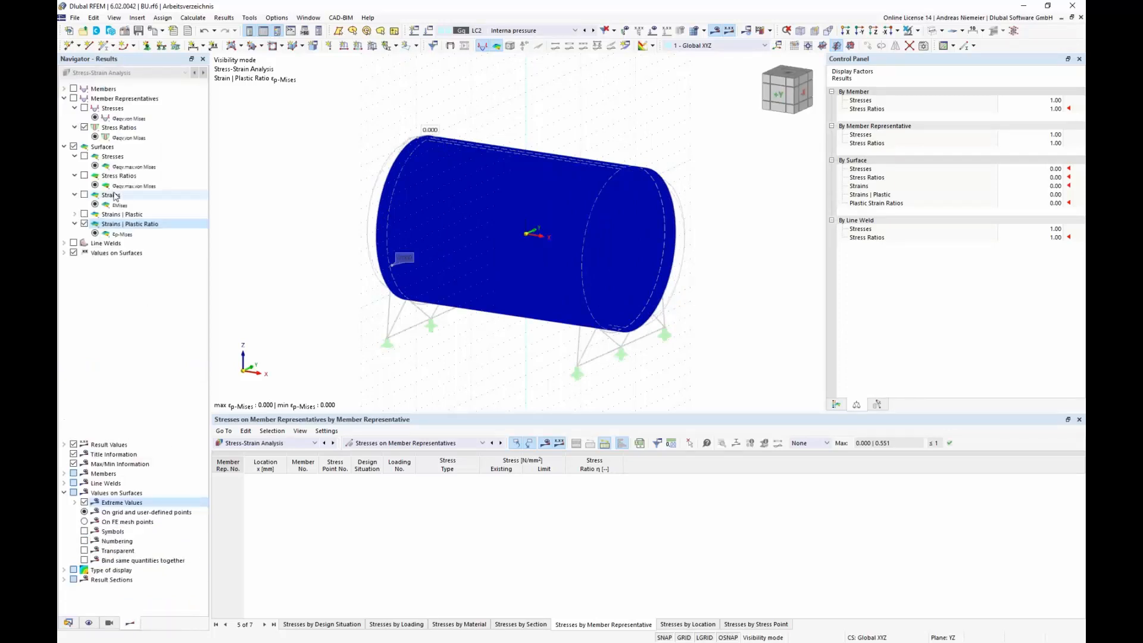
{"action": "left_click", "coordinate": [84, 158]}
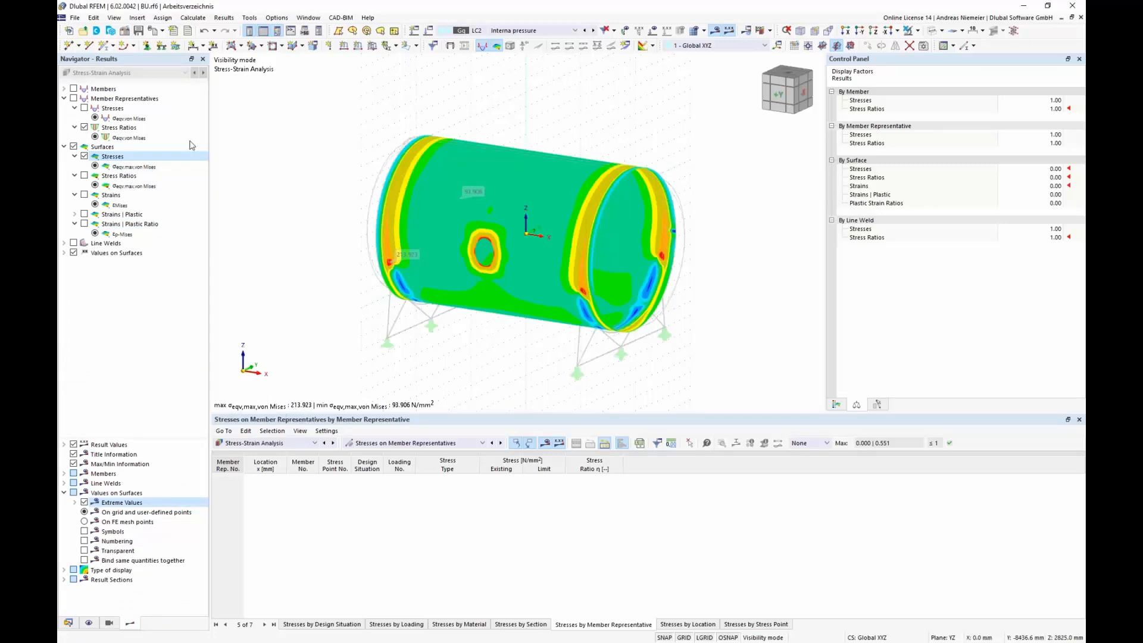
Step: Send the cylinder's stress graphic to the printout report with the 3D picture in PDF option enabled
{"action": "left_click", "coordinate": [156, 36]}
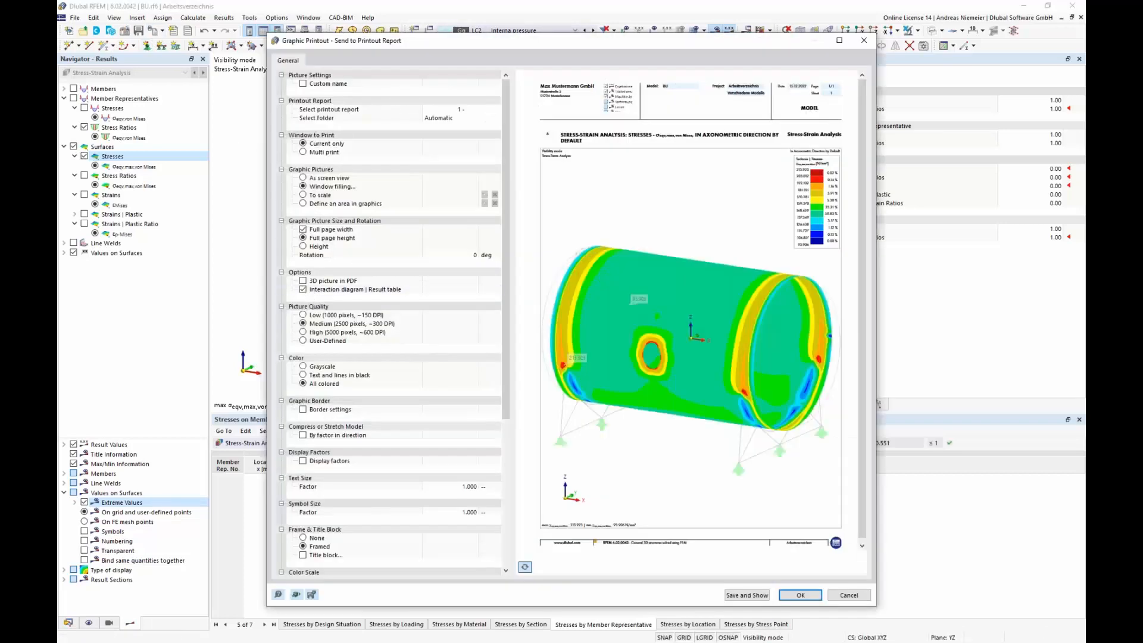
{"action": "left_click", "coordinate": [307, 281]}
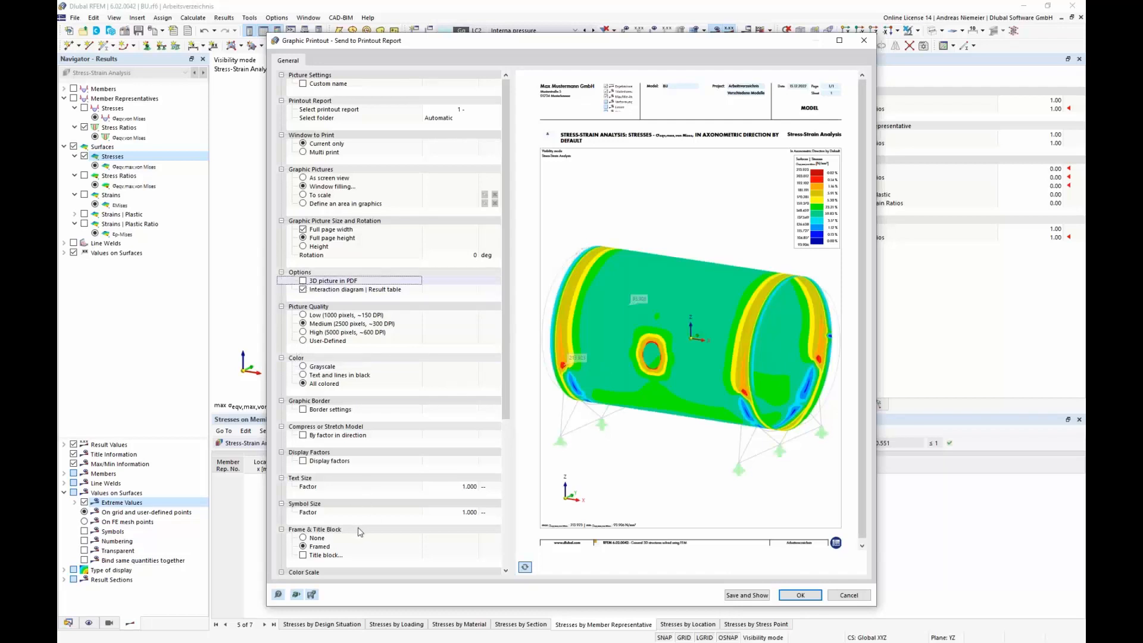
{"action": "key", "text": "space"}
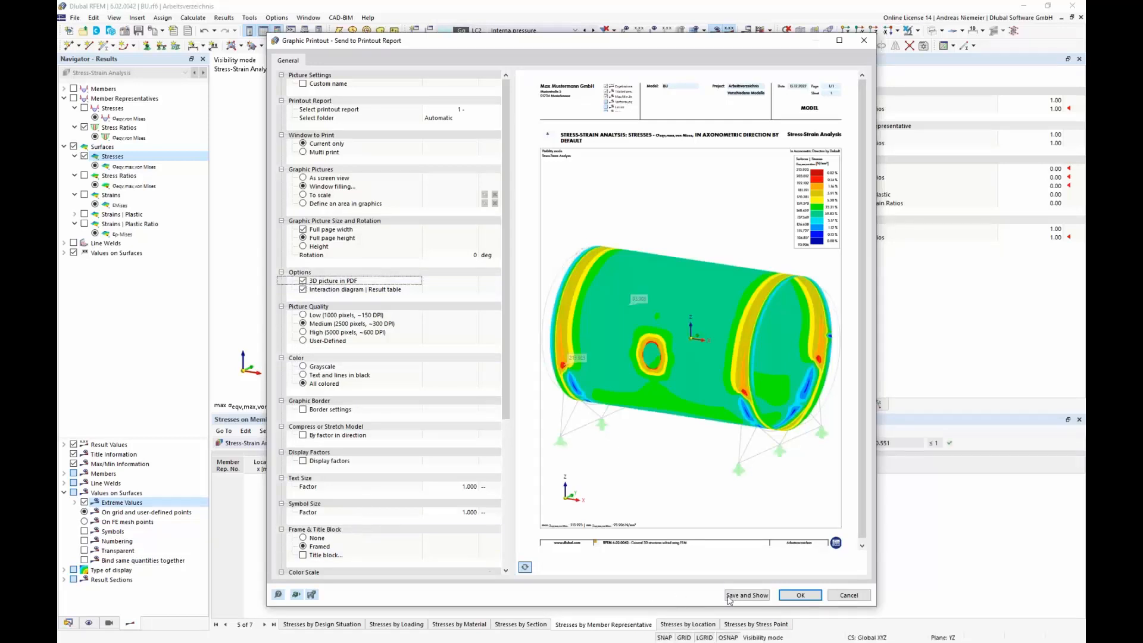
{"action": "left_click", "coordinate": [800, 595]}
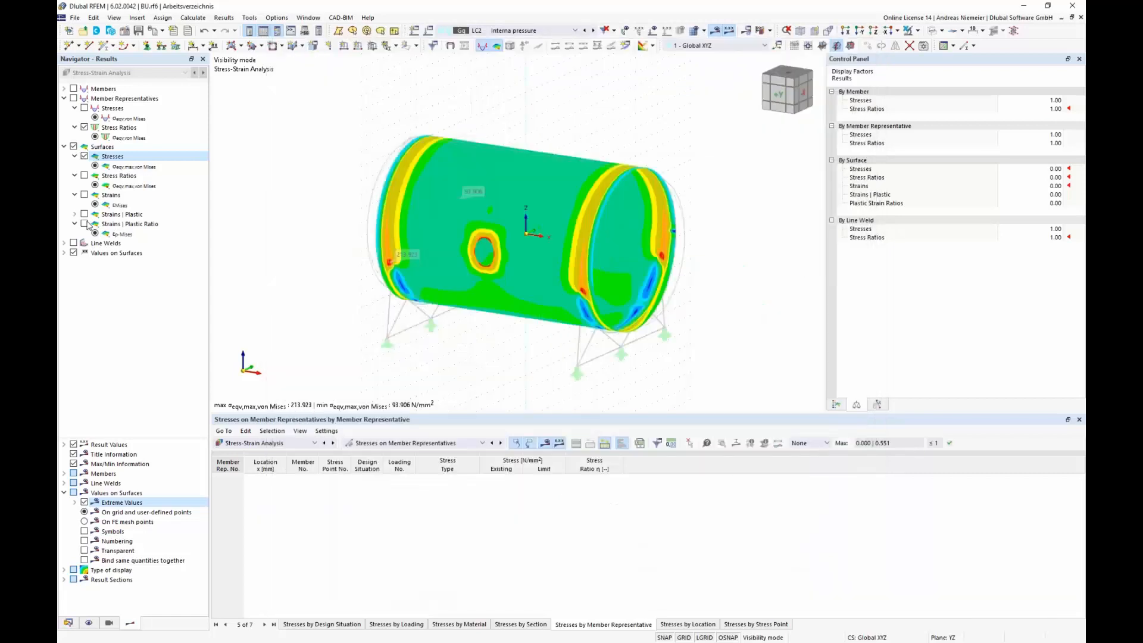
Step: Display the cylinder's surface Stress Ratios, send the graphic to the printout report as a 3D picture, and show the report
{"action": "left_click", "coordinate": [84, 176]}
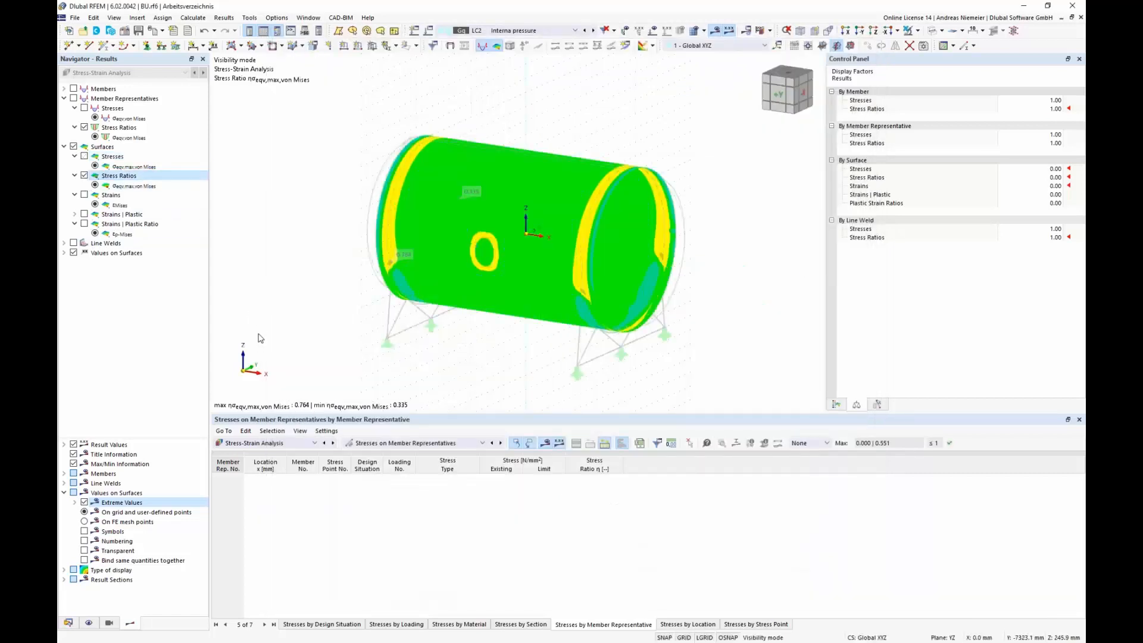
{"action": "left_click", "coordinate": [153, 33]}
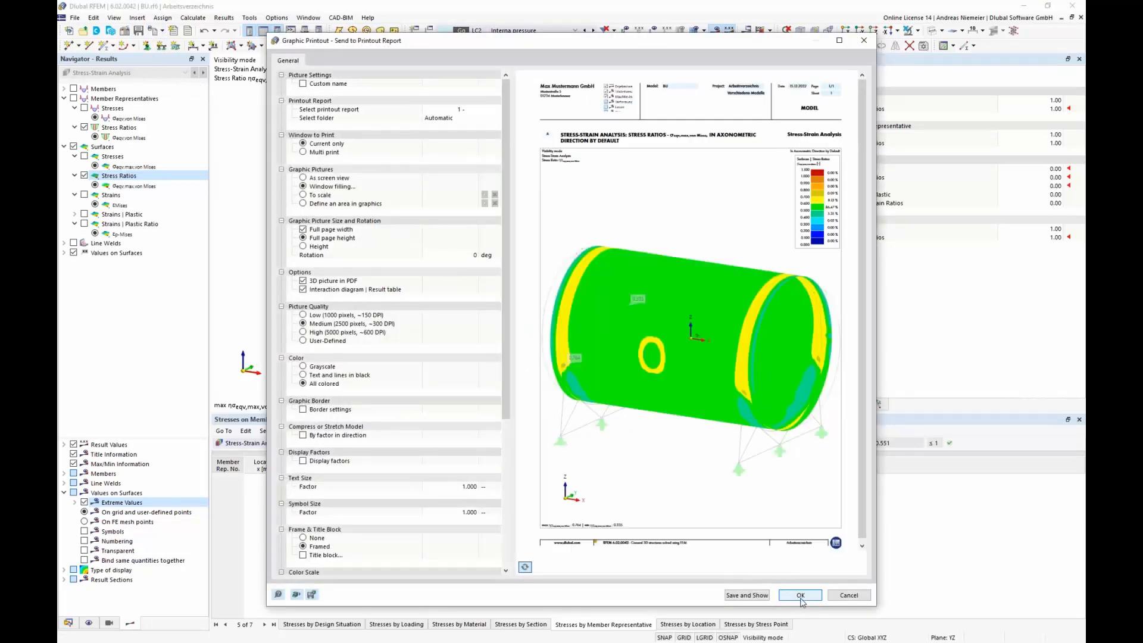
{"action": "left_click", "coordinate": [802, 595]}
{"action": "left_click", "coordinate": [745, 595]}
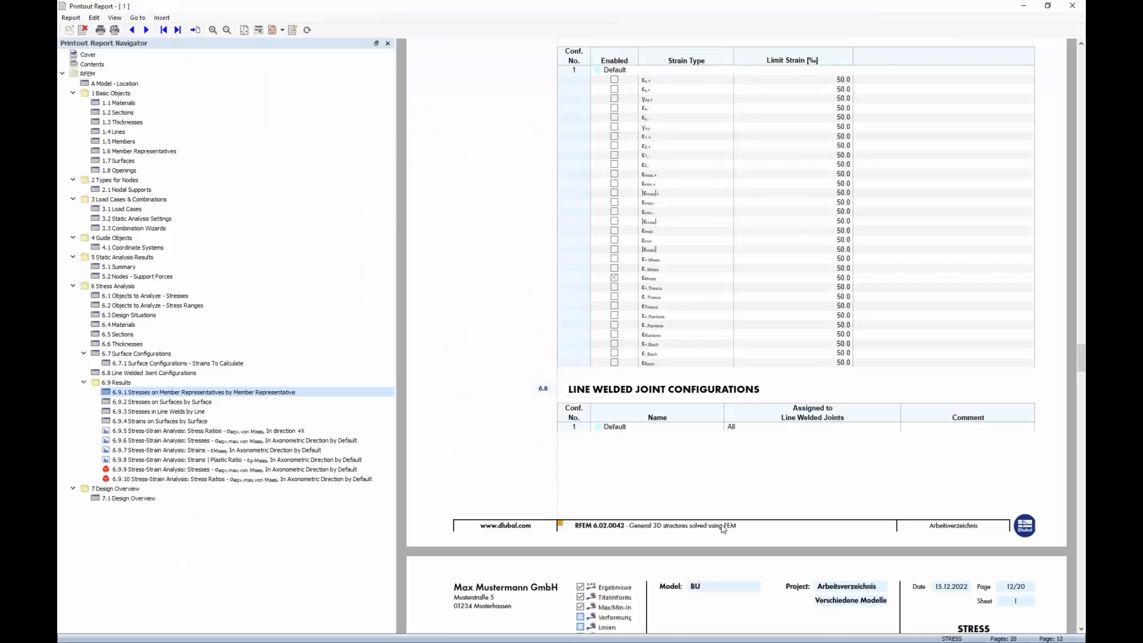
Step: Review the vaulted head and cylinder stress and strain graphics in the report, viewing the cylinder stress graphic as a whole page
{"action": "left_click", "coordinate": [150, 441]}
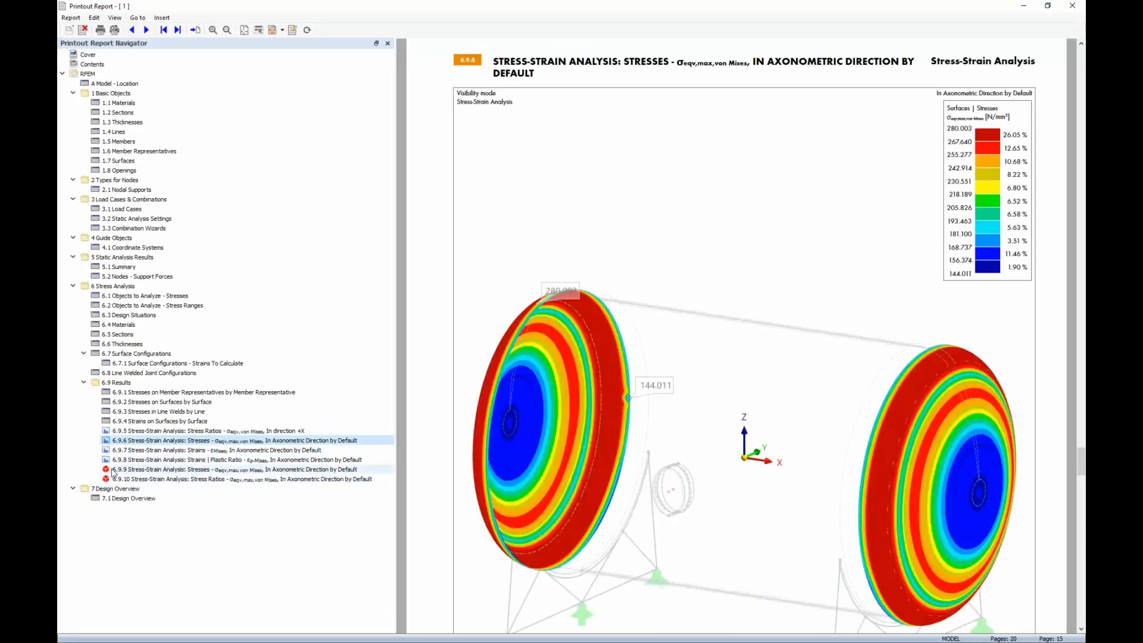
{"action": "left_click", "coordinate": [114, 470]}
{"action": "scroll", "coordinate": [686, 330], "scroll_direction": "down", "scroll_amount": 4}
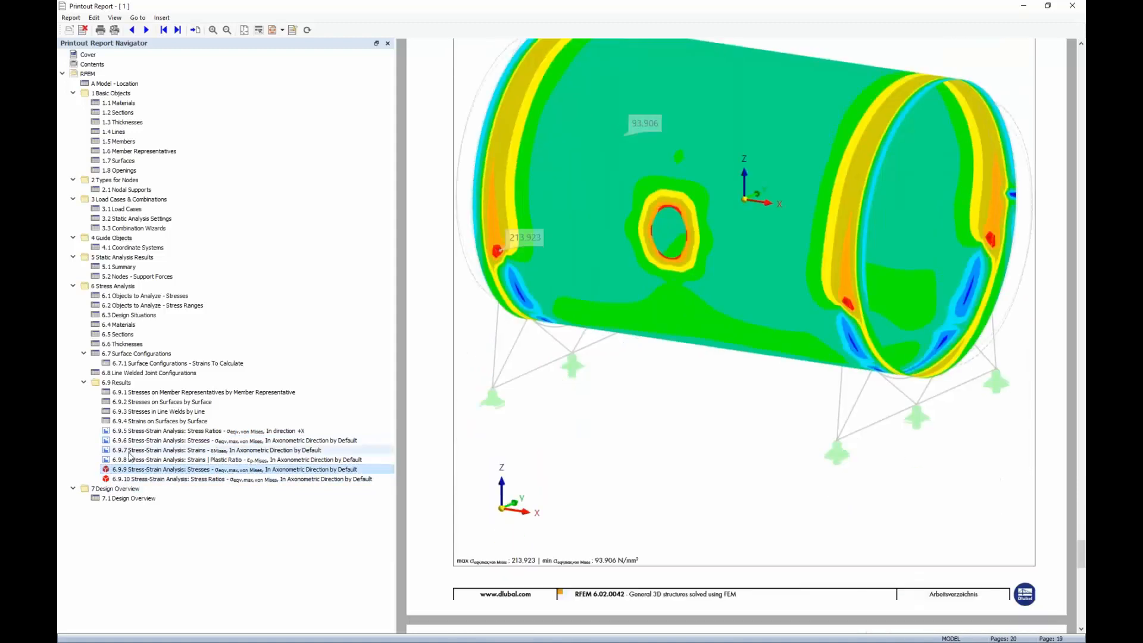
{"action": "left_click", "coordinate": [129, 454]}
{"action": "scroll", "coordinate": [532, 355], "scroll_direction": "down", "scroll_amount": 3}
{"action": "scroll", "coordinate": [540, 324], "scroll_direction": "up", "scroll_amount": 5}
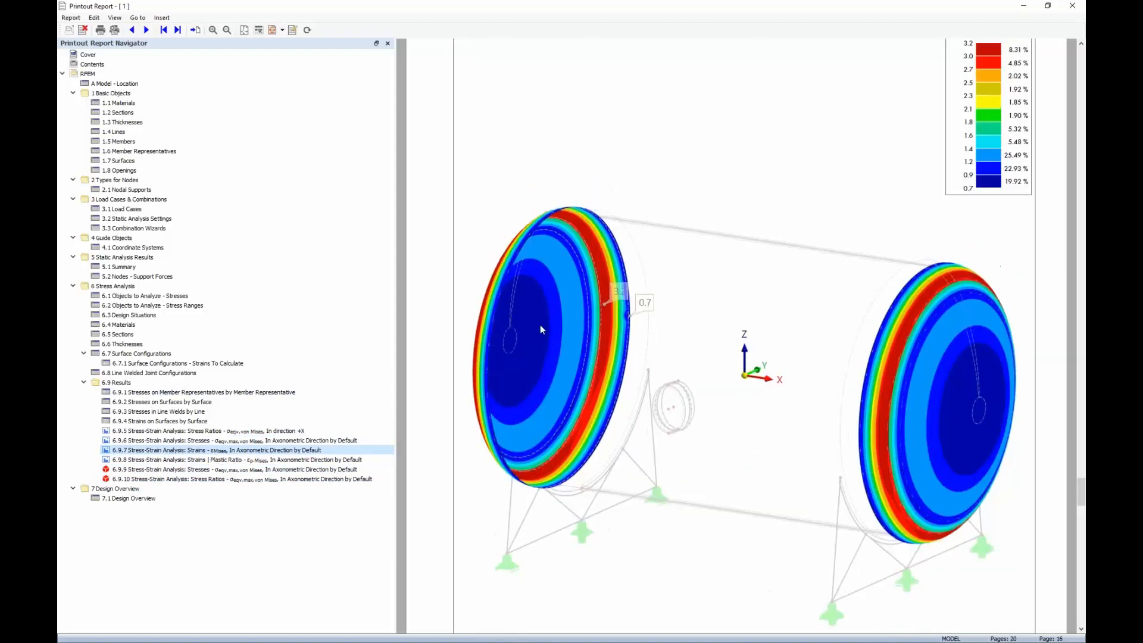
{"action": "left_click", "coordinate": [245, 30]}
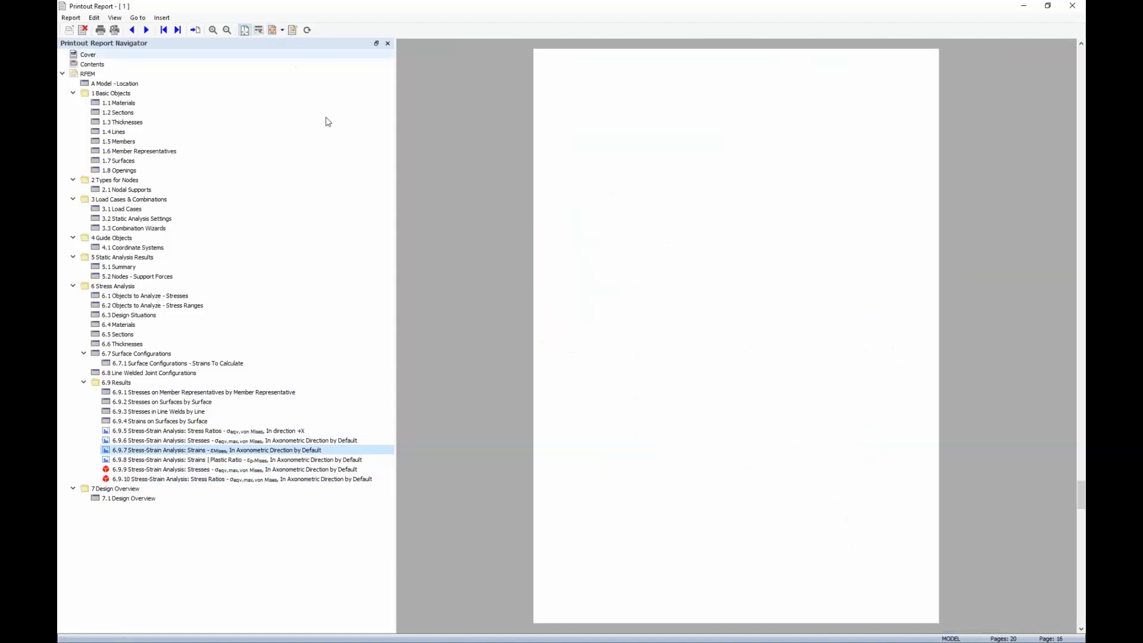
{"action": "left_click", "coordinate": [158, 468]}
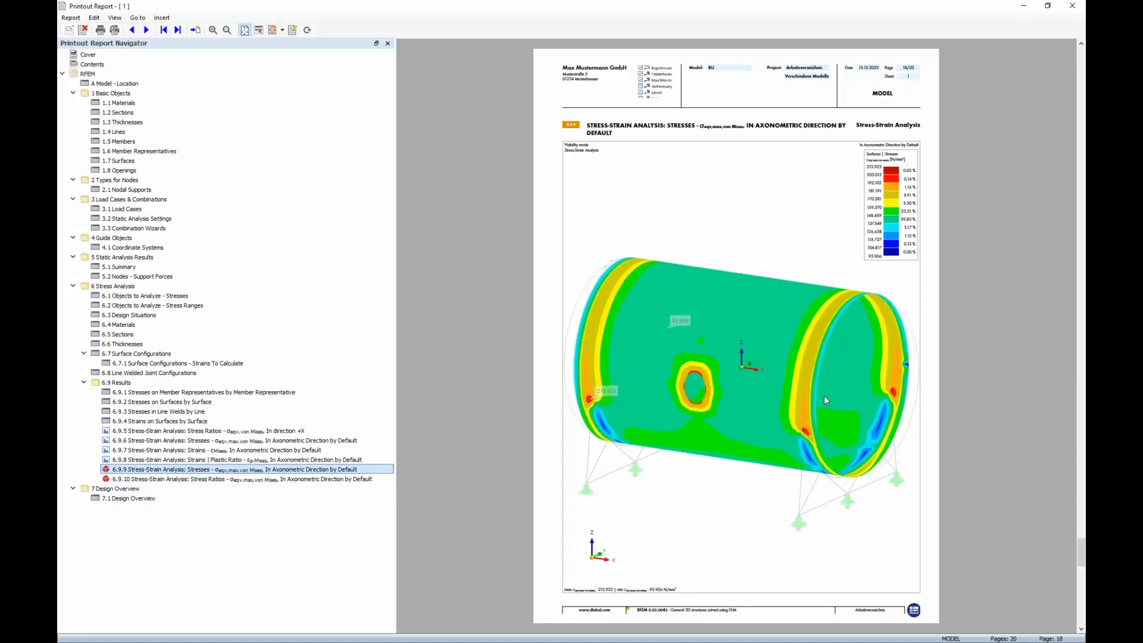
Step: Export the printout report to the Desktop as a PDF file named P and open the exported file
{"action": "left_click", "coordinate": [70, 17]}
{"action": "left_click", "coordinate": [108, 86]}
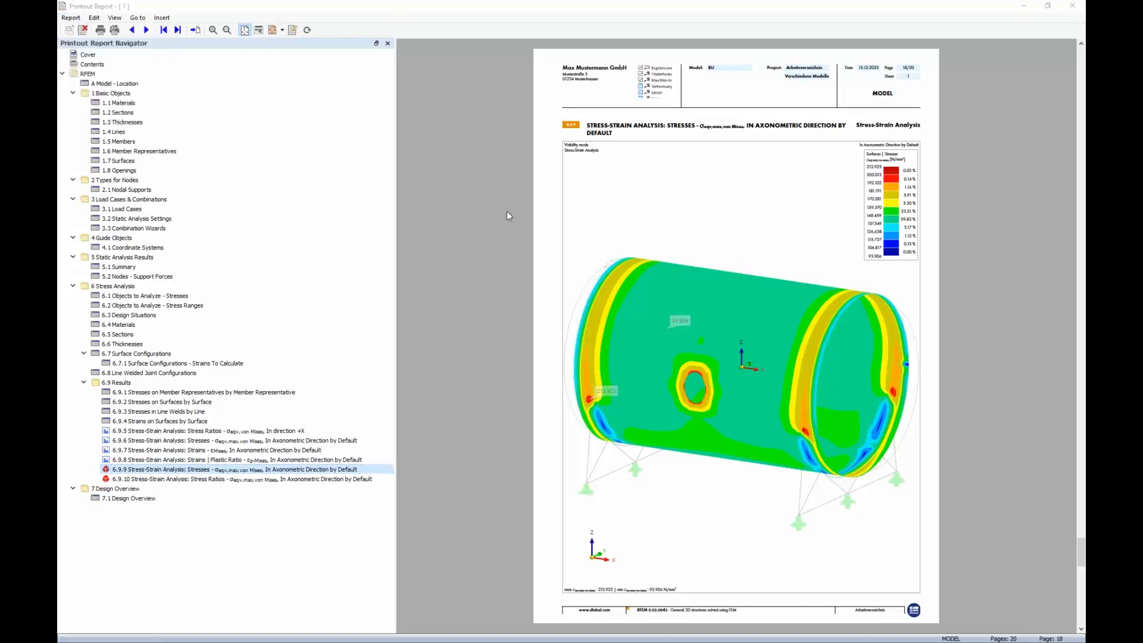
{"action": "left_click", "coordinate": [411, 305]}
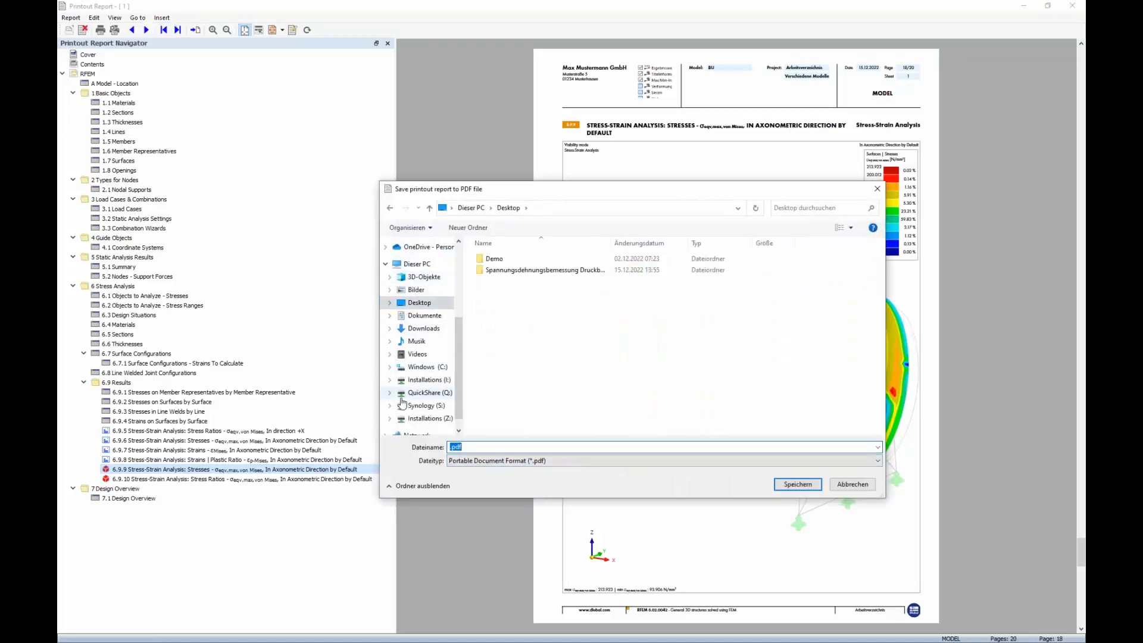
{"action": "type", "text": "P"}
{"action": "key", "text": "Return"}
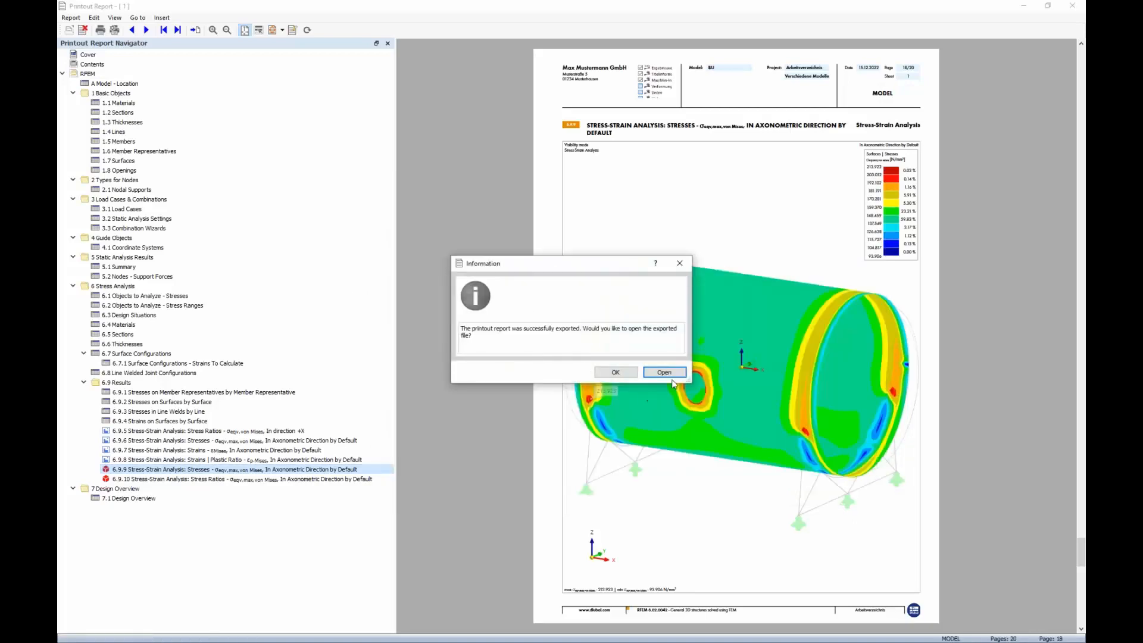
{"action": "left_click", "coordinate": [669, 374]}
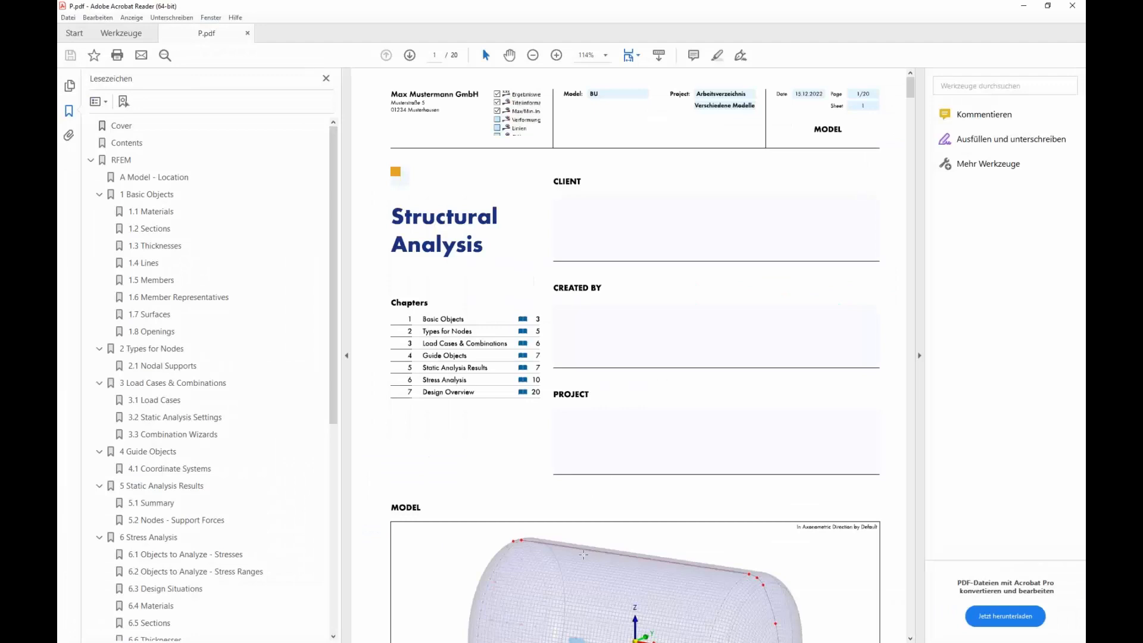
Step: Fit the PDF to whole-page display and browse to the cylinder stress graphic on page 18
{"action": "left_click", "coordinate": [633, 57]}
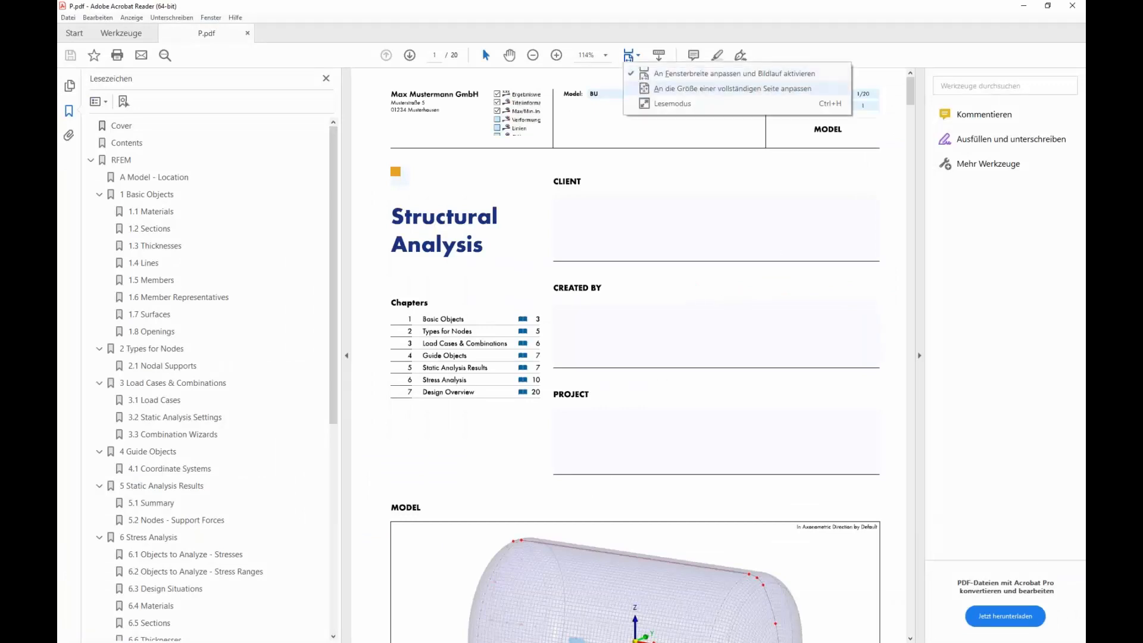
{"action": "left_click", "coordinate": [673, 90]}
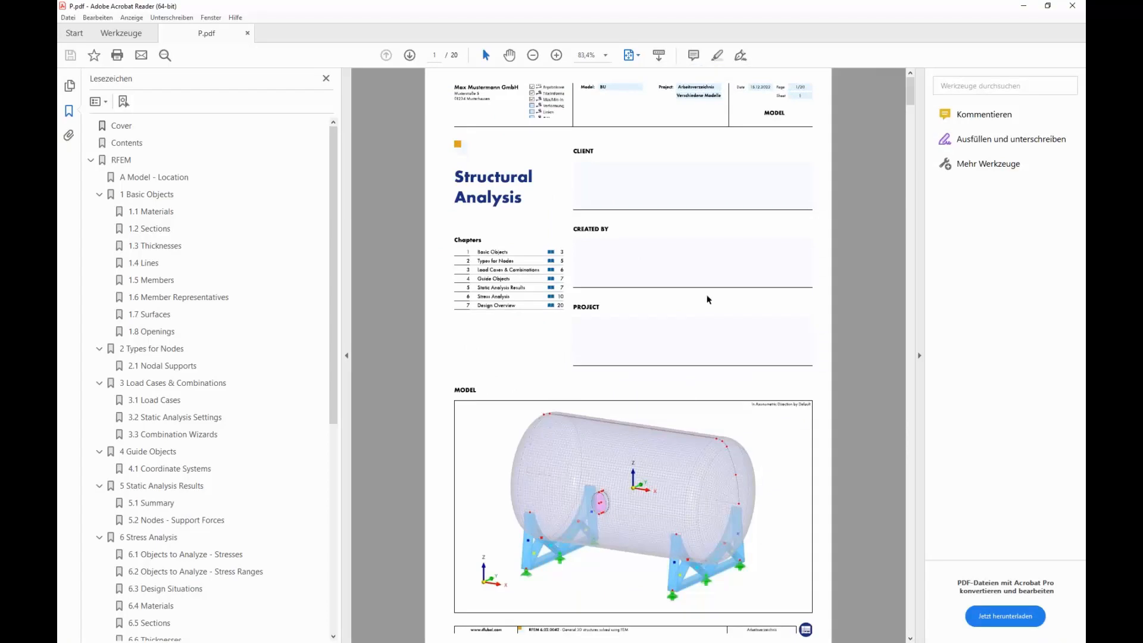
{"action": "scroll", "coordinate": [602, 232], "scroll_direction": "down", "scroll_amount": 5}
{"action": "scroll", "coordinate": [588, 241], "scroll_direction": "down", "scroll_amount": 12}
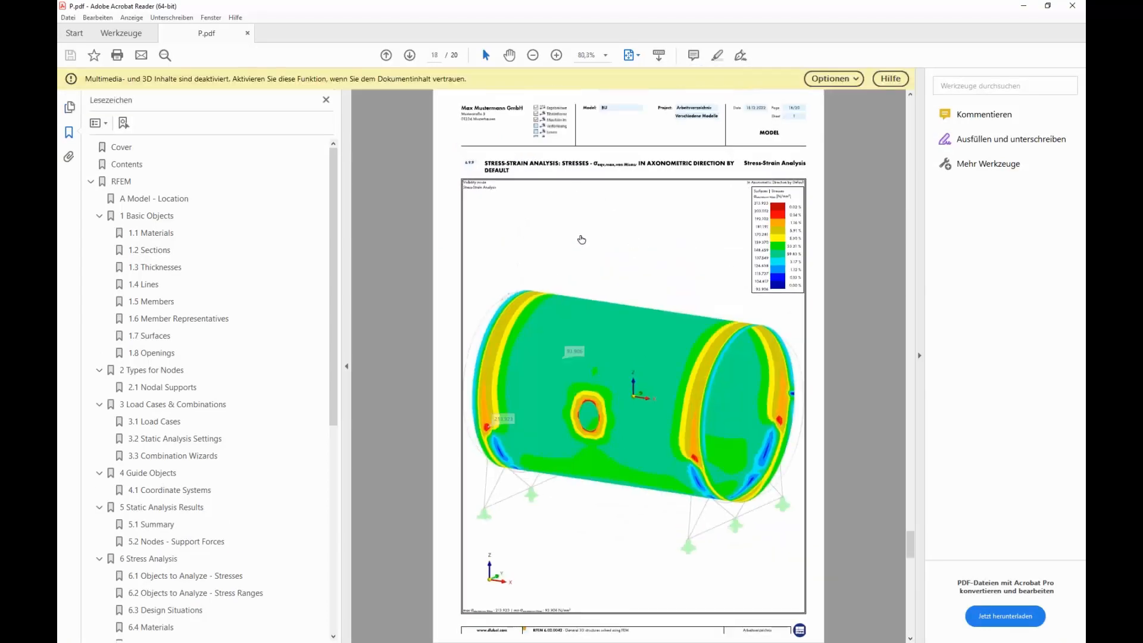
Step: Set the PDF to always be trusted, activate and rotate the cylinder's 3D stress graphic, and close the PDF reader
{"action": "left_click", "coordinate": [859, 78]}
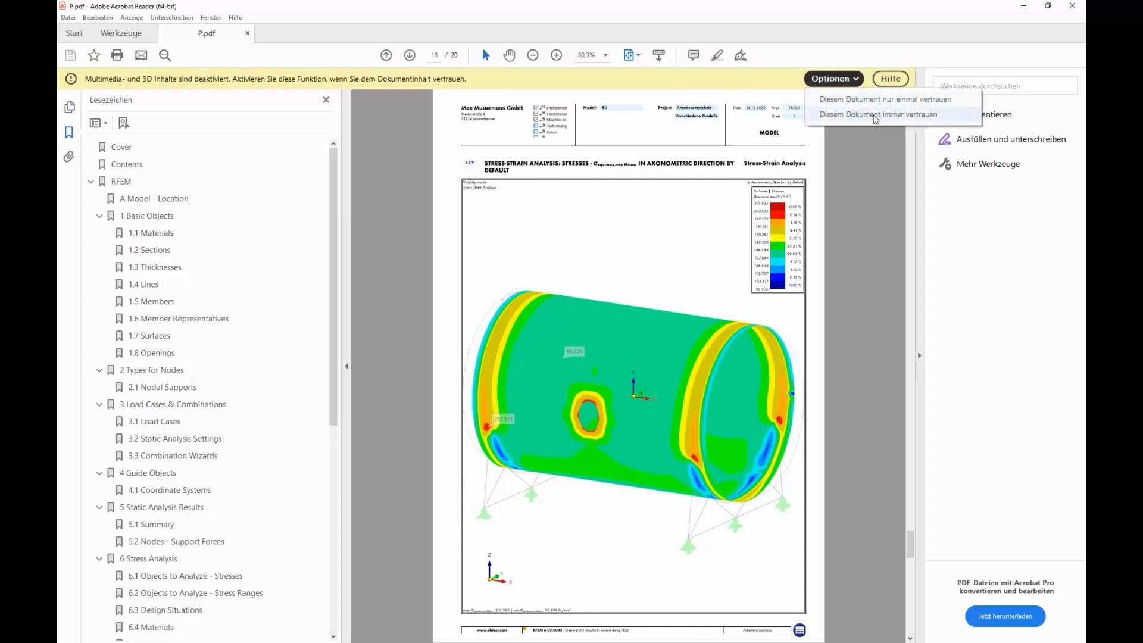
{"action": "left_click", "coordinate": [876, 114]}
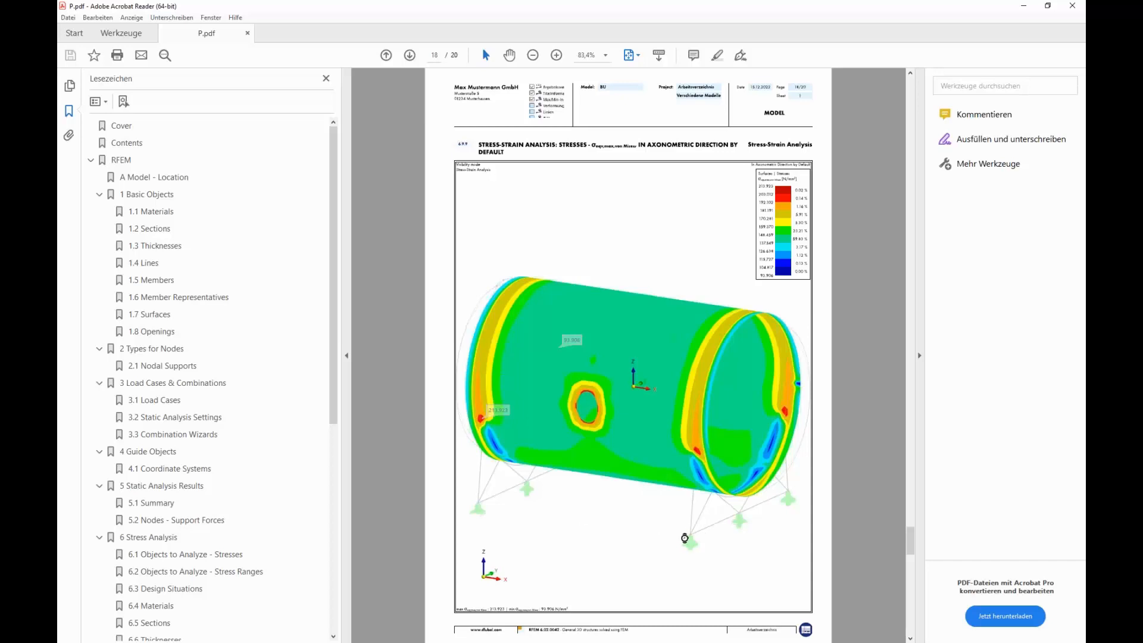
{"action": "left_click", "coordinate": [688, 537]}
{"action": "left_click_drag", "start_coordinate": [702, 525], "coordinate": [655, 585]}
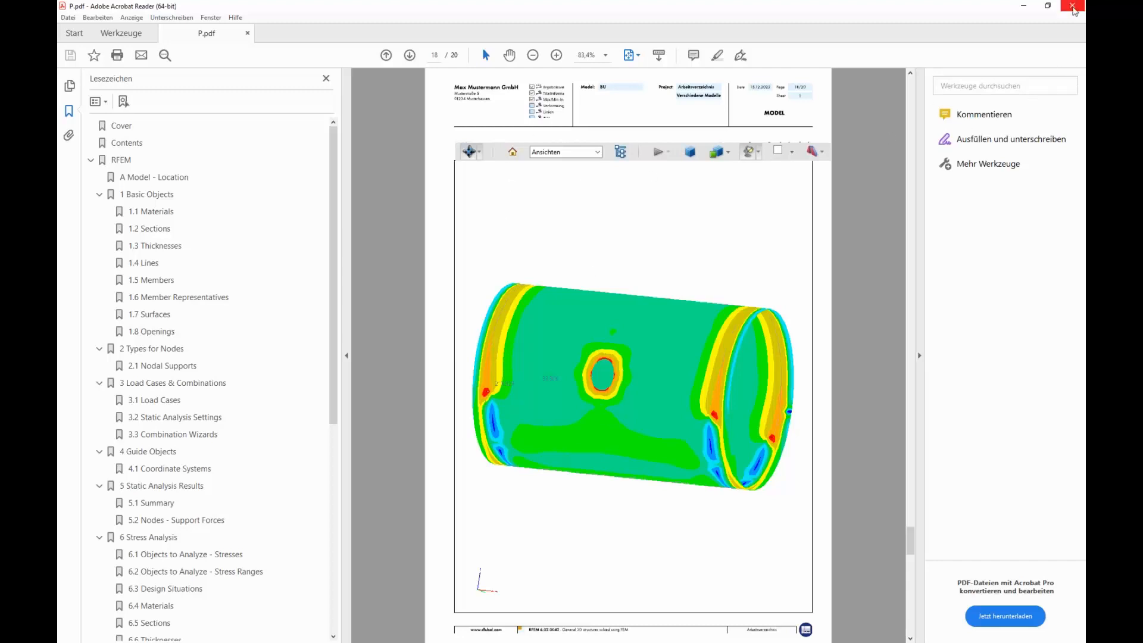
{"action": "left_click", "coordinate": [1076, 6]}
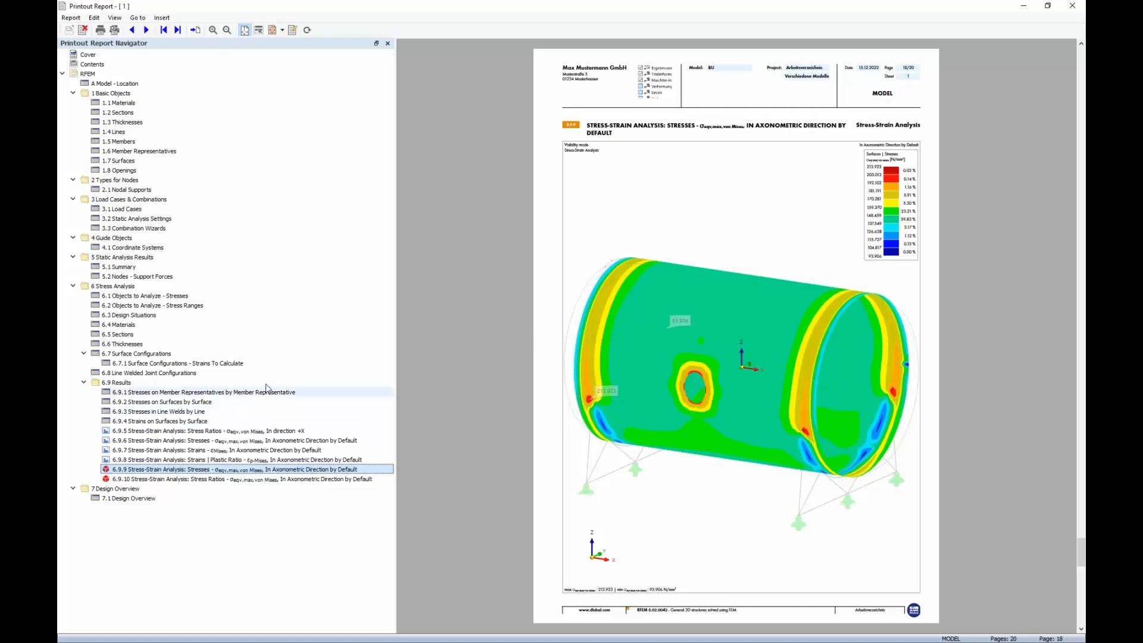
Step: Export the printout report to the Desktop as an HTML web page named P and open the exported file
{"action": "left_click", "coordinate": [71, 17]}
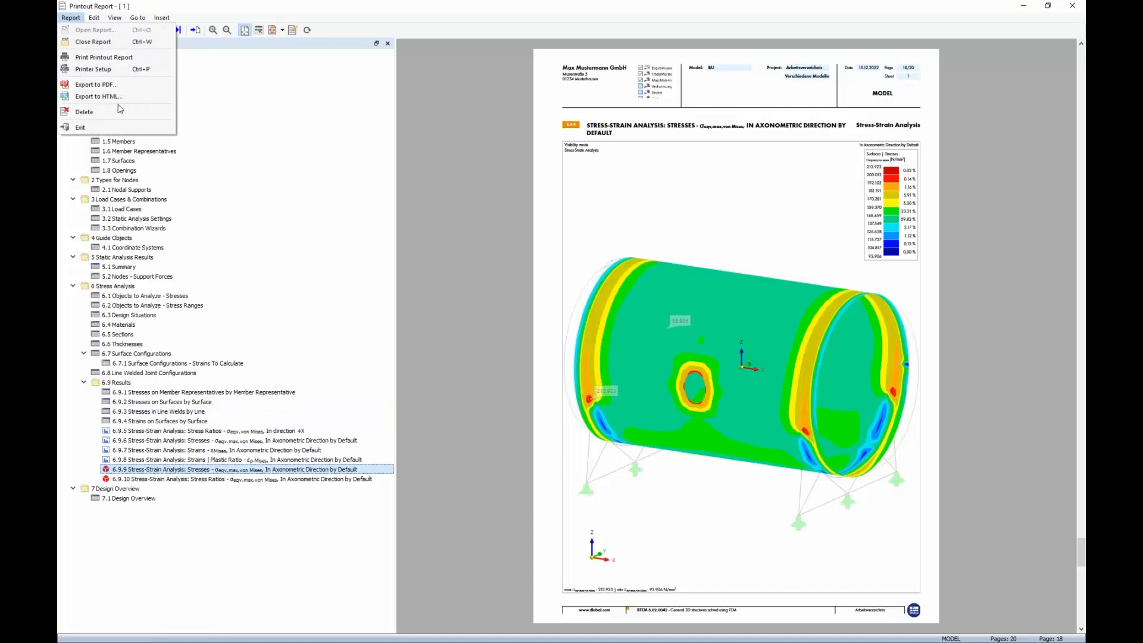
{"action": "left_click", "coordinate": [99, 97]}
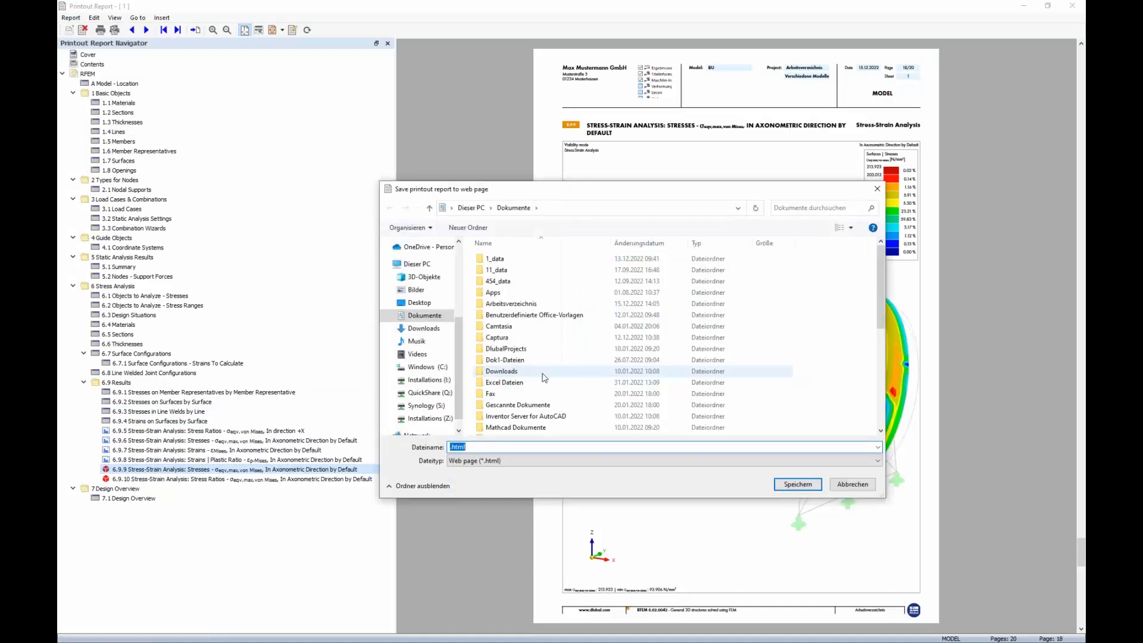
{"action": "left_click_drag", "start_coordinate": [459, 334], "coordinate": [456, 246]}
{"action": "left_click", "coordinate": [430, 264]}
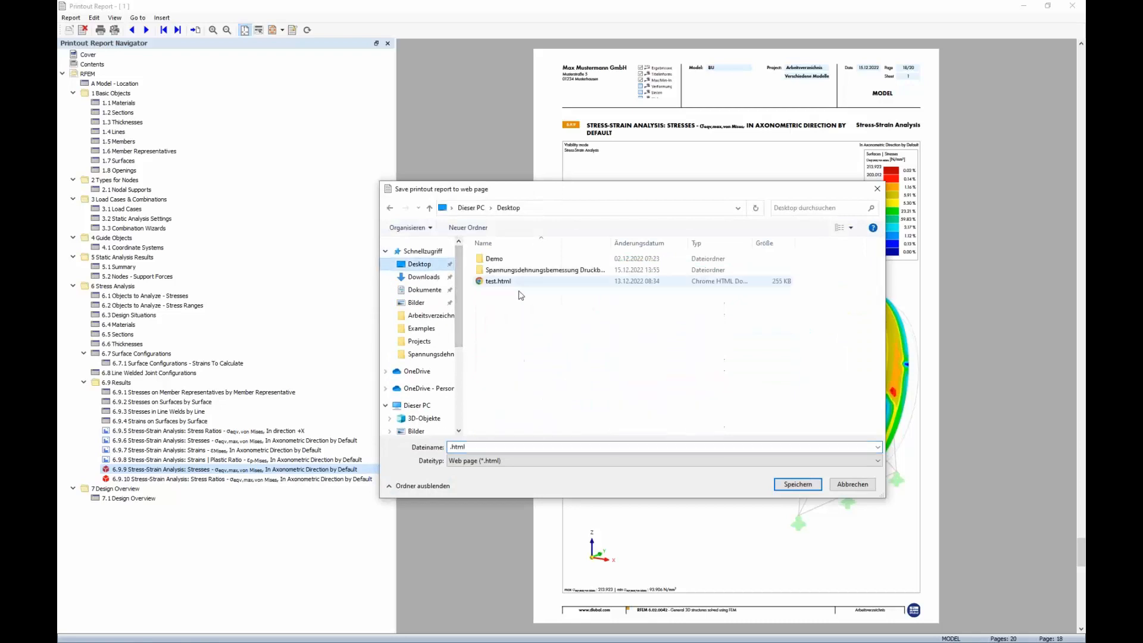
{"action": "left_click", "coordinate": [464, 447]}
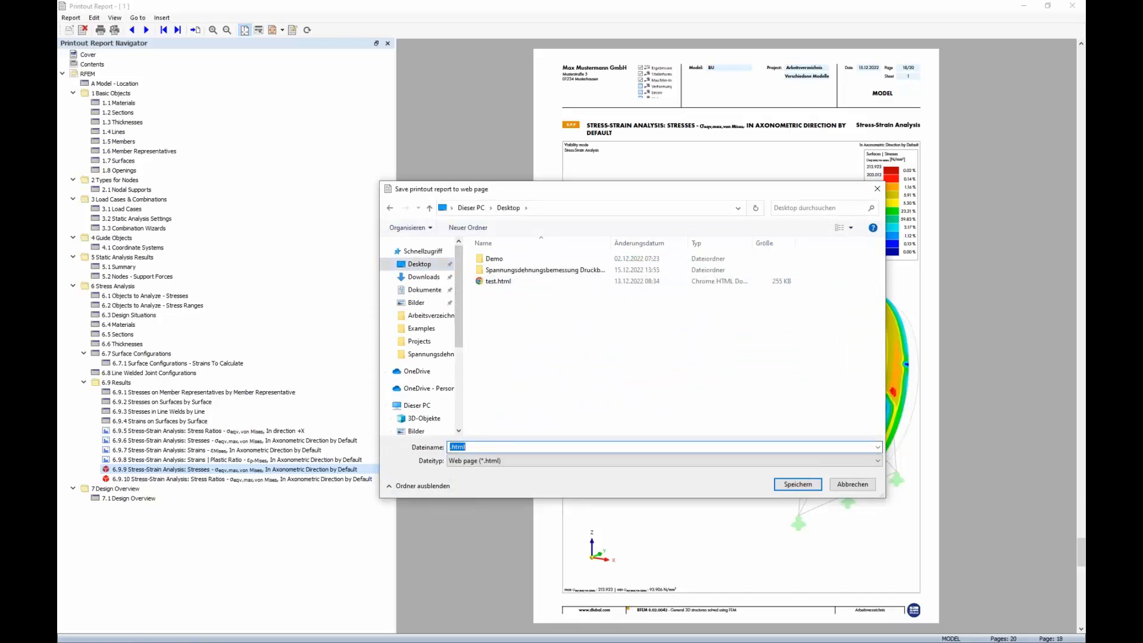
{"action": "type", "text": "P"}
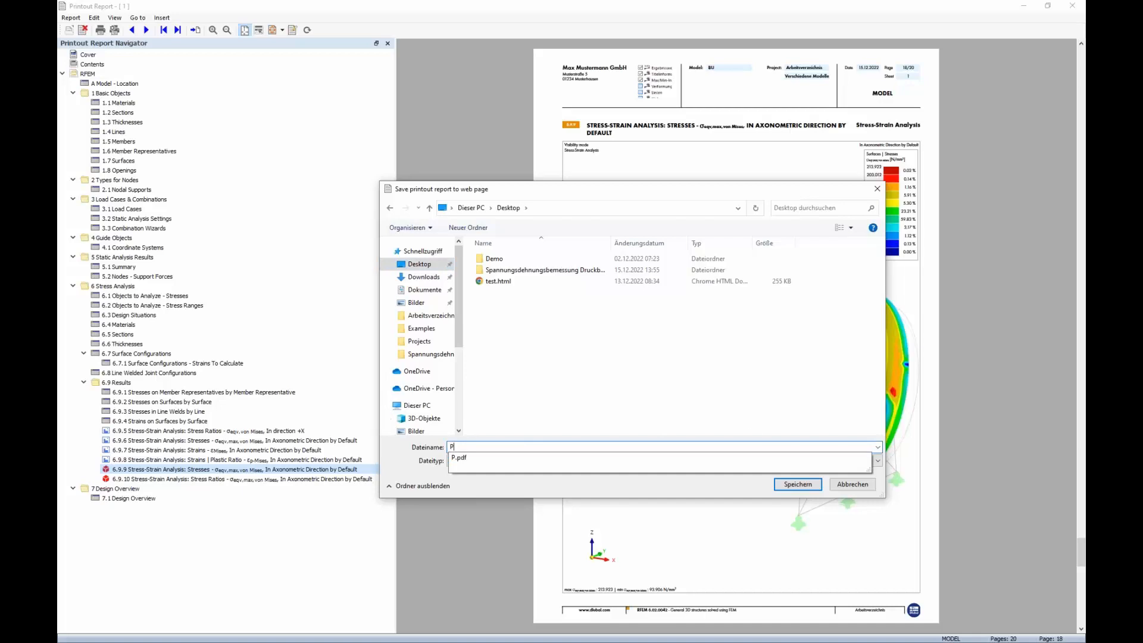
{"action": "left_click", "coordinate": [716, 495]}
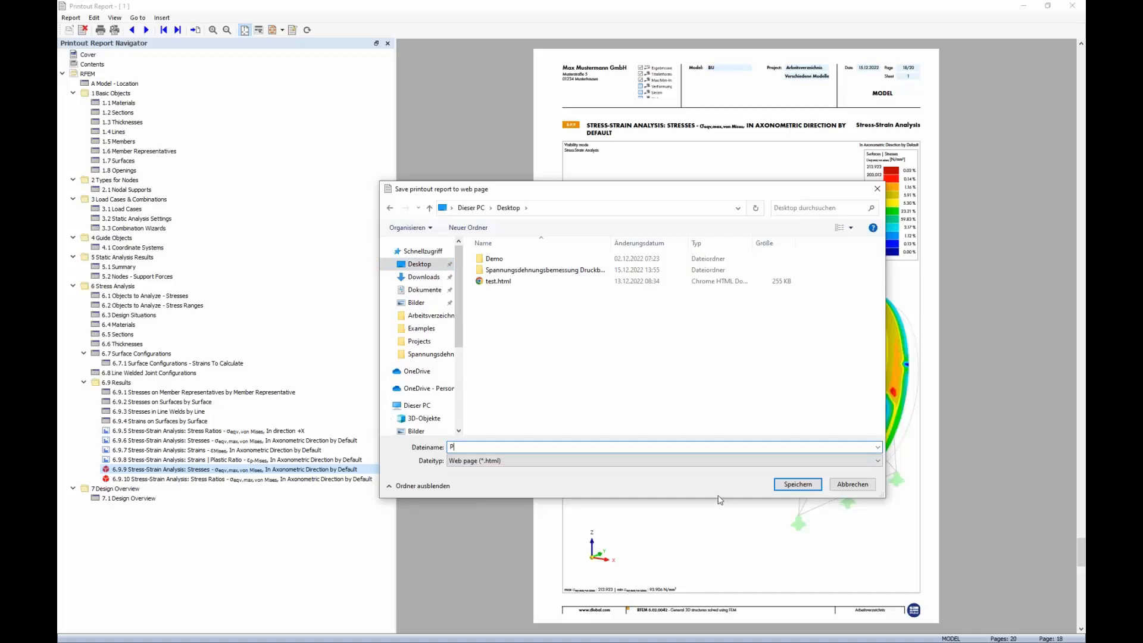
{"action": "left_click", "coordinate": [797, 484]}
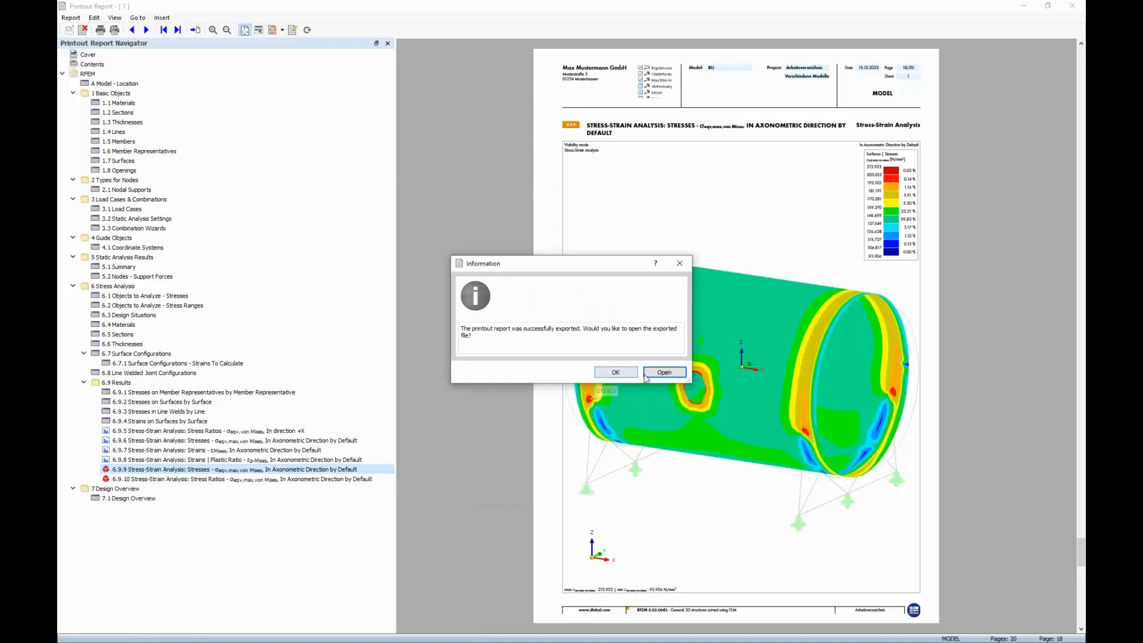
{"action": "left_click", "coordinate": [658, 373]}
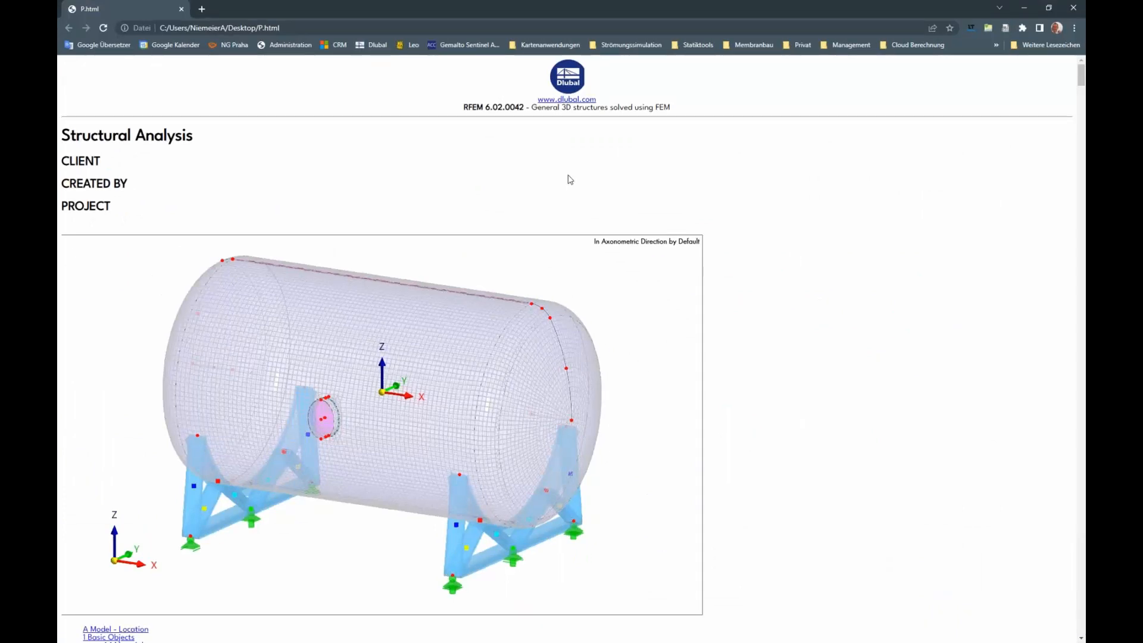
Step: Examine the exported HTML report's cover graphic, linked table of contents, and object and support tables
{"action": "scroll", "coordinate": [285, 155], "scroll_direction": "down", "scroll_amount": 5}
{"action": "scroll", "coordinate": [288, 170], "scroll_direction": "up", "scroll_amount": 3}
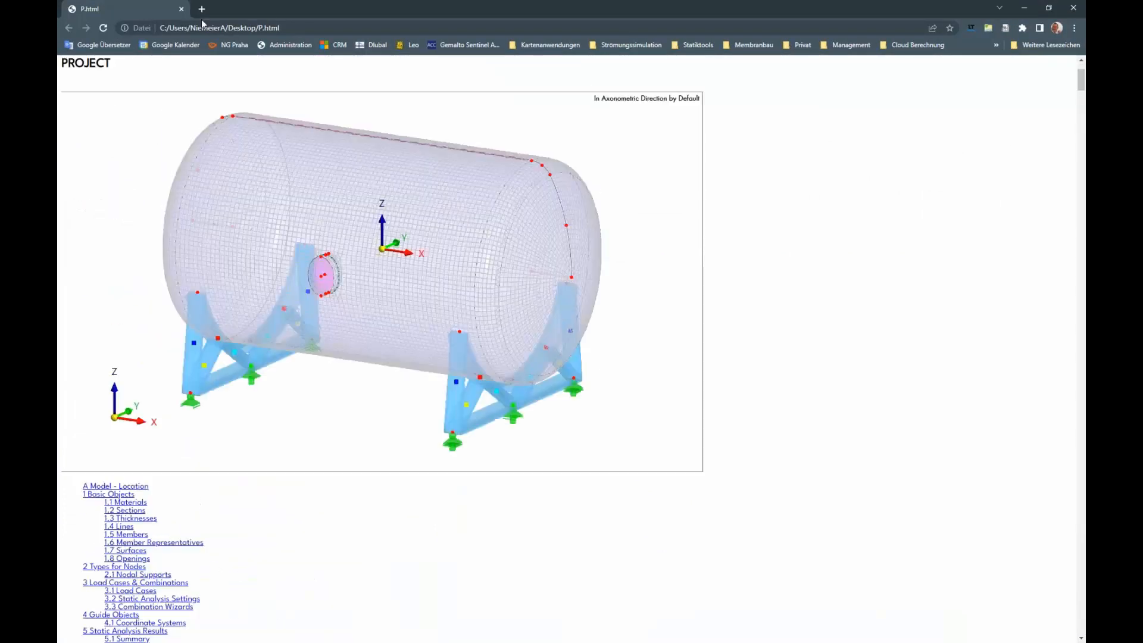
{"action": "scroll", "coordinate": [266, 140], "scroll_direction": "up", "scroll_amount": 3}
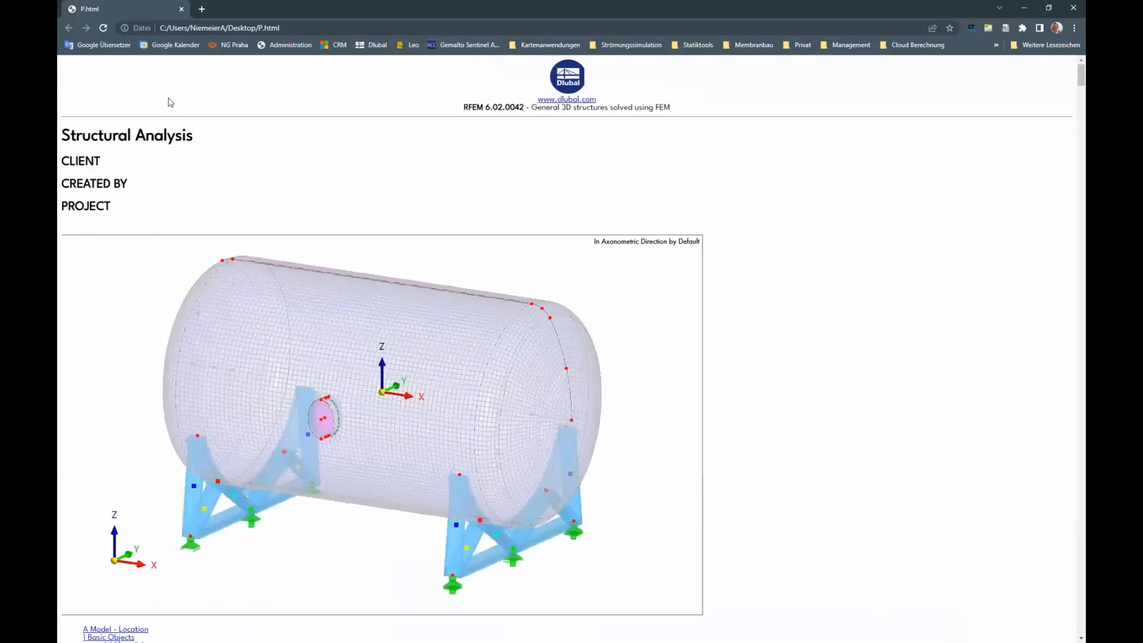
{"action": "scroll", "coordinate": [234, 190], "scroll_direction": "down", "scroll_amount": 3}
{"action": "scroll", "coordinate": [236, 187], "scroll_direction": "down", "scroll_amount": 20}
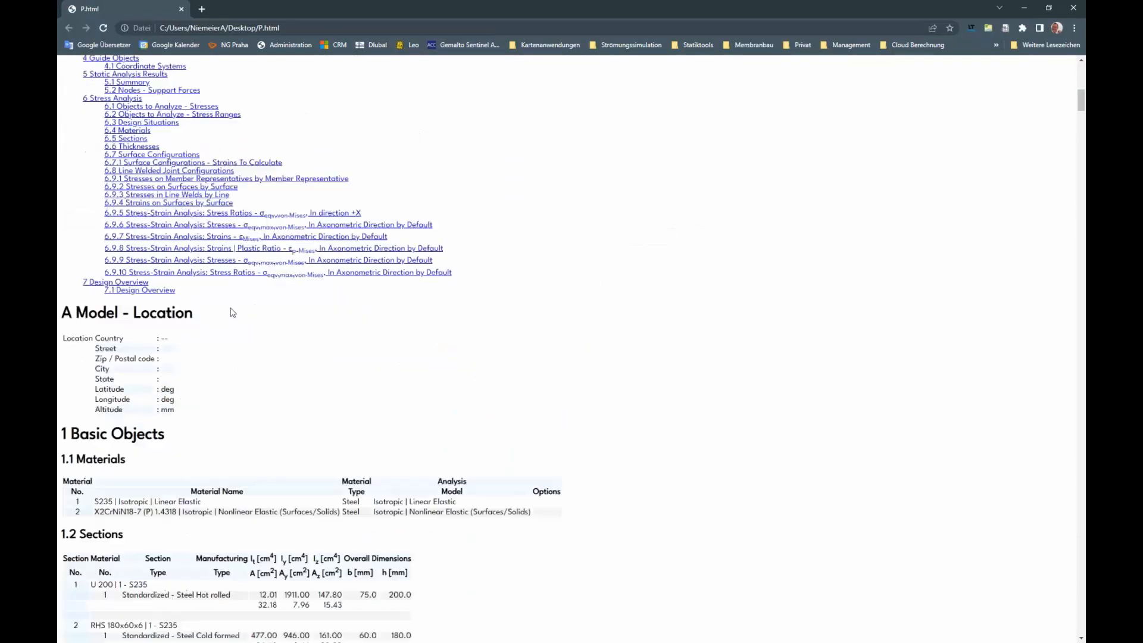
{"action": "scroll", "coordinate": [222, 437], "scroll_direction": "down", "scroll_amount": 15}
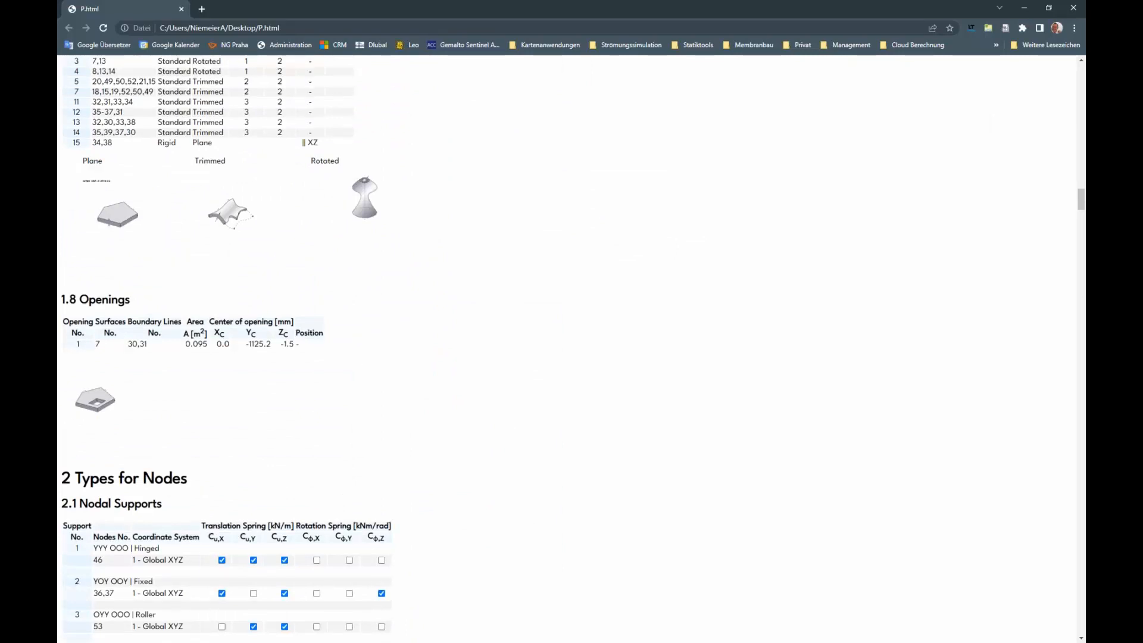
{"action": "scroll", "coordinate": [355, 361], "scroll_direction": "up", "scroll_amount": 20}
{"action": "scroll", "coordinate": [304, 388], "scroll_direction": "up", "scroll_amount": 15}
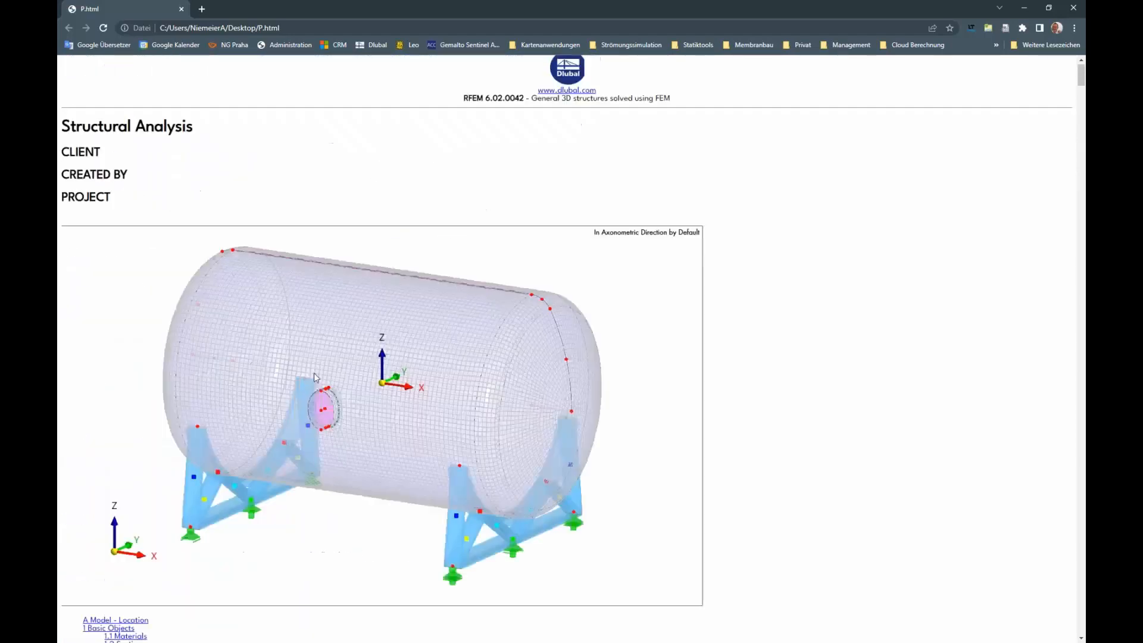
{"action": "scroll", "coordinate": [350, 355], "scroll_direction": "down", "scroll_amount": 4}
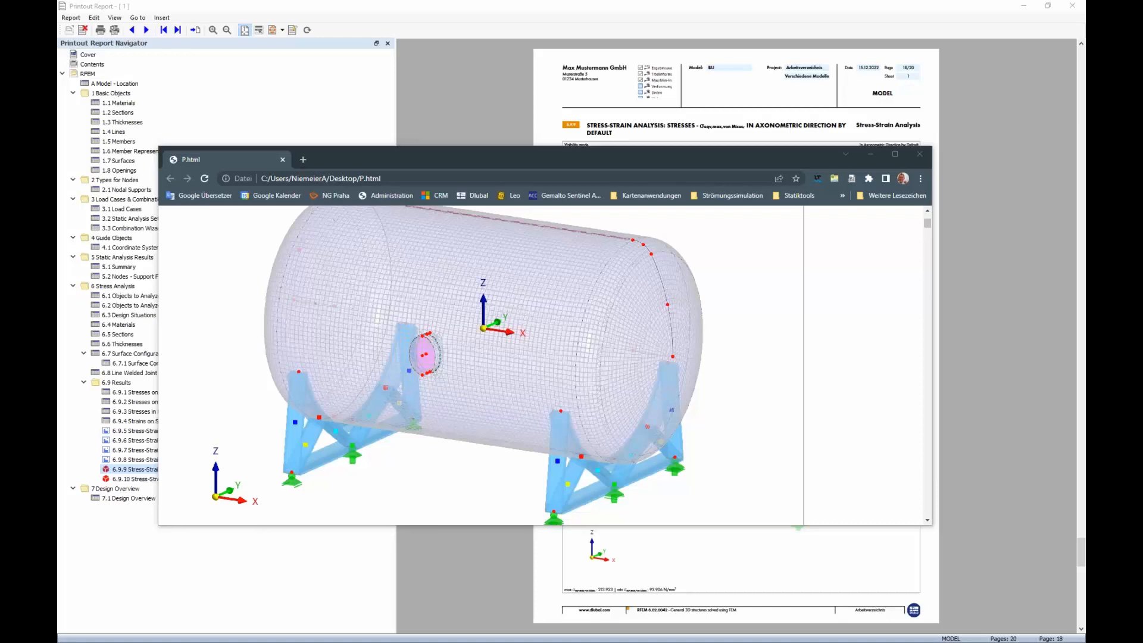
Step: Open the P_data folder on the Desktop and preview the exported cylinder stress and plastic strain ratio images
{"action": "left_click_drag", "start_coordinate": [57, 150], "coordinate": [476, 157]}
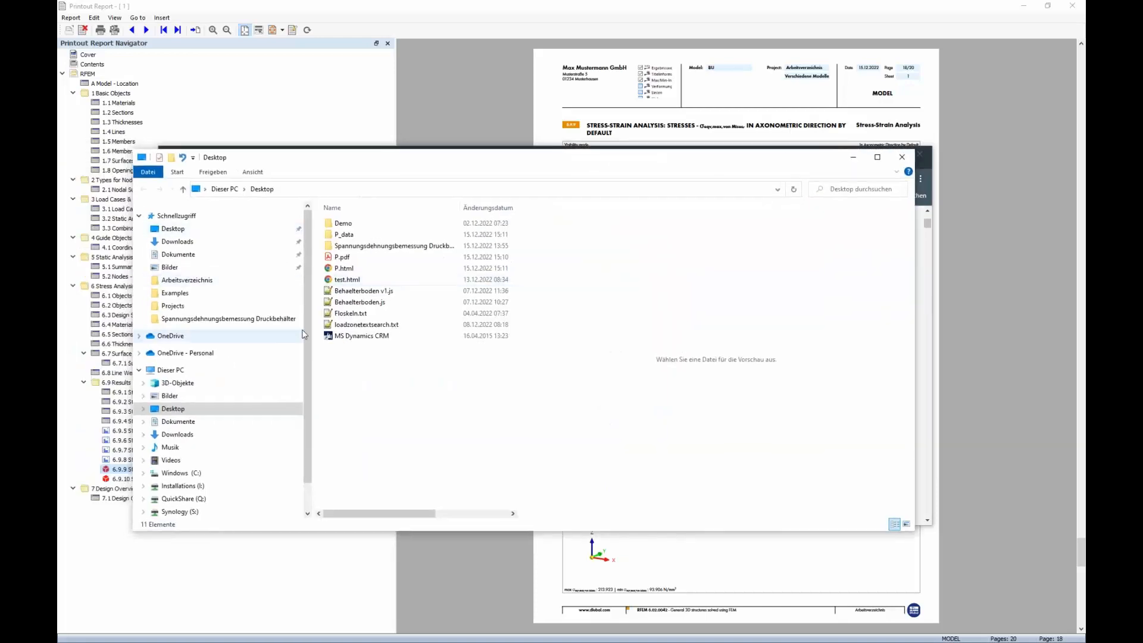
{"action": "double_click", "coordinate": [343, 234]}
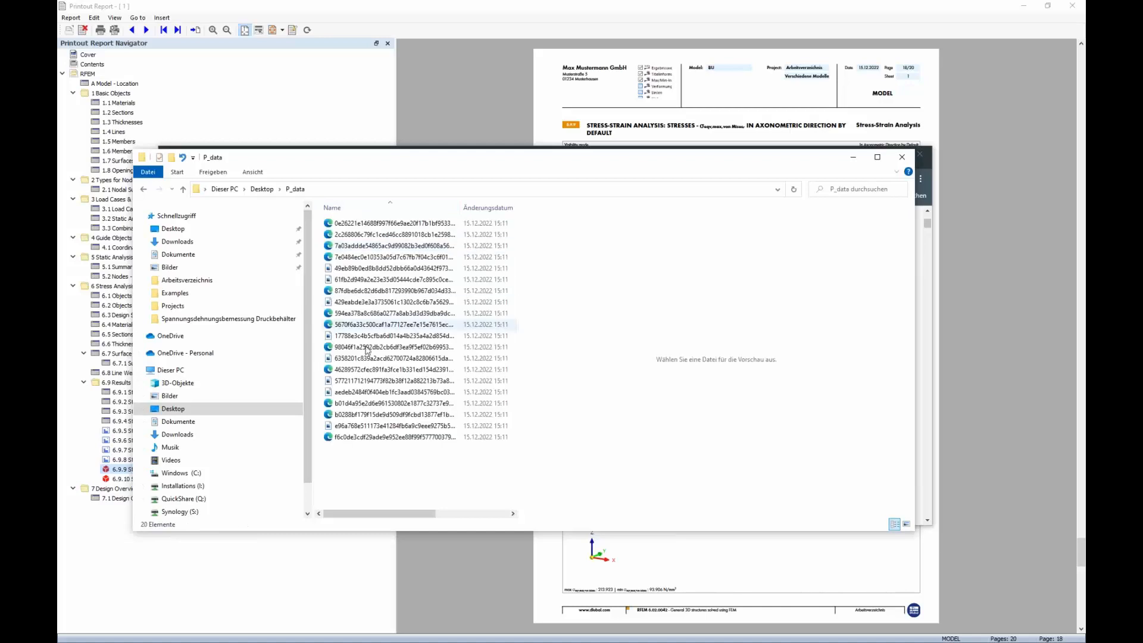
{"action": "left_click", "coordinate": [387, 267]}
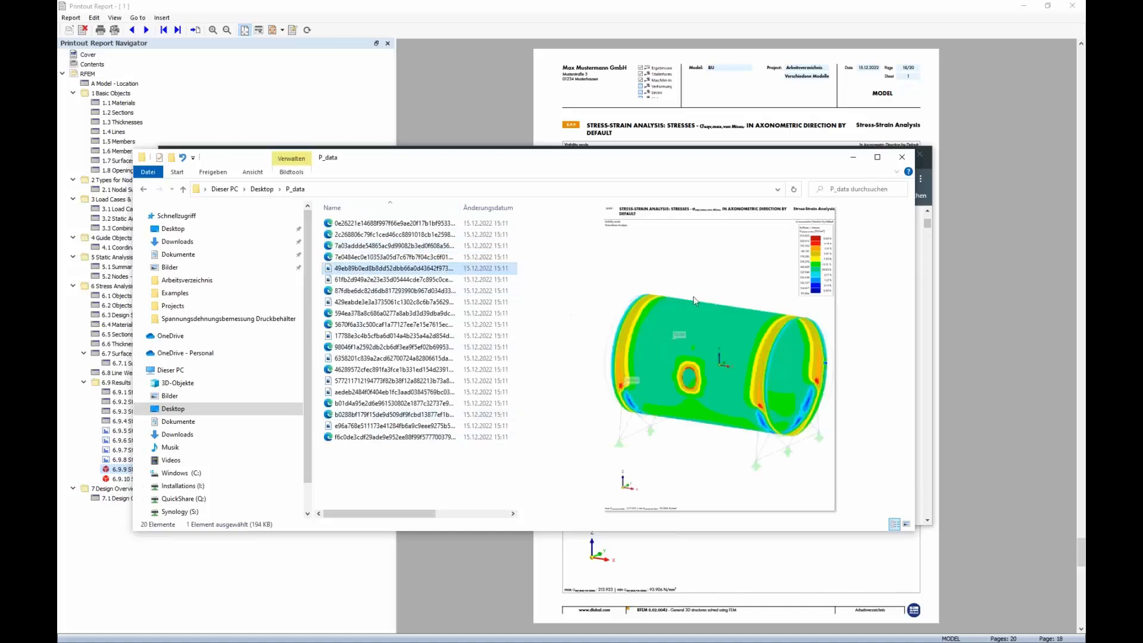
{"action": "left_click", "coordinate": [389, 279]}
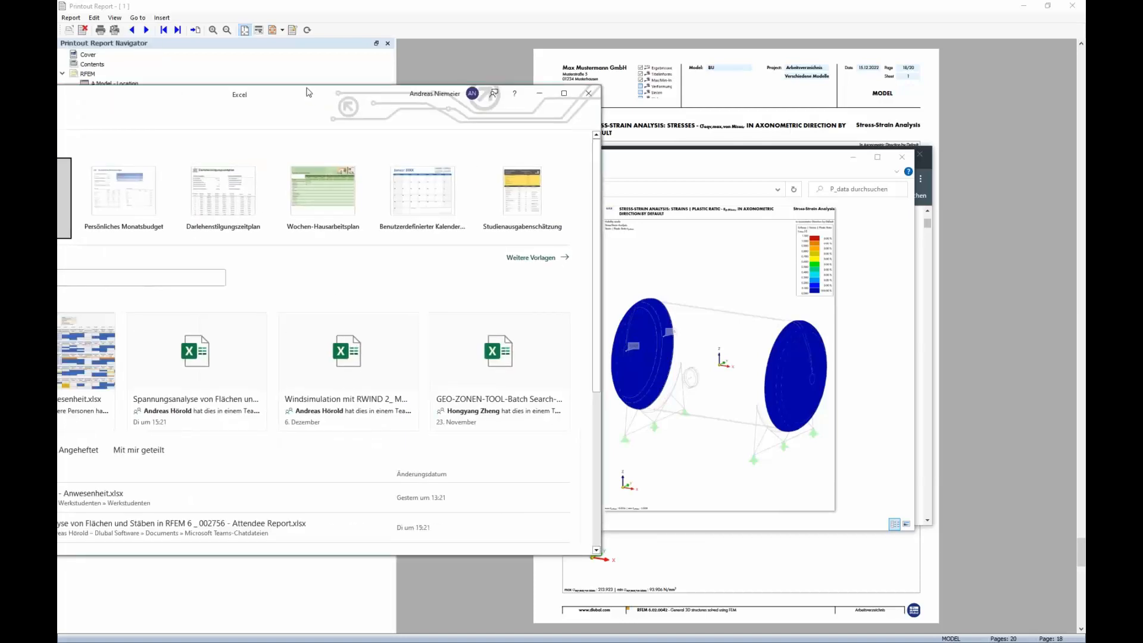
Step: Switch to Excel and open the P.html report from the Desktop
{"action": "double_click", "coordinate": [490, 94]}
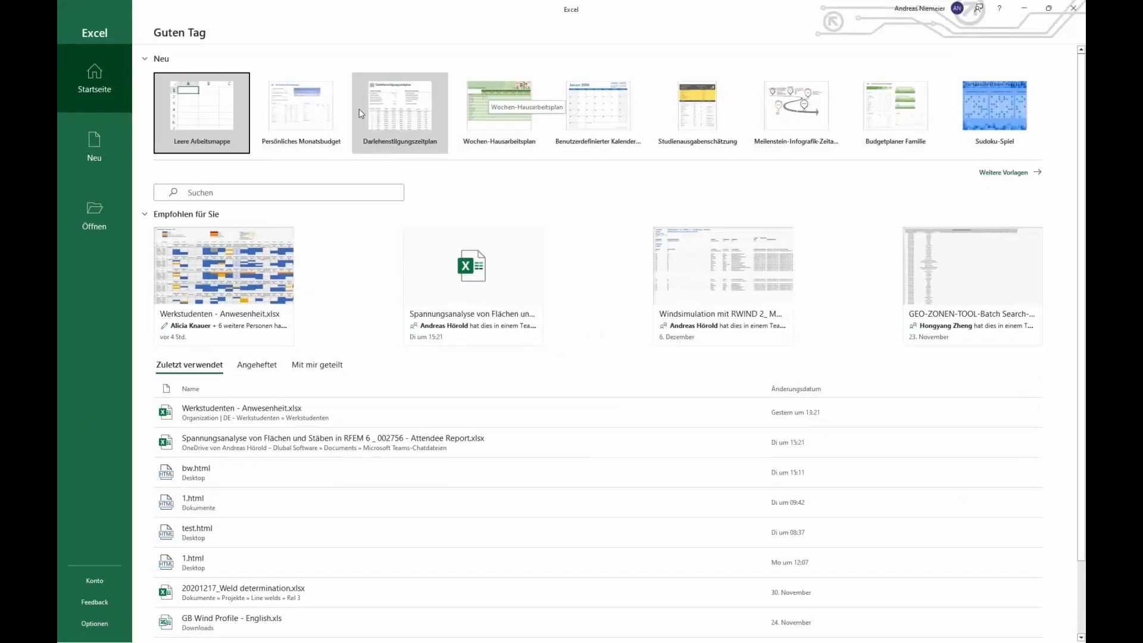
{"action": "left_click", "coordinate": [99, 215]}
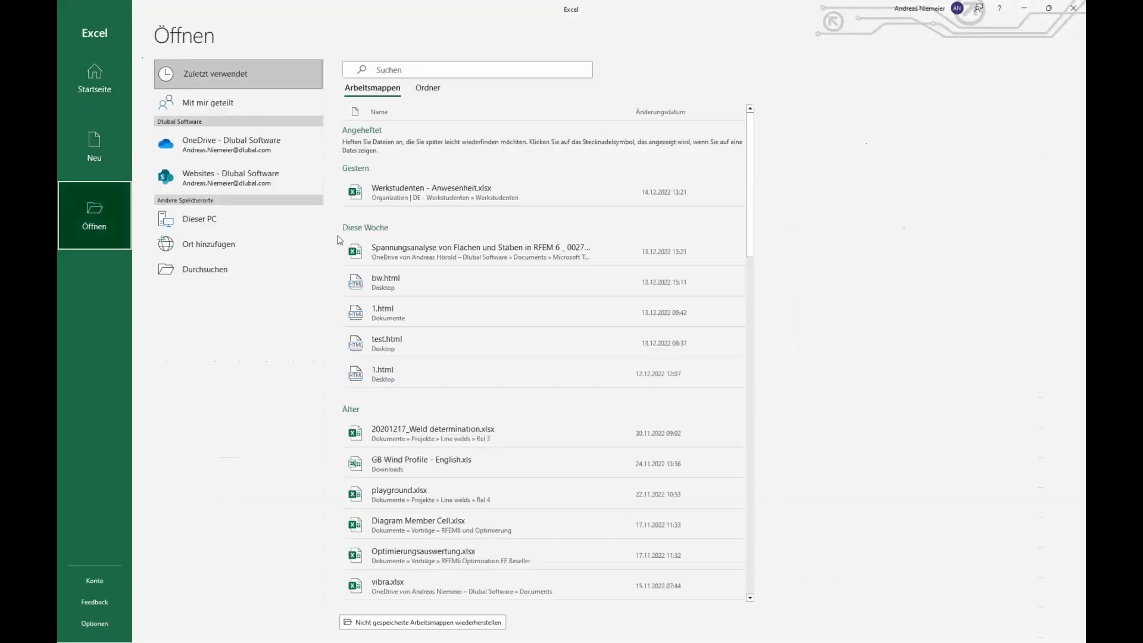
{"action": "left_click", "coordinate": [218, 273]}
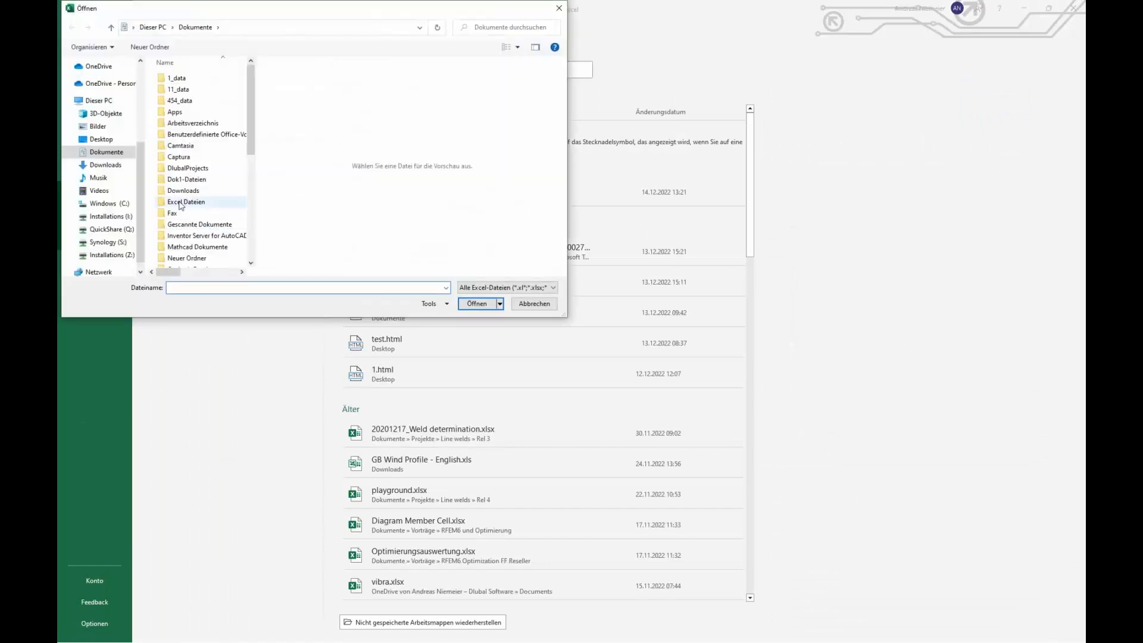
{"action": "scroll", "coordinate": [186, 112], "scroll_direction": "down", "scroll_amount": 4}
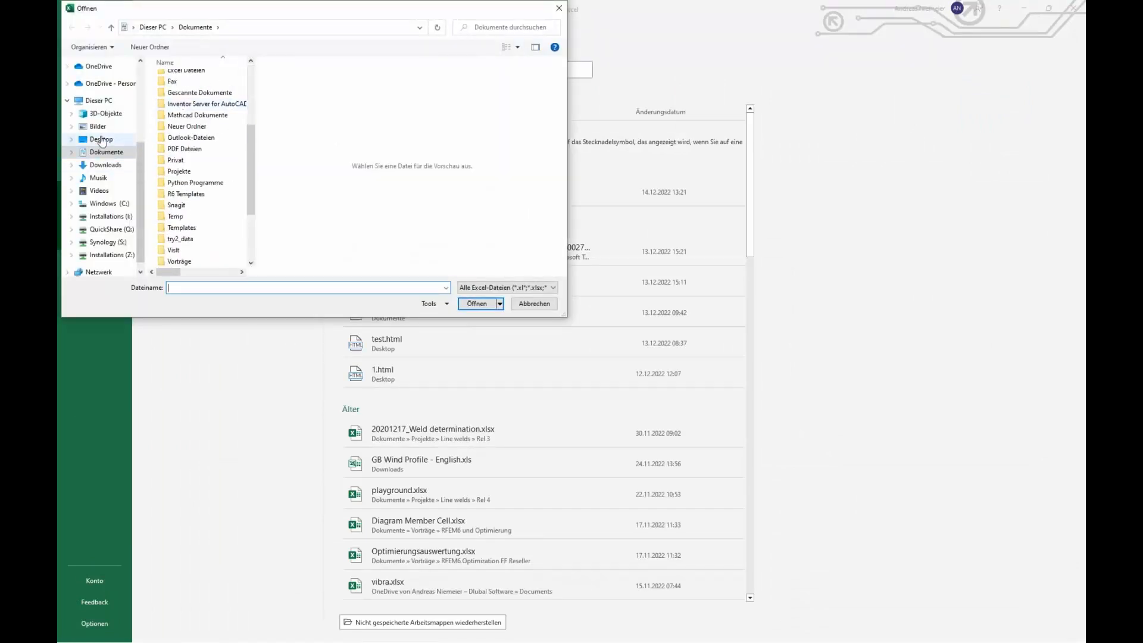
{"action": "left_click", "coordinate": [102, 139]}
{"action": "left_click", "coordinate": [173, 112]}
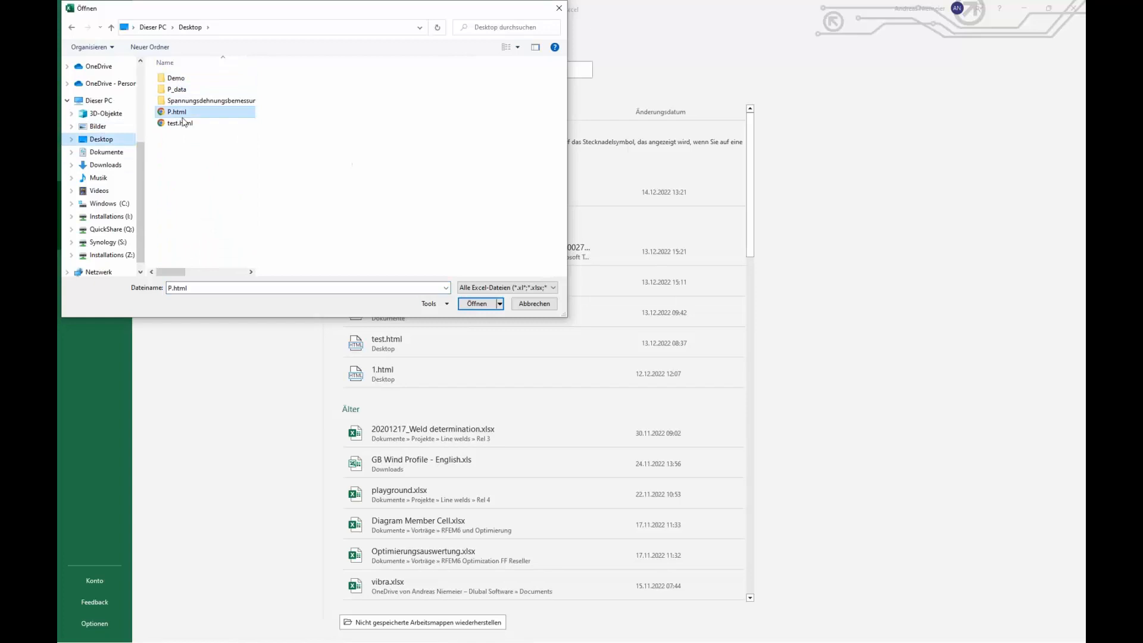
{"action": "left_click", "coordinate": [477, 304]}
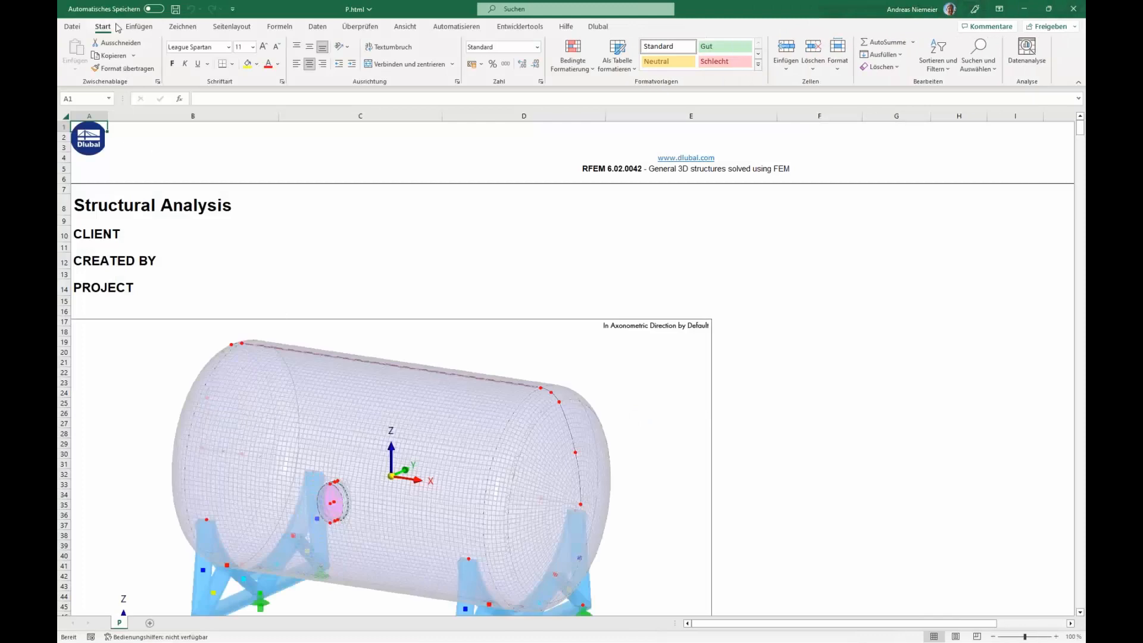
Step: Inspect the imported report's 1.2 Sections table, checking the values in cell E122 for misread decimals
{"action": "scroll", "coordinate": [285, 245], "scroll_direction": "down", "scroll_amount": 15}
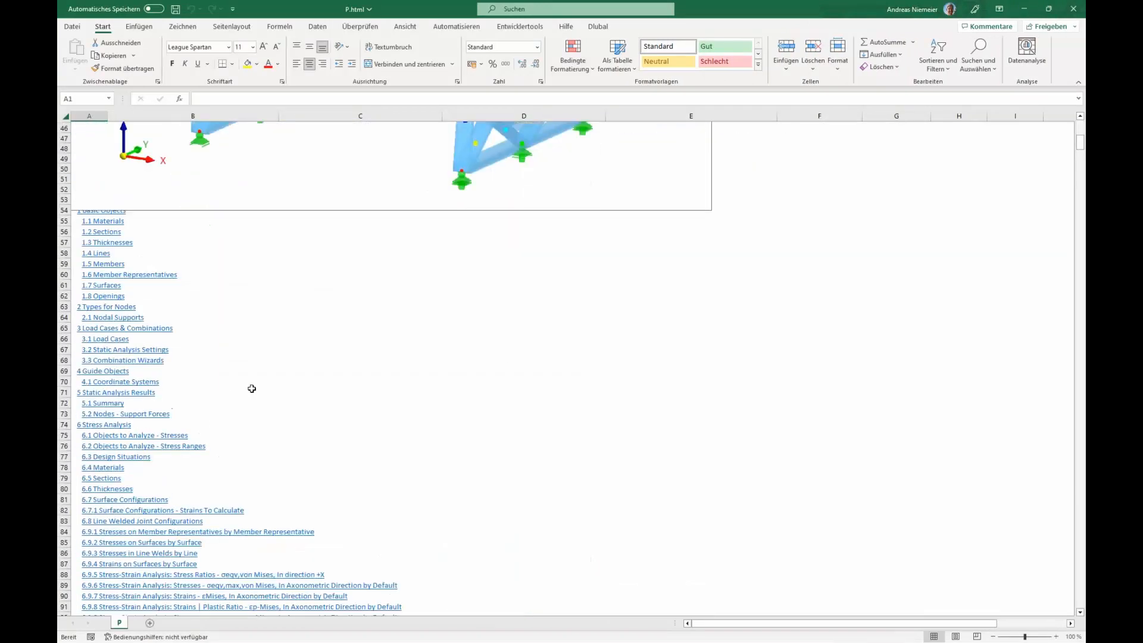
{"action": "scroll", "coordinate": [251, 388], "scroll_direction": "down", "scroll_amount": 14}
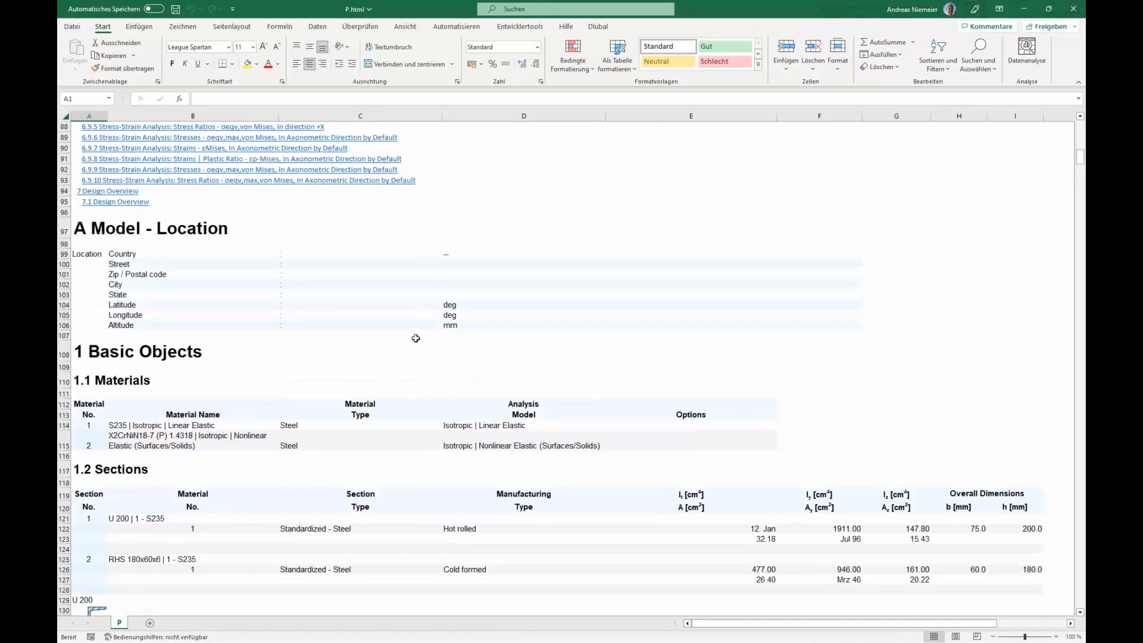
{"action": "scroll", "coordinate": [414, 333], "scroll_direction": "down", "scroll_amount": 3}
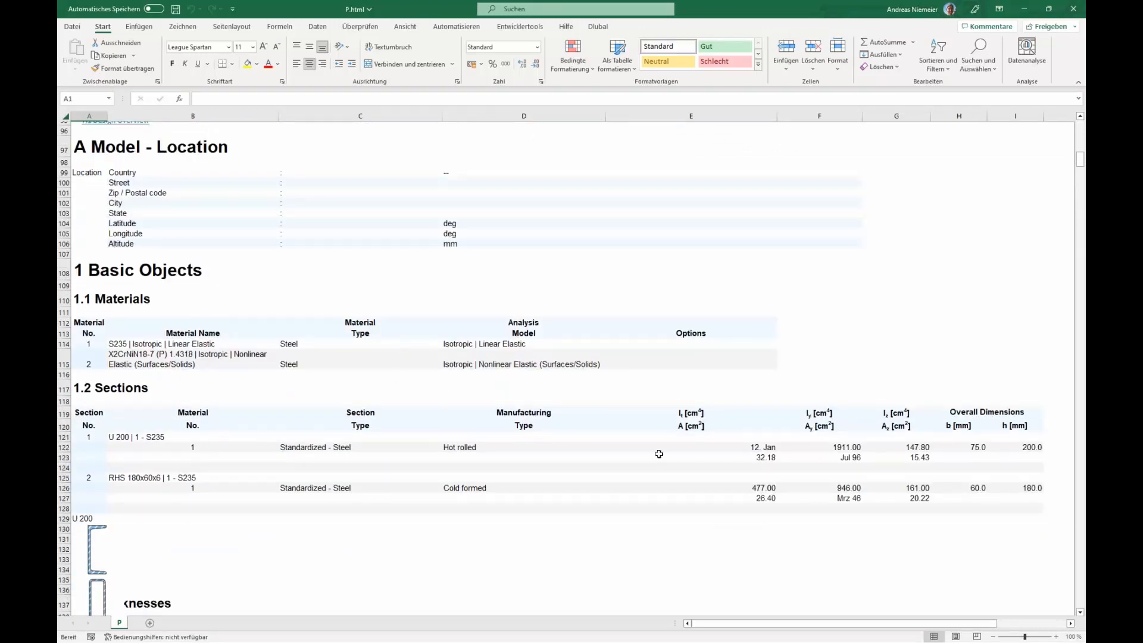
{"action": "left_click_drag", "start_coordinate": [768, 446], "coordinate": [766, 500]}
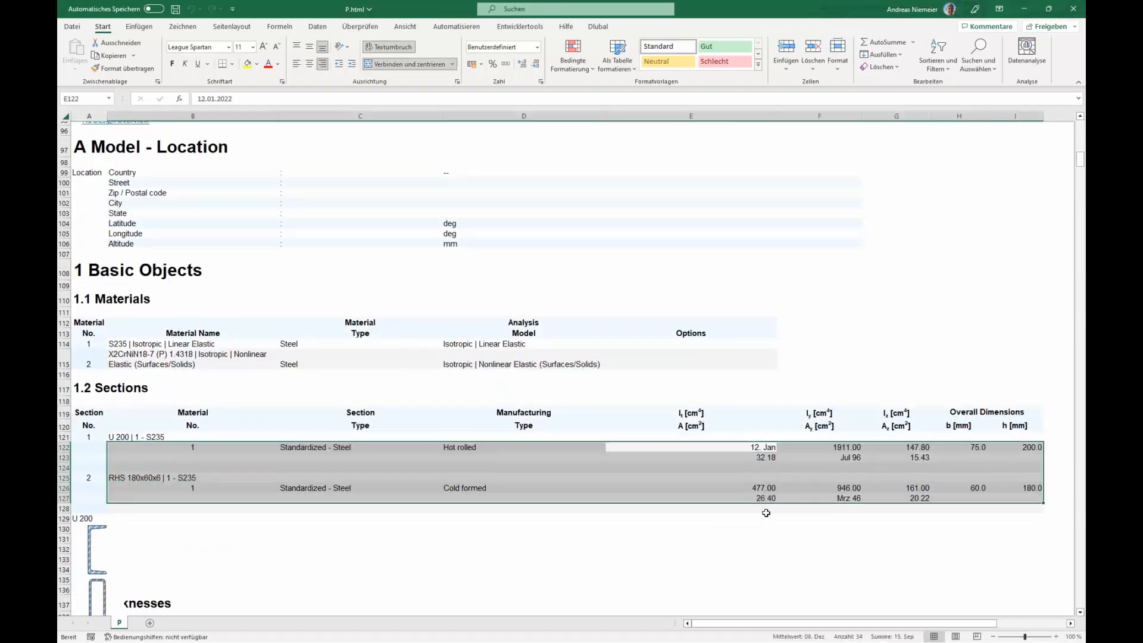
{"action": "left_click", "coordinate": [763, 505]}
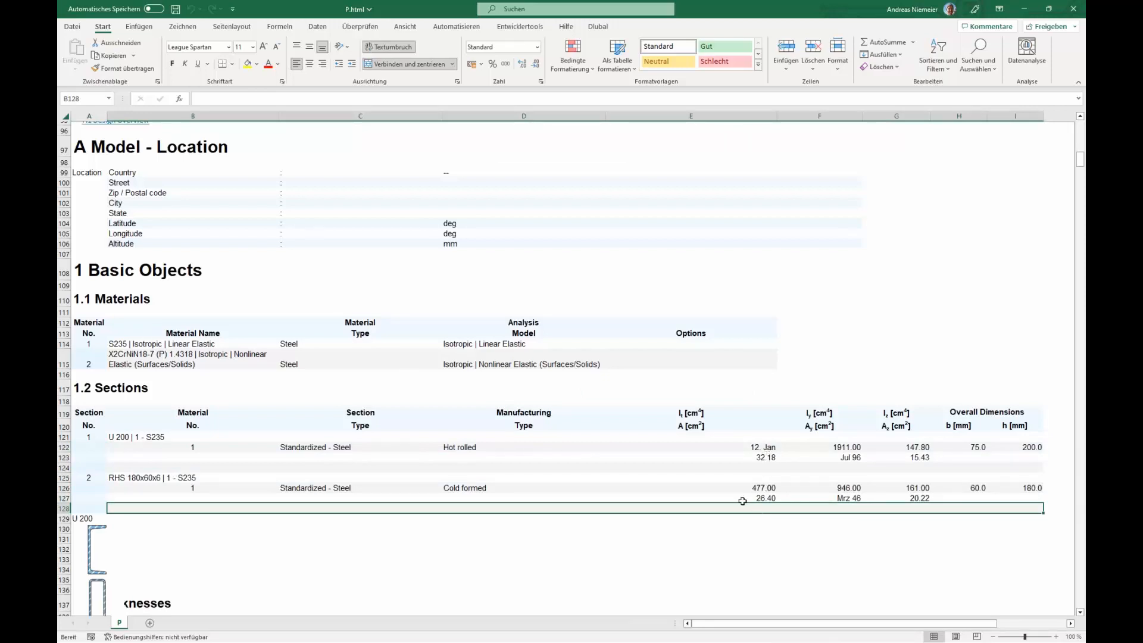
{"action": "left_click", "coordinate": [769, 449]}
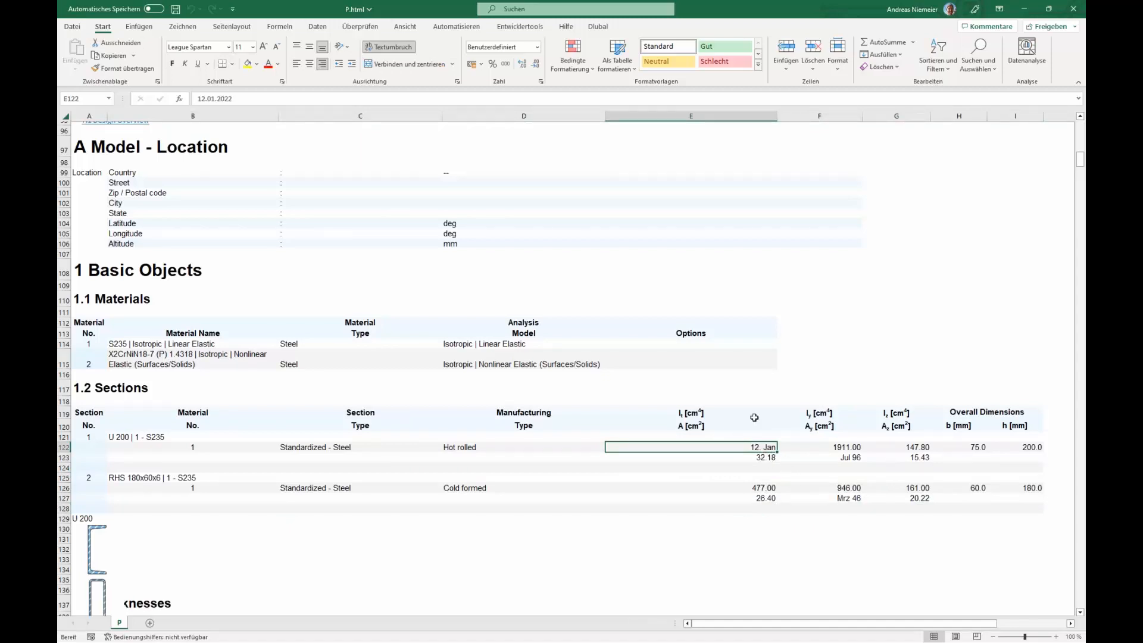
Step: Close the P.html workbook, then set Excel's decimal separator to a period and clear the thousands separator in the advanced options
{"action": "left_click", "coordinate": [72, 26]}
{"action": "left_click", "coordinate": [90, 278]}
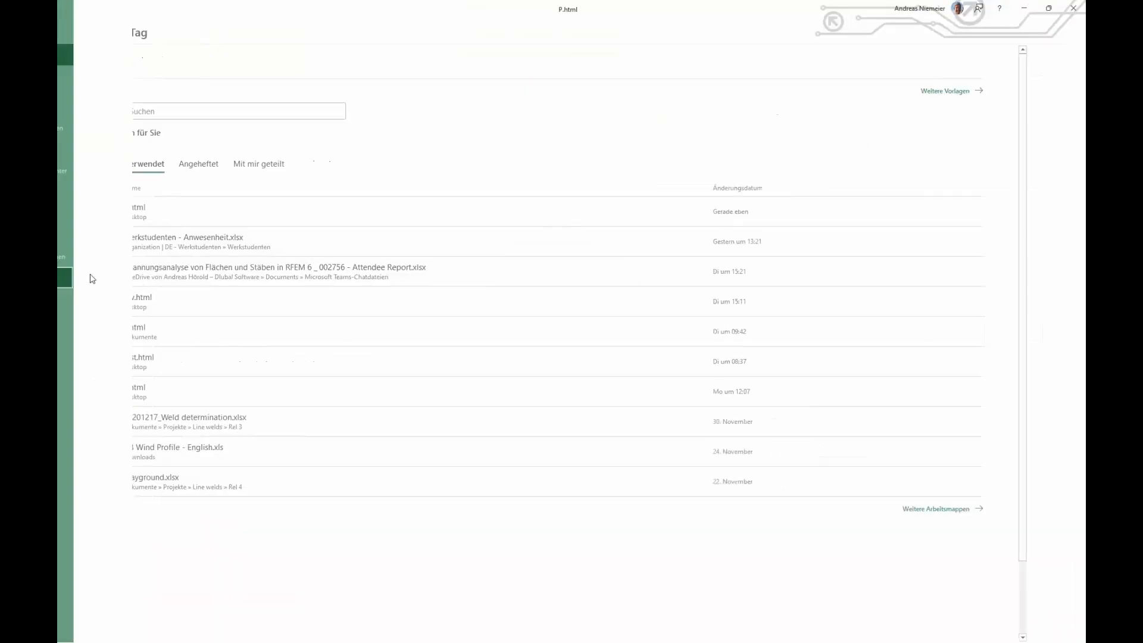
{"action": "left_click", "coordinate": [74, 28]}
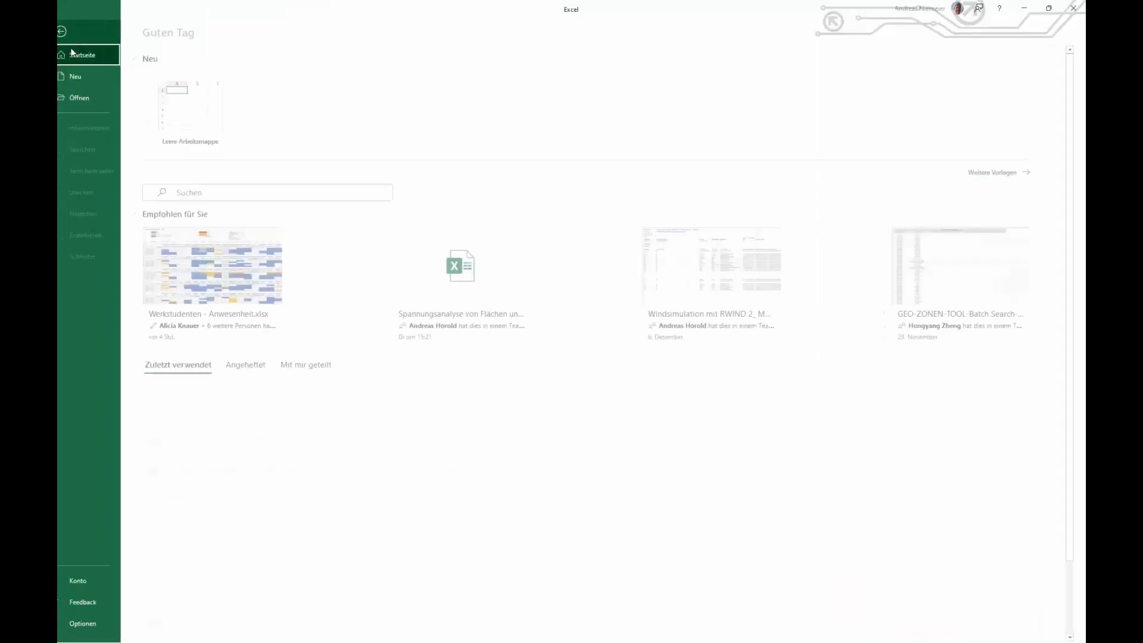
{"action": "left_click", "coordinate": [94, 629]}
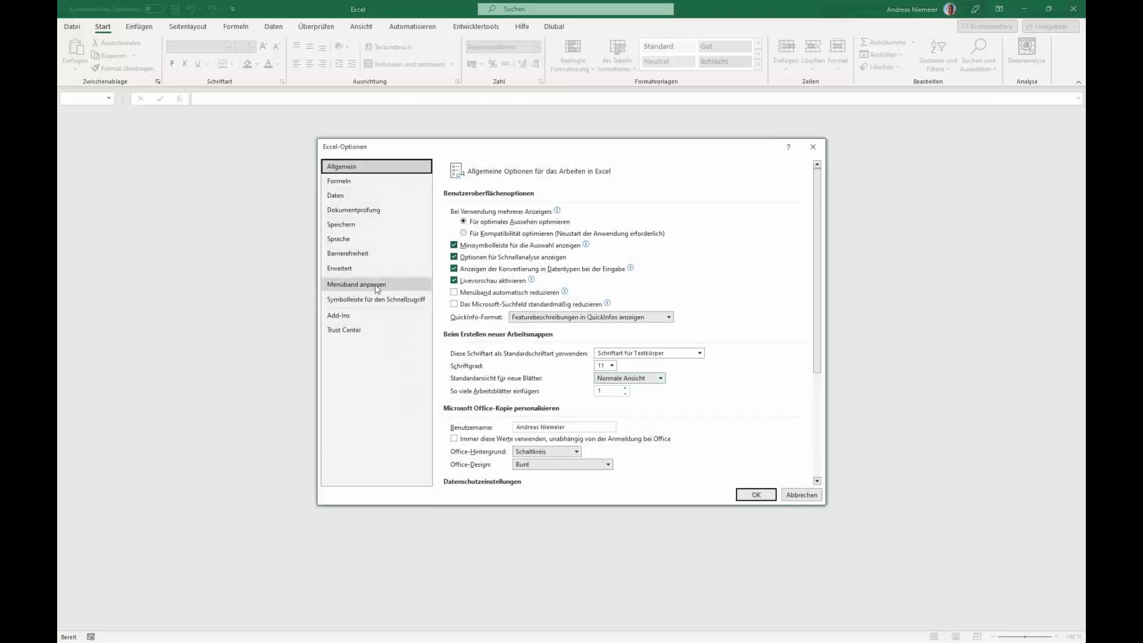
{"action": "left_click", "coordinate": [357, 268]}
{"action": "scroll", "coordinate": [524, 328], "scroll_direction": "down", "scroll_amount": 1}
{"action": "left_click", "coordinate": [540, 324]}
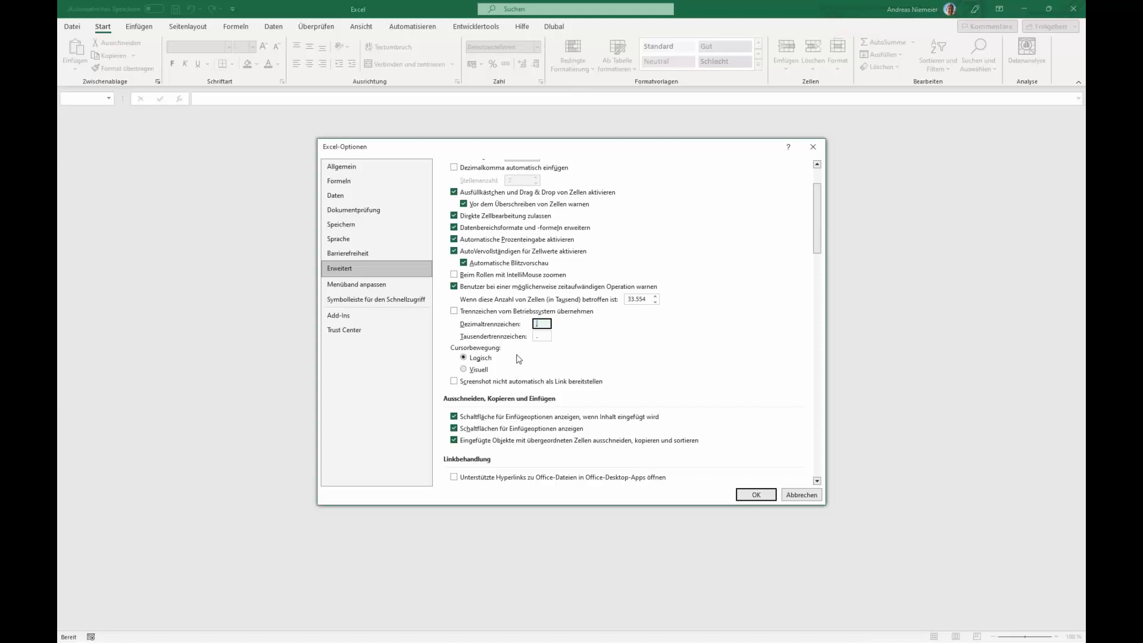
{"action": "left_click", "coordinate": [527, 333]}
{"action": "left_click", "coordinate": [756, 495]}
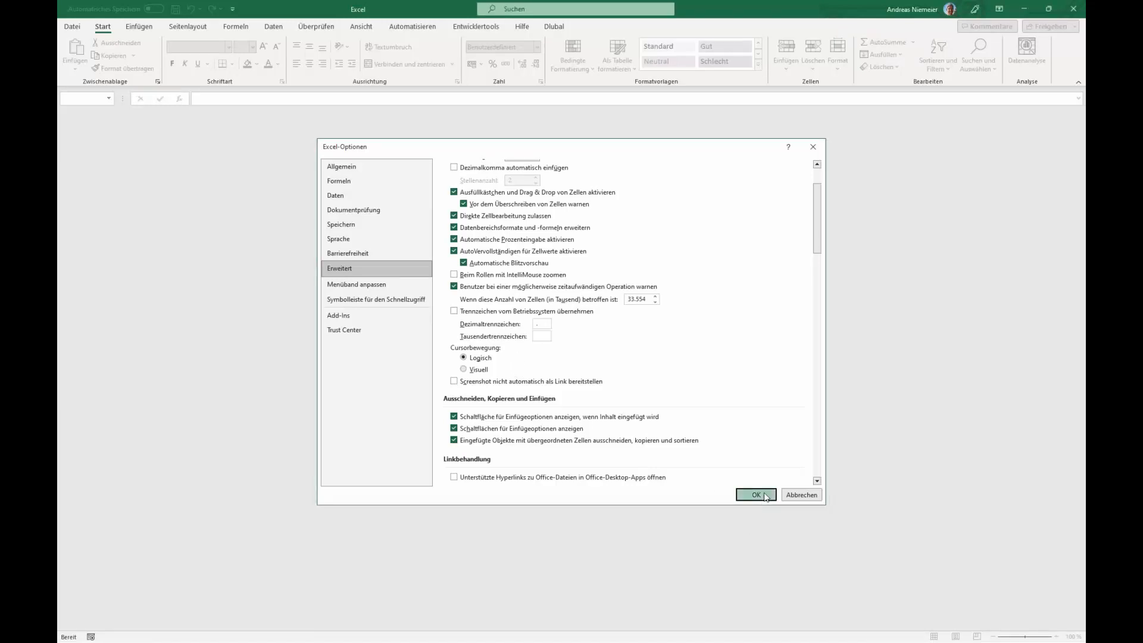
Step: Reopen the P.html report in Excel from the recently used files
{"action": "left_click", "coordinate": [72, 26]}
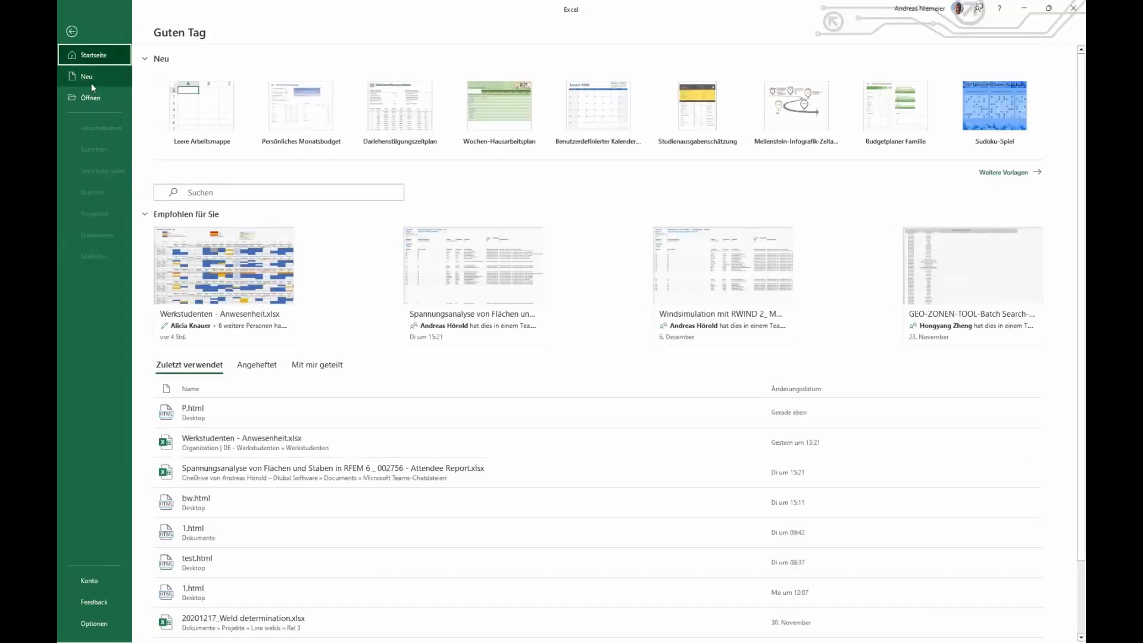
{"action": "left_click", "coordinate": [91, 98]}
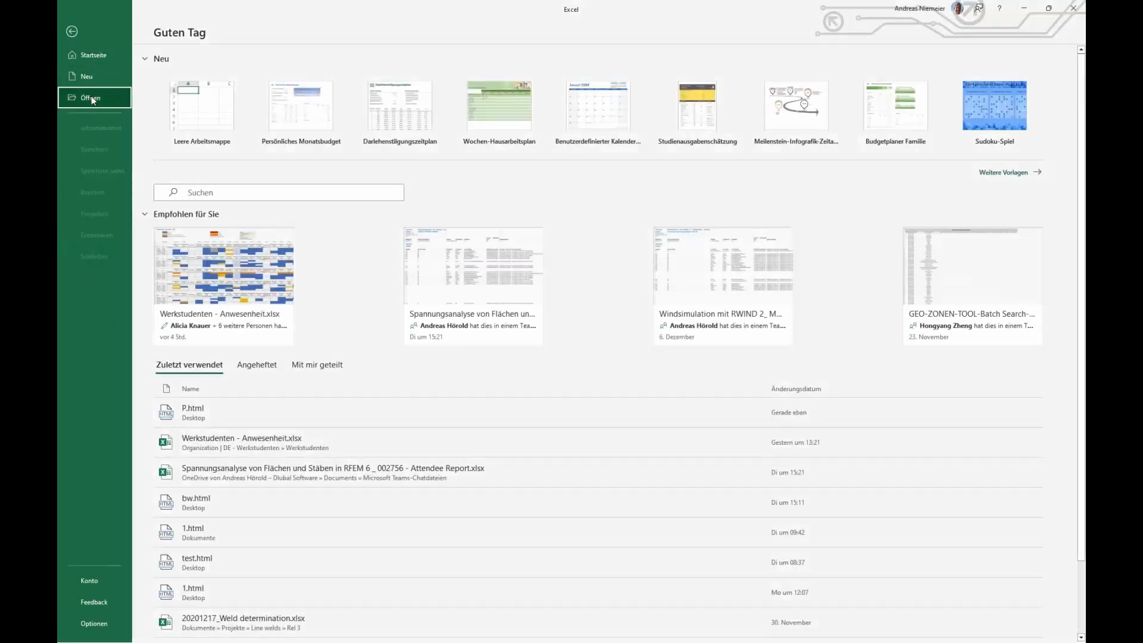
{"action": "left_click", "coordinate": [422, 201]}
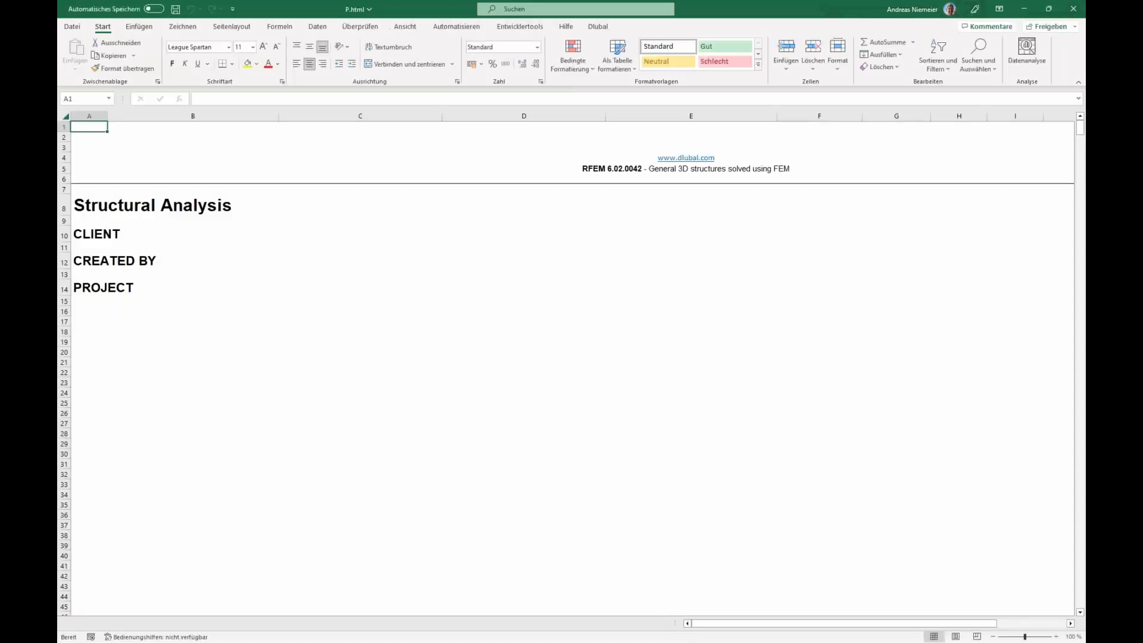
Step: Check the decimals in the 1.2 Sections table from cell E122 down and the line lengths in the 1.4 Lines table
{"action": "scroll", "coordinate": [550, 396], "scroll_direction": "down", "scroll_amount": 2}
{"action": "scroll", "coordinate": [548, 393], "scroll_direction": "down", "scroll_amount": 20}
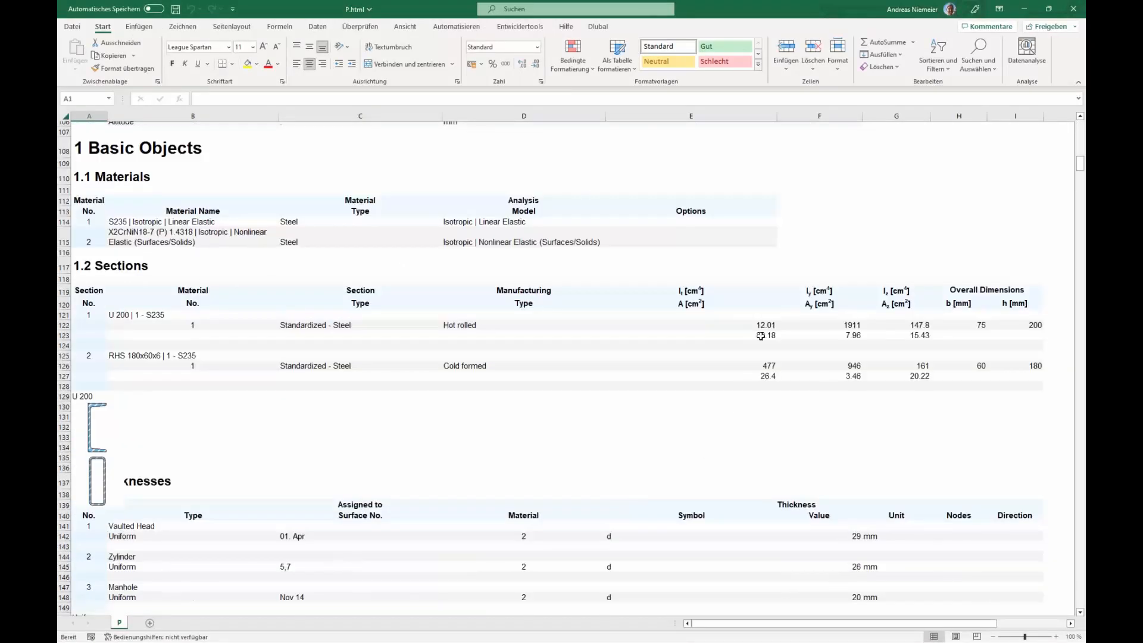
{"action": "left_click", "coordinate": [765, 331]}
{"action": "left_click_drag", "start_coordinate": [765, 333], "coordinate": [767, 381]}
{"action": "scroll", "coordinate": [707, 485], "scroll_direction": "down", "scroll_amount": 15}
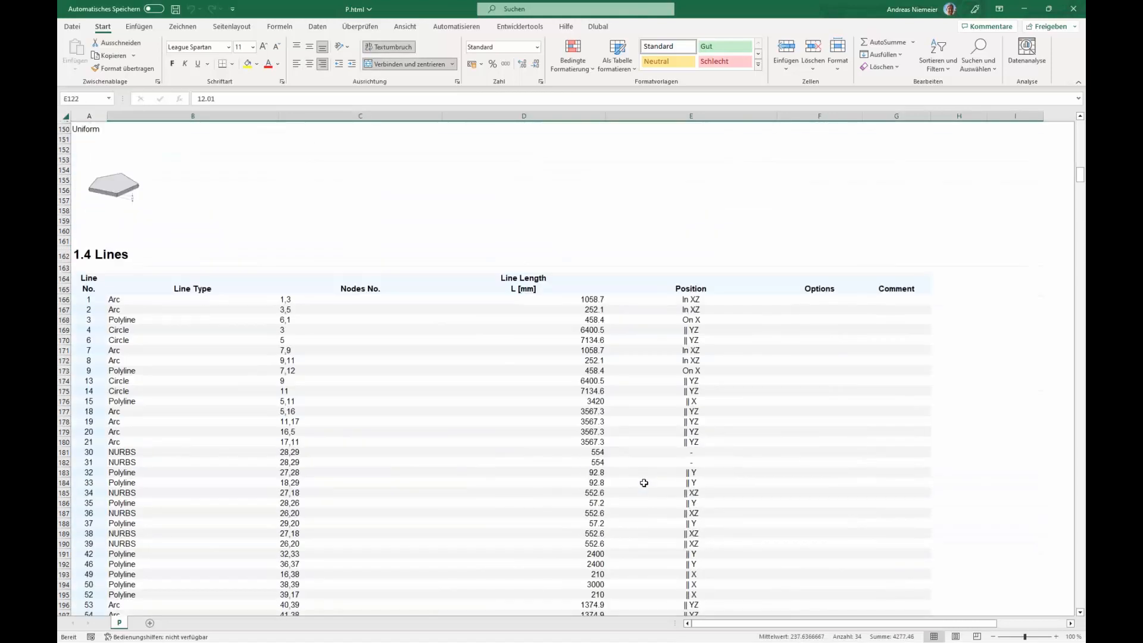
{"action": "left_click_drag", "start_coordinate": [589, 268], "coordinate": [599, 452]}
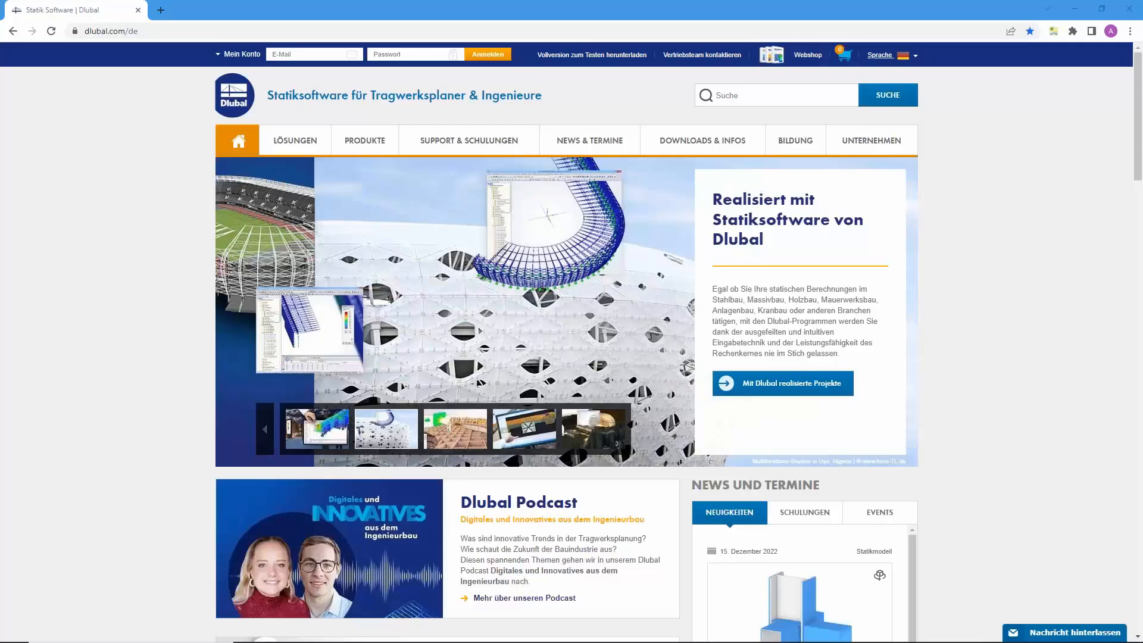
Step: Switch to the Dlubal website in the browser, change its language to English and open the Webinars page
{"action": "left_click", "coordinate": [887, 55]}
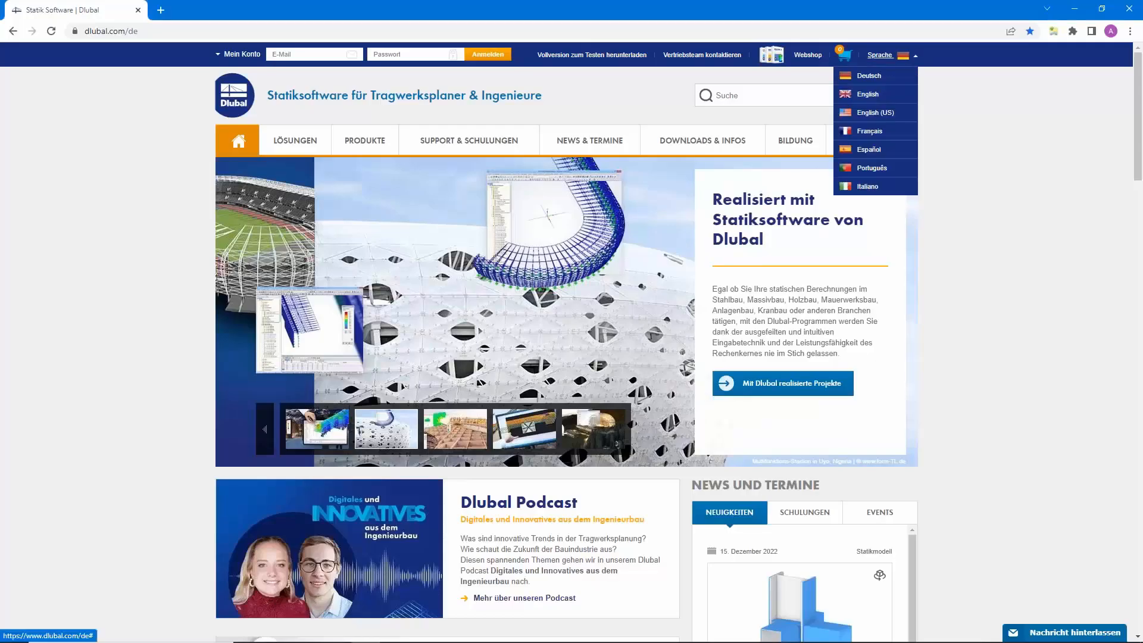
{"action": "left_click", "coordinate": [870, 94]}
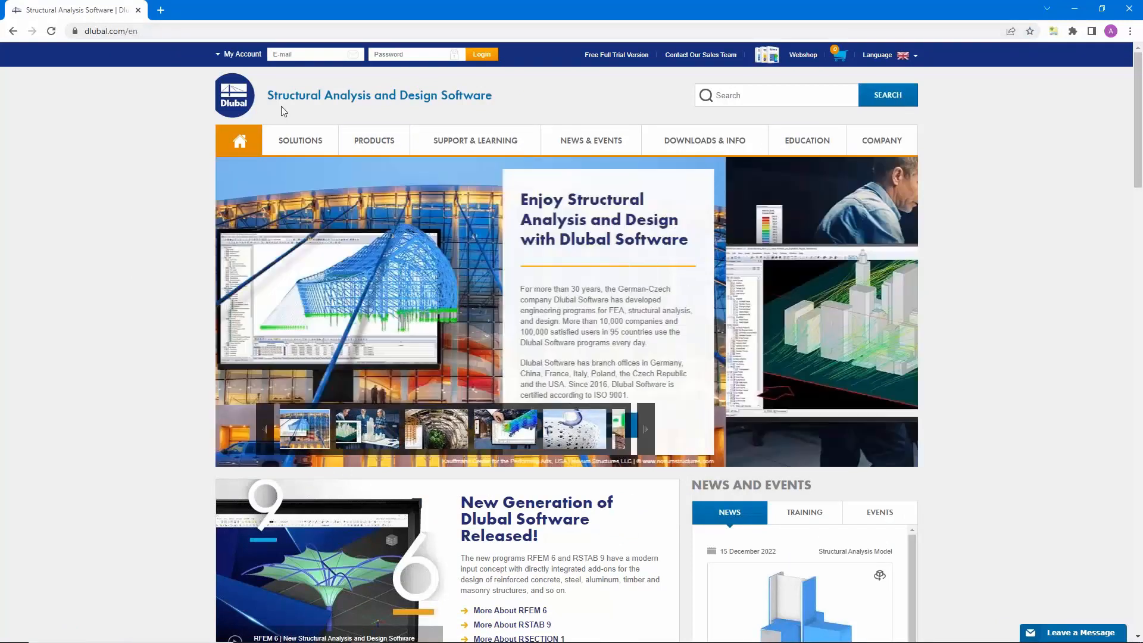
{"action": "mouse_move", "coordinate": [591, 143]}
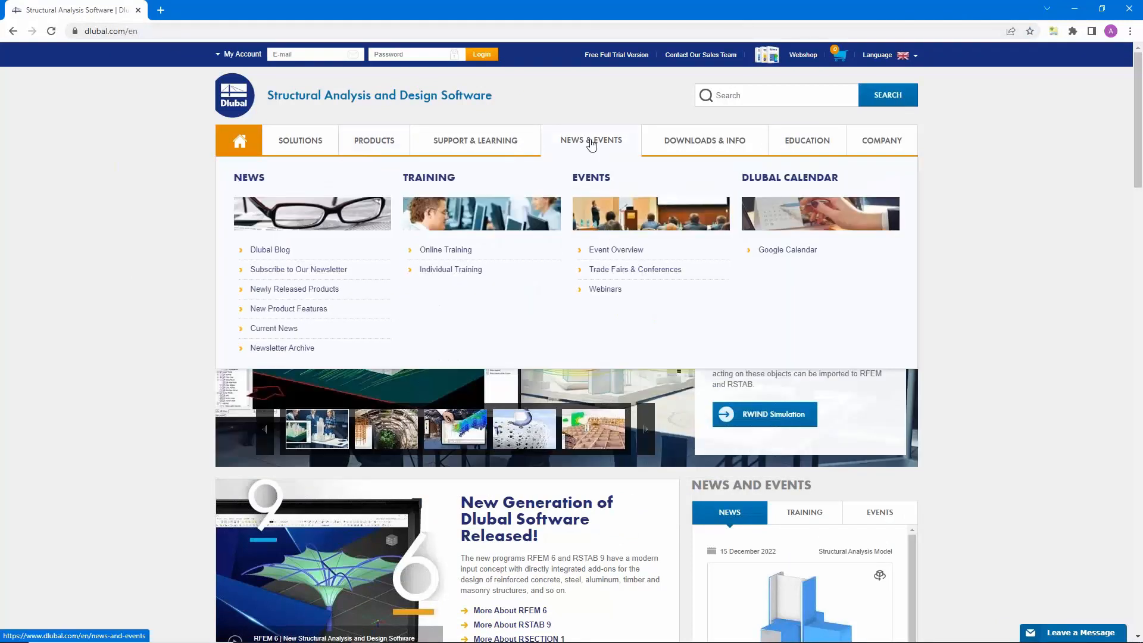
{"action": "left_click", "coordinate": [611, 290]}
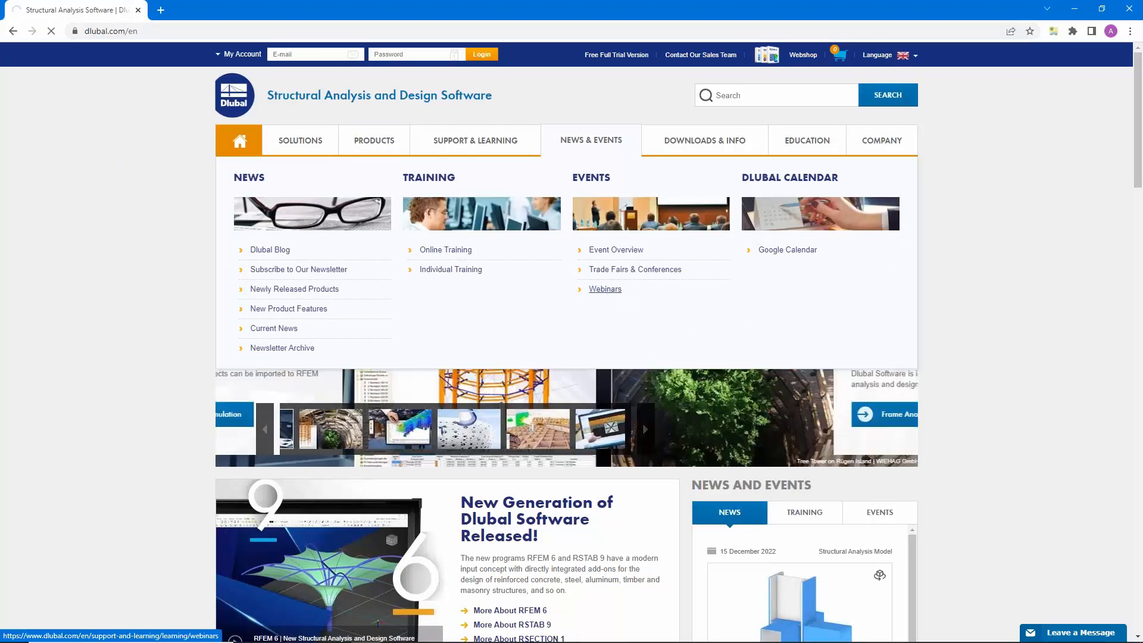
Step: Browse the webinar list and open the entry "Stress Analysis of Surfaces and Members in RFEM 6"
{"action": "scroll", "coordinate": [571, 339], "scroll_direction": "down", "scroll_amount": 5}
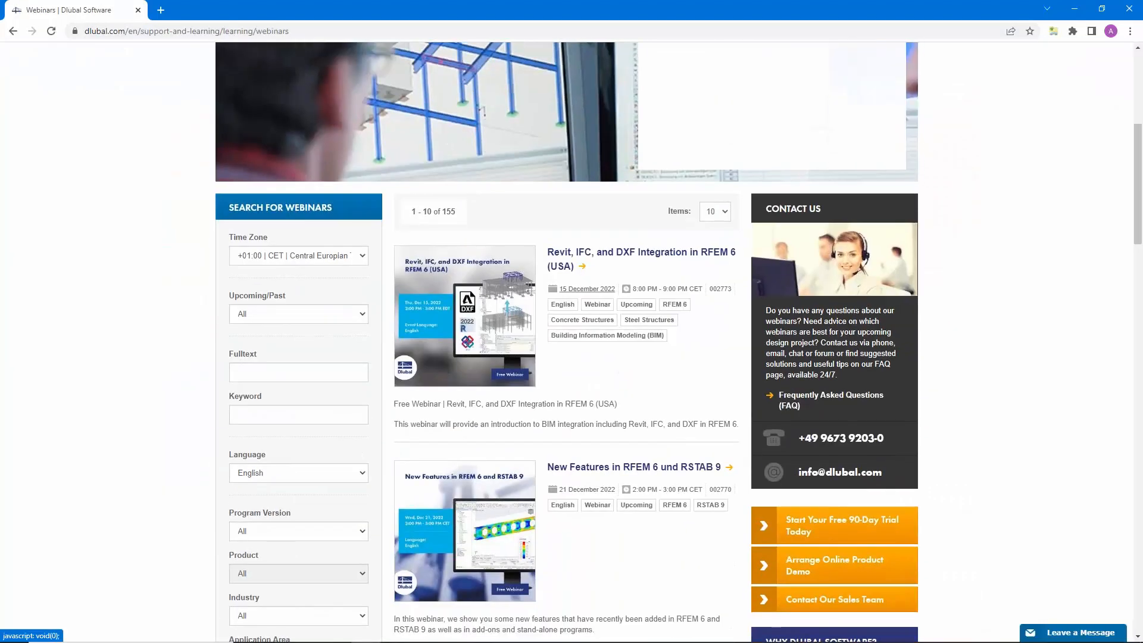
{"action": "scroll", "coordinate": [628, 311], "scroll_direction": "down", "scroll_amount": 3}
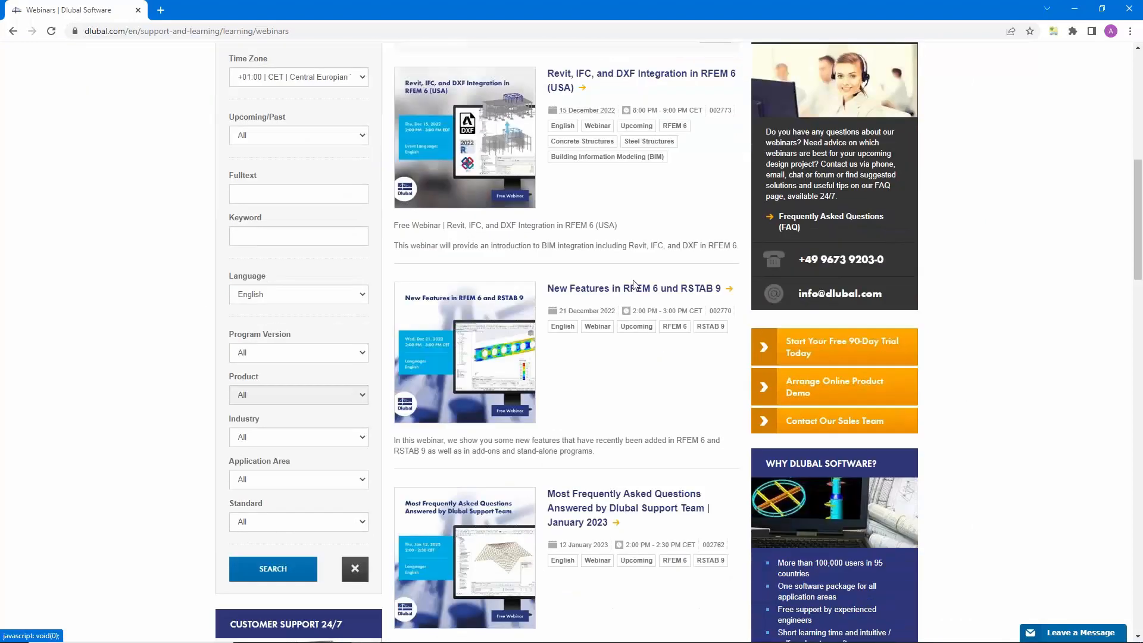
{"action": "scroll", "coordinate": [627, 311], "scroll_direction": "down", "scroll_amount": 1}
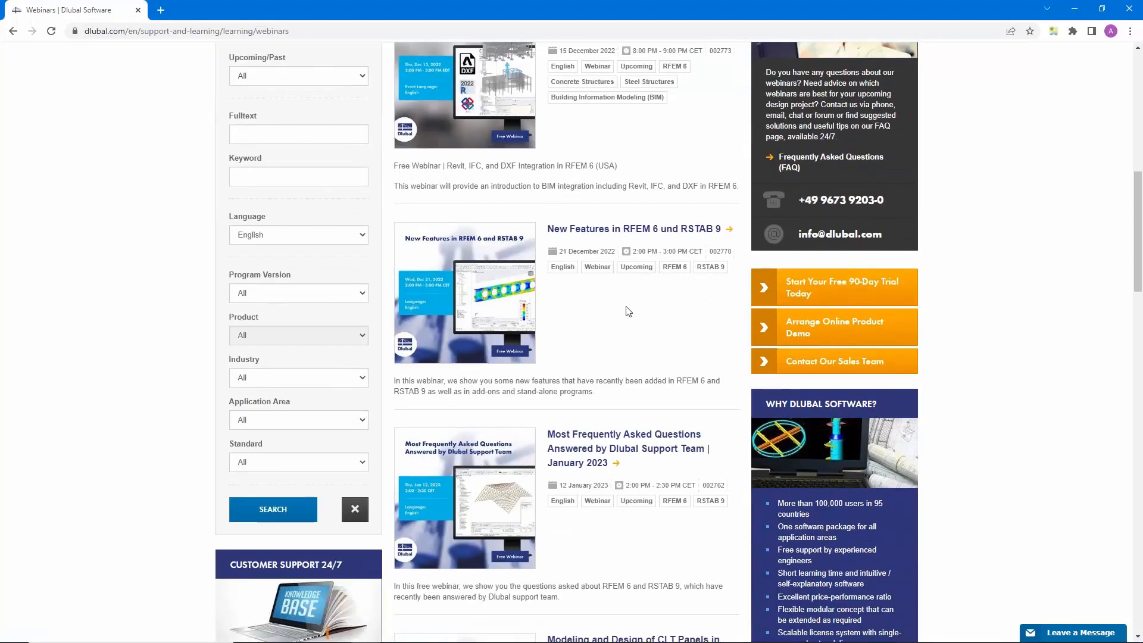
{"action": "scroll", "coordinate": [628, 311], "scroll_direction": "down", "scroll_amount": 1}
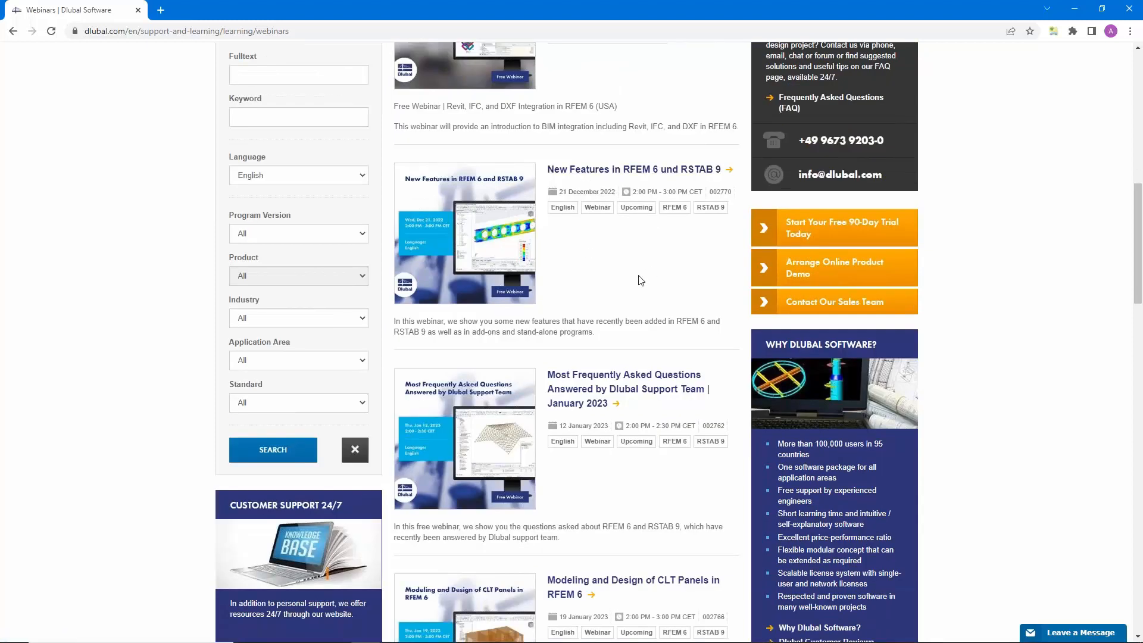
{"action": "scroll", "coordinate": [640, 281], "scroll_direction": "down", "scroll_amount": 3}
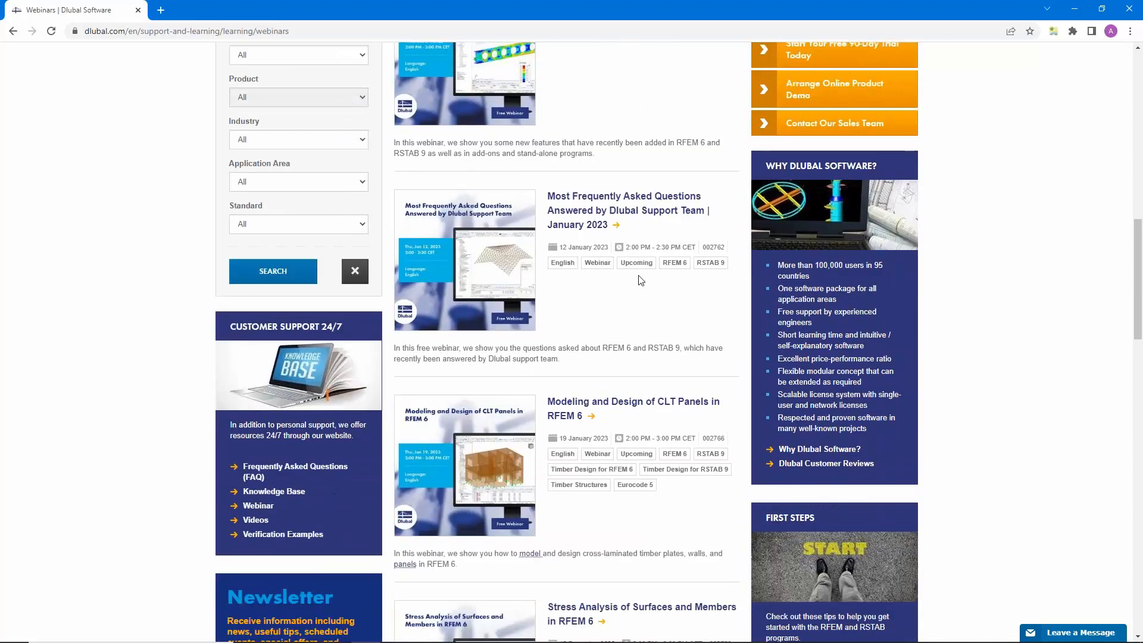
{"action": "scroll", "coordinate": [640, 280], "scroll_direction": "down", "scroll_amount": 1}
{"action": "scroll", "coordinate": [640, 280], "scroll_direction": "down", "scroll_amount": 5}
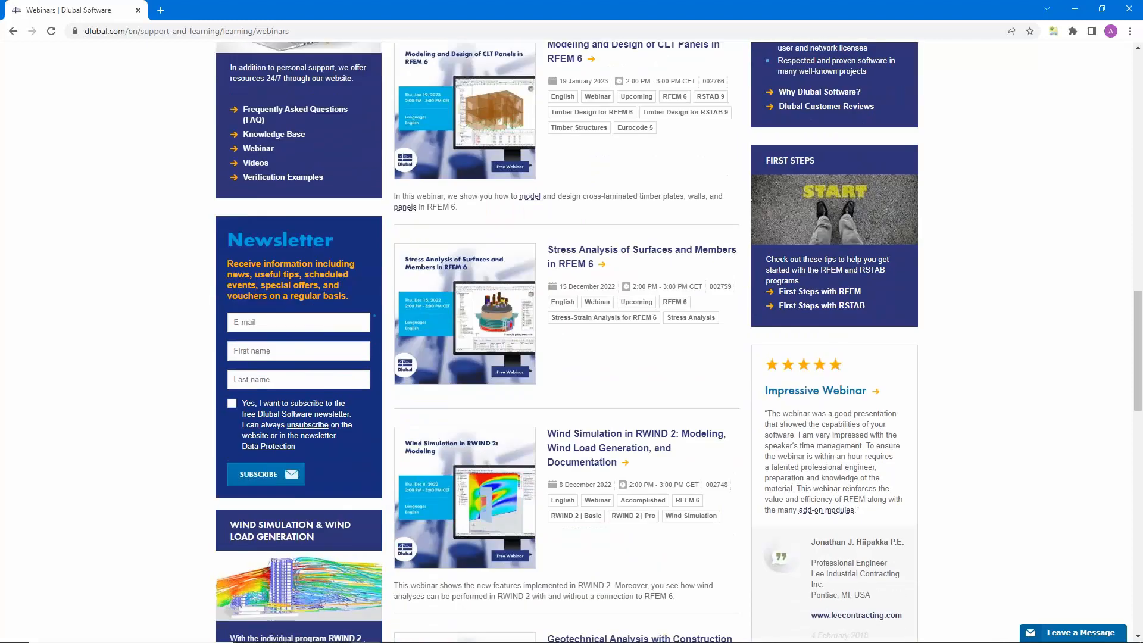
{"action": "left_click", "coordinate": [572, 255]}
Step: Review the webinar page's time schedule, related videos and models to download, including the Steel Tank model
{"action": "scroll", "coordinate": [572, 254], "scroll_direction": "down", "scroll_amount": 6}
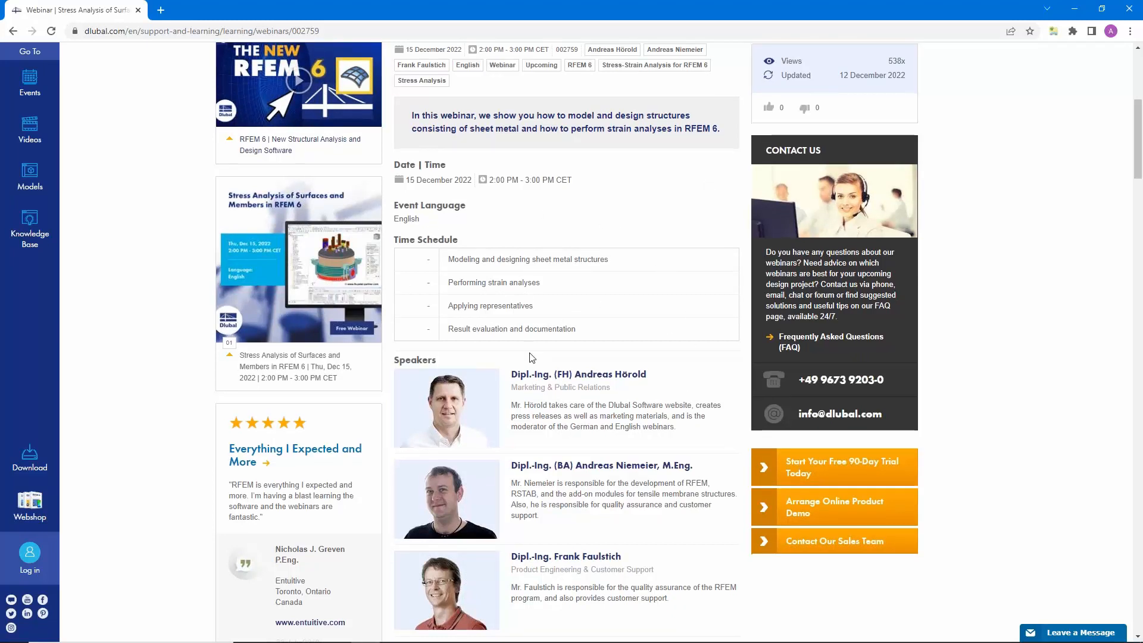
{"action": "scroll", "coordinate": [490, 339], "scroll_direction": "down", "scroll_amount": 15}
{"action": "scroll", "coordinate": [304, 350], "scroll_direction": "down", "scroll_amount": 10}
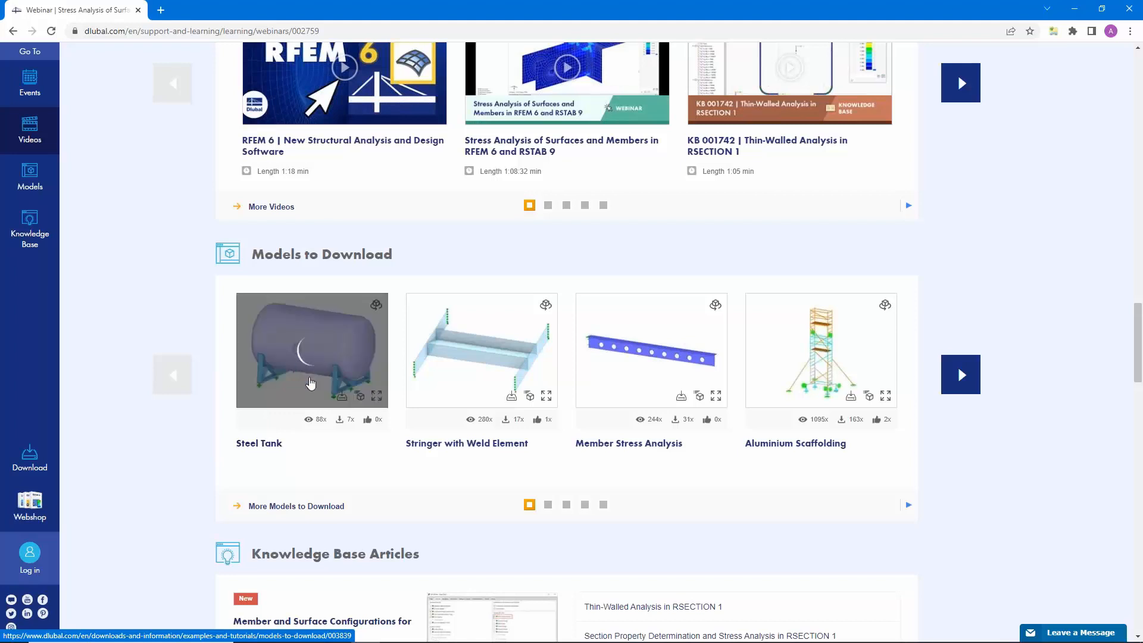
{"action": "scroll", "coordinate": [554, 384], "scroll_direction": "up", "scroll_amount": 1}
{"action": "scroll", "coordinate": [464, 373], "scroll_direction": "up", "scroll_amount": 20}
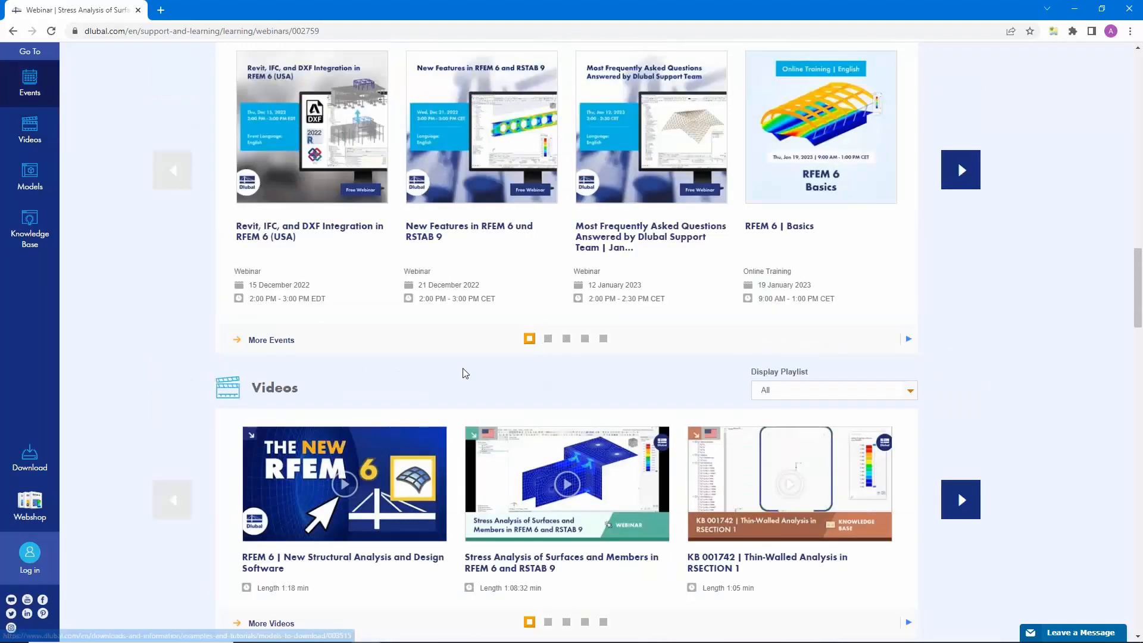
{"action": "scroll", "coordinate": [464, 373], "scroll_direction": "up", "scroll_amount": 5}
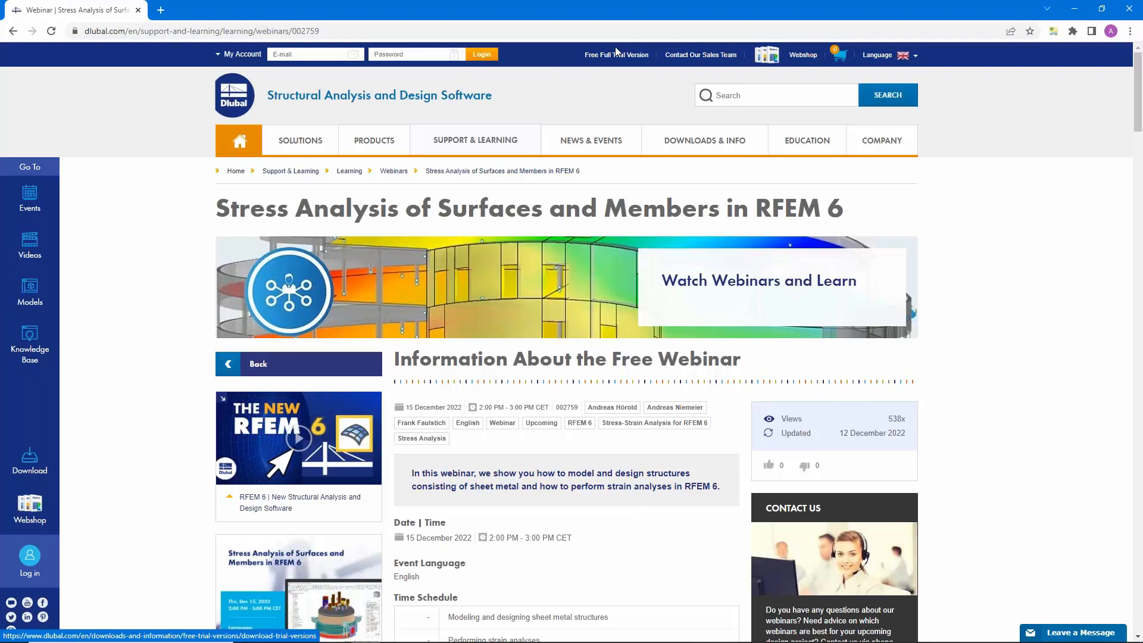
Step: Open the Free Full Trial Version page and look over the available program downloads
{"action": "left_click", "coordinate": [617, 53]}
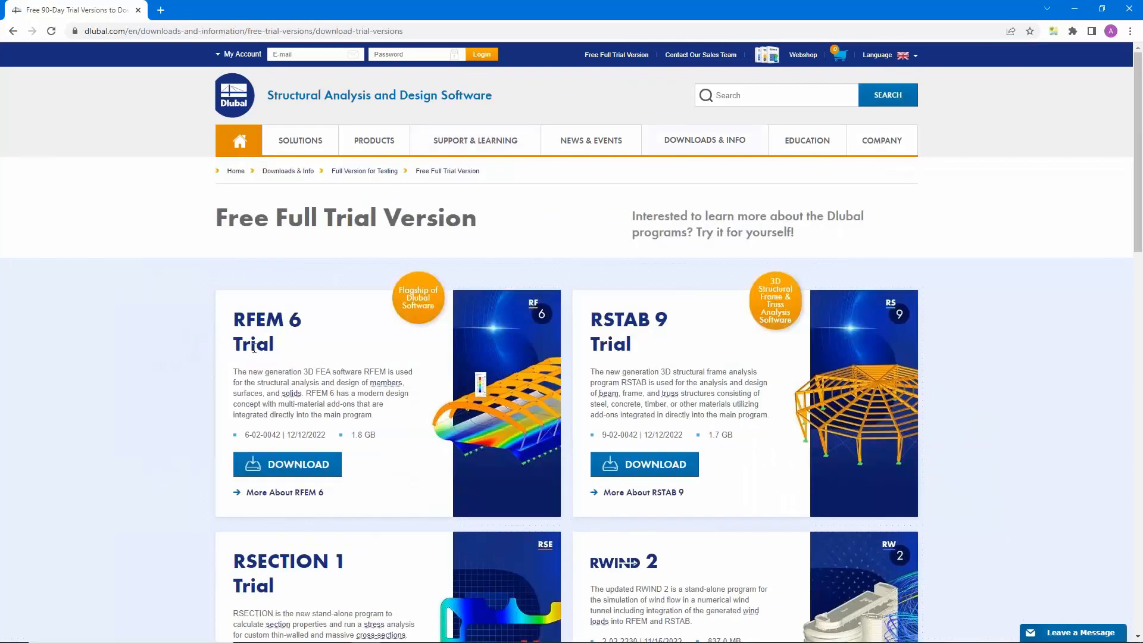
{"action": "scroll", "coordinate": [255, 370], "scroll_direction": "down", "scroll_amount": 5}
{"action": "scroll", "coordinate": [310, 305], "scroll_direction": "up", "scroll_amount": 3}
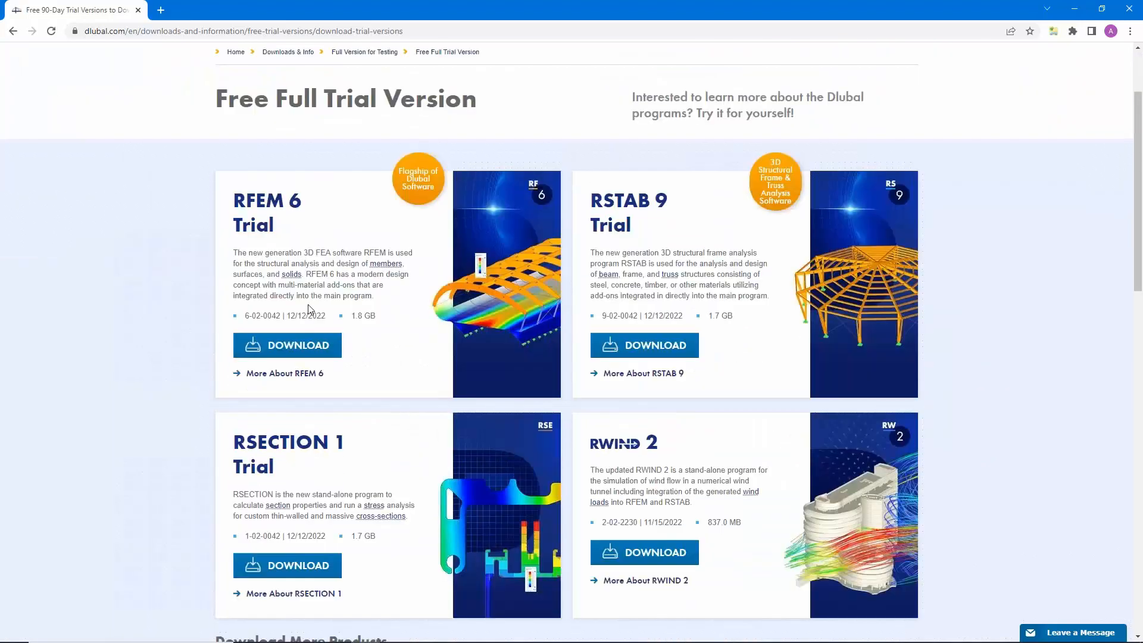